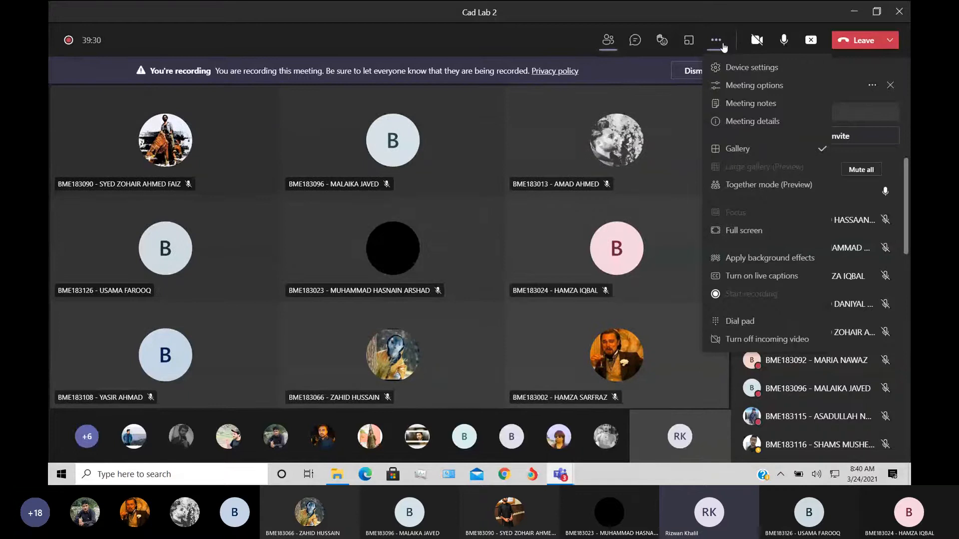
pyautogui.click(723, 45)
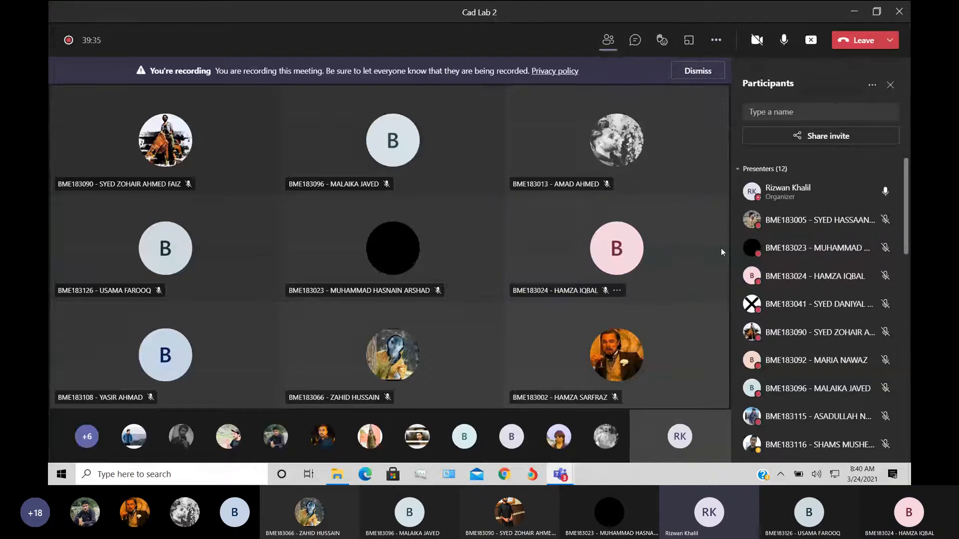
pyautogui.scroll(-5, 818, 257)
pyautogui.scroll(5, 818, 258)
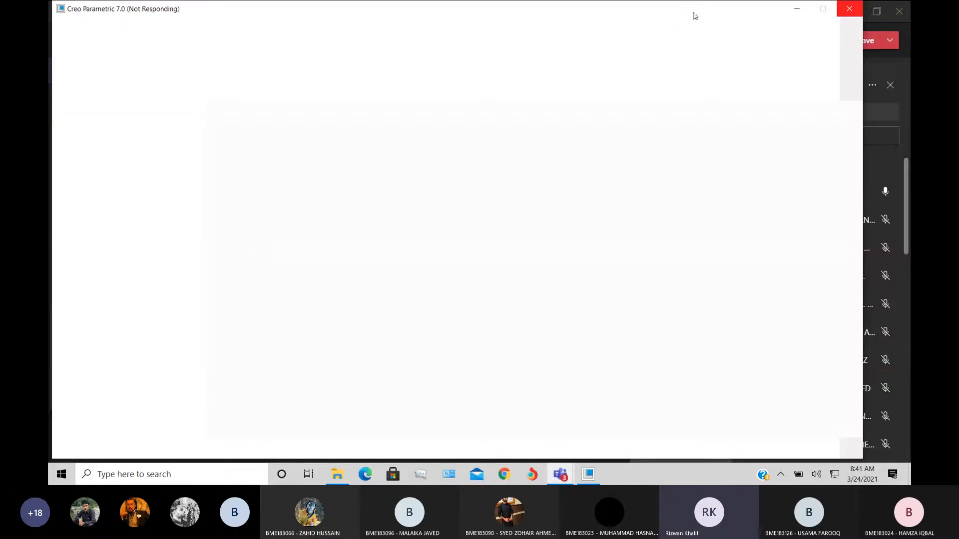
pyautogui.moveTo(561, 475)
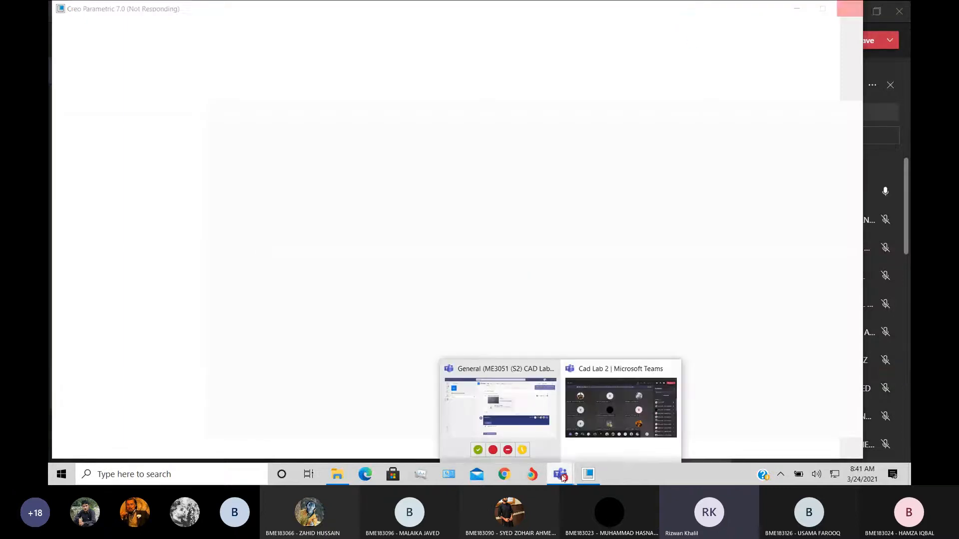
pyautogui.click(595, 423)
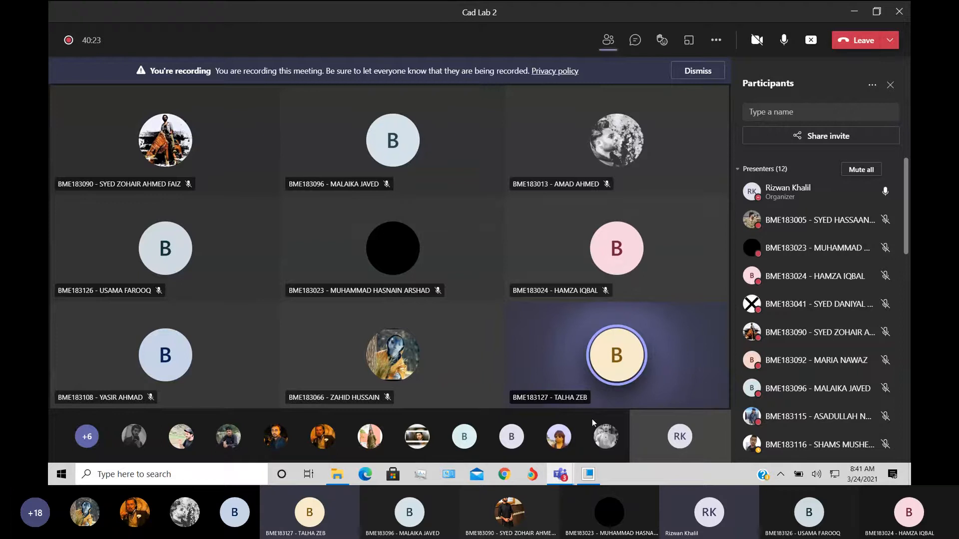
pyautogui.click(587, 475)
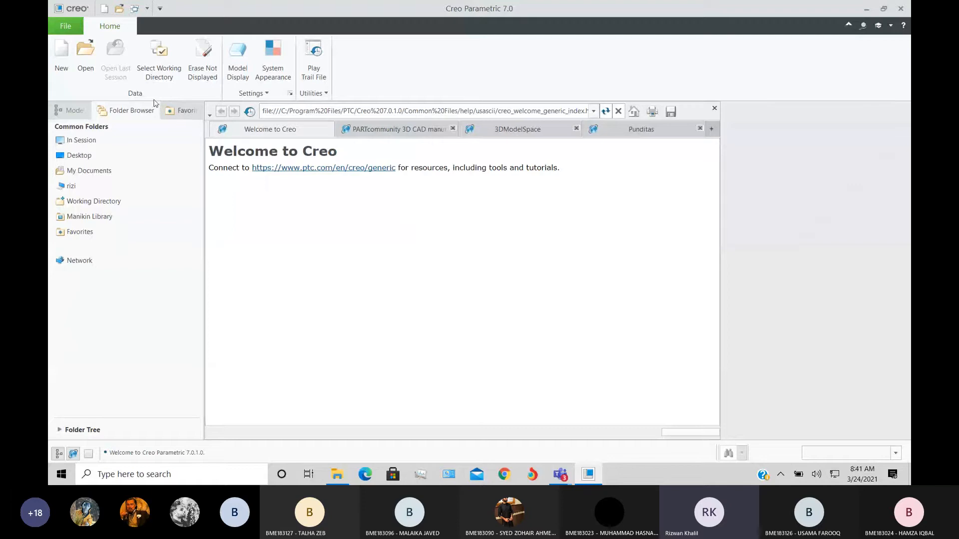
pyautogui.click(159, 82)
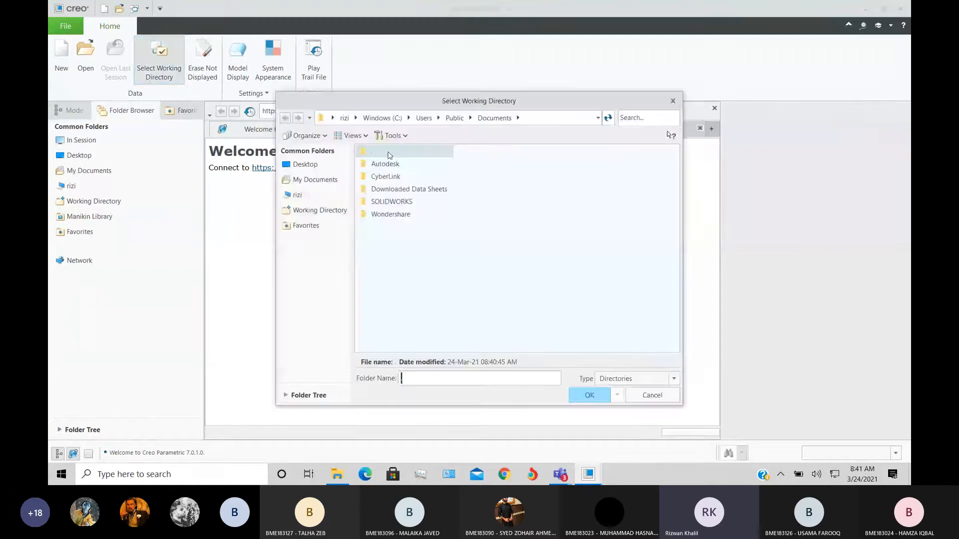
pyautogui.click(655, 399)
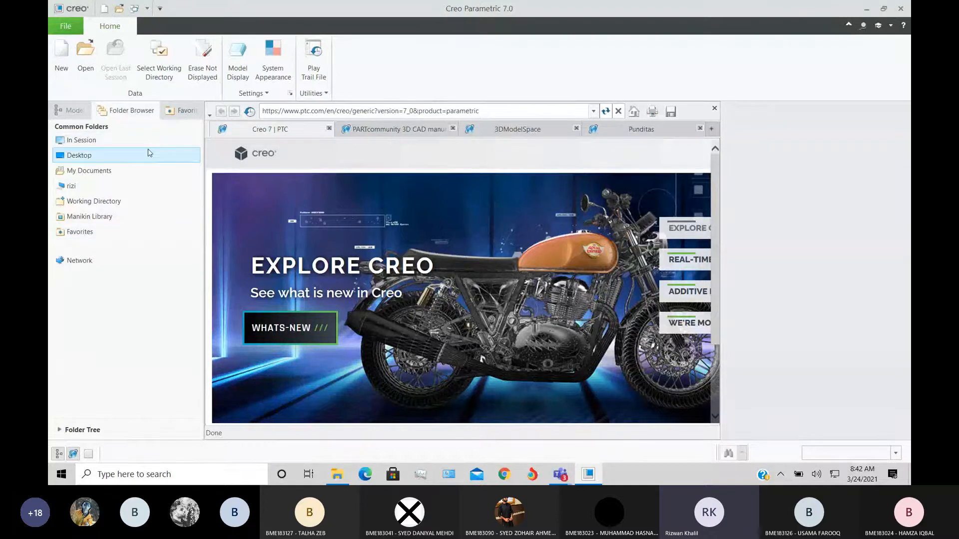
pyautogui.click(169, 77)
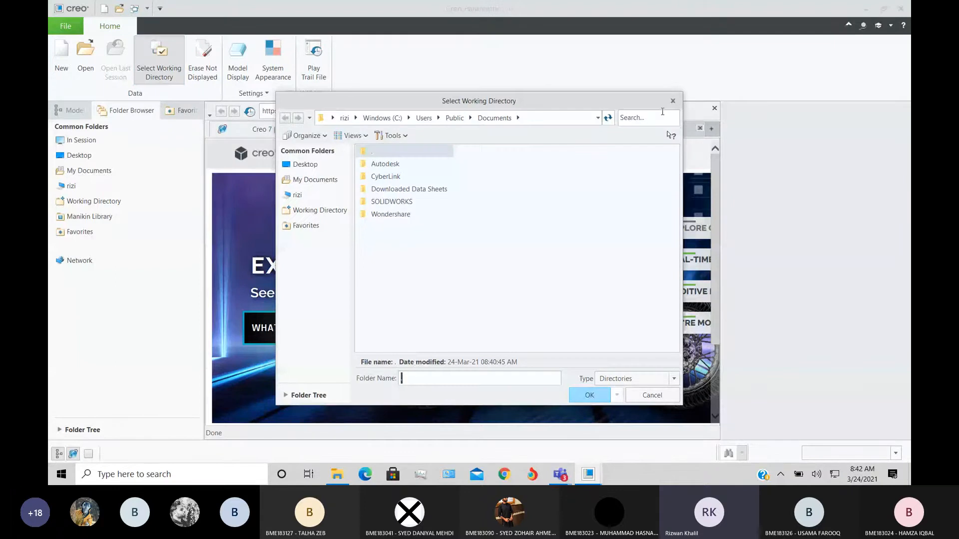
pyautogui.click(673, 101)
# Minimize the open windows and create a folder named "Lab 2 S2" on the desktop.
pyautogui.click(867, 9)
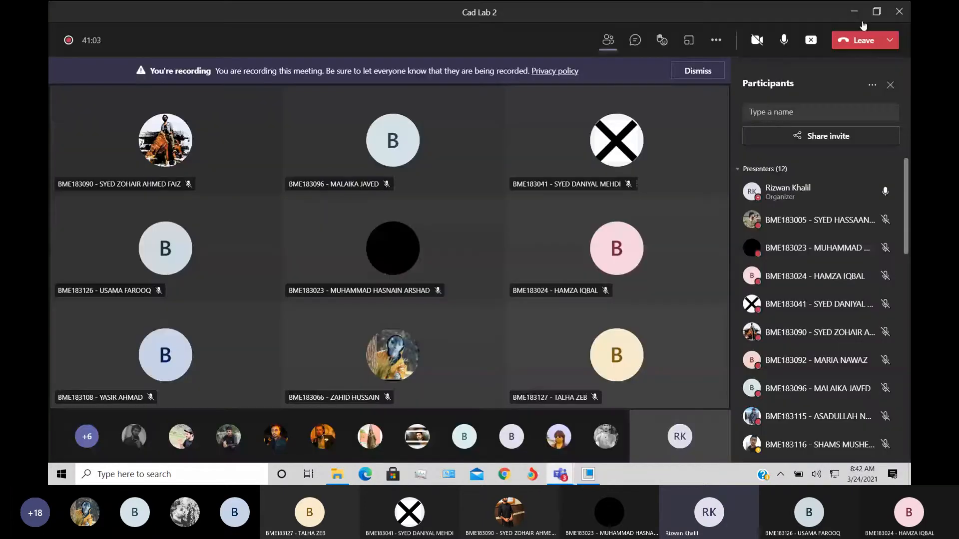
pyautogui.click(854, 11)
pyautogui.rightClick(474, 176)
pyautogui.moveTo(582, 274)
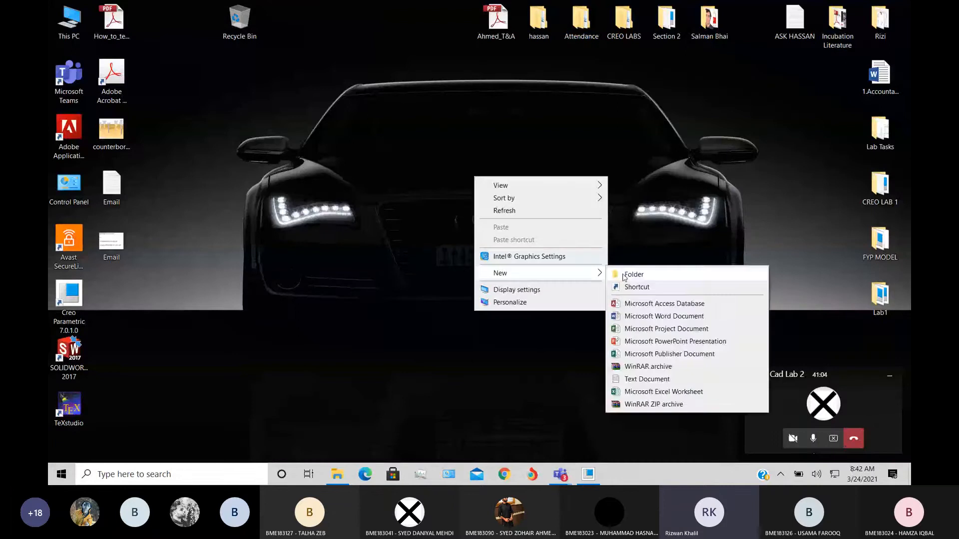
pyautogui.click(624, 277)
pyautogui.write('Lab')
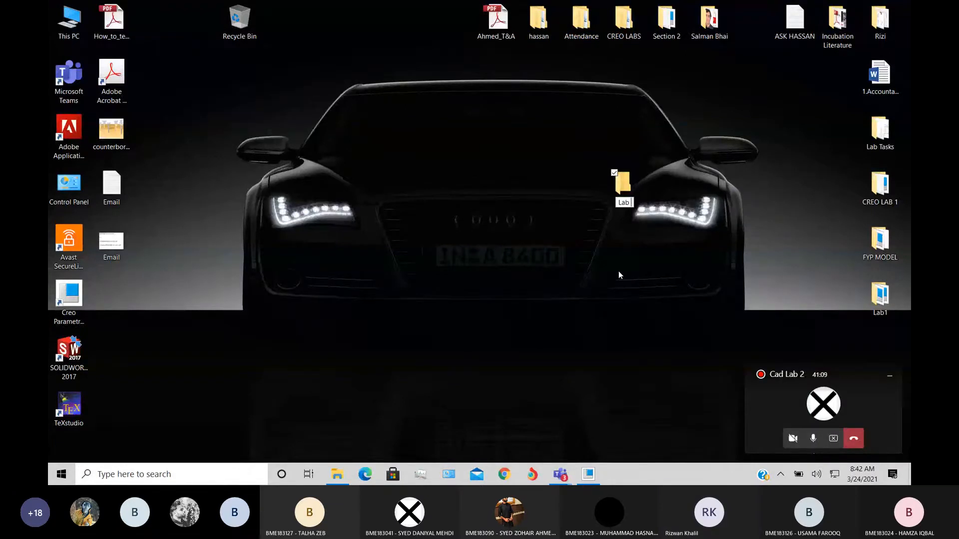
pyautogui.write(' 2 S2')
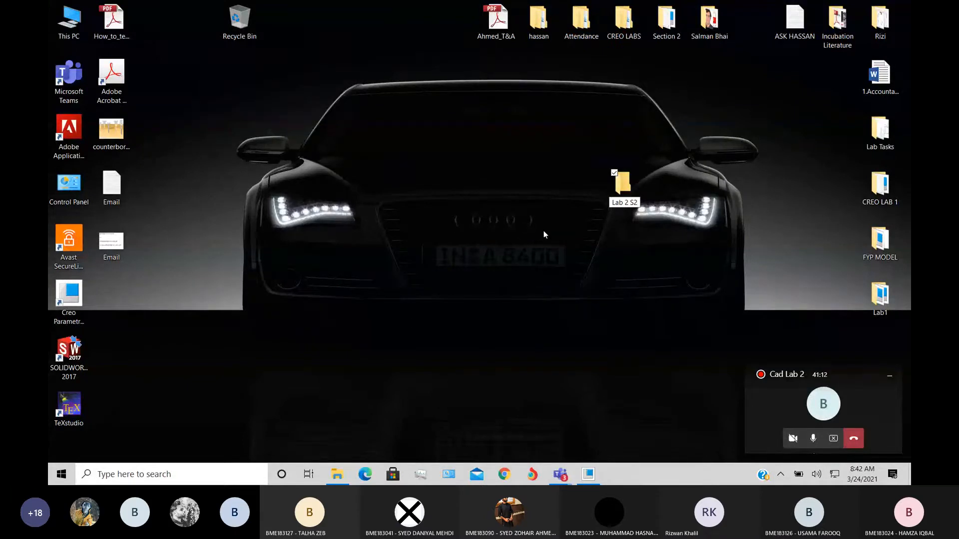
# Move the Lab 2 S2 folder beside the Word document among the desktop icons and refresh the desktop.
pyautogui.moveTo(623, 184); pyautogui.dragTo(795, 75)
pyautogui.rightClick(537, 119)
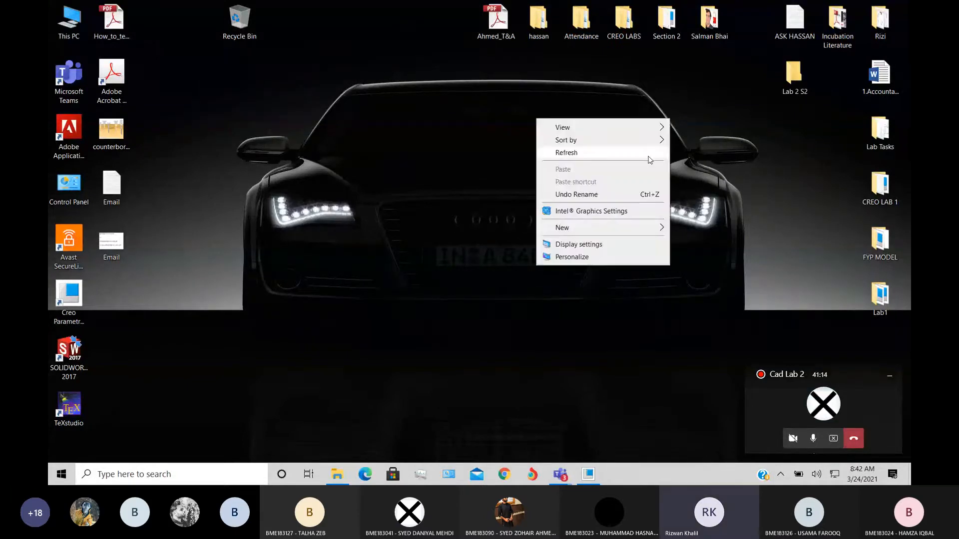
pyautogui.click(648, 156)
# Switch to Creo Parametric and set the desktop folder Lab 2 S2 as the working directory.
pyautogui.click(588, 474)
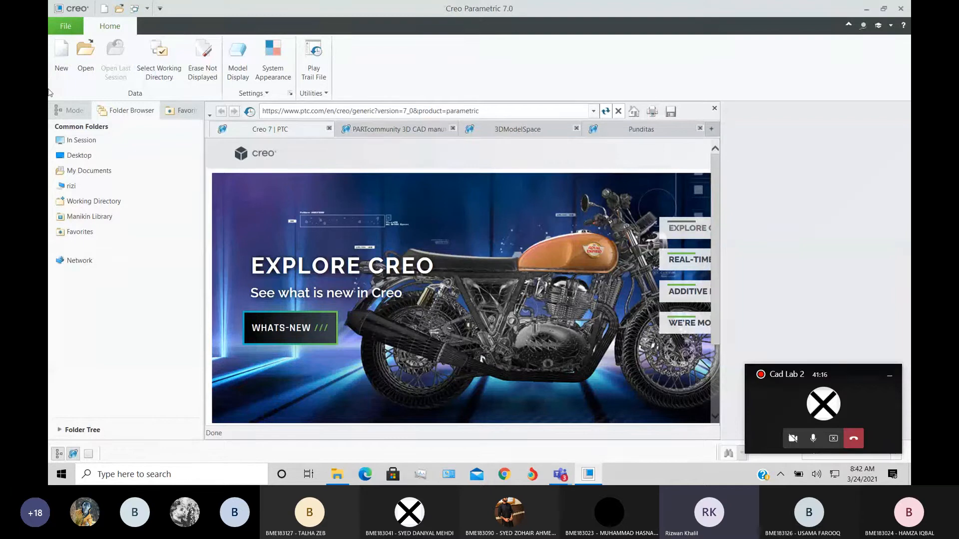
pyautogui.click(159, 70)
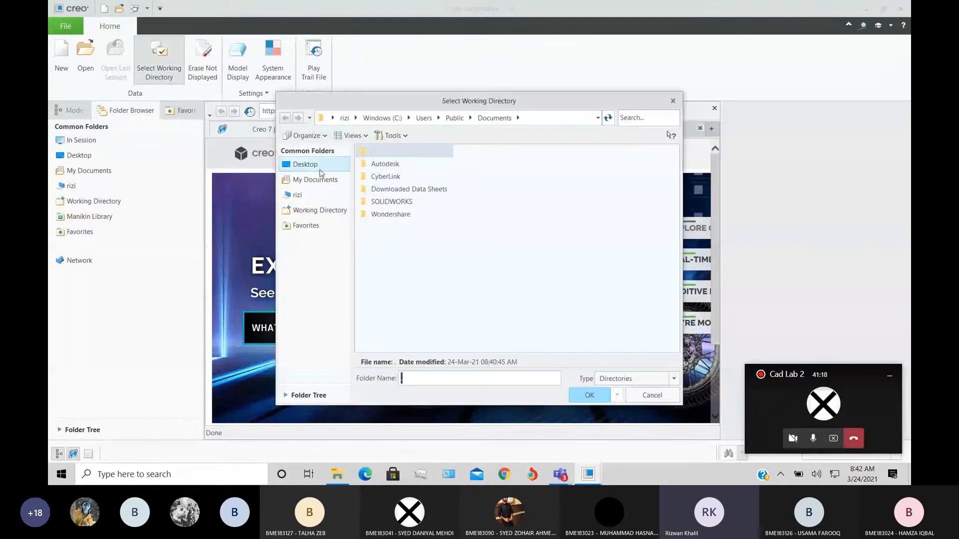
pyautogui.click(320, 168)
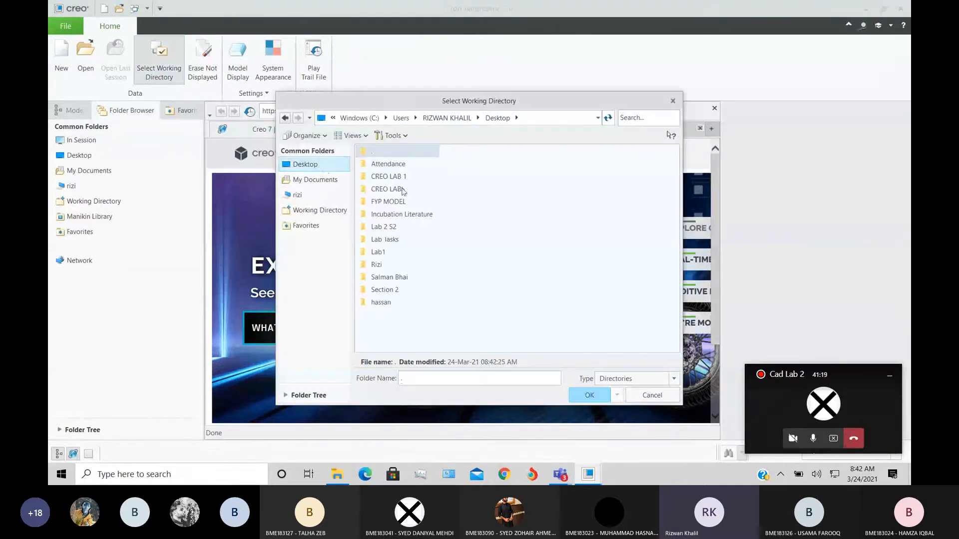
pyautogui.doubleClick(385, 228)
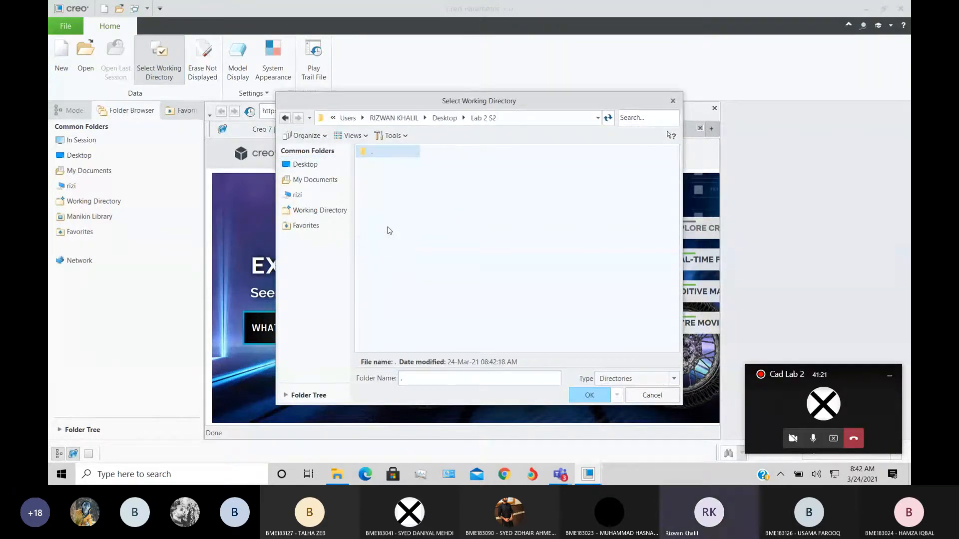
pyautogui.click(583, 393)
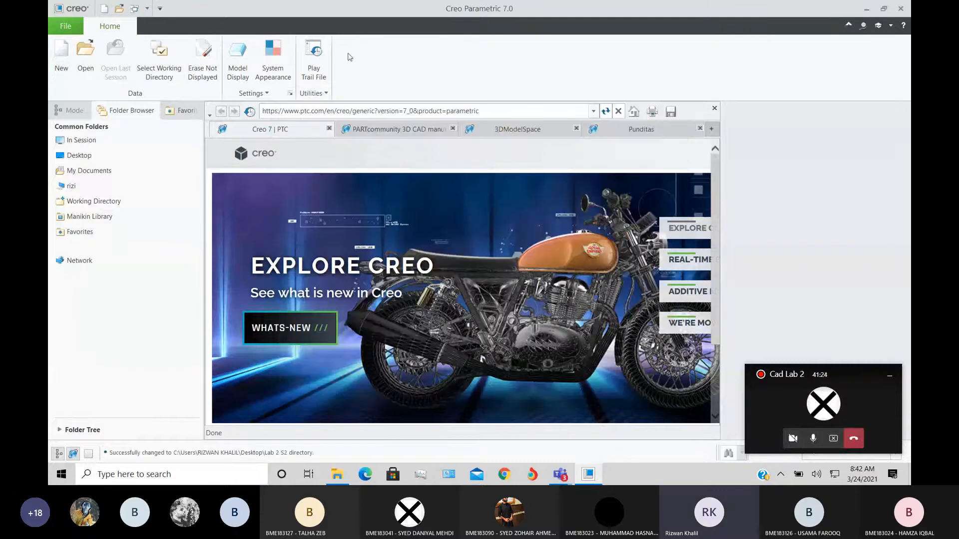
# Create a new solid part with the default file name and default template.
pyautogui.click(62, 59)
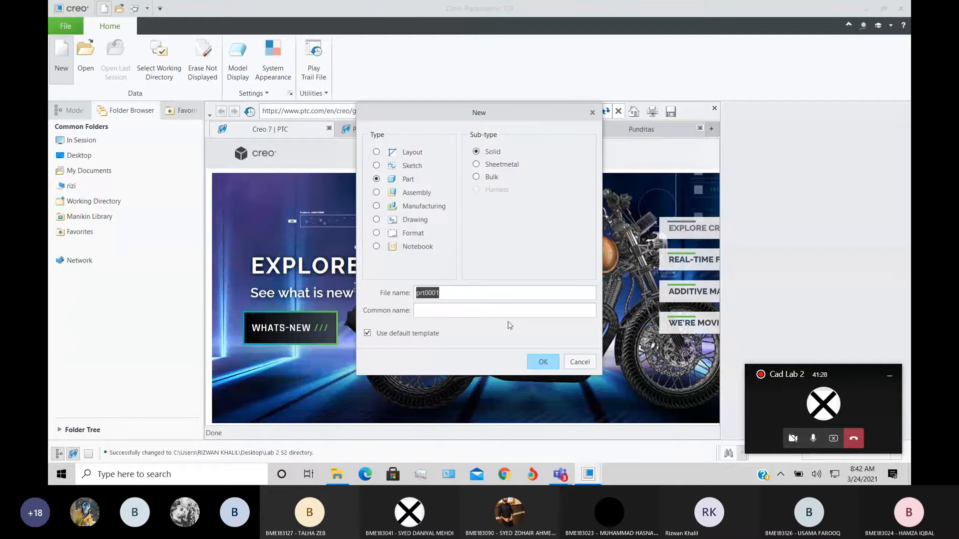
pyautogui.click(540, 365)
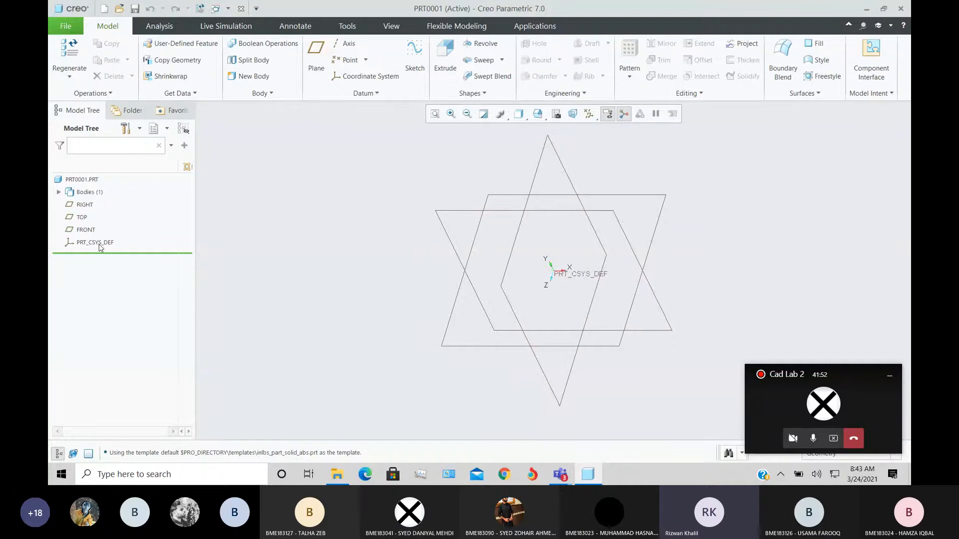
pyautogui.click(81, 218)
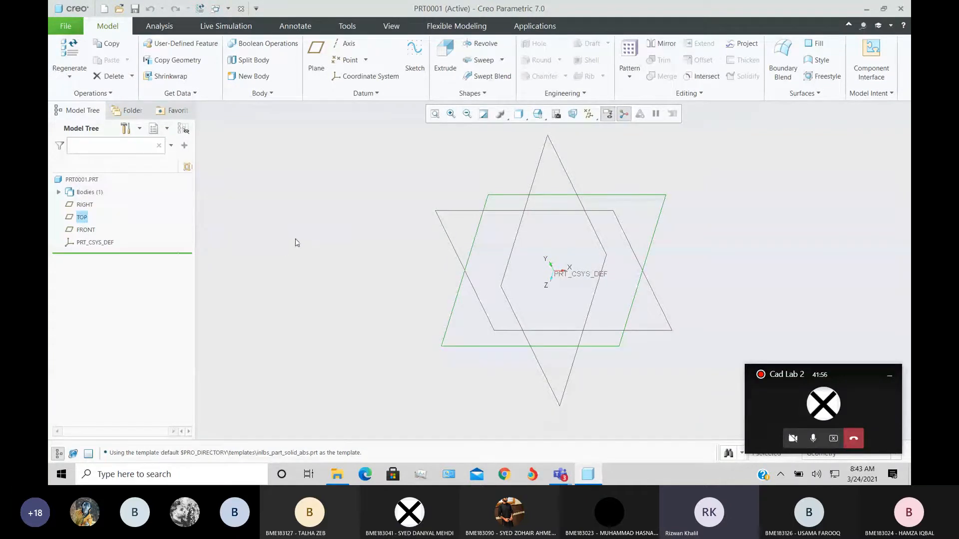
pyautogui.click(296, 243)
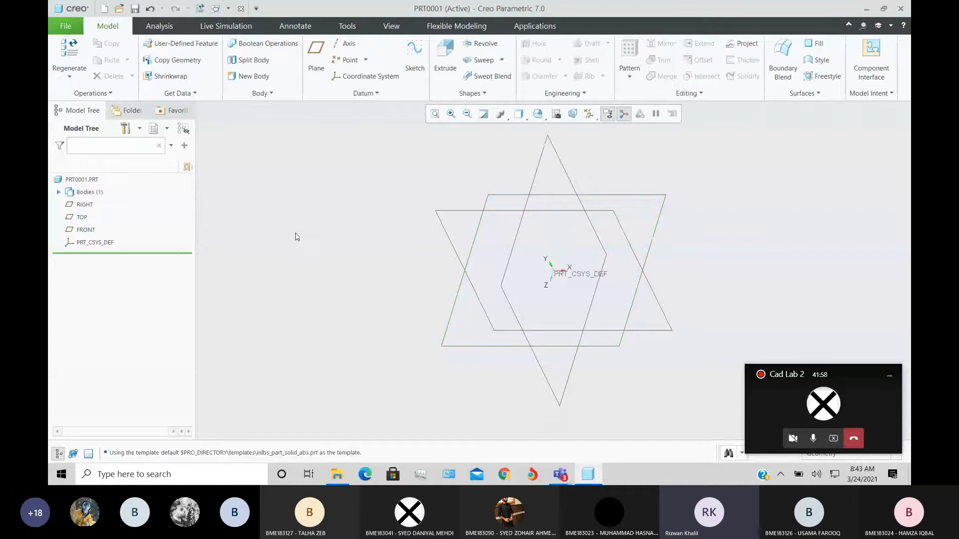
pyautogui.click(90, 219)
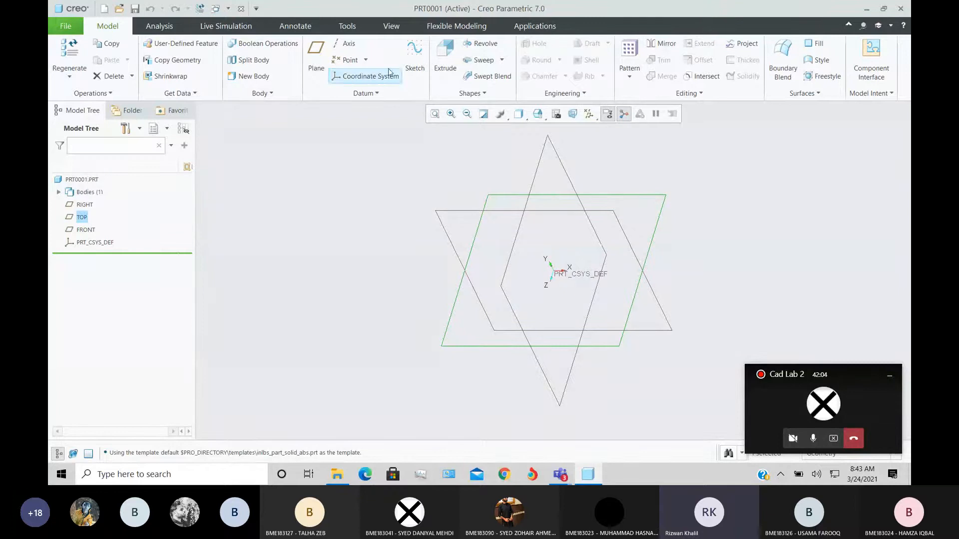
pyautogui.click(416, 65)
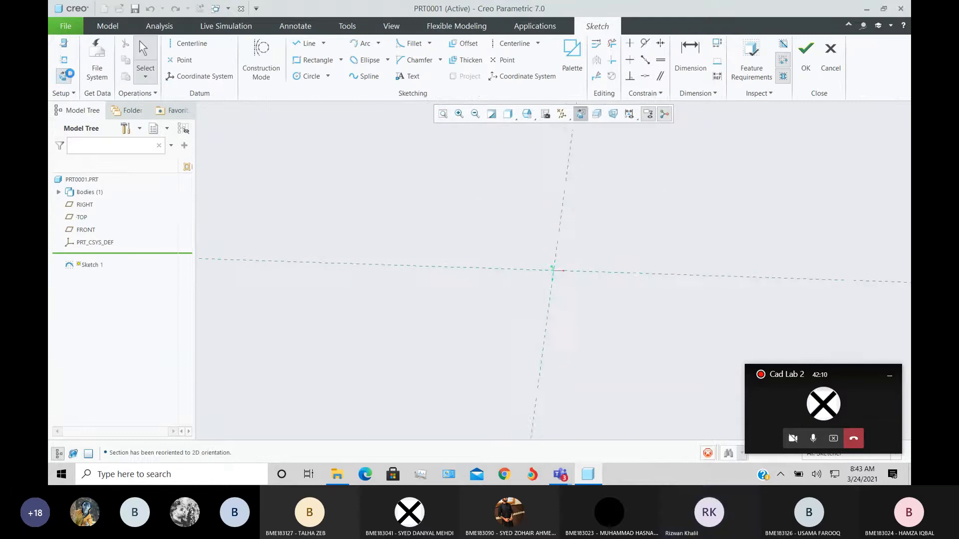
pyautogui.click(829, 75)
pyautogui.click(509, 258)
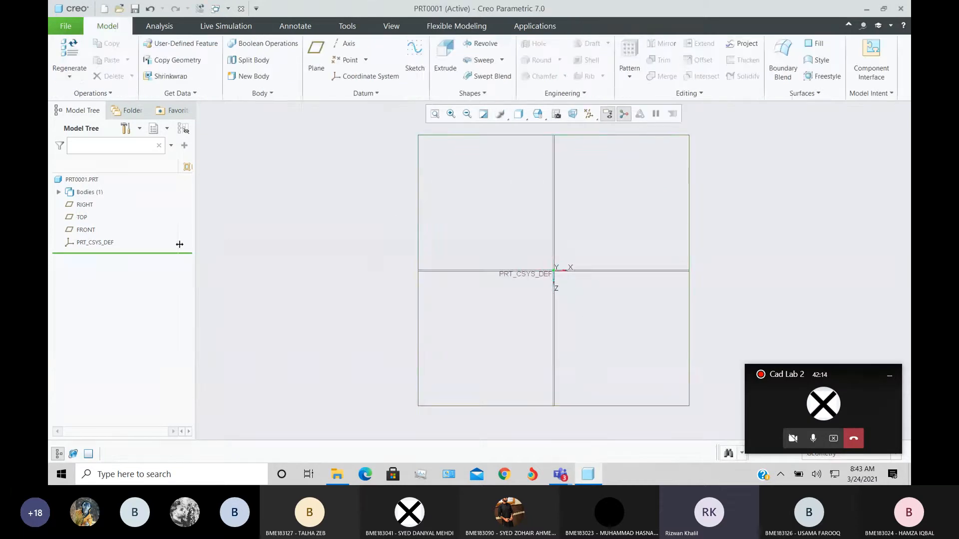
# Start a sketch on the FRONT plane and orient the view parallel to the sketching plane.
pyautogui.click(85, 230)
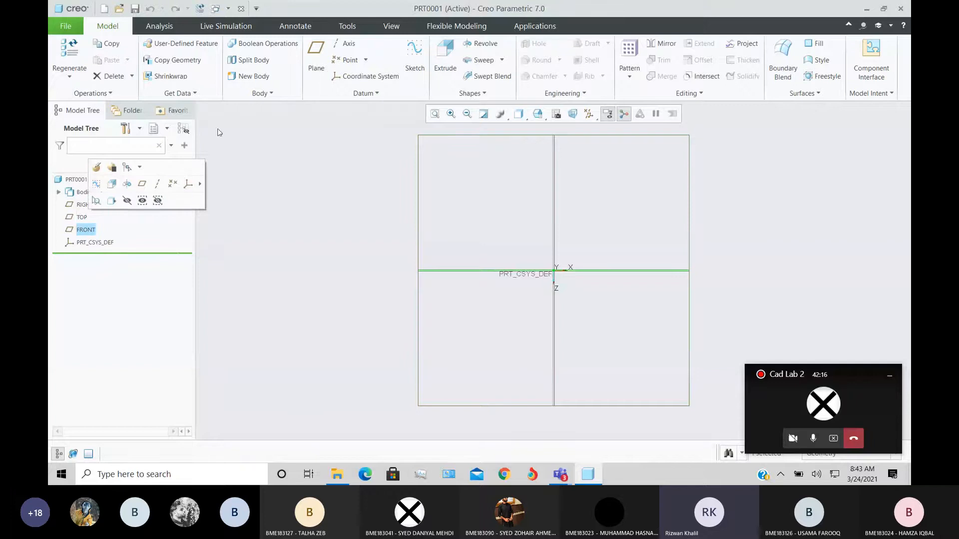
pyautogui.click(415, 65)
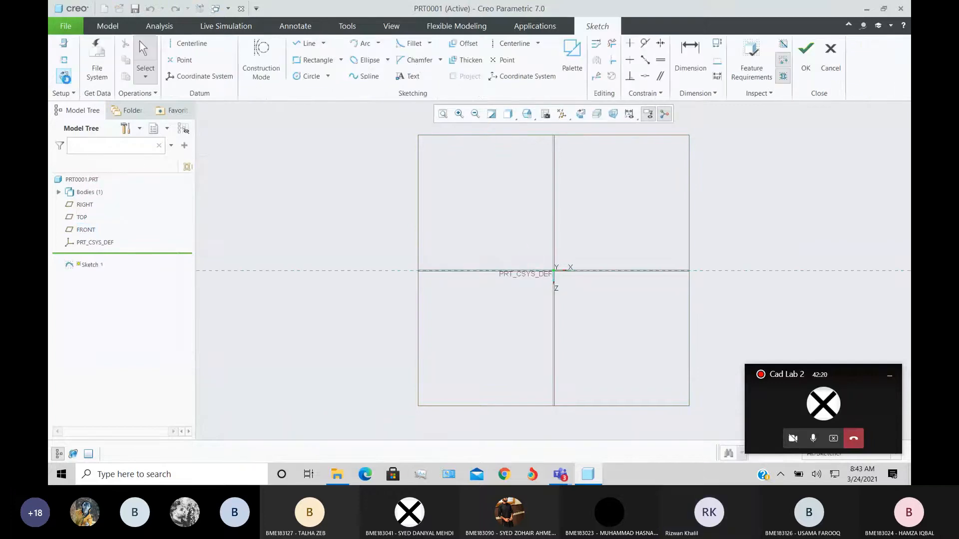
pyautogui.click(64, 76)
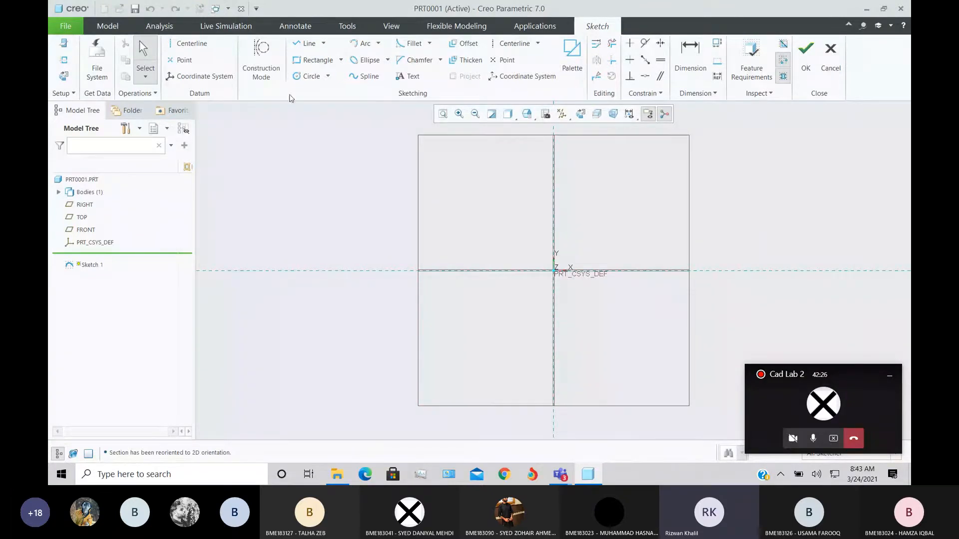
pyautogui.click(328, 76)
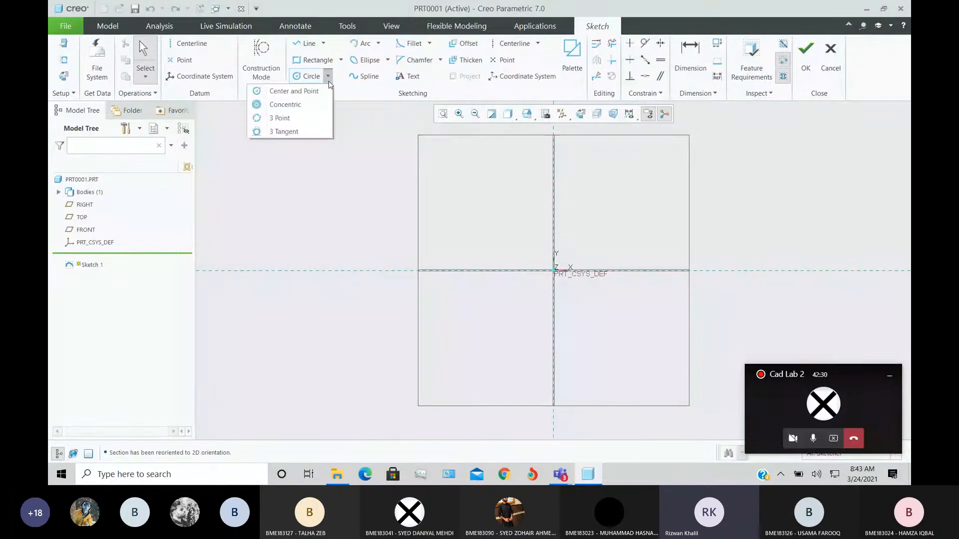
pyautogui.click(329, 77)
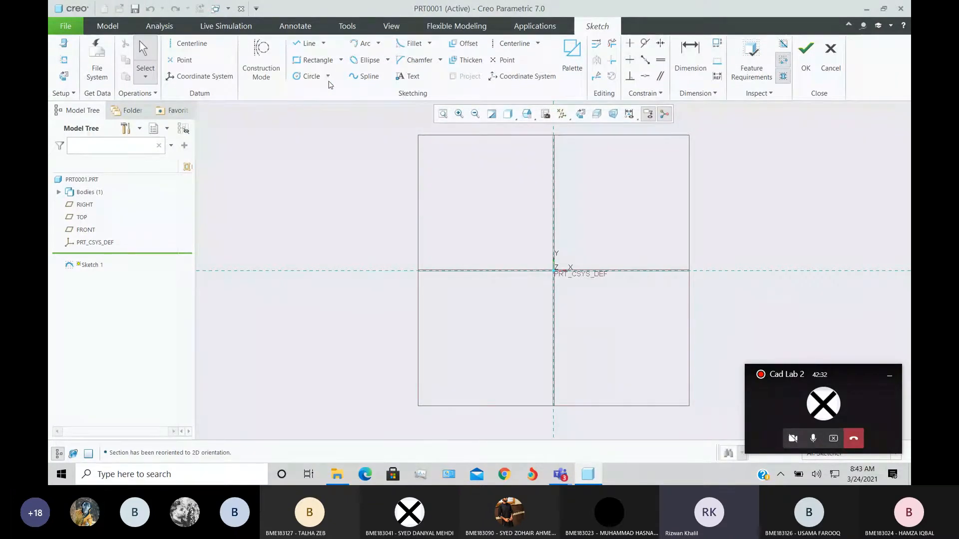
# Sketch a closed triangle with the Line tool above the horizontal reference, its upper vertex about 329 left of the vertical reference.
pyautogui.click(306, 43)
pyautogui.click(304, 227)
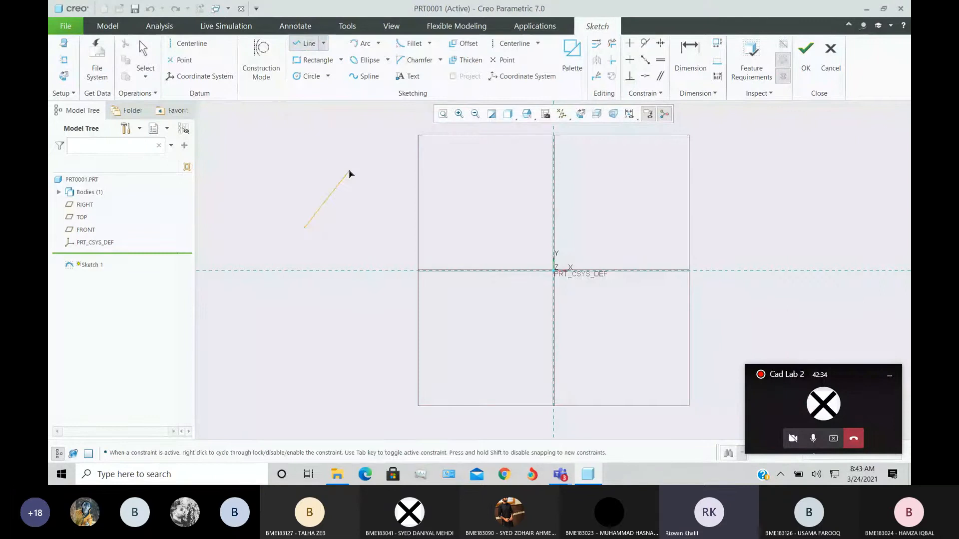
pyautogui.click(378, 140)
pyautogui.click(390, 256)
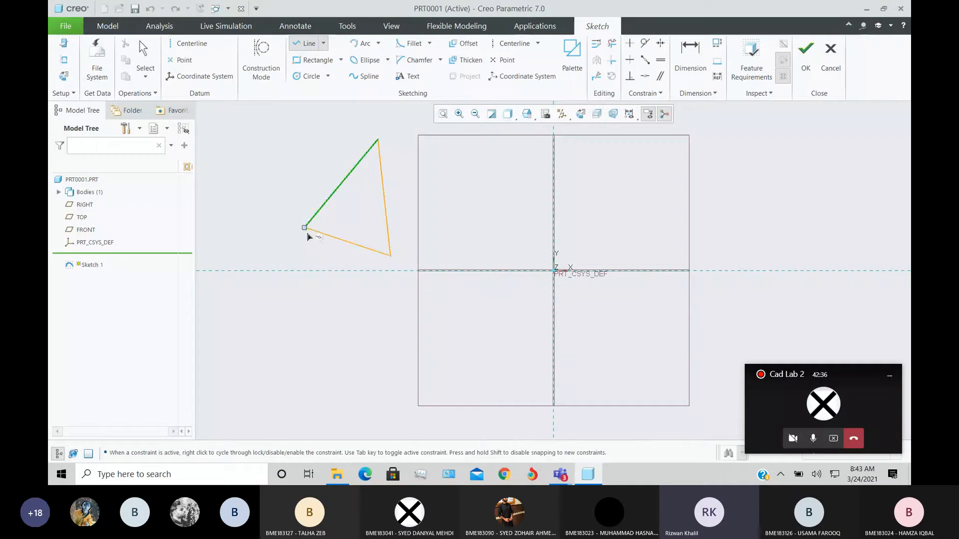
pyautogui.click(305, 228)
pyautogui.middleClick(325, 296)
# Sketch a second closed triangle below the horizontal reference, its upper vertex about 41 below it and 406 left of the vertical reference.
pyautogui.click(289, 377)
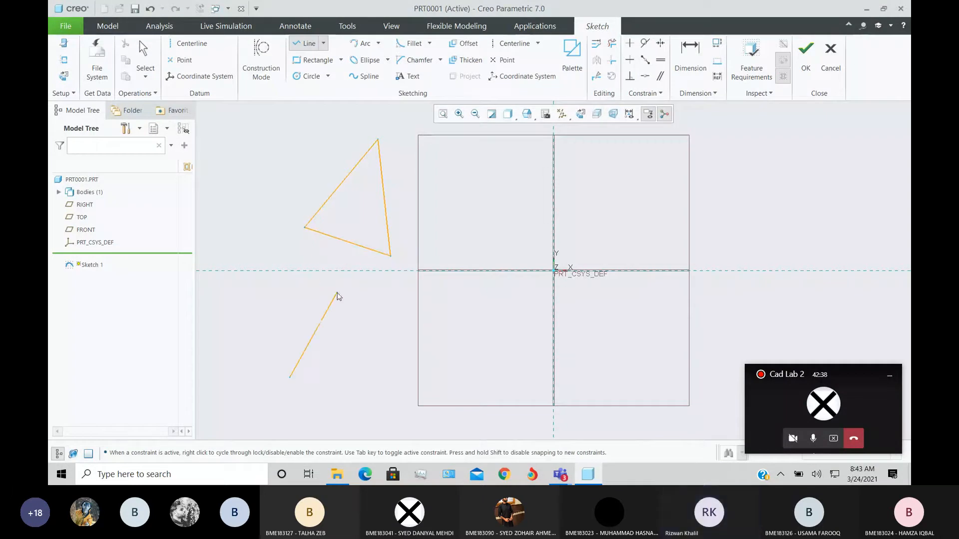
pyautogui.click(337, 293)
pyautogui.click(381, 420)
pyautogui.click(290, 377)
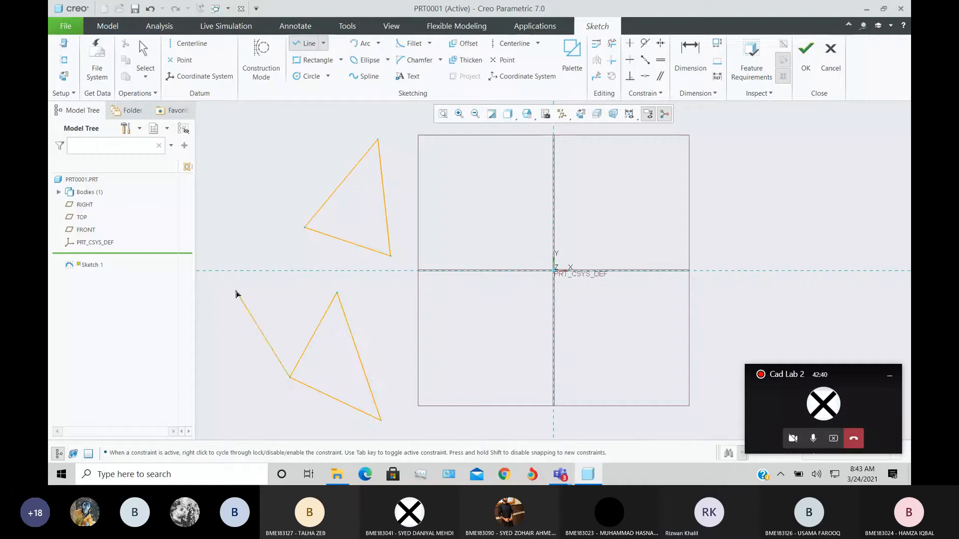
pyautogui.middleClick(245, 267)
pyautogui.middleClick(286, 157)
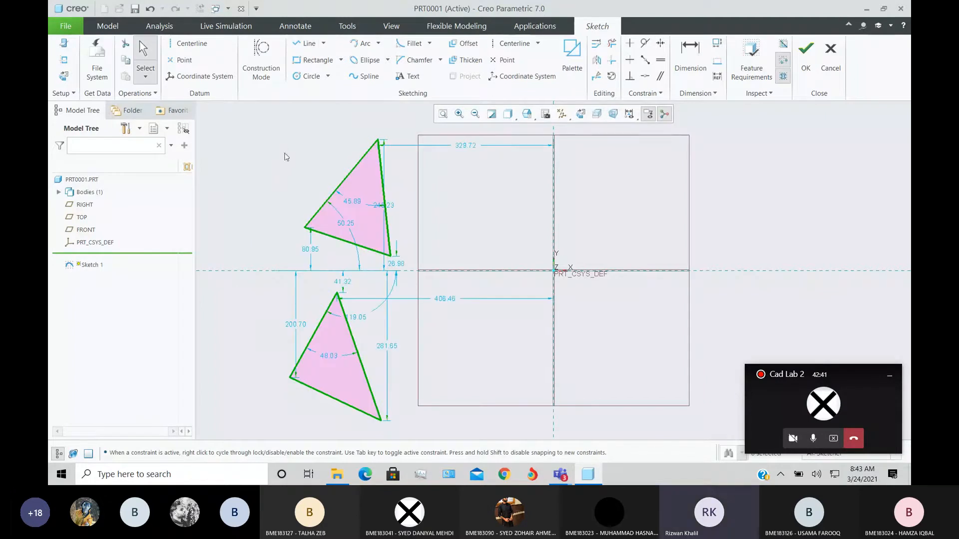
# Draw a 3 Point circle about 118 in diameter through one point on each side of the upper triangle.
pyautogui.click(328, 77)
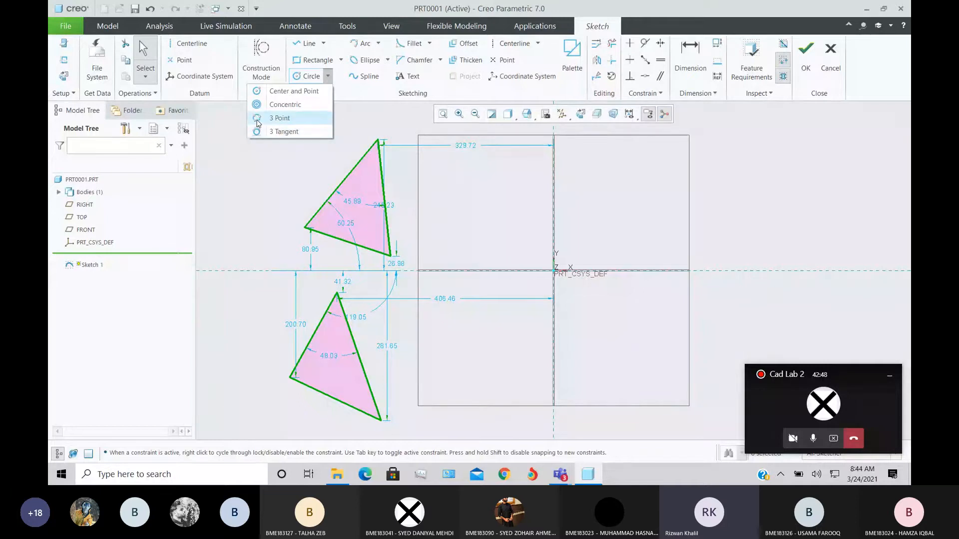
pyautogui.click(280, 118)
pyautogui.click(341, 183)
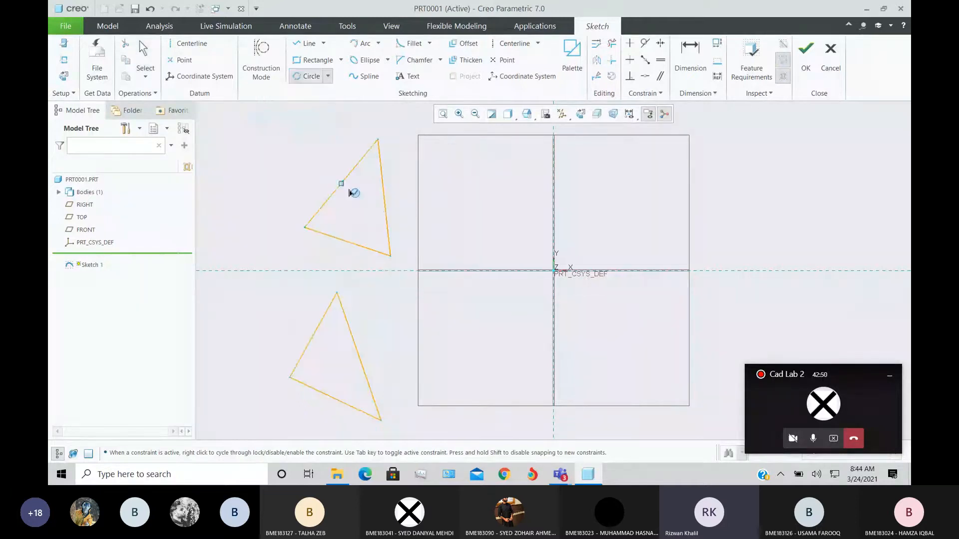
pyautogui.click(384, 197)
pyautogui.click(352, 245)
pyautogui.middleClick(376, 294)
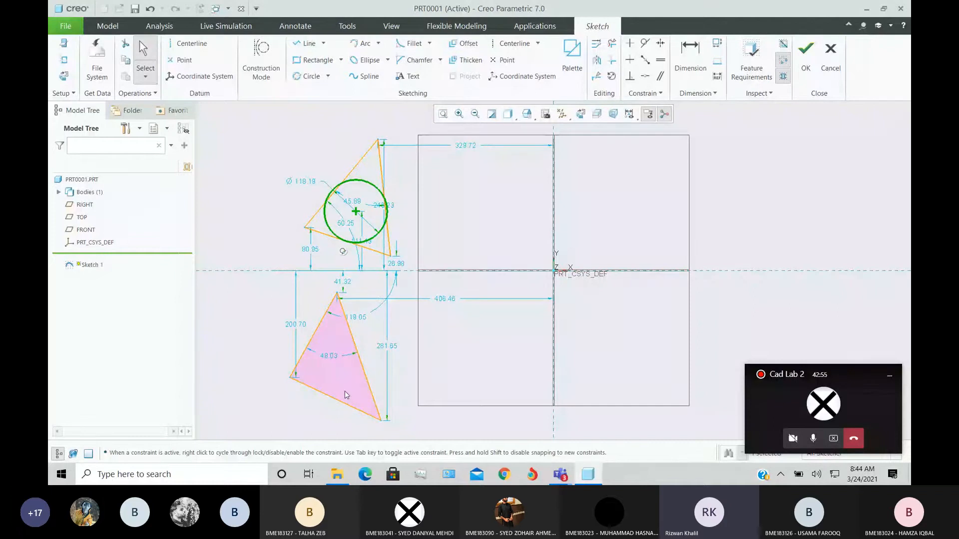
# Draw a 3 Tangent circle about 110 in diameter, tangent to all three sides of the lower triangle.
pyautogui.scroll(-2, 345, 391)
pyautogui.scroll(3, 348, 392)
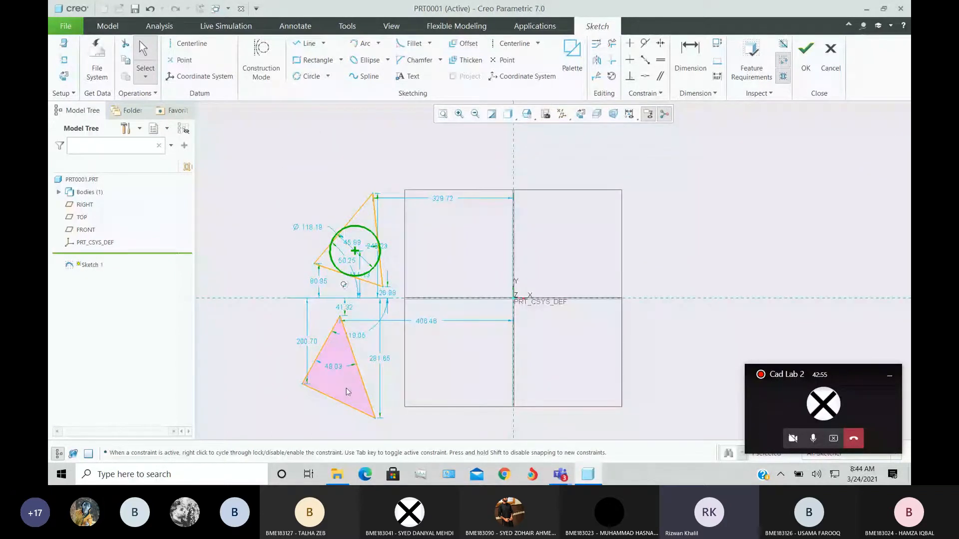
pyautogui.scroll(-4, 348, 392)
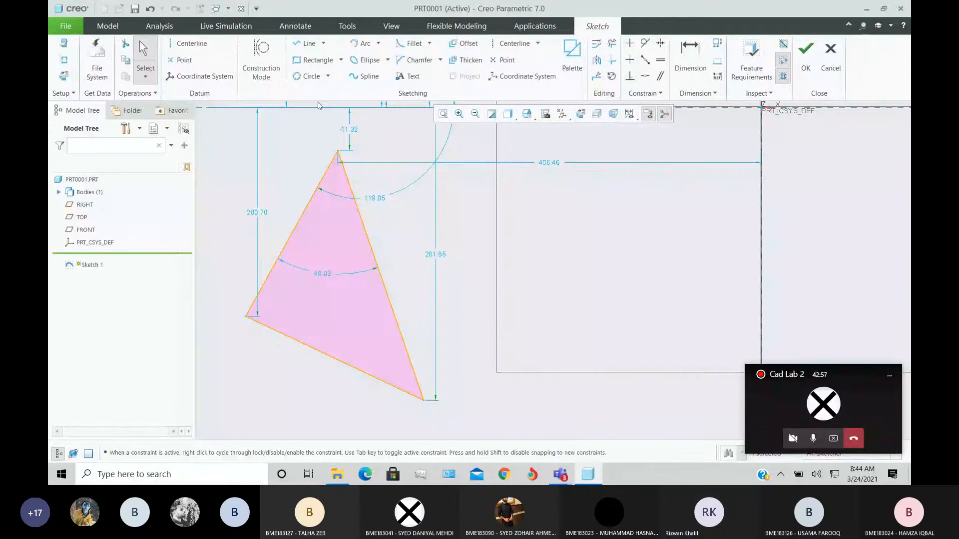
pyautogui.click(328, 76)
pyautogui.click(322, 141)
pyautogui.click(290, 238)
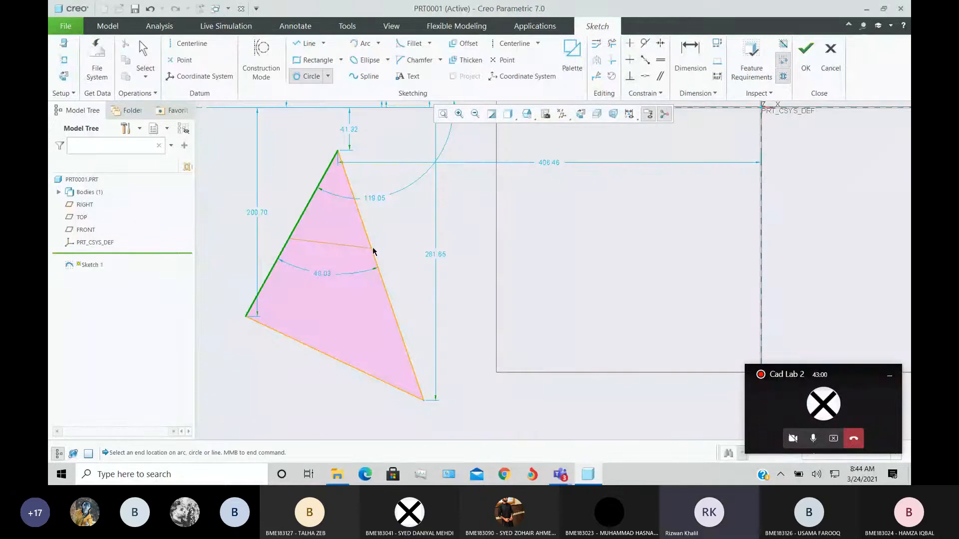
pyautogui.click(373, 249)
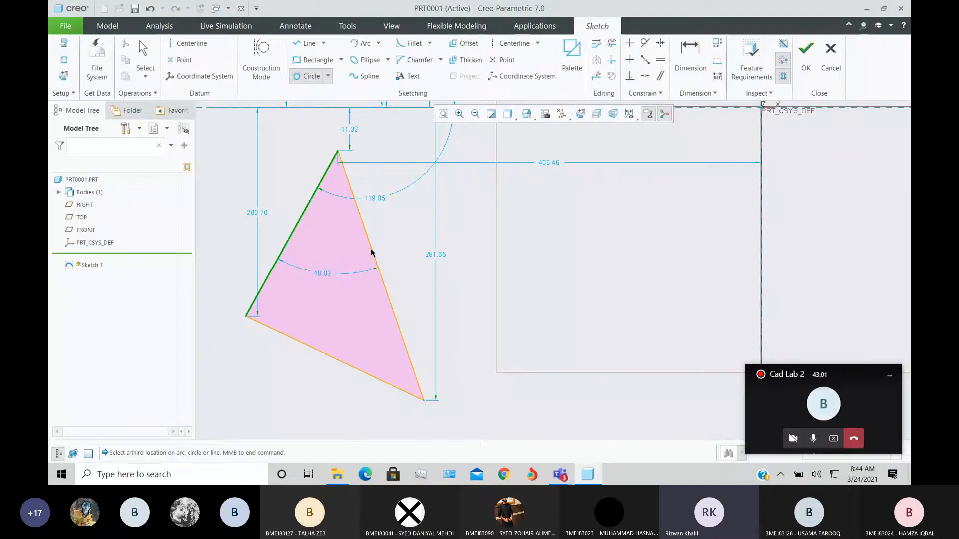
pyautogui.click(321, 352)
pyautogui.middleClick(260, 313)
# Examine how the circles in the upper and lower triangles meet the sides, comparing 3 Point with 3 Tangent.
pyautogui.scroll(-3, 270, 311)
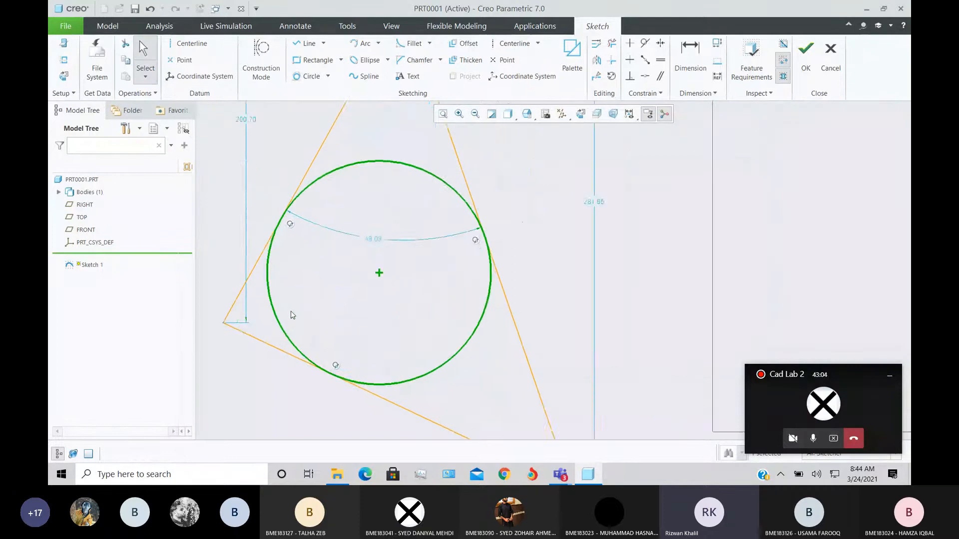
pyautogui.scroll(7, 292, 314)
pyautogui.scroll(-3, 310, 145)
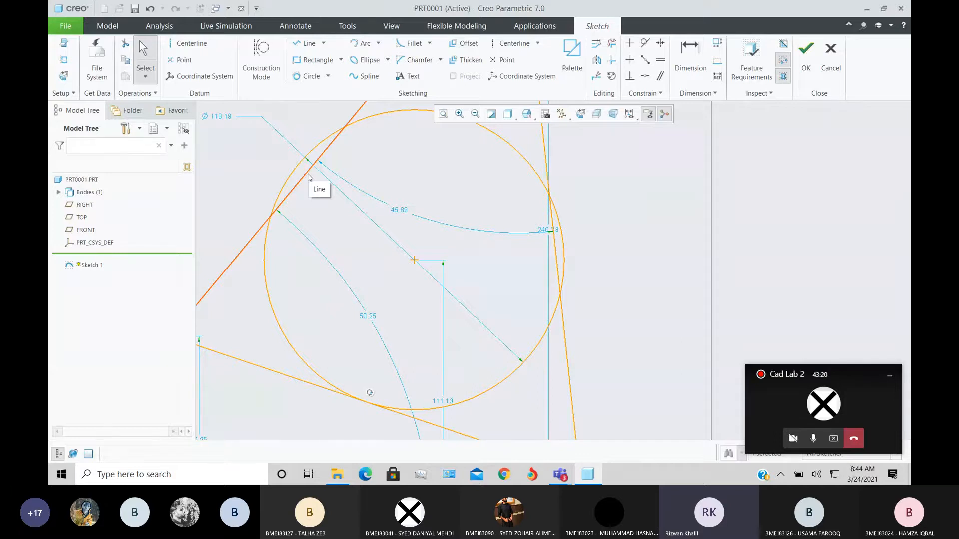
pyautogui.scroll(9, 311, 180)
pyautogui.scroll(-5, 315, 315)
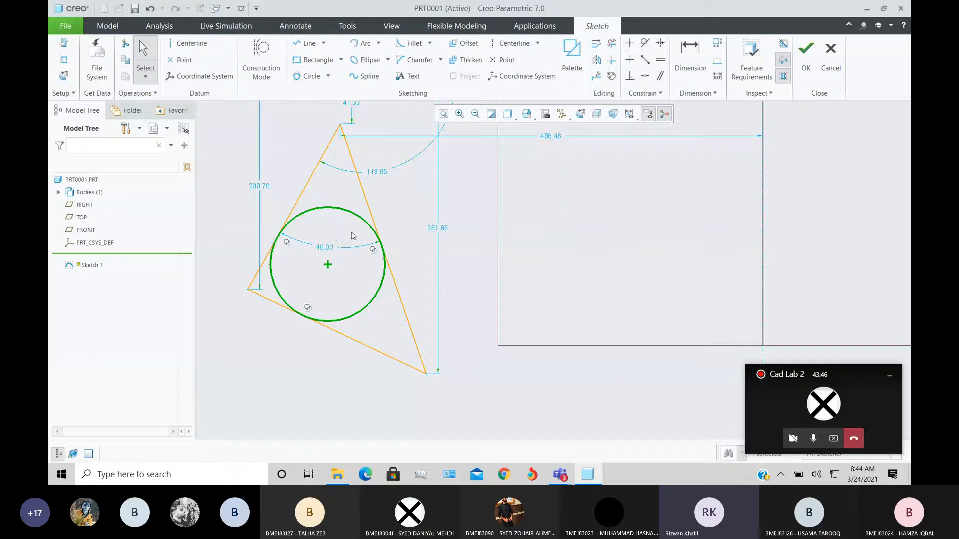
pyautogui.scroll(3, 351, 235)
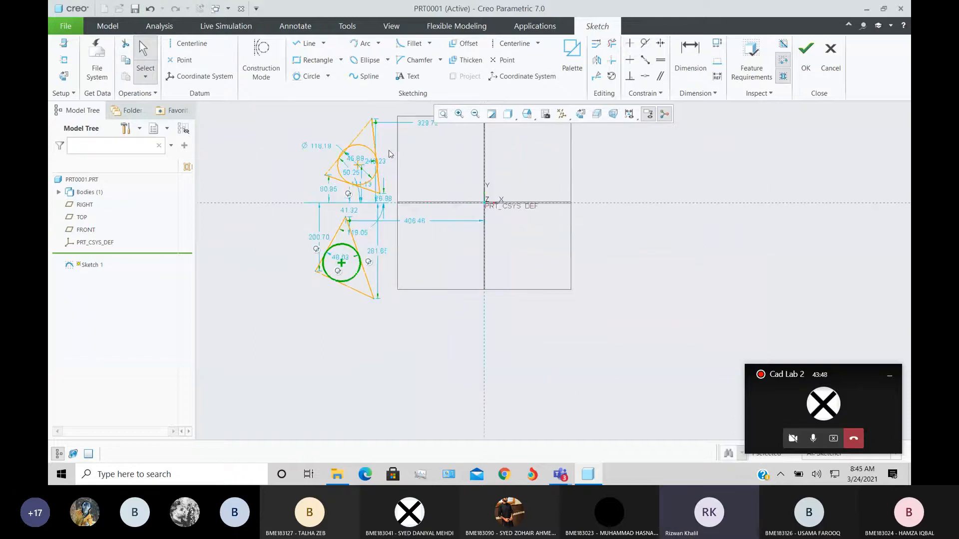
pyautogui.scroll(-1, 374, 161)
pyautogui.scroll(1, 357, 170)
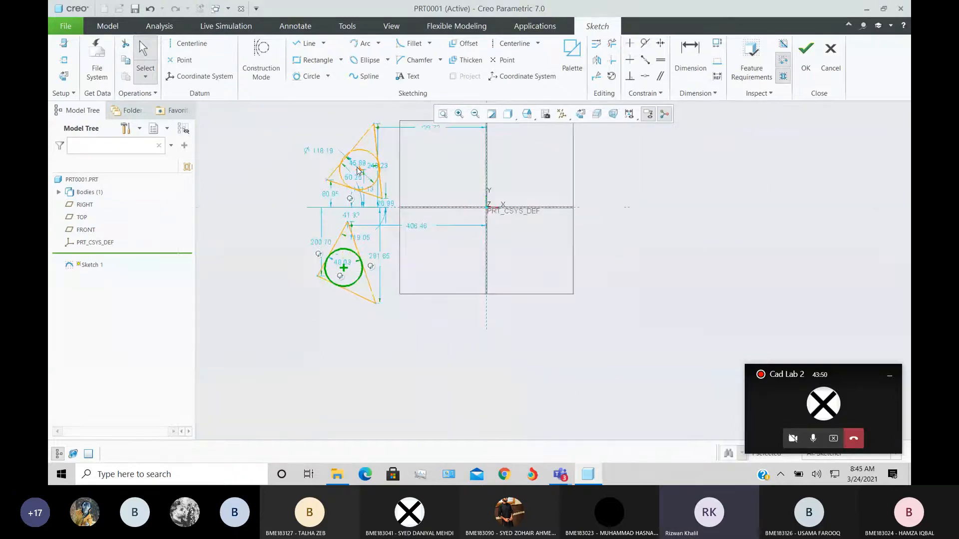
pyautogui.scroll(1, 357, 170)
pyautogui.scroll(-1, 330, 129)
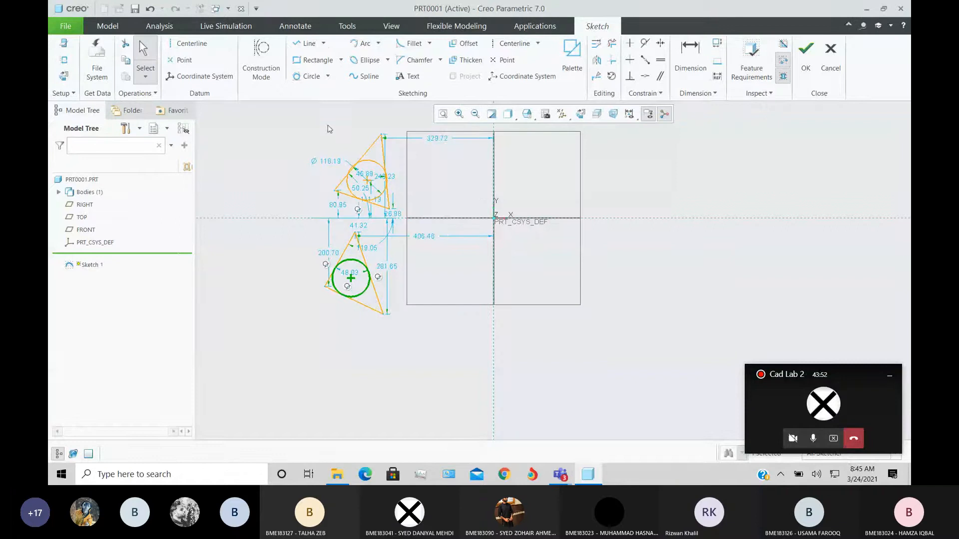
# Draw two equal Center and Point circles about 197 in diameter beyond the square's right side, one below and one above the horizontal reference.
pyautogui.click(323, 43)
pyautogui.click(270, 71)
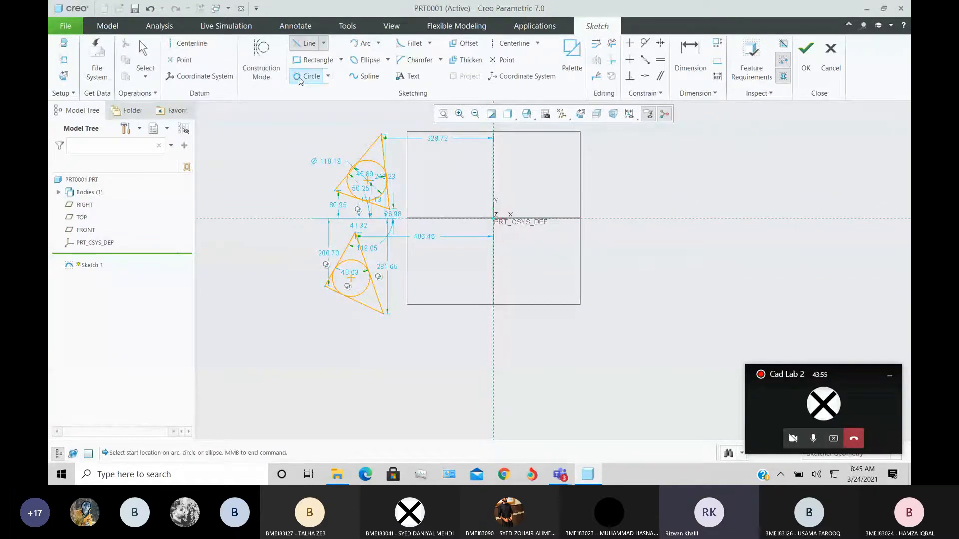
pyautogui.click(327, 76)
pyautogui.click(295, 92)
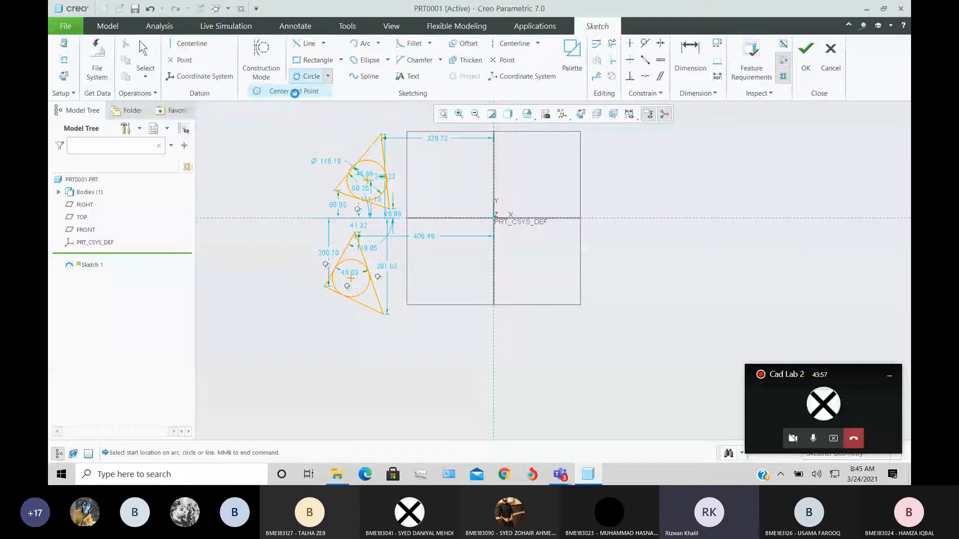
pyautogui.click(683, 279)
pyautogui.click(717, 280)
pyautogui.click(777, 155)
pyautogui.click(800, 179)
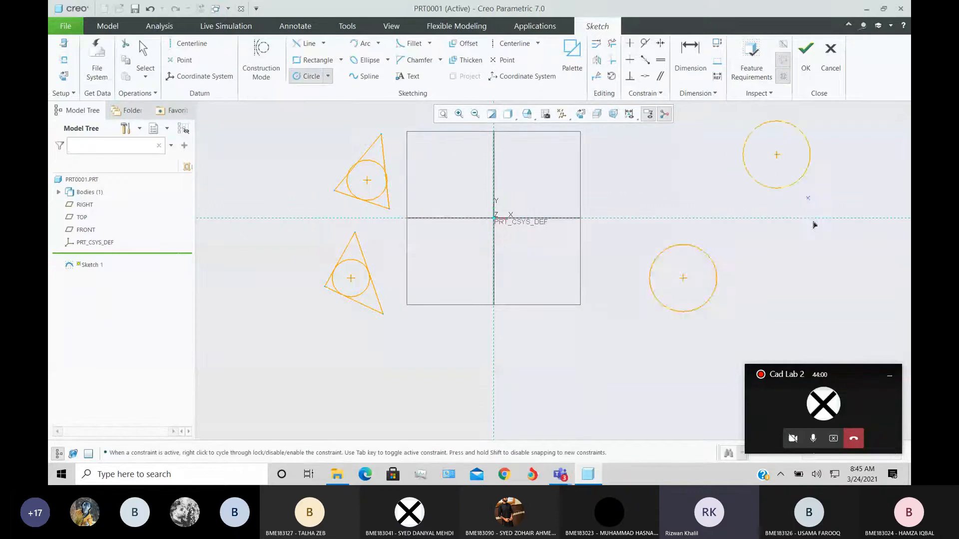
pyautogui.scroll(4, 809, 282)
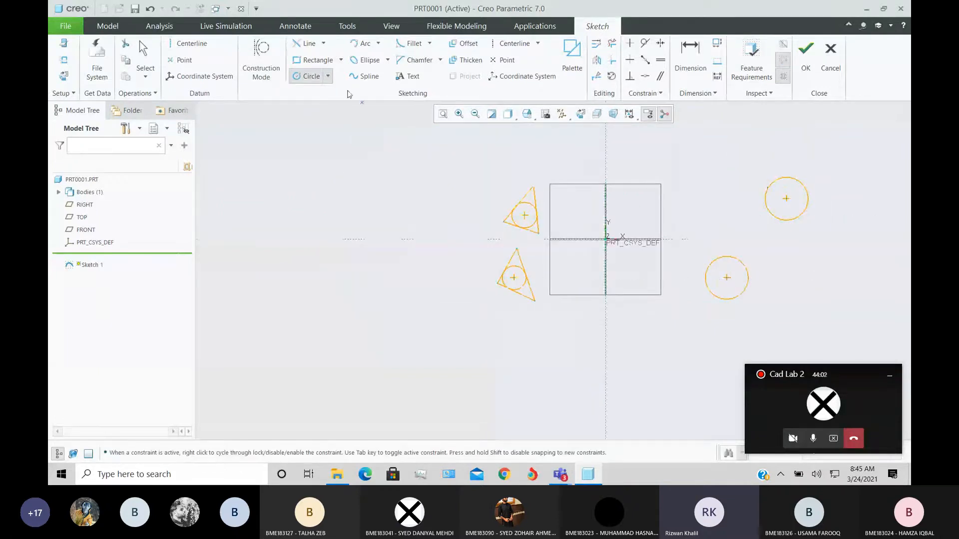
# Draw a Line Tangent joining the left sides of the two equal circles.
pyautogui.click(306, 43)
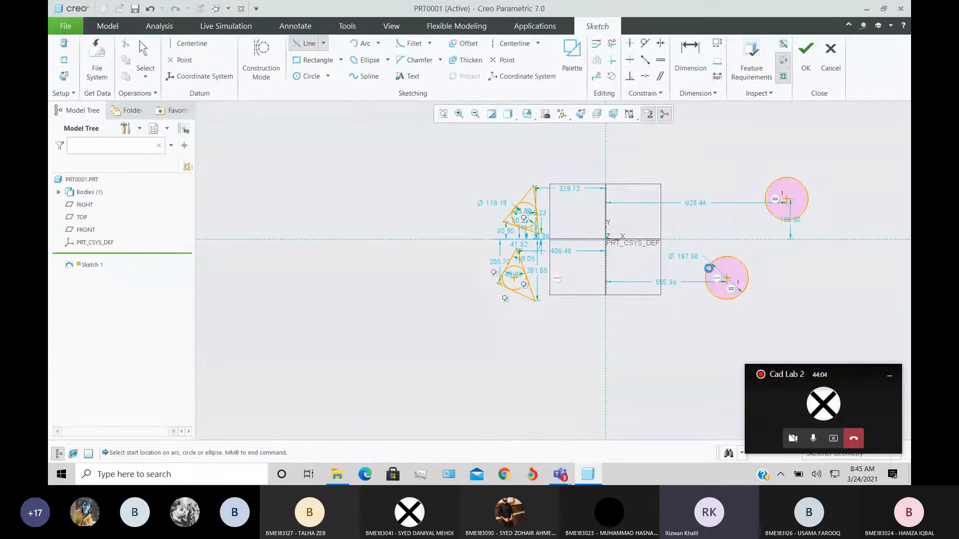
pyautogui.click(708, 268)
pyautogui.click(768, 189)
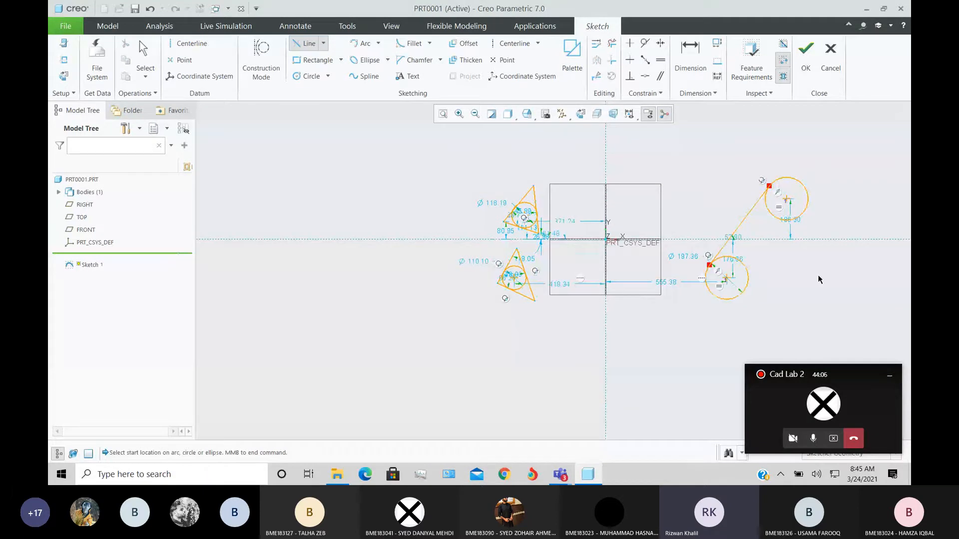
pyautogui.scroll(-3, 771, 192)
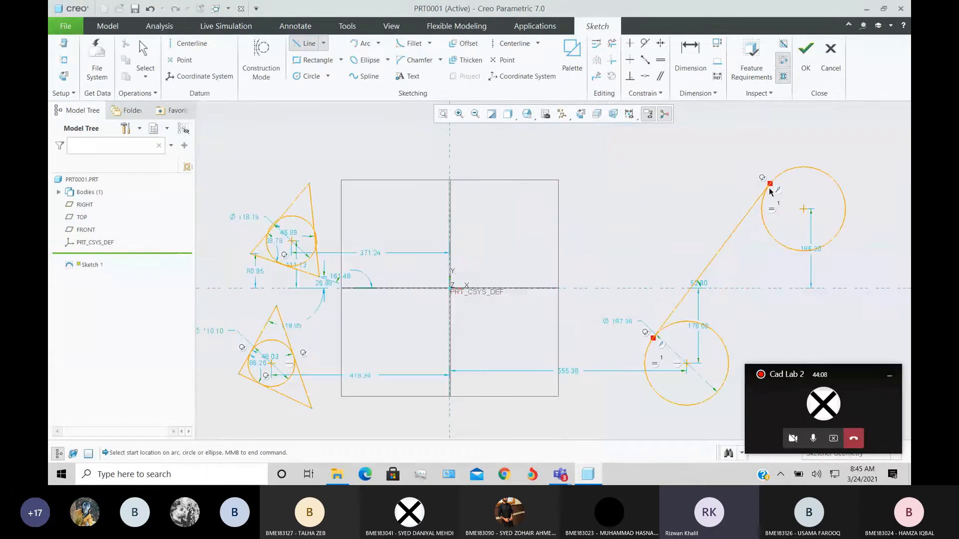
pyautogui.scroll(-2, 771, 193)
pyautogui.scroll(6, 771, 190)
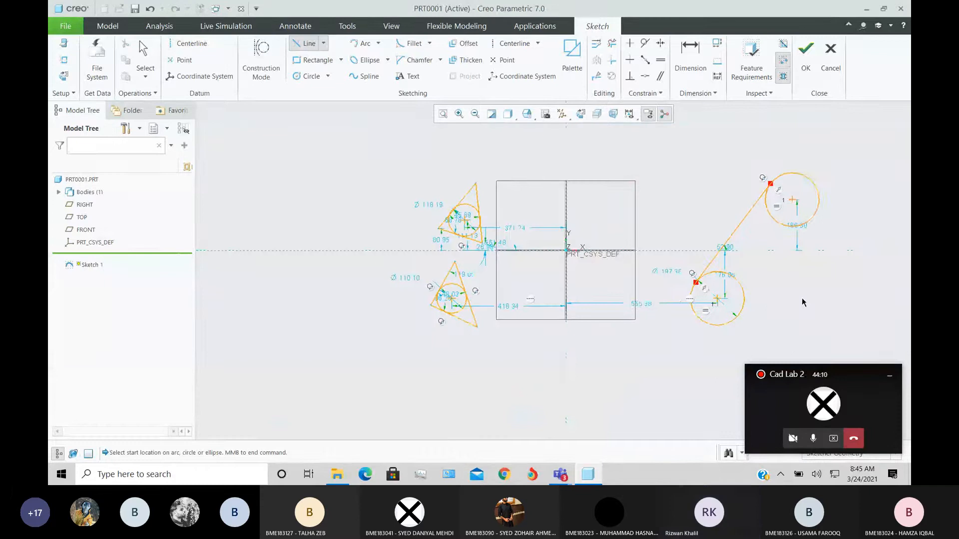
pyautogui.scroll(1, 802, 298)
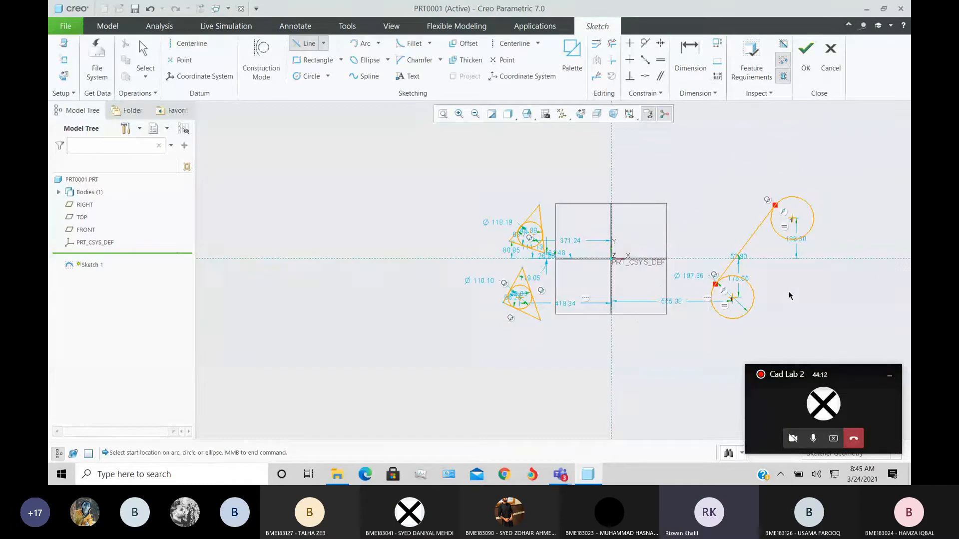
pyautogui.keyDown('shift'); pyautogui.moveTo(849, 273); pyautogui.dragTo(811, 277, button='middle'); pyautogui.keyUp('shift')
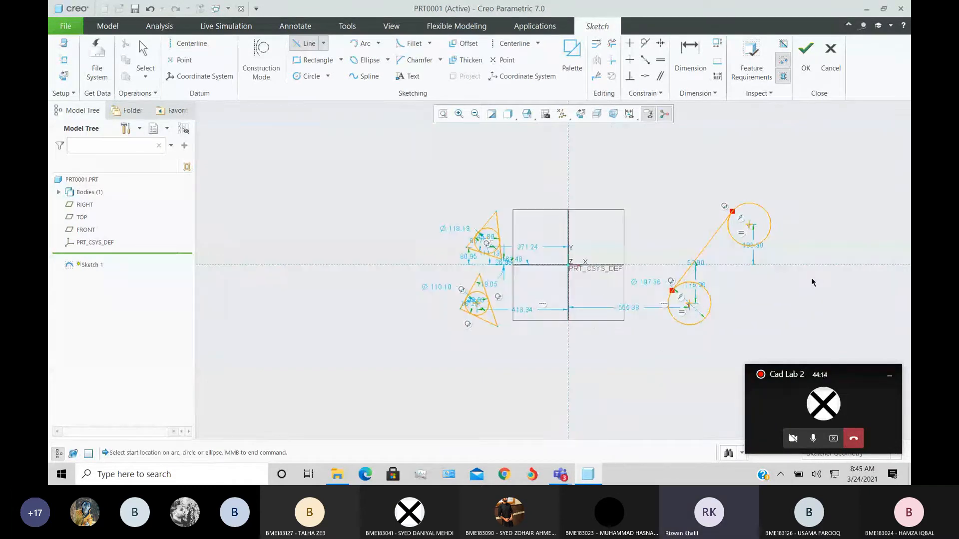
pyautogui.middleClick(446, 167)
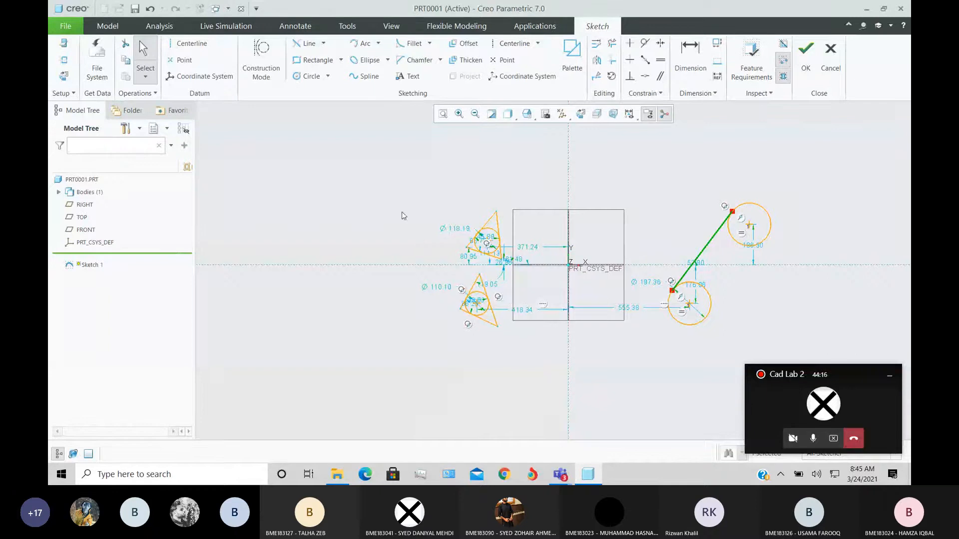
# Delete both triangles with their inner circles, and the two equal circles with their tangent line.
pyautogui.moveTo(387, 196); pyautogui.dragTo(524, 339)
pyautogui.press('Delete')
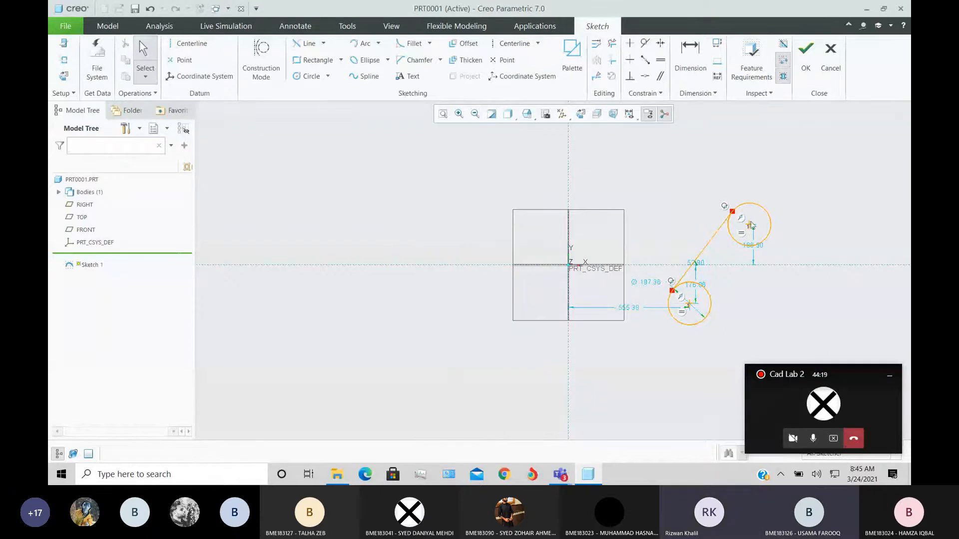
pyautogui.moveTo(619, 180); pyautogui.dragTo(795, 348)
pyautogui.press('Delete')
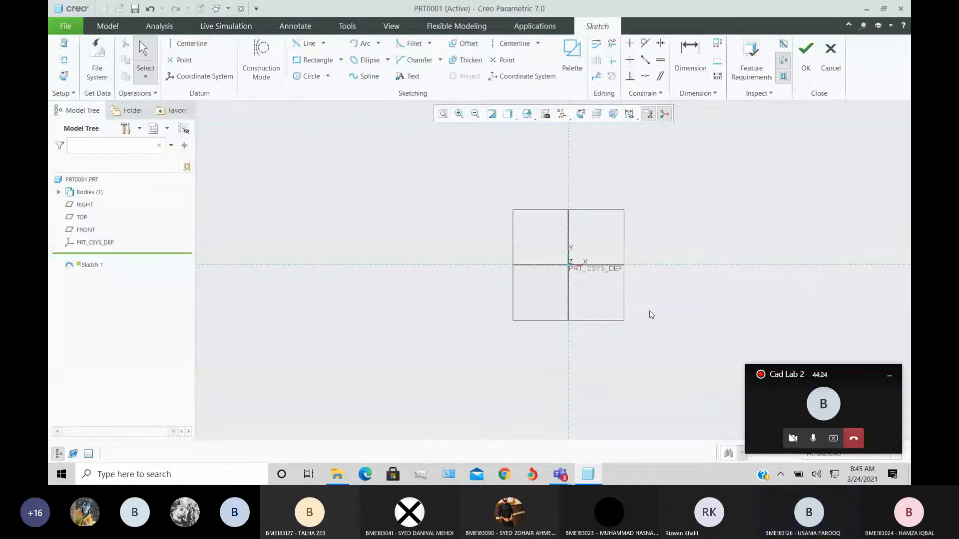
# Sketch a horizontal line about 624 long, about 383 above the horizontal reference, its right end about 635 left of the vertical reference.
pyautogui.click(323, 43)
pyautogui.click(300, 59)
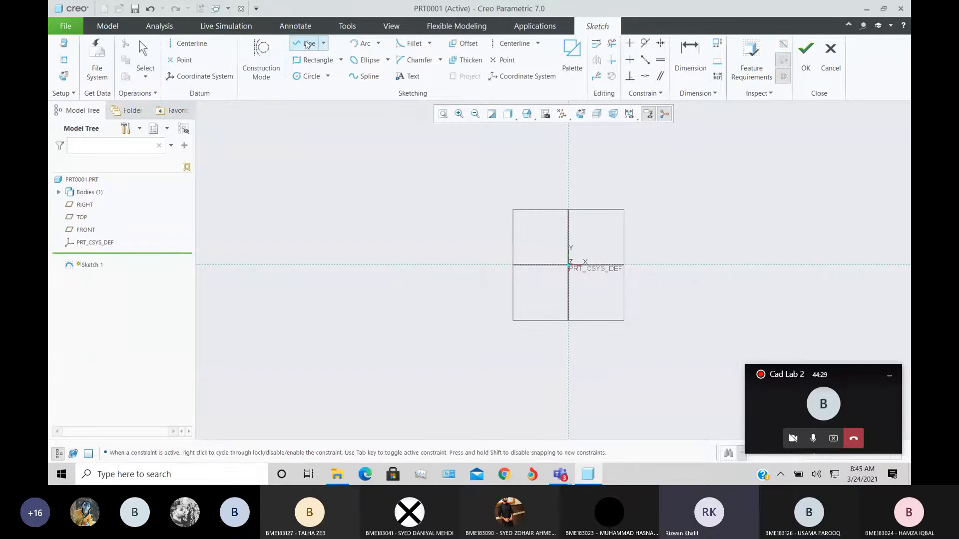
pyautogui.click(293, 182)
pyautogui.click(430, 182)
pyautogui.middleClick(432, 225)
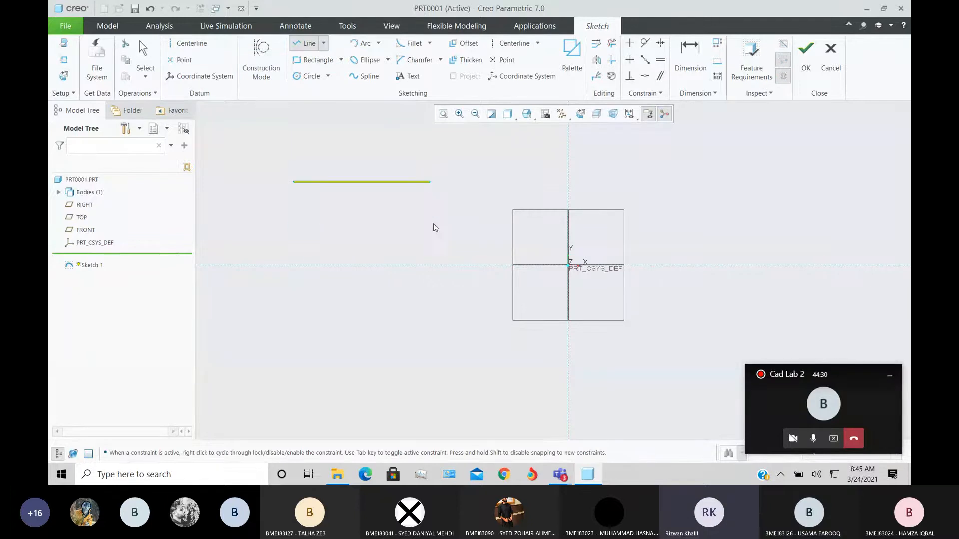
pyautogui.middleClick(450, 240)
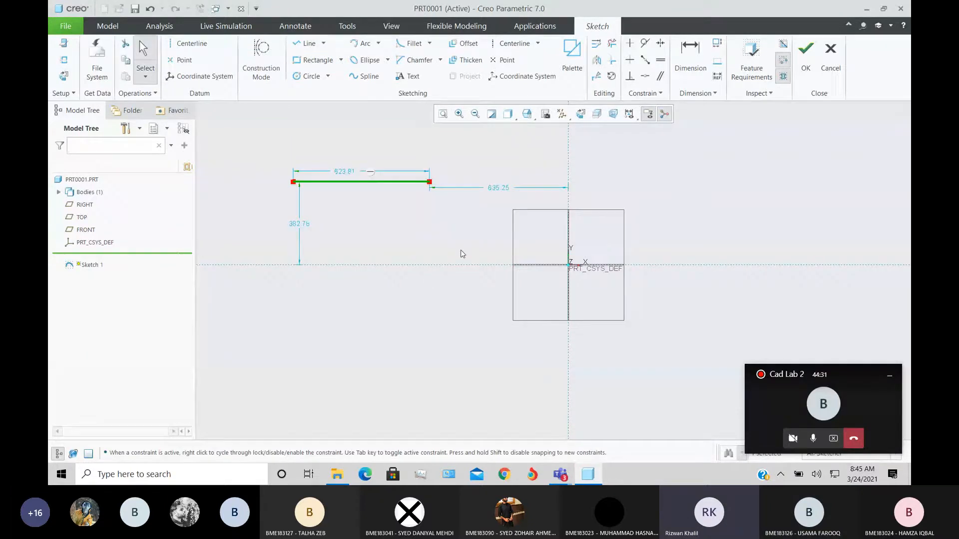
# Offset the horizontal line downward by 100 with the Single option, and delete the offset copy.
pyautogui.click(468, 44)
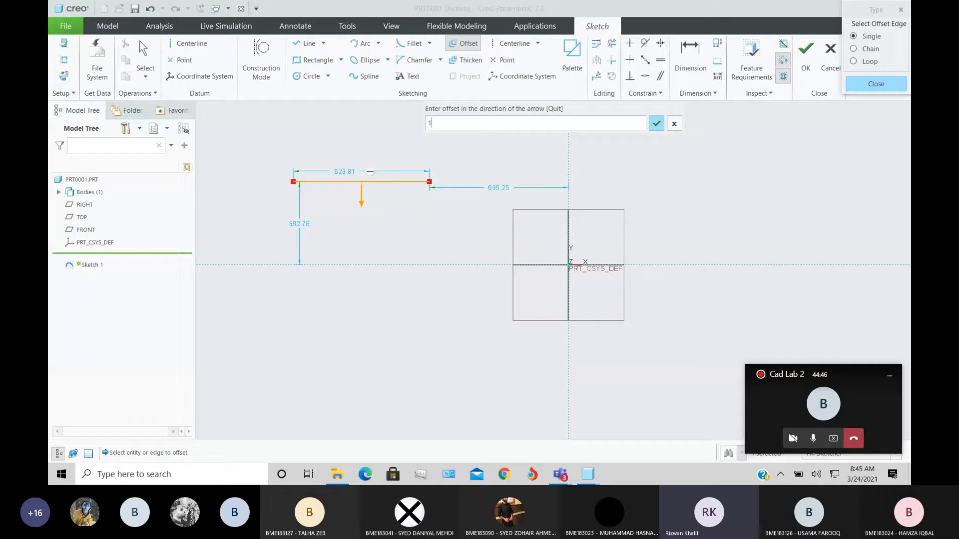
pyautogui.write('00')
pyautogui.press('Return')
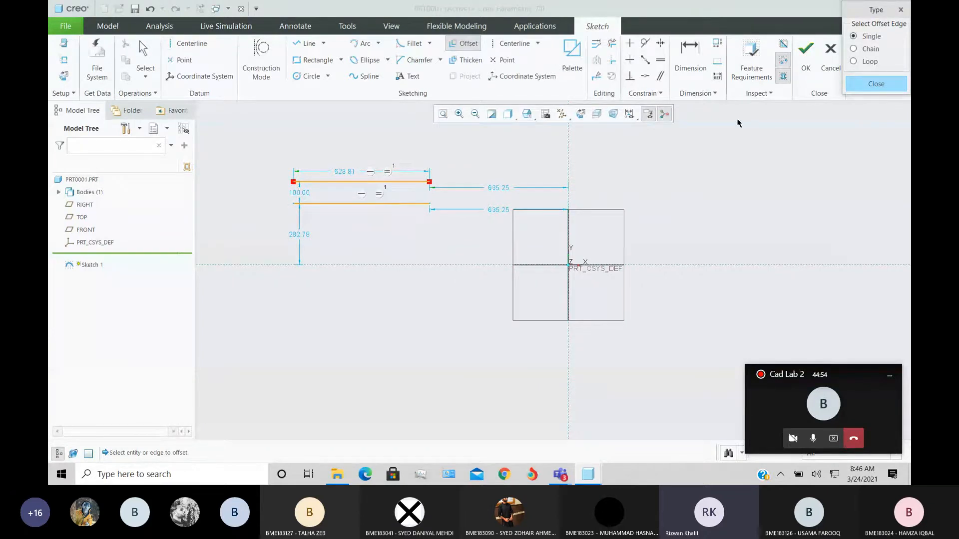
pyautogui.middleClick(502, 188)
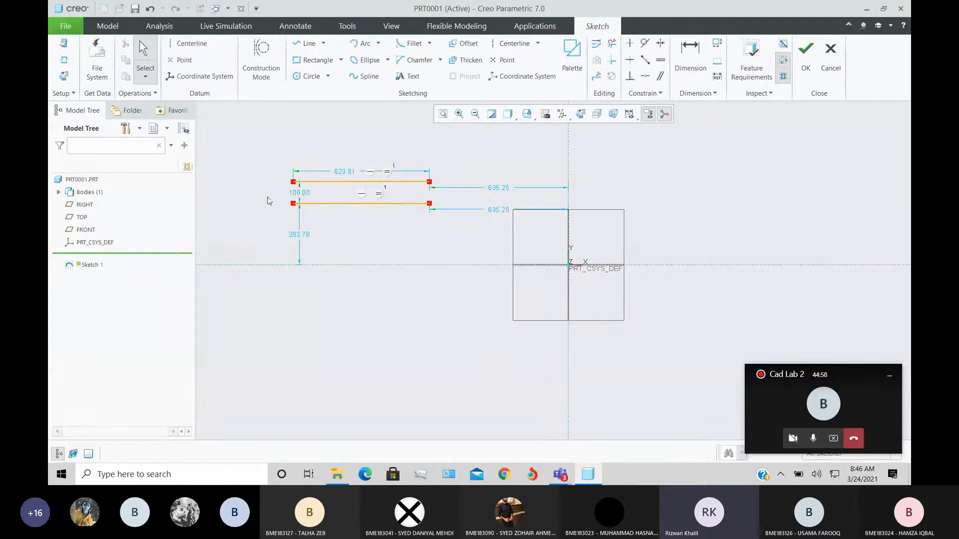
pyautogui.moveTo(269, 193); pyautogui.dragTo(463, 234)
pyautogui.press('Delete')
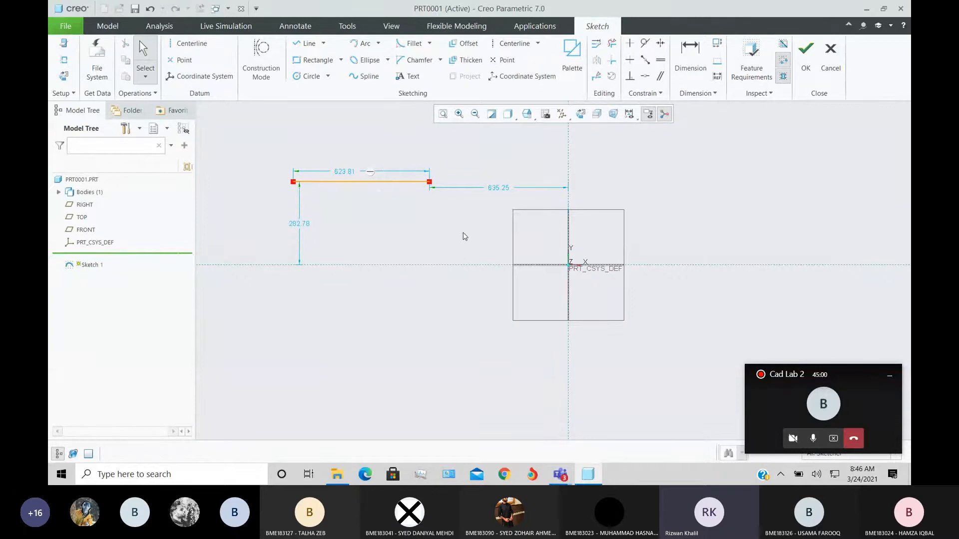
# Try to offset the horizontal line with the Chain option, and delete the line from the sketch.
pyautogui.click(464, 43)
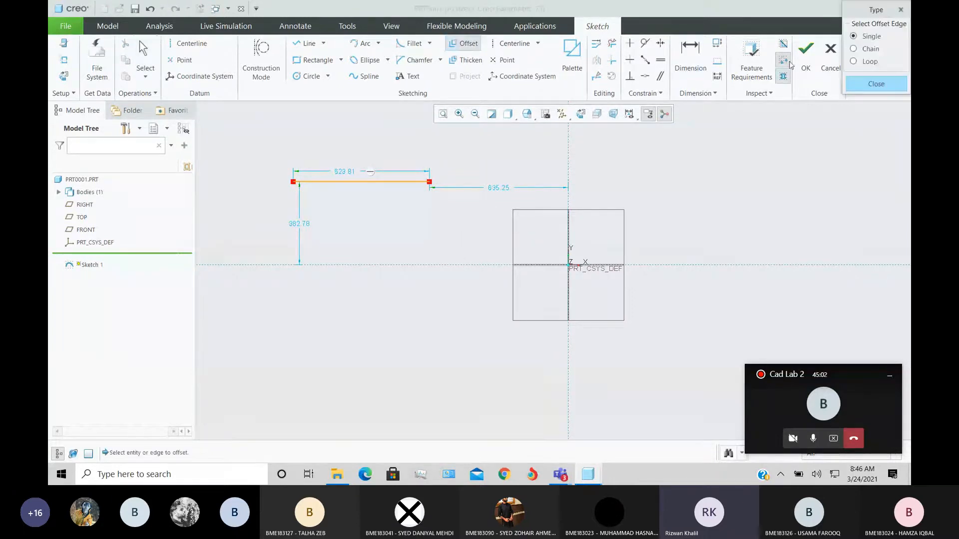
pyautogui.click(854, 49)
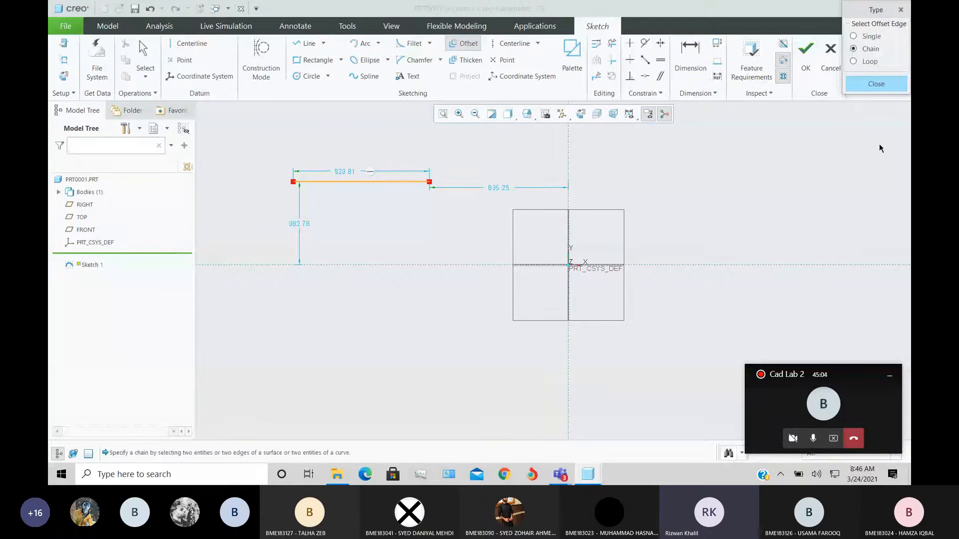
pyautogui.click(419, 182)
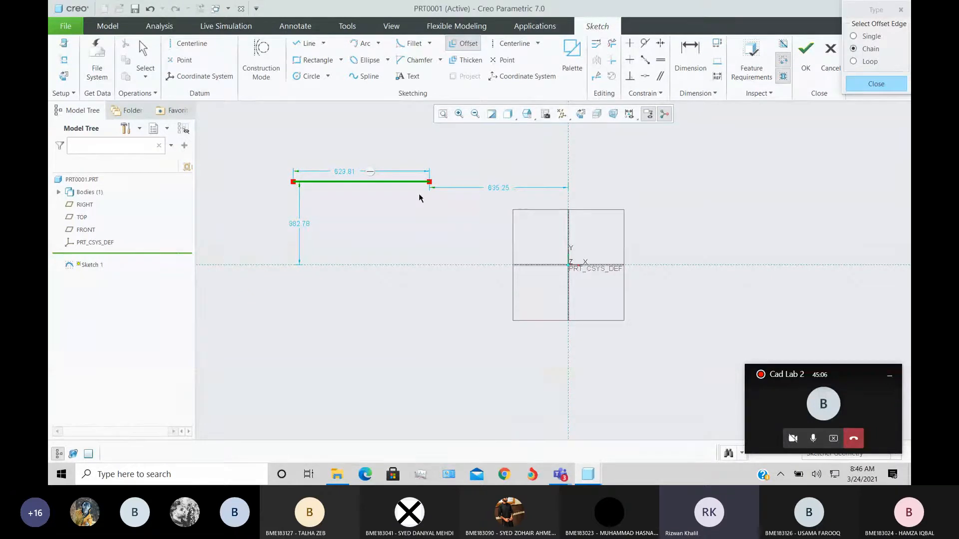
pyautogui.click(852, 88)
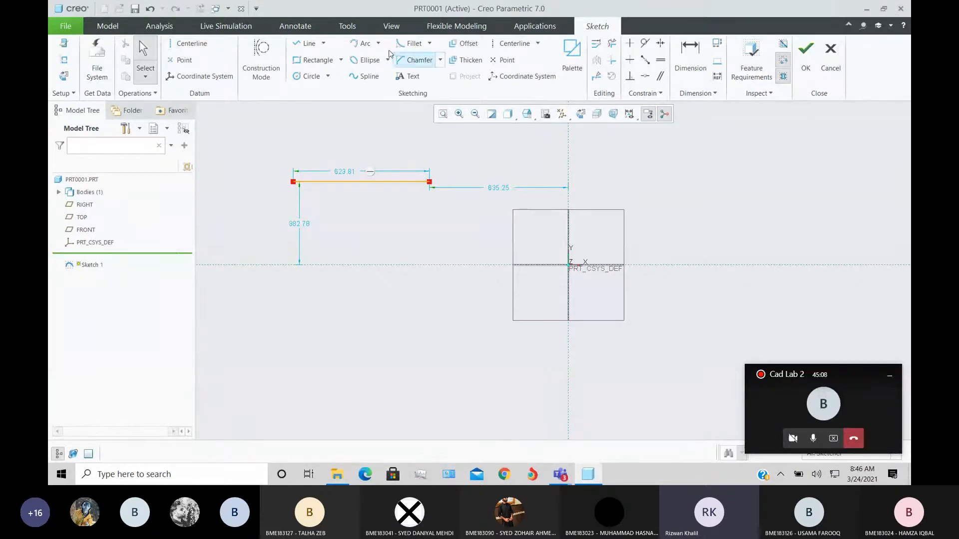
pyautogui.moveTo(289, 161); pyautogui.dragTo(469, 221)
pyautogui.press('Delete')
# Sketch a rectangle about 544 wide and 189 high, about 232 above the horizontal reference and 713 left of the vertical reference.
pyautogui.click(315, 60)
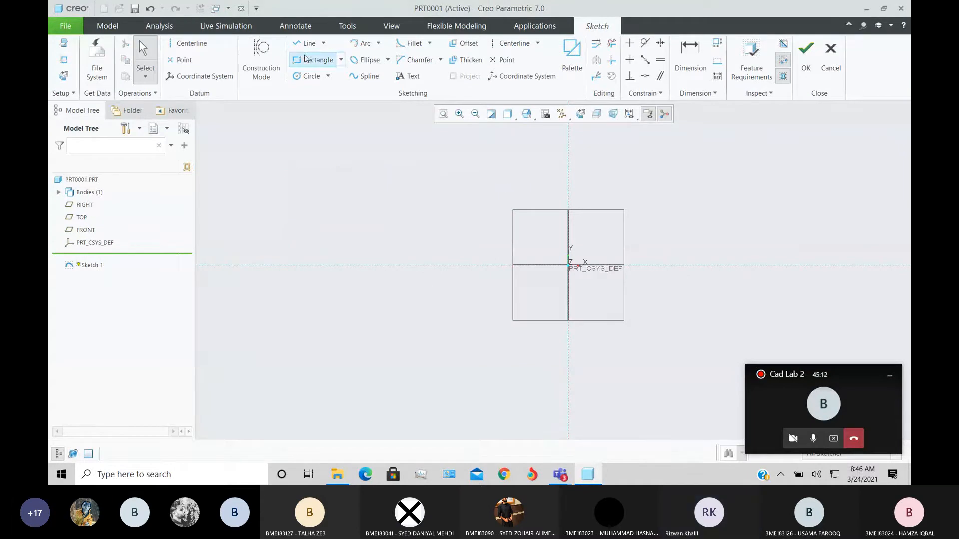
pyautogui.click(294, 215)
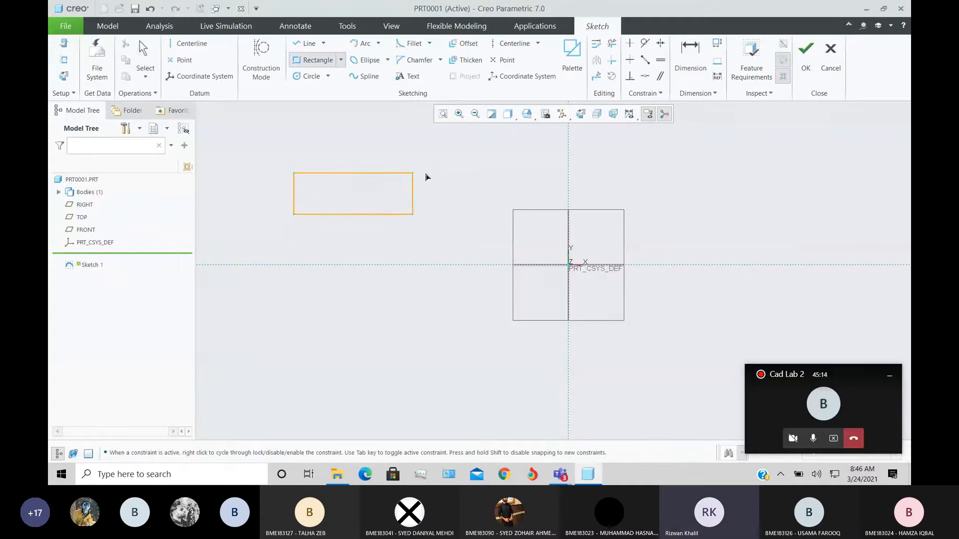
pyautogui.click(413, 174)
# Start a Chain offset with the rectangle's left and right sides as the ends of the chain.
pyautogui.click(464, 44)
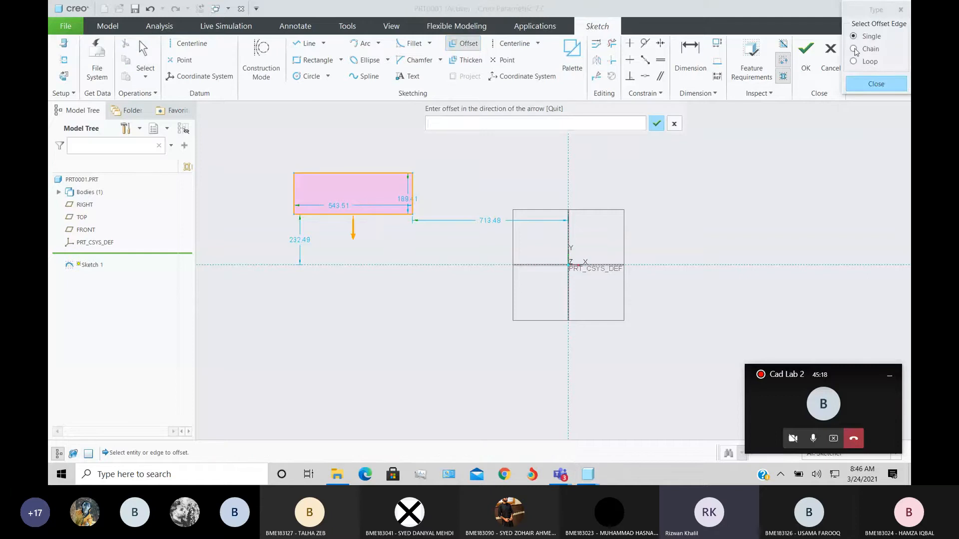
pyautogui.click(675, 124)
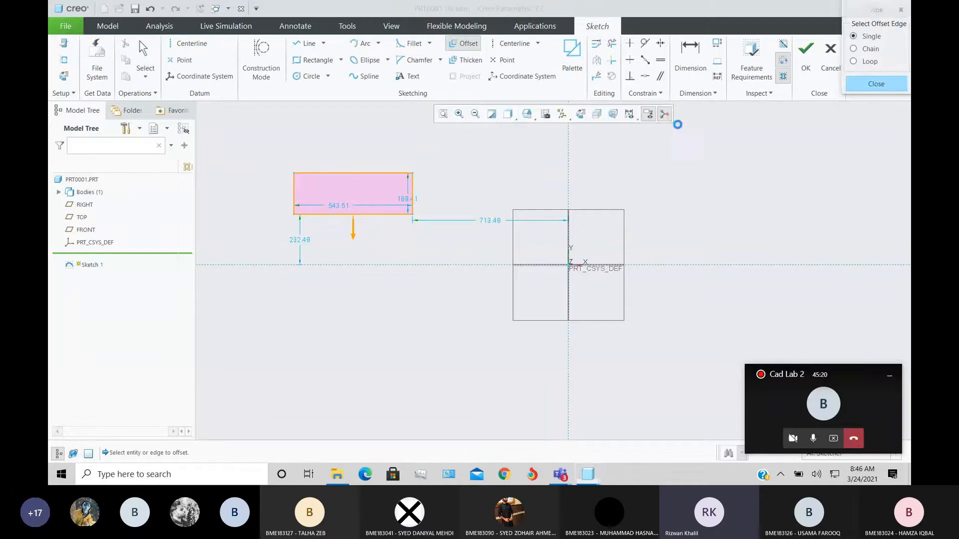
pyautogui.click(854, 49)
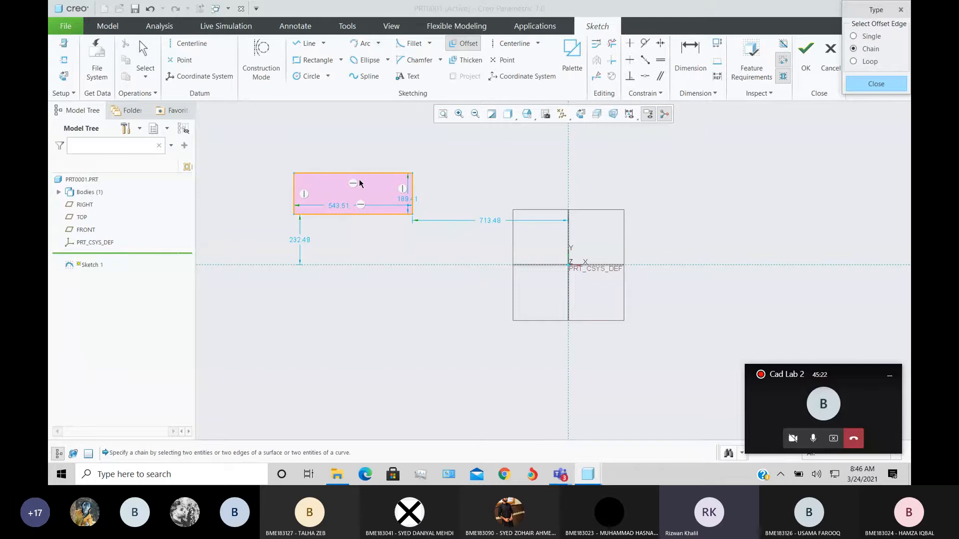
pyautogui.click(294, 186)
pyautogui.click(412, 197)
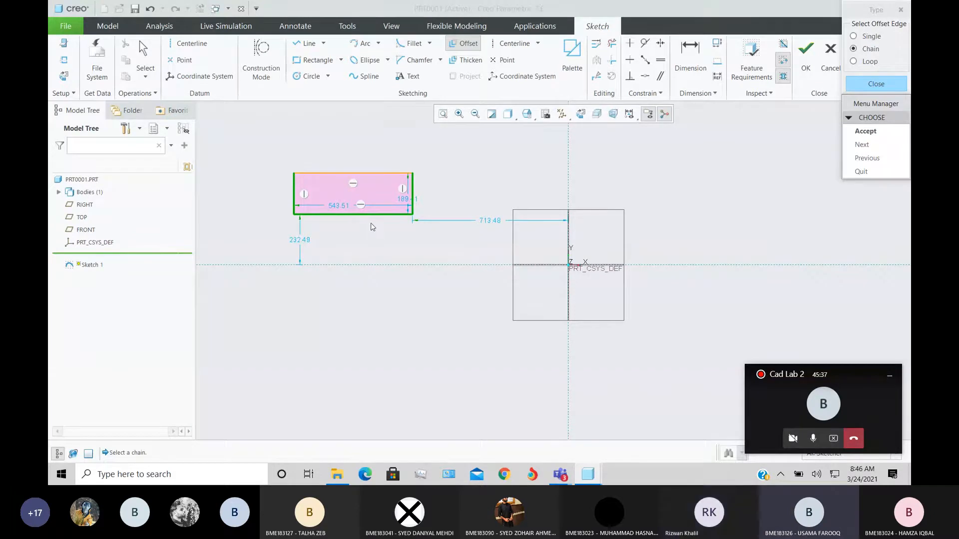
pyautogui.press('XF86AudioRaiseVolume')
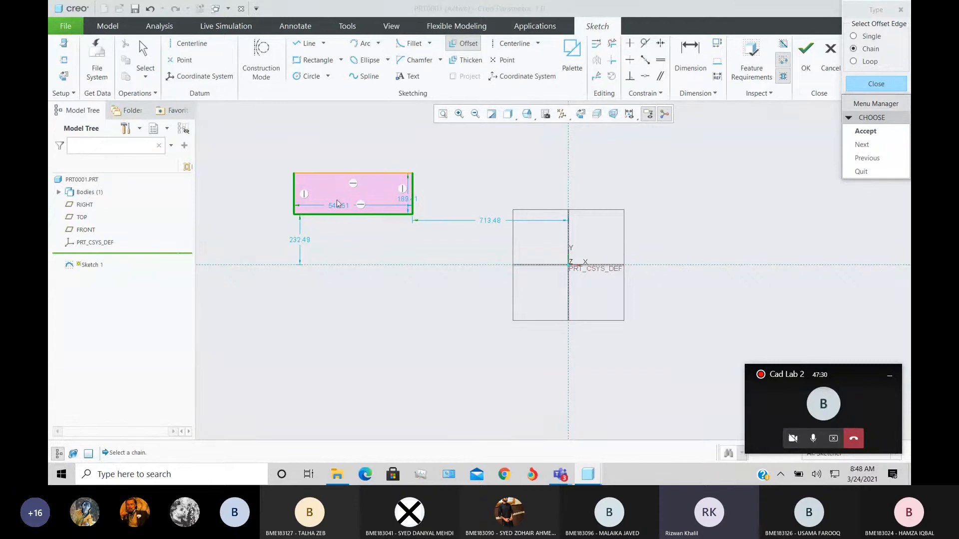
# Cycle through the candidate chains, accept the one through the rectangle's upper side, and offset it outward by 100.
pyautogui.click(871, 145)
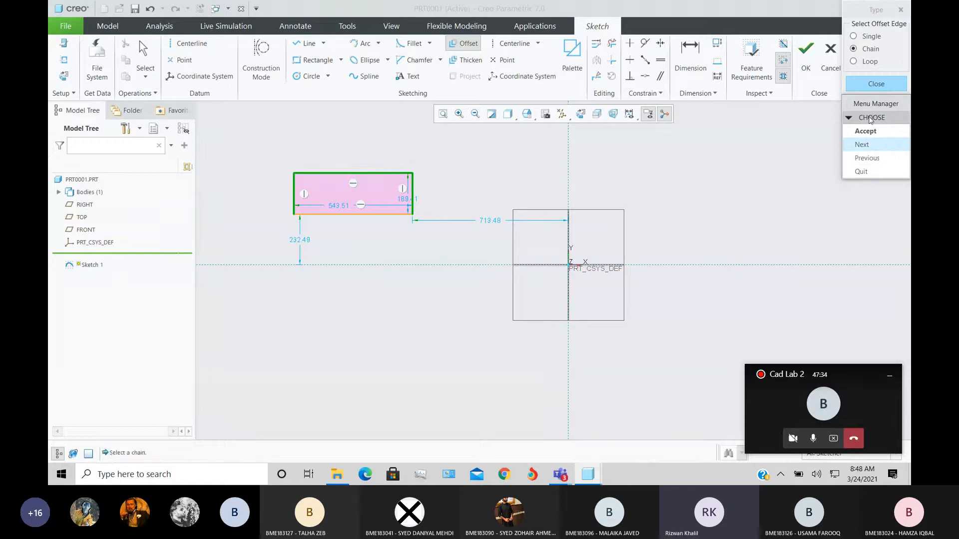
pyautogui.click(869, 158)
pyautogui.click(869, 145)
pyautogui.click(872, 156)
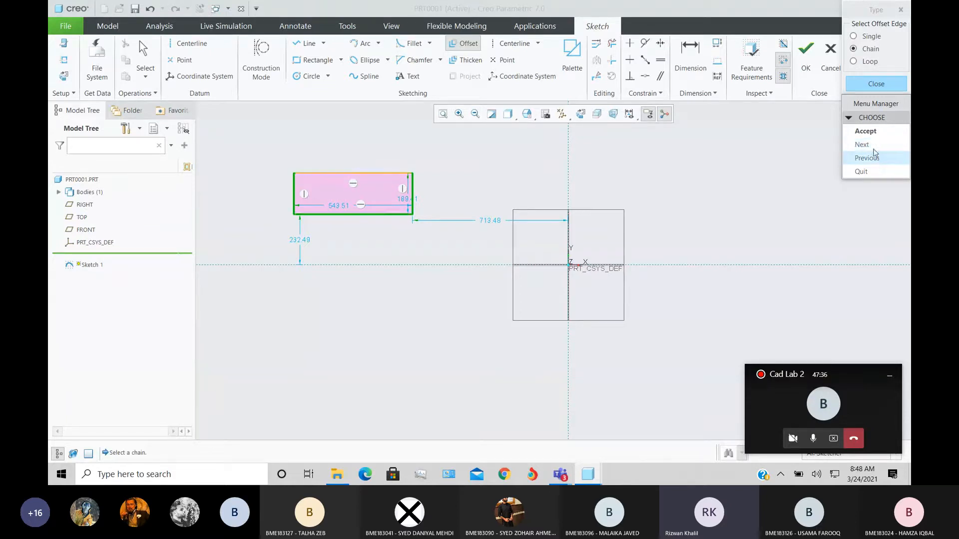
pyautogui.click(873, 146)
pyautogui.click(870, 132)
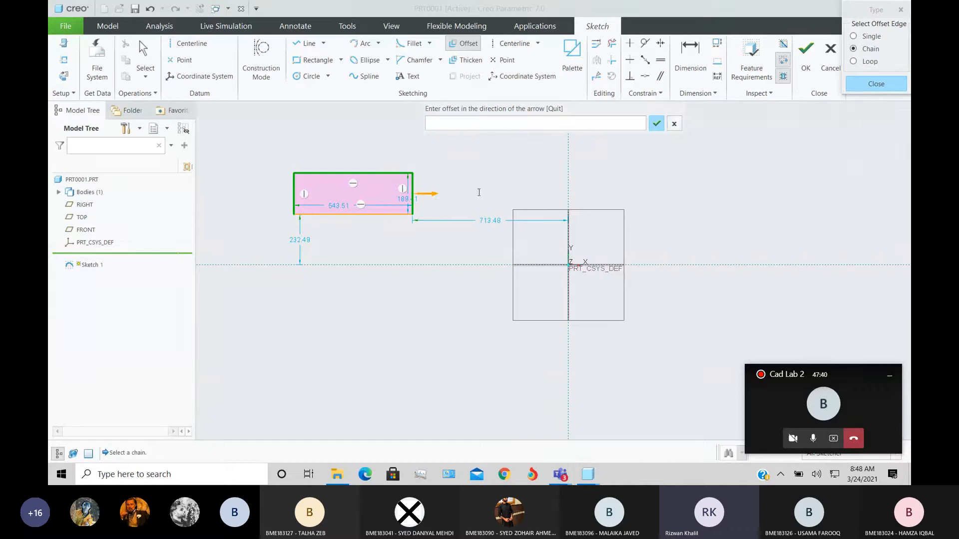
pyautogui.write('100')
pyautogui.press('Return')
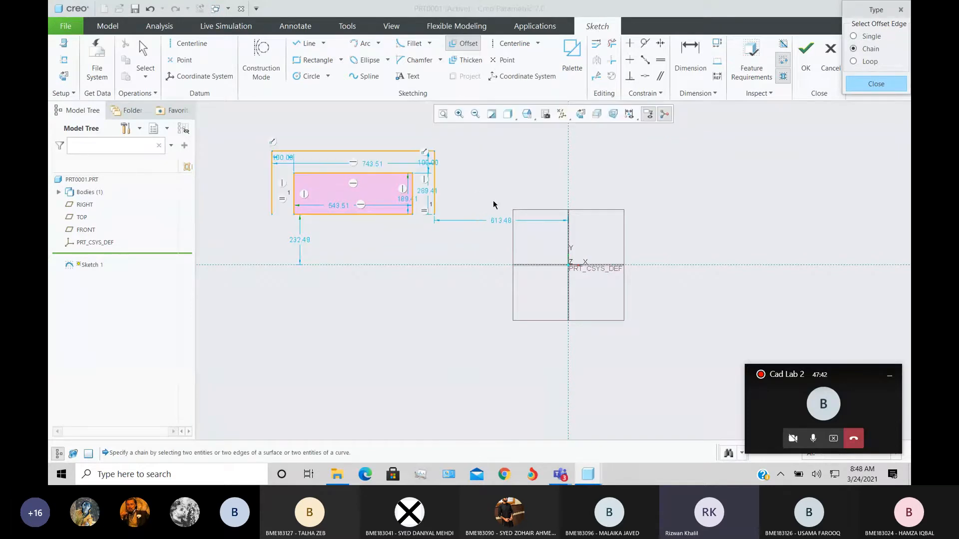
# Trim away the three offset lines around the rectangle with Delete Segment.
pyautogui.scroll(3, 273, 212)
pyautogui.scroll(-5, 523, 218)
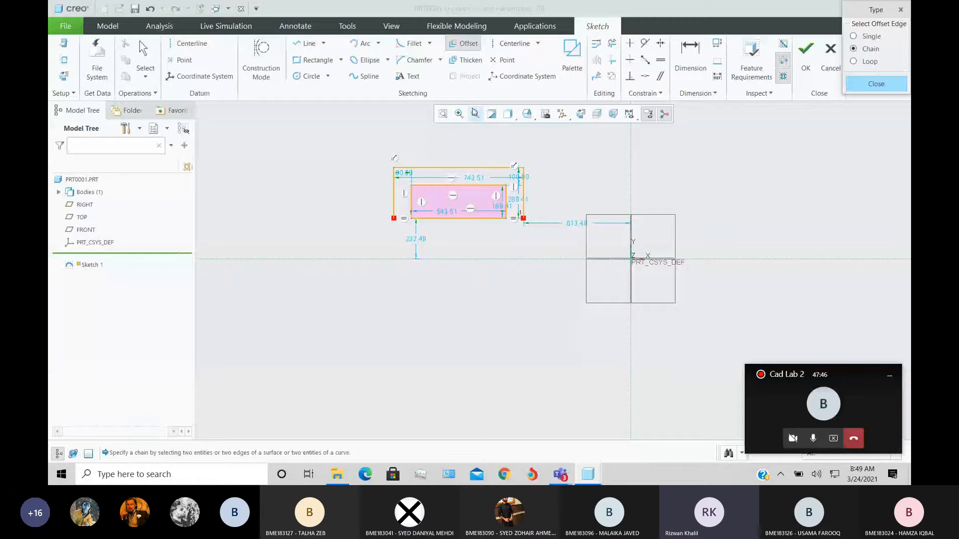
pyautogui.click(612, 44)
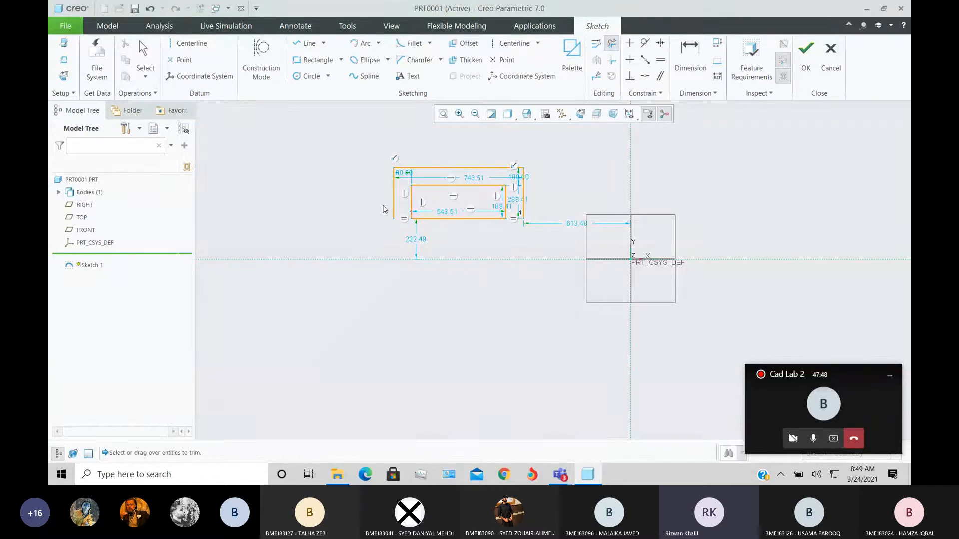
pyautogui.moveTo(385, 207)
pyautogui.mouseDown()
pyautogui.moveTo(400, 165)
pyautogui.moveTo(543, 190)
pyautogui.mouseUp()
pyautogui.middleClick(542, 190)
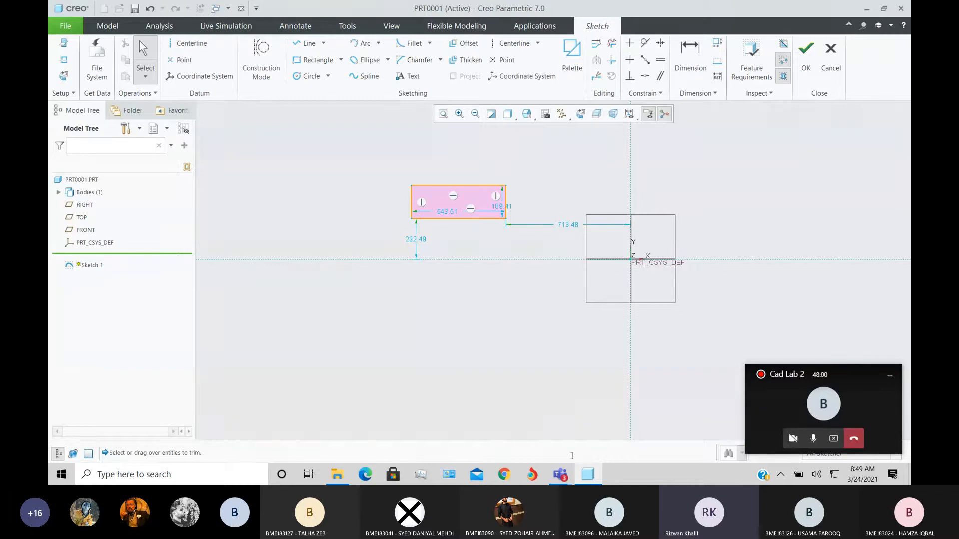
# Offset the whole rectangle outward by 100 with the Loop option, and delete both rectangles.
pyautogui.click(558, 474)
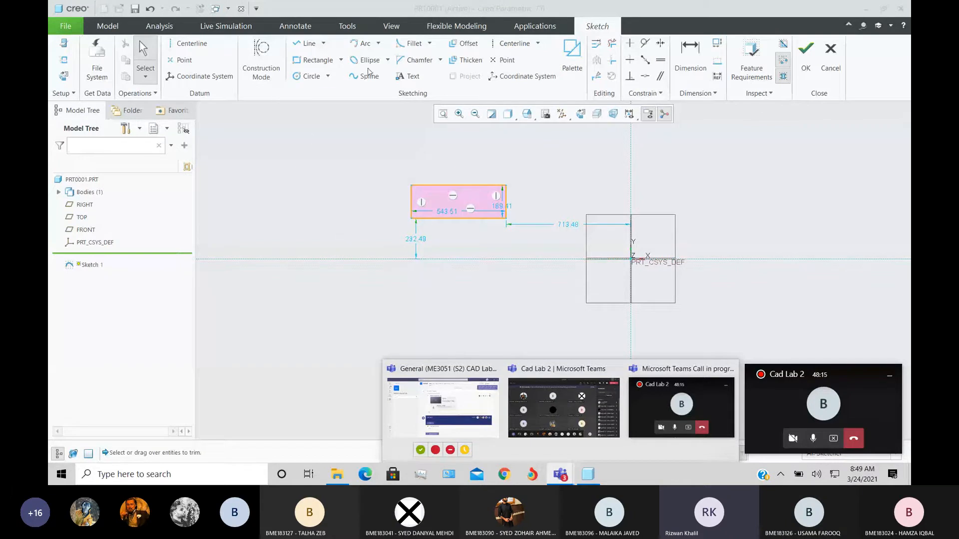
pyautogui.click(454, 45)
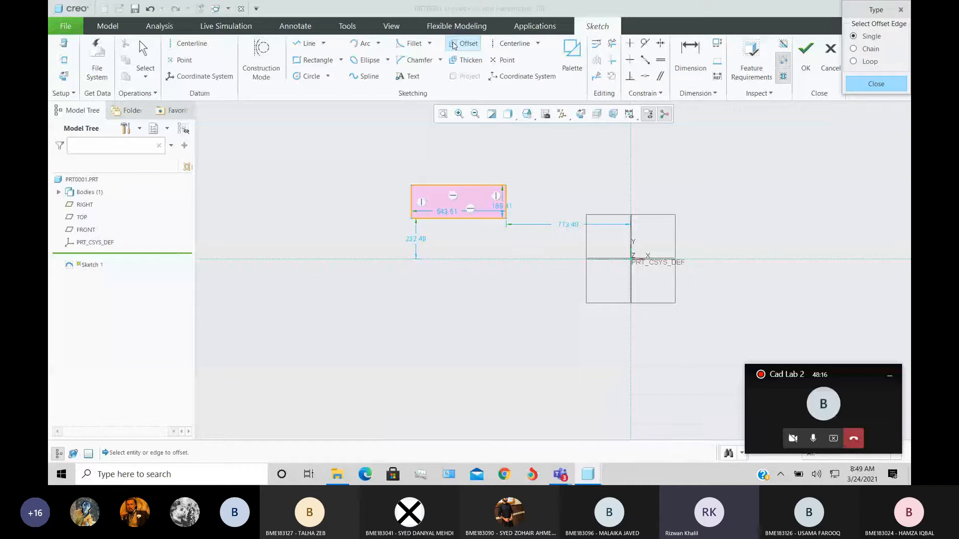
pyautogui.click(854, 61)
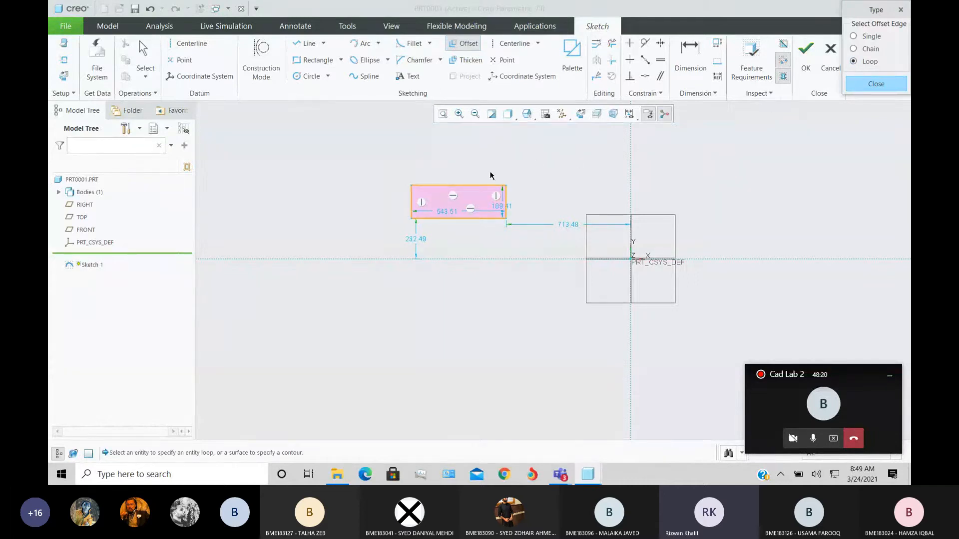
pyautogui.click(488, 184)
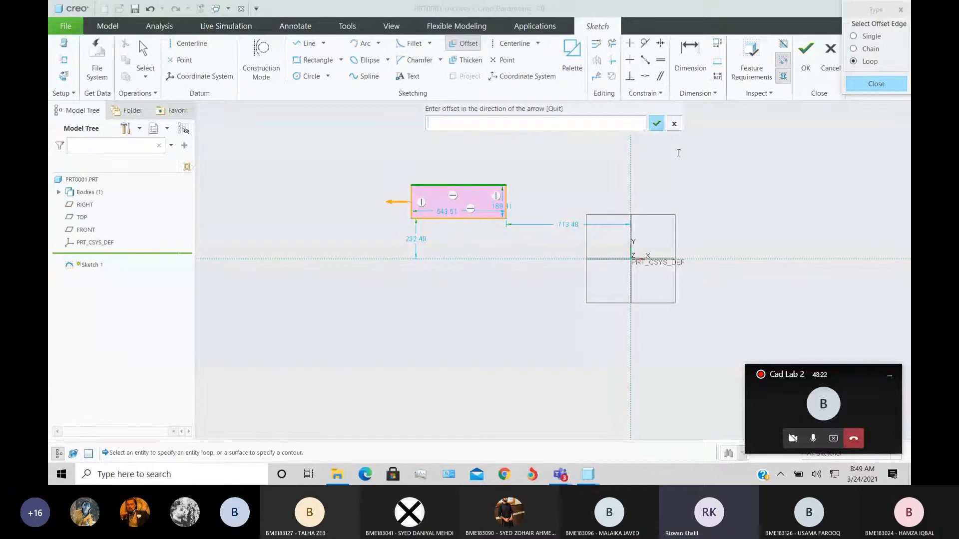
pyautogui.write('100')
pyautogui.press('Return')
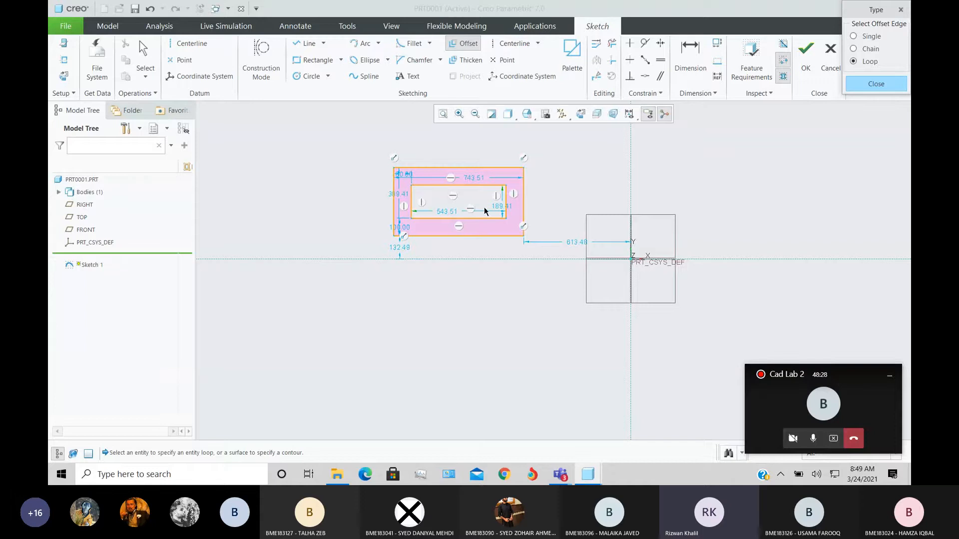
pyautogui.click(890, 85)
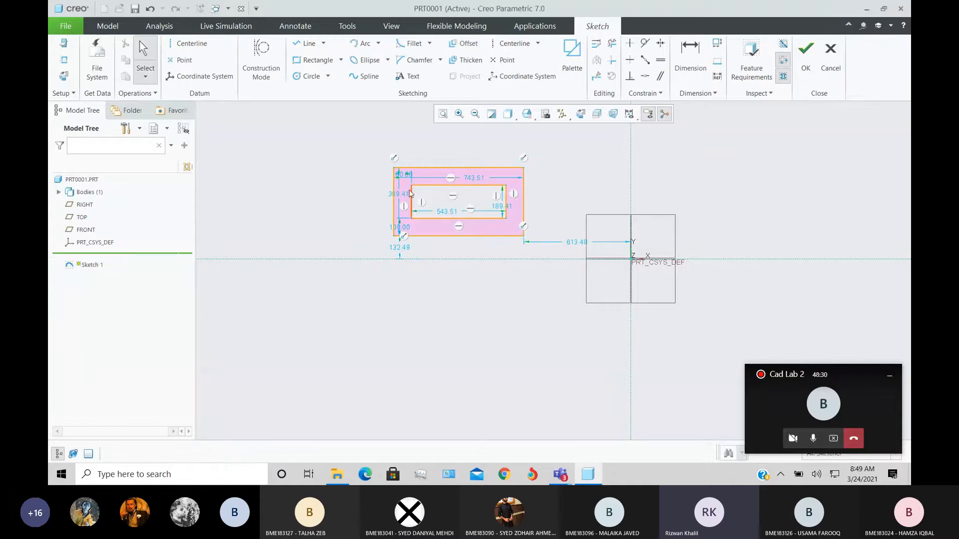
pyautogui.moveTo(357, 138)
pyautogui.mouseDown()
pyautogui.moveTo(371, 178)
pyautogui.moveTo(586, 272)
pyautogui.mouseUp()
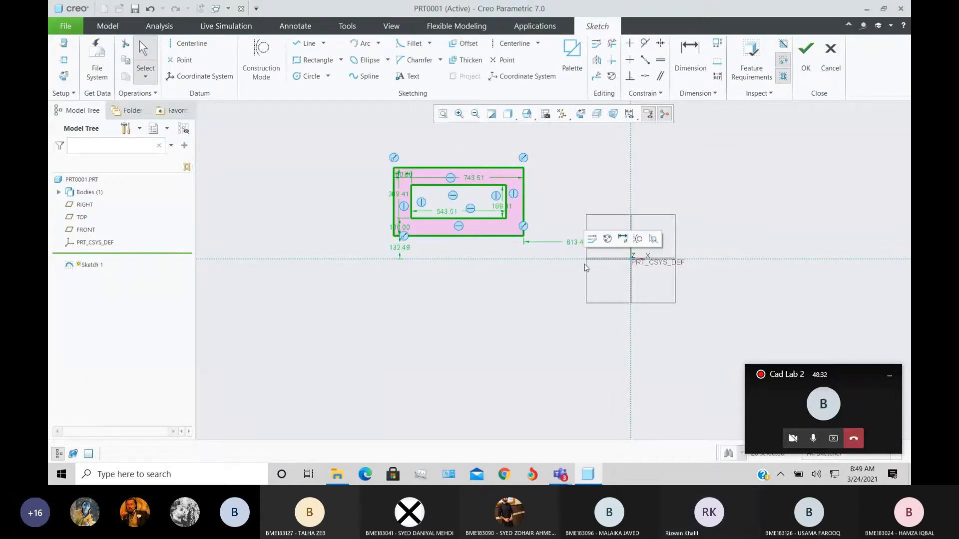
pyautogui.press('Delete')
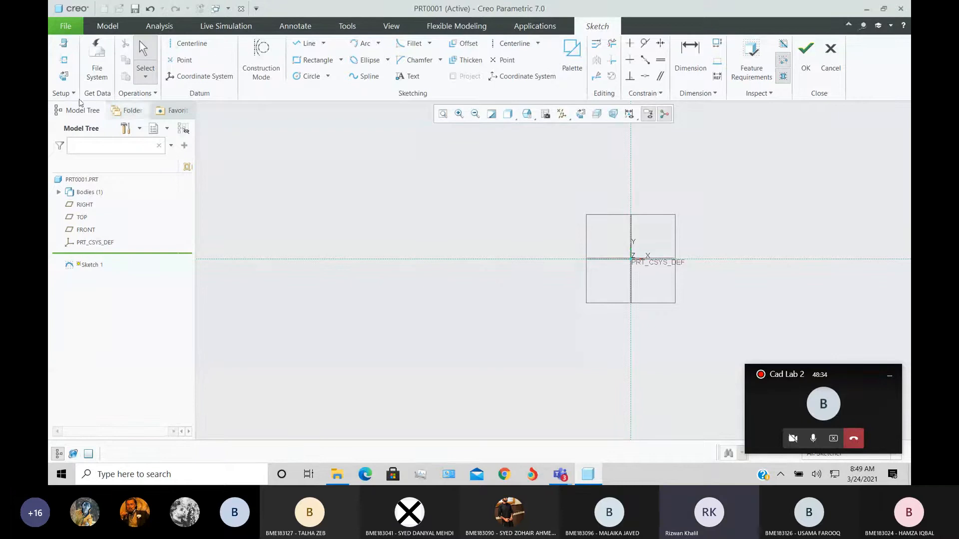
# Sketch two concentric circles centred on the origin in the 2D sketch orientation, and finish the sketch.
pyautogui.click(64, 77)
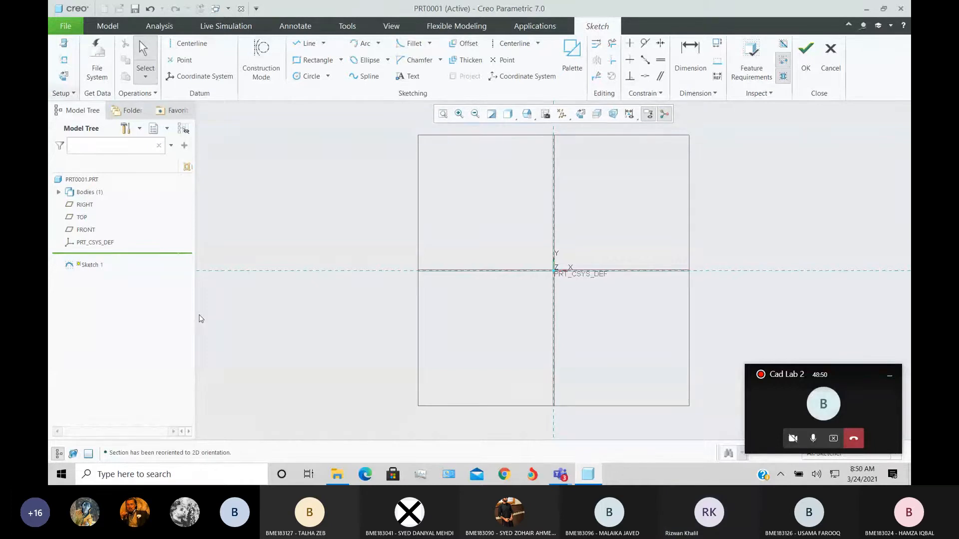
pyautogui.click(309, 76)
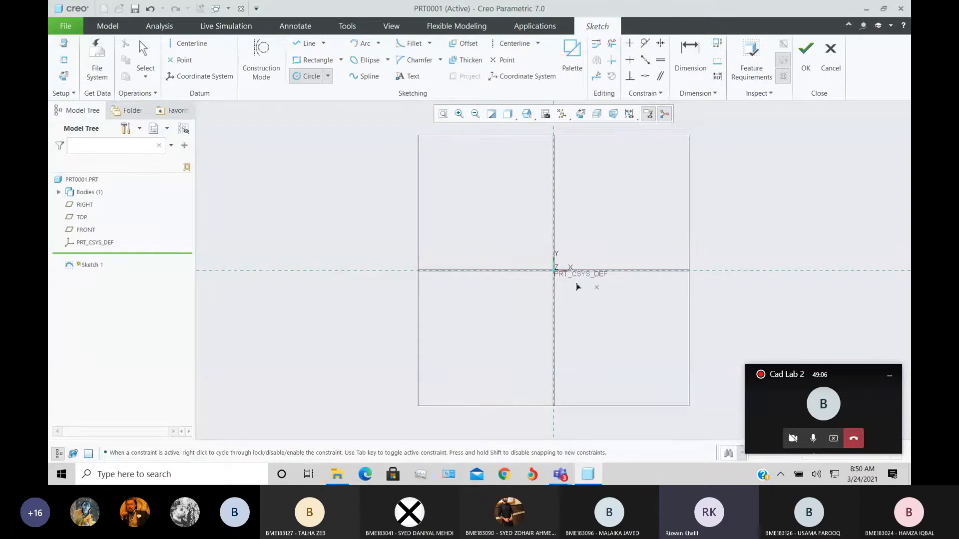
pyautogui.click(554, 270)
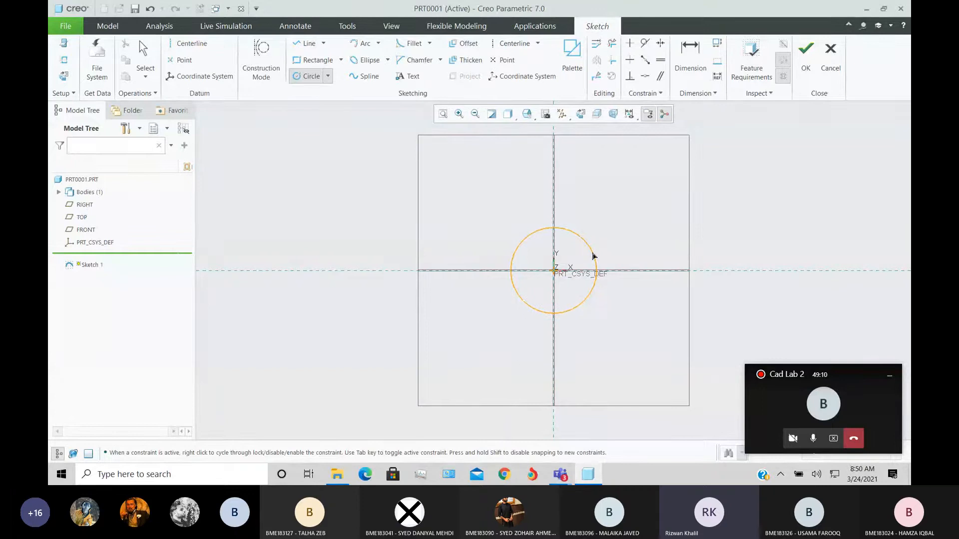
pyautogui.click(594, 256)
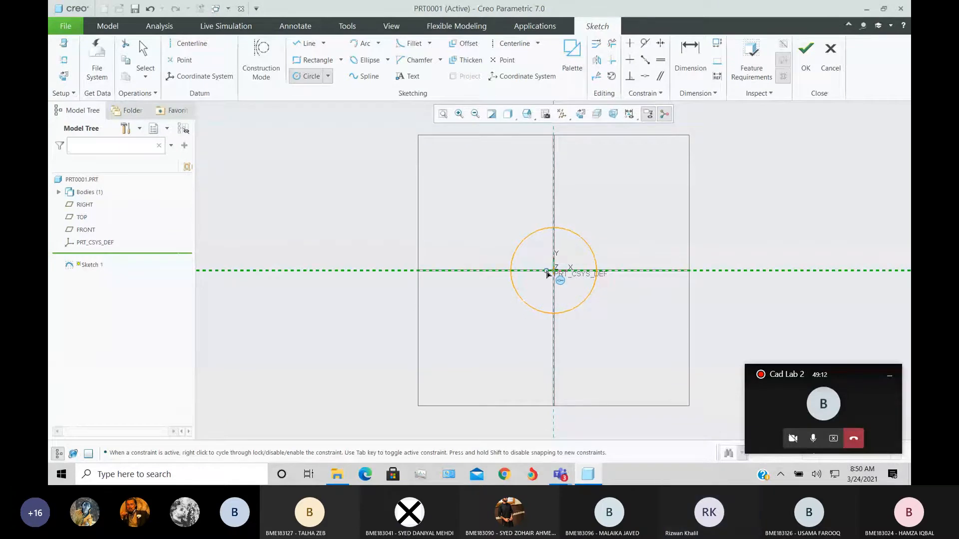
pyautogui.click(553, 271)
pyautogui.click(595, 236)
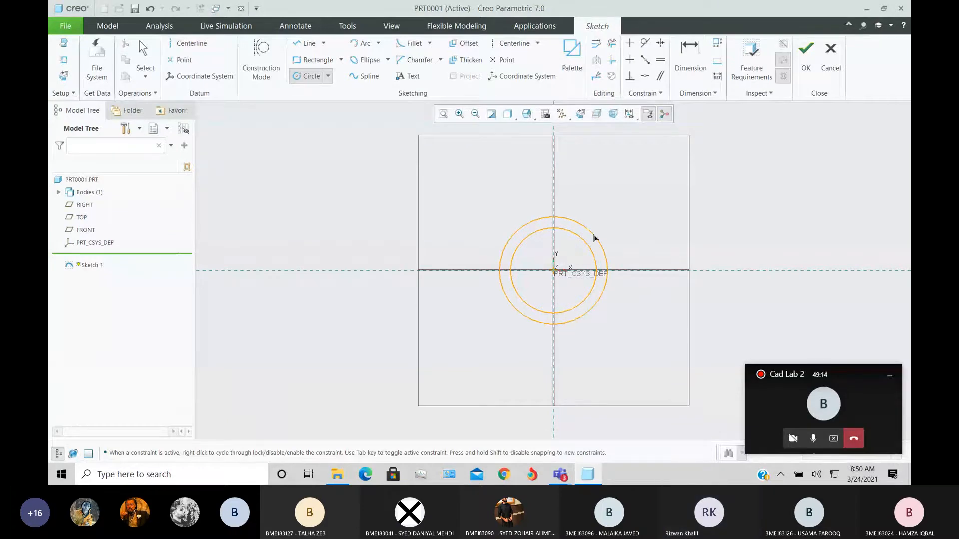
pyautogui.middleClick(661, 240)
pyautogui.click(798, 82)
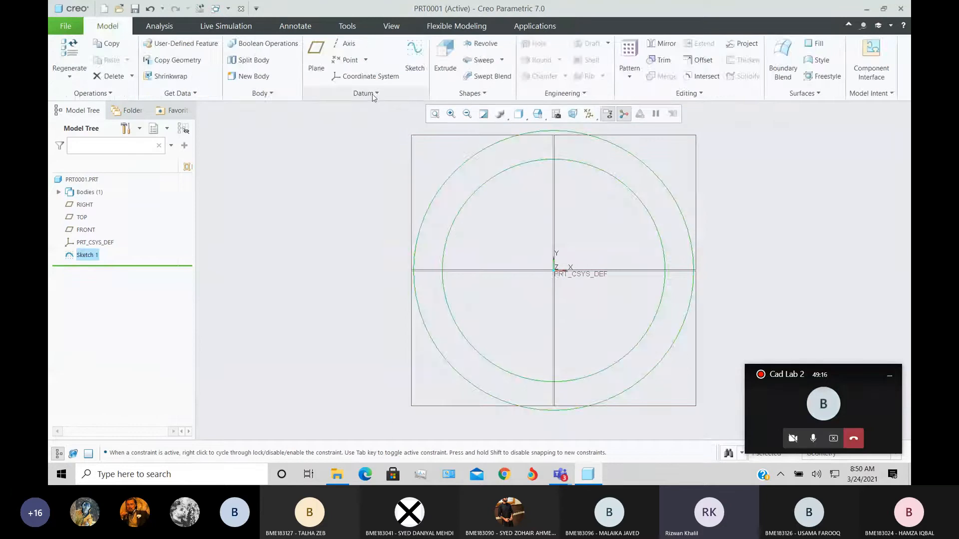
# Try extruding the two concentric circles as a solid to a depth of 1000, and discard the extrusion after inspecting its preview.
pyautogui.click(435, 64)
pyautogui.hotkey('ctrl', 'd')
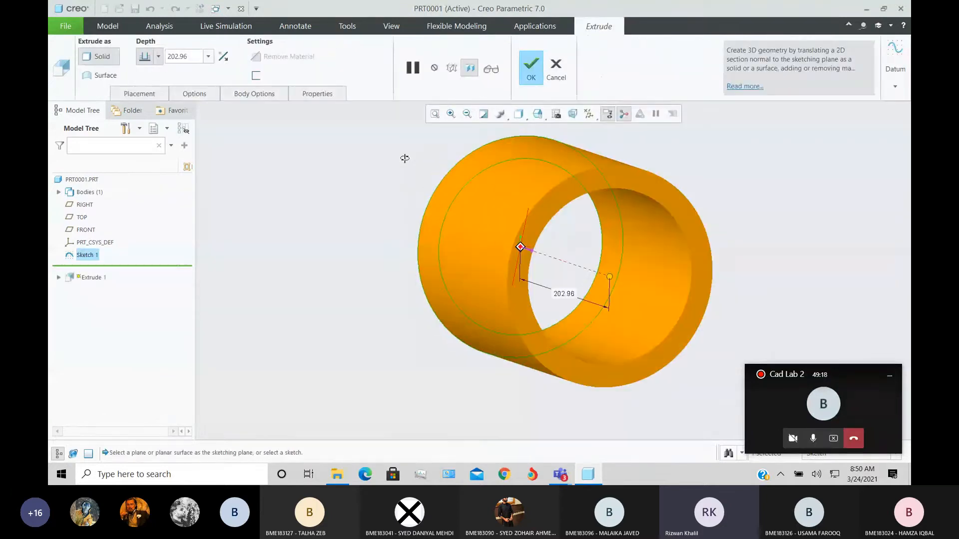
pyautogui.doubleClick(177, 56)
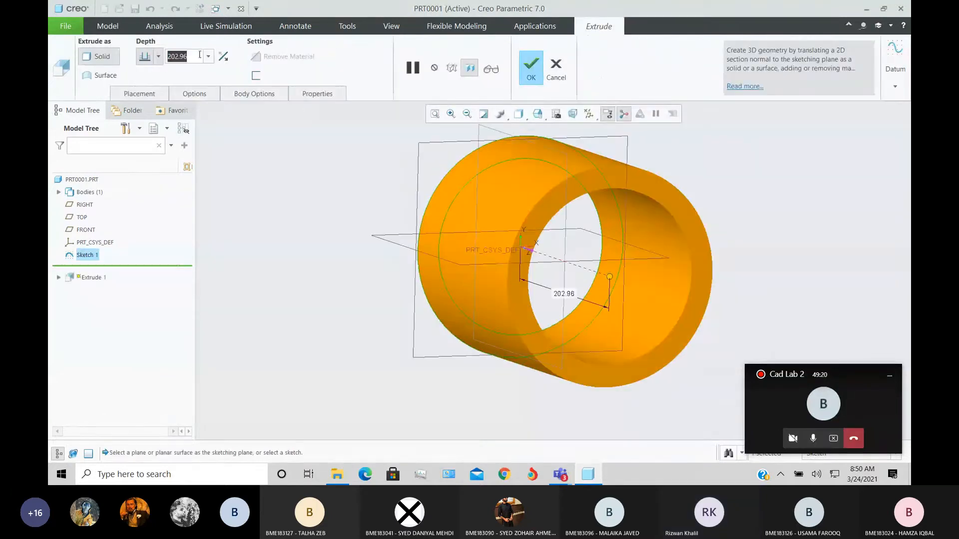
pyautogui.write('1000')
pyautogui.press('Return')
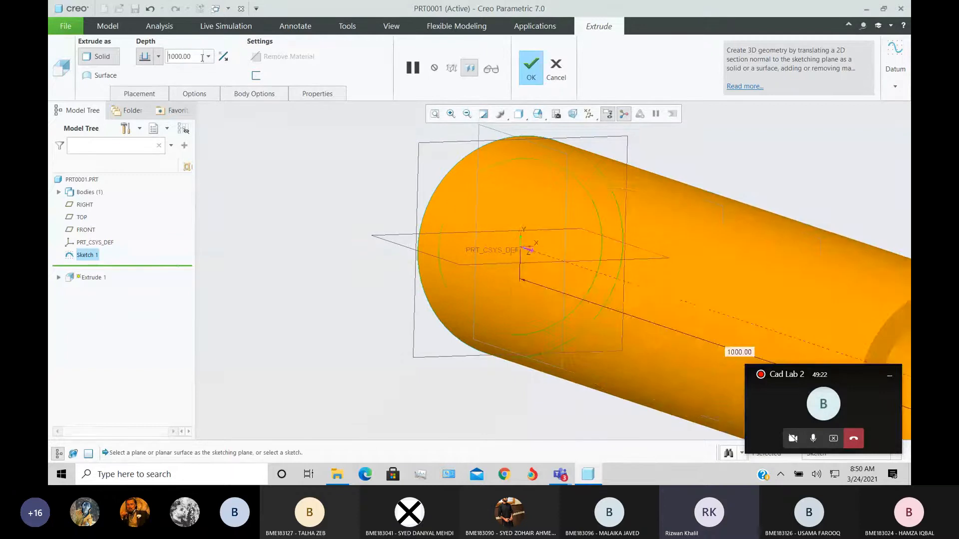
pyautogui.scroll(-3, 349, 230)
pyautogui.moveTo(358, 236)
pyautogui.mouseDown(button='middle')
pyautogui.moveTo(365, 219)
pyautogui.moveTo(349, 223)
pyautogui.moveTo(357, 238)
pyautogui.mouseUp(button='middle')
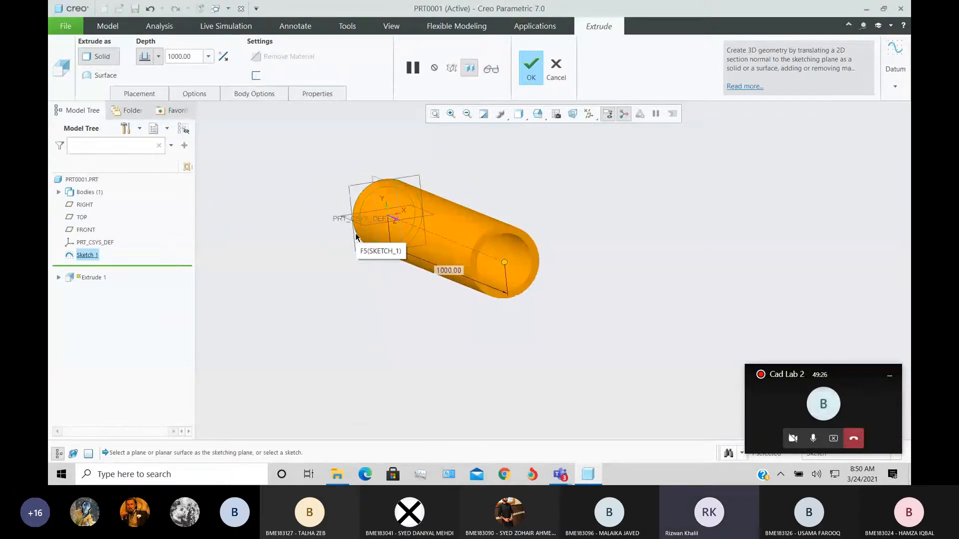
pyautogui.moveTo(429, 285); pyautogui.dragTo(405, 245, button='middle')
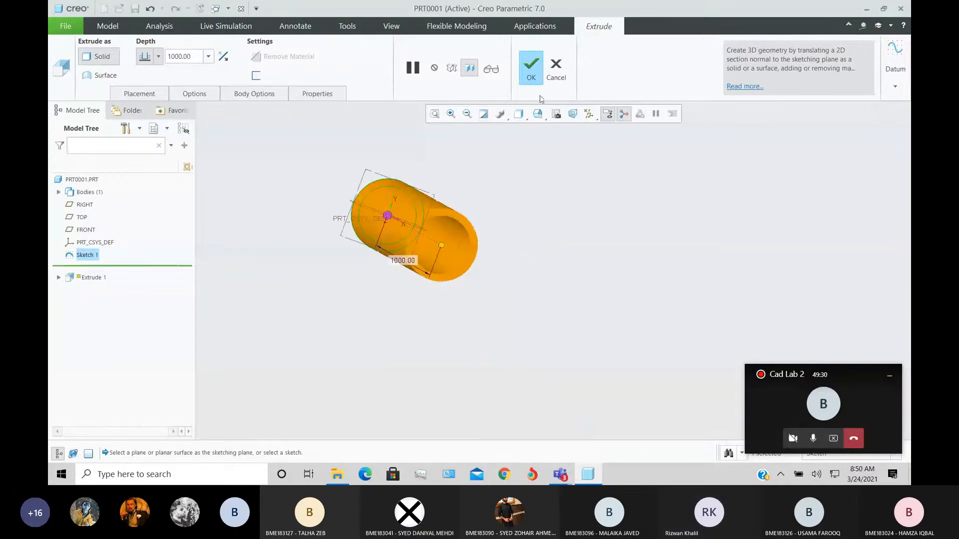
pyautogui.click(553, 80)
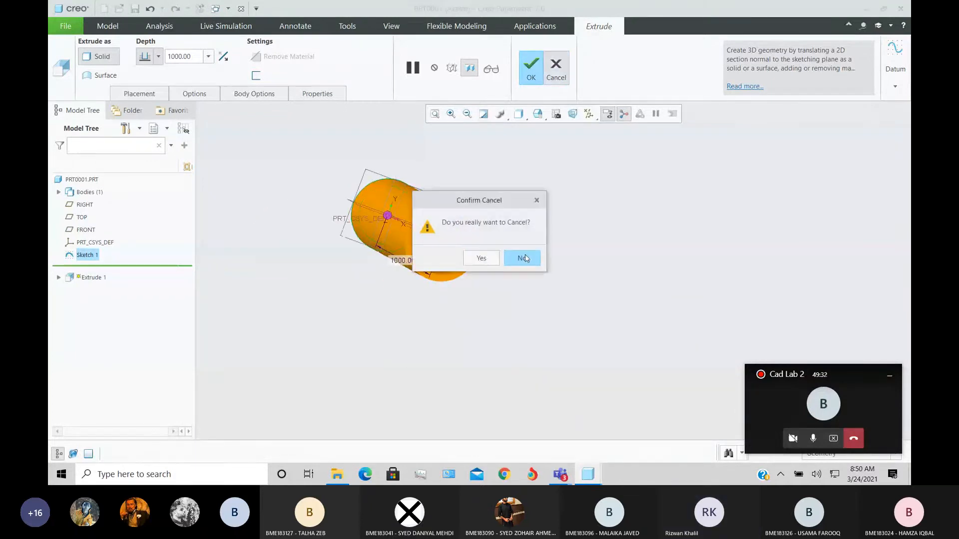
pyautogui.click(481, 253)
# Reopen the two-circle sketch for editing and set the outer circle's diameter to 200.
pyautogui.click(89, 255)
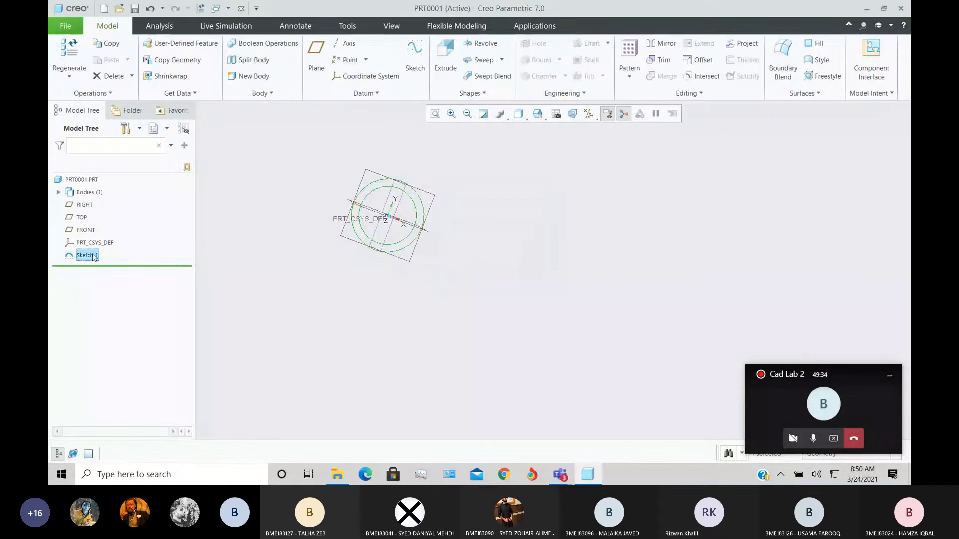
pyautogui.click(116, 203)
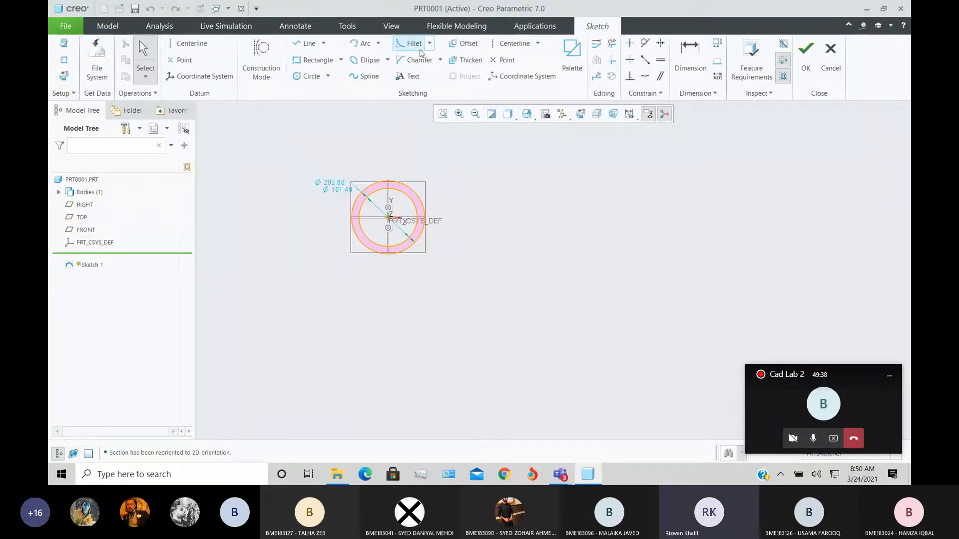
pyautogui.scroll(-2, 327, 203)
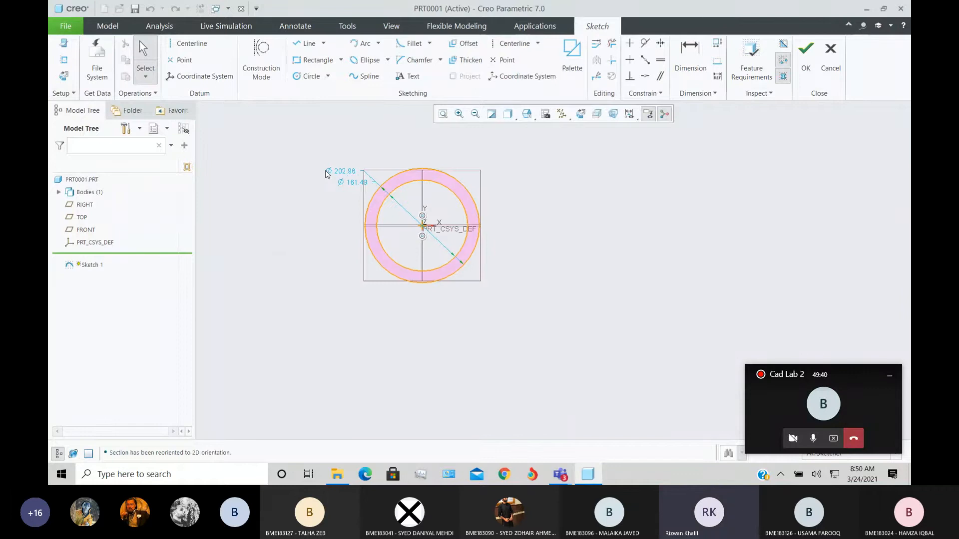
pyautogui.doubleClick(328, 171)
pyautogui.write('200')
pyautogui.press('Return')
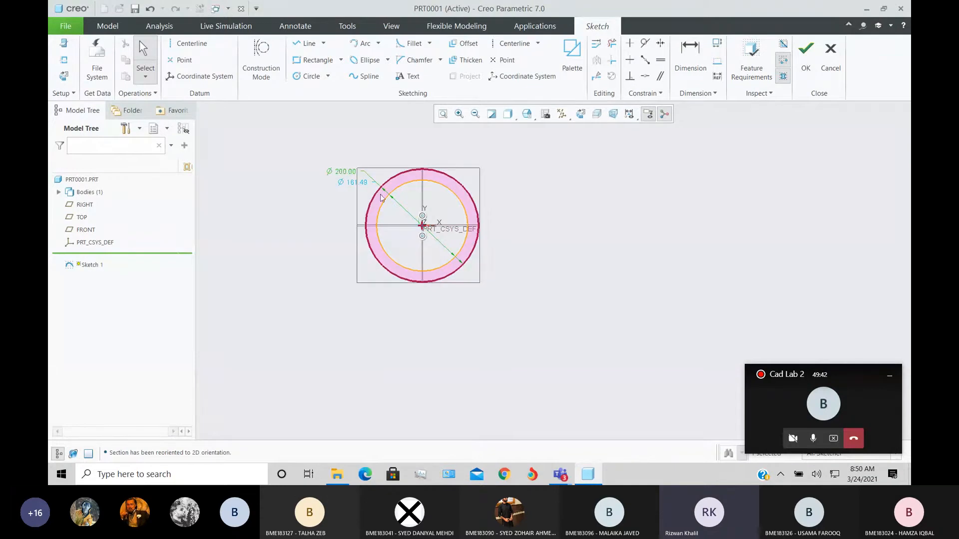
# Remove the inner circle with Delete Segment and finish the sketch.
pyautogui.click(611, 43)
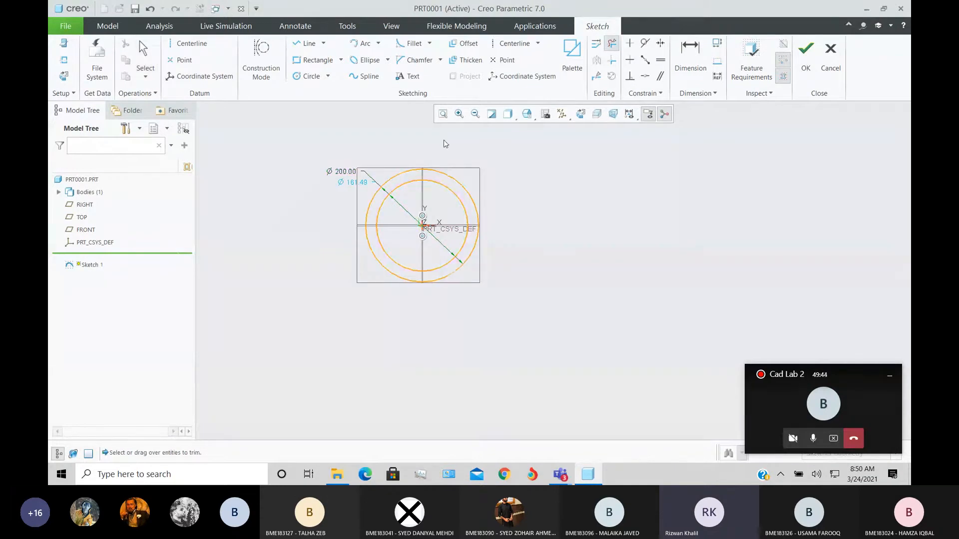
pyautogui.click(413, 182)
pyautogui.middleClick(570, 273)
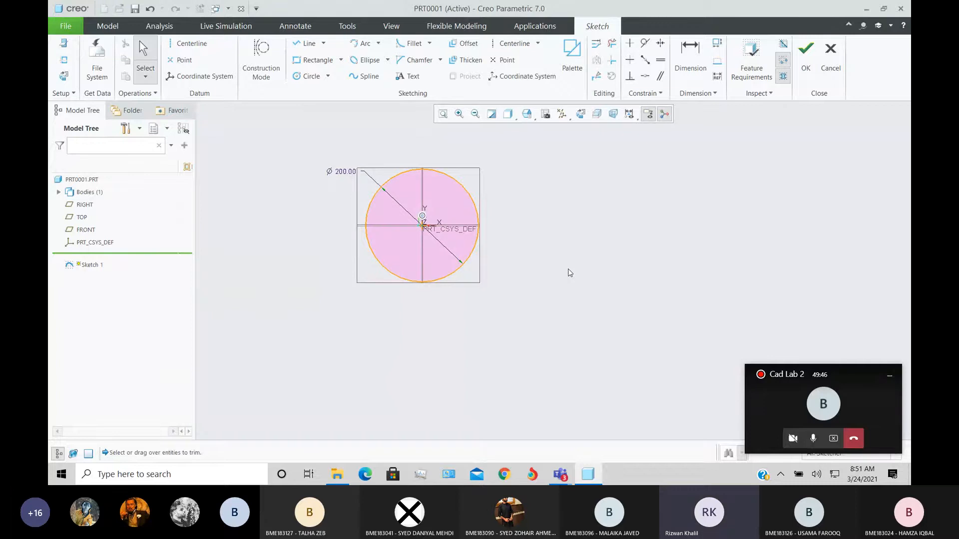
pyautogui.click(806, 55)
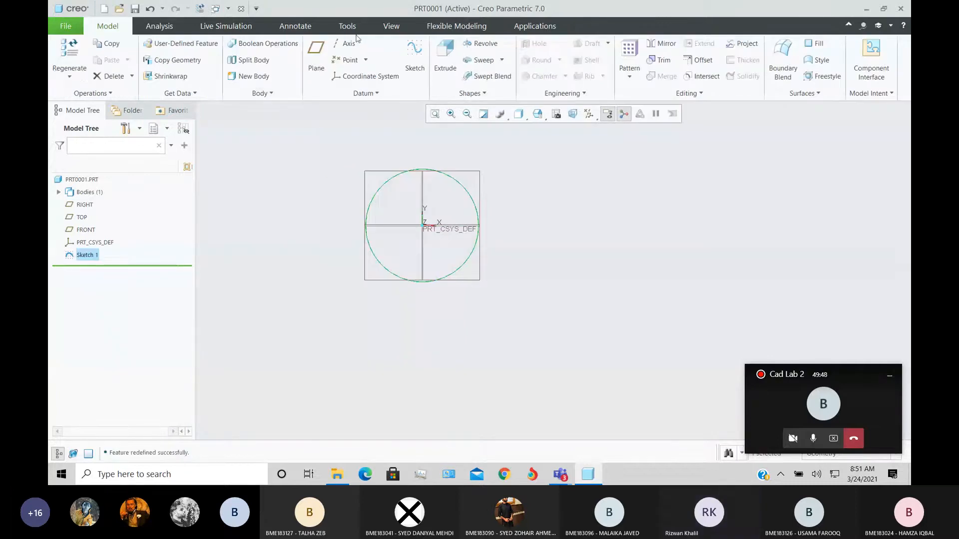
# Start a solid extrusion of the remaining circle and set its depth to 1000.
pyautogui.click(444, 55)
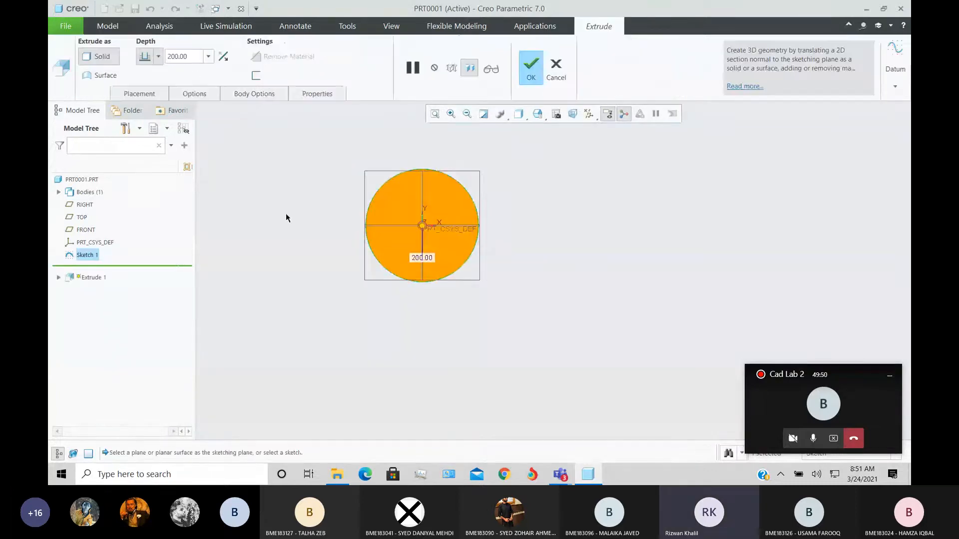
pyautogui.doubleClick(189, 55)
pyautogui.write('100')
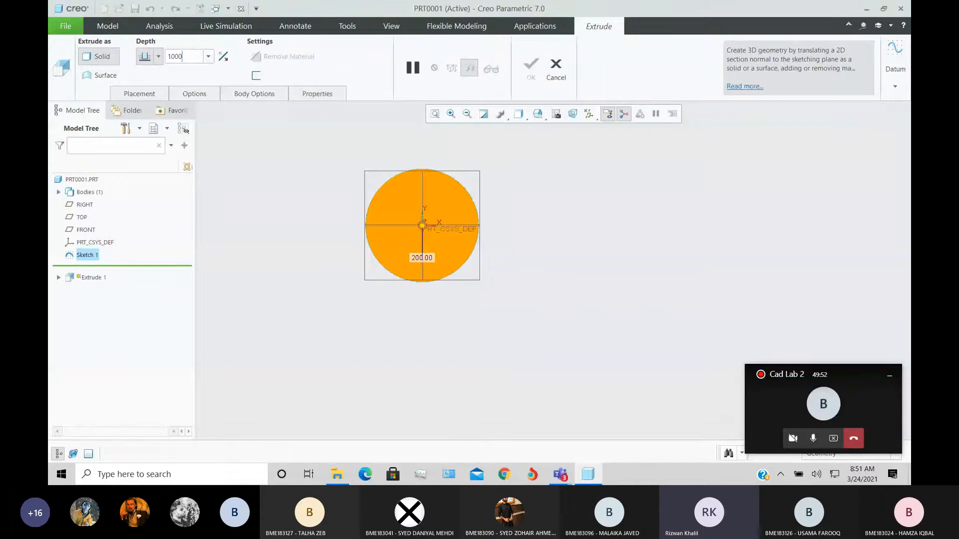
pyautogui.write('0')
pyautogui.press('Return')
pyautogui.scroll(2, 411, 267)
pyautogui.moveTo(420, 272)
pyautogui.mouseDown(button='middle')
pyautogui.moveTo(448, 280)
pyautogui.moveTo(435, 274)
pyautogui.mouseUp(button='middle')
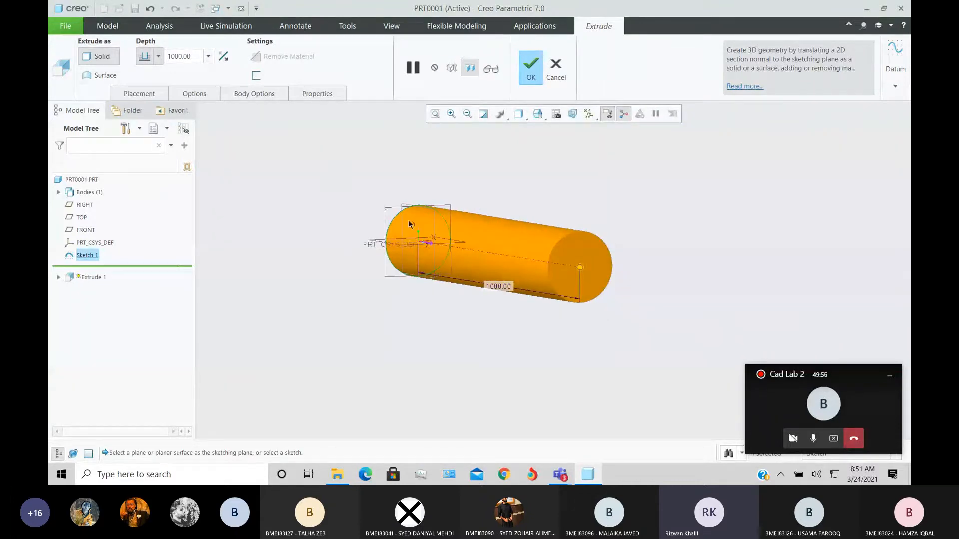
# Preview the extrusion as a surface, and return it to a solid.
pyautogui.click(98, 74)
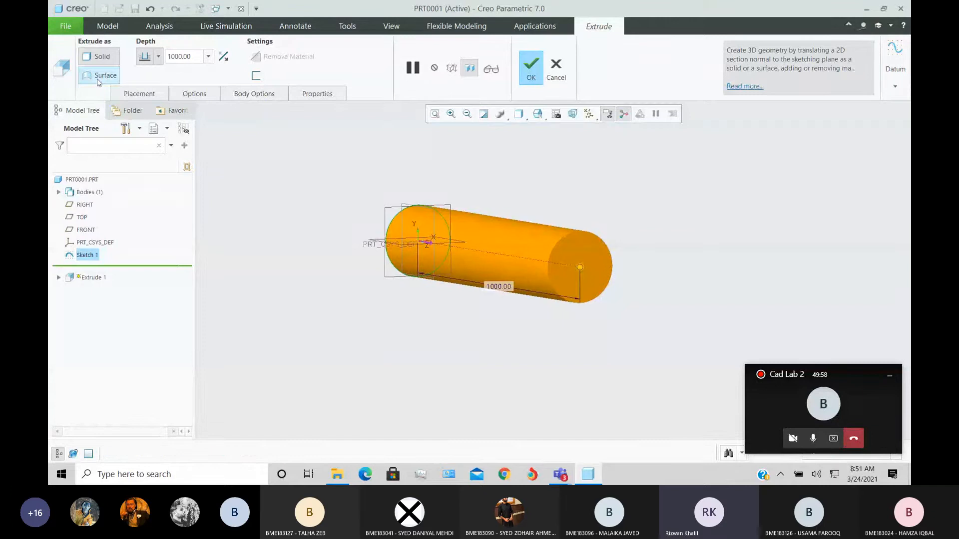
pyautogui.moveTo(408, 257); pyautogui.dragTo(406, 261, button='middle')
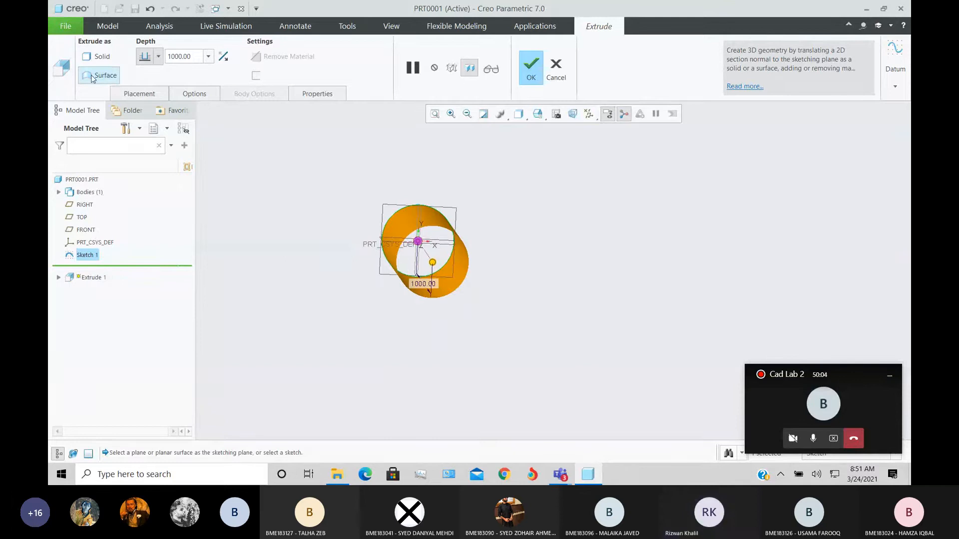
pyautogui.click(98, 56)
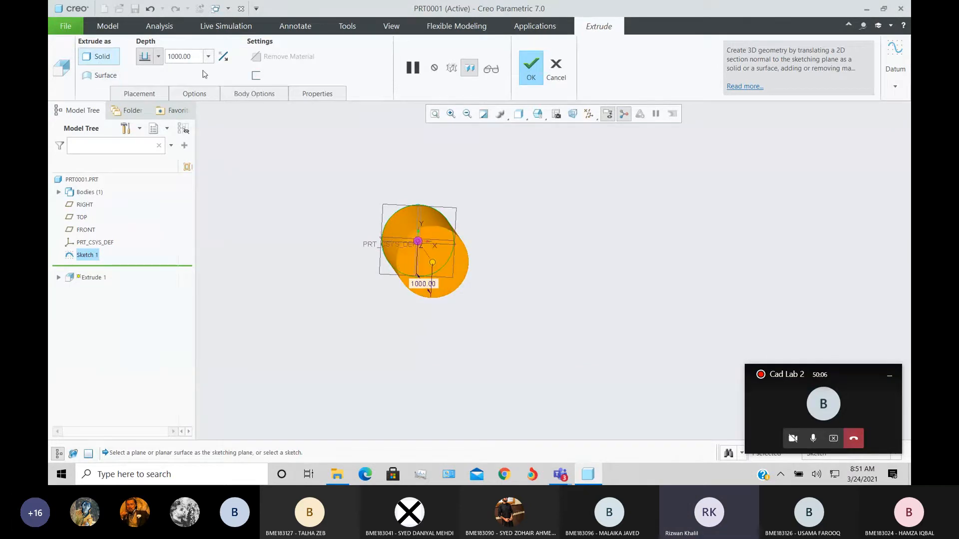
# Thicken the solid extrusion's circular profile with a wall thickness of 10, and inspect the hollow tube preview from several angles.
pyautogui.click(256, 75)
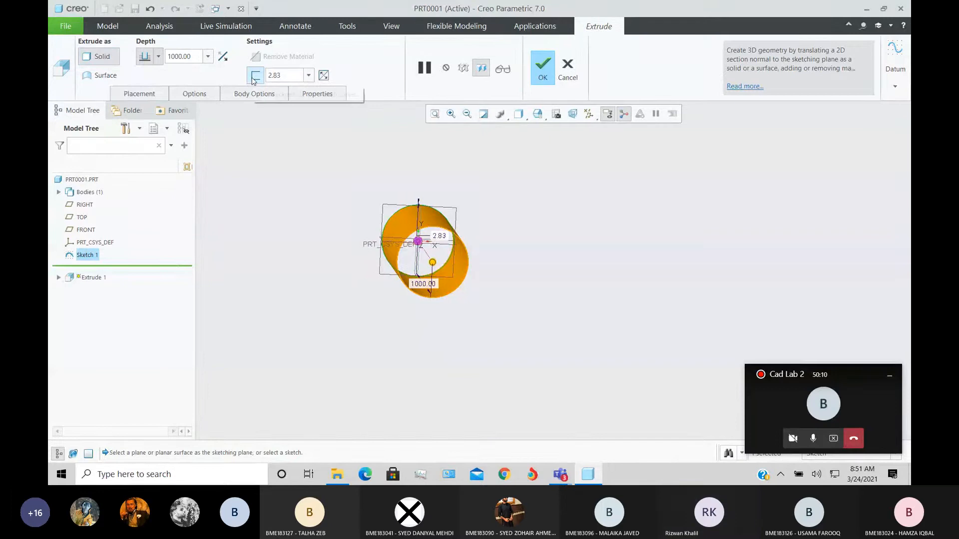
pyautogui.moveTo(369, 249); pyautogui.dragTo(315, 242, button='middle')
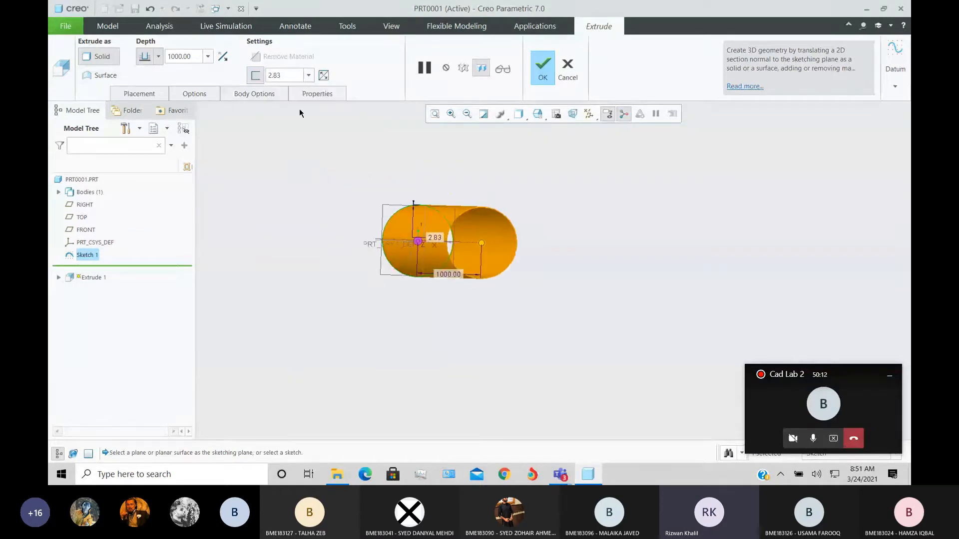
pyautogui.click(290, 73)
pyautogui.write('10')
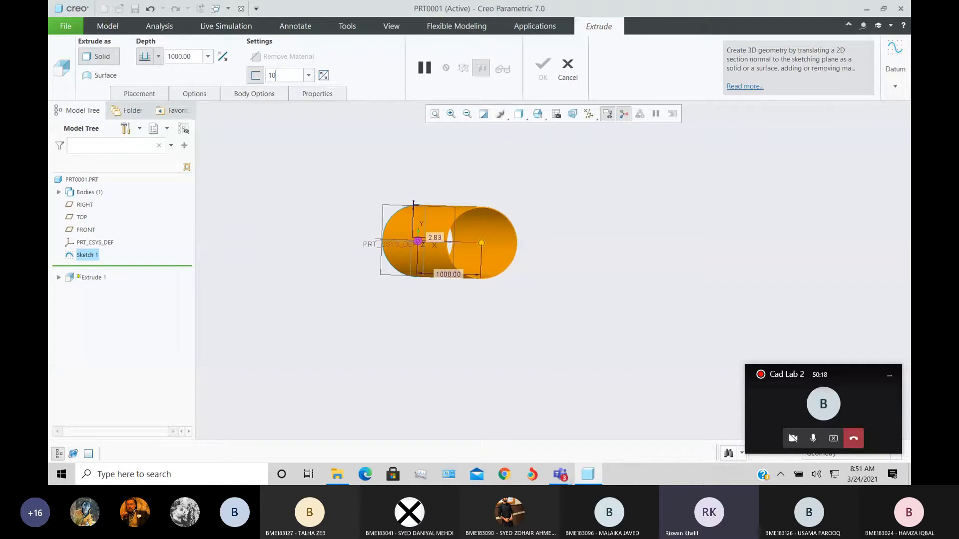
pyautogui.press('Return')
pyautogui.moveTo(499, 204); pyautogui.dragTo(466, 248, button='middle')
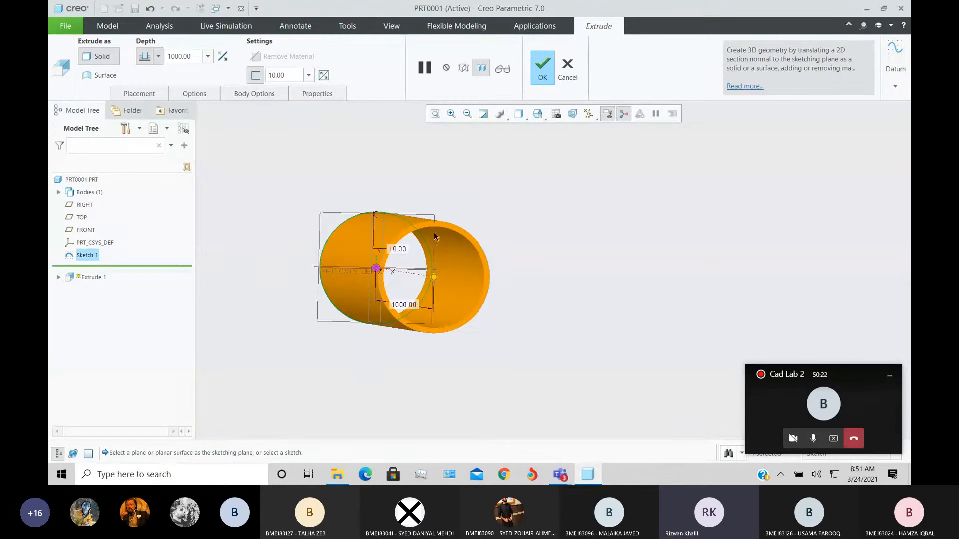
pyautogui.scroll(2, 439, 245)
pyautogui.scroll(3, 333, 238)
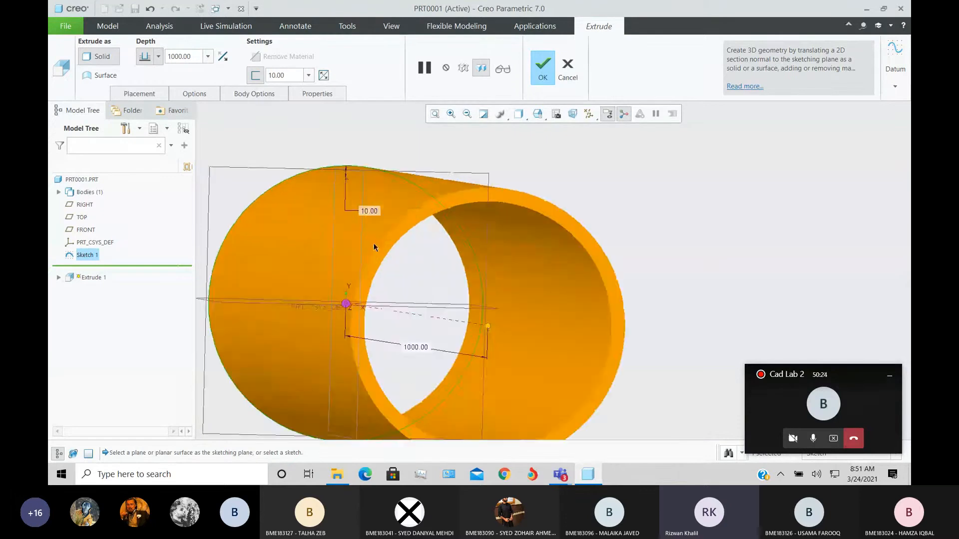
pyautogui.moveTo(373, 243); pyautogui.dragTo(379, 248, button='middle')
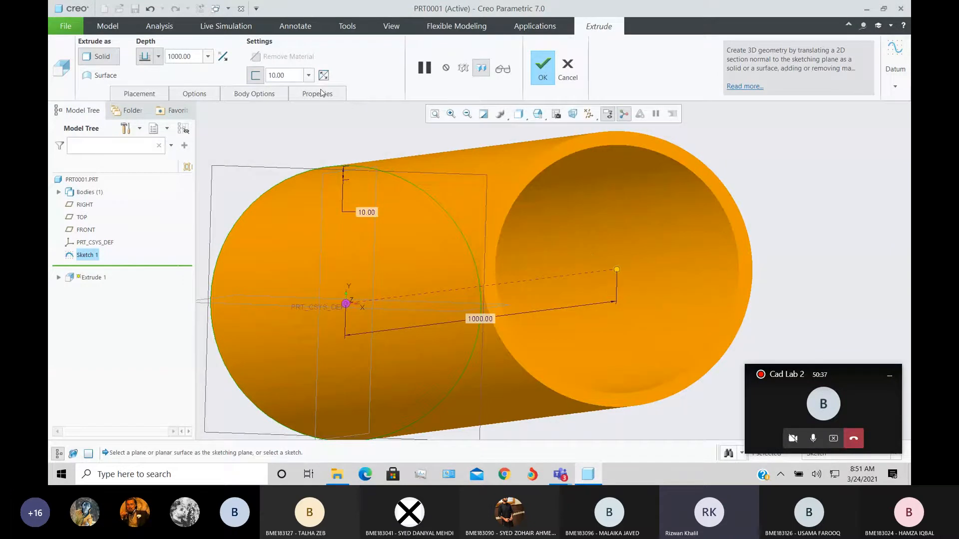
pyautogui.moveTo(644, 300)
pyautogui.mouseDown(button='middle')
pyautogui.moveTo(625, 289)
pyautogui.moveTo(628, 300)
pyautogui.moveTo(650, 292)
pyautogui.moveTo(612, 297)
pyautogui.moveTo(628, 297)
pyautogui.moveTo(608, 280)
pyautogui.moveTo(587, 303)
pyautogui.moveTo(638, 299)
pyautogui.mouseUp(button='middle')
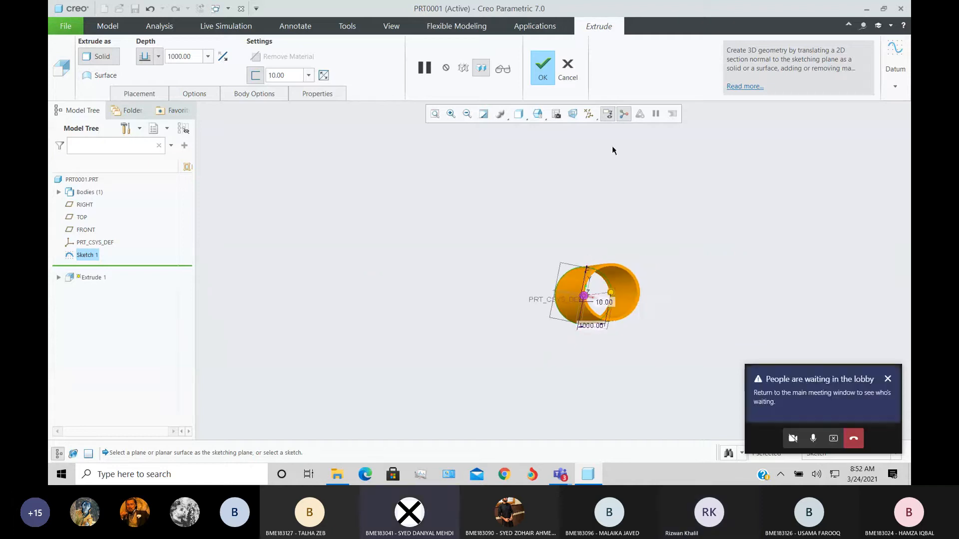
# Switch to the Microsoft Teams meeting, admit the participant waiting in the lobby, and return to Creo Parametric.
pyautogui.click(560, 474)
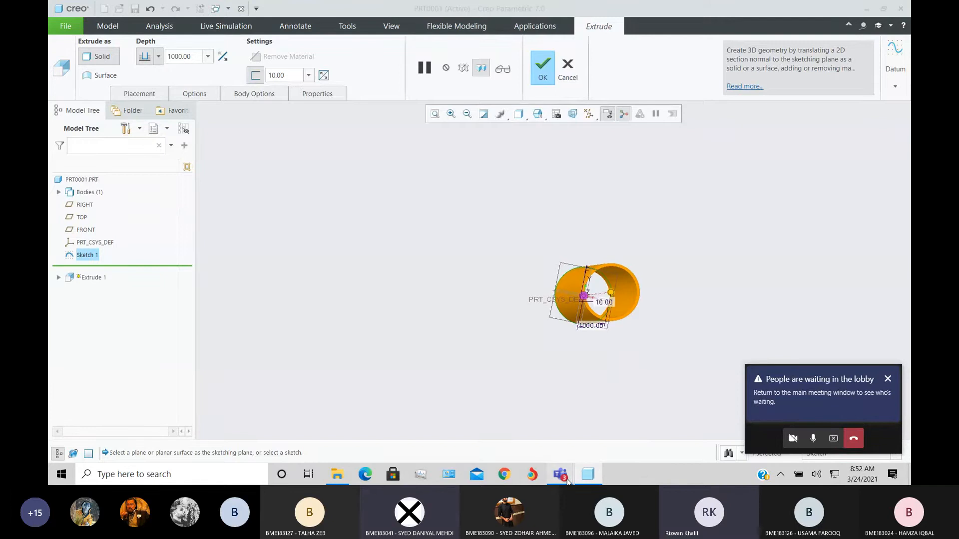
pyautogui.click(589, 400)
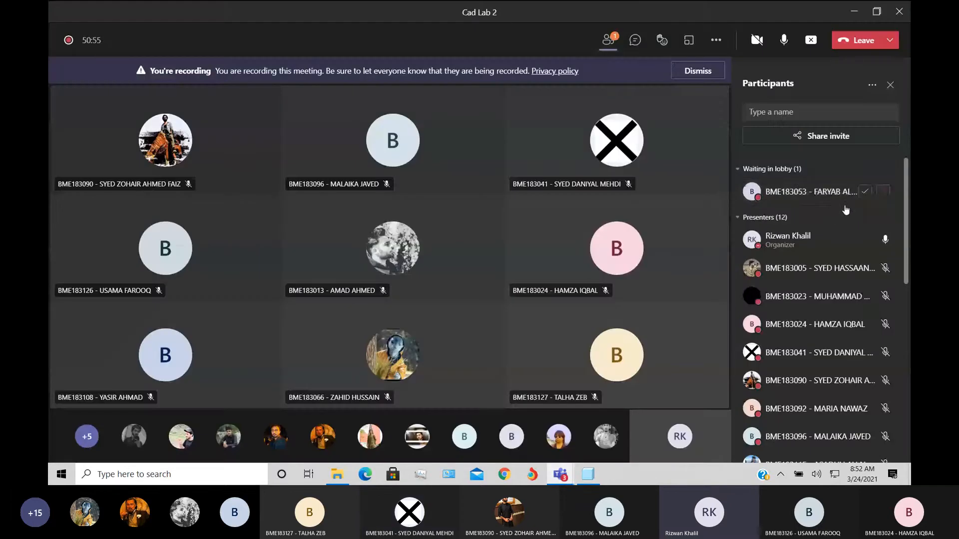
pyautogui.click(864, 192)
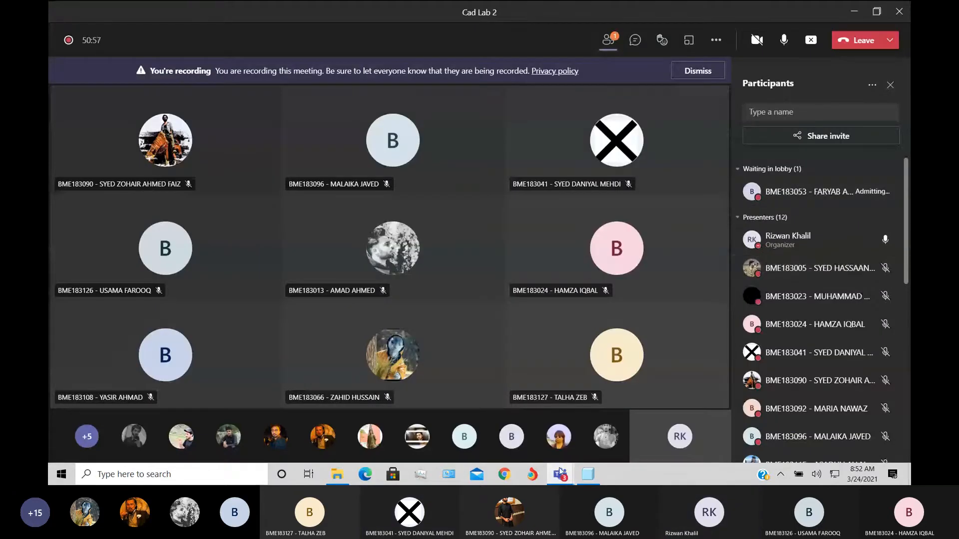
pyautogui.click(588, 475)
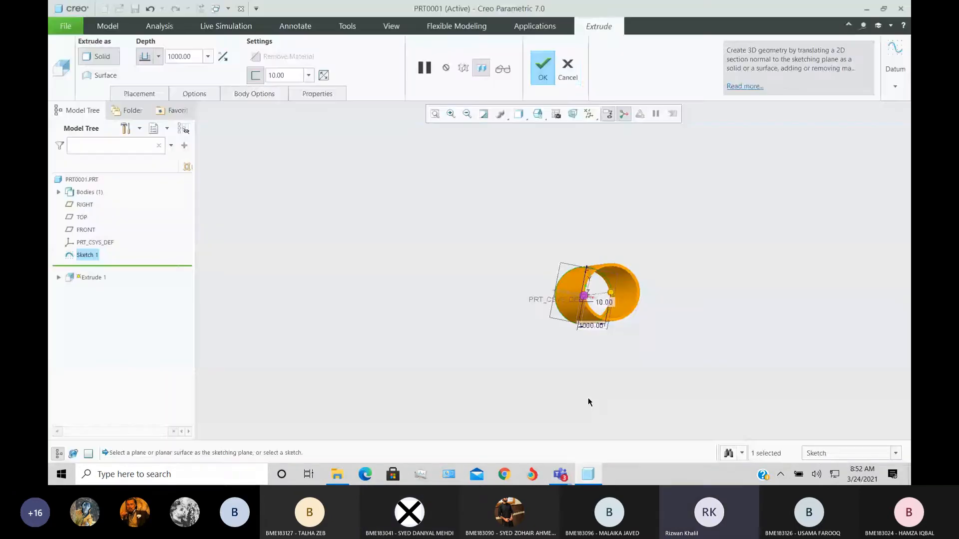
# Discard the thickened extrusion, and open the circle sketch for editing and leave it without changes.
pyautogui.click(568, 78)
pyautogui.click(483, 259)
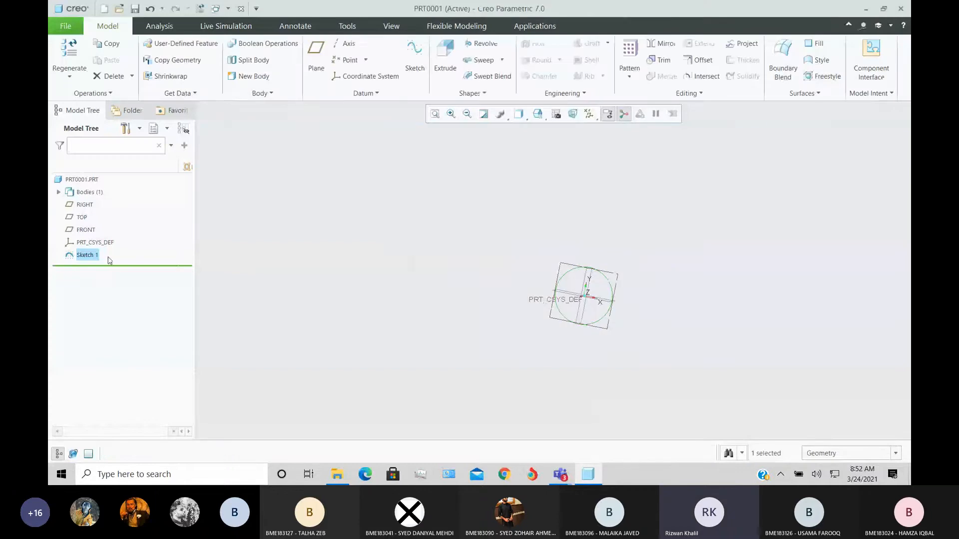
pyautogui.click(99, 255)
pyautogui.click(115, 190)
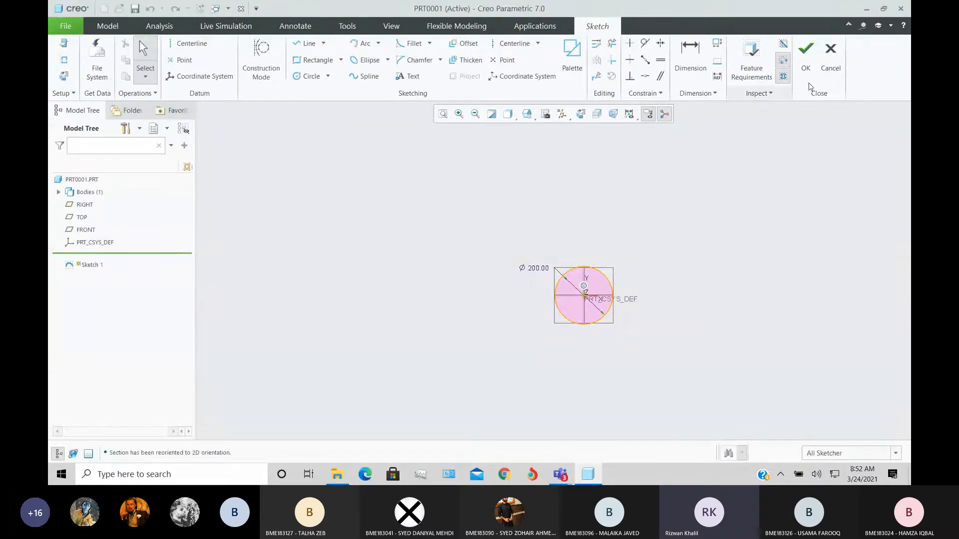
pyautogui.click(831, 57)
pyautogui.click(493, 255)
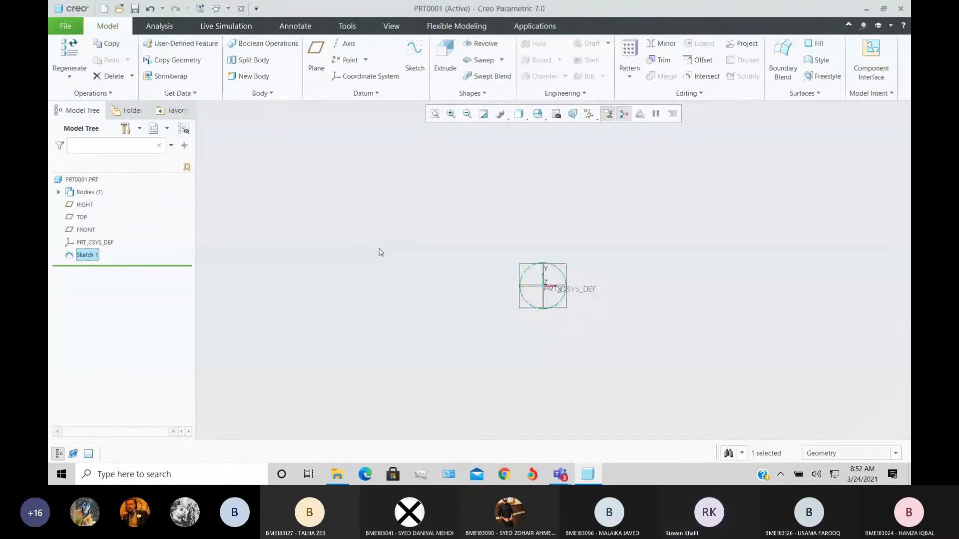
# Delete the circle sketch from the part and confirm the deletion.
pyautogui.rightClick(90, 258)
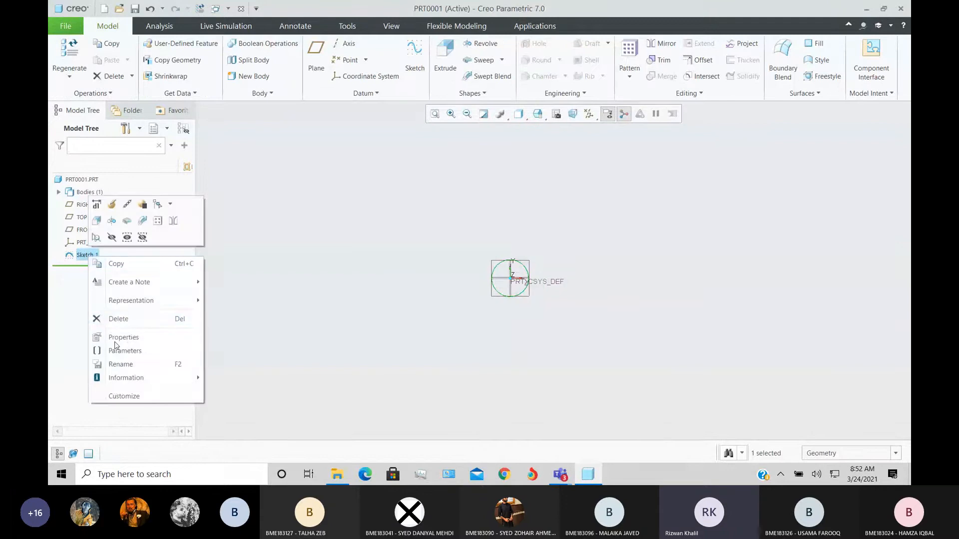
pyautogui.click(103, 318)
pyautogui.click(428, 251)
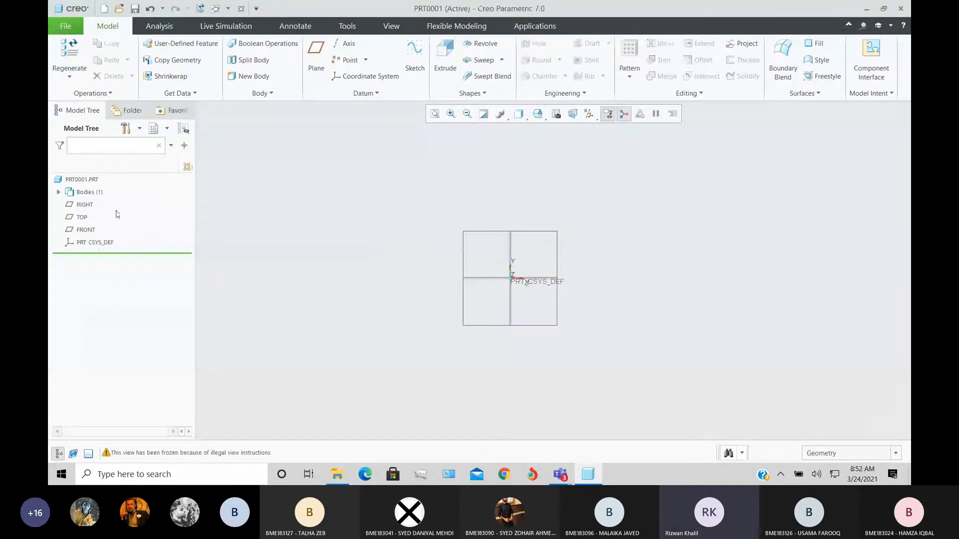
# Sketch a circle centred on the origin of the FRONT plane and set its diameter to 200.
pyautogui.click(85, 230)
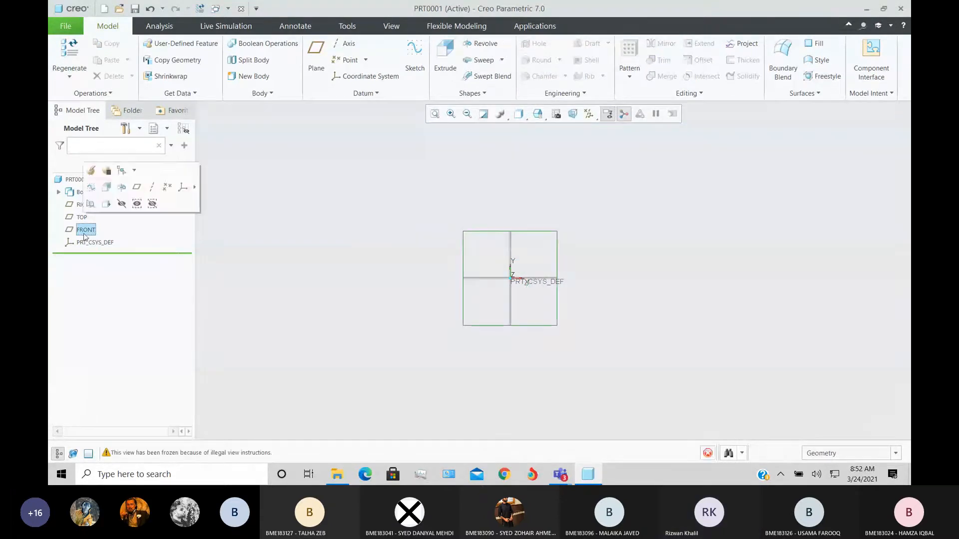
pyautogui.click(64, 76)
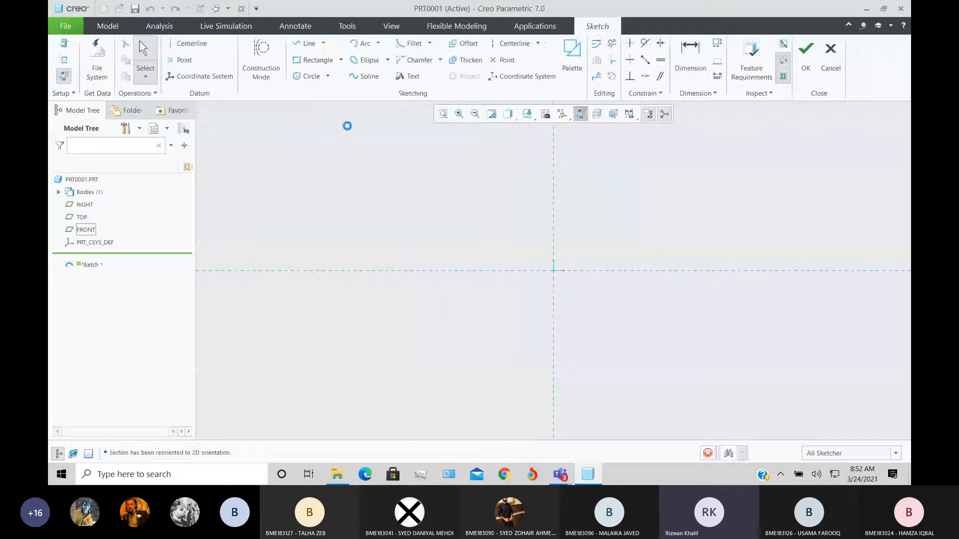
pyautogui.click(308, 76)
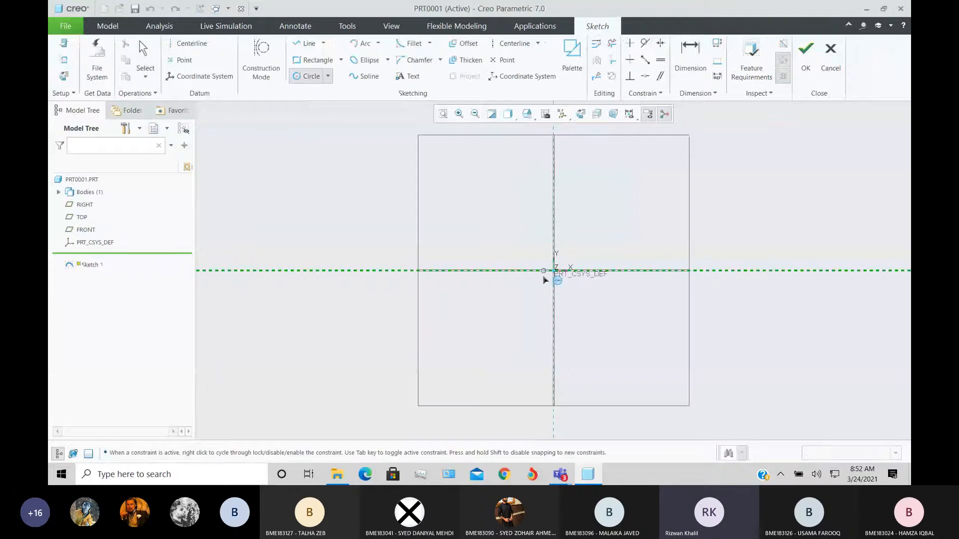
pyautogui.click(553, 270)
pyautogui.click(601, 224)
pyautogui.middleClick(543, 215)
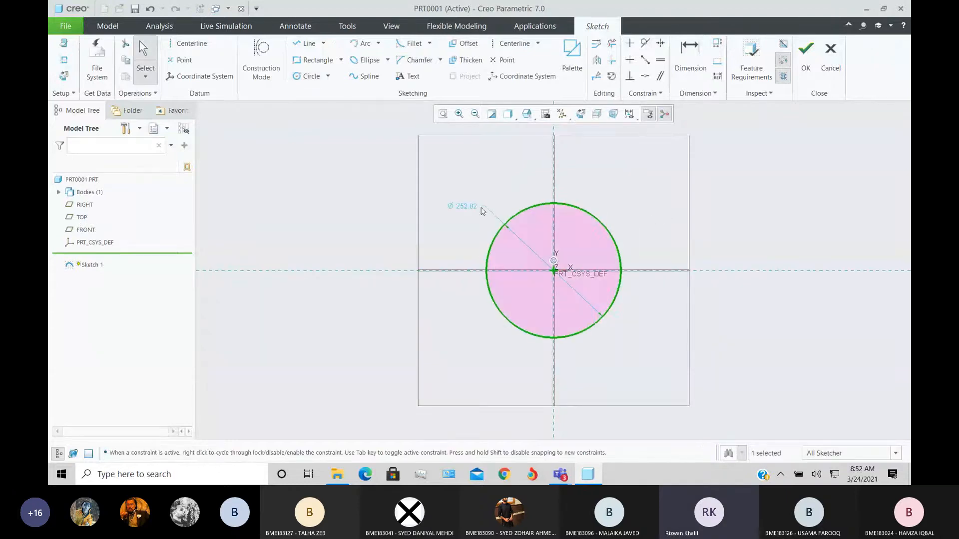
pyautogui.doubleClick(464, 206)
pyautogui.write('200')
pyautogui.press('Return')
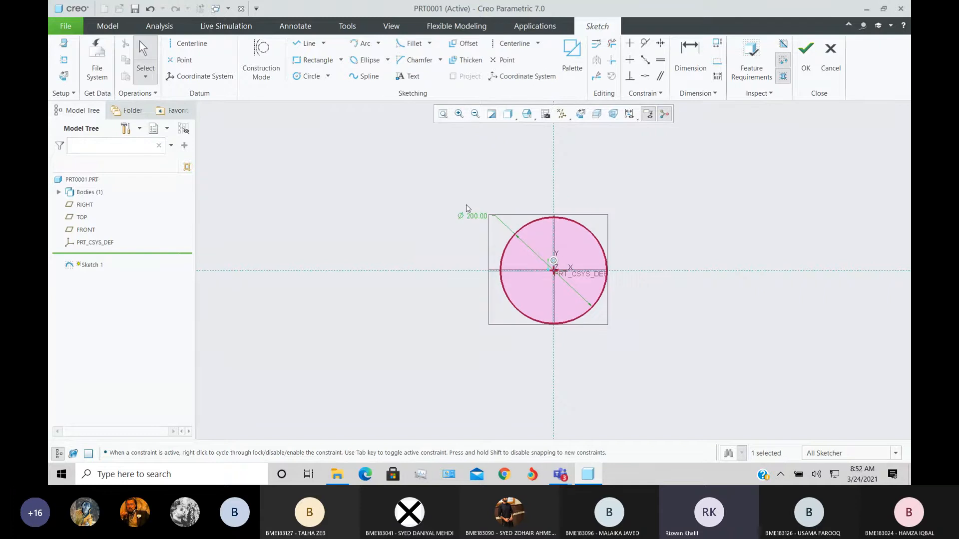
# Add a concentric inner circle with a diameter of 100 and finish the sketch.
pyautogui.click(306, 76)
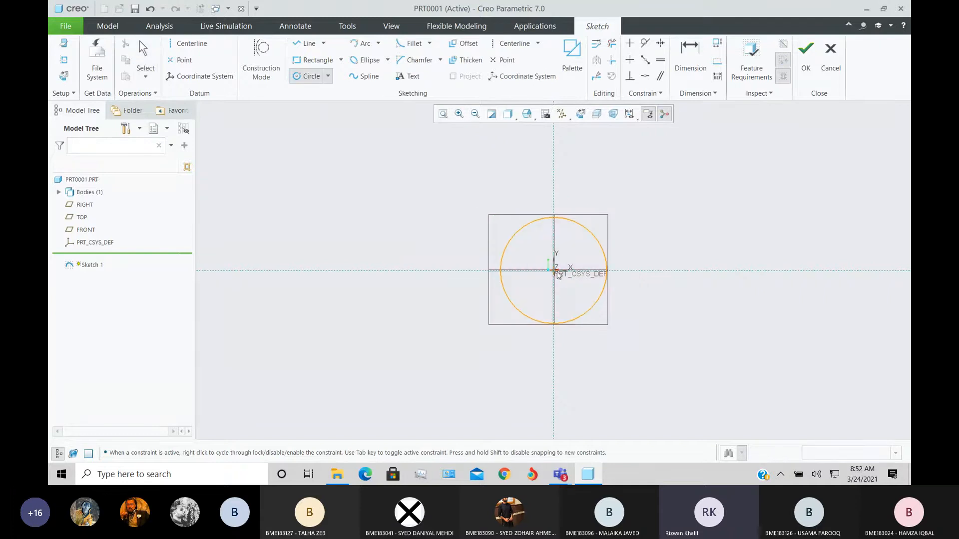
pyautogui.click(554, 270)
pyautogui.click(568, 256)
pyautogui.middleClick(538, 255)
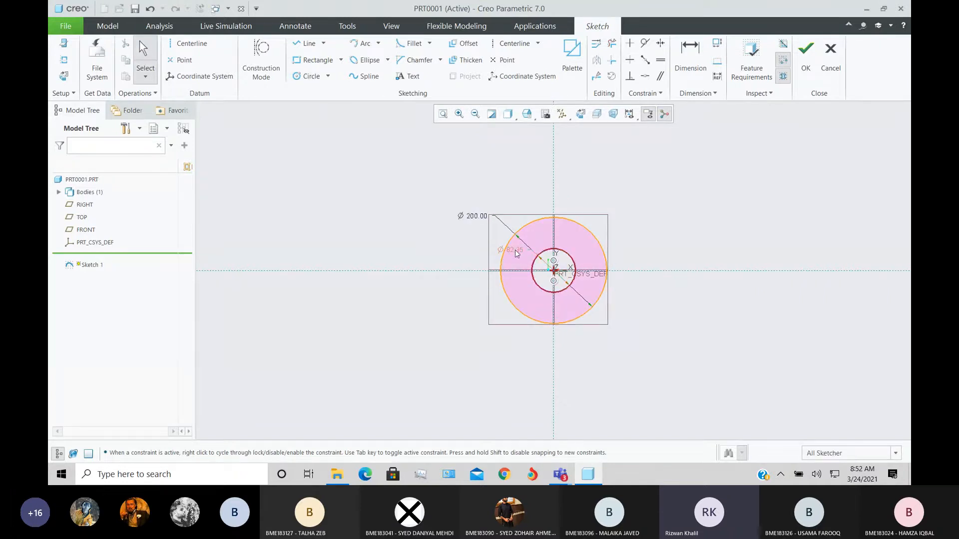
pyautogui.doubleClick(515, 250)
pyautogui.write('100')
pyautogui.press('Return')
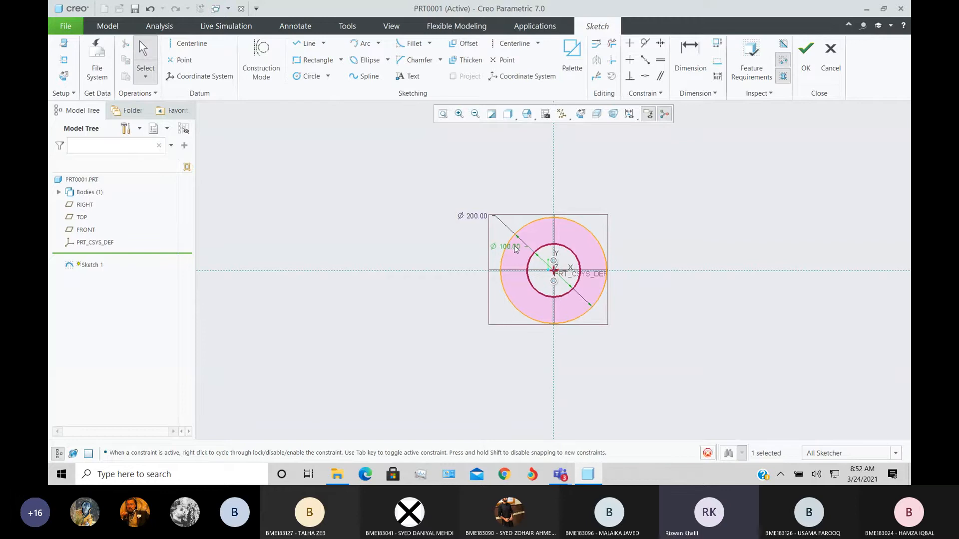
pyautogui.click(804, 65)
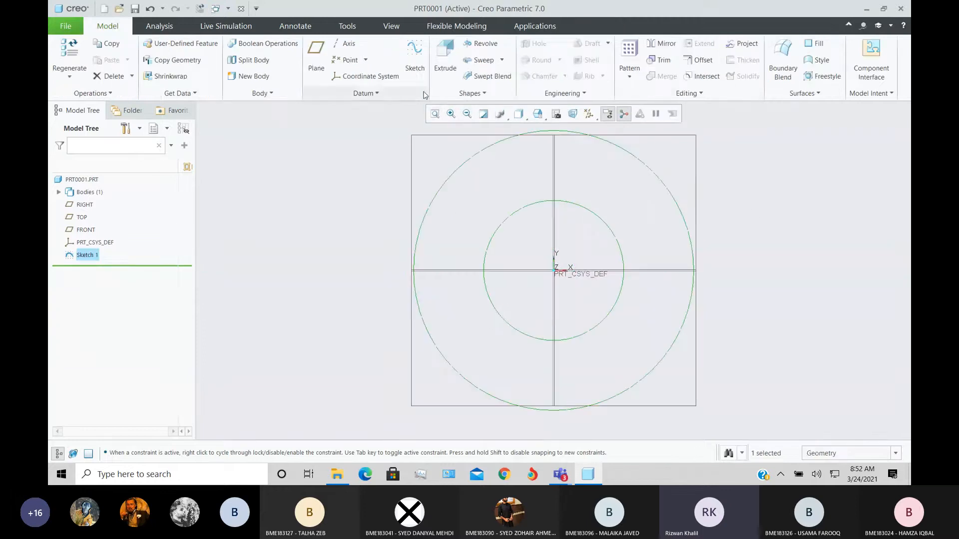
# Preview a solid extrusion of the two-circle ring sketch with a depth of 1000, and discard it.
pyautogui.click(445, 55)
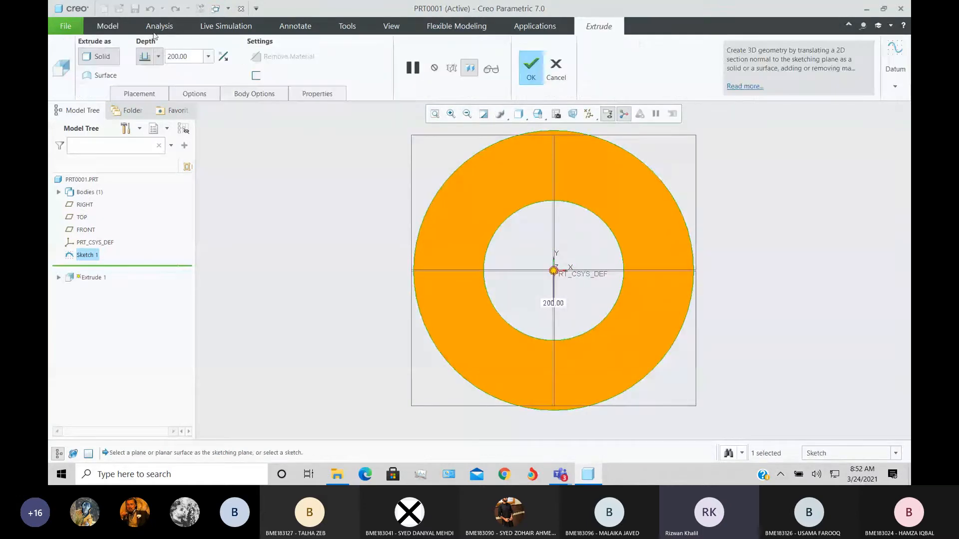
pyautogui.doubleClick(180, 57)
pyautogui.write('100')
pyautogui.press('Return')
pyautogui.scroll(-3, 335, 181)
pyautogui.moveTo(335, 181)
pyautogui.mouseDown(button='middle')
pyautogui.moveTo(354, 185)
pyautogui.moveTo(331, 184)
pyautogui.mouseUp(button='middle')
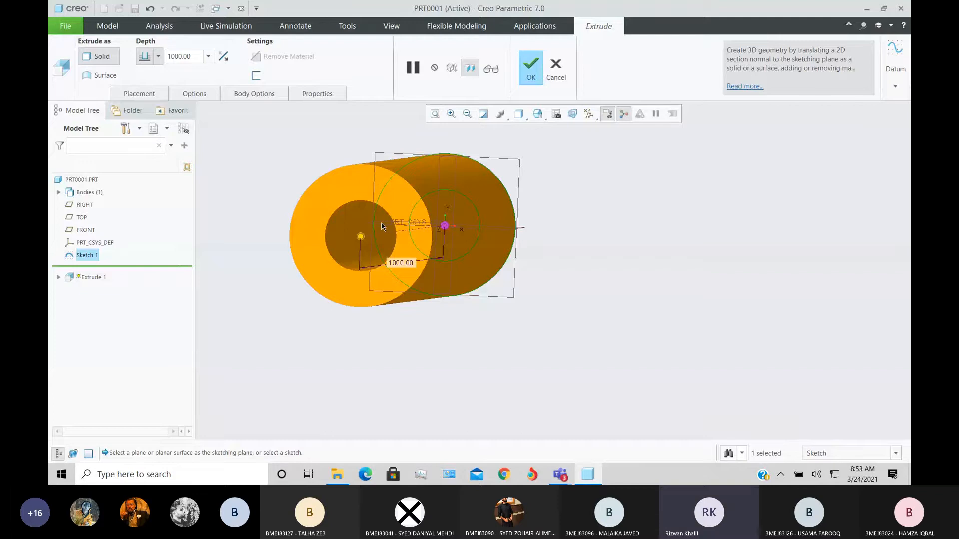
pyautogui.click(556, 70)
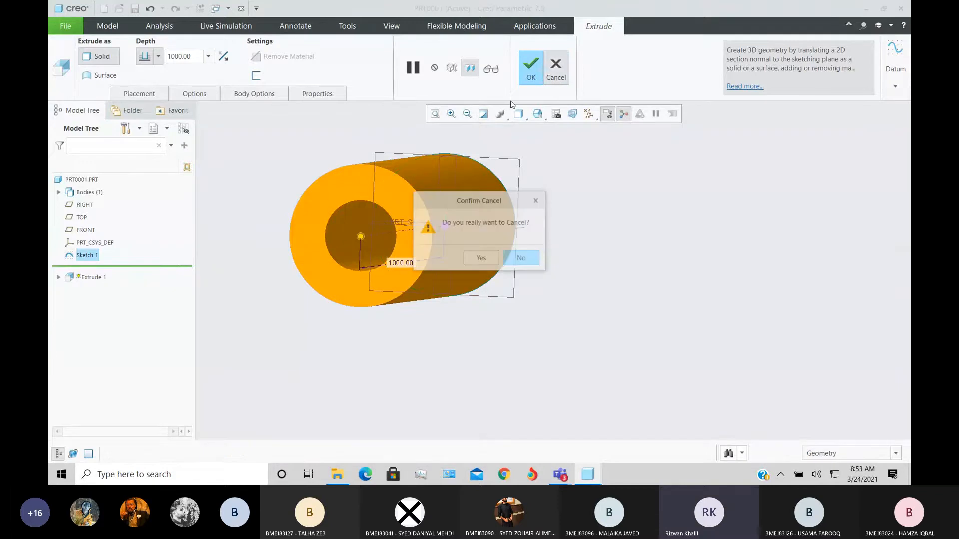
pyautogui.click(481, 258)
# Reopen the ring sketch, remove the inner circle with Delete Segment, and accept the sketch.
pyautogui.click(89, 255)
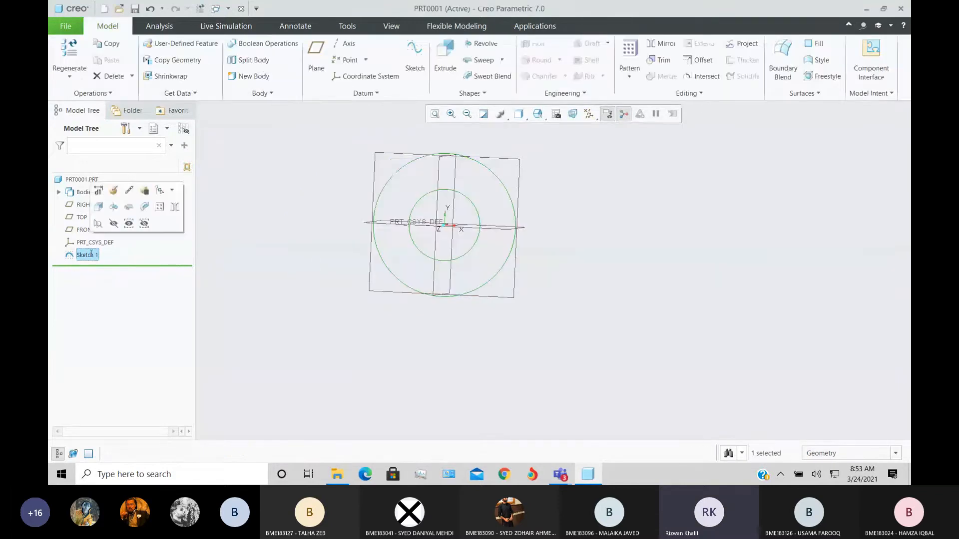
pyautogui.click(114, 191)
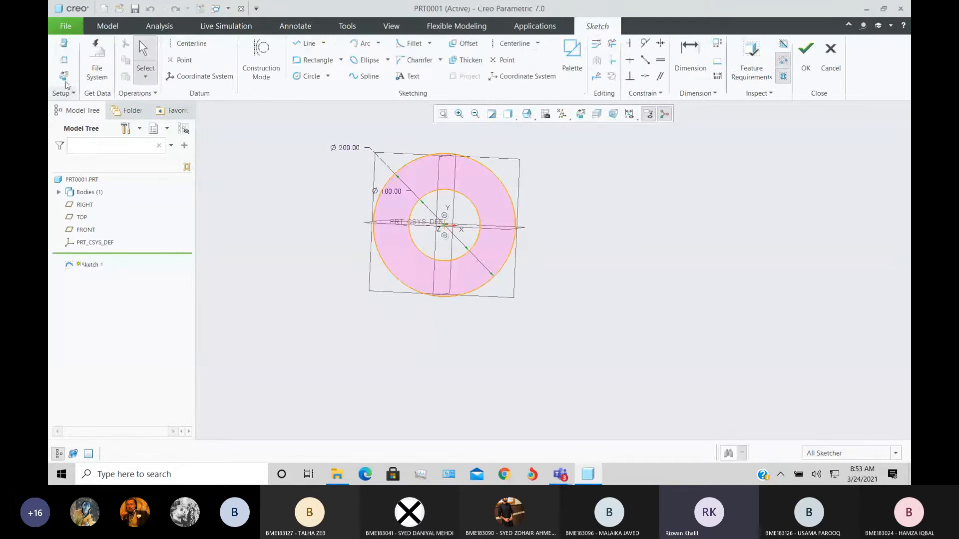
pyautogui.click(612, 44)
pyautogui.click(434, 192)
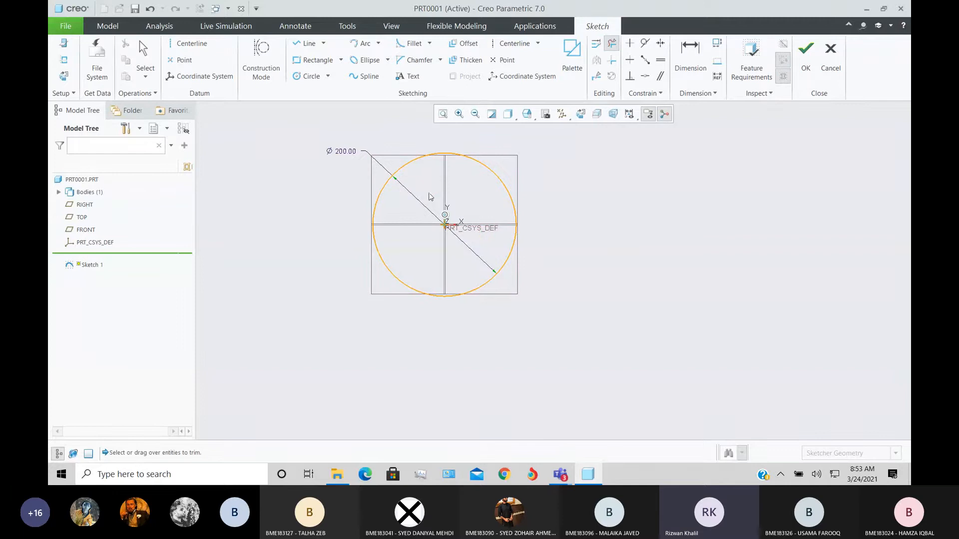
pyautogui.middleClick(628, 220)
pyautogui.click(806, 68)
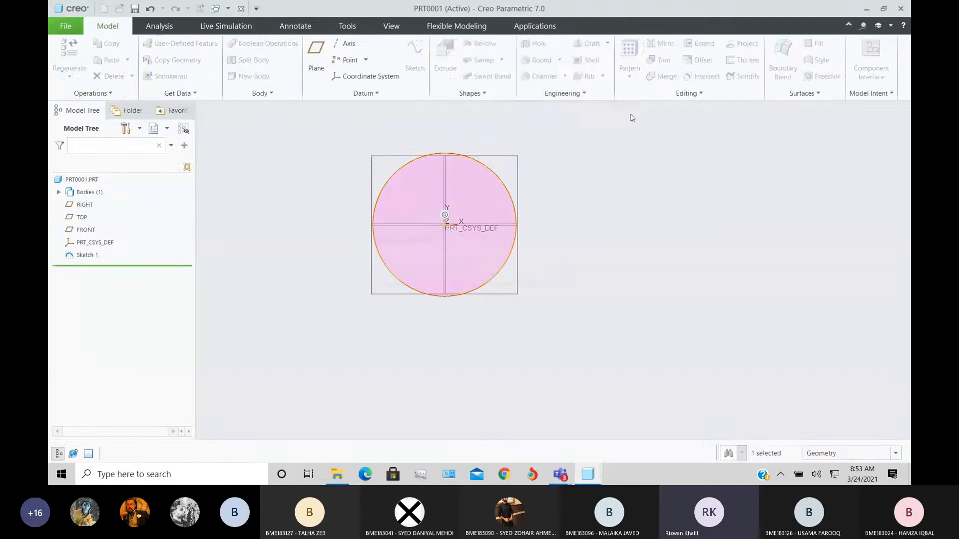
# Extrude the remaining circle as a solid with a depth of 1000 and show the preview in the default orientation.
pyautogui.click(445, 60)
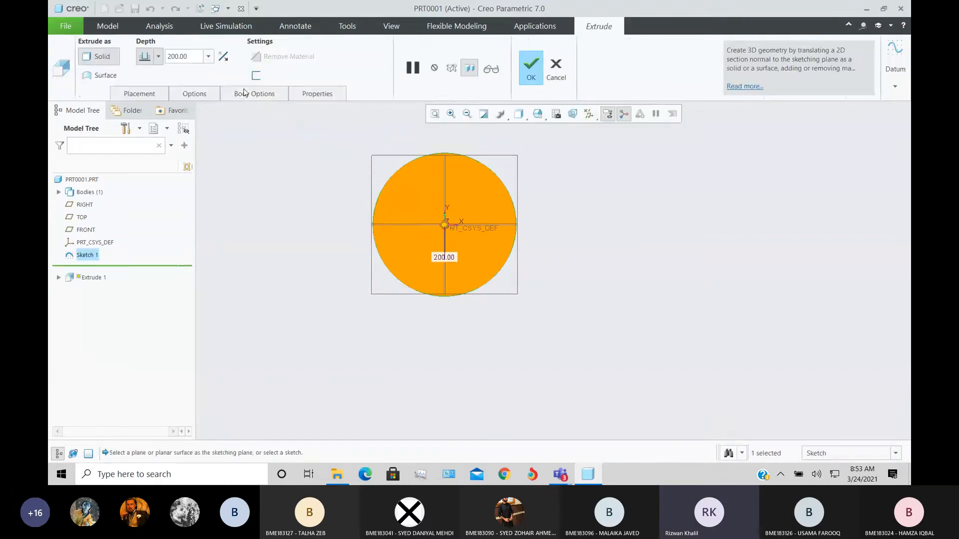
pyautogui.doubleClick(187, 57)
pyautogui.write('100')
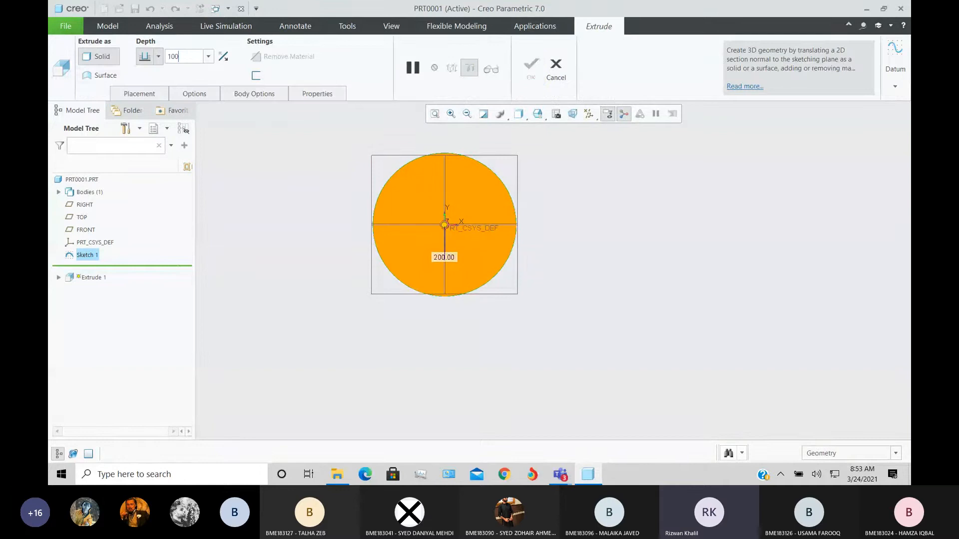
pyautogui.write('0')
pyautogui.press('Return')
pyautogui.hotkey('ctrl', 'd')
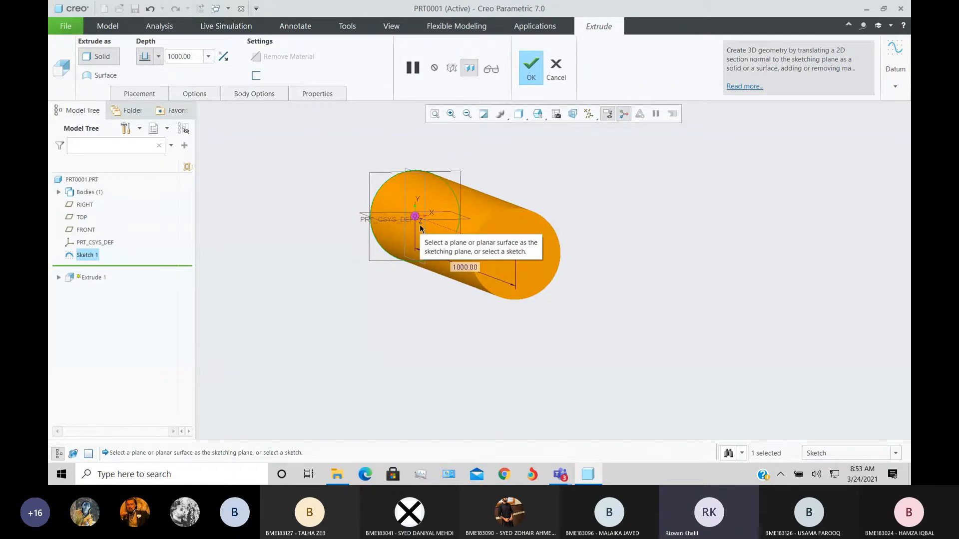
# Try to thicken the extruded circle with a wall thickness of 100, and shorten the extrusion depth to about 431.
pyautogui.click(255, 75)
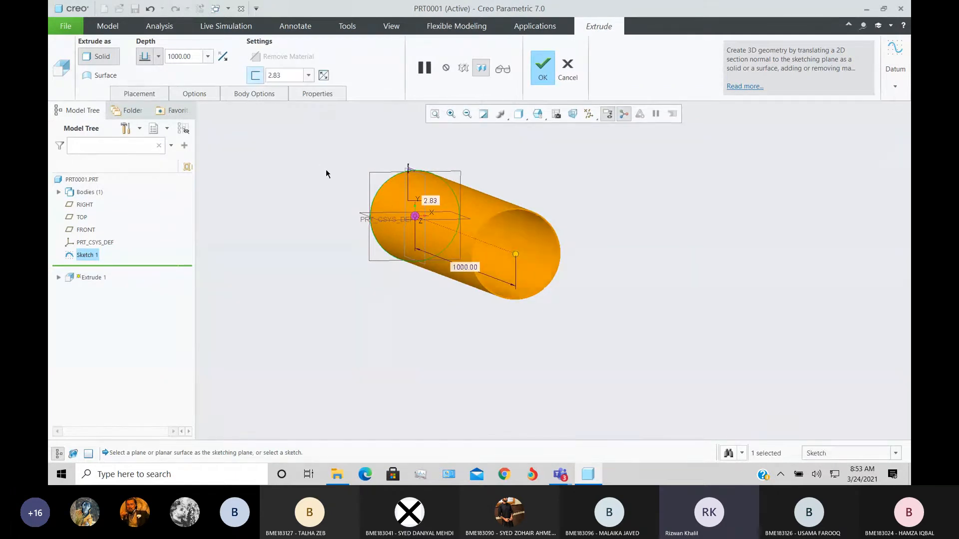
pyautogui.doubleClick(281, 75)
pyautogui.write('100')
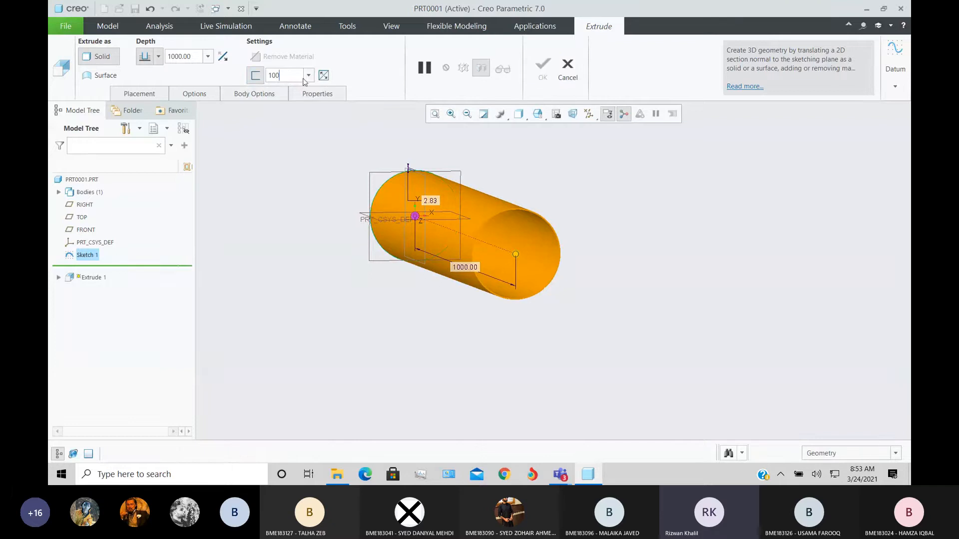
pyautogui.press('Return')
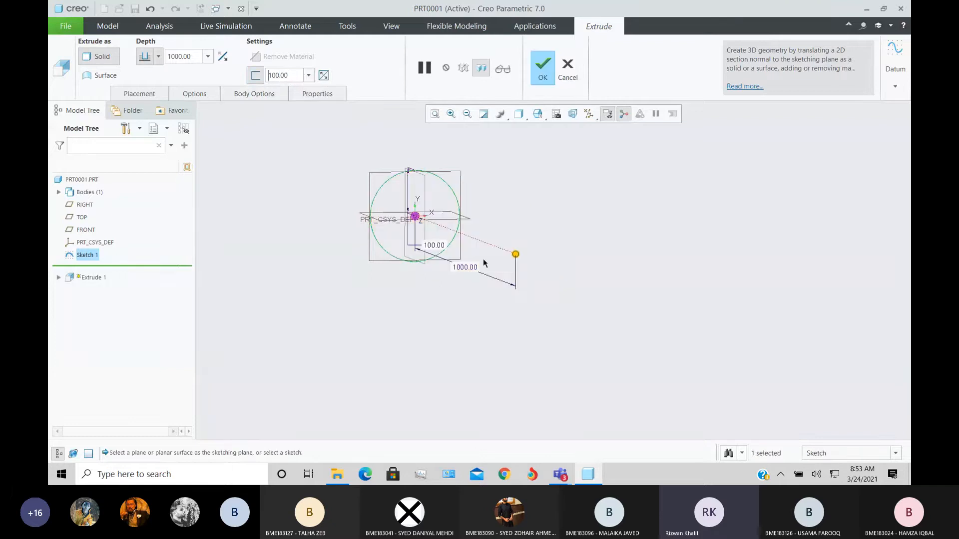
pyautogui.moveTo(294, 74); pyautogui.dragTo(270, 74)
pyautogui.moveTo(515, 259)
pyautogui.mouseDown()
pyautogui.moveTo(474, 227)
pyautogui.moveTo(458, 232)
pyautogui.mouseUp()
# Set the thickened extrusion's wall thickness to 20 and inspect the tube preview.
pyautogui.doubleClick(289, 75)
pyautogui.write('20')
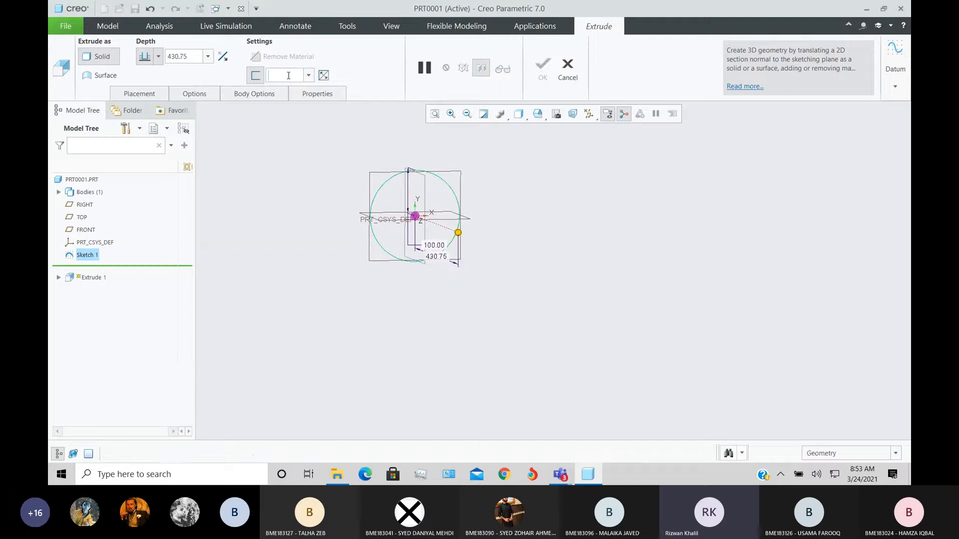
pyautogui.press('Return')
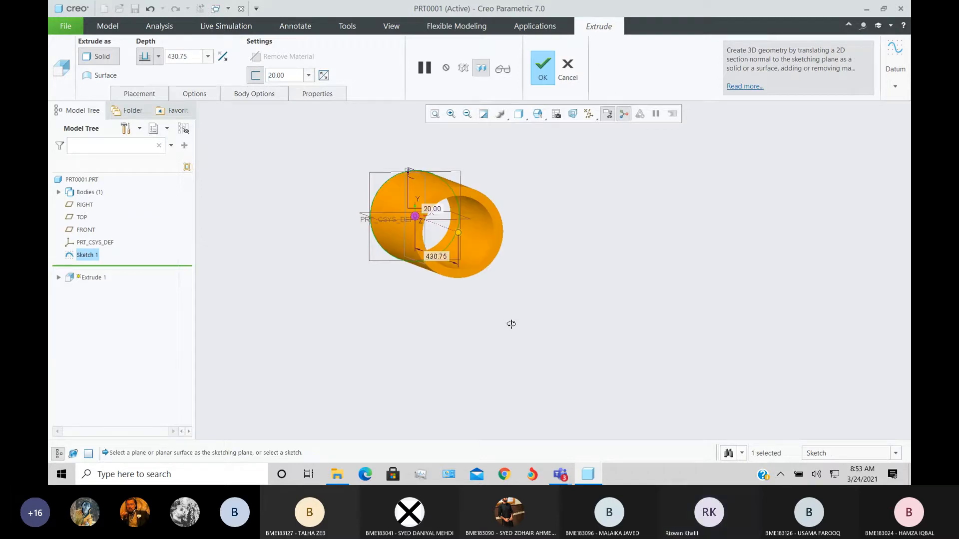
pyautogui.moveTo(508, 322); pyautogui.dragTo(530, 336, button='middle')
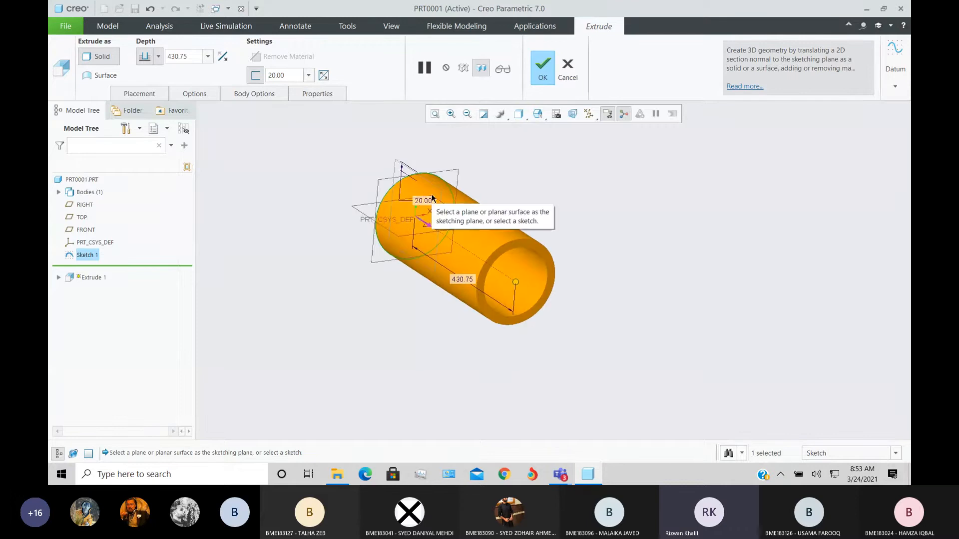
# Set the tube's extrusion depth to 1000, inspect it, and shorten the depth slightly to about 986.
pyautogui.doubleClick(172, 56)
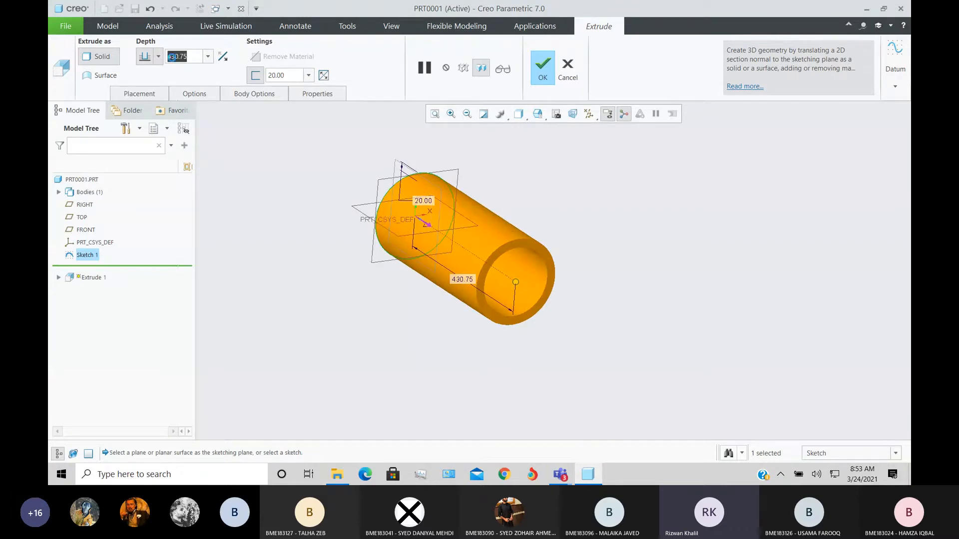
pyautogui.write('1000')
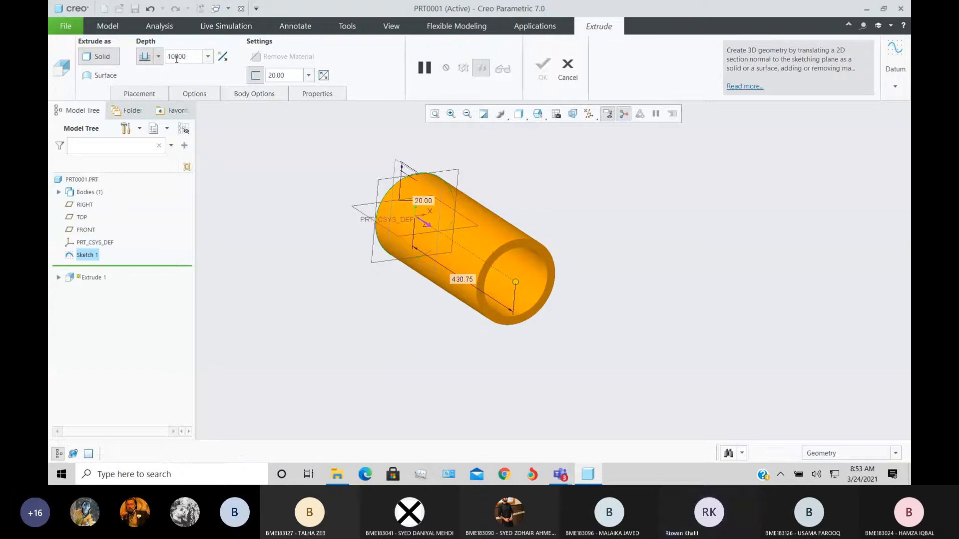
pyautogui.press('Return')
pyautogui.moveTo(479, 300); pyautogui.dragTo(552, 336, button='middle')
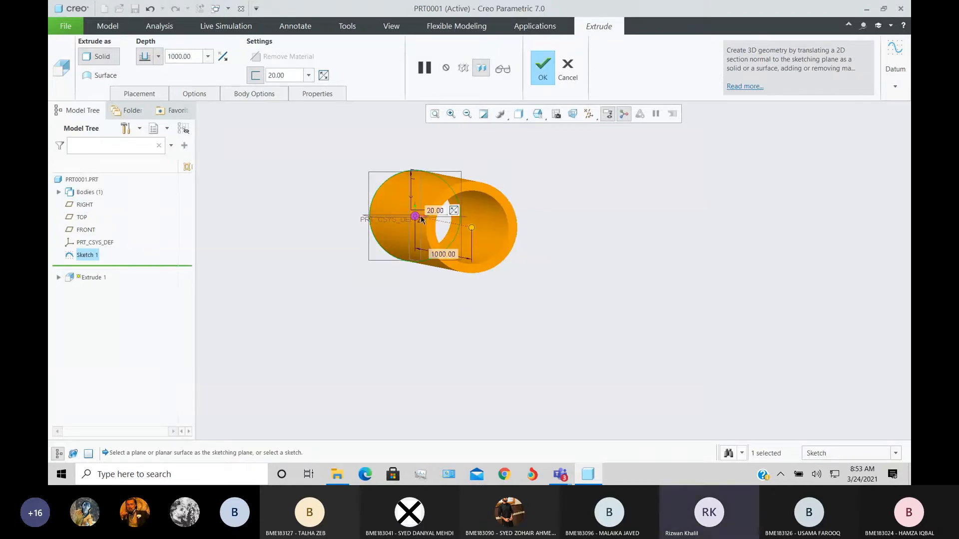
pyautogui.moveTo(477, 230)
pyautogui.mouseDown()
pyautogui.moveTo(544, 248)
pyautogui.moveTo(366, 225)
pyautogui.moveTo(471, 233)
pyautogui.mouseUp()
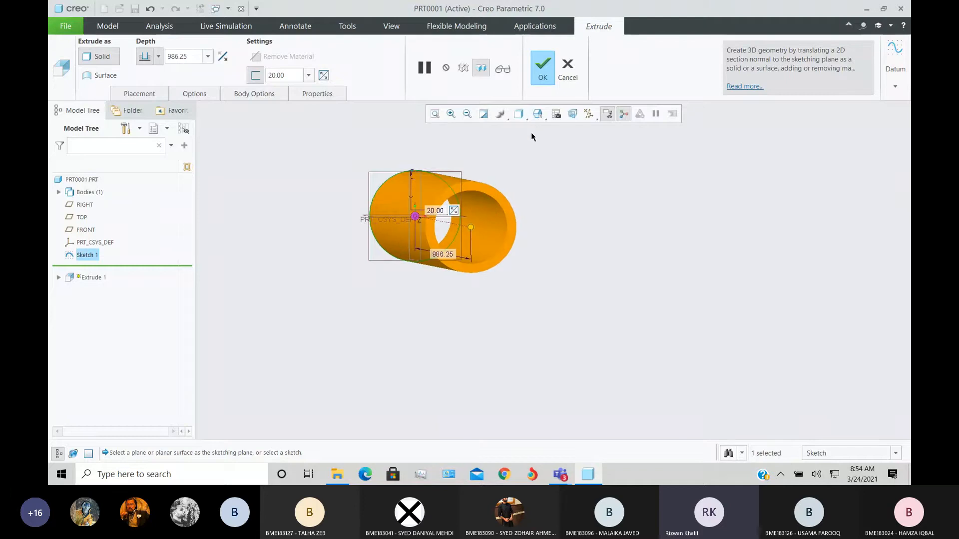
# Discard the thickened extrusion and delete the circle sketch from the part, confirming both.
pyautogui.click(568, 75)
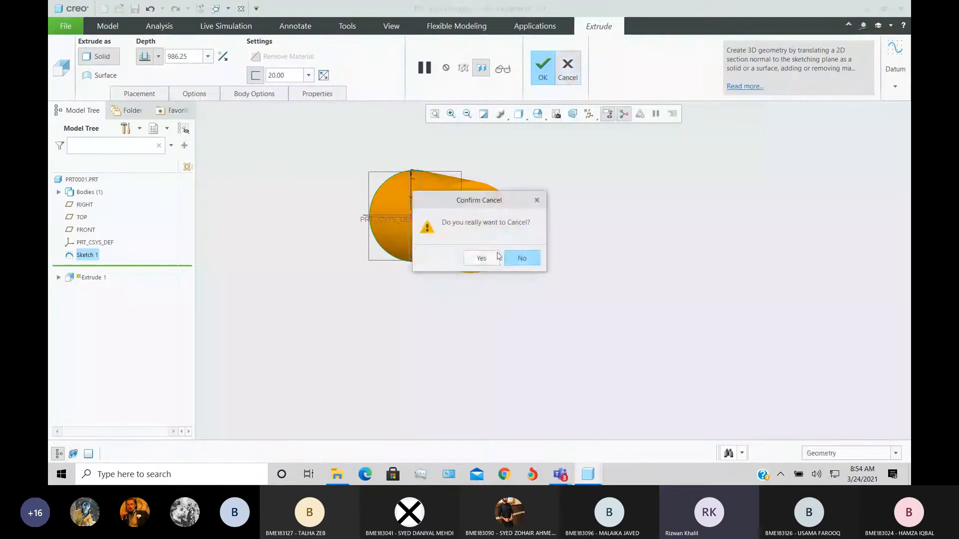
pyautogui.click(503, 258)
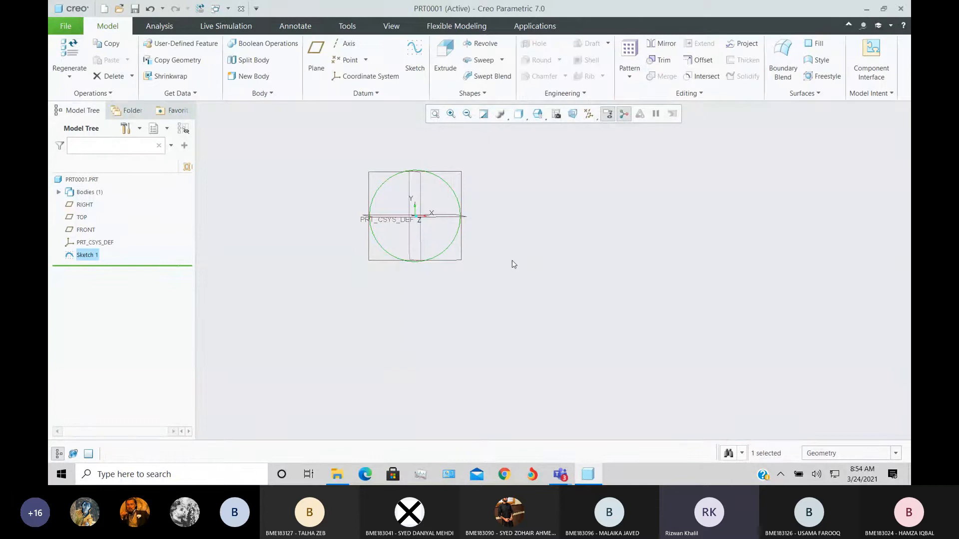
pyautogui.rightClick(93, 258)
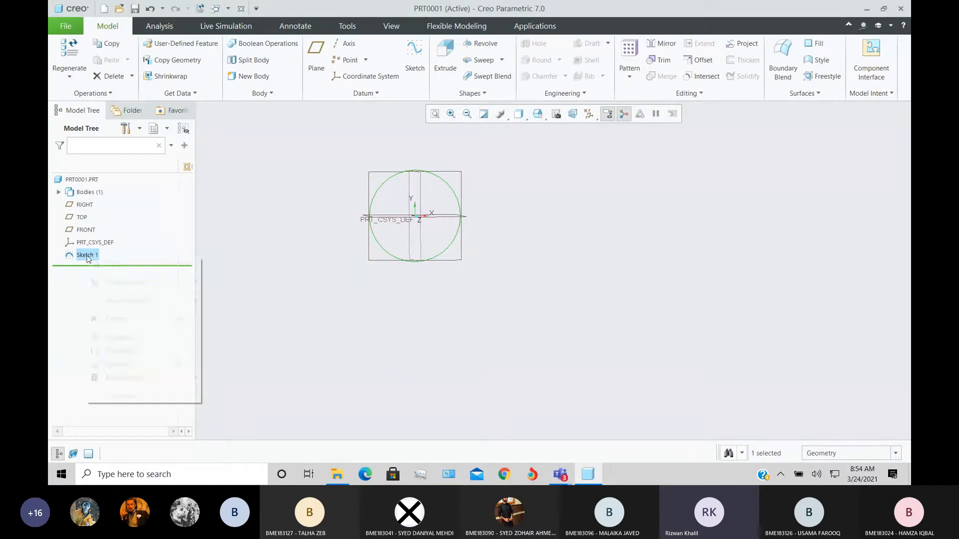
pyautogui.click(137, 318)
pyautogui.click(457, 247)
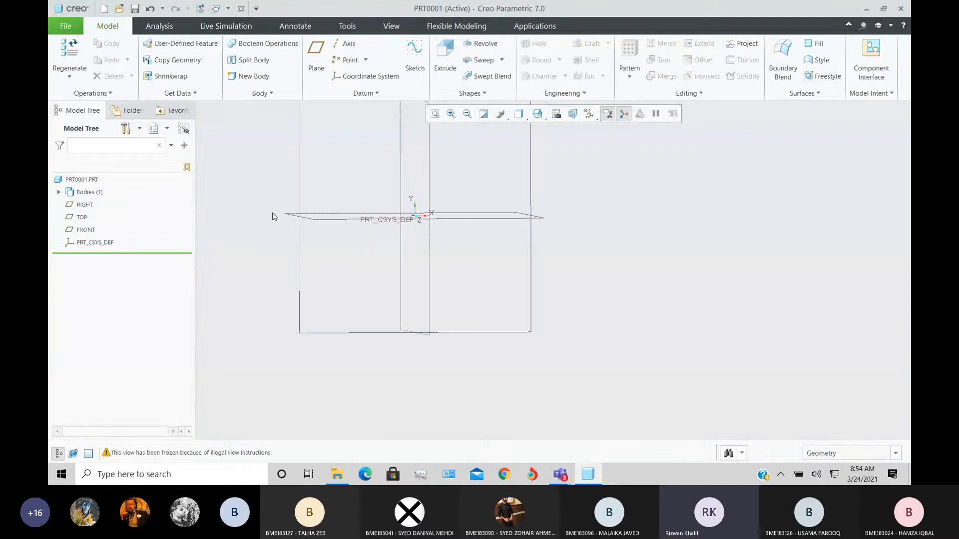
pyautogui.click(89, 231)
pyautogui.click(415, 59)
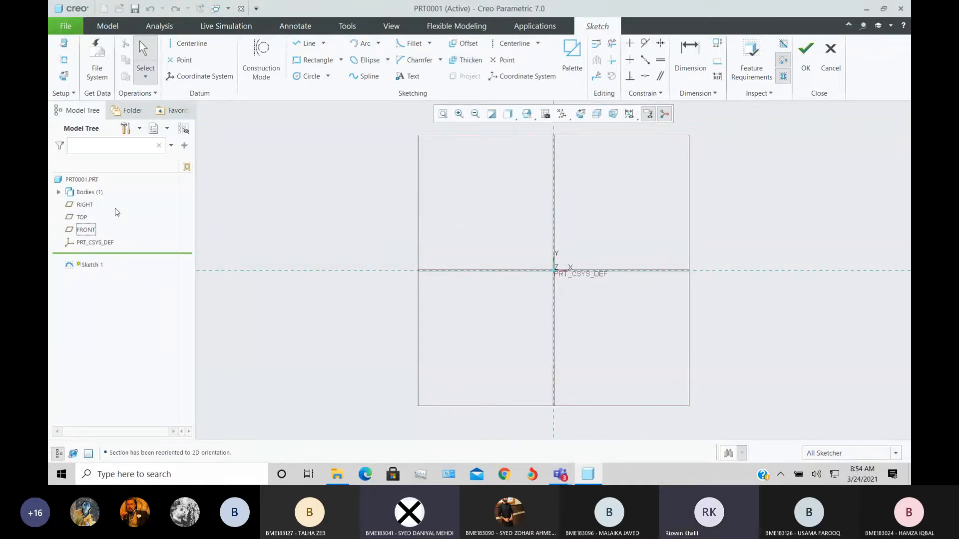
pyautogui.click(81, 217)
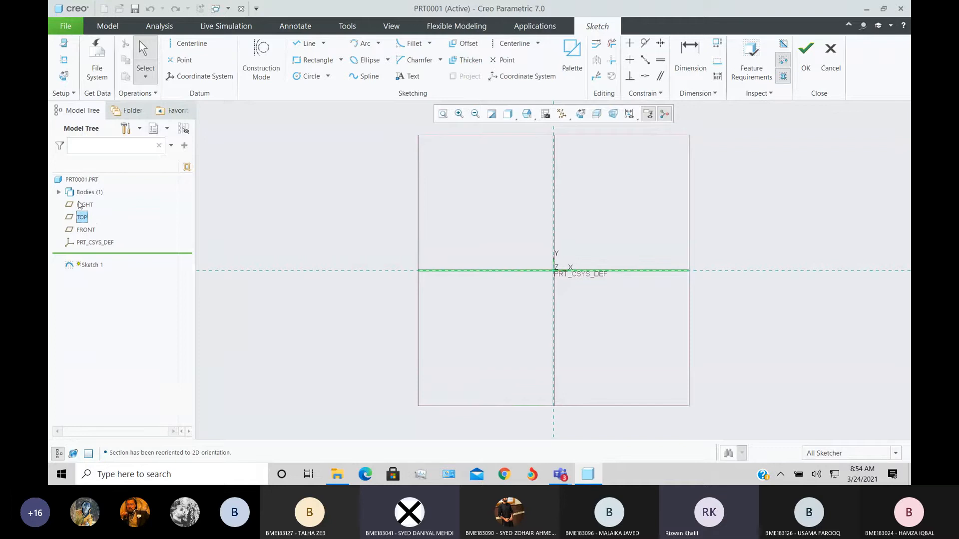
pyautogui.click(831, 58)
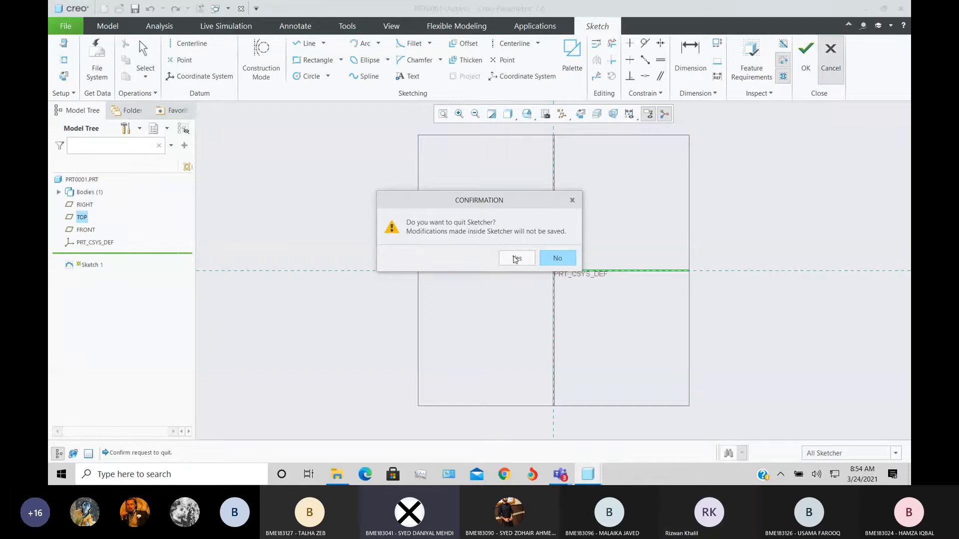
pyautogui.click(515, 259)
# Restore the default model orientation and highlight the RIGHT and TOP datum planes in turn.
pyautogui.moveTo(736, 274)
pyautogui.mouseDown(button='middle')
pyautogui.moveTo(737, 301)
pyautogui.moveTo(761, 286)
pyautogui.mouseUp(button='middle')
pyautogui.scroll(5, 731, 281)
pyautogui.scroll(2, 740, 293)
pyautogui.click(787, 314)
pyautogui.hotkey('ctrl', 'd')
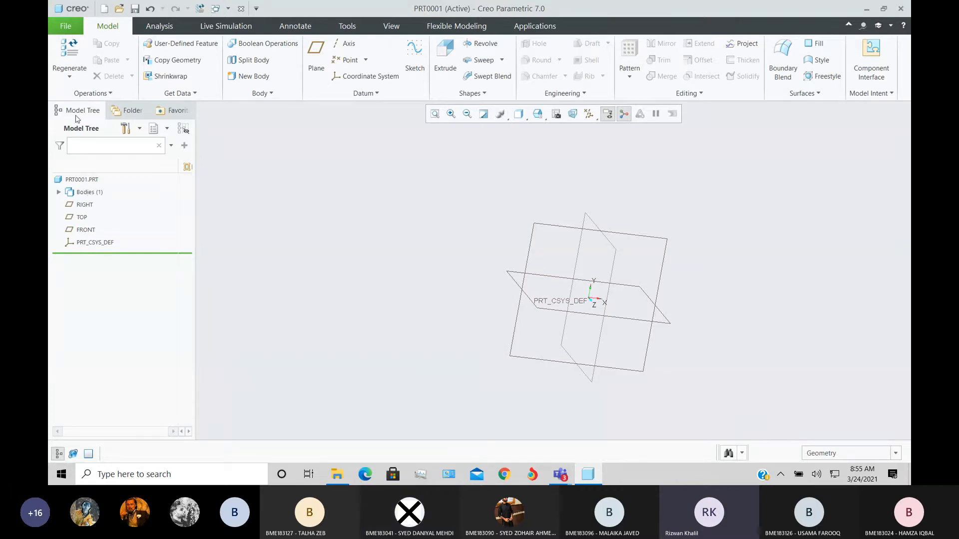
pyautogui.click(86, 205)
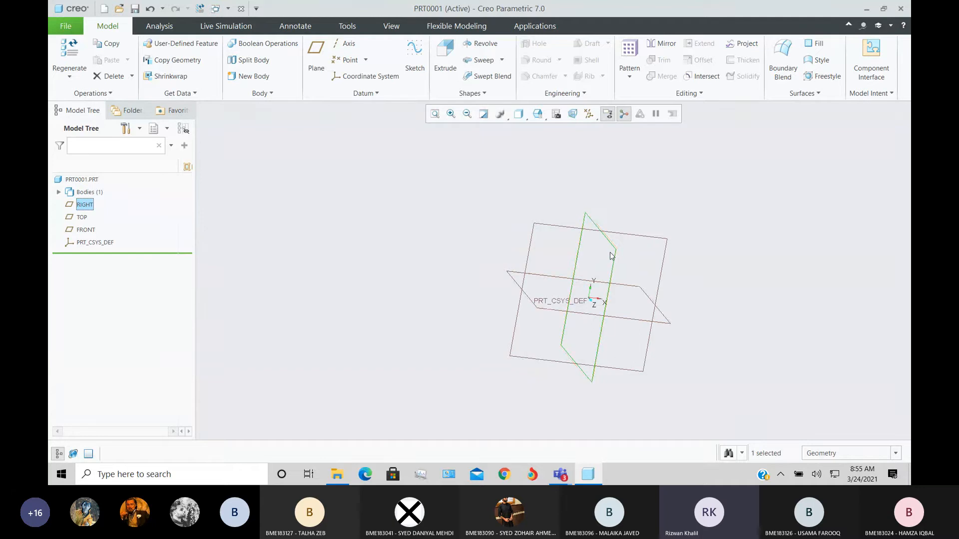
pyautogui.click(82, 219)
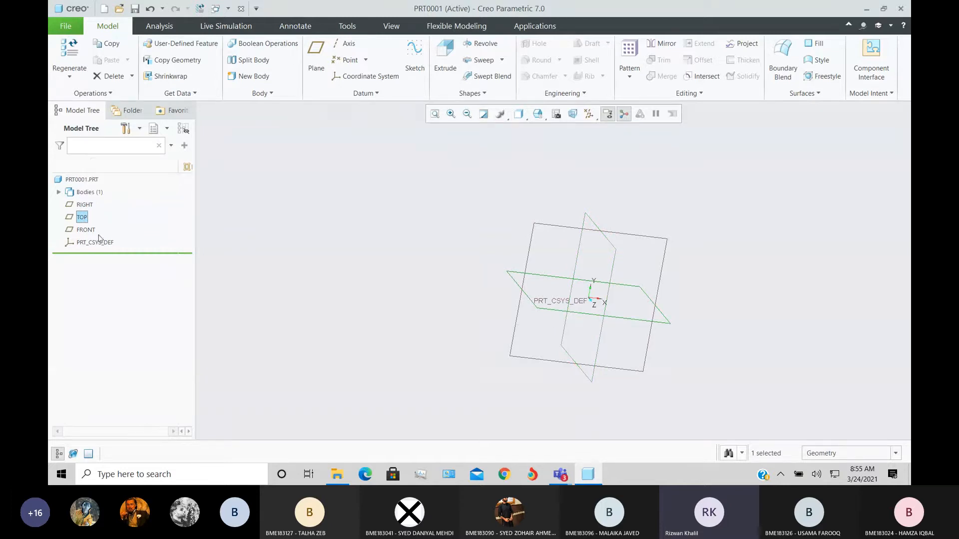
# Start a new sketch on the FRONT datum plane and orient the view square to the sketching plane.
pyautogui.click(86, 231)
pyautogui.click(414, 73)
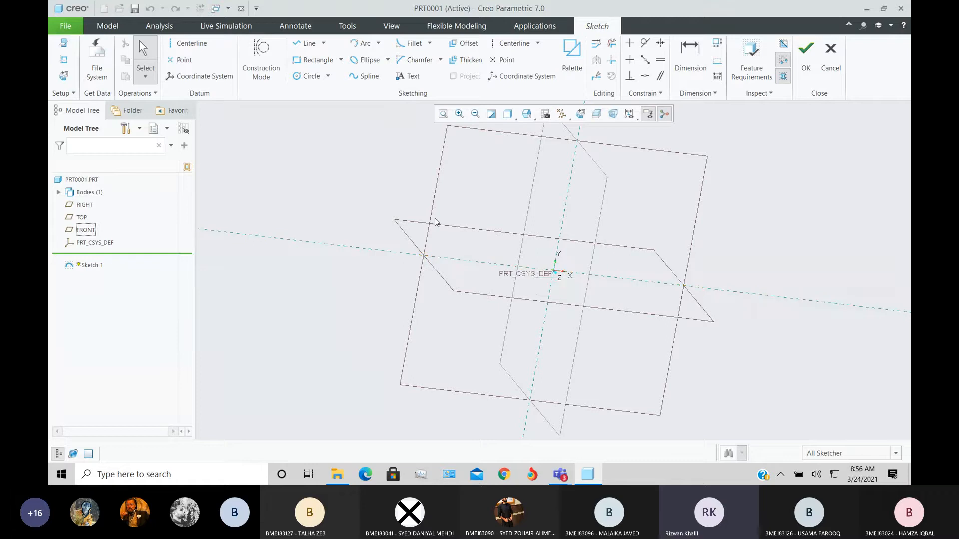
pyautogui.click(63, 76)
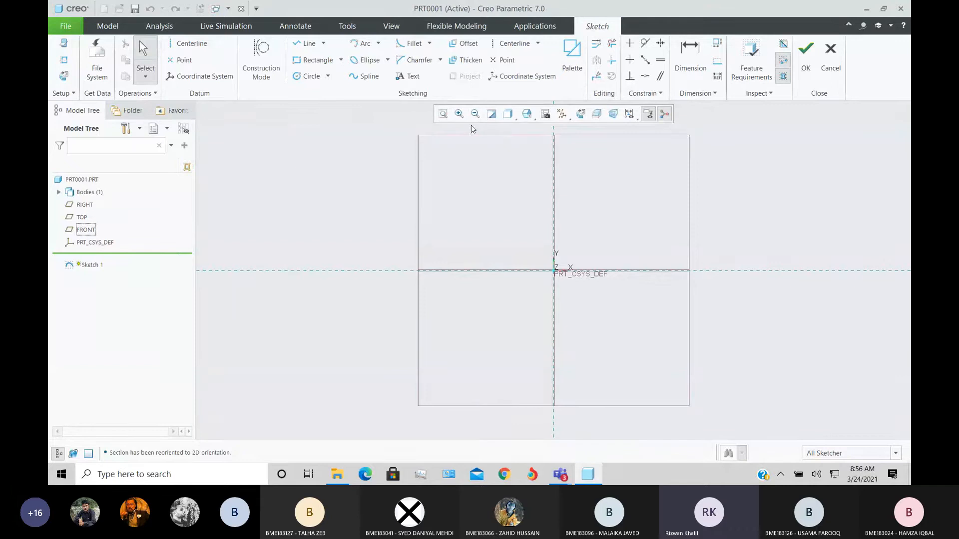
# Sketch a horizontal line about 198 long, about 175 above the horizontal reference and beyond the left edge of the FRONT plane outline.
pyautogui.click(465, 64)
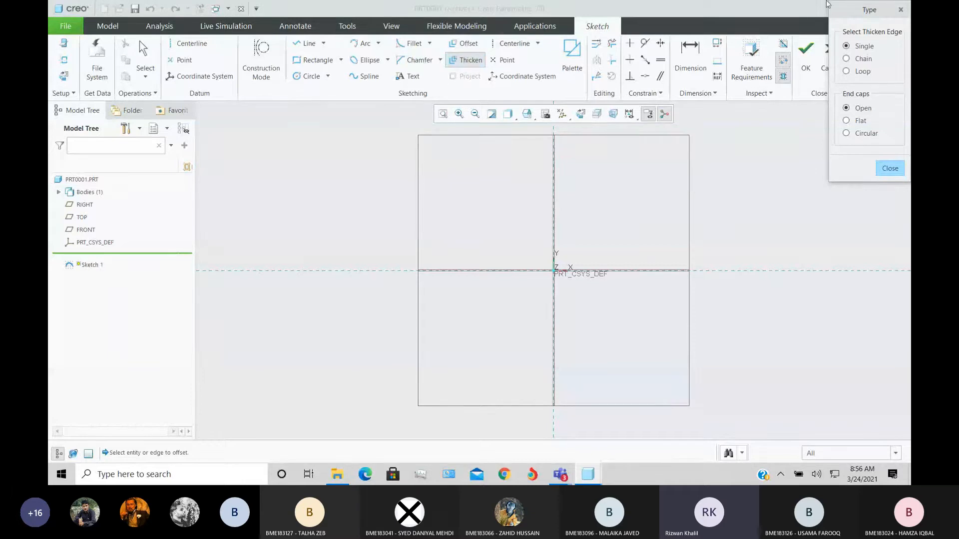
pyautogui.click(884, 170)
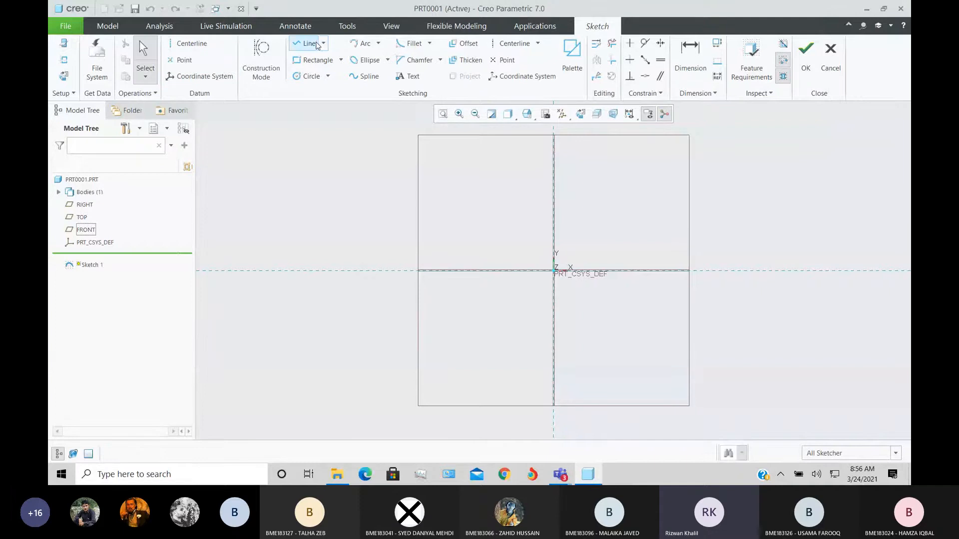
pyautogui.click(305, 43)
pyautogui.click(288, 177)
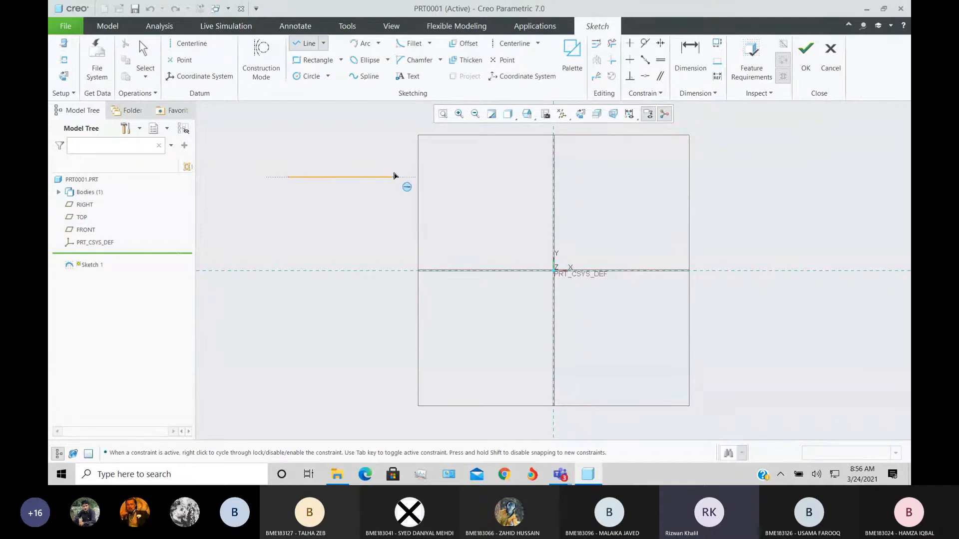
pyautogui.click(394, 177)
pyautogui.middleClick(402, 212)
pyautogui.middleClick(404, 216)
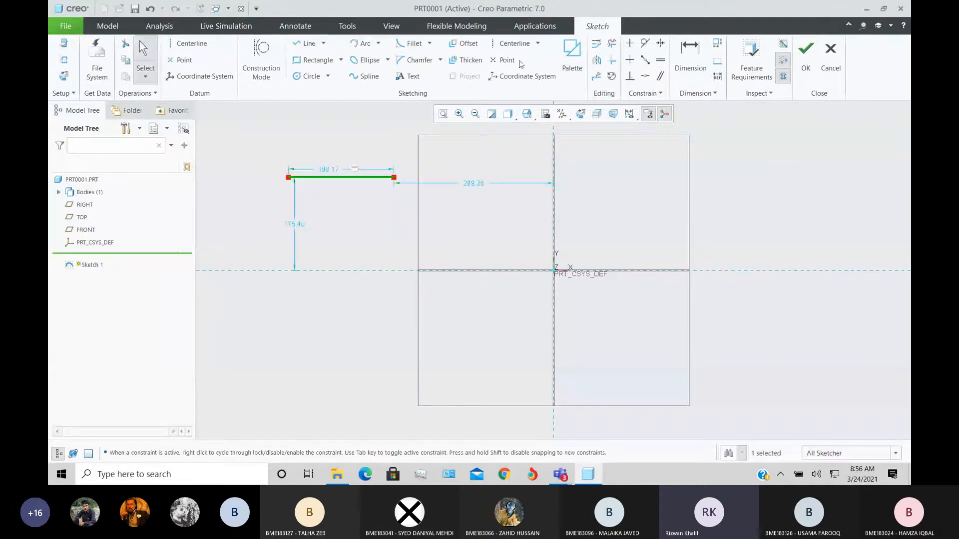
# Thicken the horizontal line with open end caps, a thickness of 10 and an offset of 100, and inspect the two parallel lines.
pyautogui.click(469, 60)
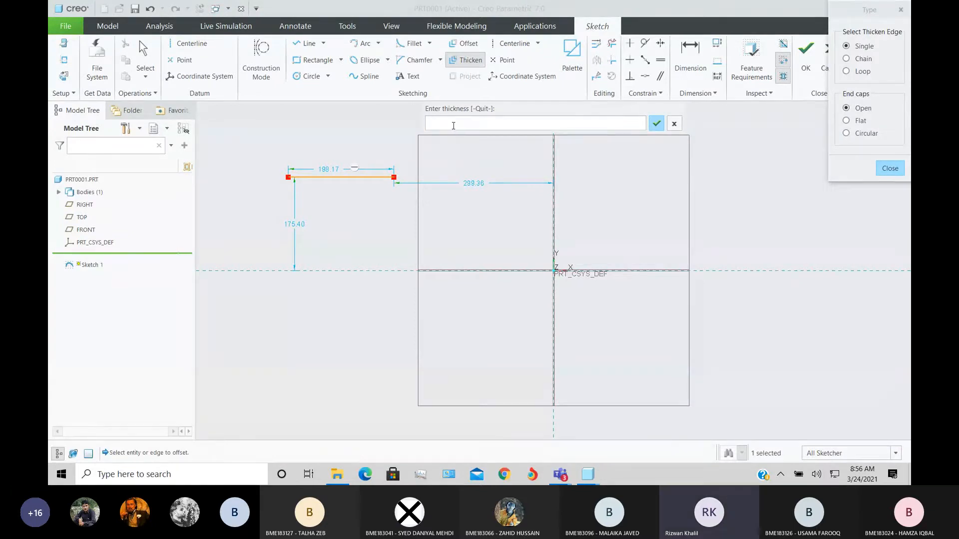
pyautogui.write('10')
pyautogui.press('Return')
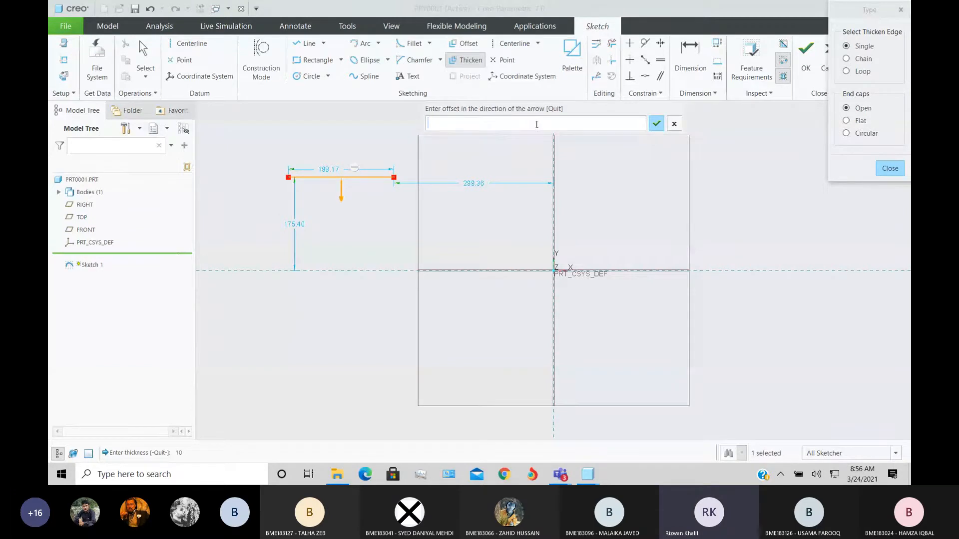
pyautogui.write('100')
pyautogui.press('Return')
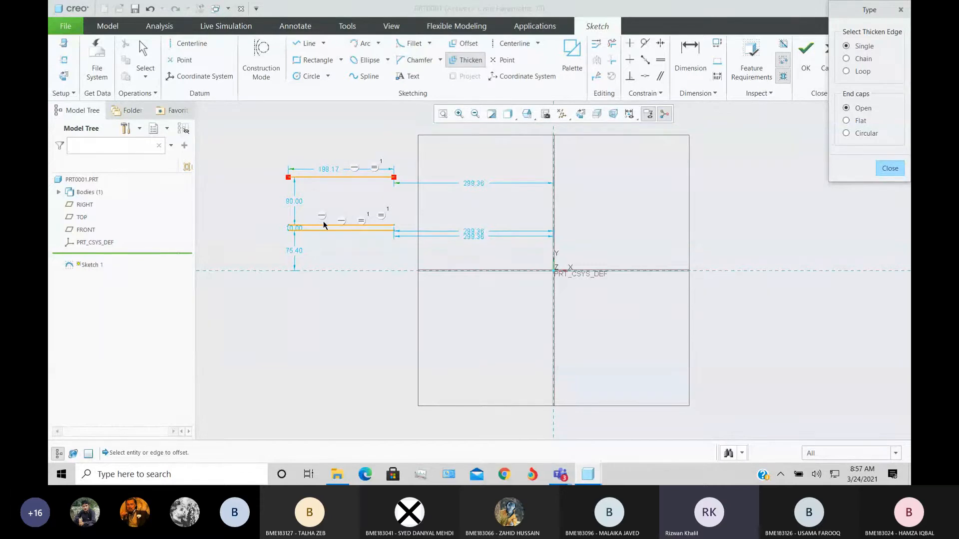
pyautogui.scroll(2, 276, 238)
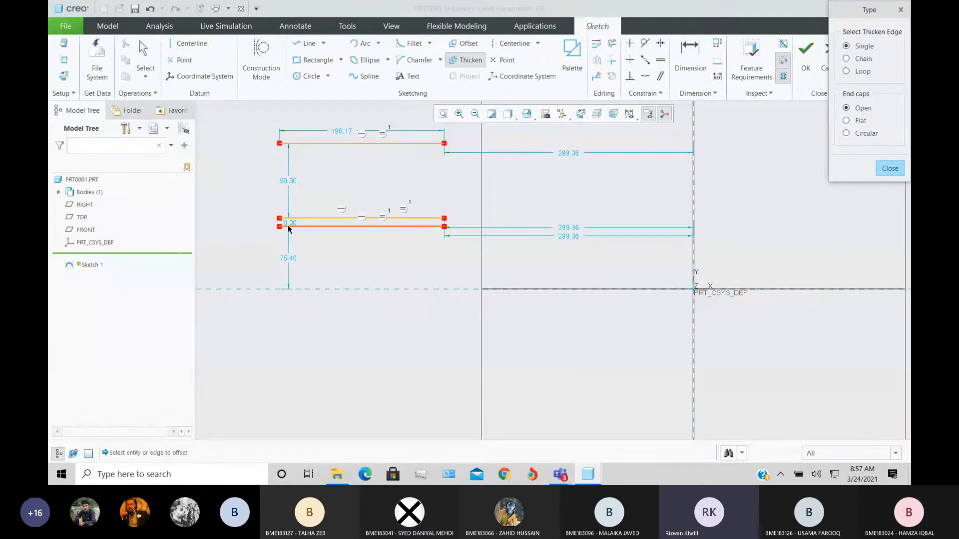
pyautogui.scroll(2, 288, 229)
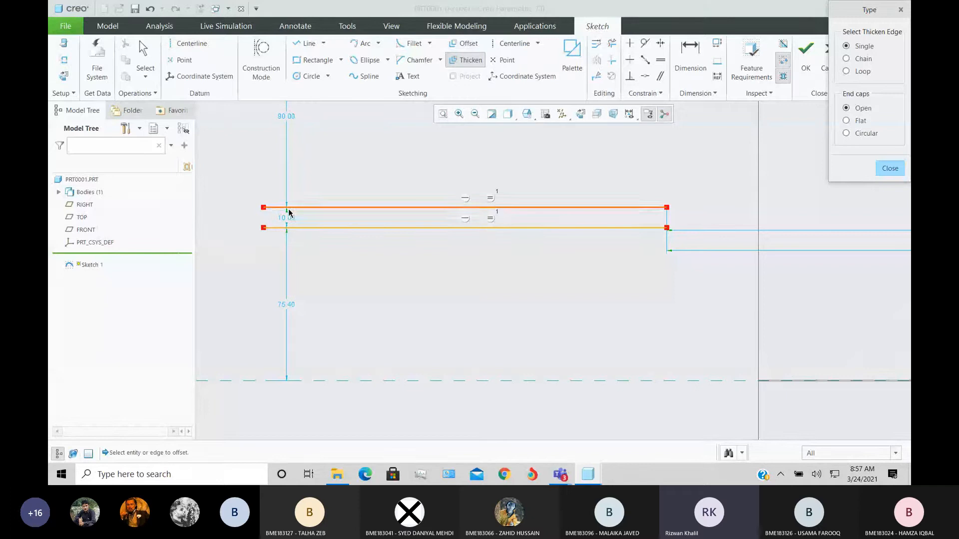
pyautogui.scroll(-2, 289, 217)
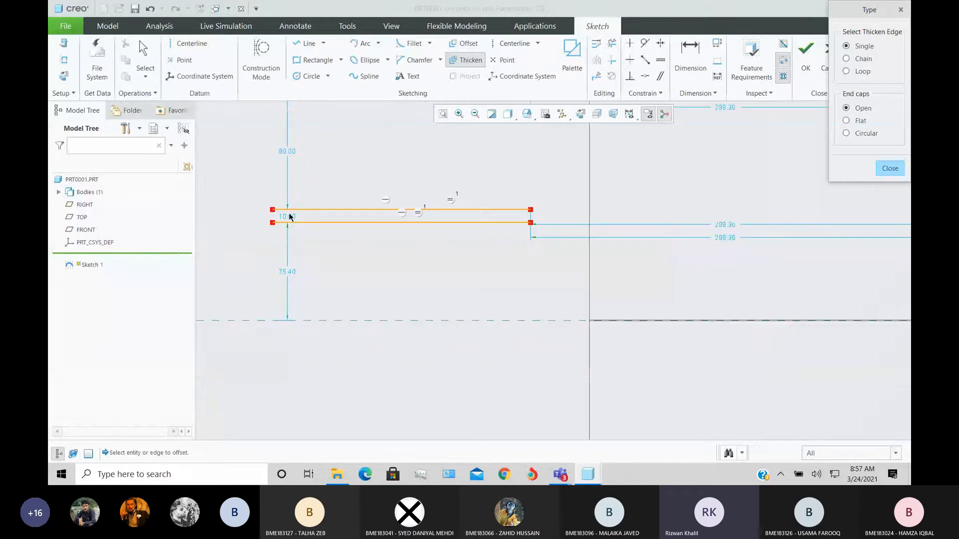
pyautogui.scroll(-2, 289, 216)
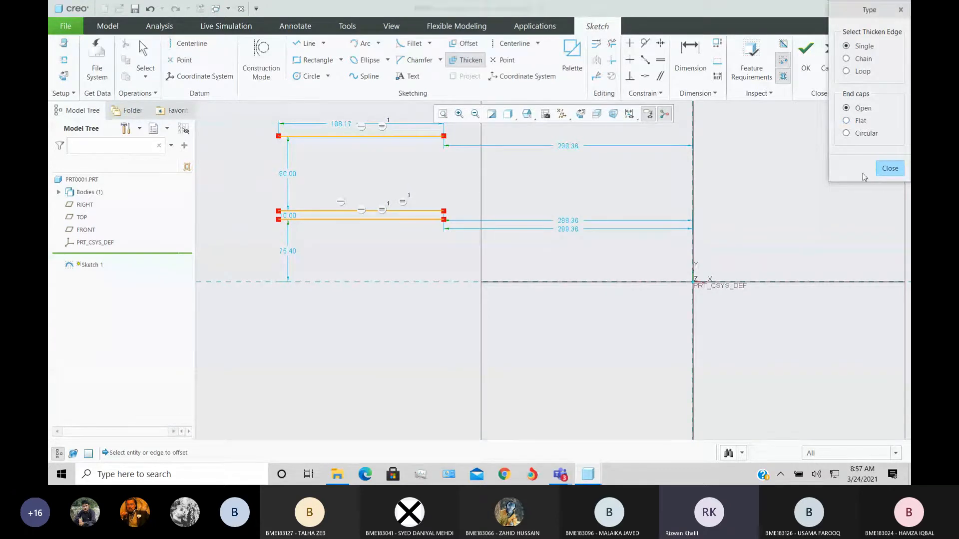
# Close the Thicken options and delete the two parallel lines below the original line.
pyautogui.click(882, 170)
pyautogui.moveTo(255, 195); pyautogui.dragTo(474, 229)
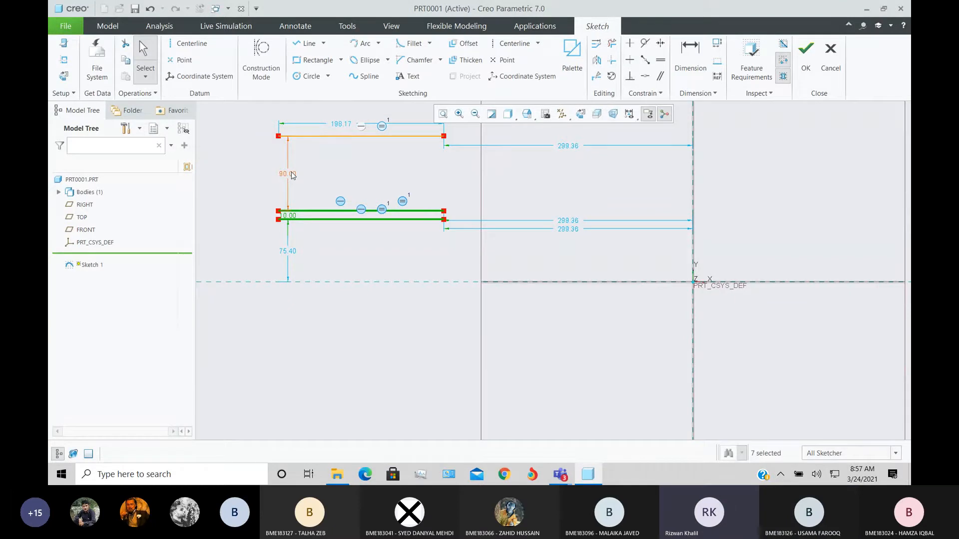
pyautogui.press('Delete')
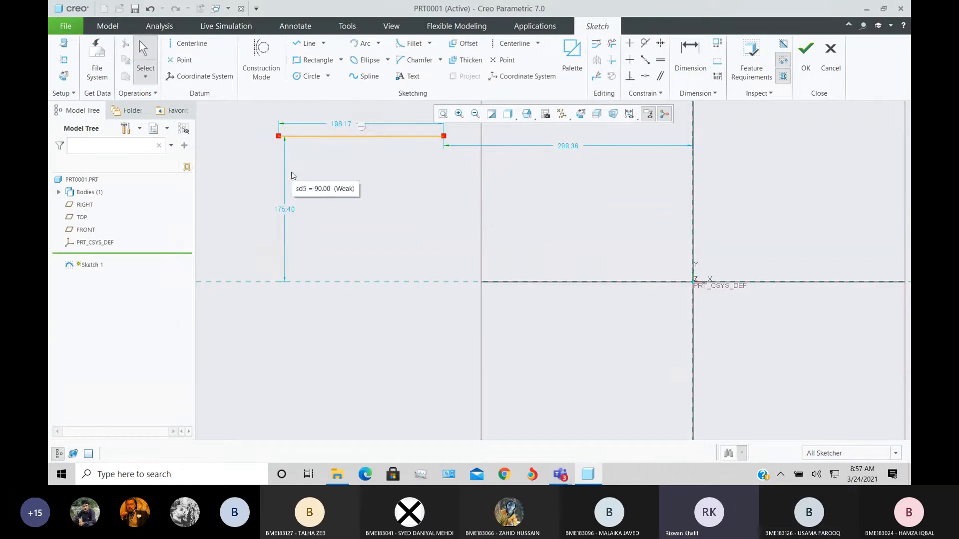
# Thicken the horizontal line with circular end caps, a thickness of 10 and an offset of 100, and inspect the rounded ends.
pyautogui.click(464, 61)
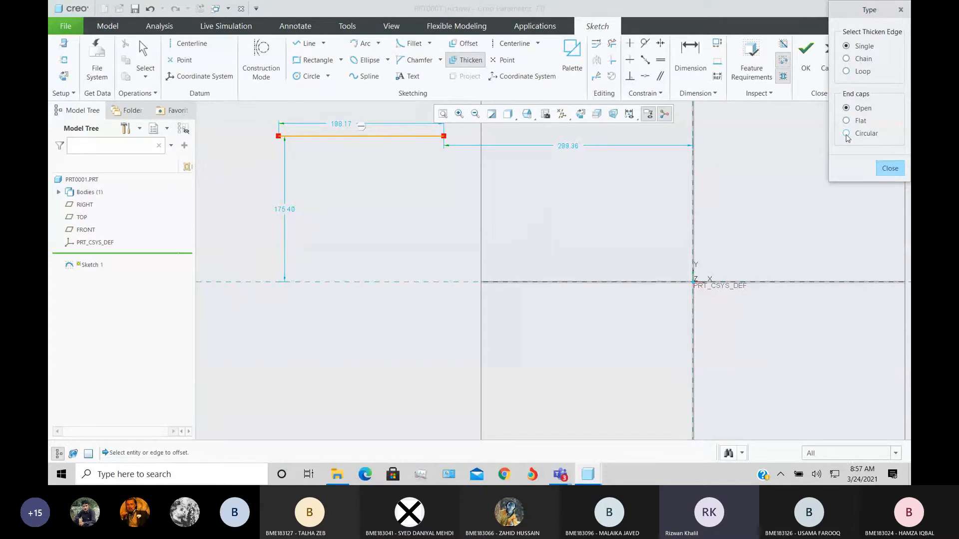
pyautogui.click(346, 136)
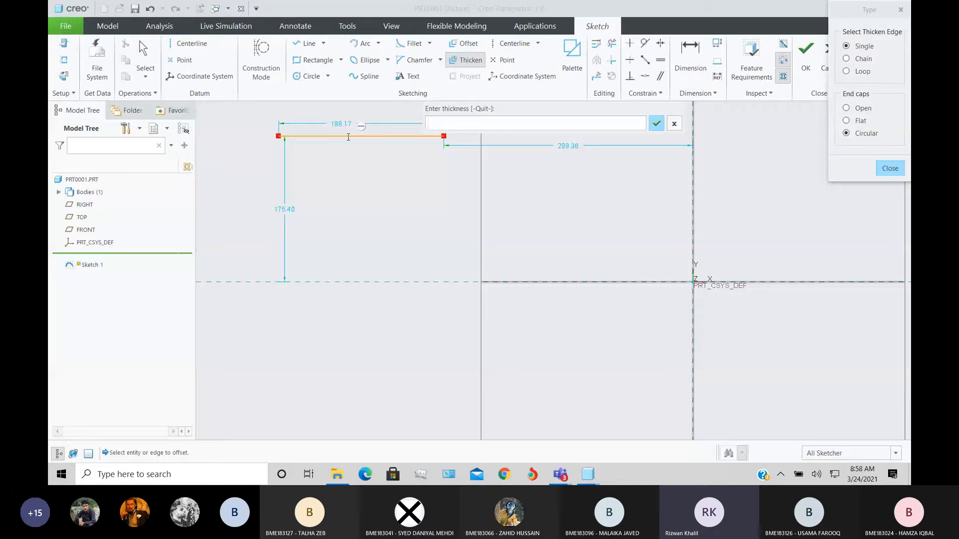
pyautogui.press('Return')
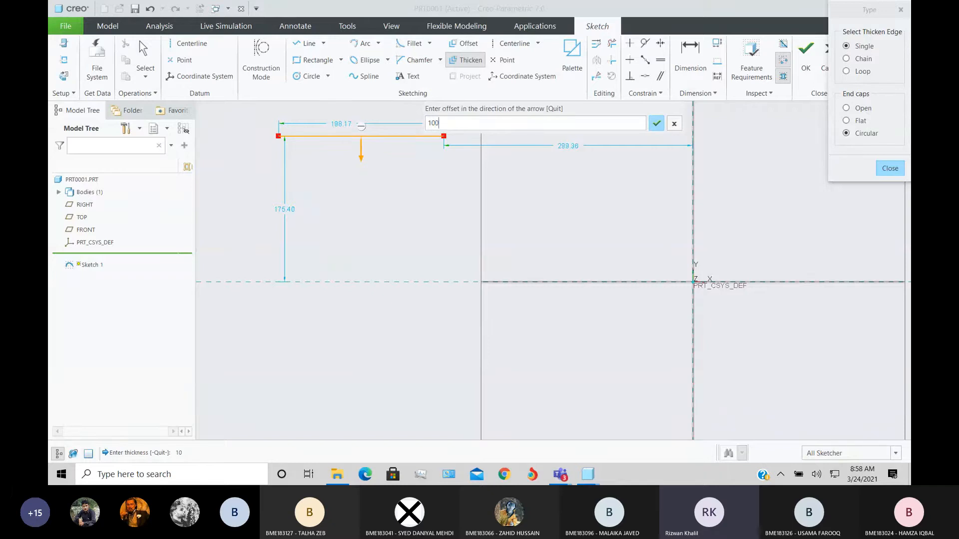
pyautogui.press('Return')
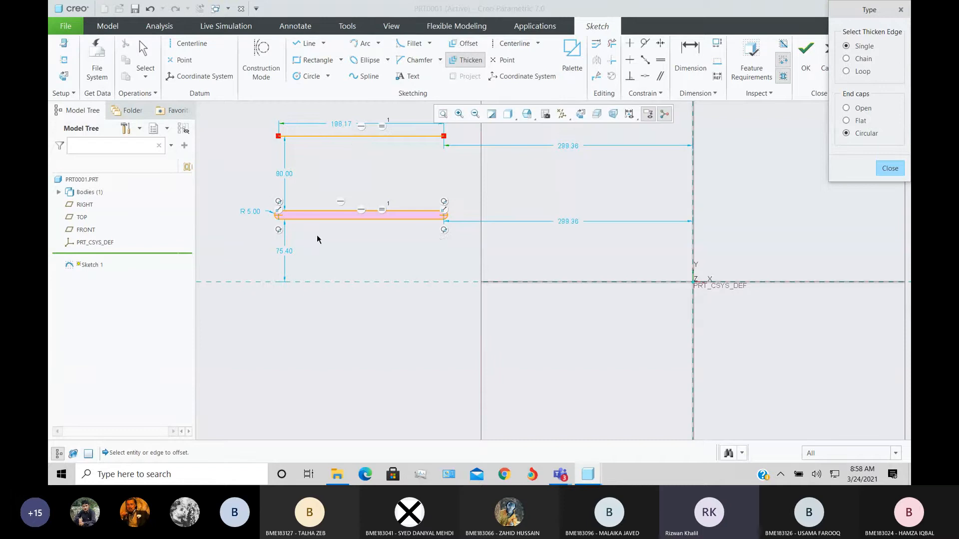
pyautogui.scroll(3, 283, 211)
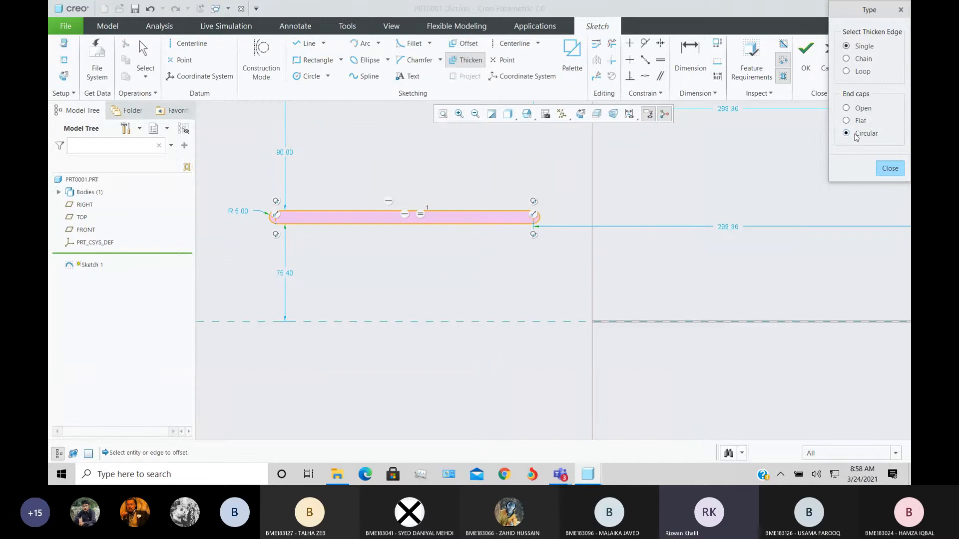
pyautogui.scroll(3, 275, 219)
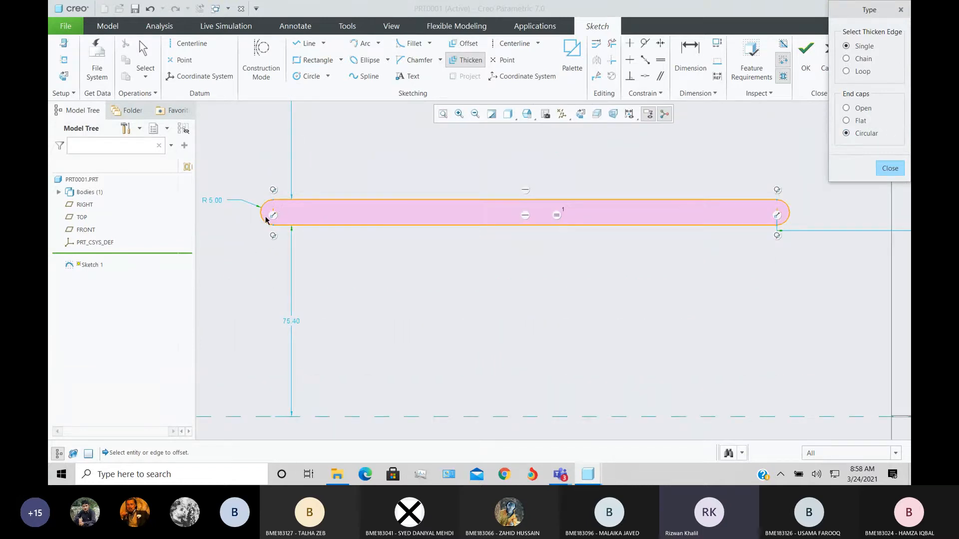
pyautogui.scroll(-1, 765, 214)
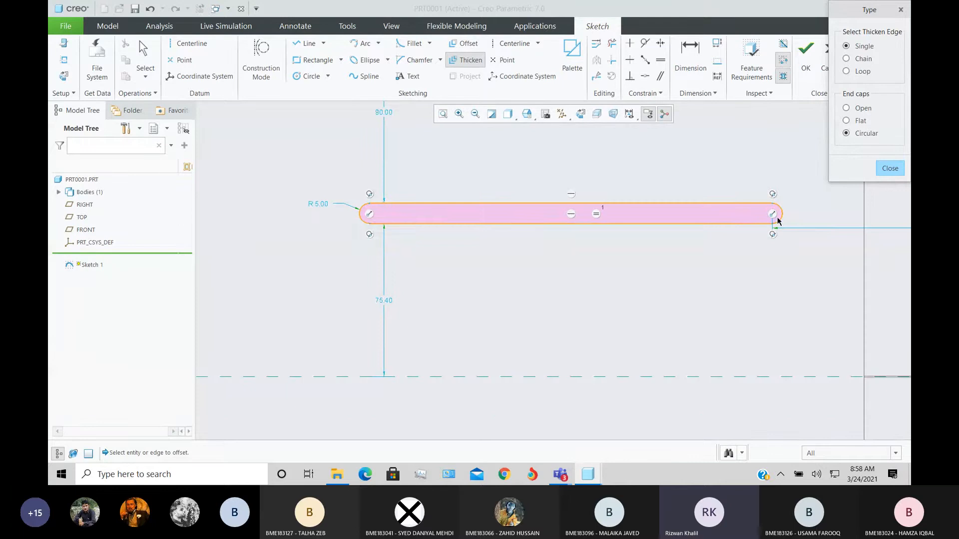
pyautogui.scroll(-1, 772, 224)
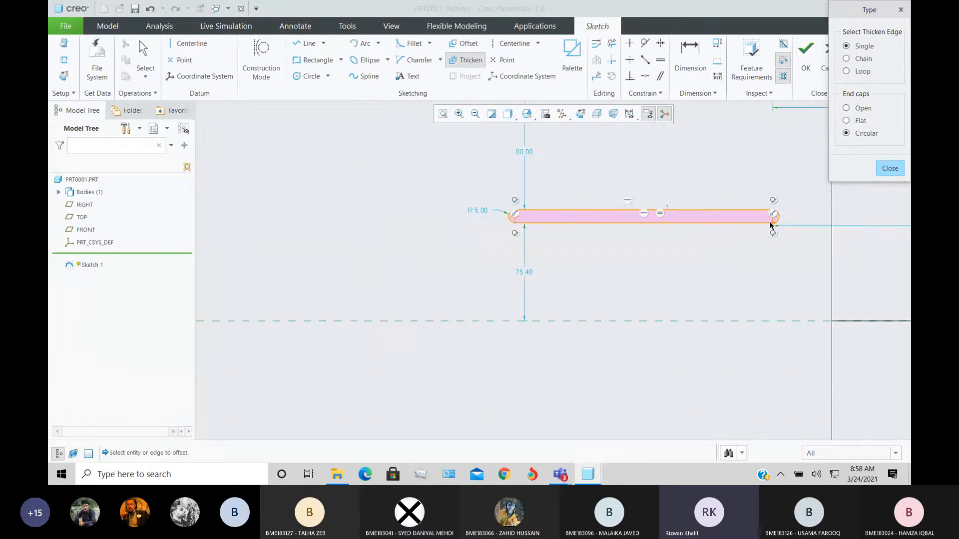
pyautogui.scroll(-1, 771, 225)
pyautogui.click(63, 76)
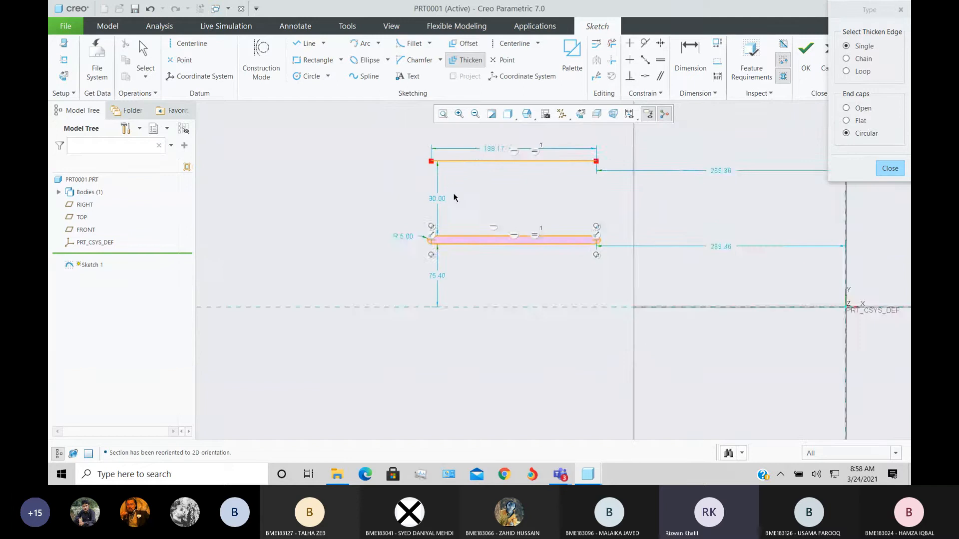
pyautogui.scroll(1, 555, 150)
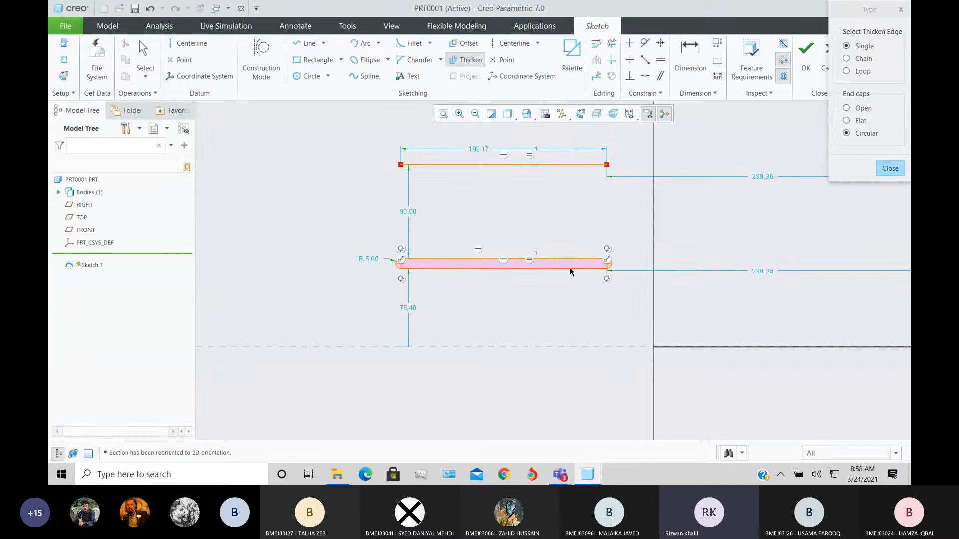
# End the Thicken command and delete the round-ended profile below the original line.
pyautogui.middleClick(627, 259)
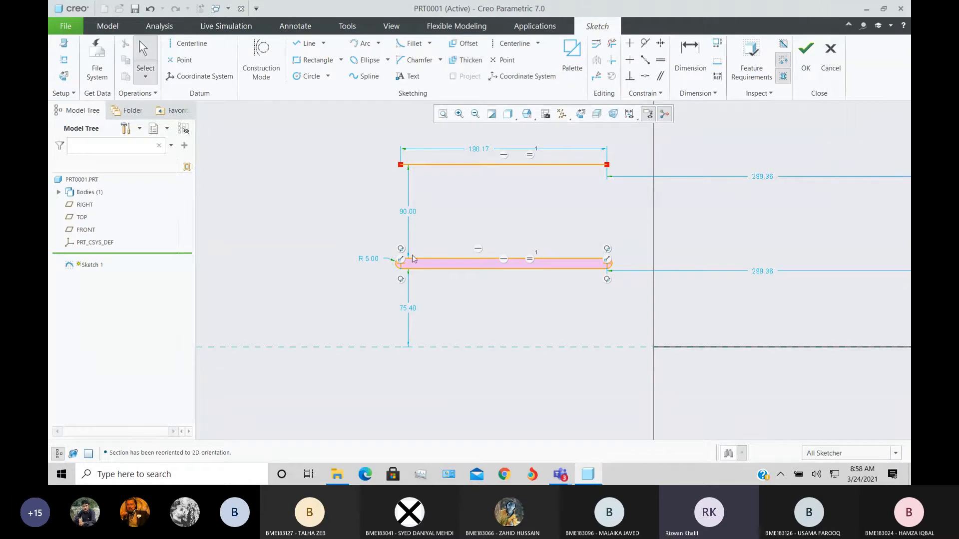
pyautogui.moveTo(355, 237); pyautogui.dragTo(636, 290)
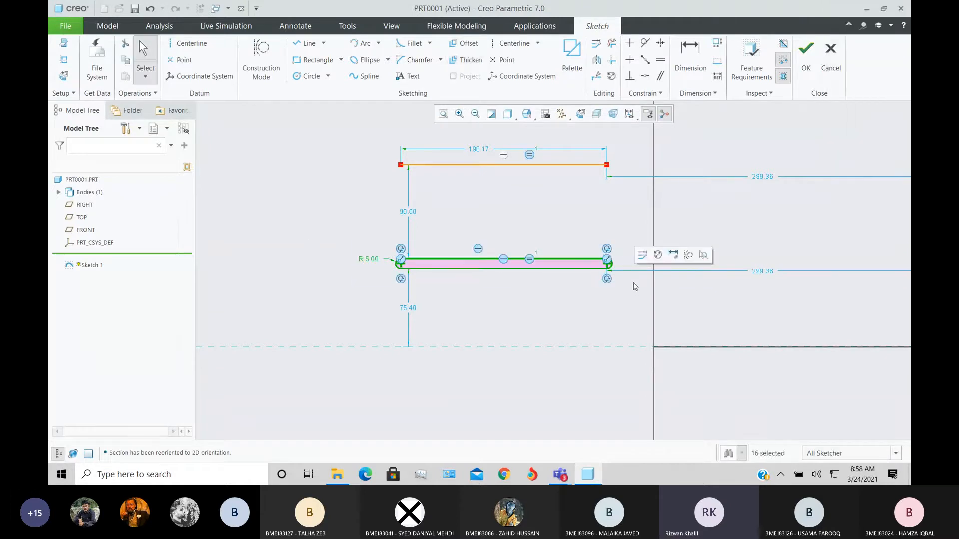
pyautogui.press('Delete')
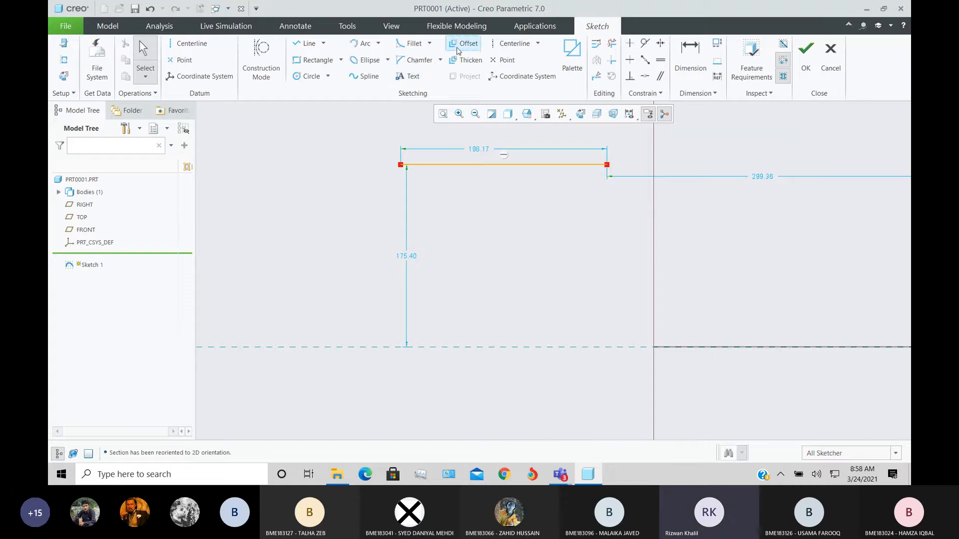
# Leave the Thicken command and delete the horizontal line from the sketch.
pyautogui.click(465, 60)
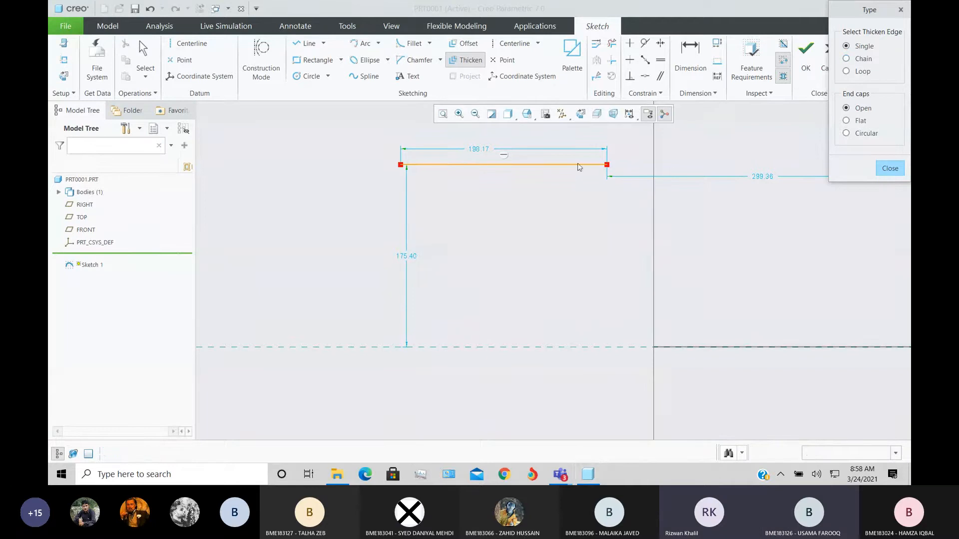
pyautogui.middleClick(674, 174)
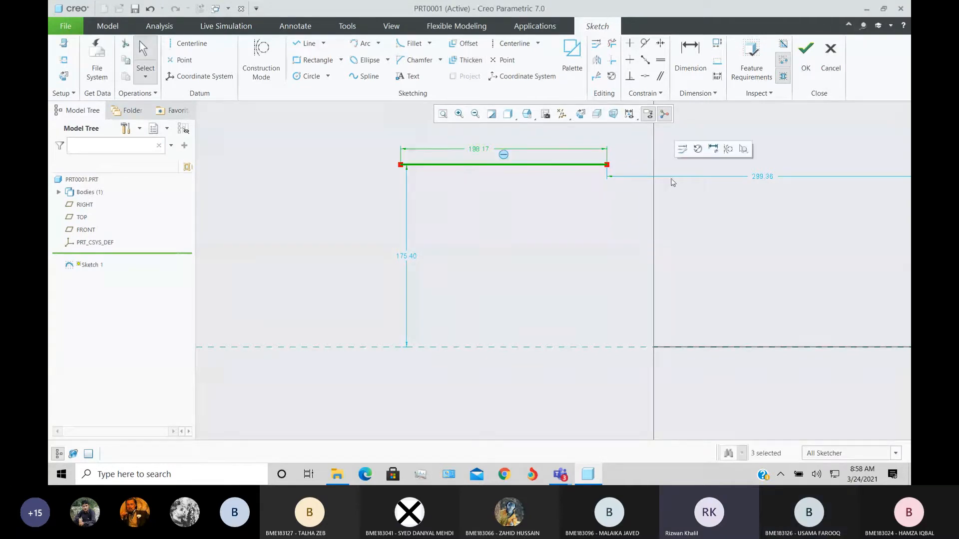
pyautogui.press('Delete')
# Sketch a rectangle about 237 wide and 66 high above the horizontal reference, left of the vertical reference.
pyautogui.click(300, 60)
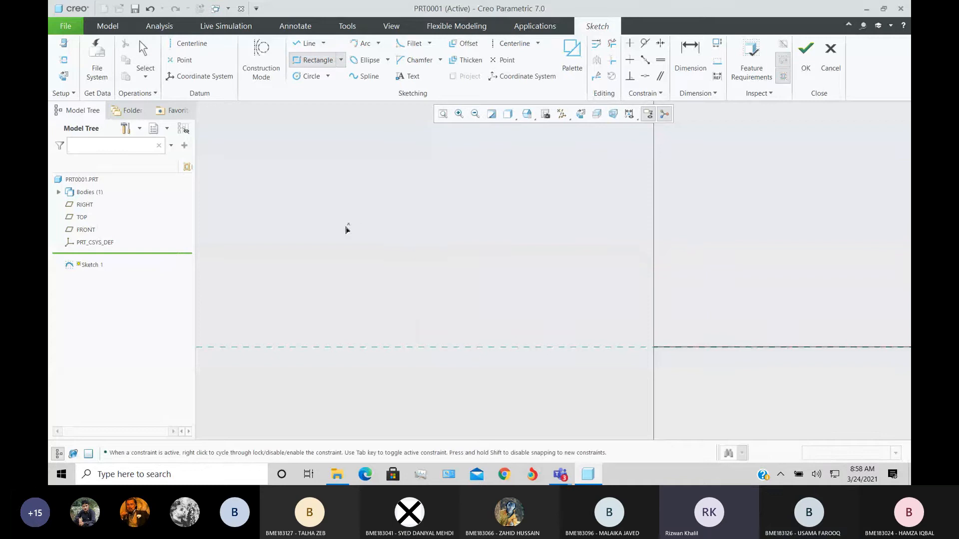
pyautogui.click(287, 260)
pyautogui.click(534, 191)
pyautogui.middleClick(603, 209)
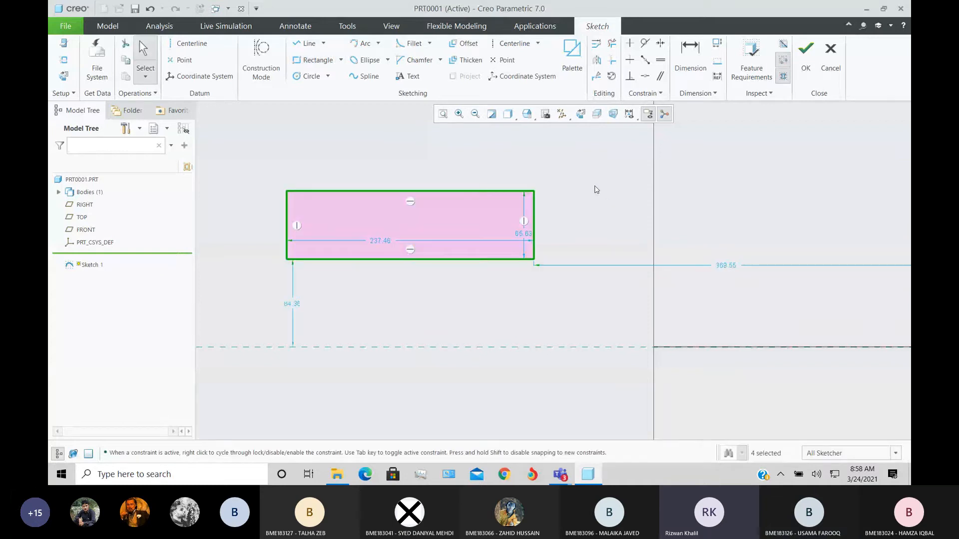
# Start Thicken with the Chain option and open end caps, choosing the chain of the rectangle's left, bottom and right edges.
pyautogui.click(466, 60)
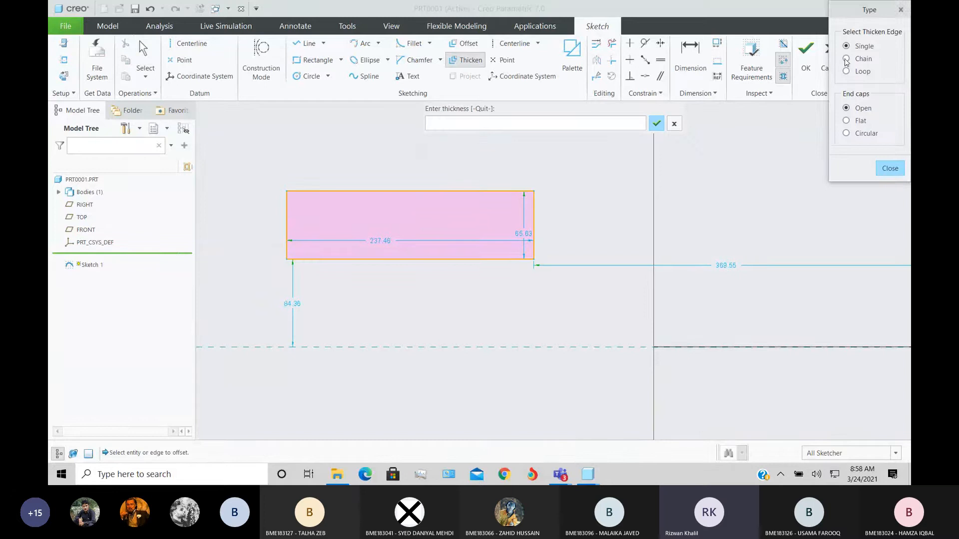
pyautogui.click(673, 125)
pyautogui.click(848, 59)
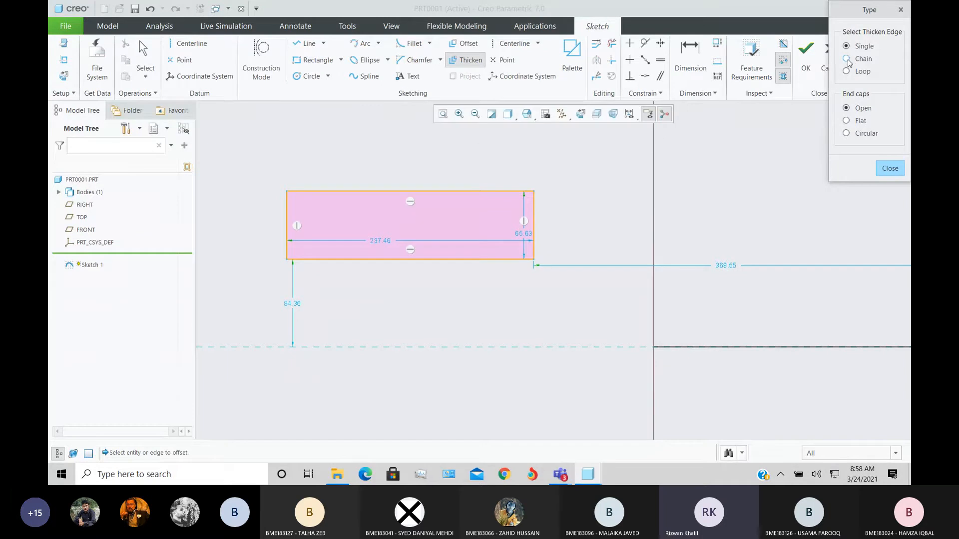
pyautogui.click(287, 217)
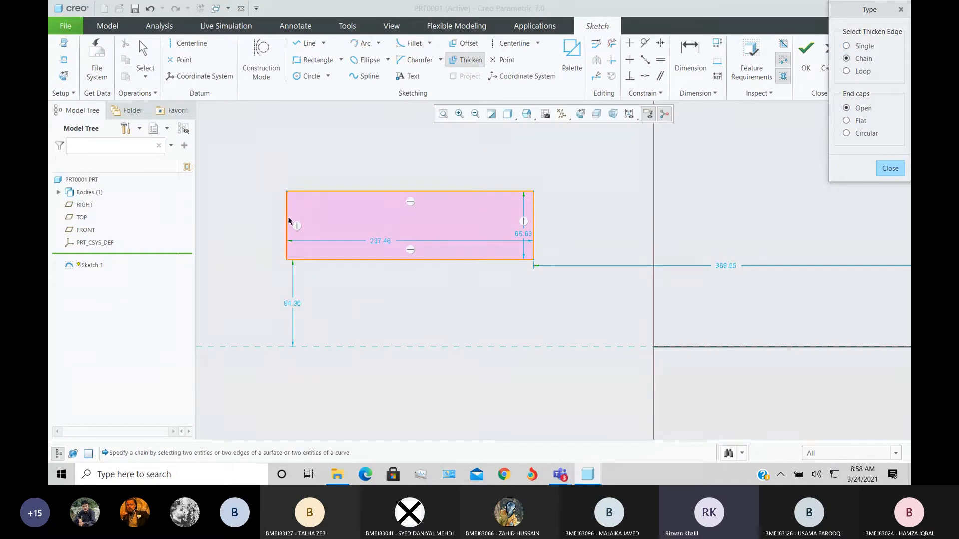
pyautogui.click(538, 219)
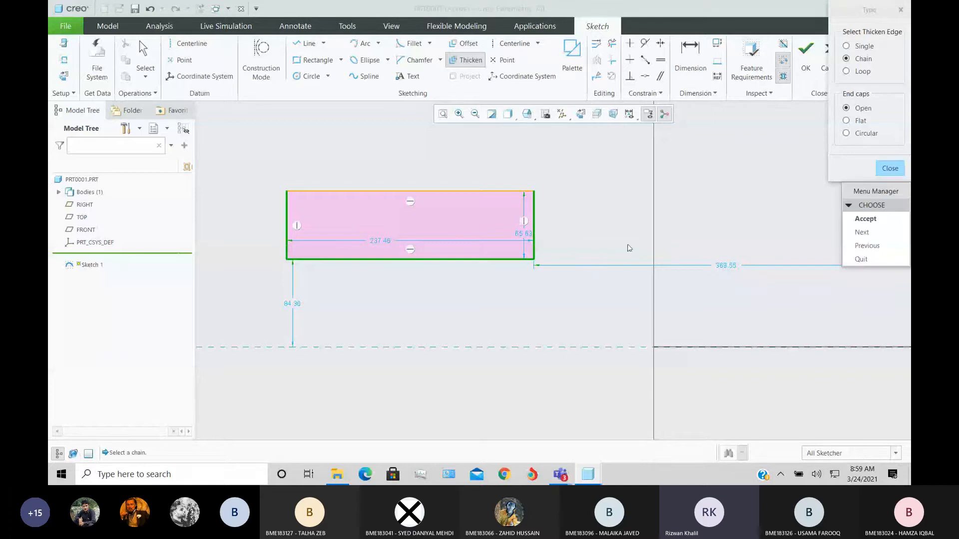
pyautogui.click(867, 245)
pyautogui.click(874, 237)
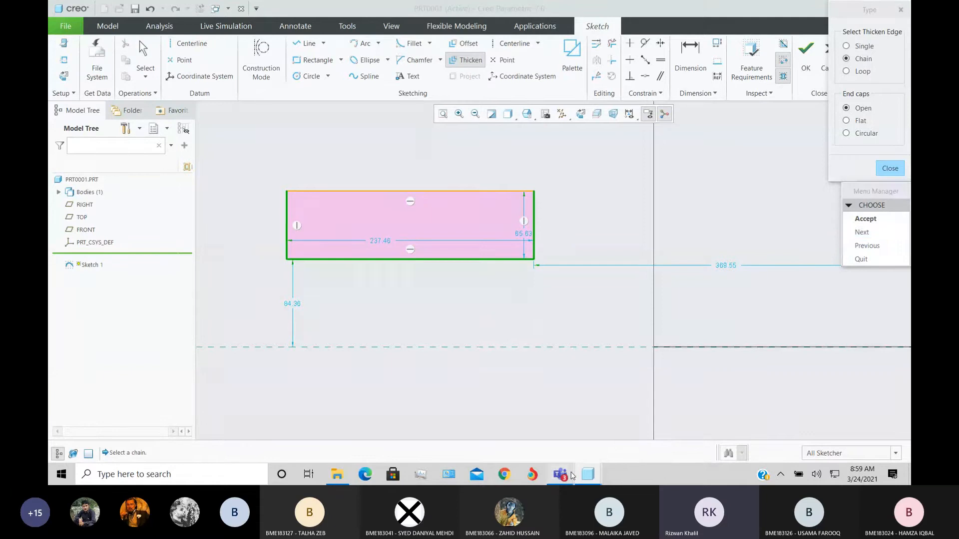
# Switch to the Teams meeting, admit the participant waiting in the lobby, and return to Creo Parametric.
pyautogui.moveTo(560, 474)
pyautogui.click(641, 411)
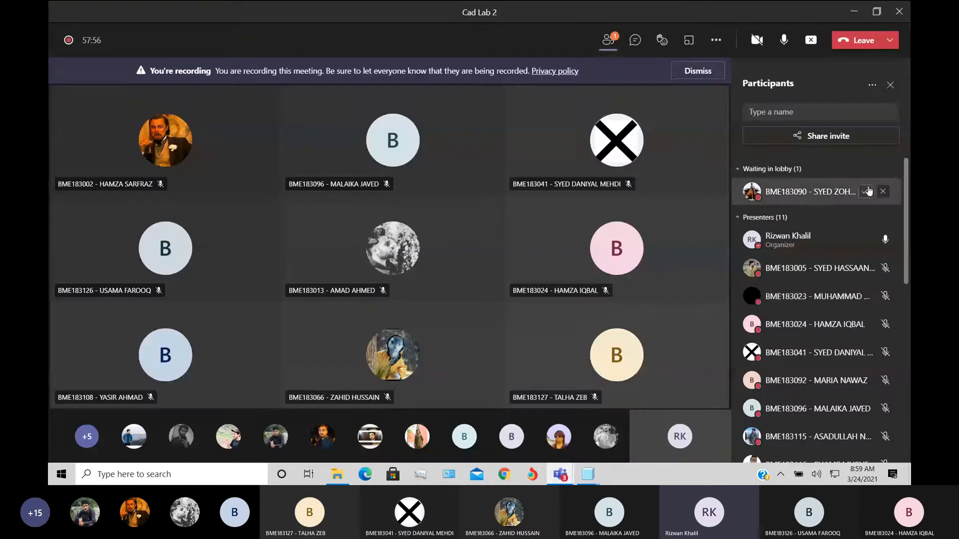
pyautogui.click(865, 191)
pyautogui.moveTo(588, 474)
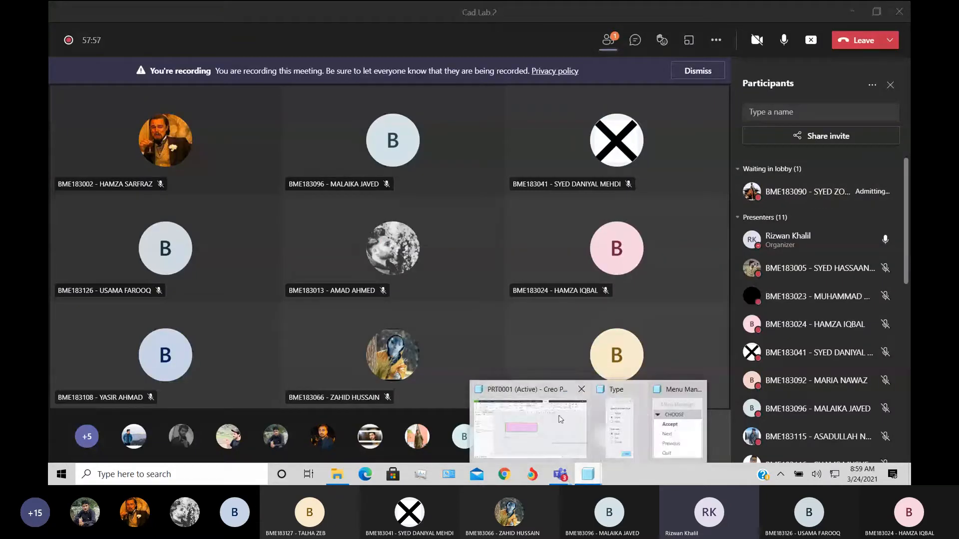
pyautogui.click(532, 419)
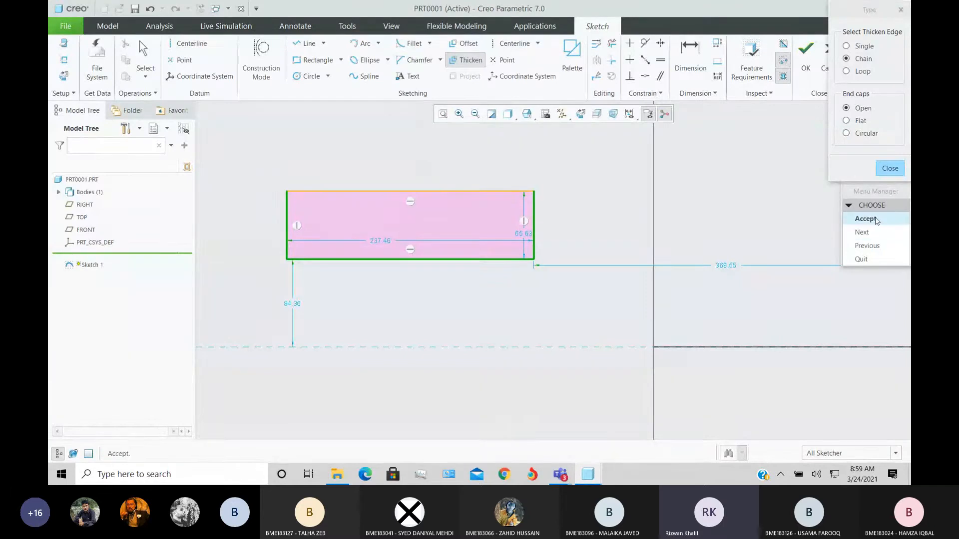
# Accept the three-edge chain, thicken it by 10 with an offset of 100, inspect the open-ended U profile, and close the Thicken options.
pyautogui.click(865, 219)
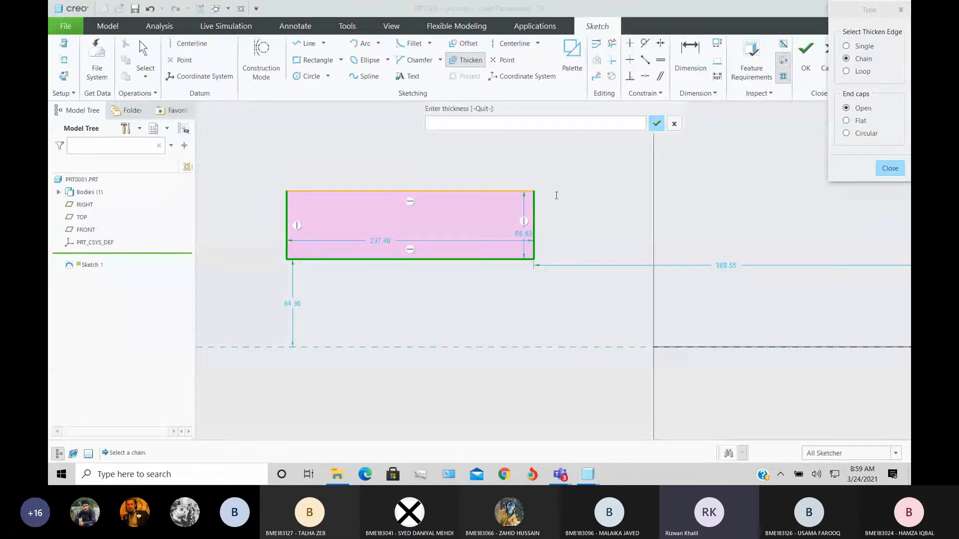
pyautogui.write('10')
pyautogui.press('Return')
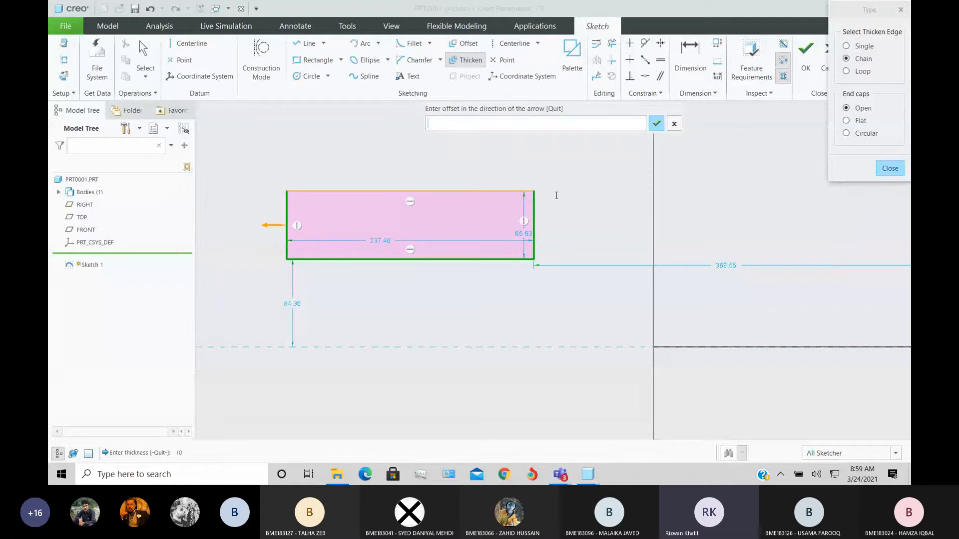
pyautogui.press('Return')
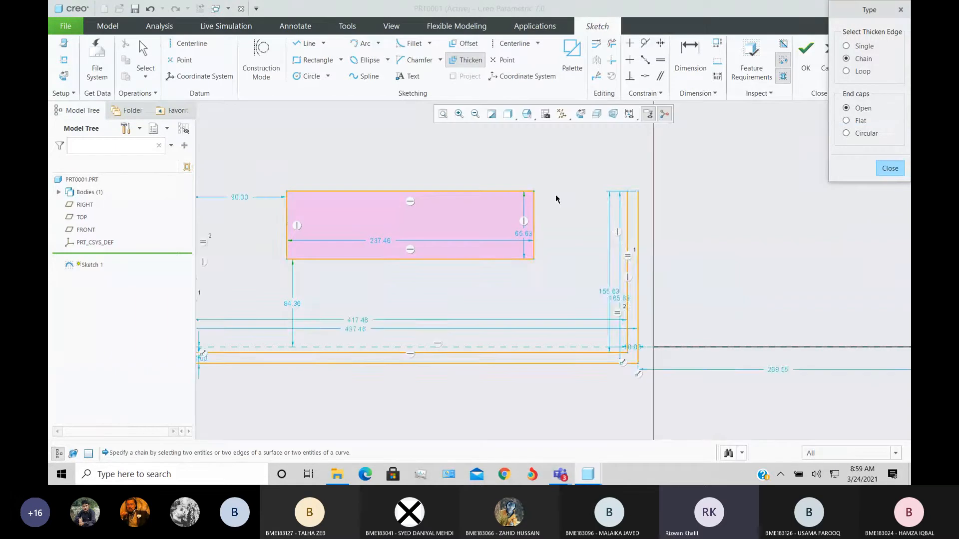
pyautogui.scroll(-3, 549, 235)
pyautogui.scroll(2, 524, 316)
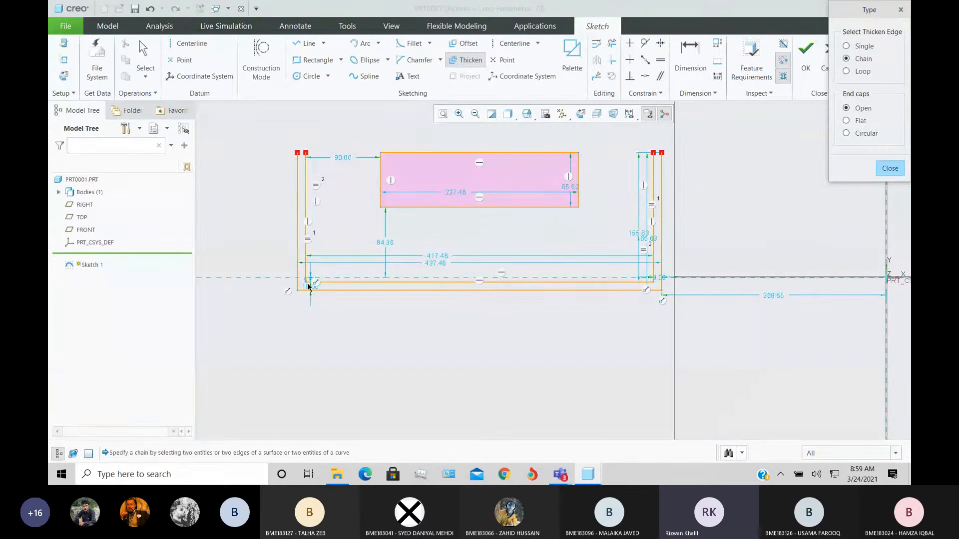
pyautogui.scroll(3, 310, 291)
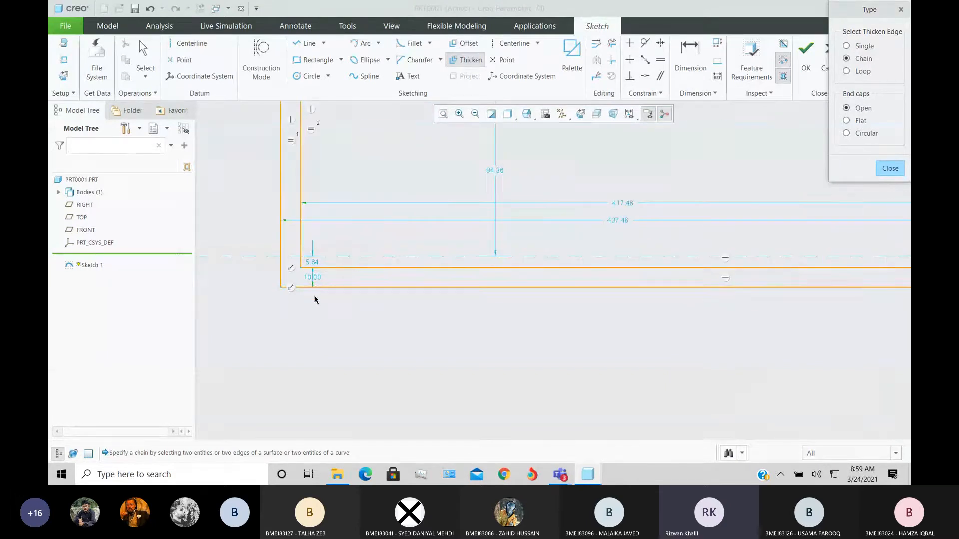
pyautogui.scroll(-2, 315, 300)
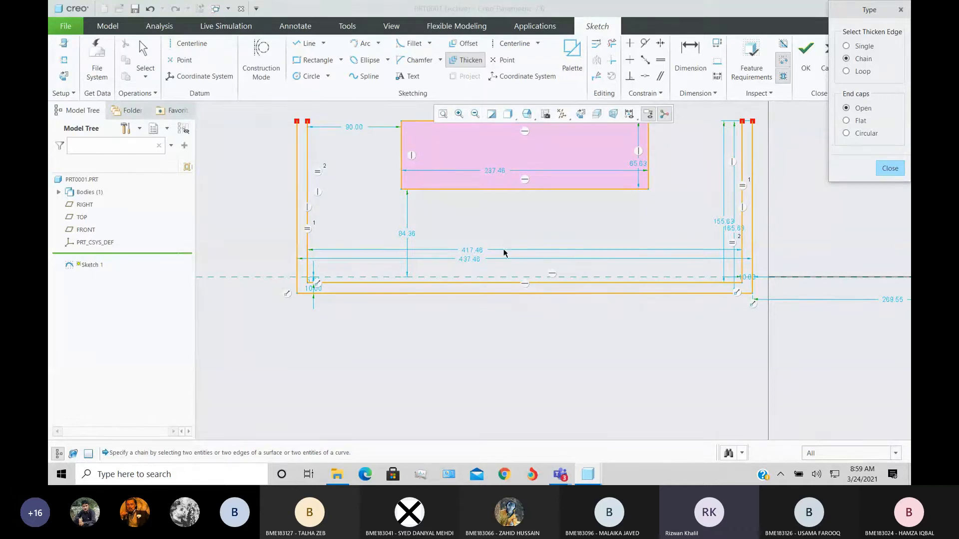
pyautogui.scroll(-1, 500, 256)
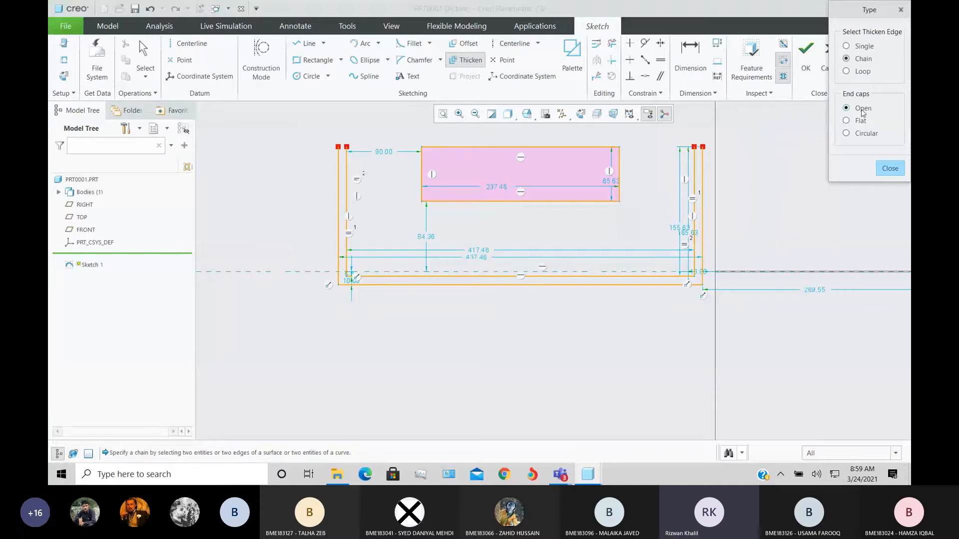
pyautogui.click(883, 170)
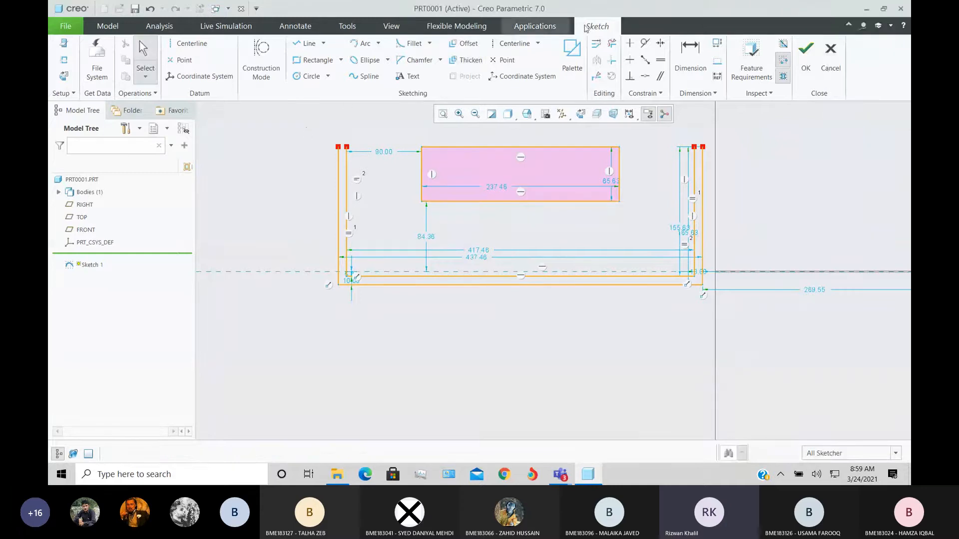
# Remove all segments of the open-ended U profile with Delete Segment, keeping only the rectangle.
pyautogui.click(612, 43)
pyautogui.moveTo(310, 181)
pyautogui.mouseDown()
pyautogui.moveTo(402, 233)
pyautogui.moveTo(717, 189)
pyautogui.moveTo(702, 215)
pyautogui.mouseUp()
pyautogui.scroll(1, 330, 296)
pyautogui.scroll(1, 330, 295)
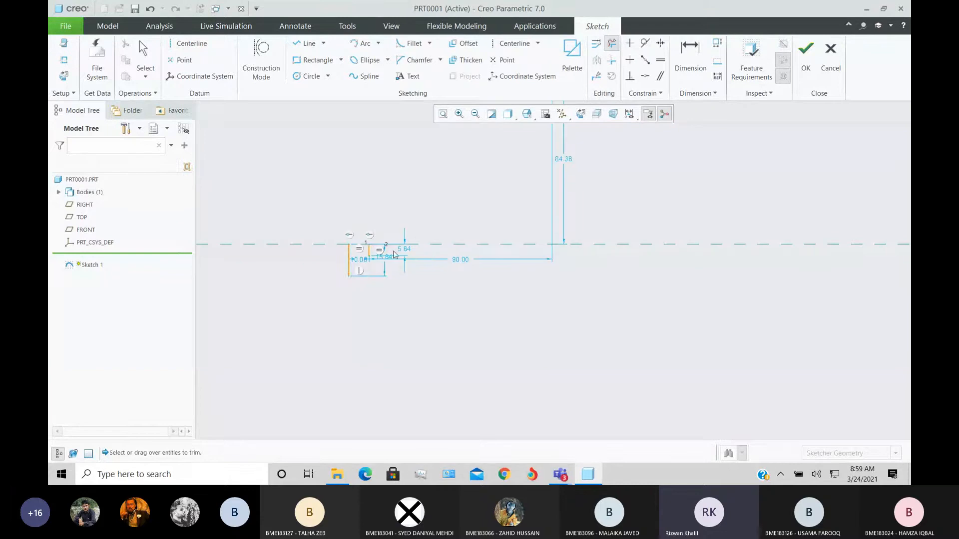
pyautogui.moveTo(394, 251); pyautogui.dragTo(335, 265)
pyautogui.scroll(-1, 353, 269)
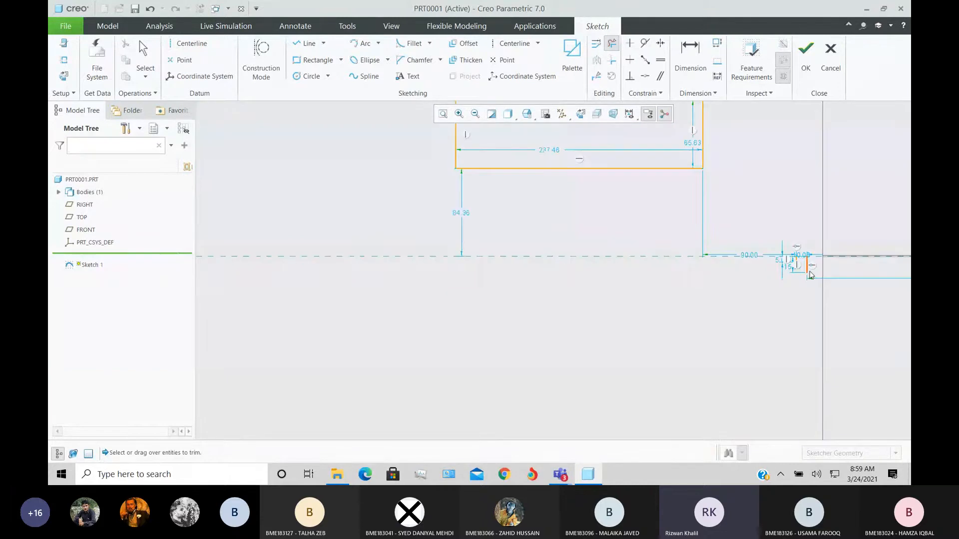
pyautogui.moveTo(810, 275); pyautogui.dragTo(788, 262)
pyautogui.scroll(-1, 617, 293)
pyautogui.middleClick(616, 294)
pyautogui.scroll(-2, 531, 292)
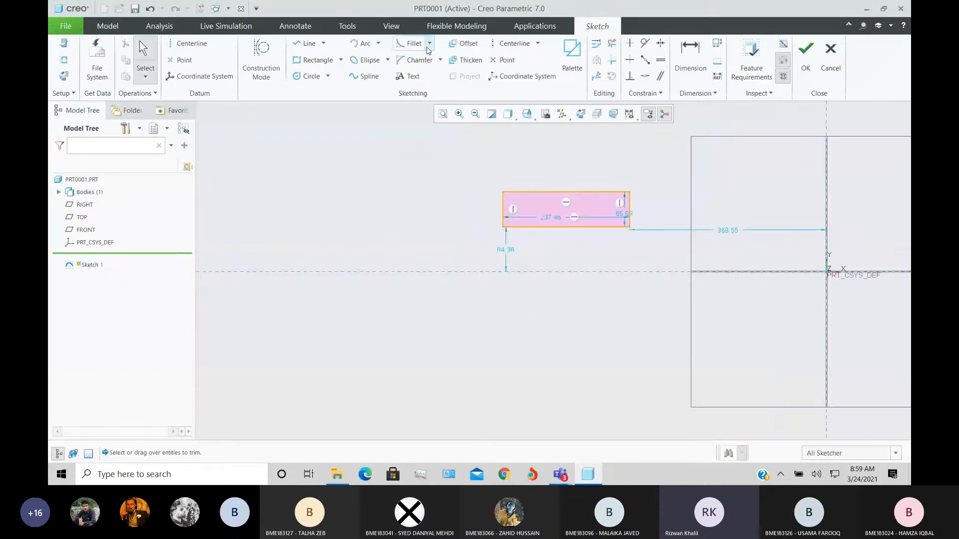
# Start Thicken with the Chain option and flat end caps, and accept the chain of the rectangle's left, bottom and right edges.
pyautogui.click(464, 60)
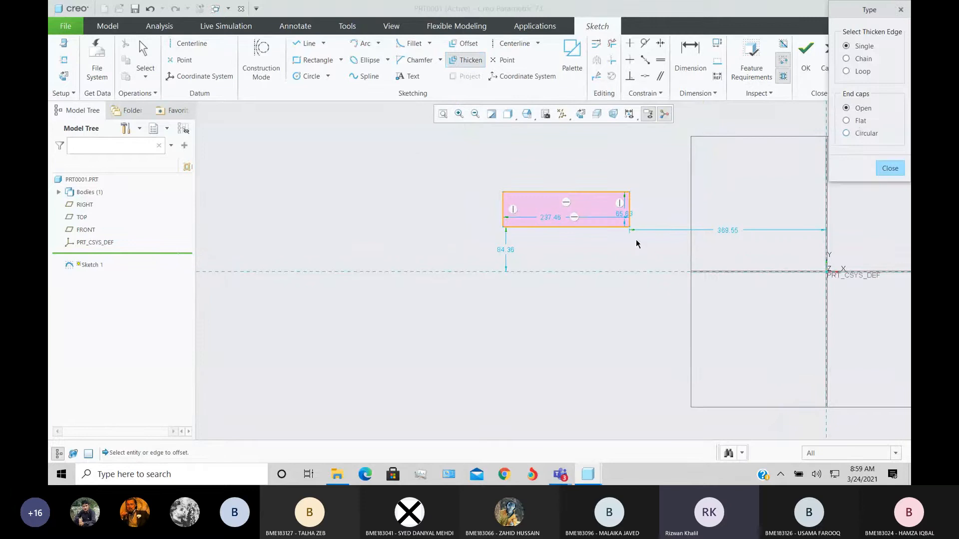
pyautogui.click(847, 58)
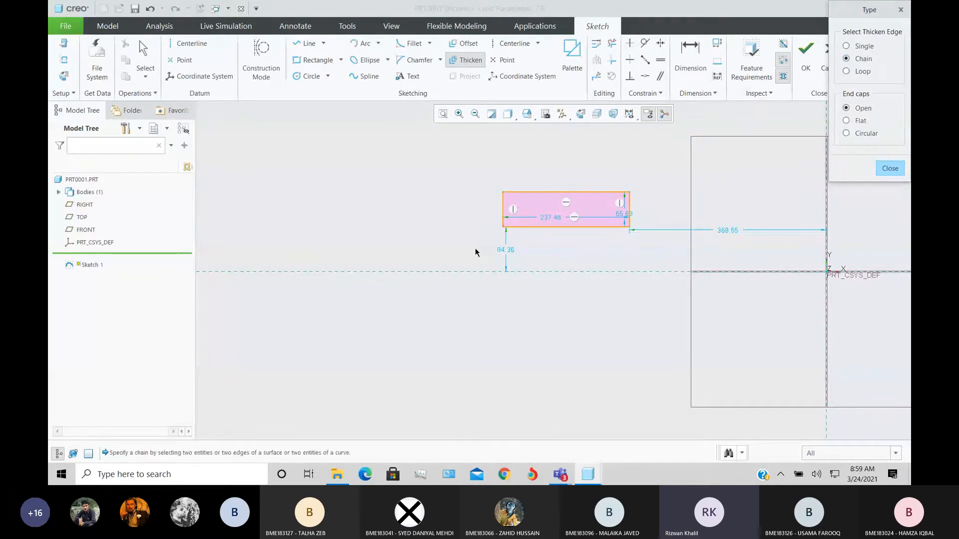
pyautogui.click(504, 206)
pyautogui.click(629, 209)
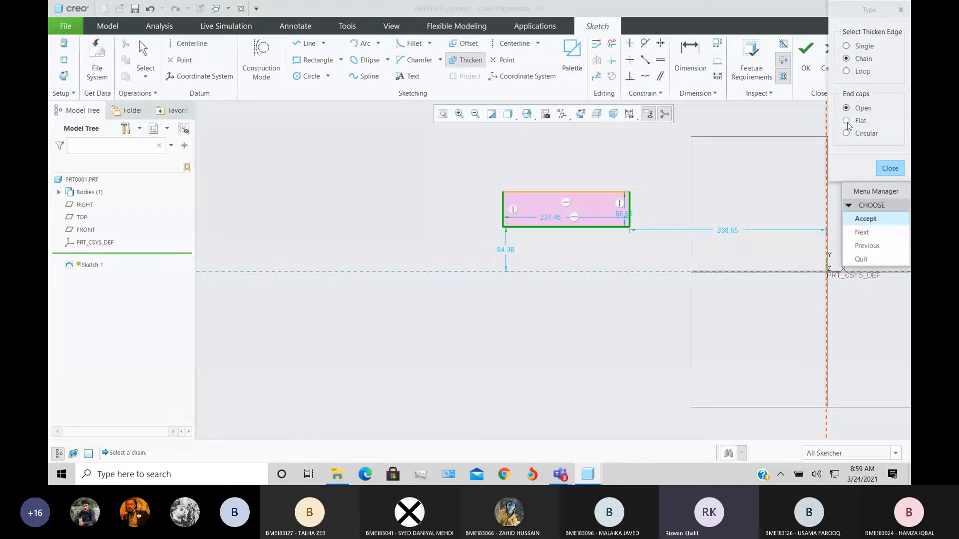
pyautogui.click(847, 121)
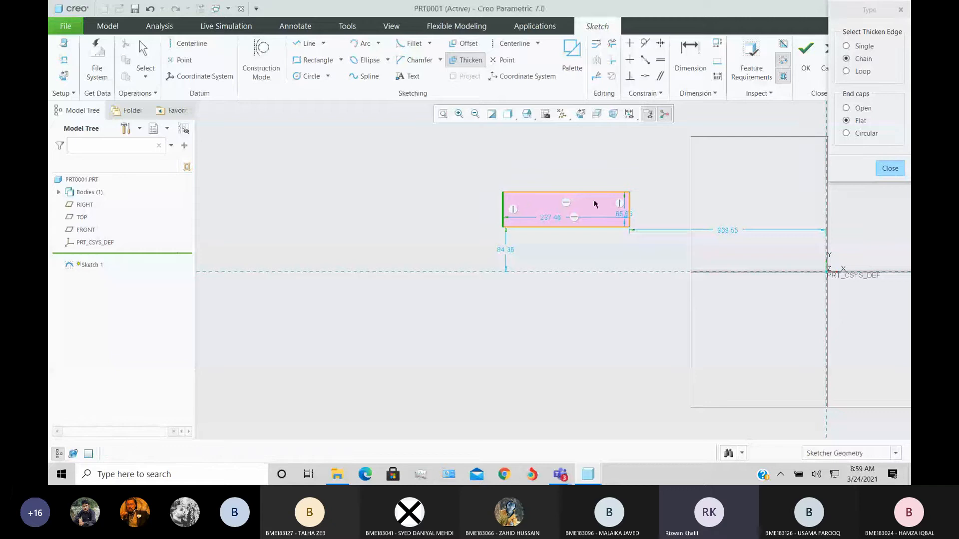
pyautogui.click(628, 206)
pyautogui.click(865, 220)
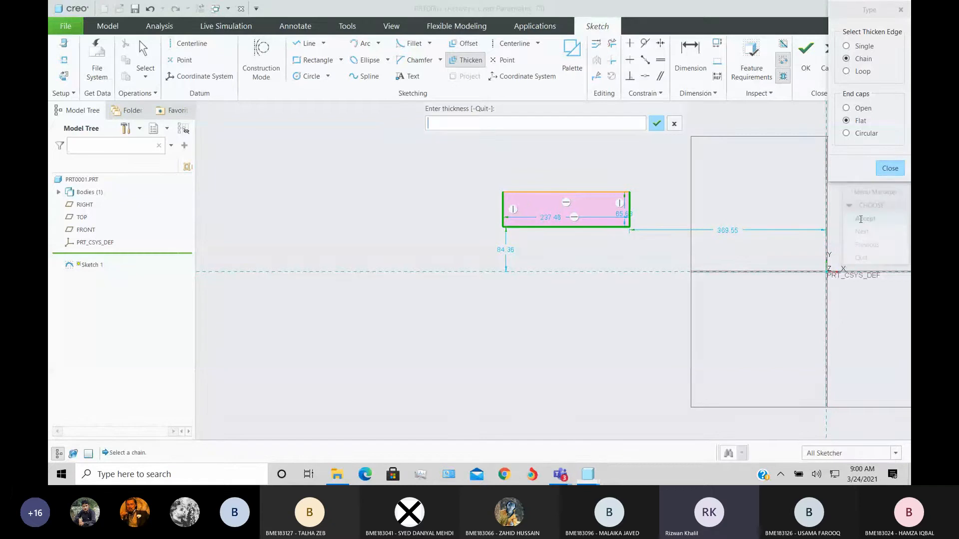
# Thicken the chain with a thickness of 10 and an offset of 100, and inspect the flat ends of the U profile.
pyautogui.write('10')
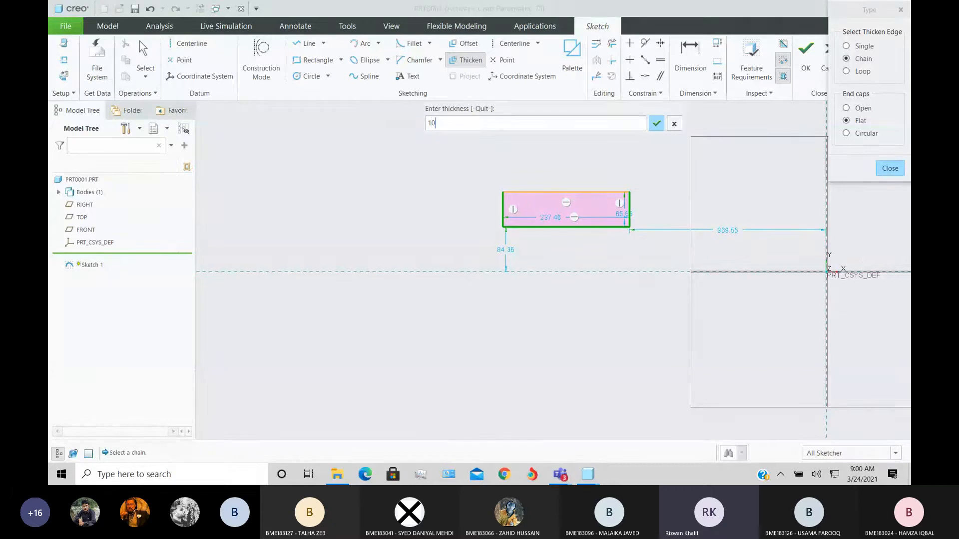
pyautogui.press('Return')
pyautogui.write('1')
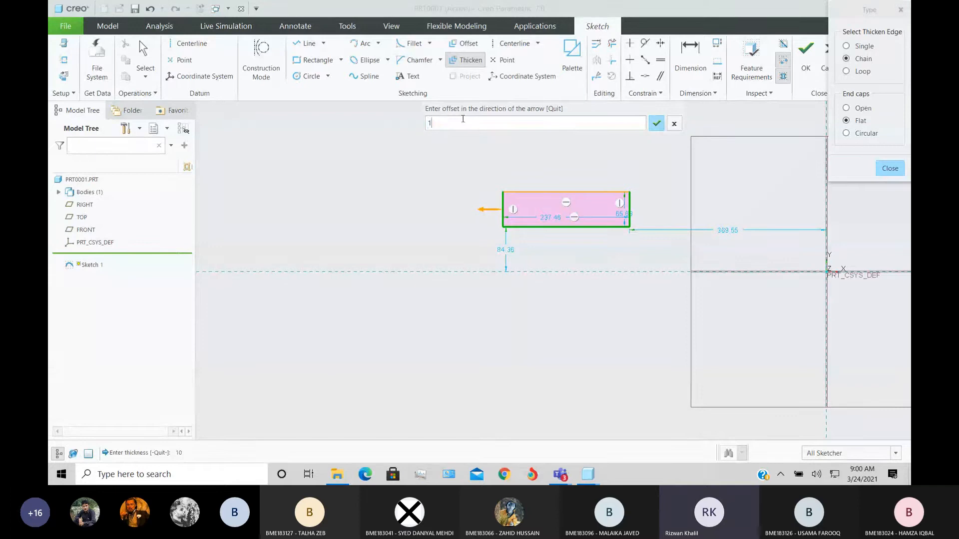
pyautogui.write('0.00')
pyautogui.press('Return')
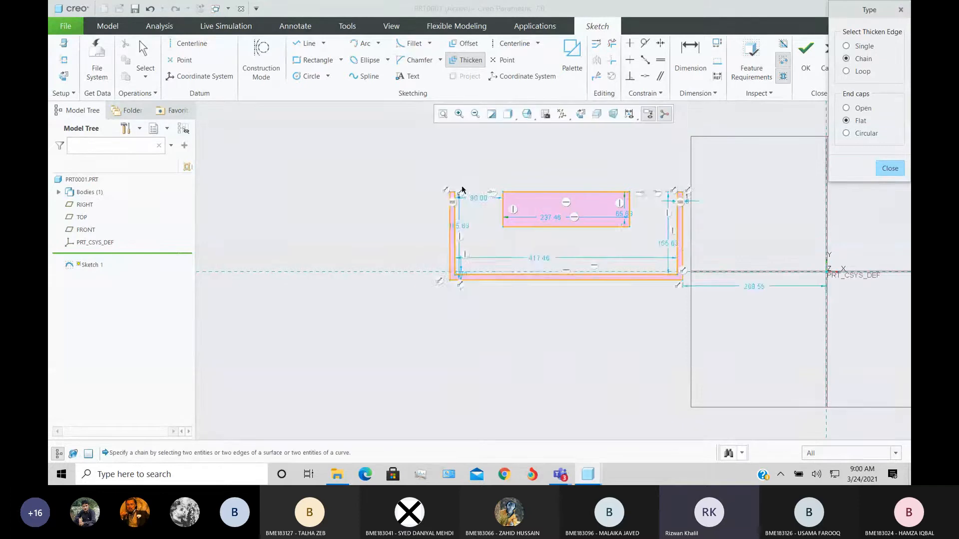
pyautogui.scroll(-2, 699, 210)
pyautogui.scroll(-5, 678, 175)
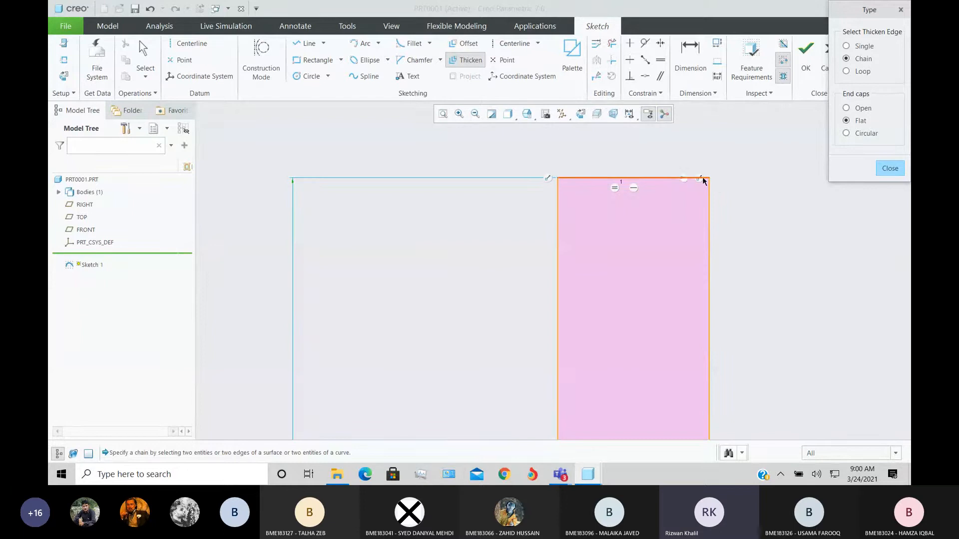
pyautogui.scroll(5, 701, 195)
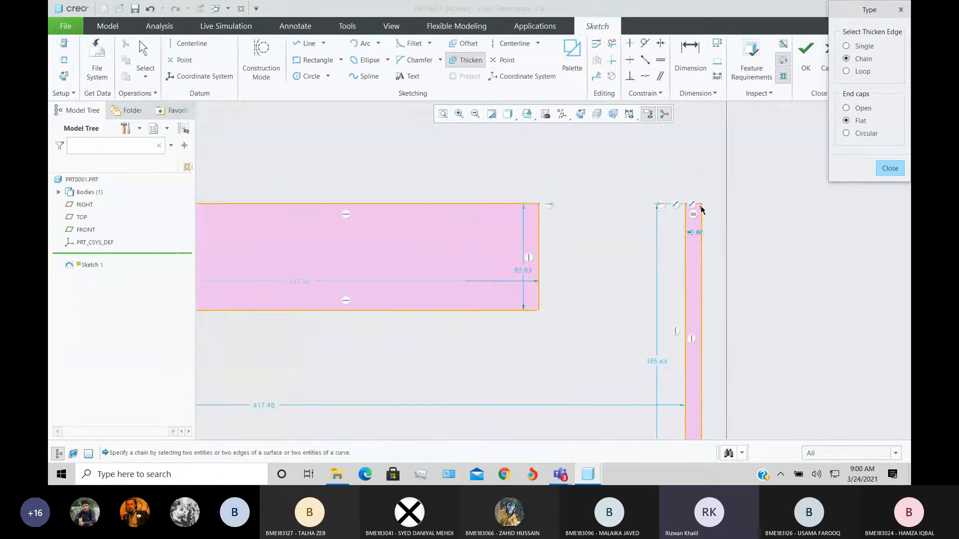
pyautogui.scroll(2, 769, 225)
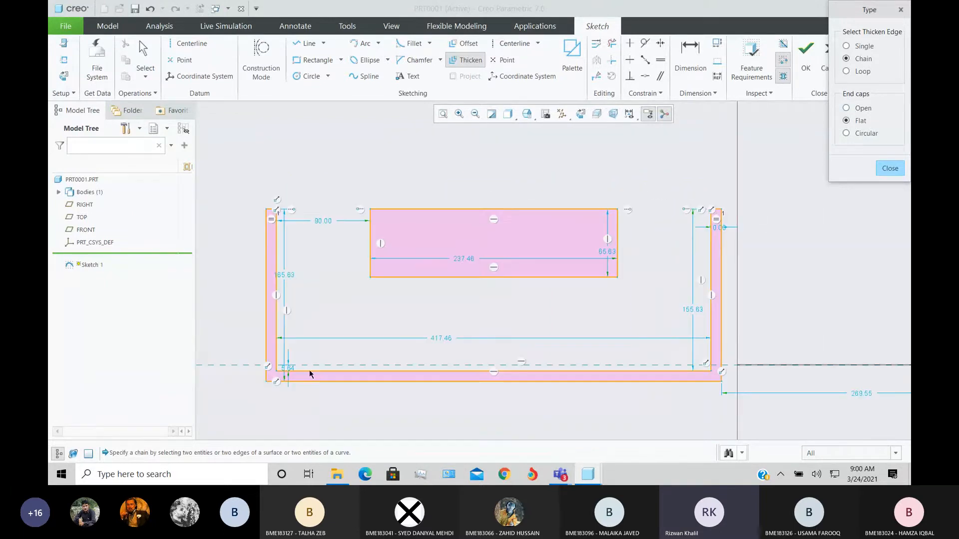
pyautogui.scroll(-2, 260, 231)
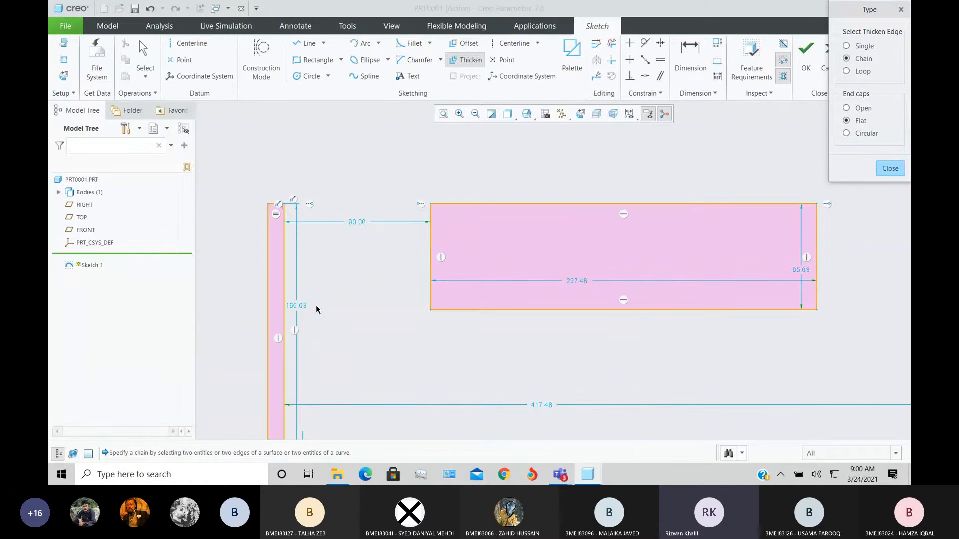
# Inspect the flat ends of the U profile and remove its long segments with Delete Segment, keeping the rectangle.
pyautogui.scroll(-3, 277, 194)
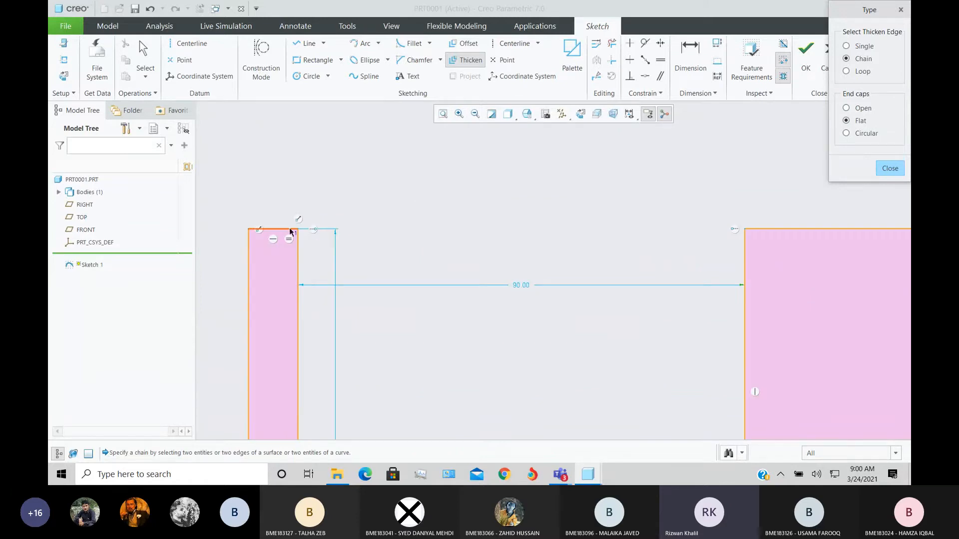
pyautogui.scroll(5, 290, 230)
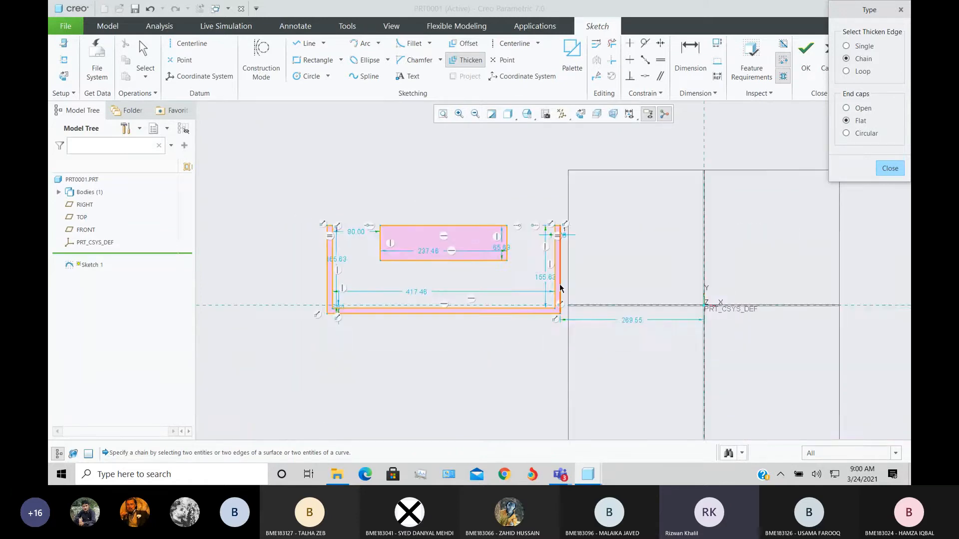
pyautogui.scroll(2, 559, 269)
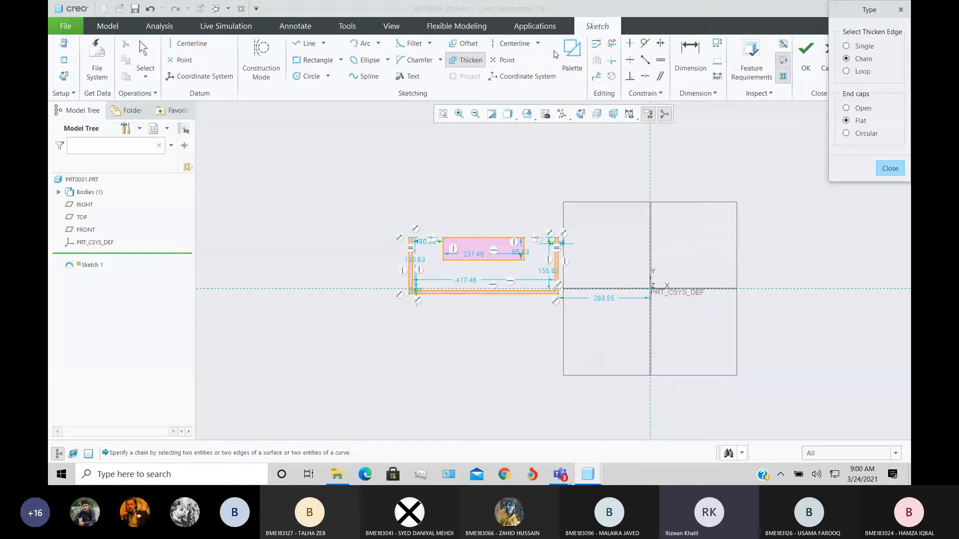
pyautogui.click(612, 44)
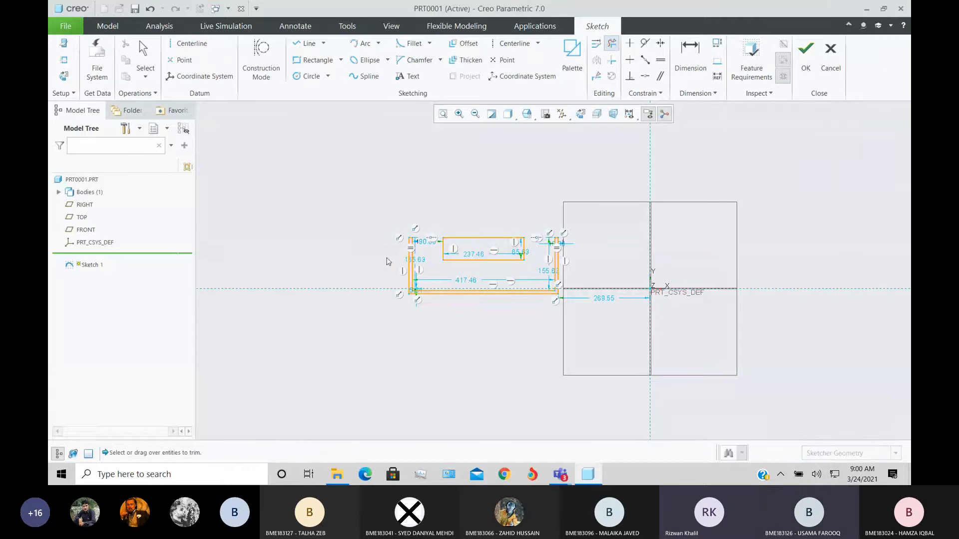
pyautogui.moveTo(388, 261)
pyautogui.mouseDown()
pyautogui.moveTo(414, 257)
pyautogui.moveTo(403, 278)
pyautogui.moveTo(484, 296)
pyautogui.moveTo(589, 270)
pyautogui.moveTo(547, 299)
pyautogui.mouseUp()
pyautogui.middleClick(443, 299)
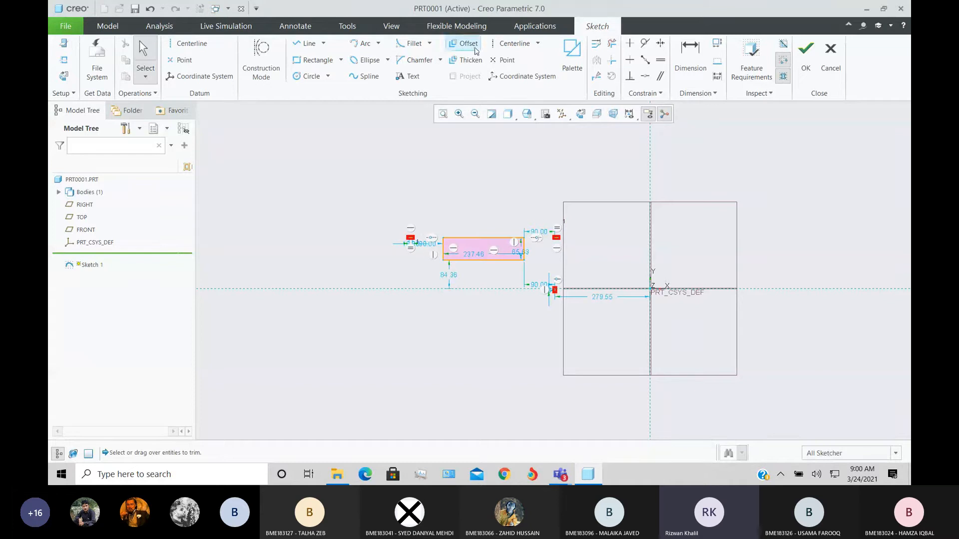
# Remove the leftover short segments of the U profile with Delete Segment so that only the rectangle remains.
pyautogui.click(612, 44)
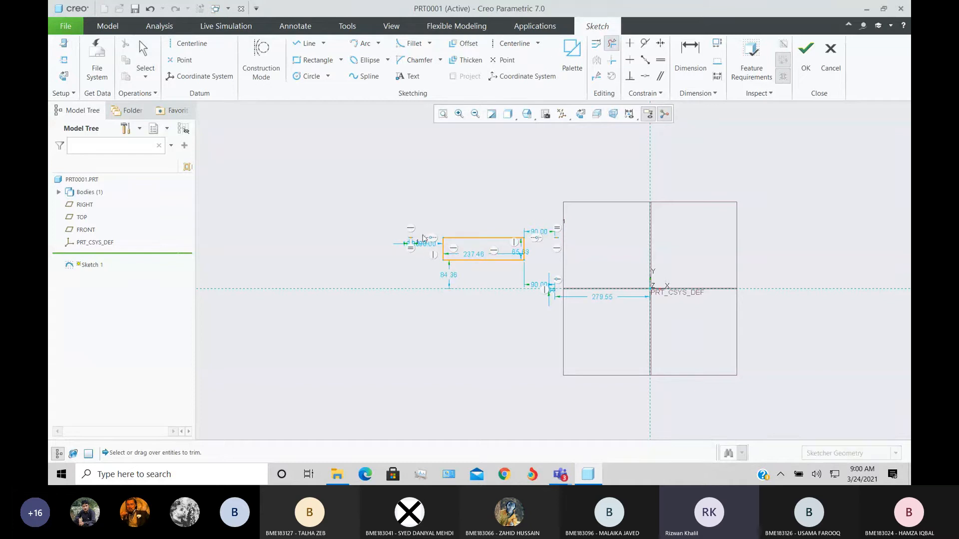
pyautogui.scroll(5, 712, 246)
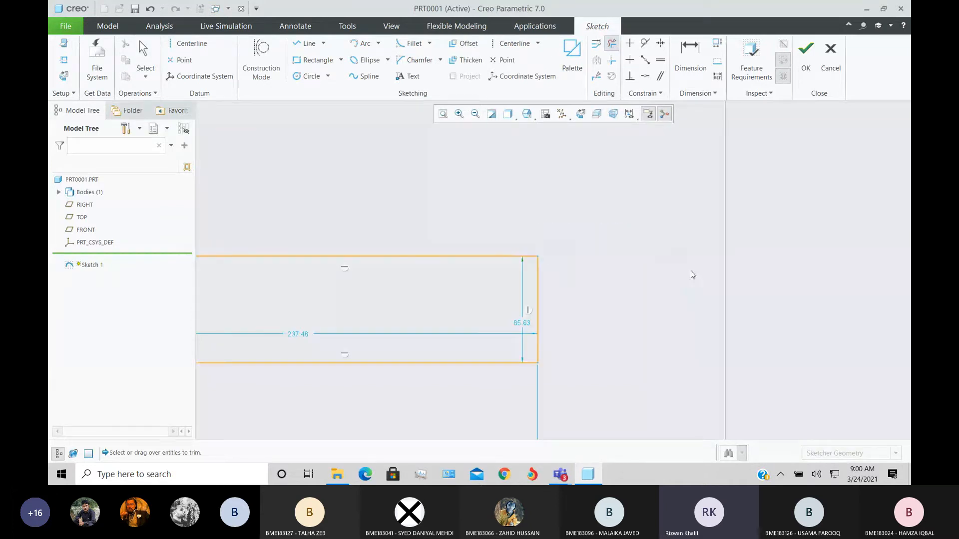
pyautogui.scroll(-2, 689, 272)
pyautogui.scroll(3, 690, 339)
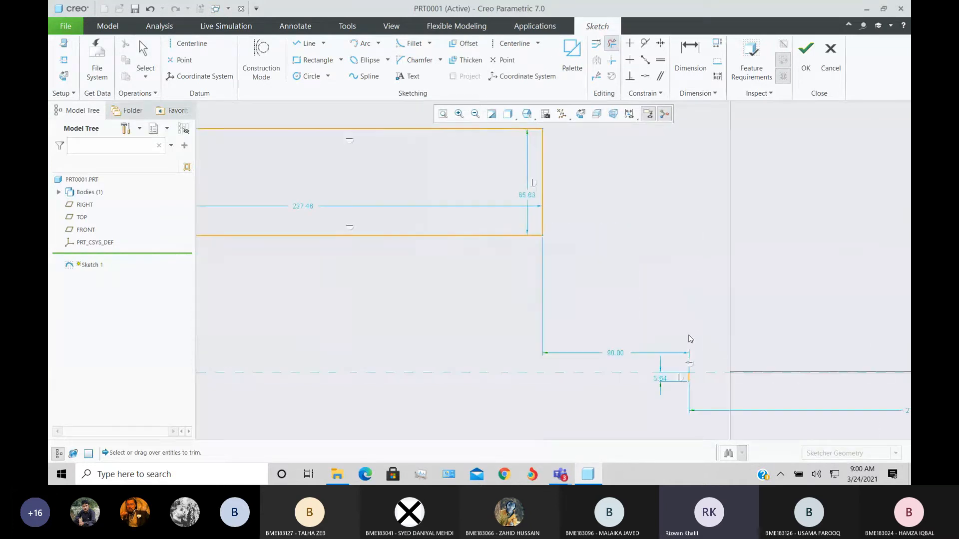
pyautogui.click(690, 379)
pyautogui.middleClick(674, 385)
pyautogui.scroll(3, 603, 348)
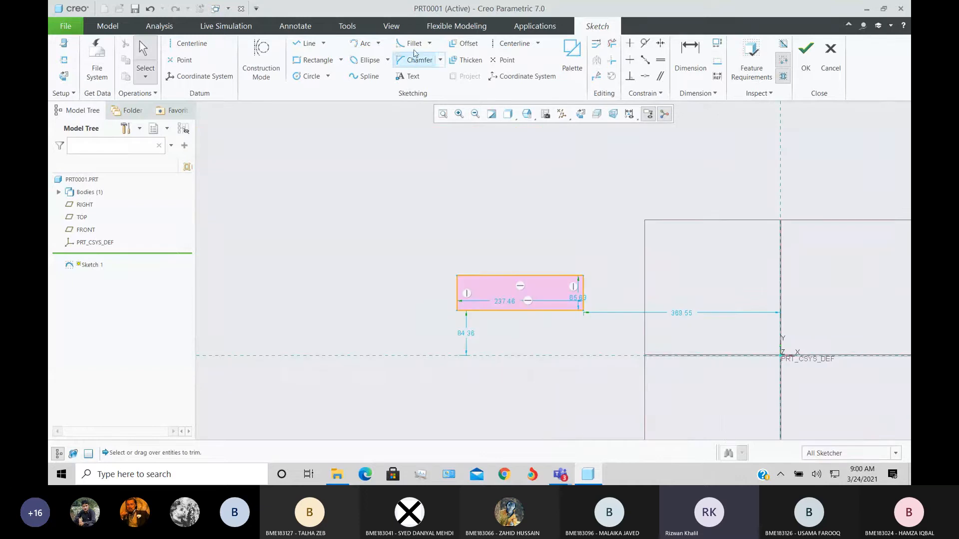
# Start Thicken with the Chain option and flat end caps, and accept the chain of the rectangle's left, top and right edges.
pyautogui.click(463, 62)
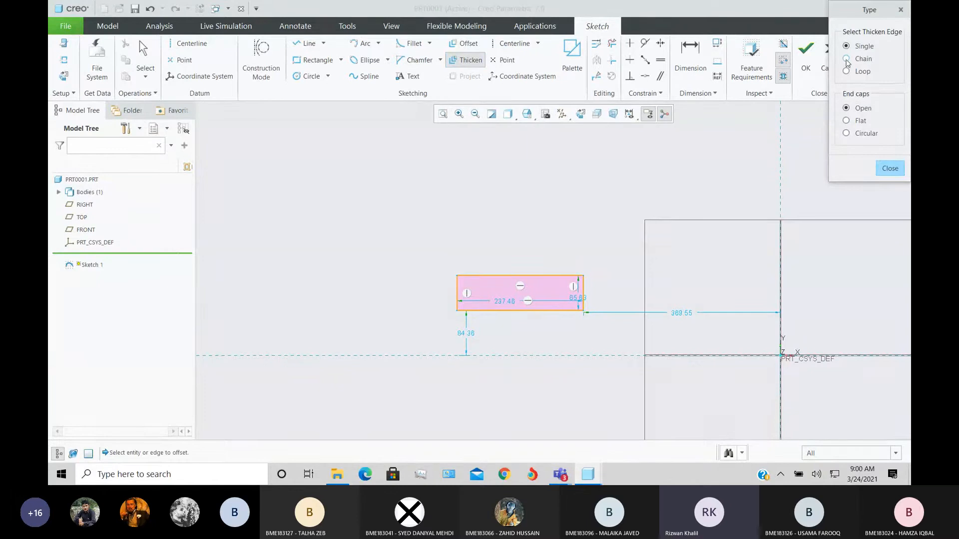
pyautogui.click(847, 60)
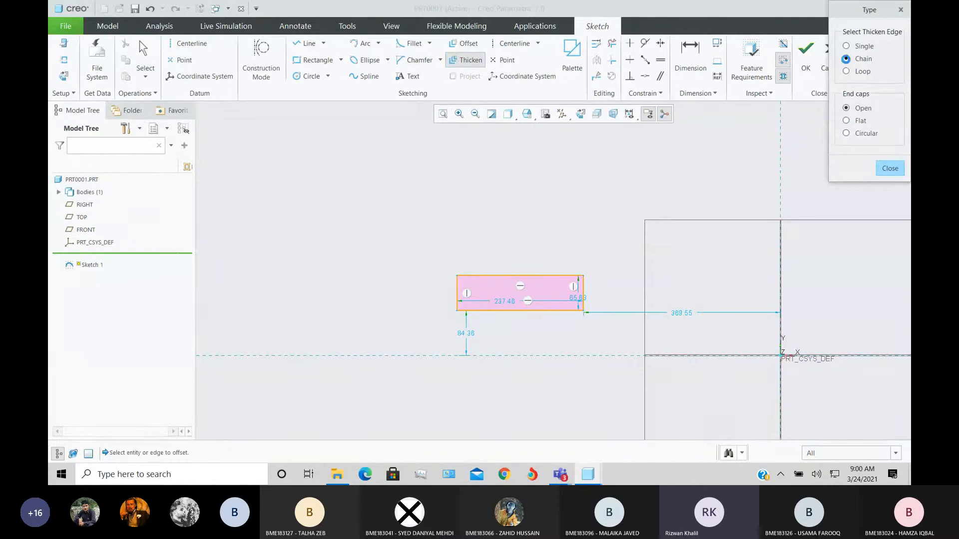
pyautogui.click(848, 122)
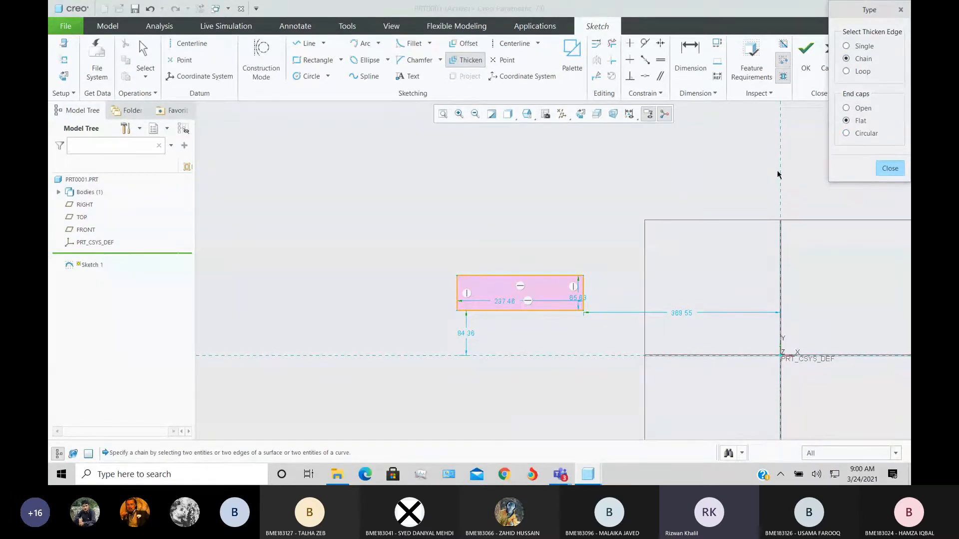
pyautogui.click(456, 289)
pyautogui.click(583, 286)
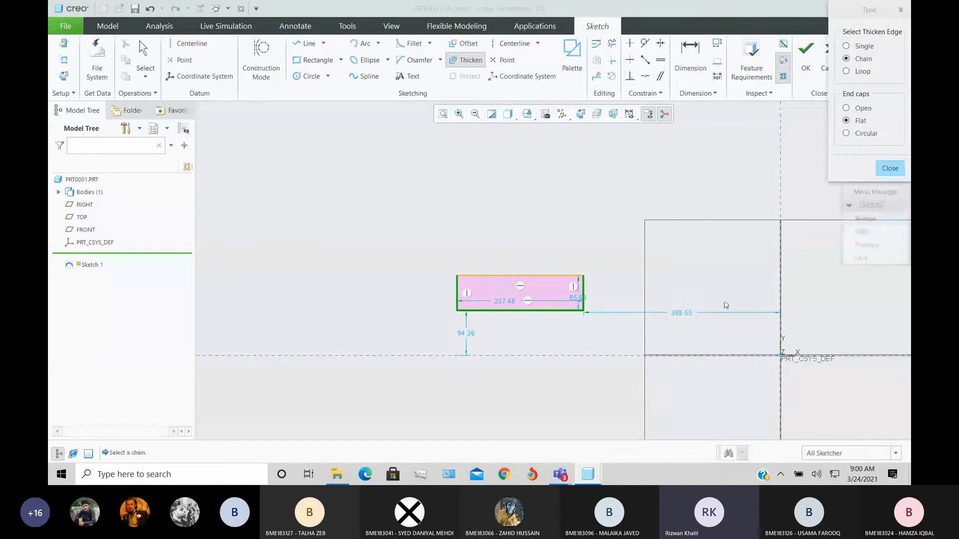
pyautogui.click(863, 234)
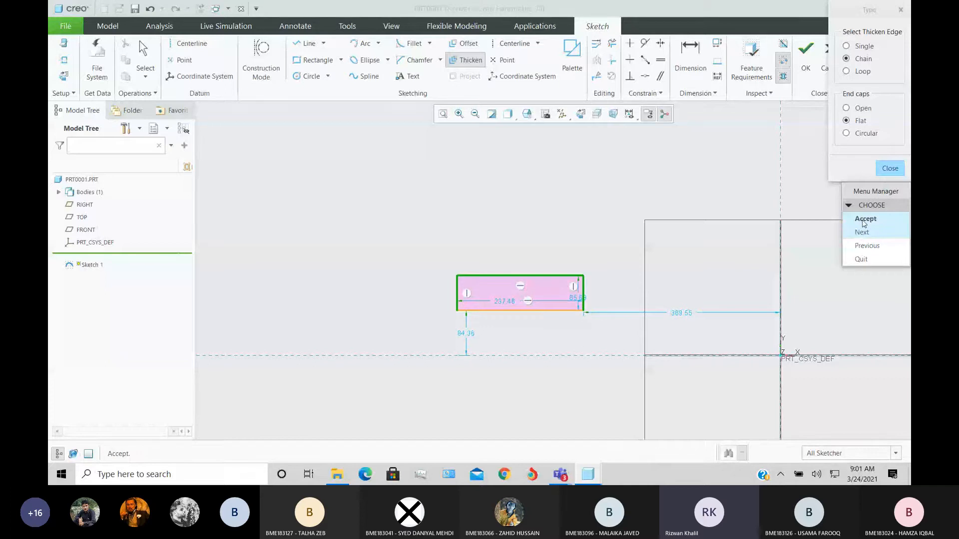
pyautogui.click(864, 222)
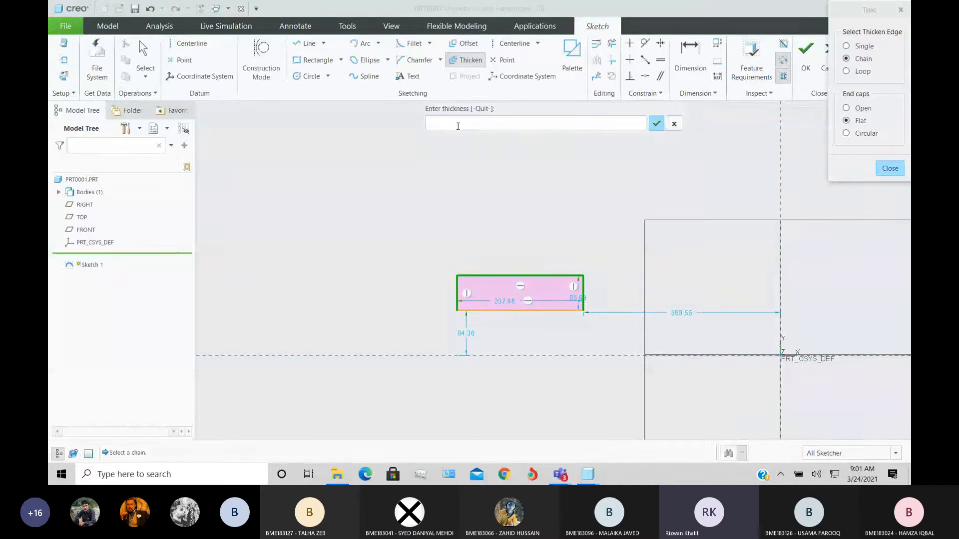
# Thicken the chain by 10 with an offset of 100, inspect both flat ends of the profile, and close the Thicken options.
pyautogui.write('10')
pyautogui.press('Return')
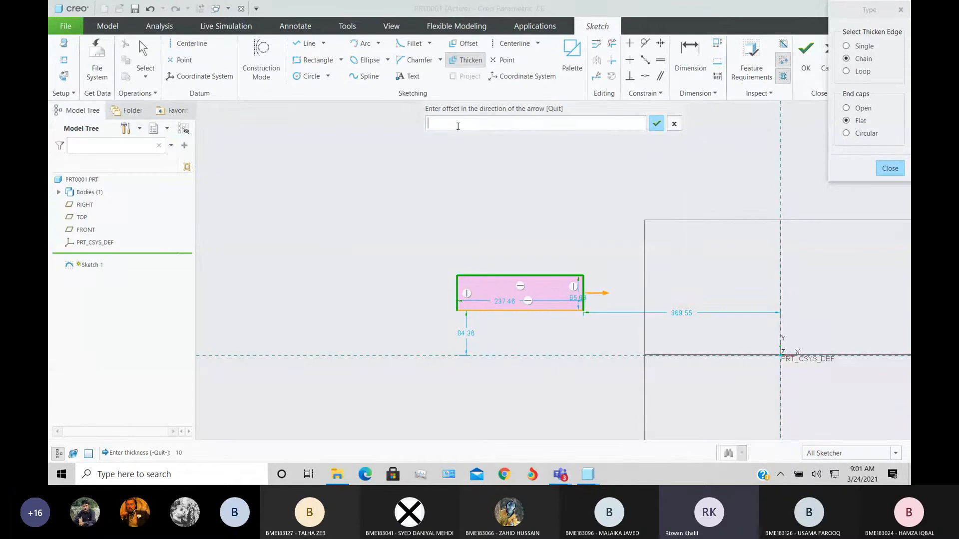
pyautogui.write('100')
pyautogui.press('Return')
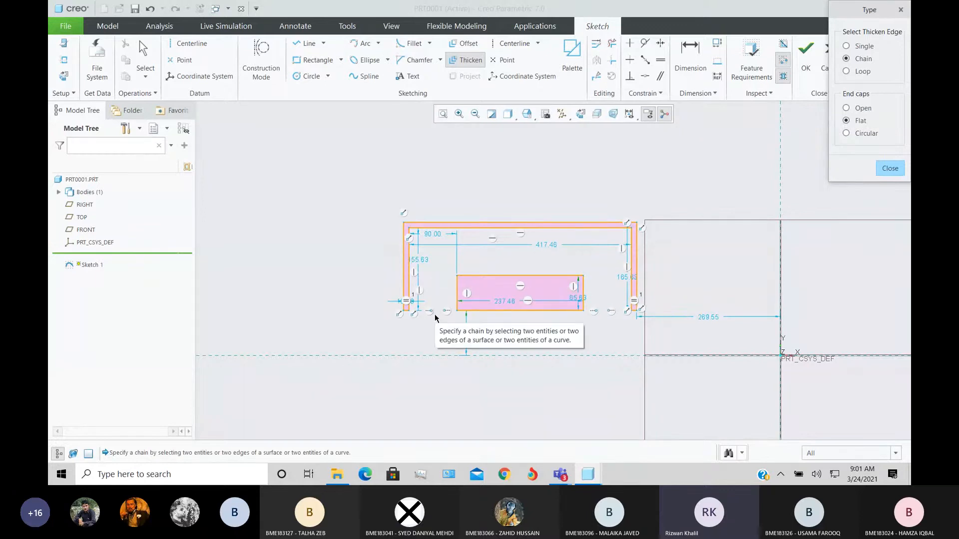
pyautogui.scroll(-5, 387, 304)
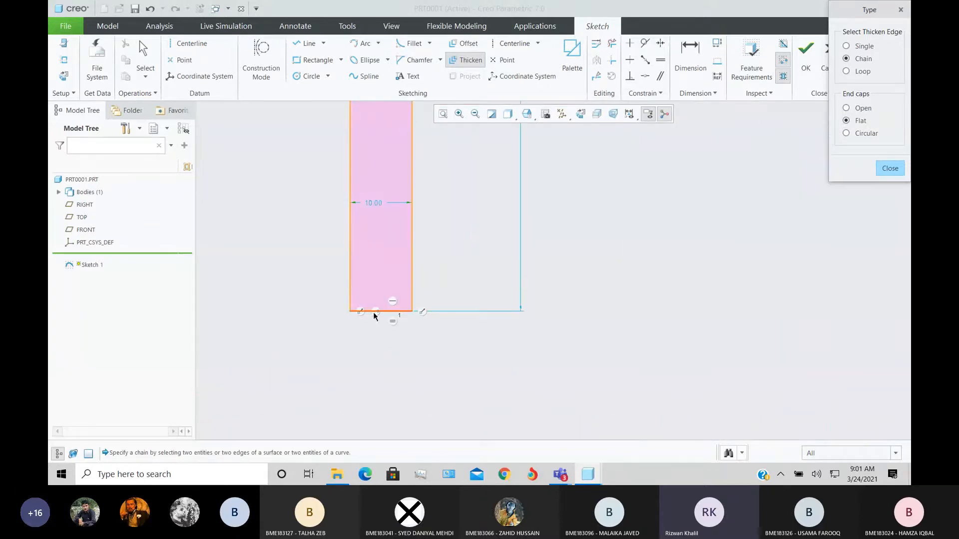
pyautogui.scroll(5, 387, 307)
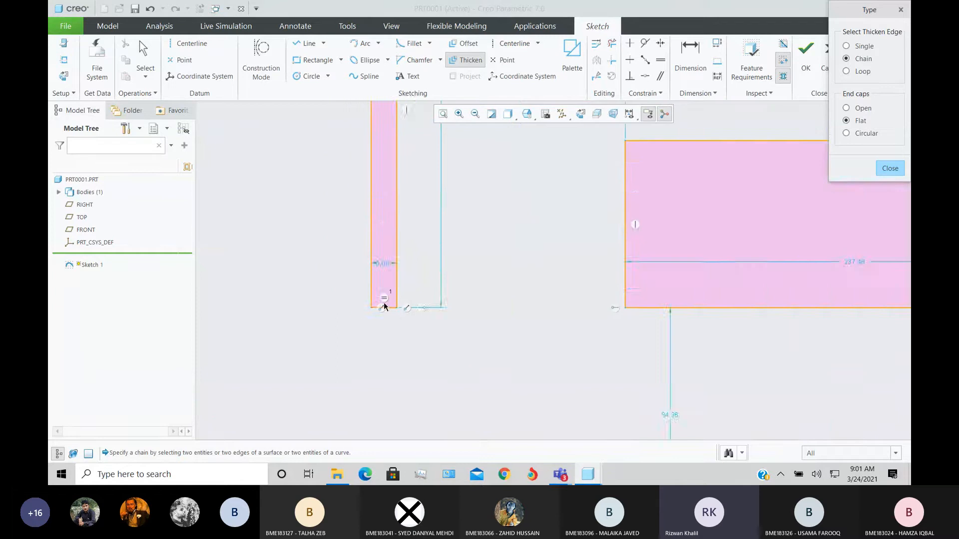
pyautogui.scroll(-3, 858, 307)
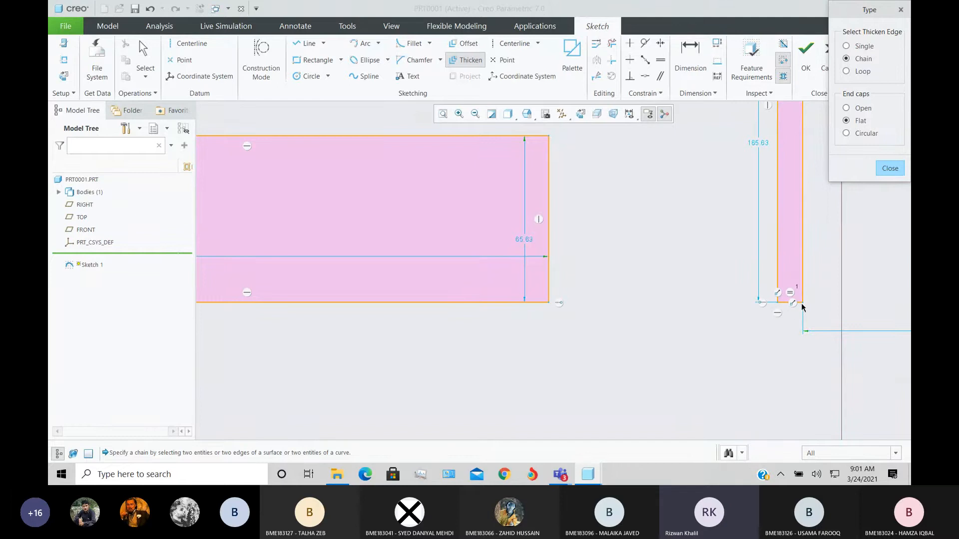
pyautogui.scroll(2, 722, 295)
pyautogui.scroll(2, 722, 296)
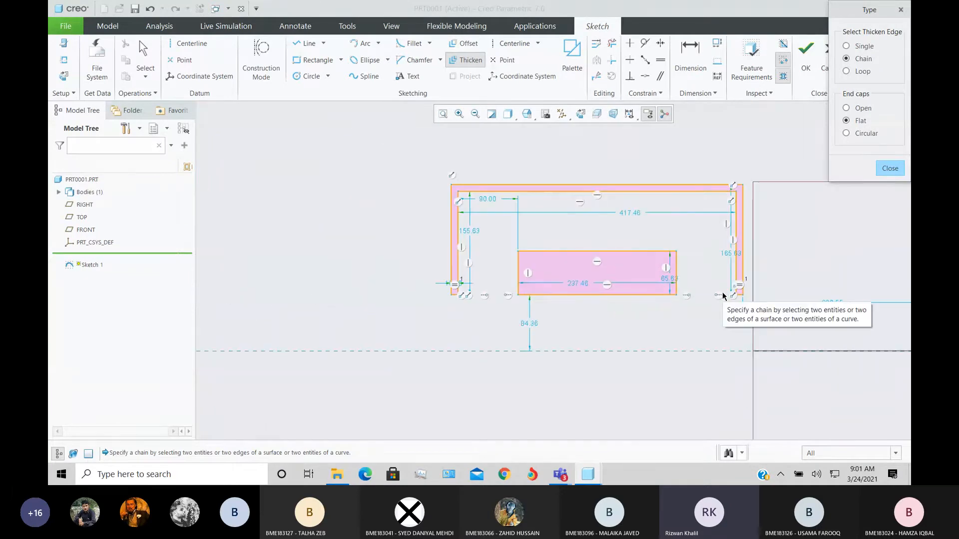
pyautogui.click(893, 167)
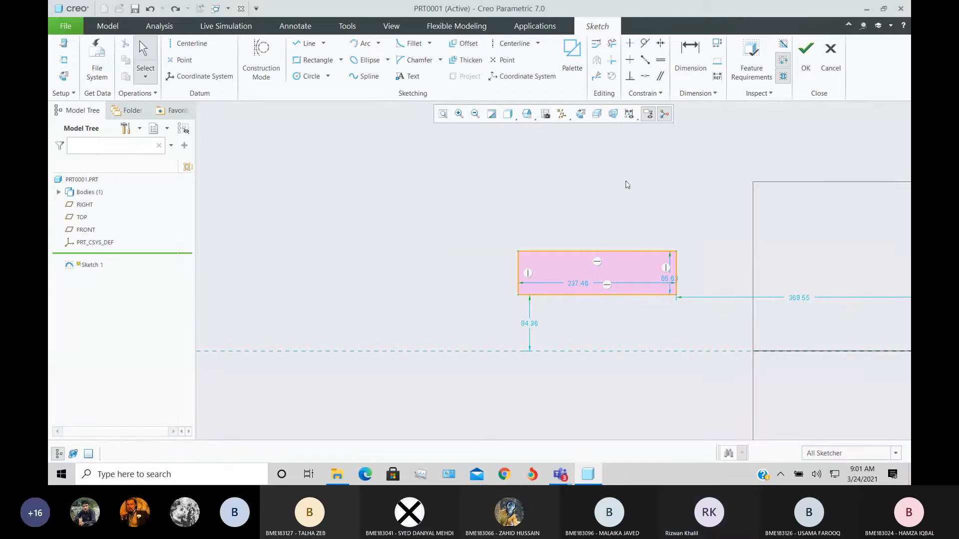
# Thicken the whole rectangle with the Loop option and open end caps, using a thickness of 10 and an offset of 100.
pyautogui.click(472, 61)
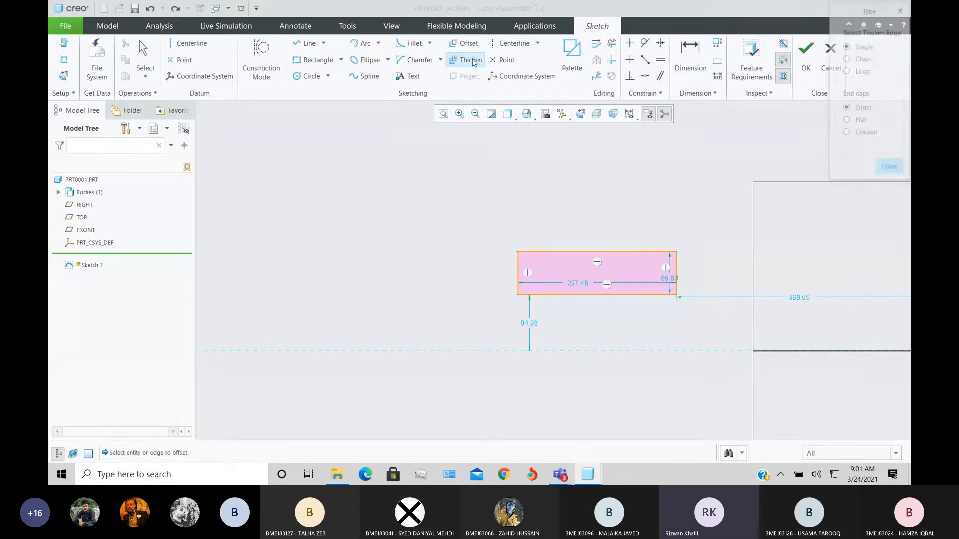
pyautogui.click(845, 72)
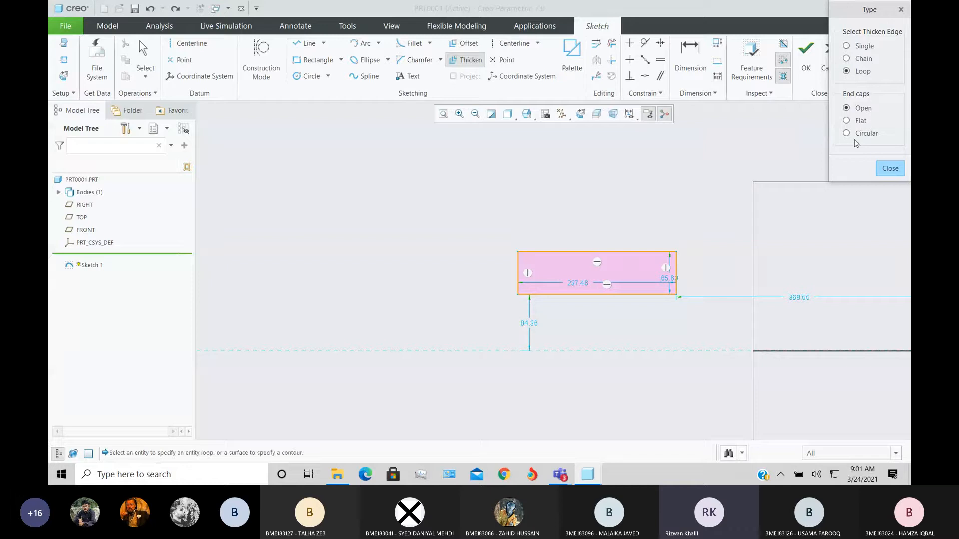
pyautogui.click(560, 251)
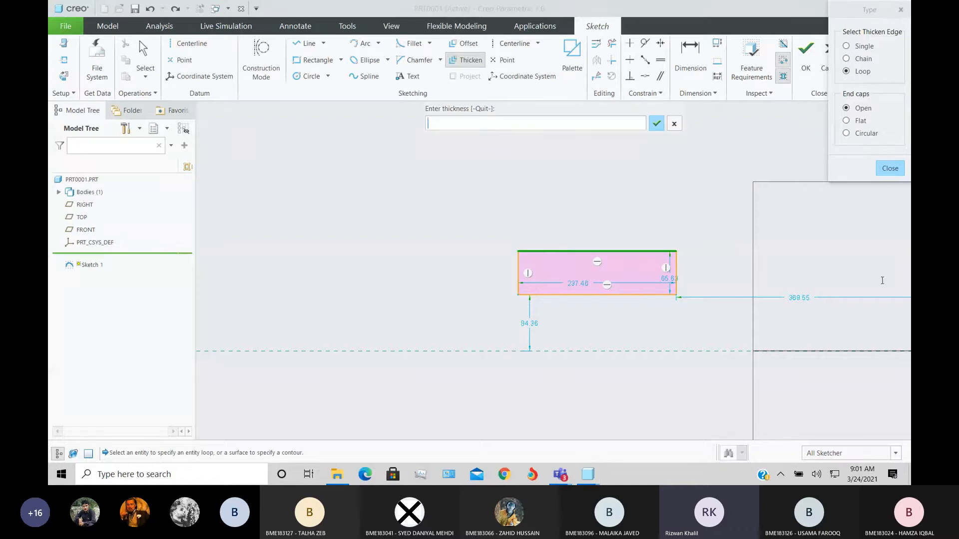
pyautogui.write('10')
pyautogui.press('Return')
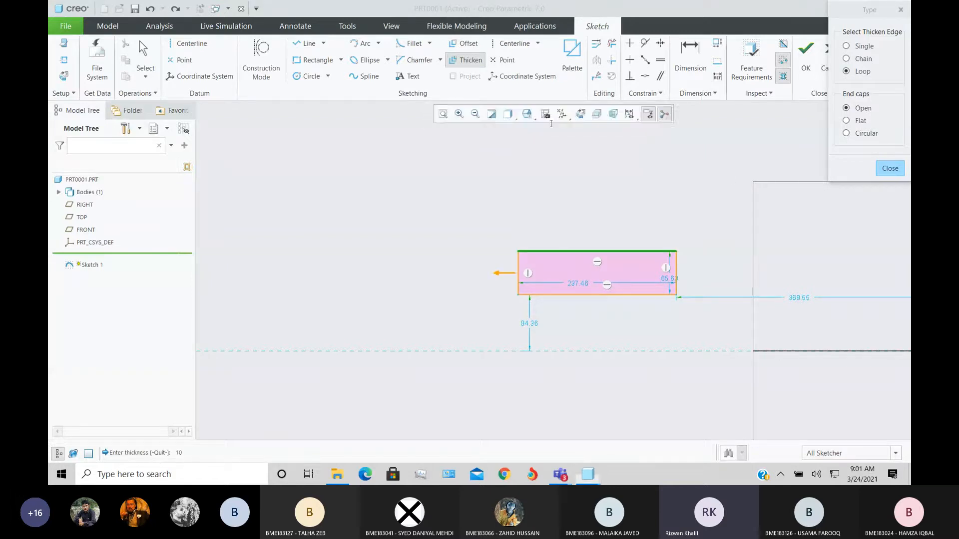
pyautogui.write('100')
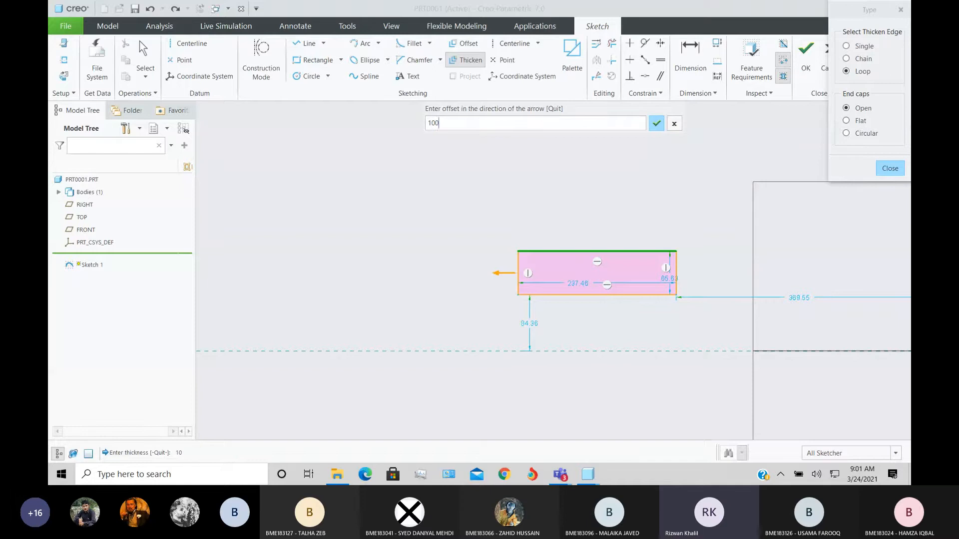
pyautogui.press('Return')
pyautogui.scroll(-1, 683, 294)
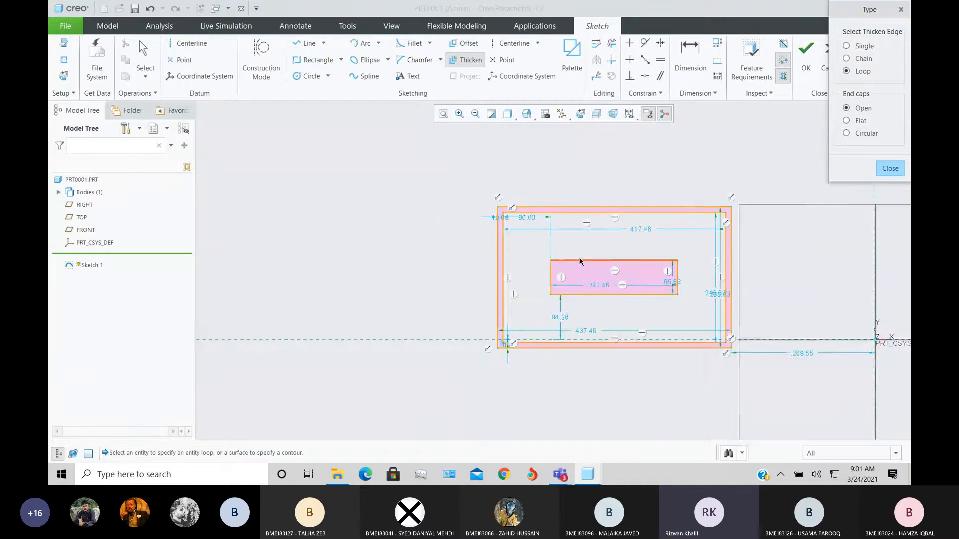
pyautogui.scroll(2, 812, 311)
pyautogui.click(889, 168)
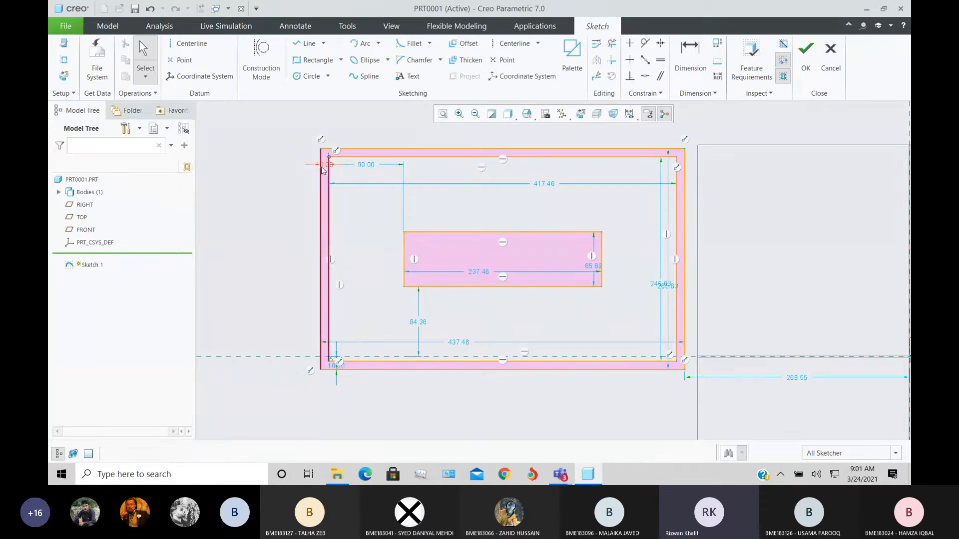
# Delete all geometry in the sketch and reorient the view parallel to the sketch plane.
pyautogui.scroll(-2, 394, 217)
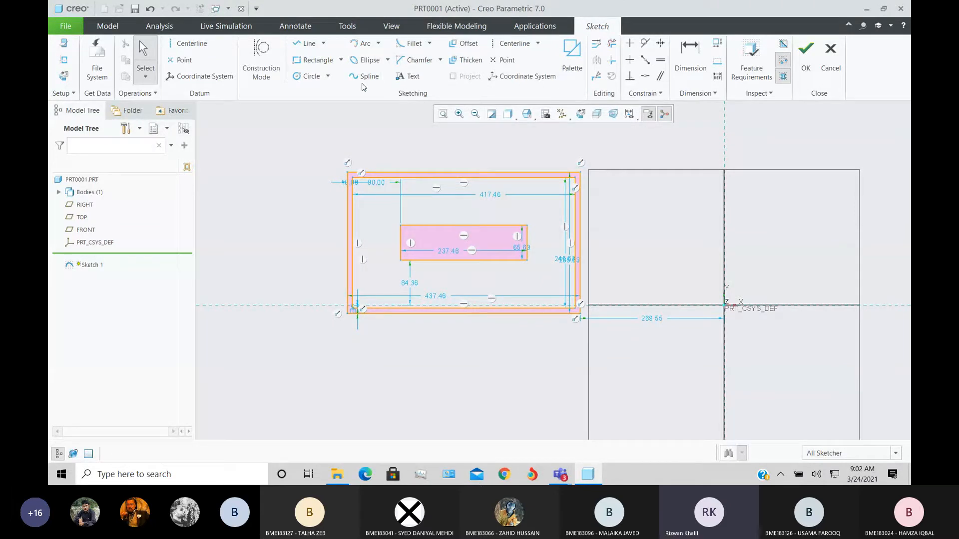
pyautogui.click(616, 46)
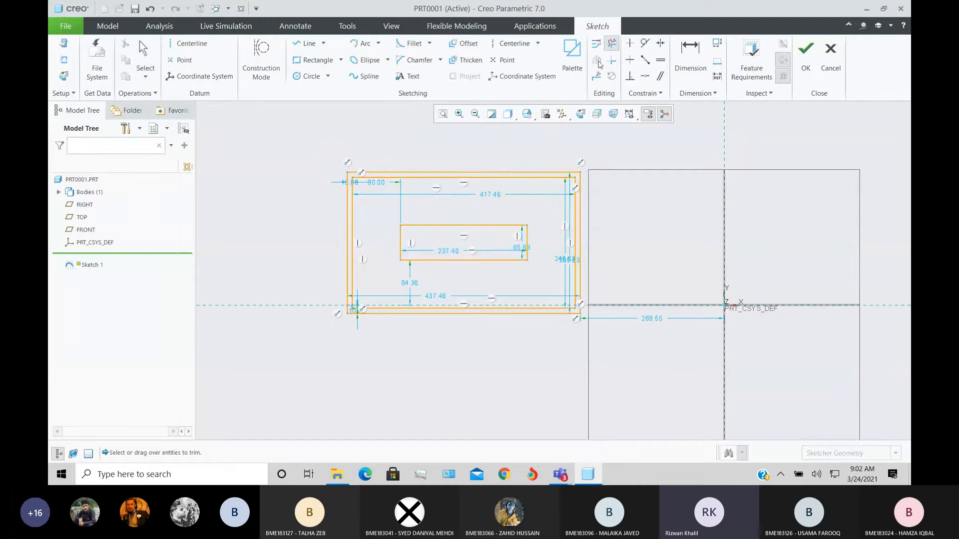
pyautogui.moveTo(292, 150); pyautogui.dragTo(622, 282)
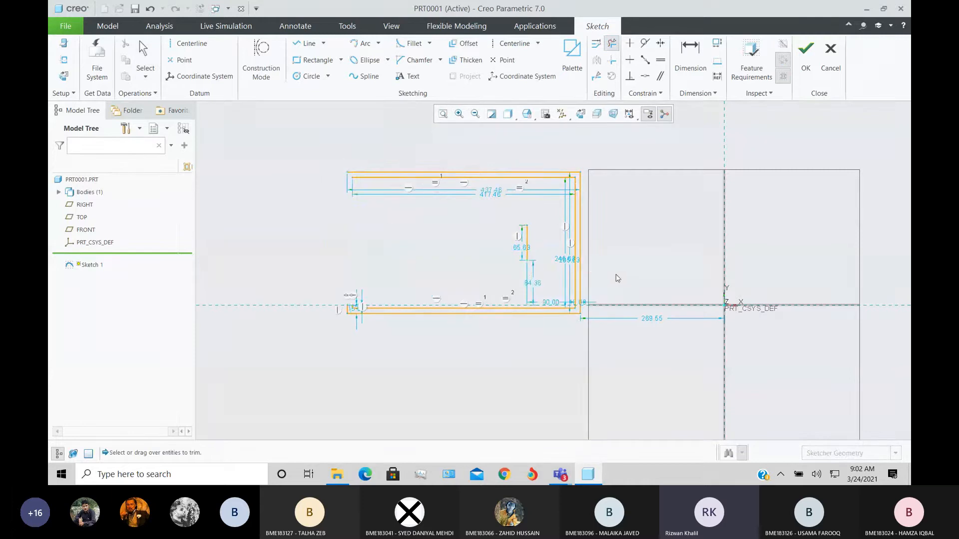
pyautogui.middleClick(616, 279)
pyautogui.hotkey('ctrl', 'a')
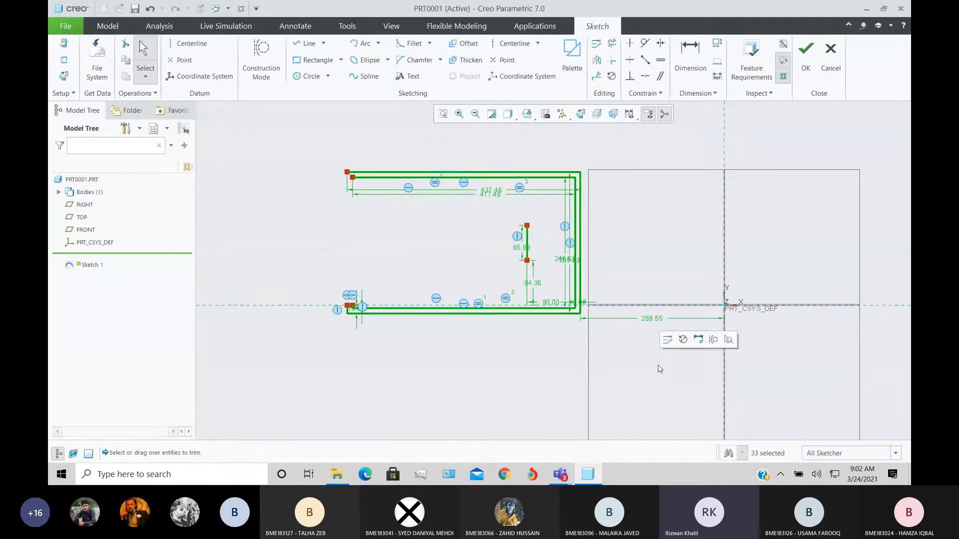
pyautogui.press('Delete')
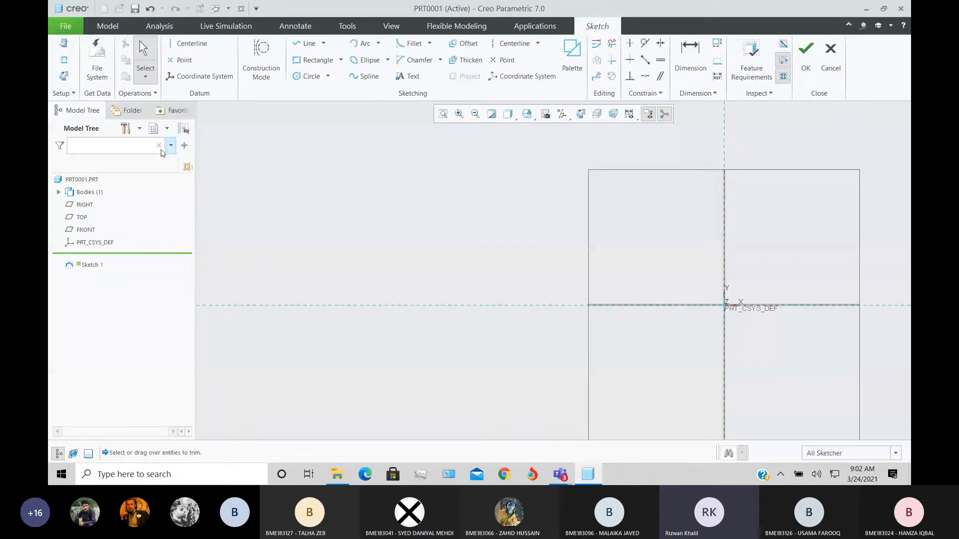
pyautogui.click(64, 75)
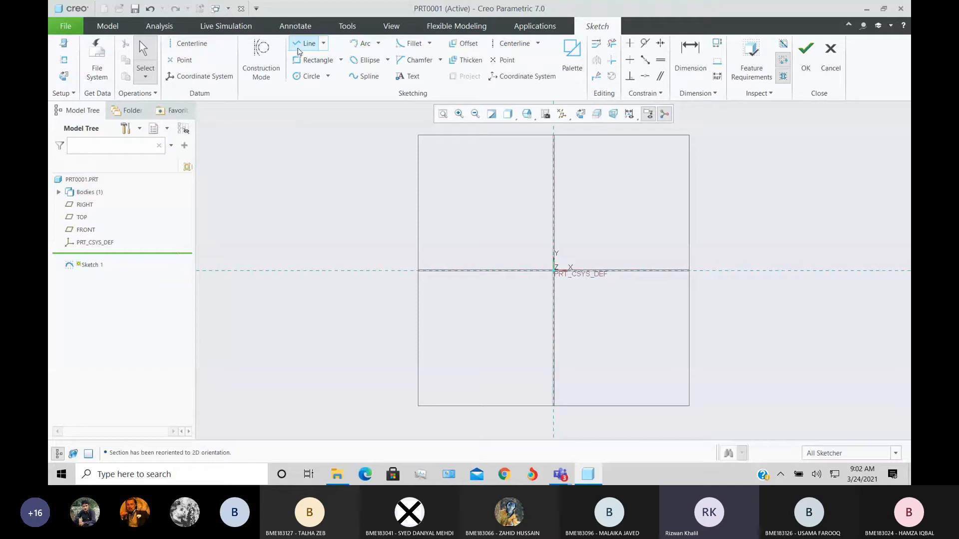
# Sketch a circle with a diameter of 200 in the upper-left quadrant of the reference axes and finish the sketch.
pyautogui.click(309, 75)
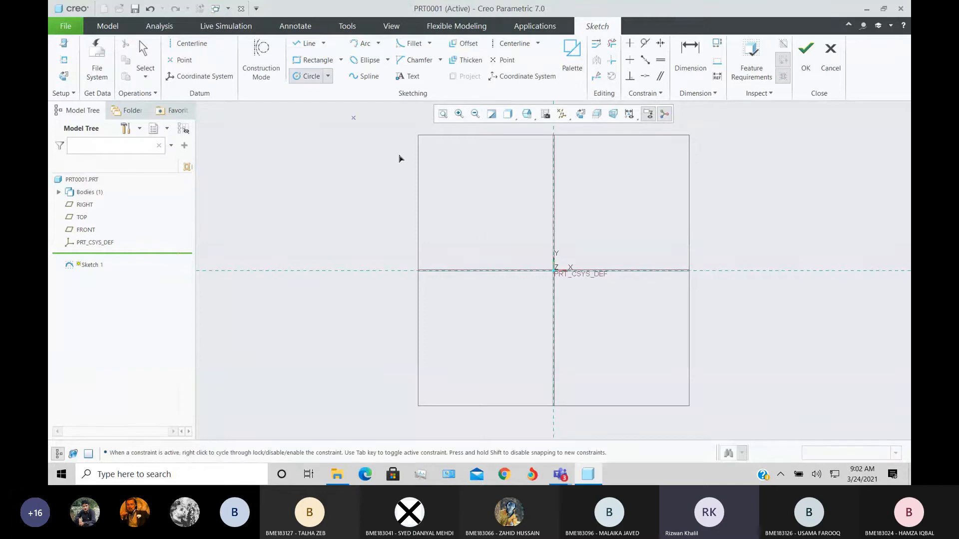
pyautogui.click(472, 200)
pyautogui.click(514, 202)
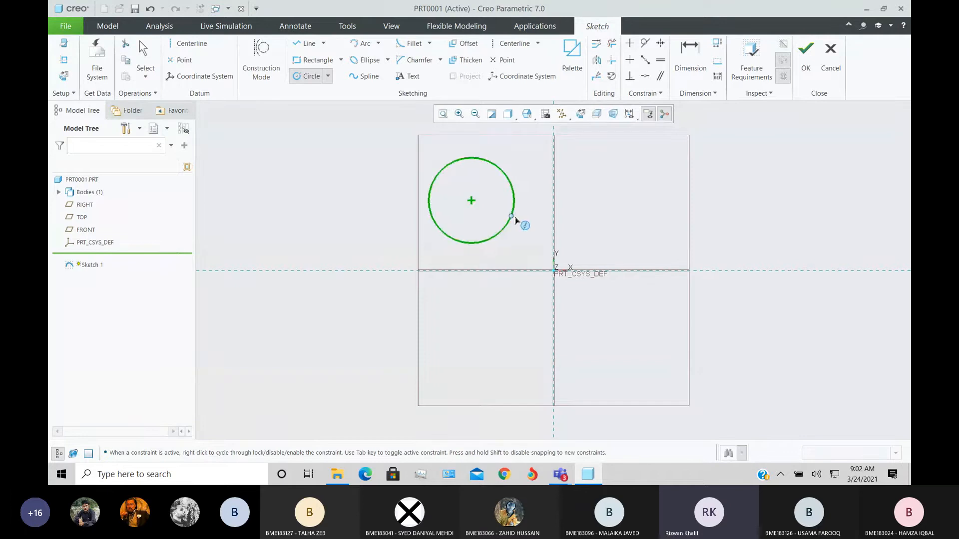
pyautogui.middleClick(536, 243)
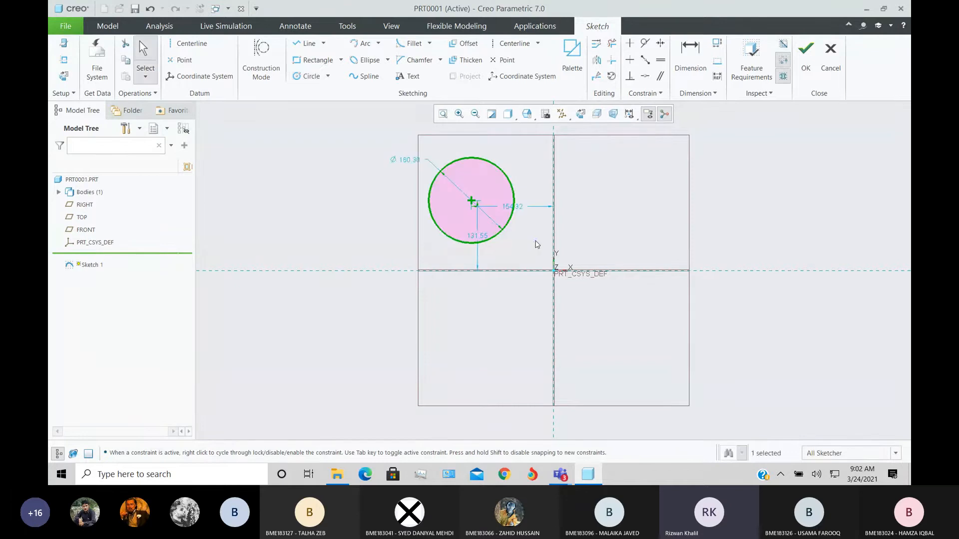
pyautogui.doubleClick(409, 160)
pyautogui.write('200')
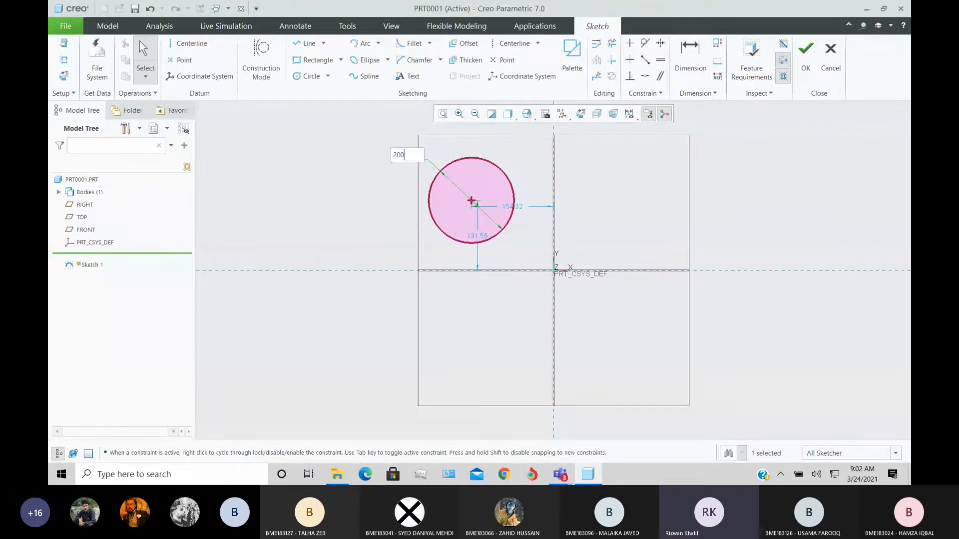
pyautogui.press('Return')
pyautogui.click(806, 77)
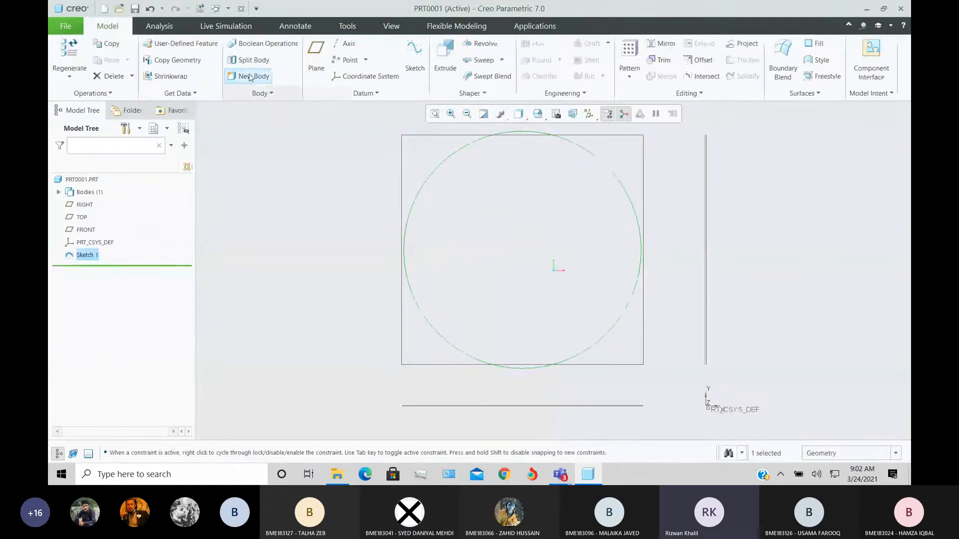
# Extrude the circle as a solid to a depth of 500 and inspect the cylinder preview.
pyautogui.click(436, 73)
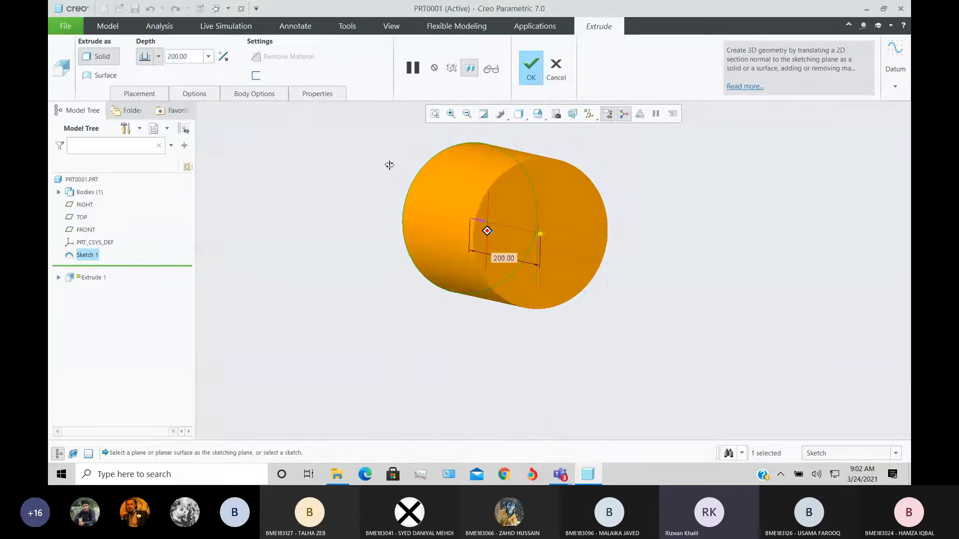
pyautogui.doubleClick(188, 56)
pyautogui.write('500')
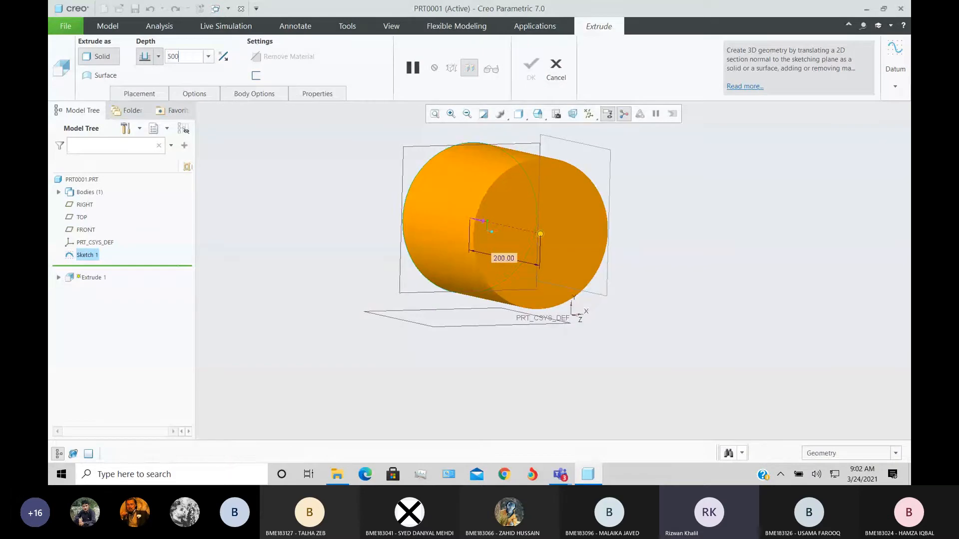
pyautogui.press('Return')
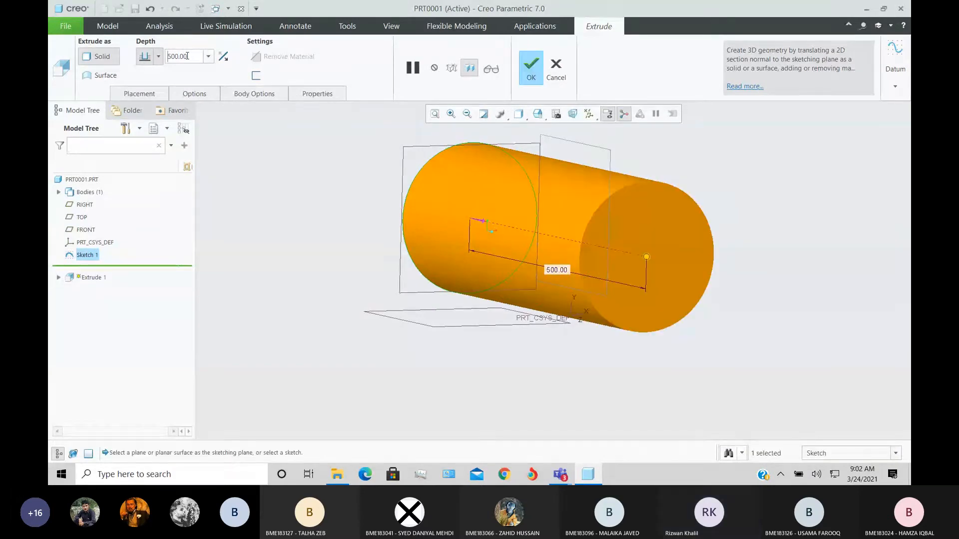
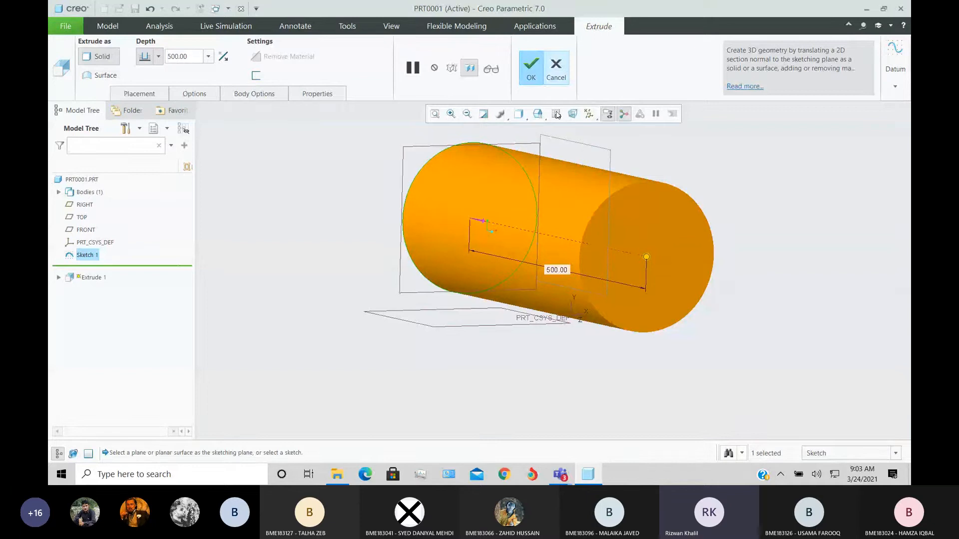
pyautogui.moveTo(520, 220); pyautogui.dragTo(533, 203, button='middle')
pyautogui.hotkey('ctrl', 'd')
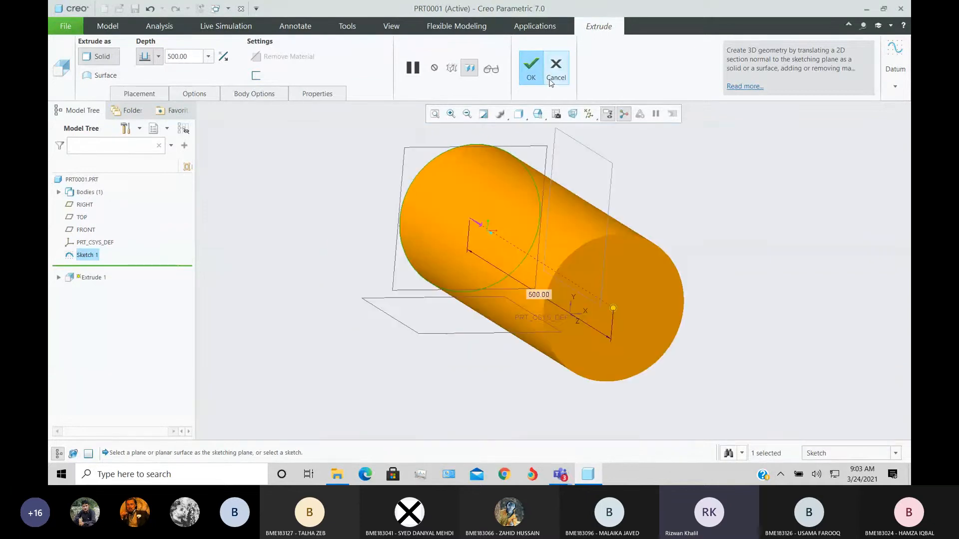
# Cancel the extrusion and delete the circle sketch from the part.
pyautogui.click(551, 80)
pyautogui.click(489, 257)
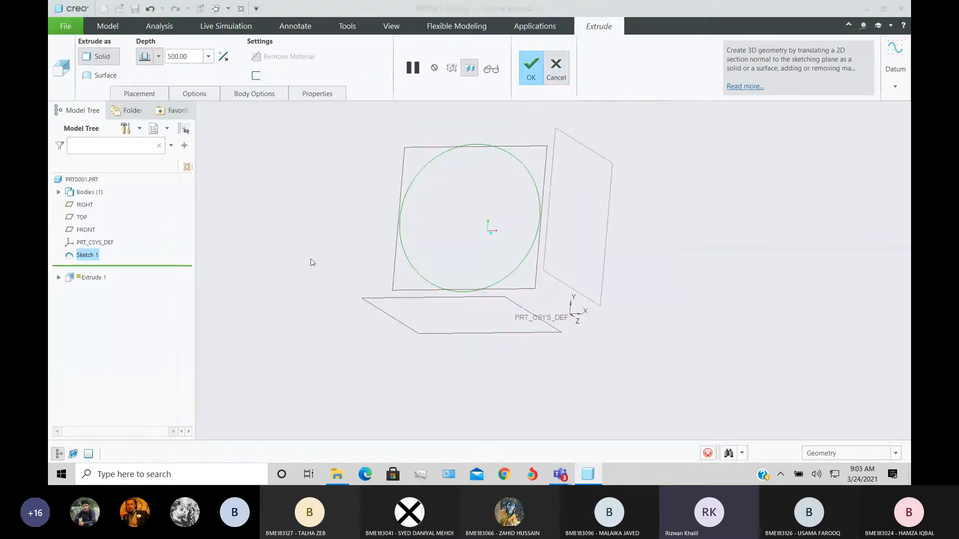
pyautogui.rightClick(87, 255)
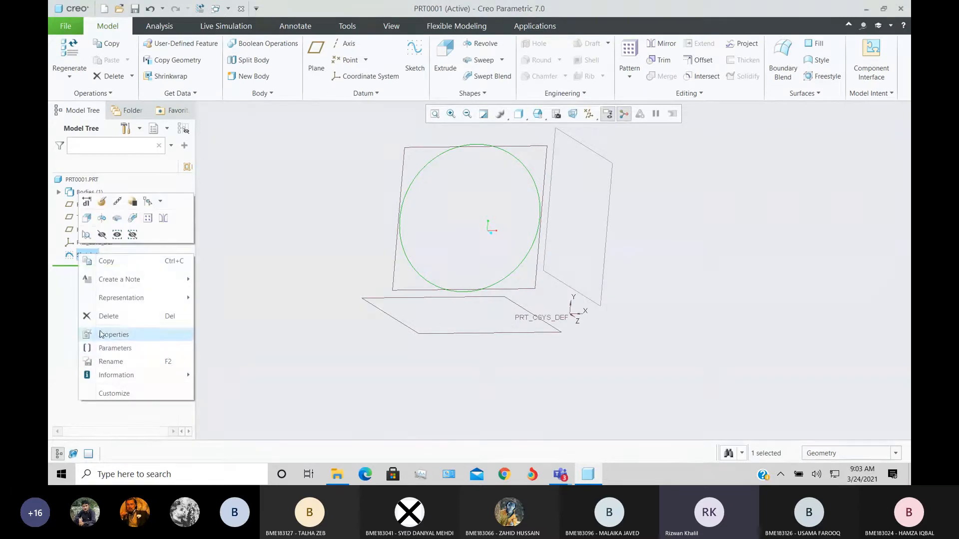
pyautogui.click(106, 317)
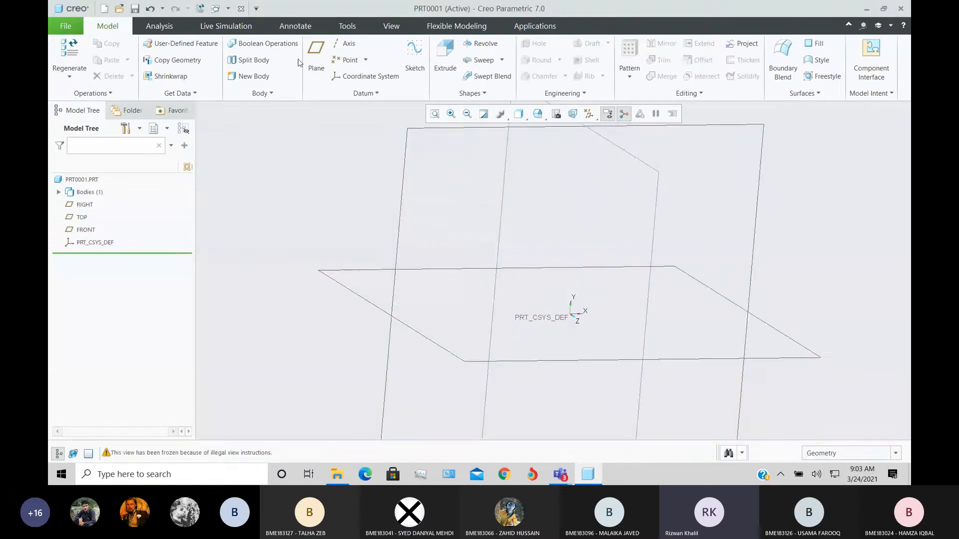
# Start a sketch on the FRONT plane and draw three connected lines from the vertical axis back to the origin, about 120 wide and 219 high.
pyautogui.click(85, 229)
pyautogui.click(415, 55)
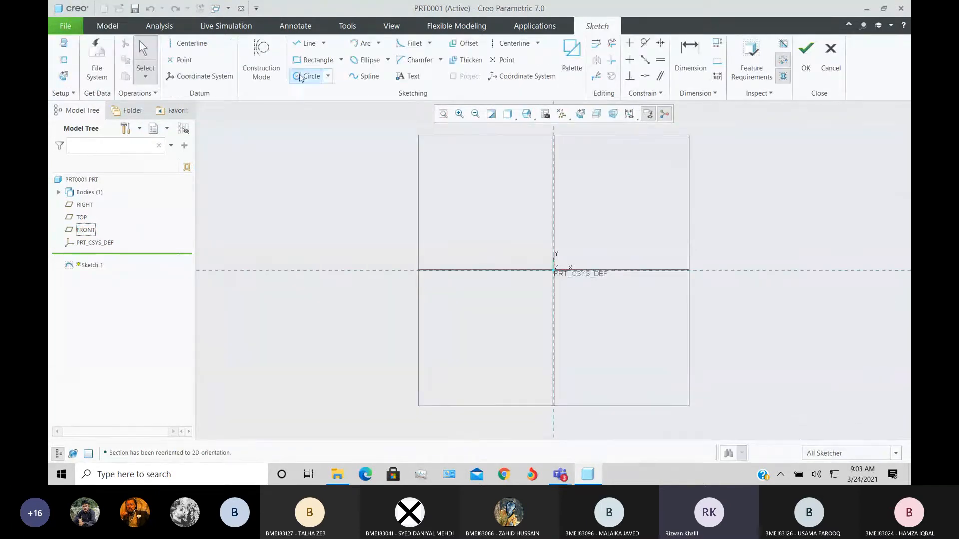
pyautogui.click(315, 46)
pyautogui.click(554, 154)
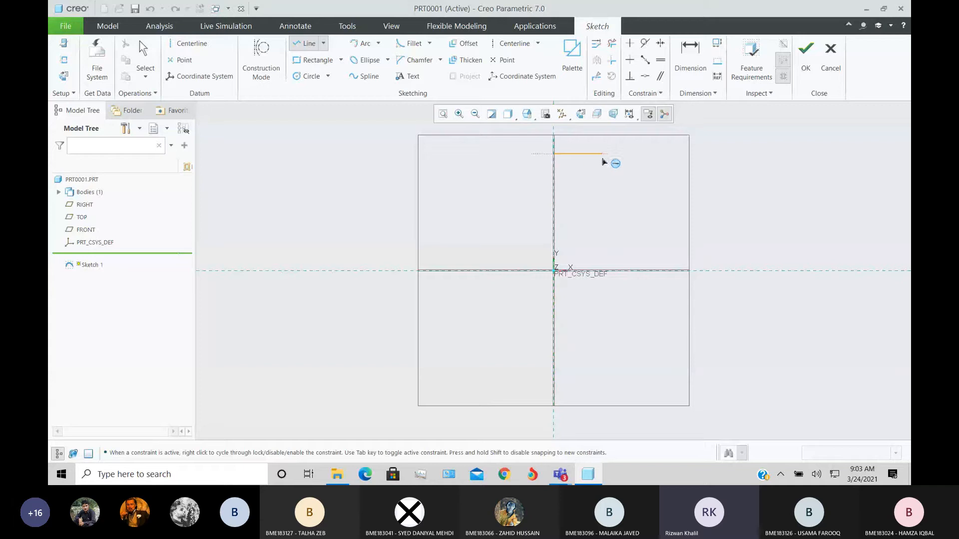
pyautogui.click(617, 154)
pyautogui.click(618, 271)
pyautogui.click(553, 270)
pyautogui.middleClick(591, 304)
pyautogui.middleClick(592, 305)
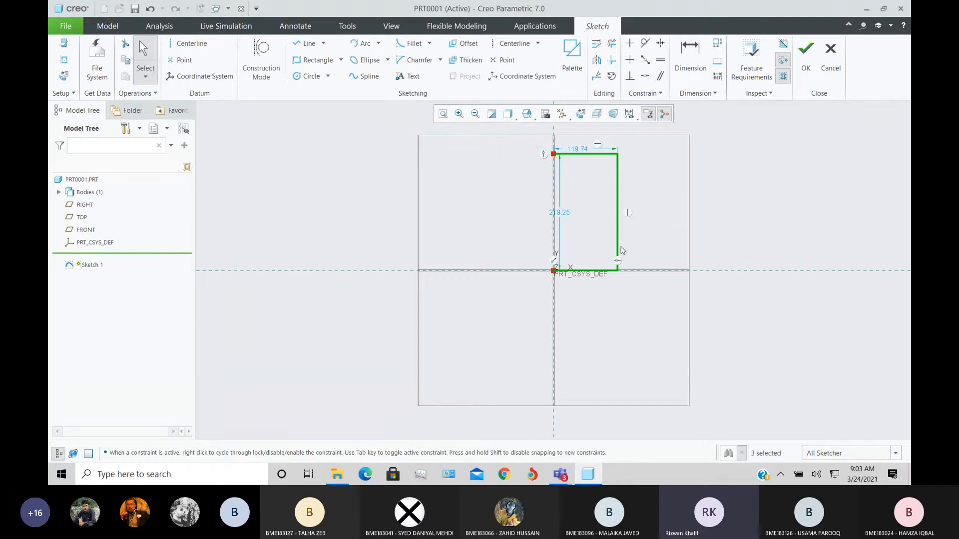
# Set the open profile's height to 500 and its width to 100.
pyautogui.doubleClick(562, 212)
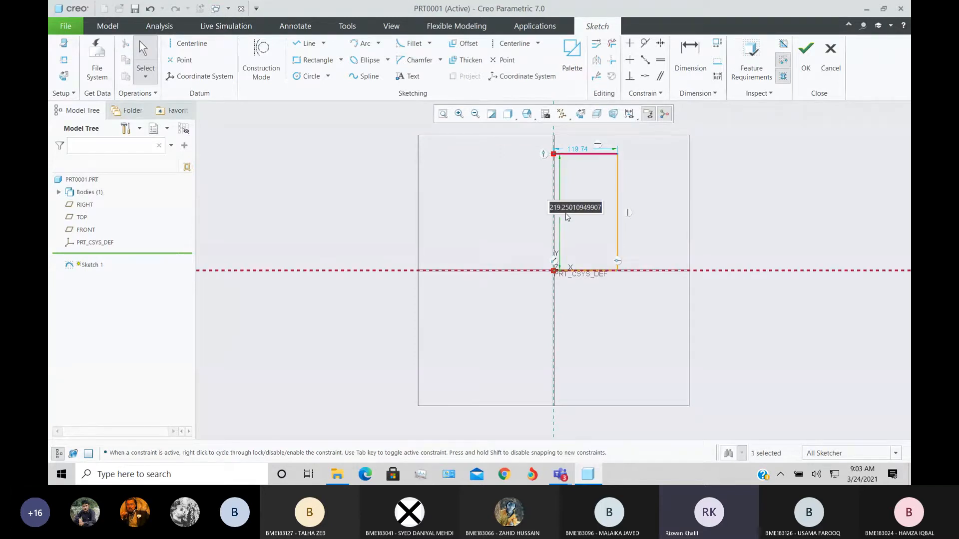
pyautogui.write('500')
pyautogui.press('Return')
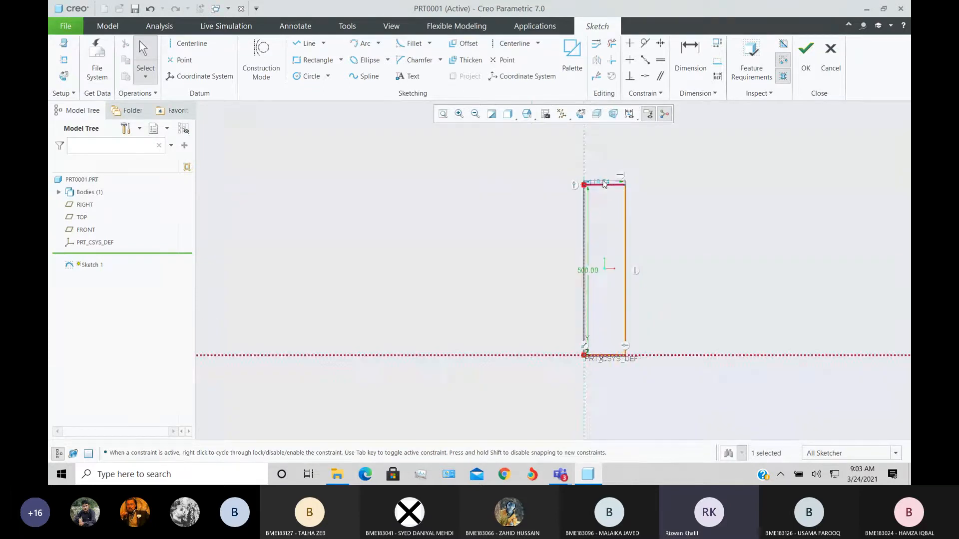
pyautogui.scroll(2, 604, 184)
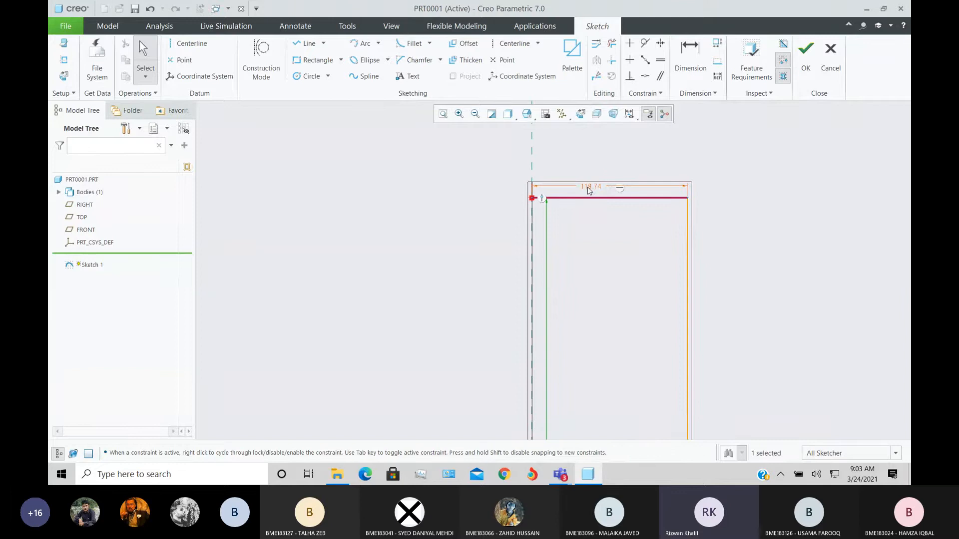
pyautogui.doubleClick(588, 186)
pyautogui.write('100')
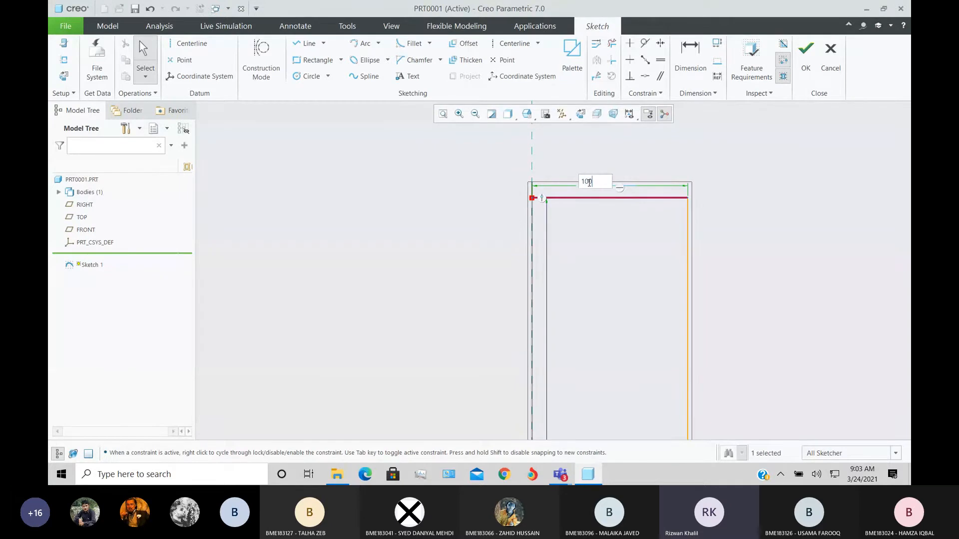
pyautogui.press('Return')
pyautogui.scroll(5, 583, 237)
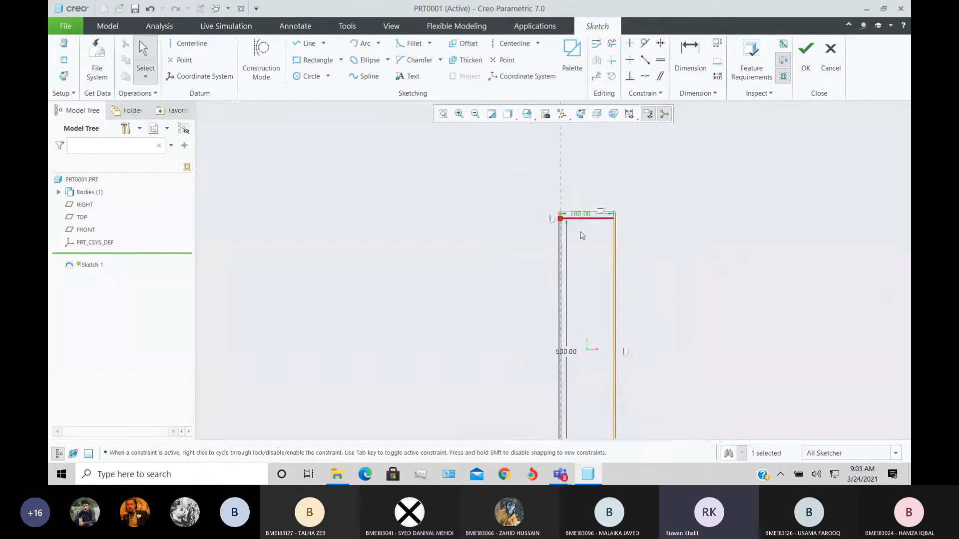
pyautogui.scroll(-1, 610, 412)
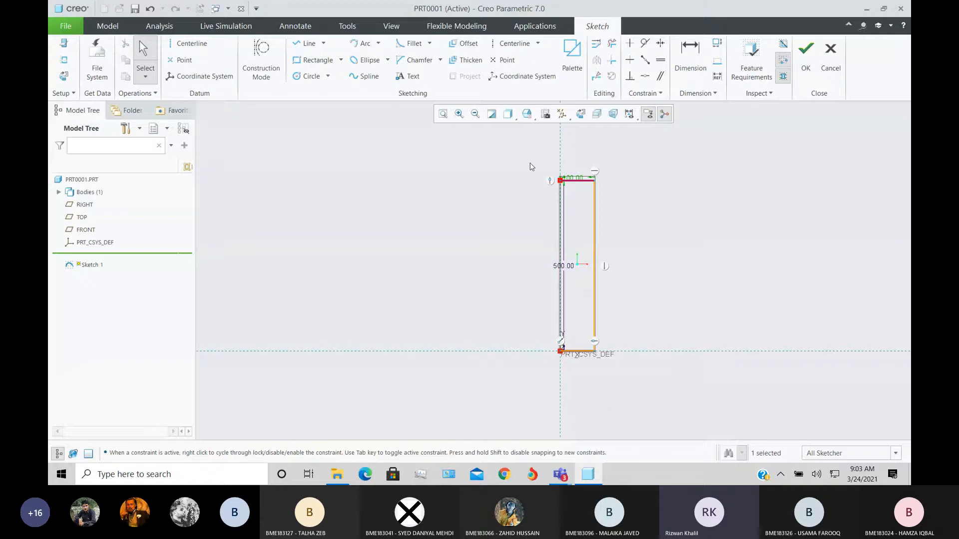
# Close the profile with a vertical line along the axis, from its upper left corner to the origin.
pyautogui.click(310, 44)
pyautogui.click(561, 181)
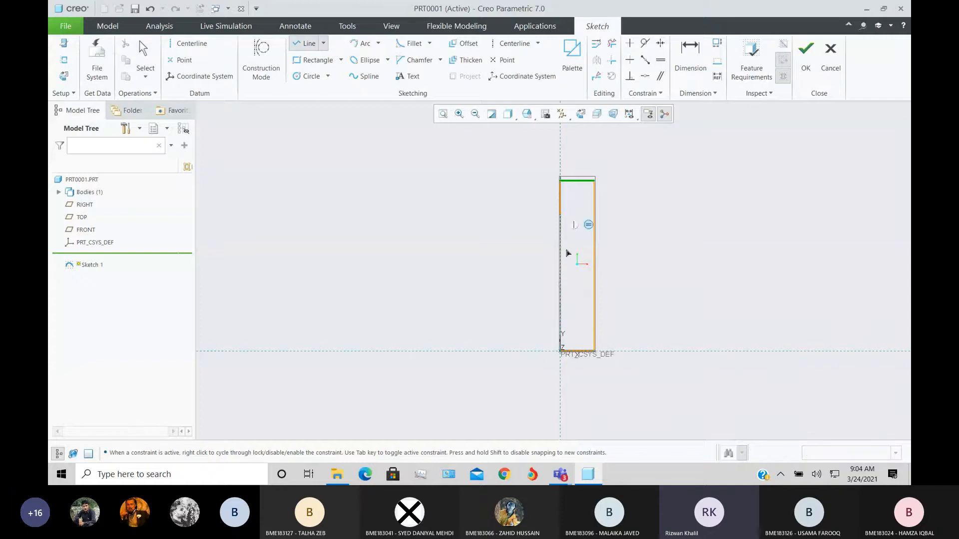
pyautogui.click(561, 351)
pyautogui.middleClick(664, 336)
pyautogui.middleClick(664, 338)
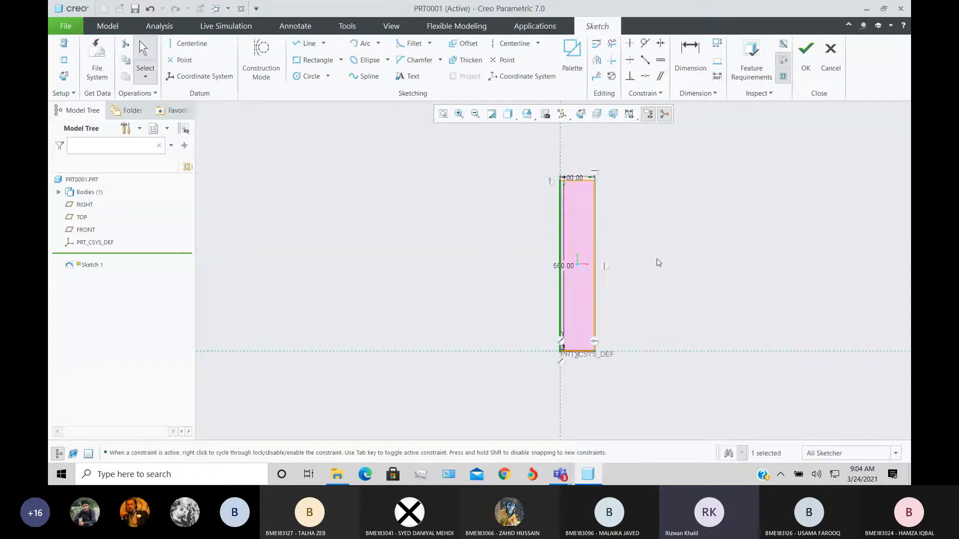
# Add a vertical datum centerline along the profile's left edge and finish the sketch.
pyautogui.scroll(3, 657, 263)
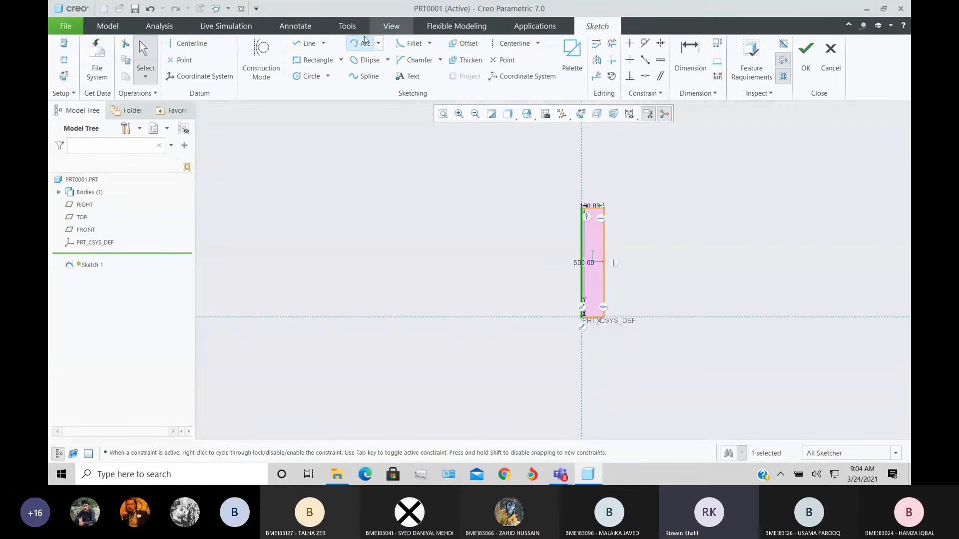
pyautogui.click(199, 45)
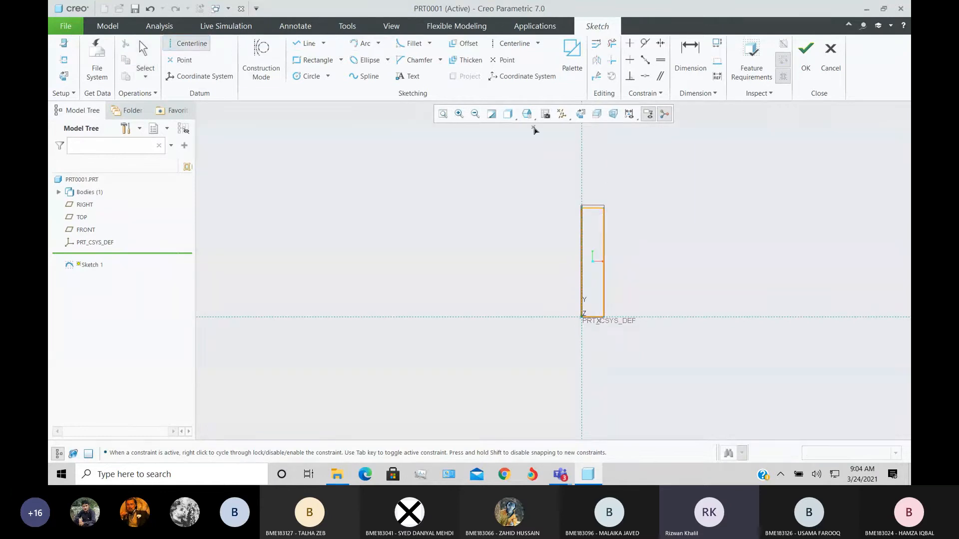
pyautogui.click(582, 188)
pyautogui.middleClick(749, 204)
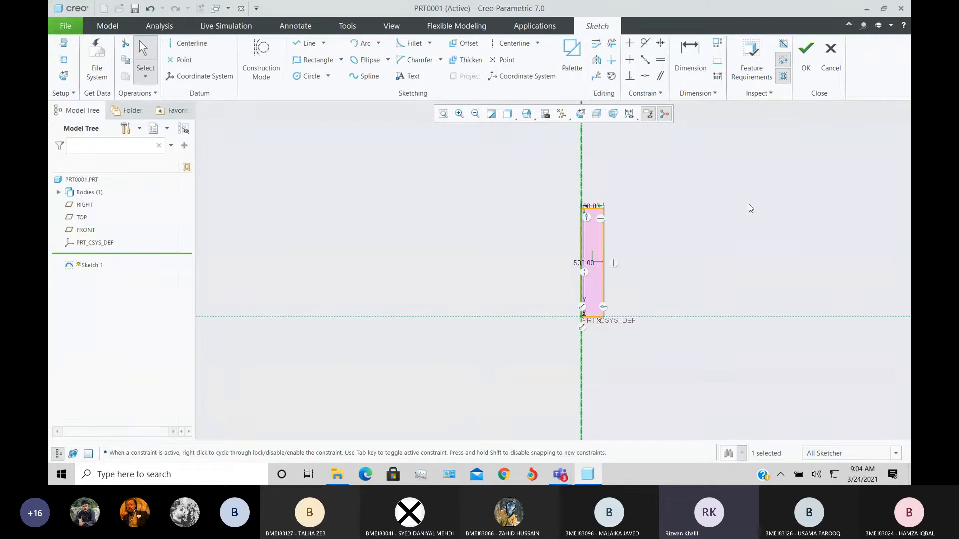
pyautogui.click(807, 62)
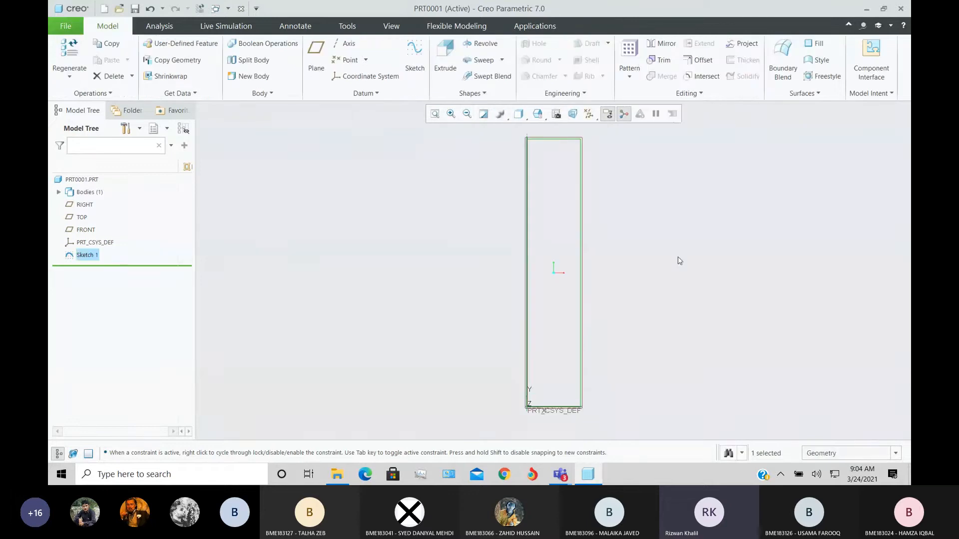
# Revolve the rectangular profile 360 degrees about its internal centerline as a solid and inspect the cylinder from several angles.
pyautogui.click(481, 43)
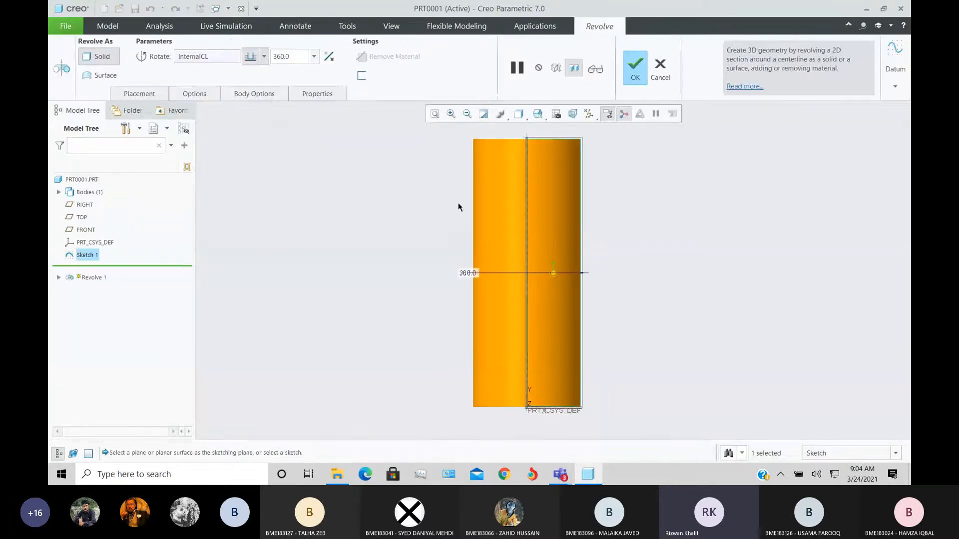
pyautogui.moveTo(458, 208); pyautogui.dragTo(538, 299, button='middle')
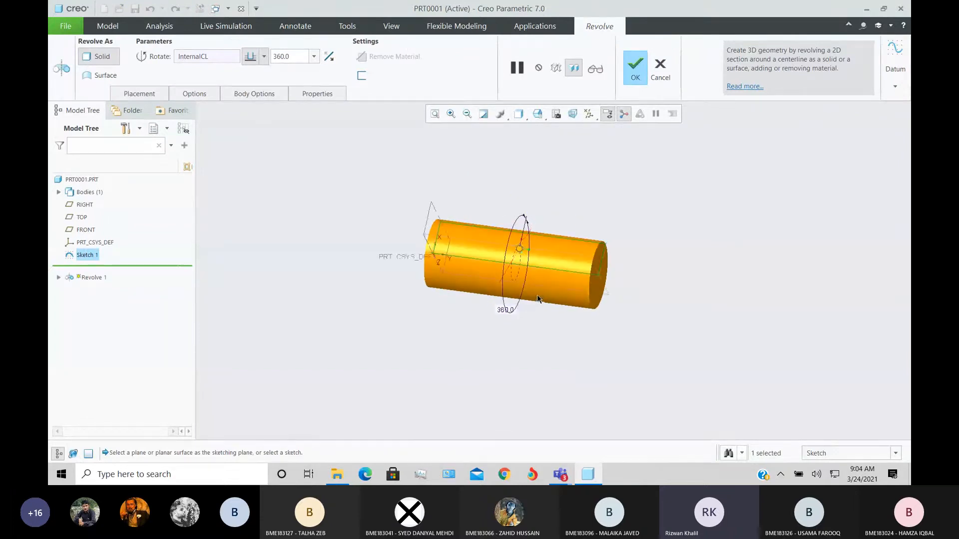
pyautogui.scroll(4, 445, 279)
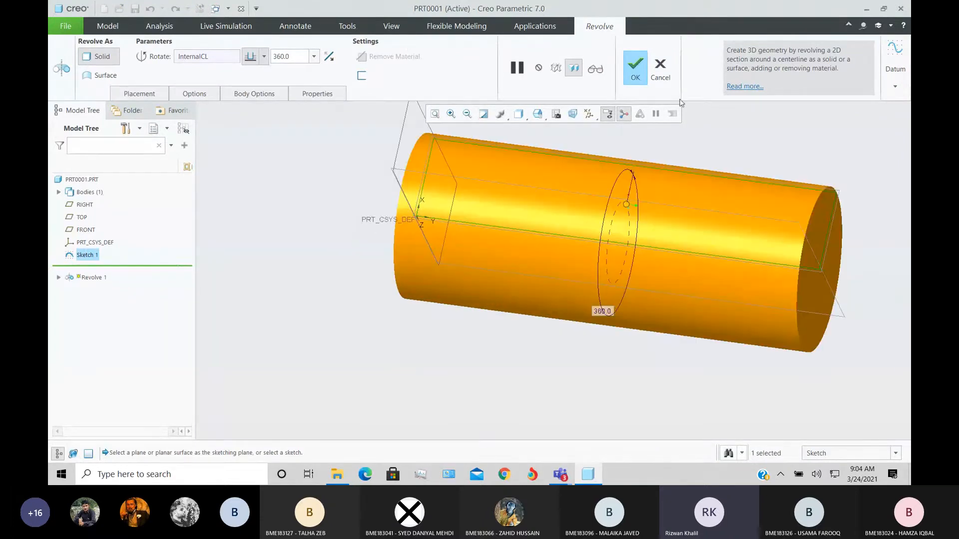
pyautogui.click(635, 67)
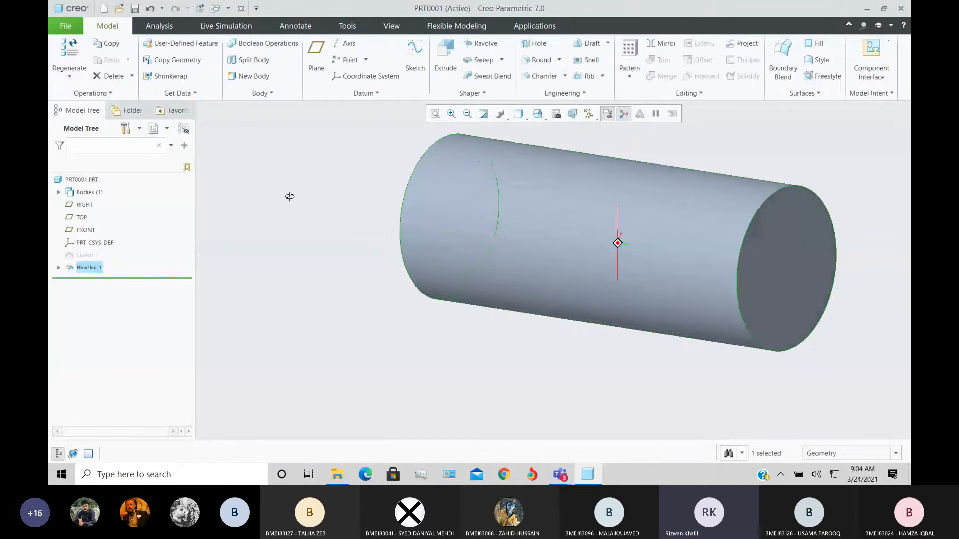
pyautogui.moveTo(290, 197); pyautogui.dragTo(514, 252, button='middle')
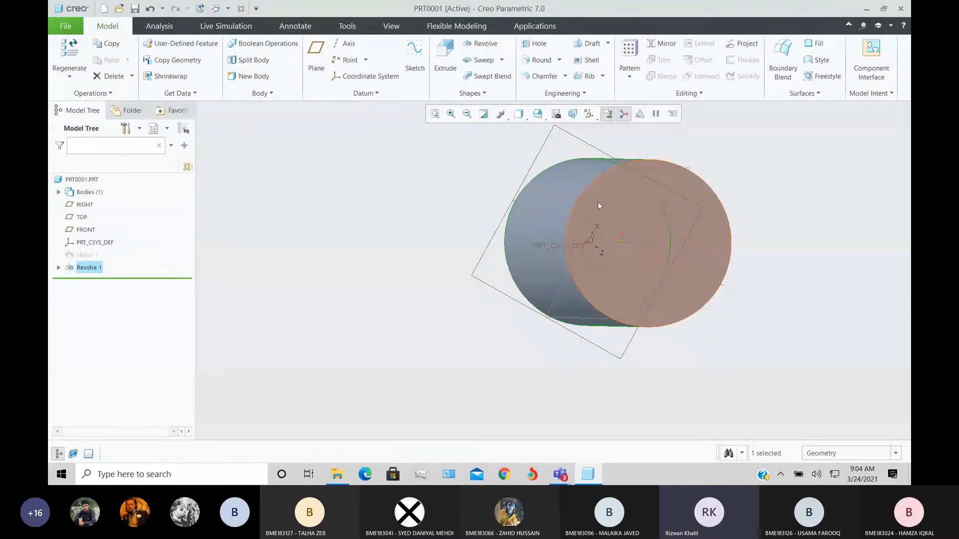
pyautogui.moveTo(600, 203)
pyautogui.mouseDown(button='middle')
pyautogui.moveTo(617, 235)
pyautogui.moveTo(606, 203)
pyautogui.mouseUp(button='middle')
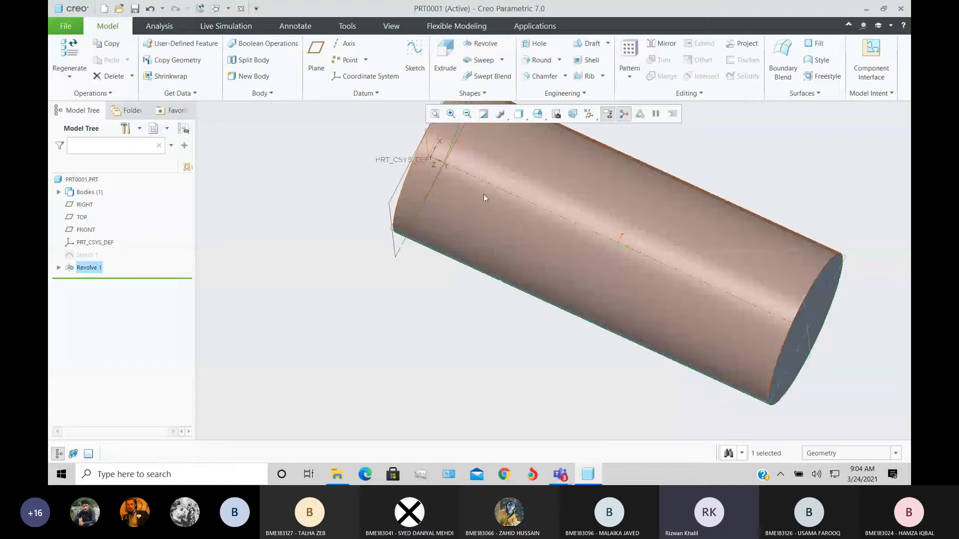
pyautogui.scroll(-3, 724, 309)
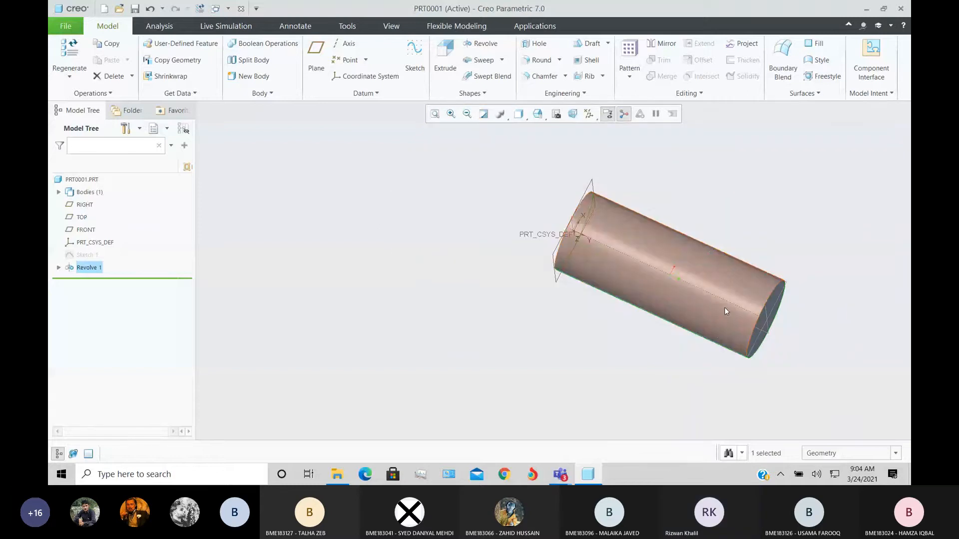
# Show the revolved cylinder's dimensions with Dimension Boundaries, examine its length, radius and revolve angle from several angles, and close the tool.
pyautogui.moveTo(774, 220)
pyautogui.mouseDown(button='middle')
pyautogui.moveTo(762, 195)
pyautogui.moveTo(752, 205)
pyautogui.moveTo(788, 217)
pyautogui.moveTo(636, 200)
pyautogui.moveTo(585, 207)
pyautogui.moveTo(690, 250)
pyautogui.mouseUp(button='middle')
pyautogui.scroll(2, 782, 280)
pyautogui.moveTo(782, 281); pyautogui.dragTo(878, 283, button='middle')
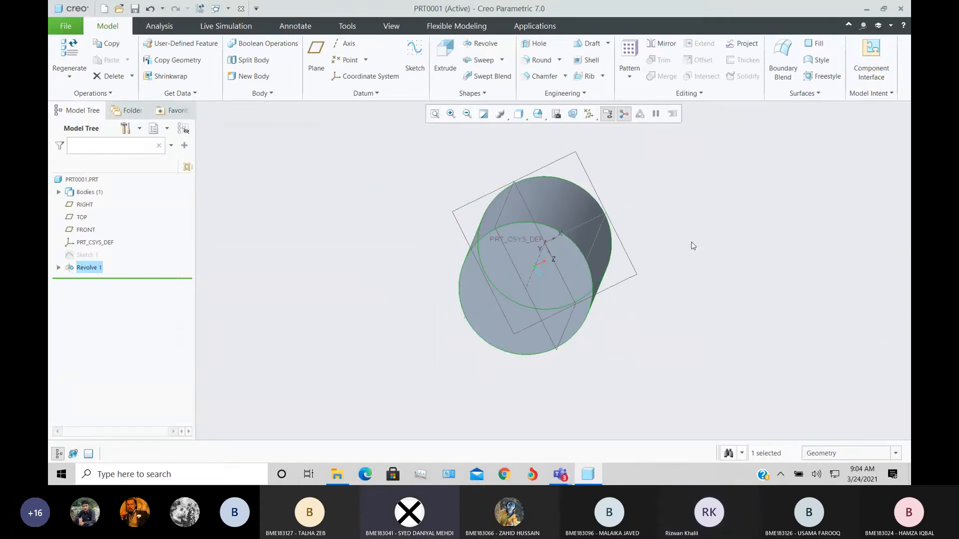
pyautogui.moveTo(693, 245)
pyautogui.mouseDown(button='middle')
pyautogui.moveTo(720, 244)
pyautogui.moveTo(727, 223)
pyautogui.moveTo(694, 227)
pyautogui.moveTo(745, 218)
pyautogui.moveTo(764, 240)
pyautogui.mouseUp(button='middle')
pyautogui.click(771, 212)
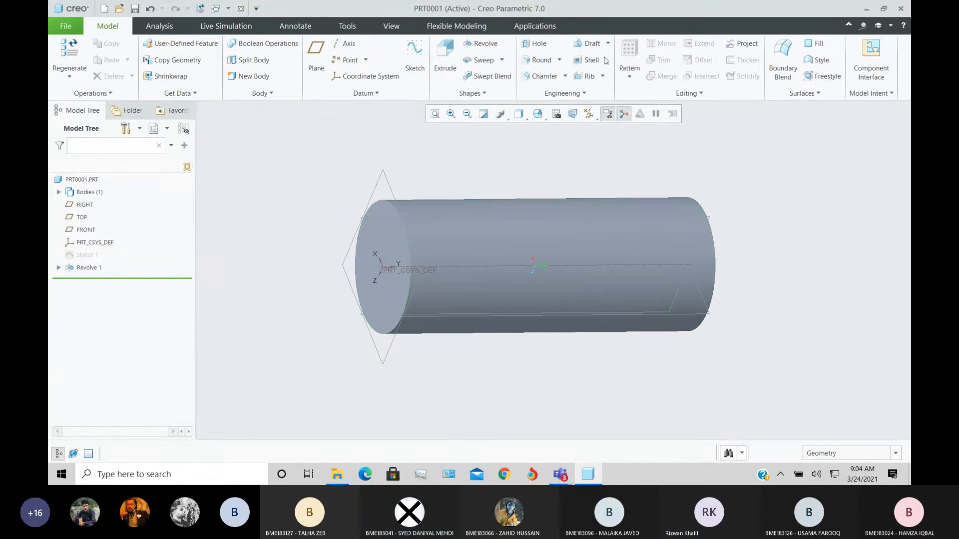
pyautogui.click(168, 28)
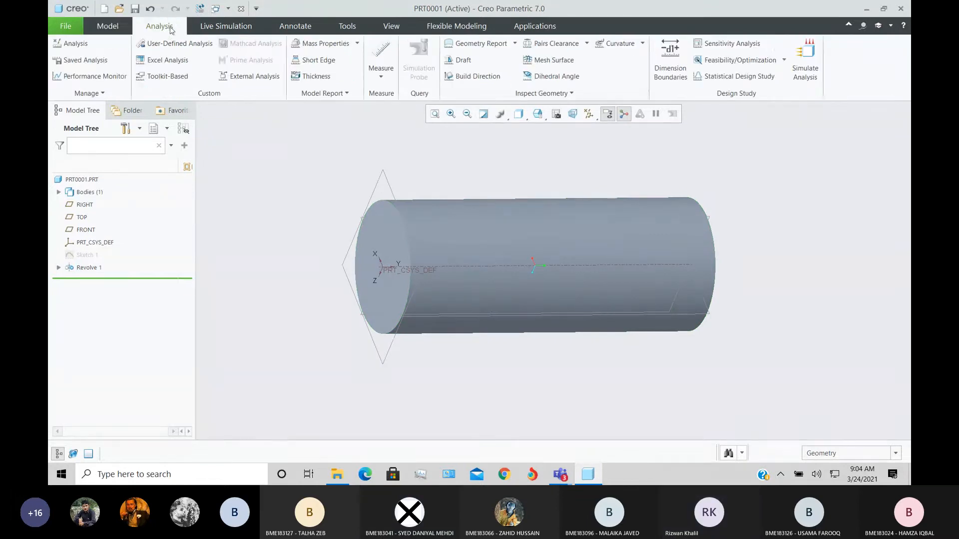
pyautogui.click(672, 83)
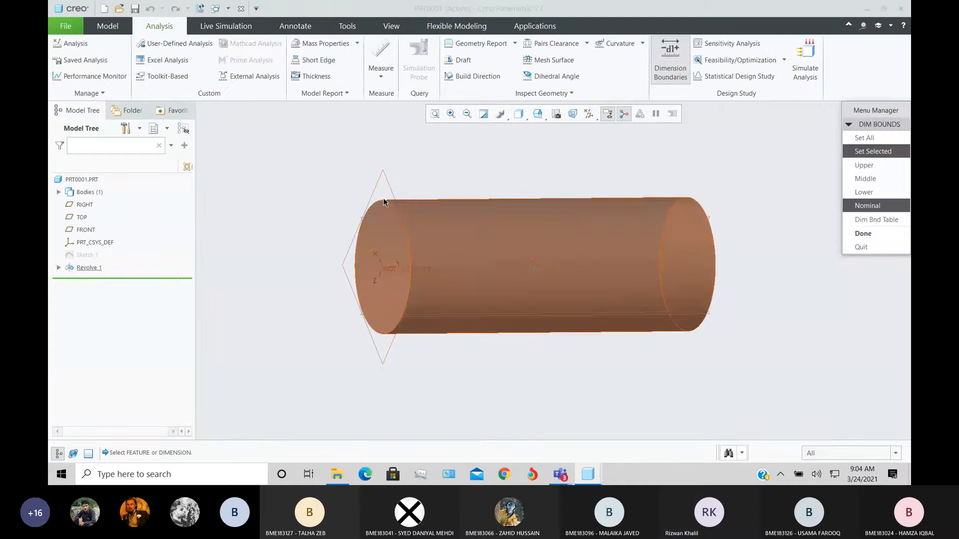
pyautogui.click(483, 248)
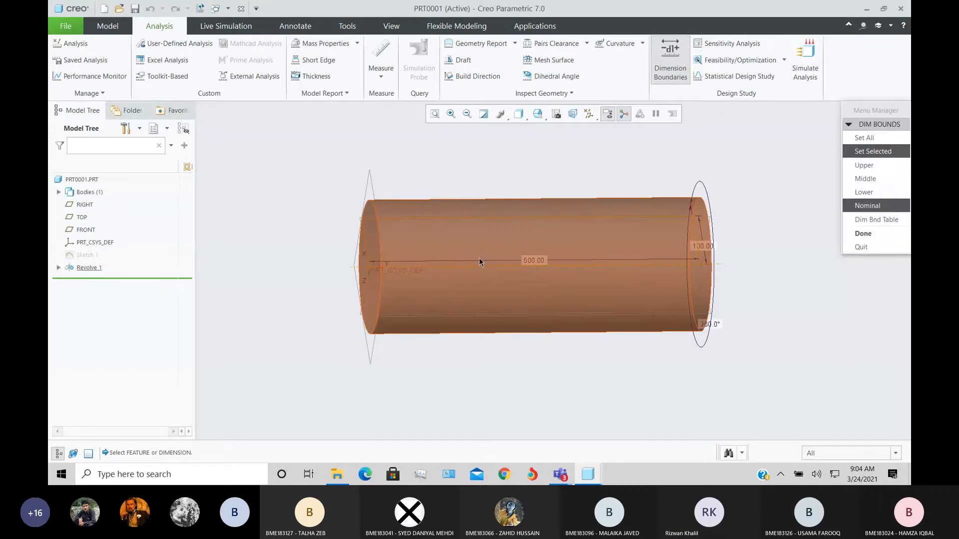
pyautogui.moveTo(879, 378); pyautogui.dragTo(842, 380, button='middle')
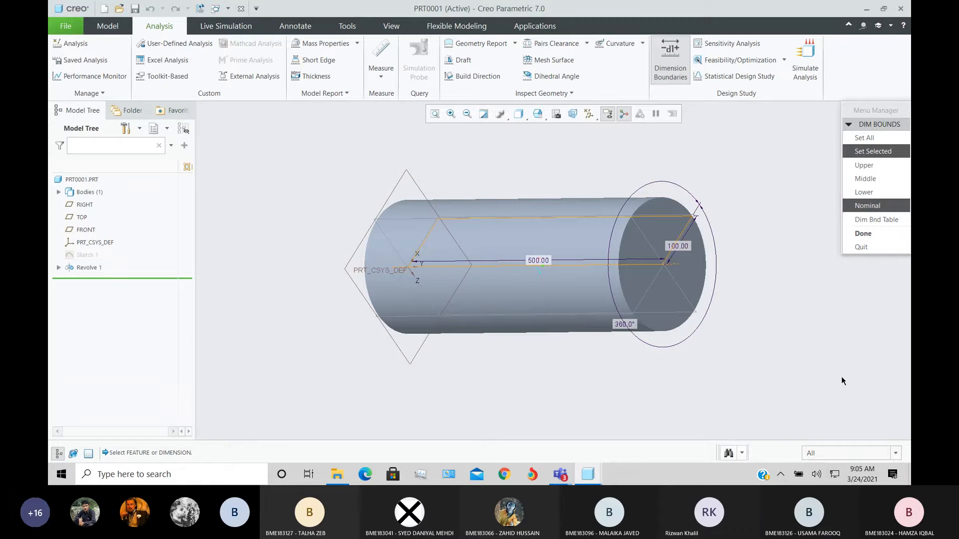
pyautogui.moveTo(734, 296); pyautogui.dragTo(758, 301, button='middle')
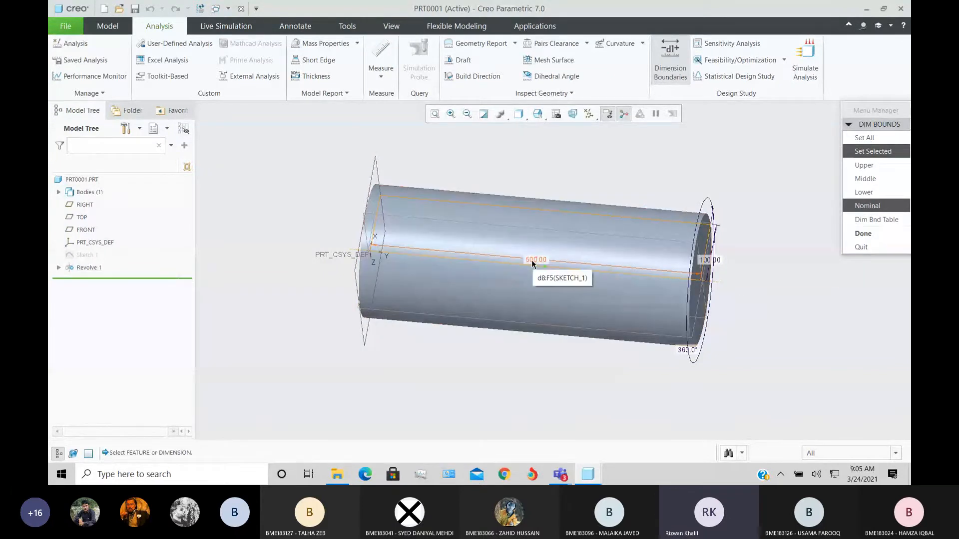
pyautogui.moveTo(531, 260)
pyautogui.mouseDown(button='middle')
pyautogui.moveTo(755, 285)
pyautogui.moveTo(701, 287)
pyautogui.mouseUp(button='middle')
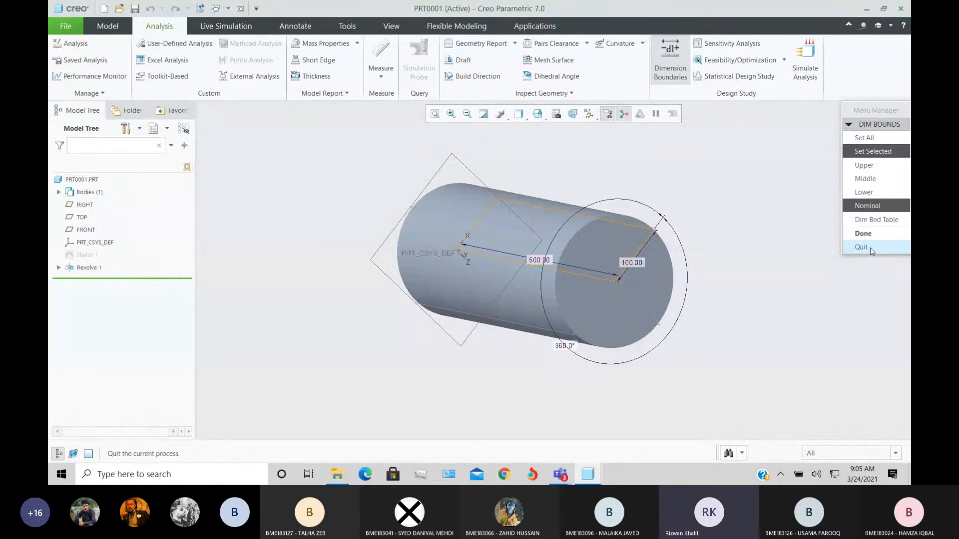
pyautogui.click(874, 235)
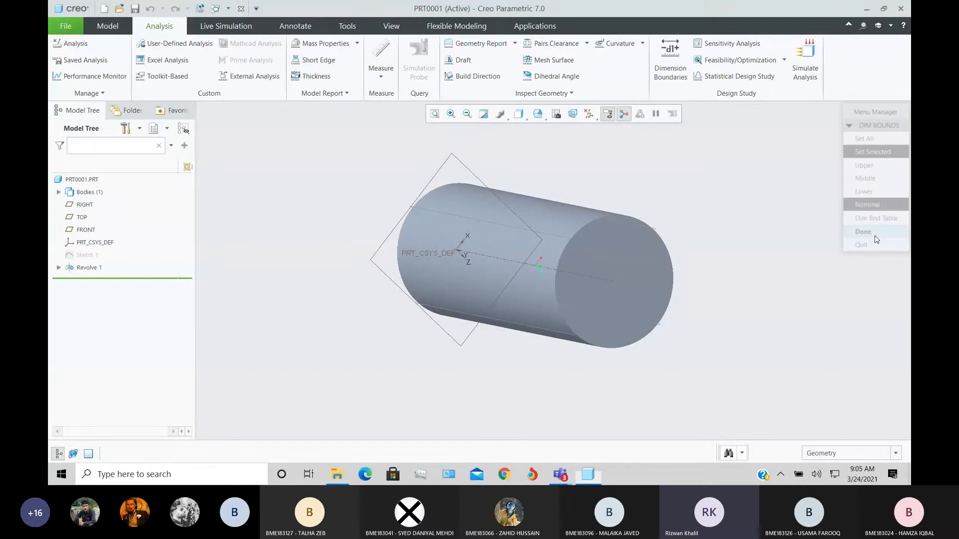
# Delete the revolve feature from the model while keeping its rectangular profile sketch.
pyautogui.rightClick(93, 267)
pyautogui.click(93, 267)
pyautogui.rightClick(93, 266)
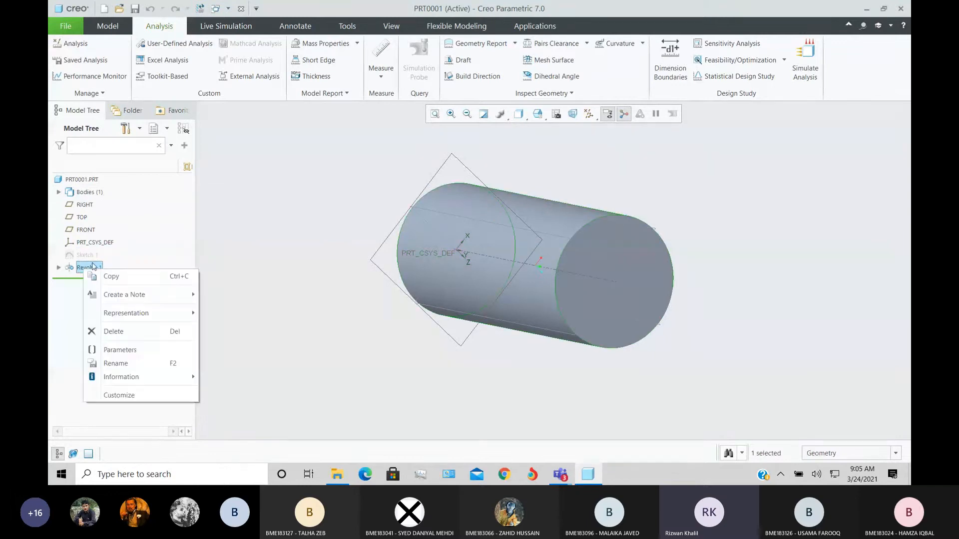
pyautogui.click(114, 331)
pyautogui.click(440, 252)
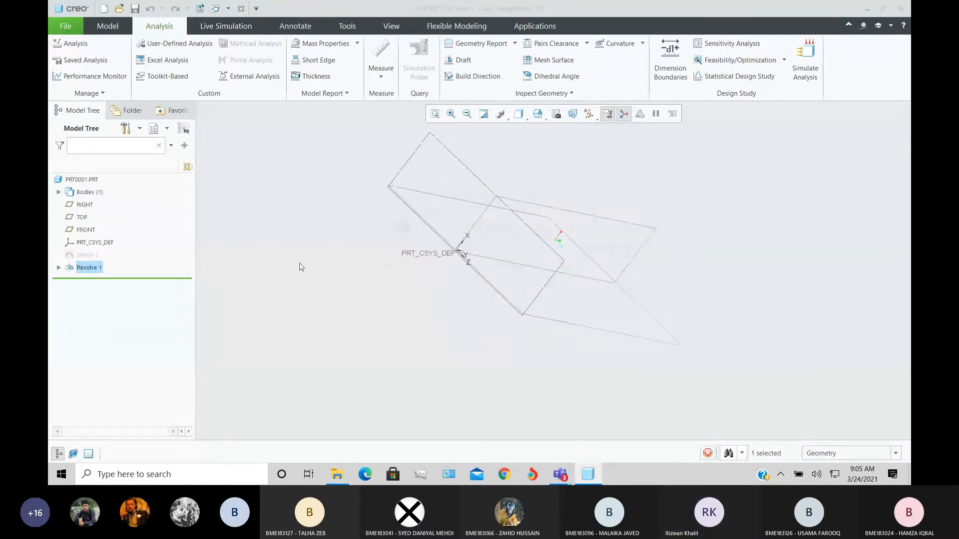
# Reopen the rectangular profile sketch for editing.
pyautogui.click(88, 255)
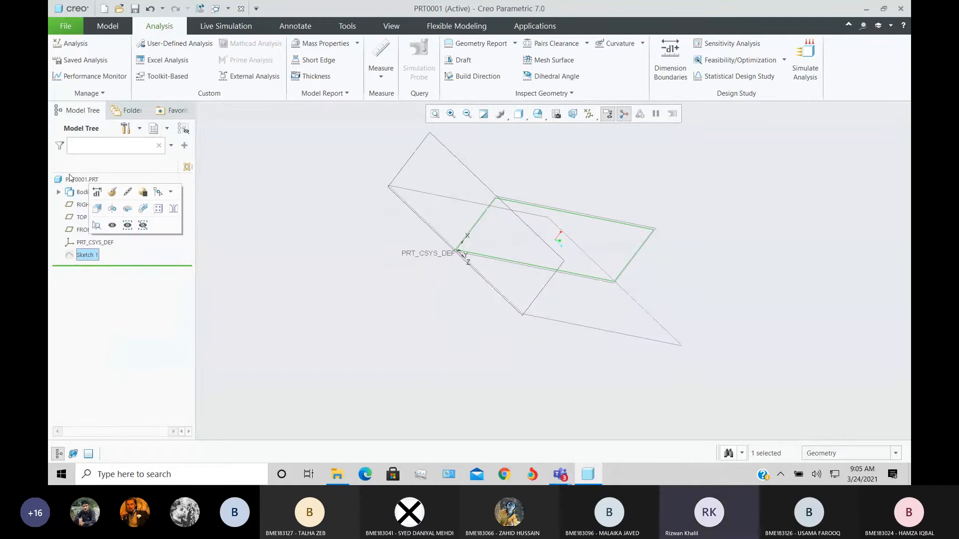
pyautogui.click(112, 192)
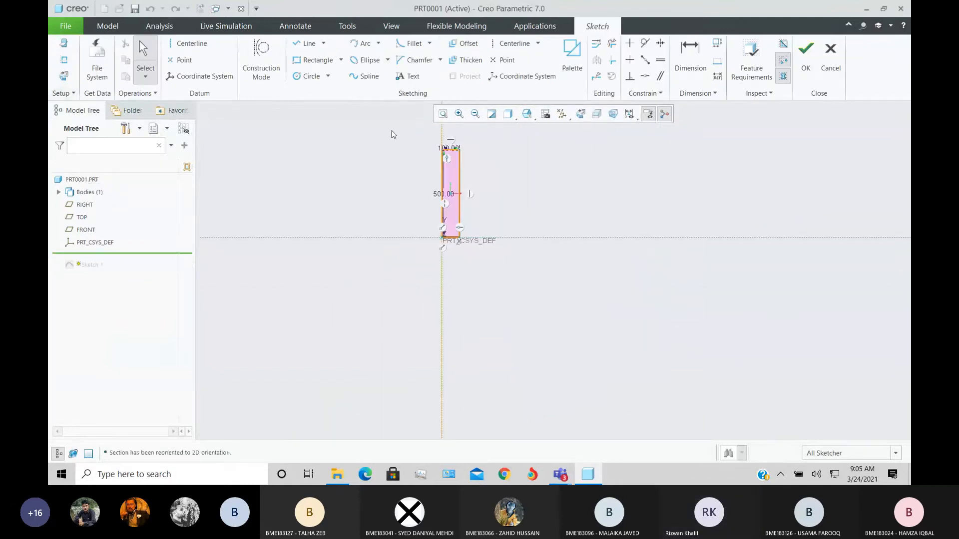
# Finish the 100 by 500 rectangle sketch and start a 360-degree solid Revolve about its internal centerline.
pyautogui.scroll(3, 394, 134)
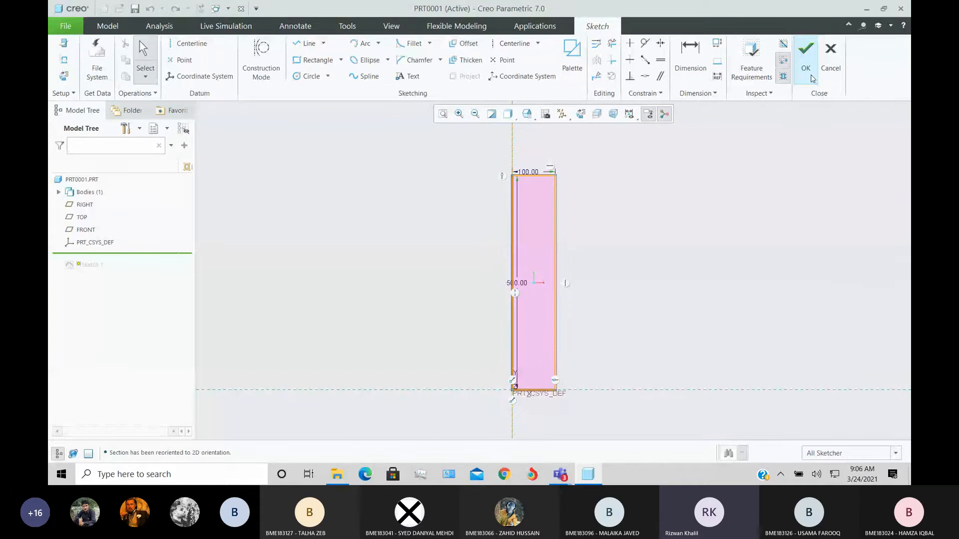
pyautogui.click(806, 60)
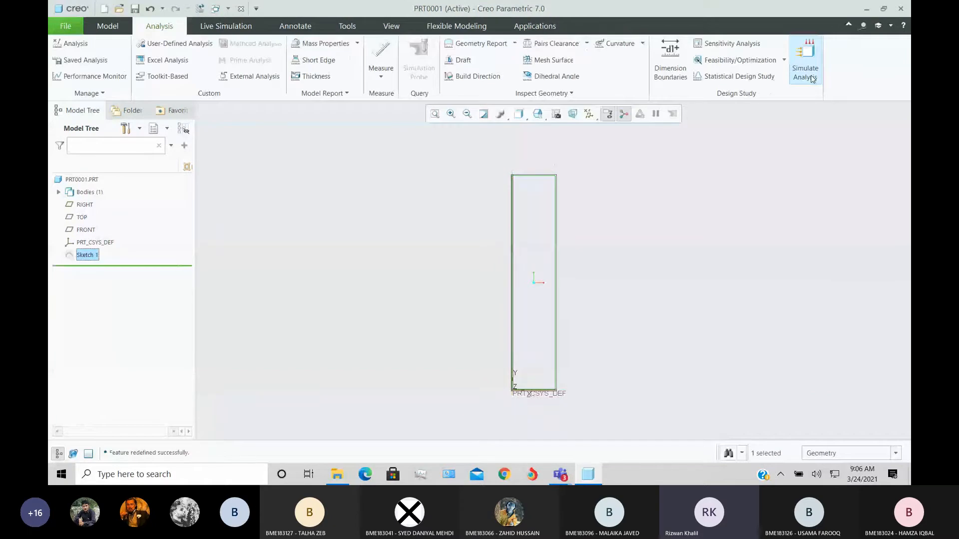
pyautogui.click(107, 26)
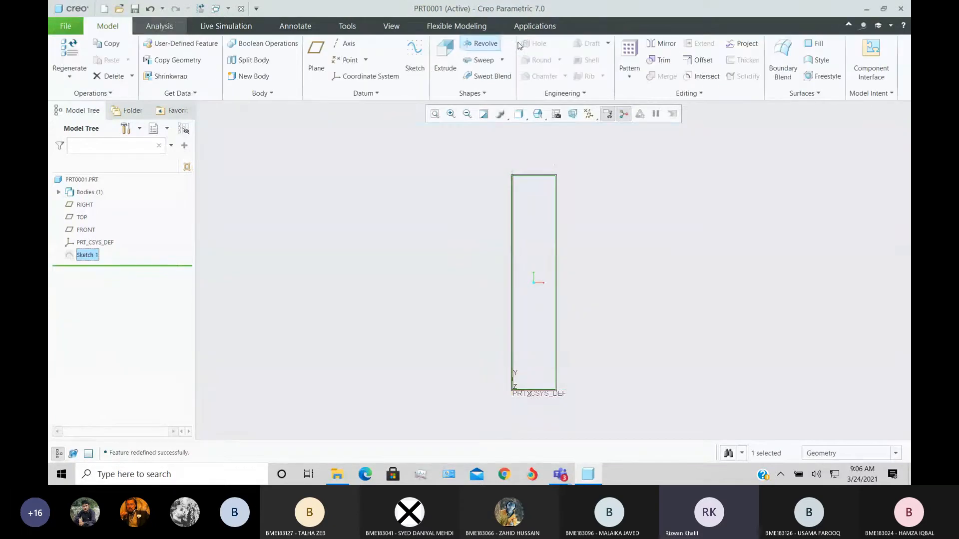
pyautogui.click(479, 46)
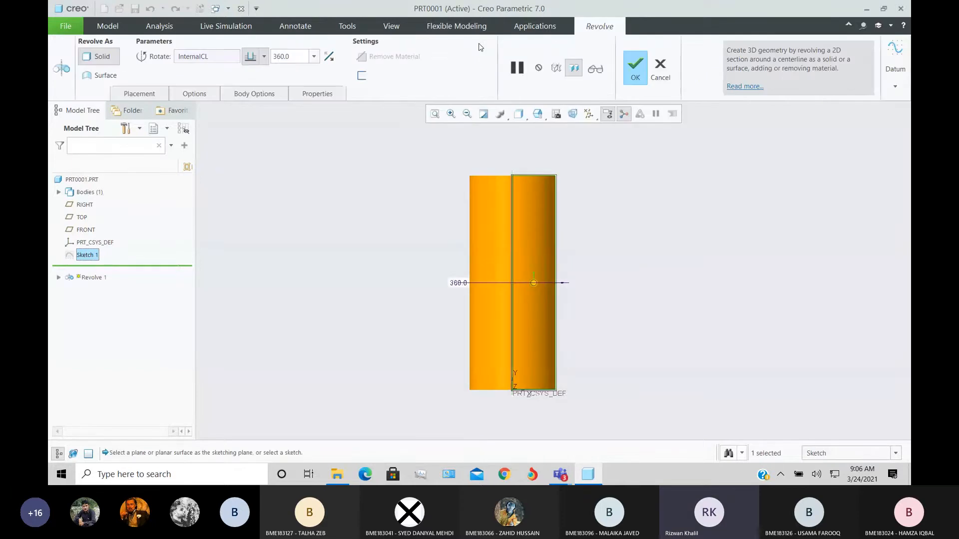
pyautogui.scroll(-2, 443, 218)
pyautogui.moveTo(464, 196); pyautogui.dragTo(452, 258, button='middle')
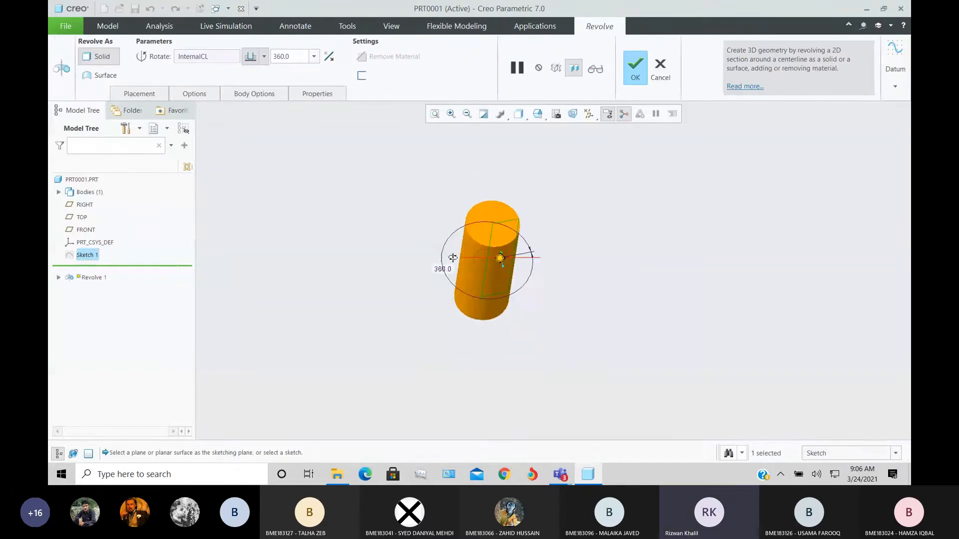
# Set the revolve angle to 275 degrees and inspect the open wedge of the cylinder.
pyautogui.doubleClick(288, 57)
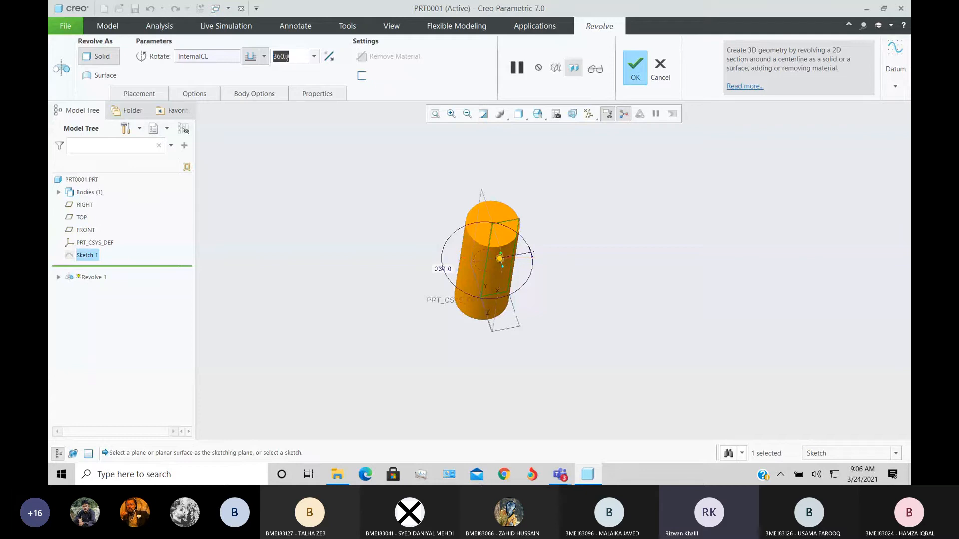
pyautogui.write('275')
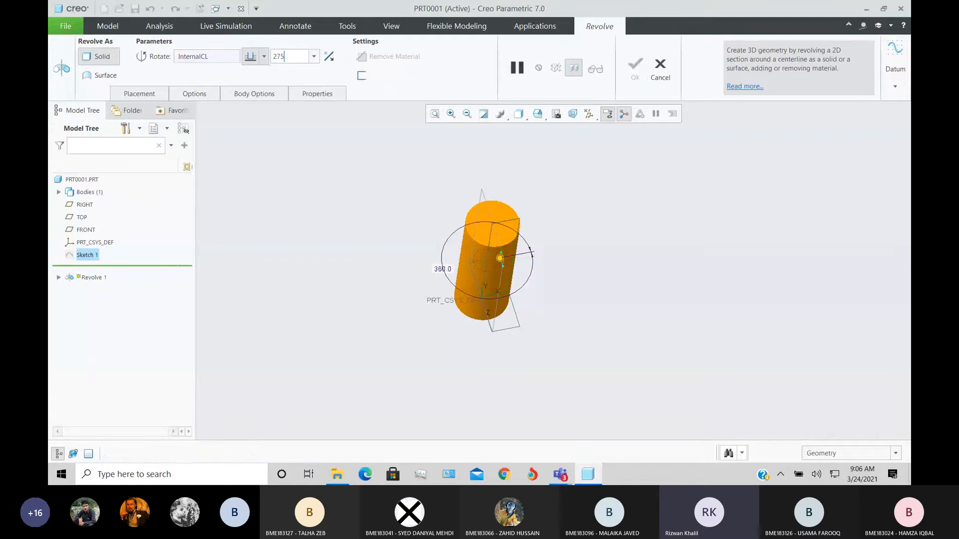
pyautogui.press('Return')
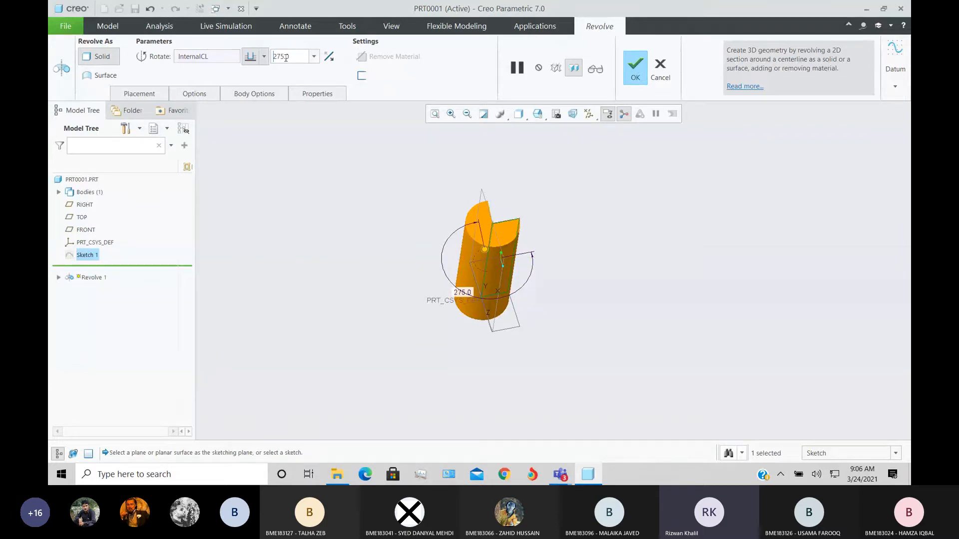
pyautogui.moveTo(565, 258); pyautogui.dragTo(460, 284, button='middle')
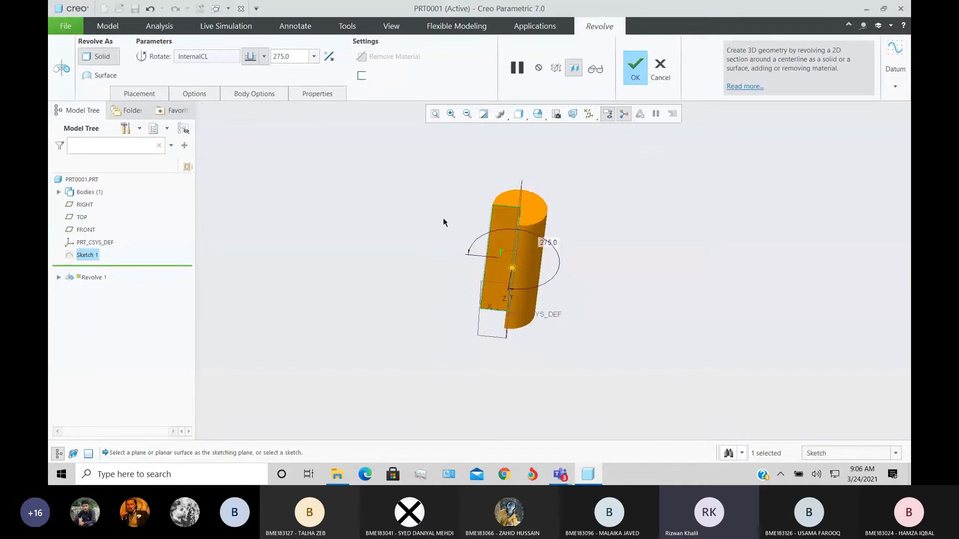
pyautogui.moveTo(443, 222); pyautogui.dragTo(465, 227, button='middle')
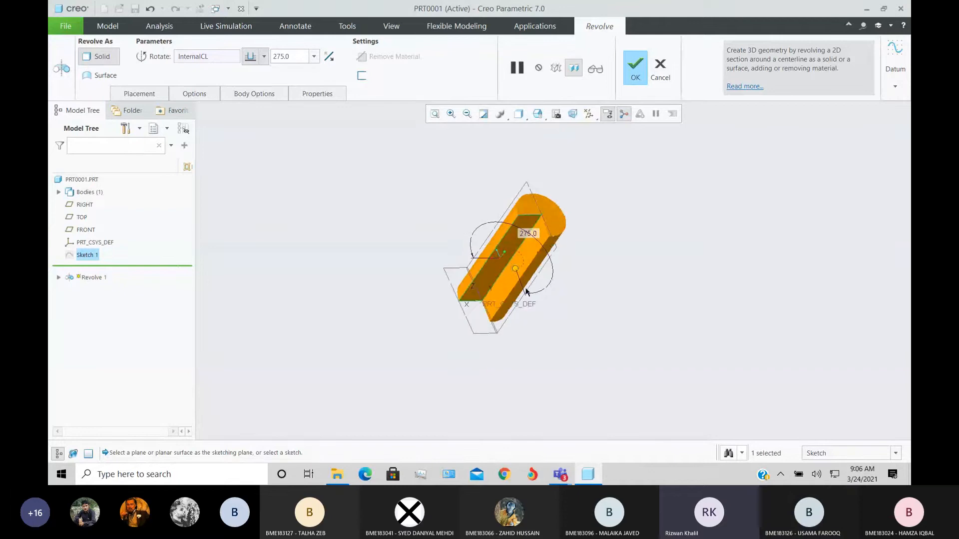
# Adjust the revolve angle dynamically to 303 degrees, and cancel the revolve feature.
pyautogui.moveTo(515, 268); pyautogui.dragTo(510, 269)
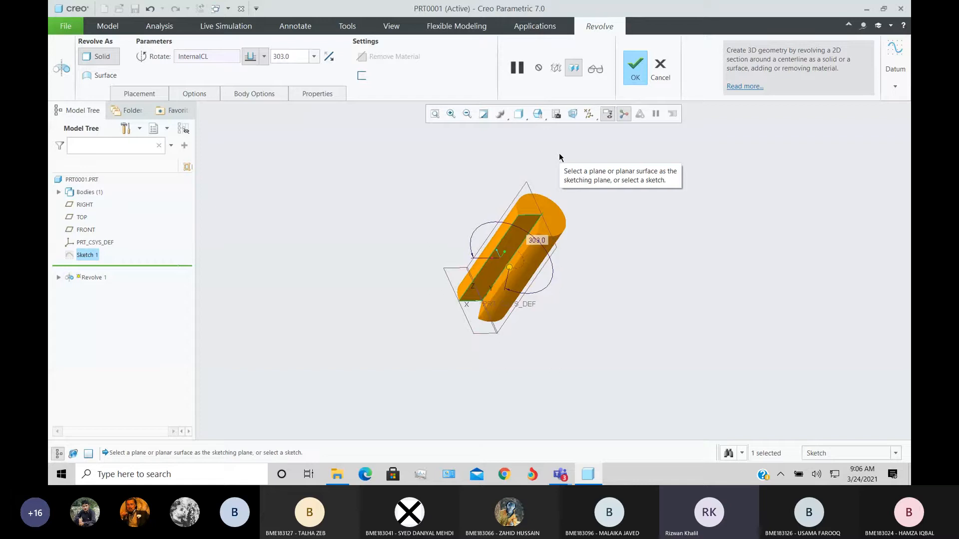
pyautogui.press('Escape')
pyautogui.click(481, 255)
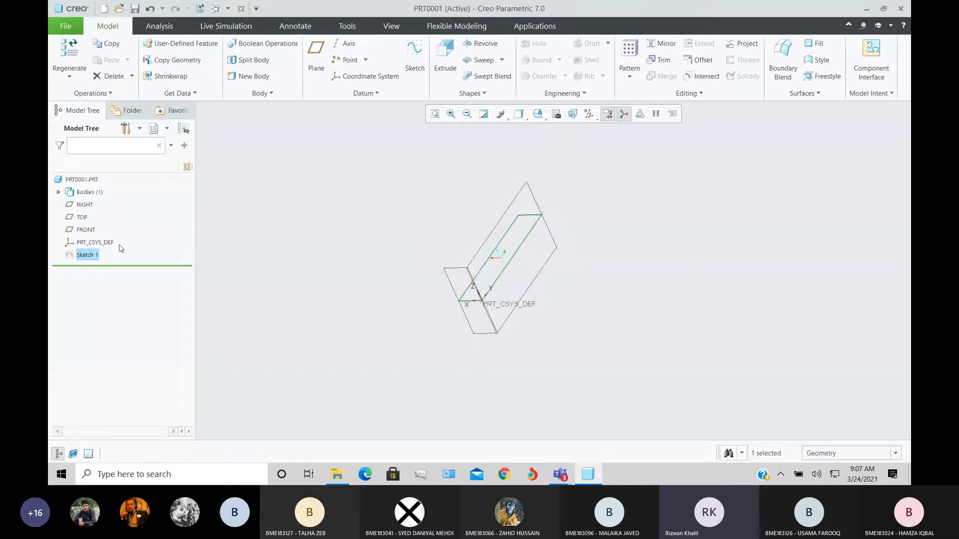
# Delete Sketch 1 from the part.
pyautogui.rightClick(86, 257)
pyautogui.click(95, 257)
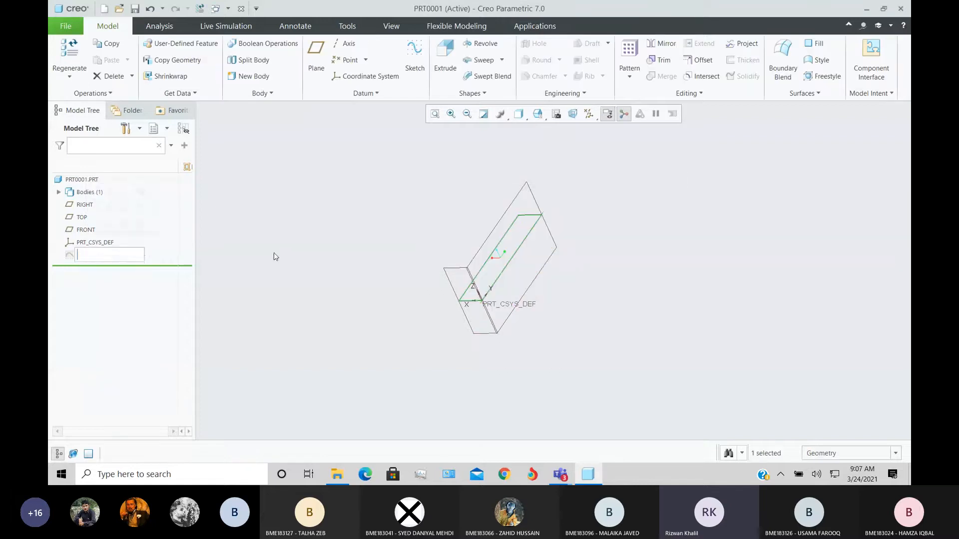
pyautogui.click(95, 257)
pyautogui.rightClick(95, 257)
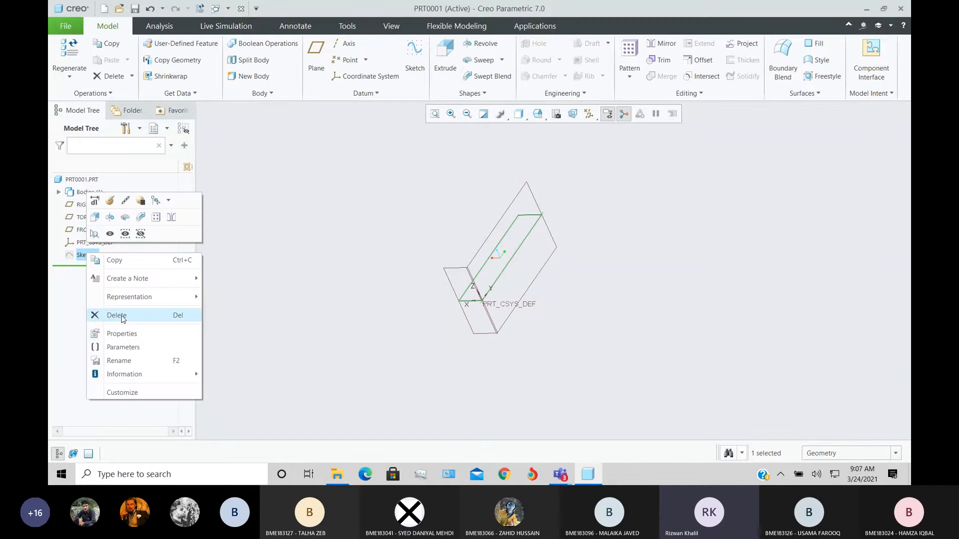
pyautogui.click(116, 315)
pyautogui.press('Return')
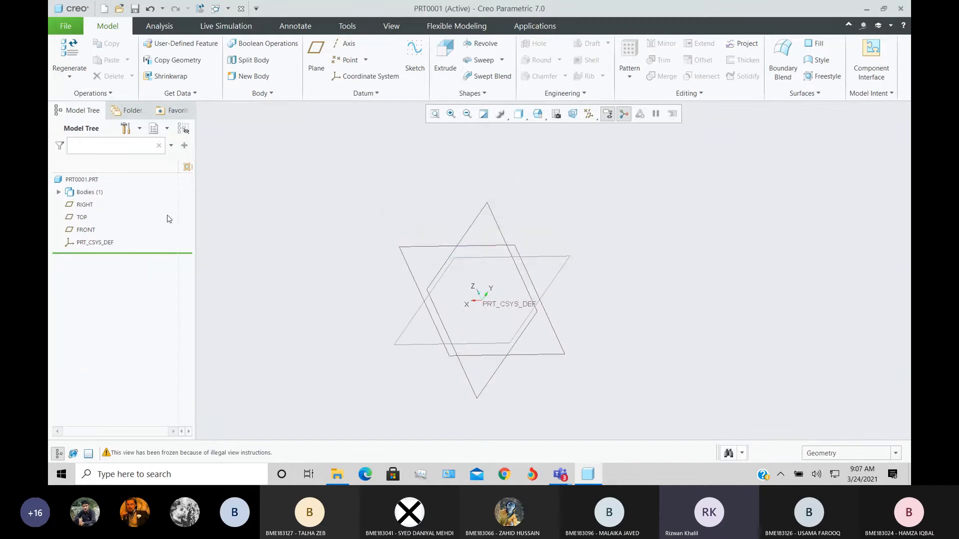
# Start a sketch on the FRONT plane and draw a closed line-chain rectangle about 306 tall with one corner at the origin.
pyautogui.click(86, 229)
pyautogui.click(100, 204)
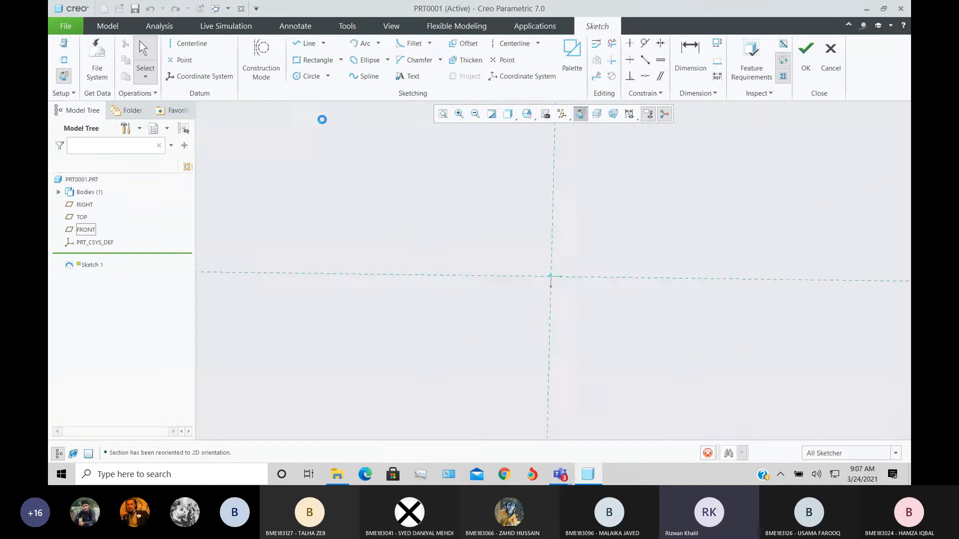
pyautogui.scroll(2, 451, 225)
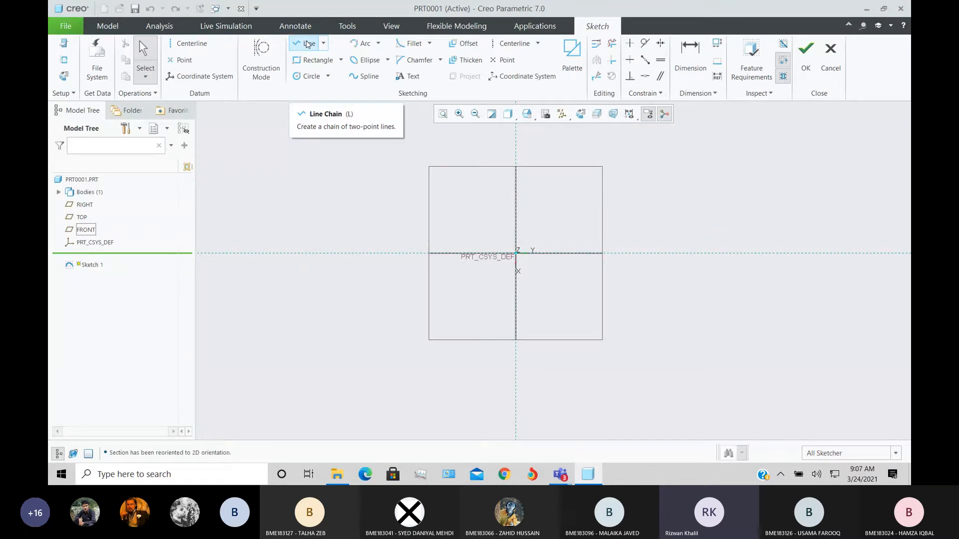
pyautogui.click(307, 44)
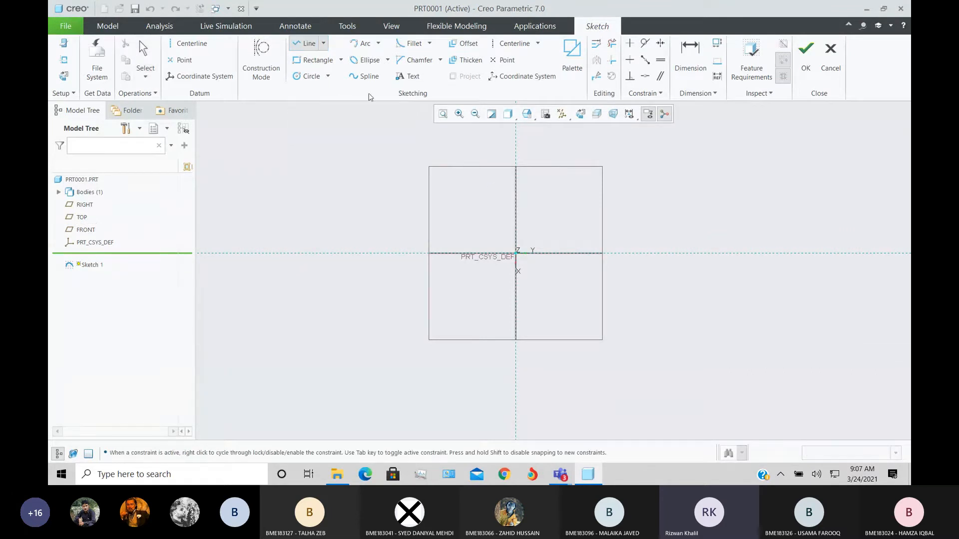
pyautogui.click(517, 149)
pyautogui.click(560, 149)
pyautogui.click(559, 254)
pyautogui.click(516, 254)
pyautogui.click(518, 150)
pyautogui.middleClick(642, 198)
# Set the rectangle's width to 100 and its height to 500, and finish the sketch.
pyautogui.scroll(-2, 643, 198)
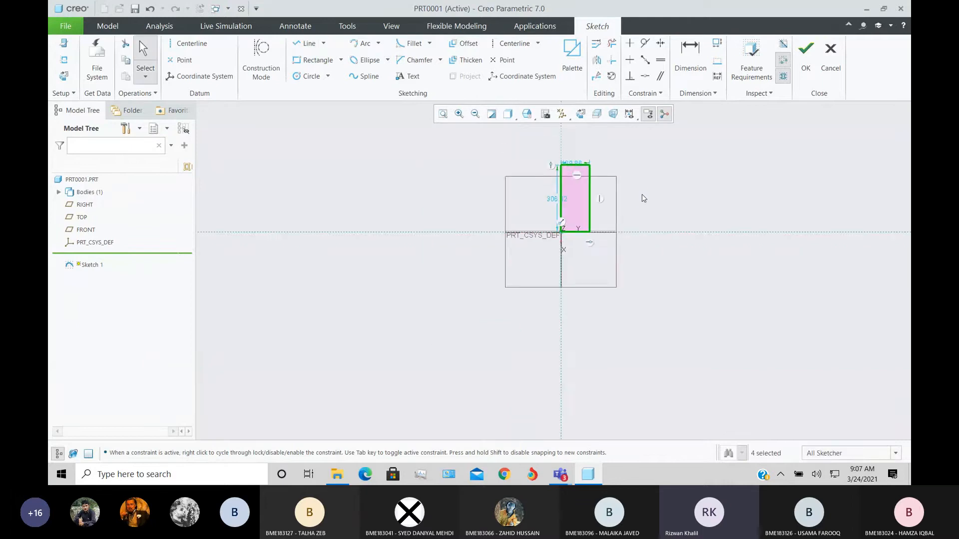
pyautogui.doubleClick(574, 163)
pyautogui.write('100')
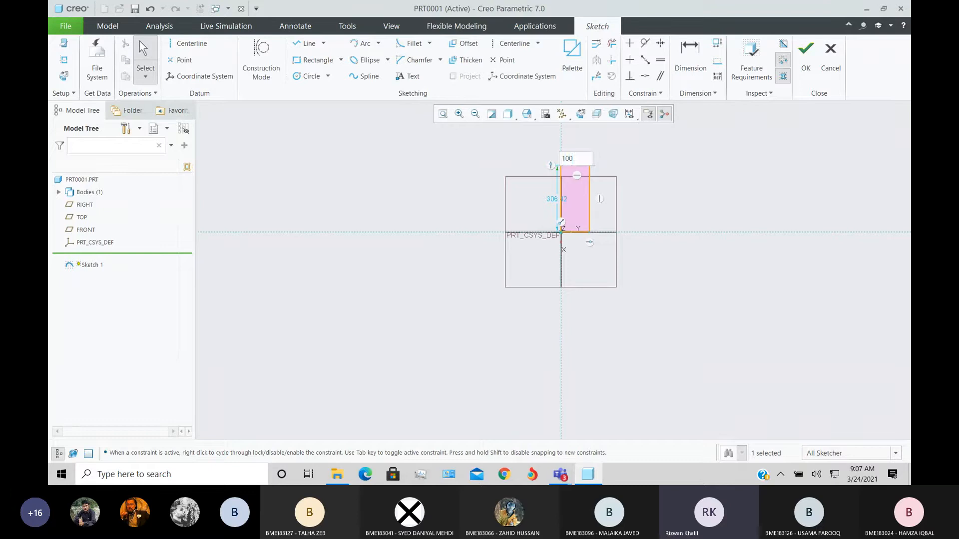
pyautogui.press('Return')
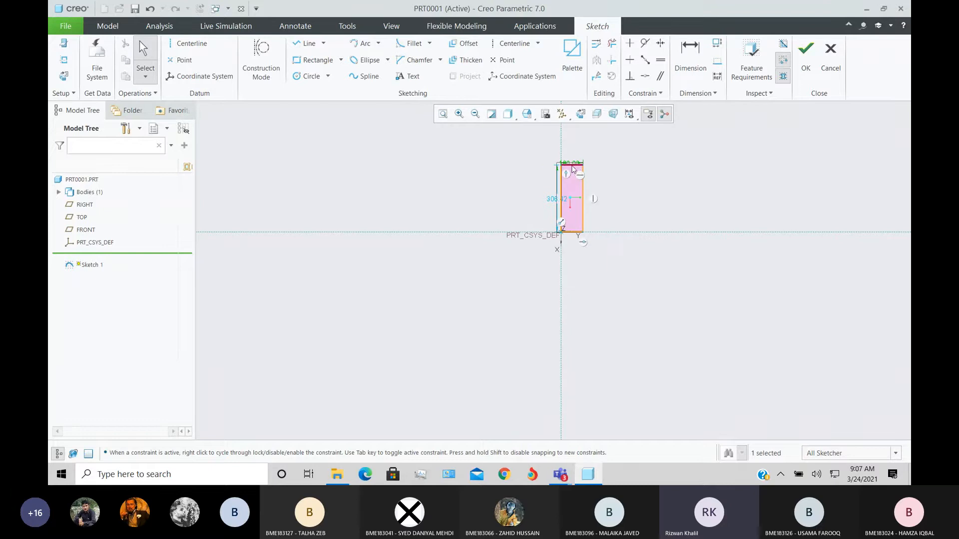
pyautogui.doubleClick(573, 207)
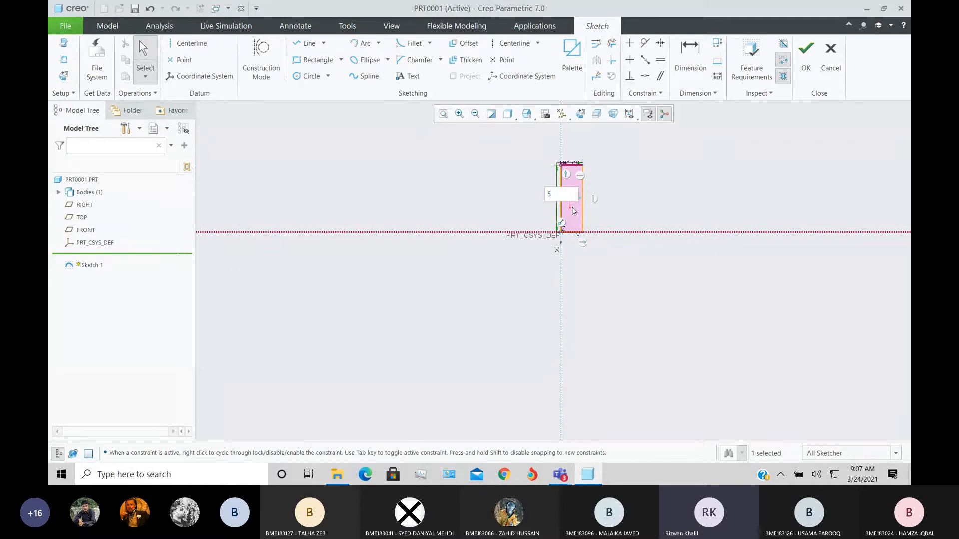
pyautogui.write('500')
pyautogui.press('Return')
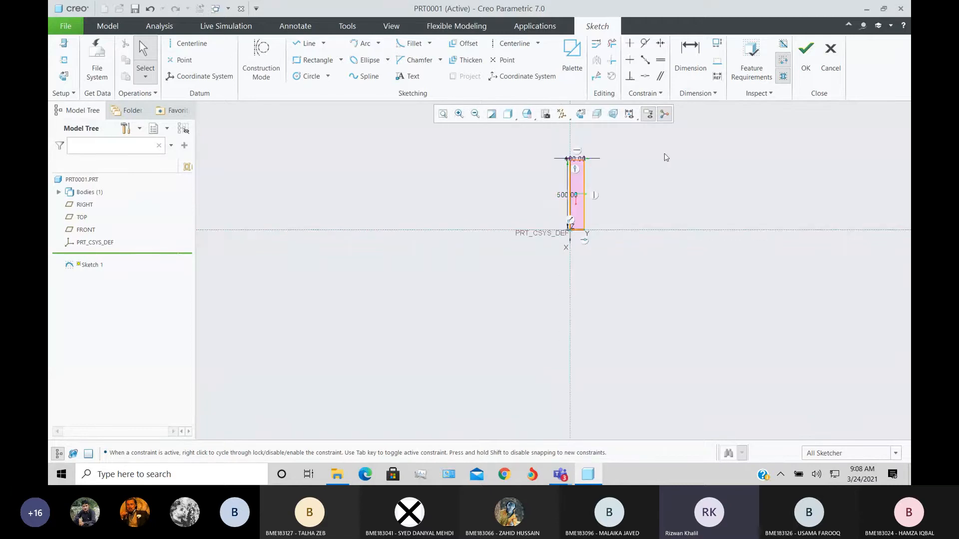
pyautogui.click(803, 79)
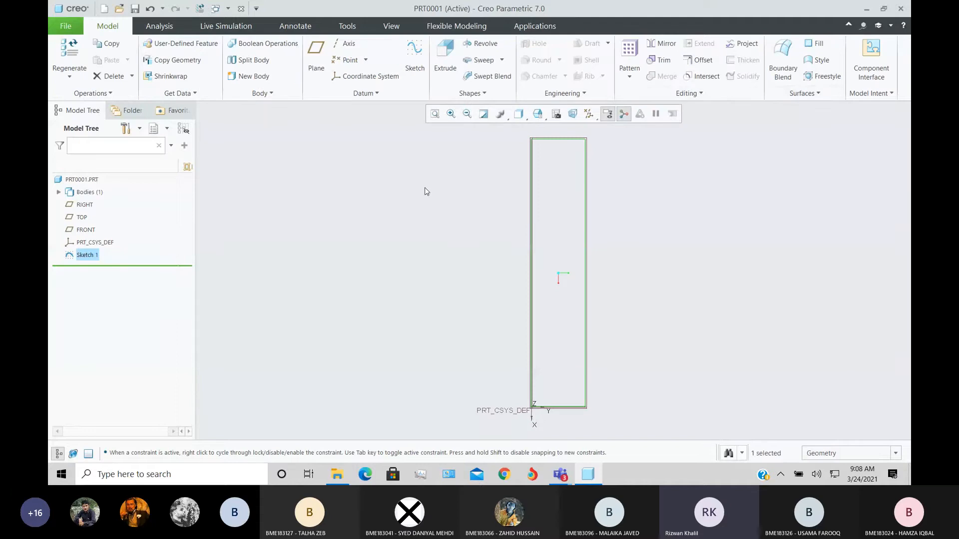
# Try to revolve the rectangle sketch without a centerline, and cancel the feature.
pyautogui.click(484, 44)
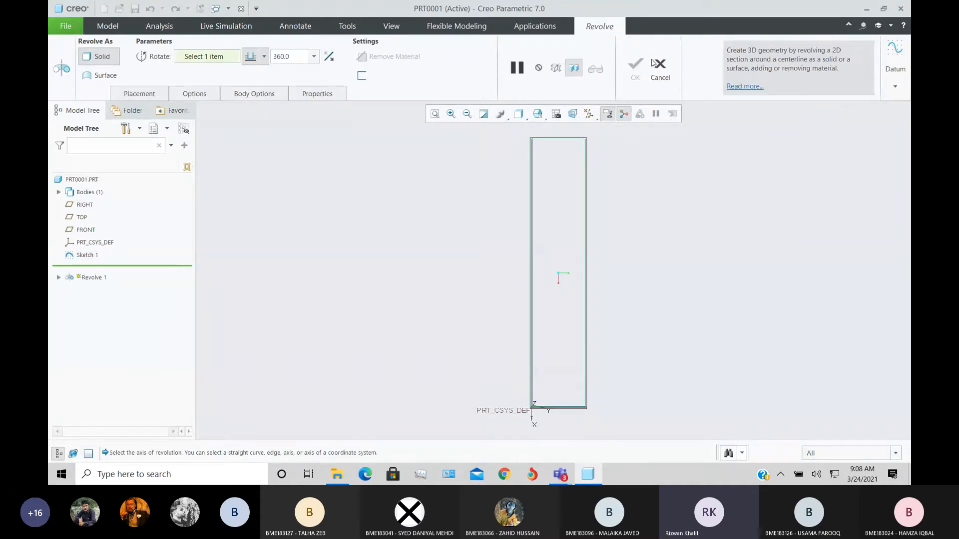
pyautogui.click(660, 67)
# Reopen Sketch 1, add a vertical datum centerline along the rectangle's long edge at the origin, and finish the sketch.
pyautogui.click(88, 255)
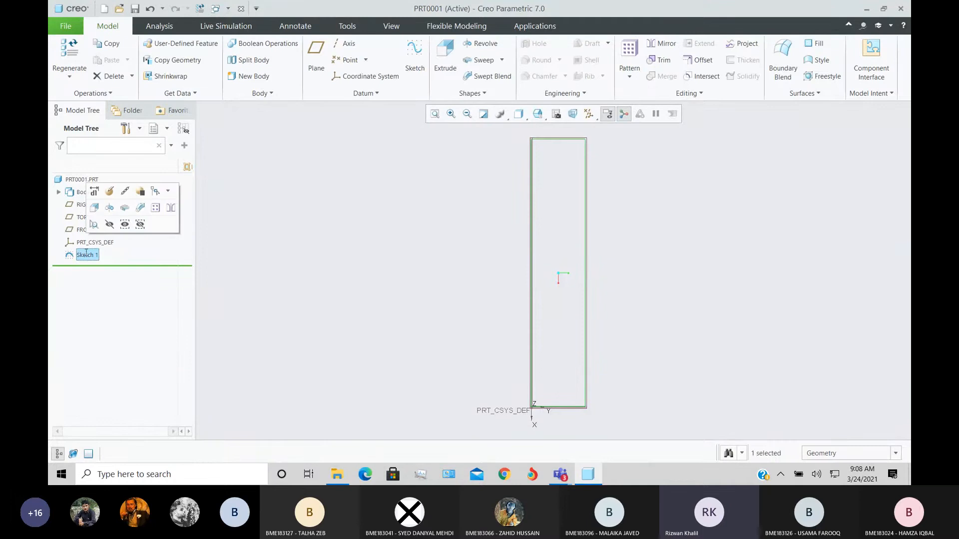
pyautogui.click(109, 206)
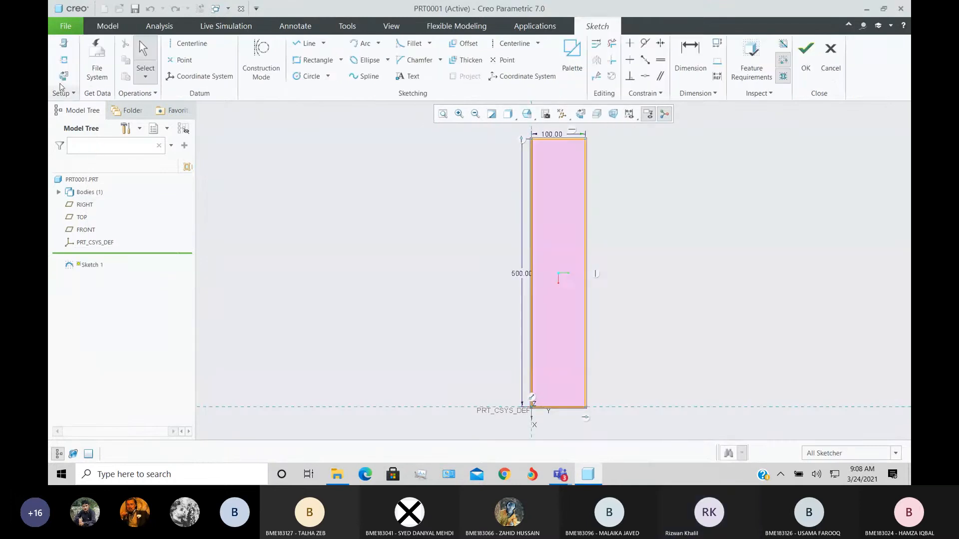
pyautogui.scroll(-5, 348, 251)
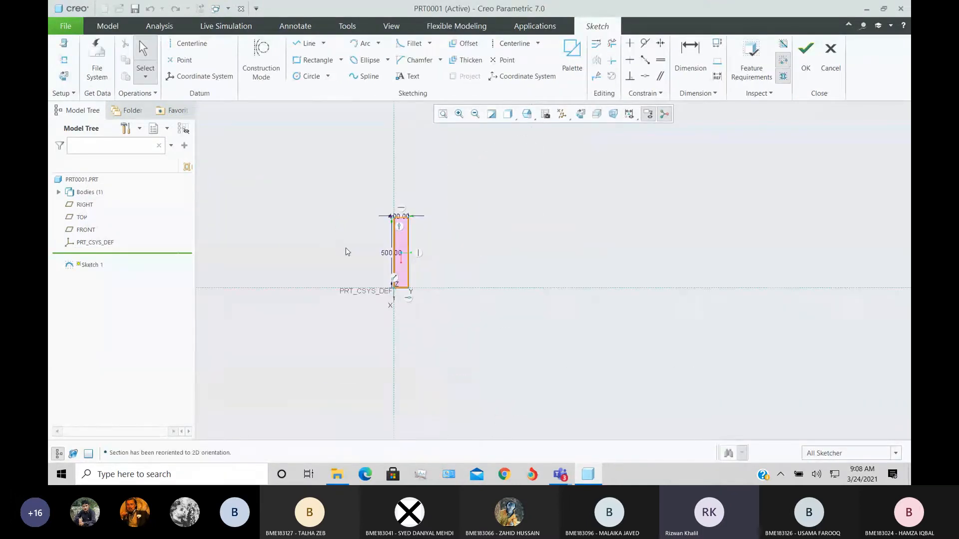
pyautogui.click(198, 45)
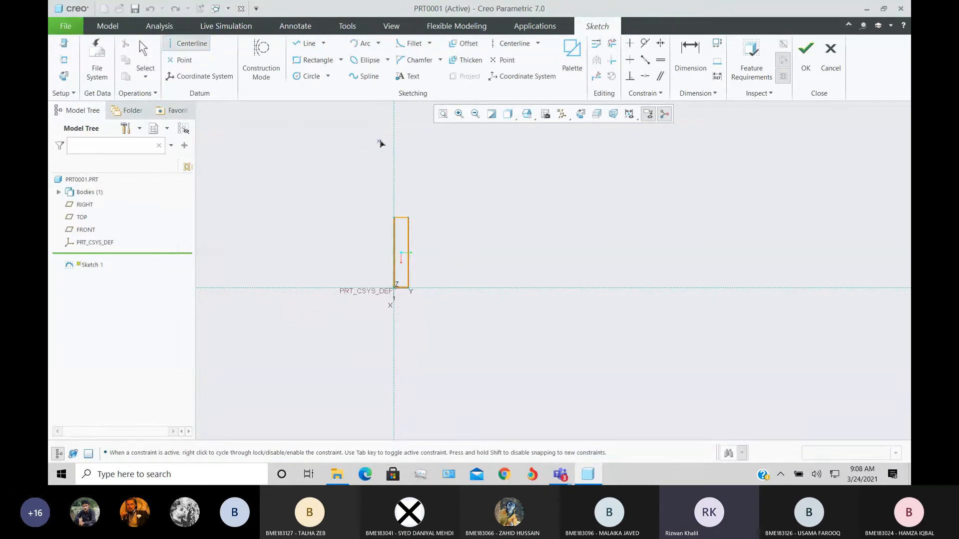
pyautogui.click(394, 142)
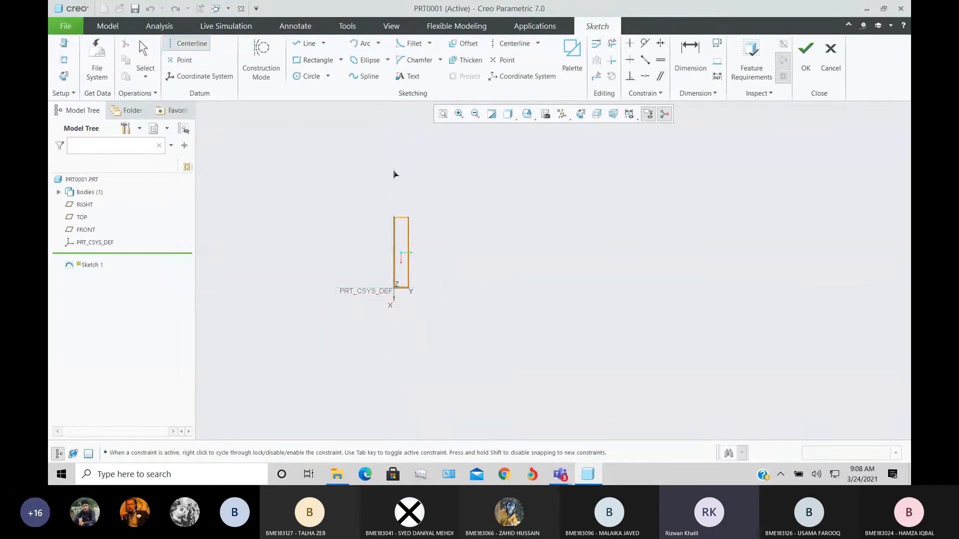
pyautogui.click(394, 175)
pyautogui.middleClick(534, 201)
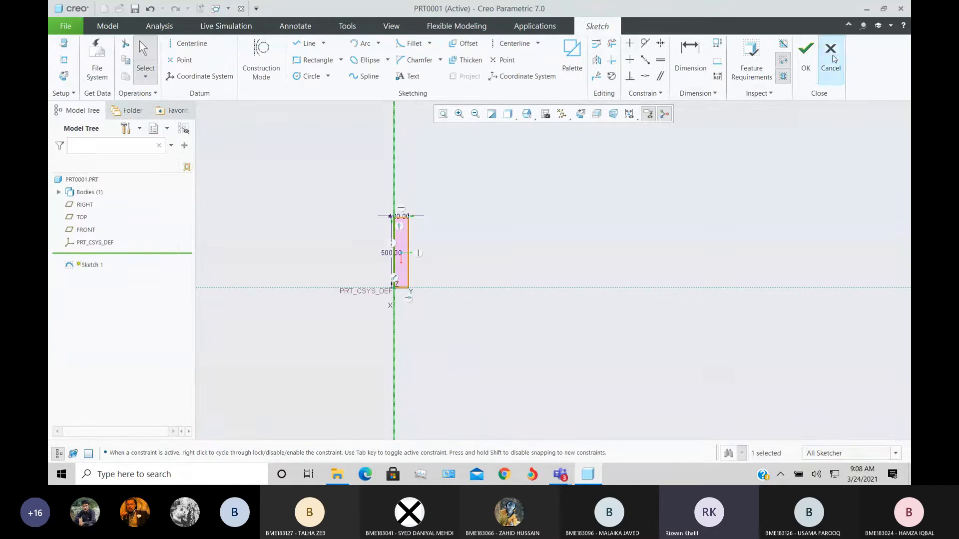
pyautogui.click(808, 59)
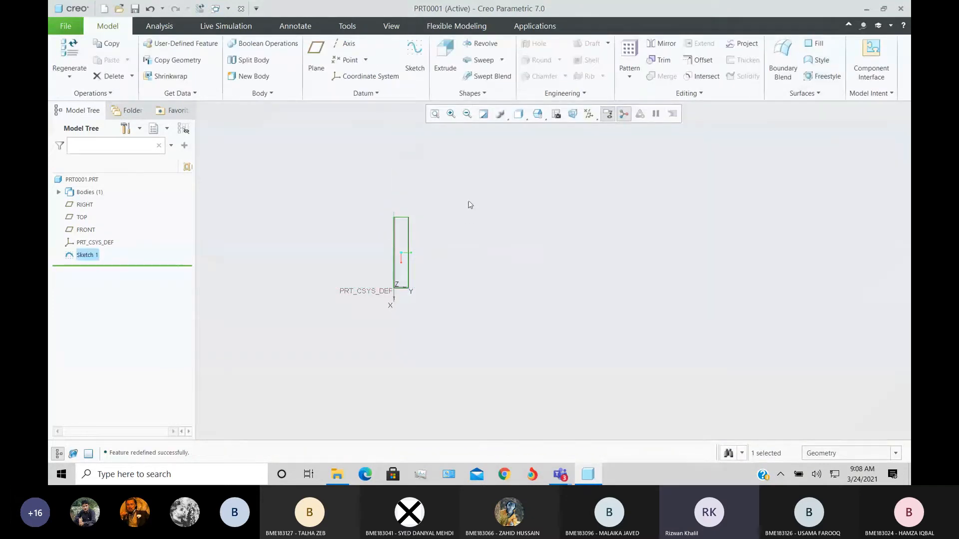
# Preview a 360-degree solid Revolve of the sketch about its new centerline, and cancel the feature.
pyautogui.click(483, 49)
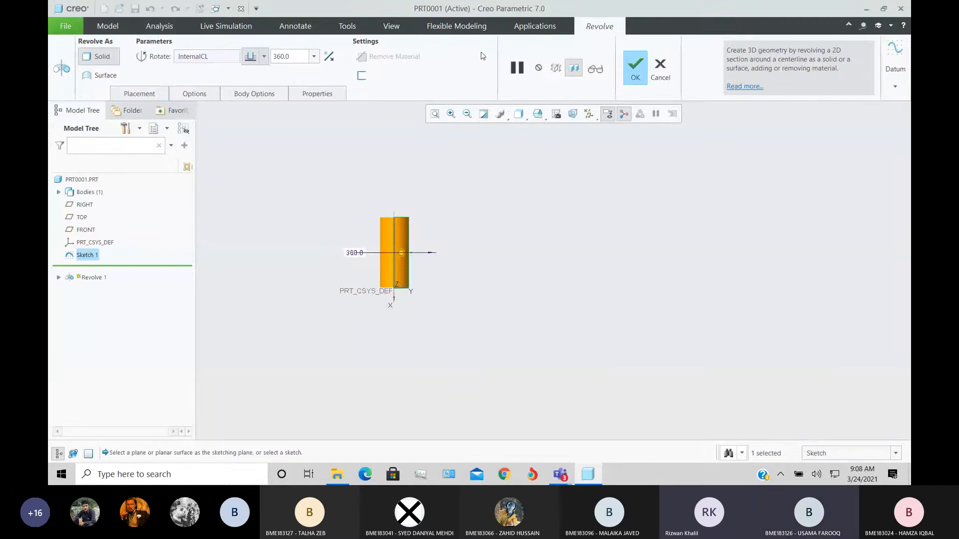
pyautogui.moveTo(440, 208); pyautogui.dragTo(449, 210, button='middle')
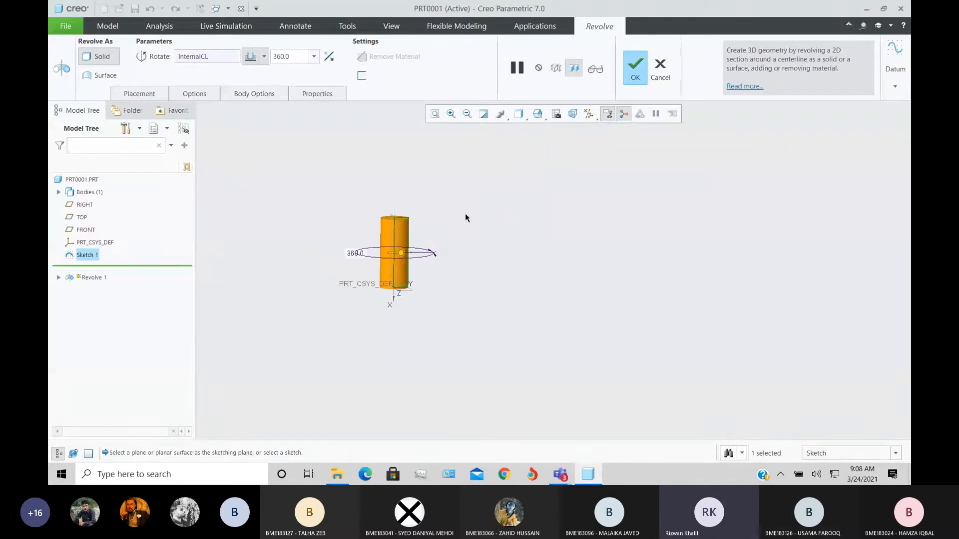
pyautogui.click(657, 80)
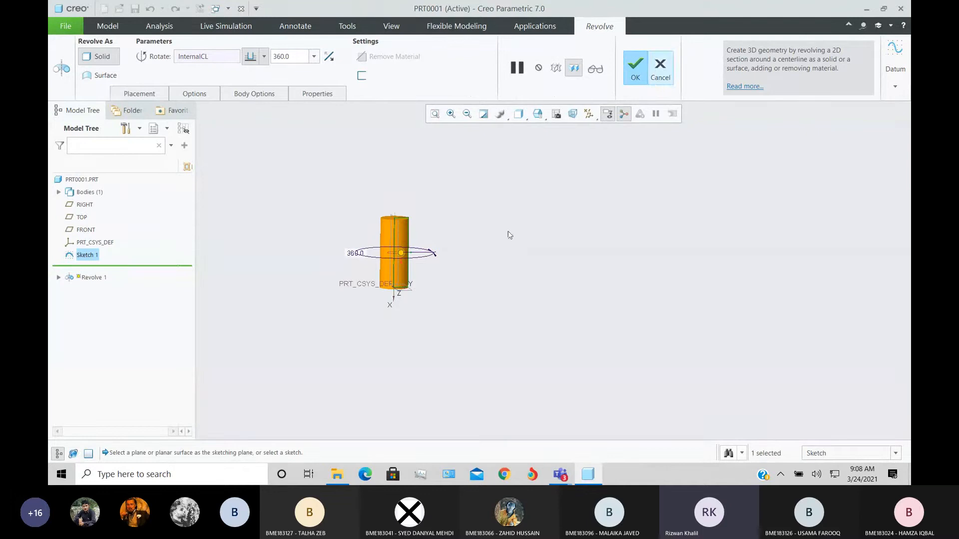
# Reopen Sketch 1, draw a vertical datum centerline through the origin on the rectangle's long edge, and finish the sketch.
pyautogui.click(88, 255)
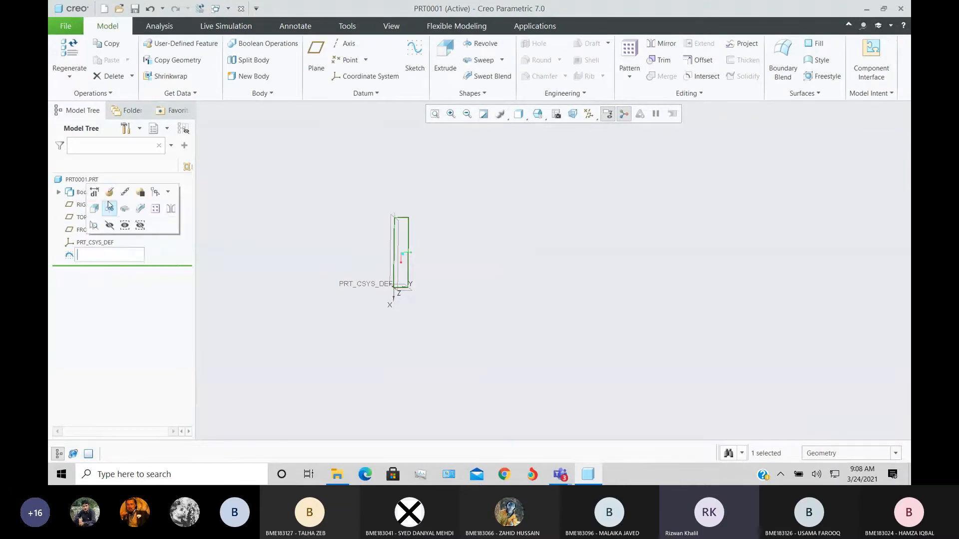
pyautogui.click(174, 228)
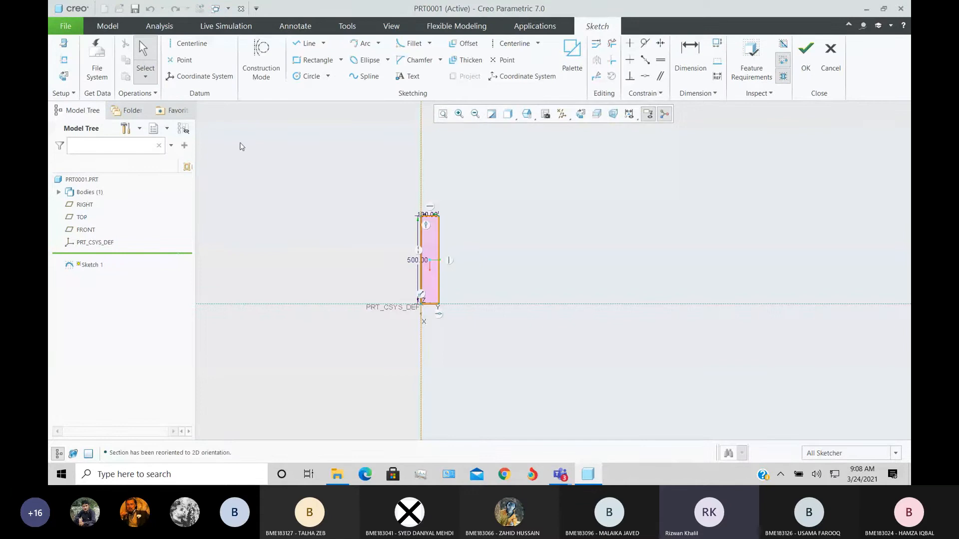
pyautogui.click(192, 43)
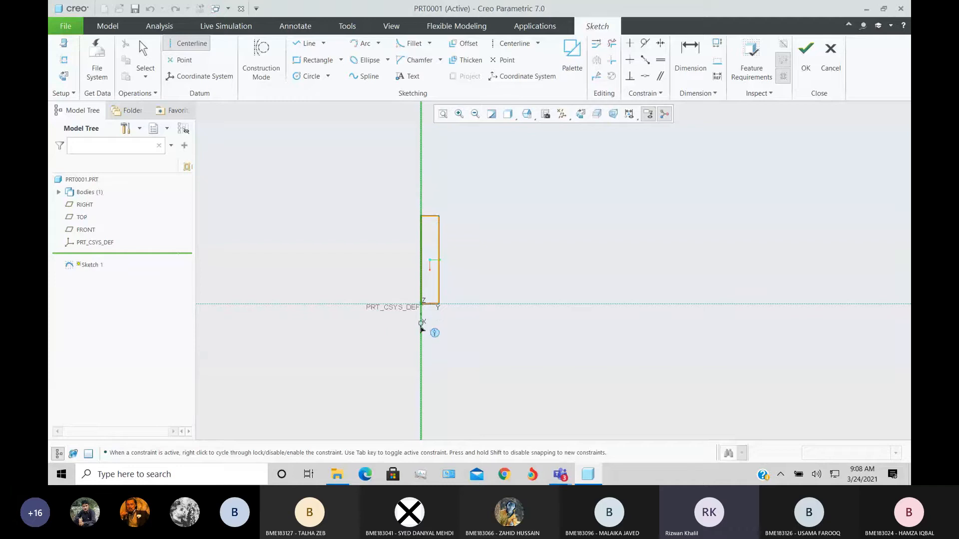
pyautogui.click(421, 304)
pyautogui.click(421, 152)
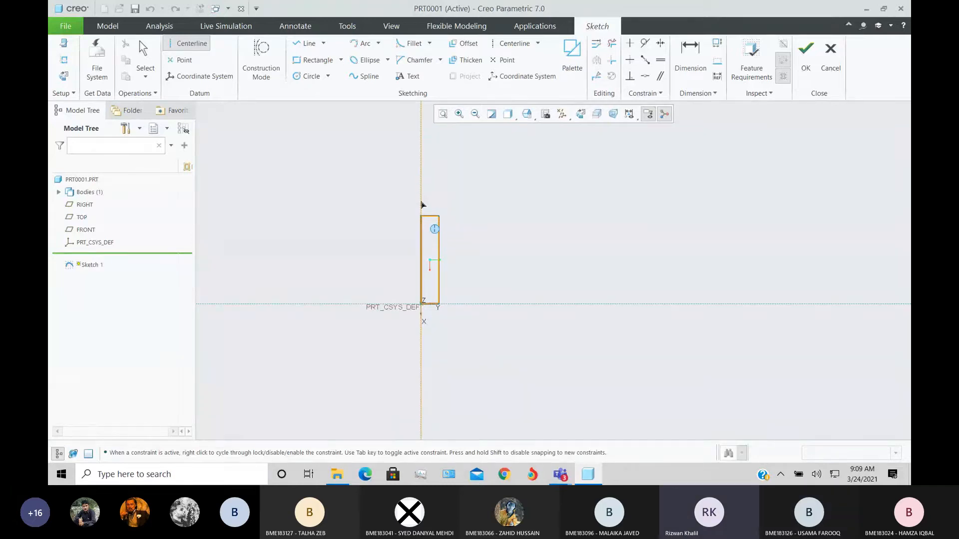
pyautogui.click(421, 134)
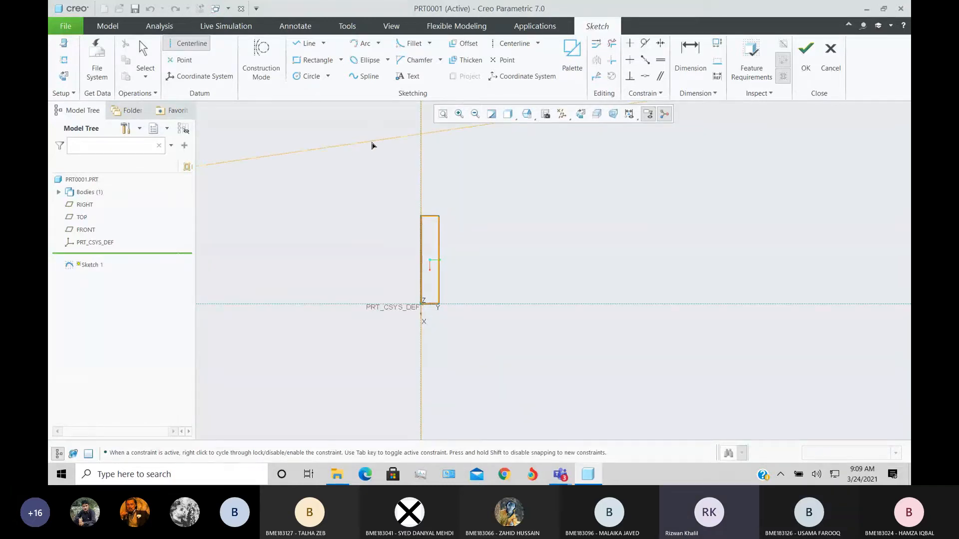
pyautogui.middleClick(422, 158)
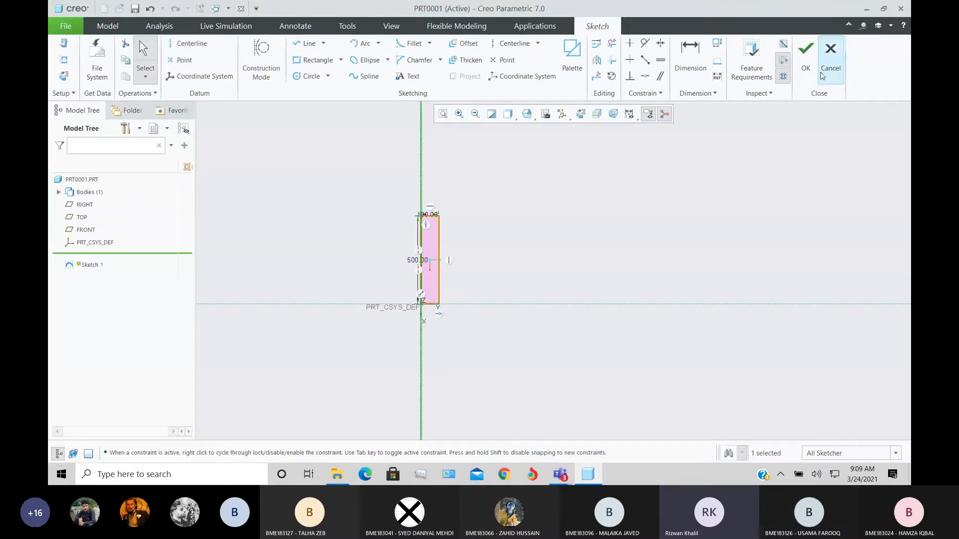
pyautogui.click(806, 55)
# Start a solid Revolve of the sketch, trying a revolve angle of 200 degrees and another of 303 degrees.
pyautogui.click(483, 44)
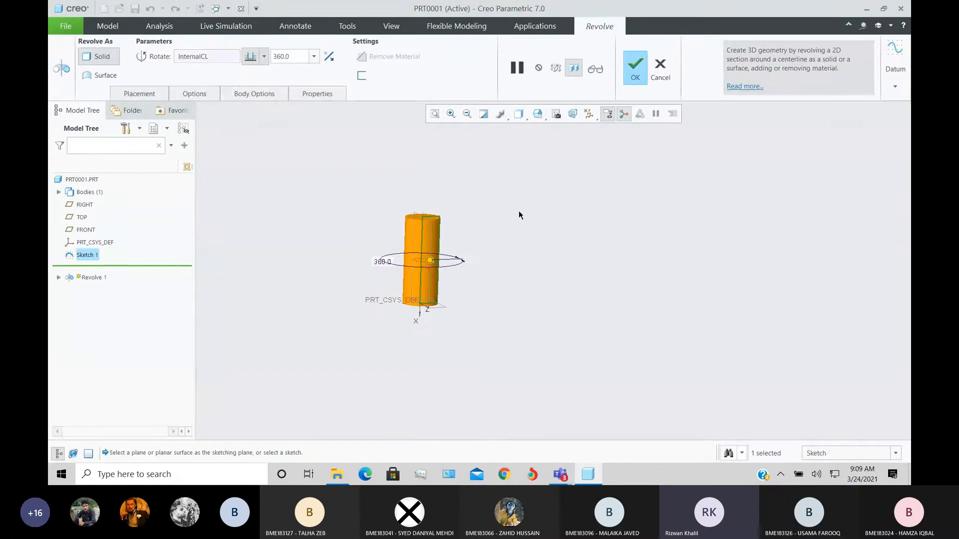
pyautogui.moveTo(518, 215); pyautogui.dragTo(440, 200, button='middle')
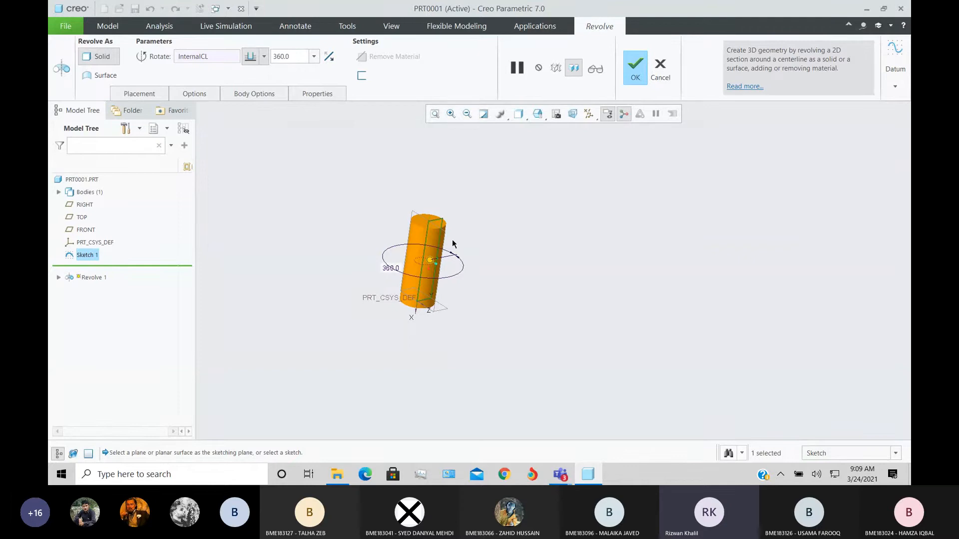
pyautogui.click(294, 54)
pyautogui.write('20')
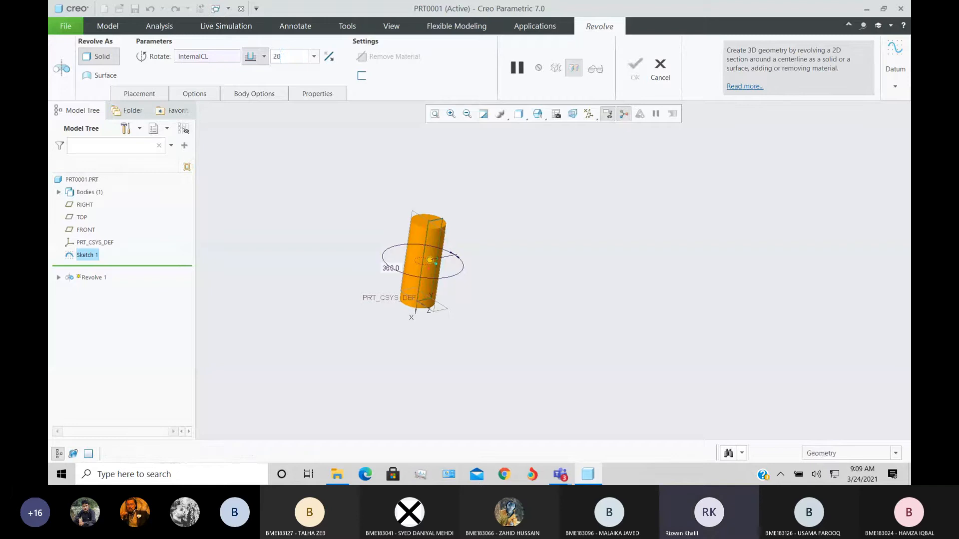
pyautogui.write('0')
pyautogui.press('Return')
pyautogui.moveTo(378, 201); pyautogui.dragTo(439, 278, button='middle')
pyautogui.moveTo(444, 264); pyautogui.dragTo(433, 240)
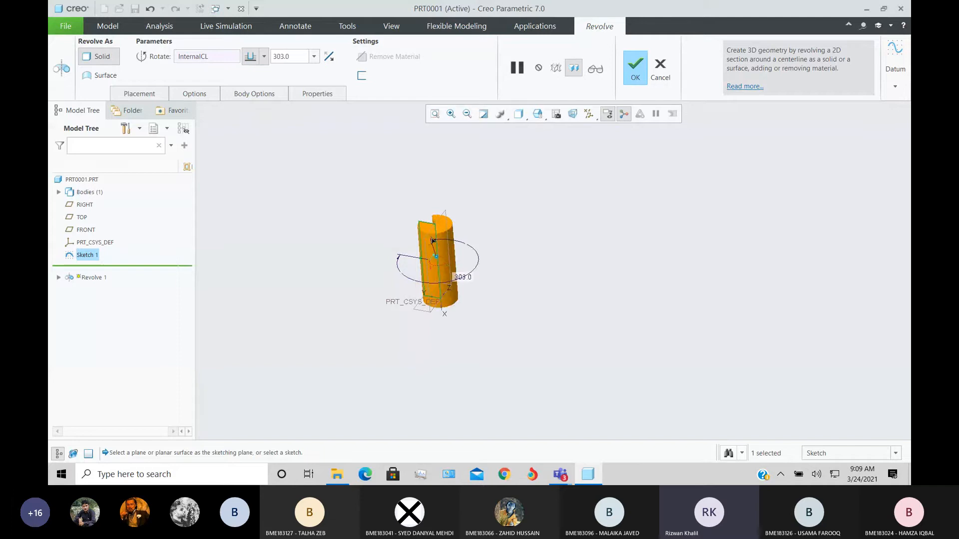
# Set the revolve angle to 360 degrees and complete the solid cylinder.
pyautogui.doubleClick(292, 55)
pyautogui.write('360')
pyautogui.press('Return')
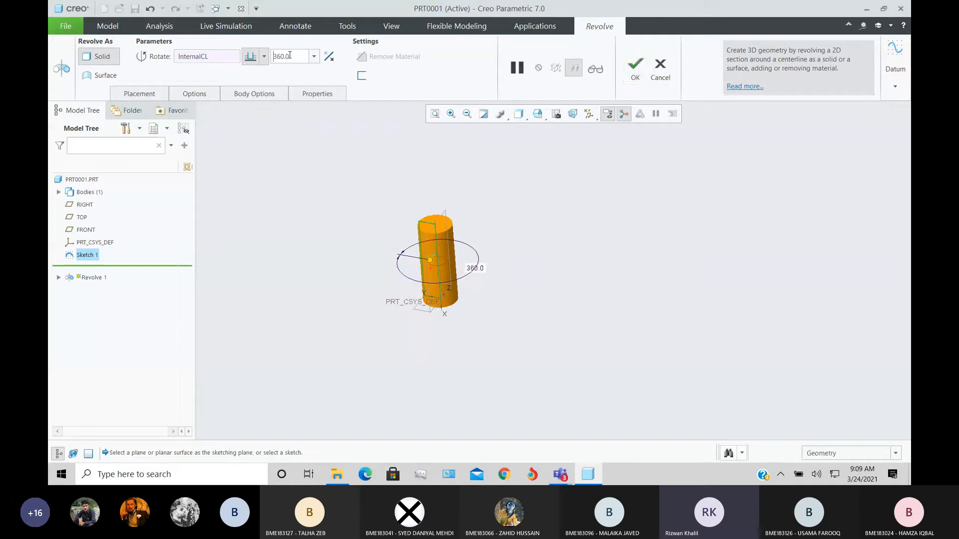
pyautogui.moveTo(353, 205); pyautogui.dragTo(387, 218, button='middle')
pyautogui.click(636, 68)
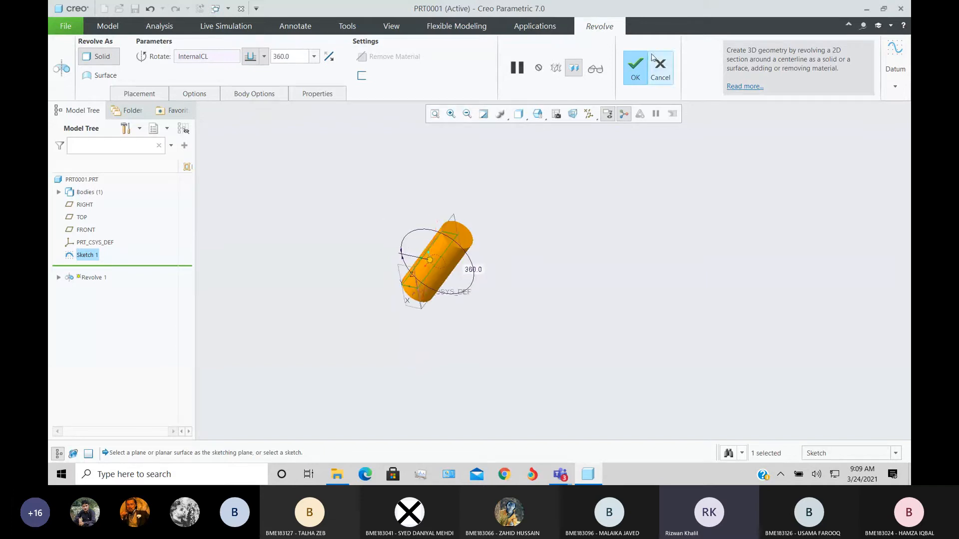
pyautogui.moveTo(393, 274)
pyautogui.mouseDown(button='middle')
pyautogui.moveTo(439, 255)
pyautogui.moveTo(471, 387)
pyautogui.moveTo(467, 353)
pyautogui.moveTo(527, 371)
pyautogui.moveTo(525, 325)
pyautogui.moveTo(569, 311)
pyautogui.moveTo(581, 263)
pyautogui.moveTo(530, 249)
pyautogui.moveTo(429, 283)
pyautogui.mouseUp(button='middle')
pyautogui.click(322, 247)
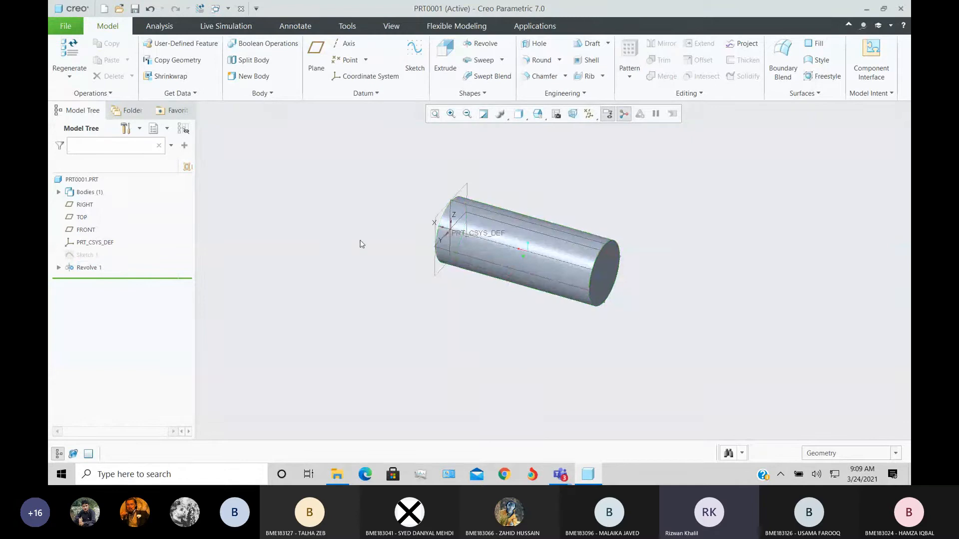
pyautogui.moveTo(360, 242); pyautogui.dragTo(338, 243, button='middle')
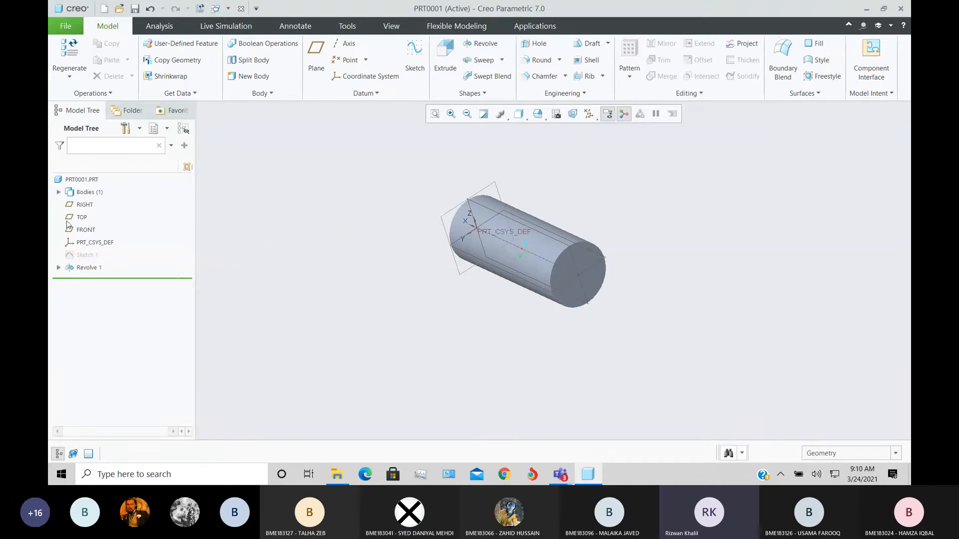
# Delete the Revolve 1 feature.
pyautogui.click(86, 269)
pyautogui.rightClick(86, 269)
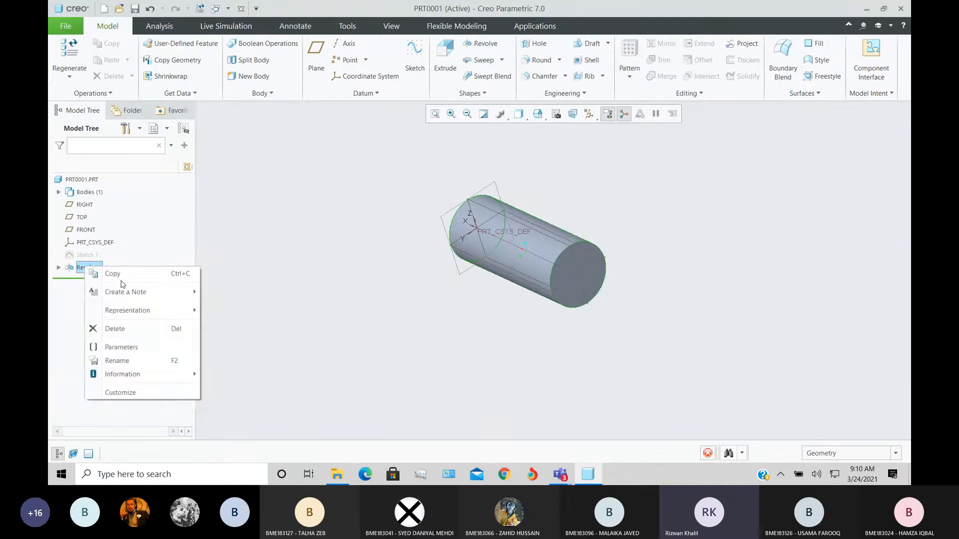
pyautogui.click(122, 328)
pyautogui.click(443, 251)
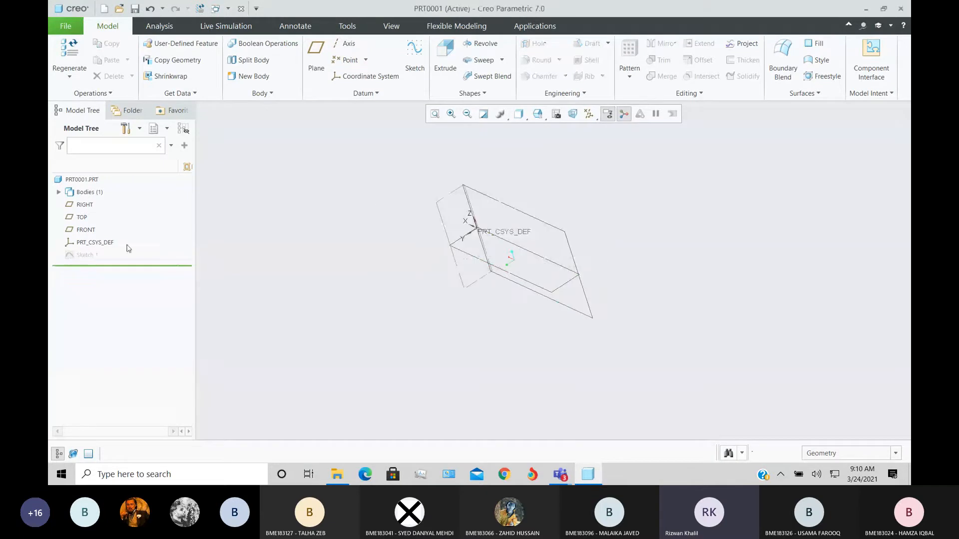
# Reopen Sketch 1 and trim away the rectangle's long edge that lies on the centerline.
pyautogui.click(88, 255)
pyautogui.click(128, 204)
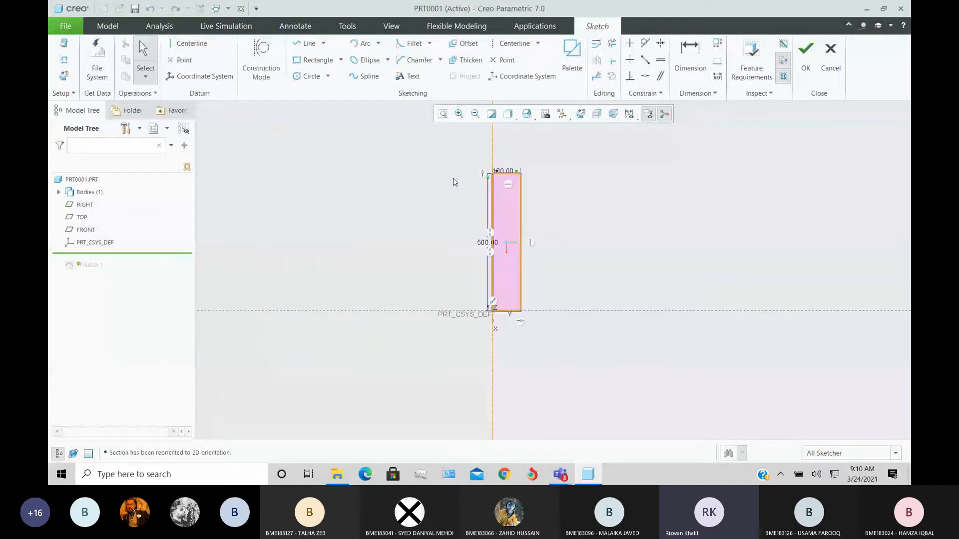
pyautogui.scroll(-1, 454, 178)
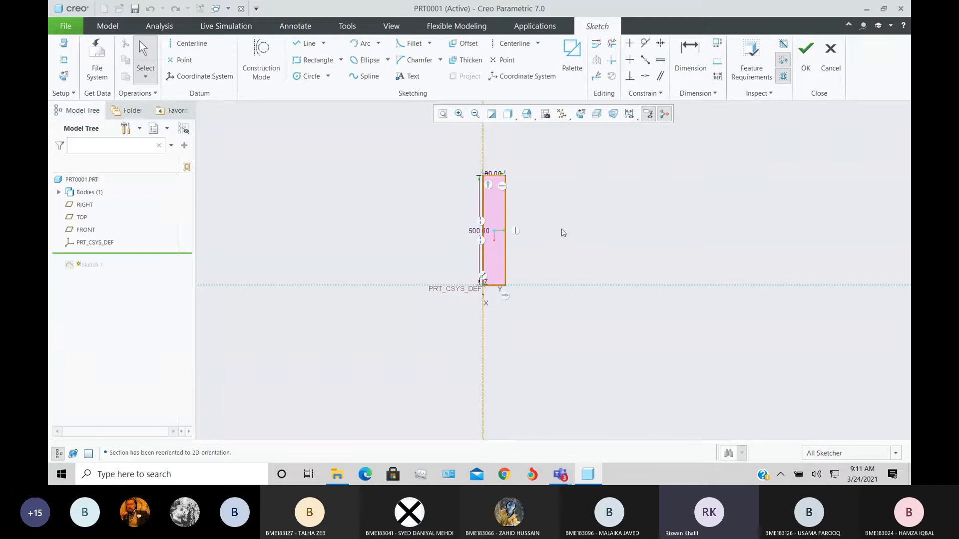
pyautogui.scroll(-3, 536, 203)
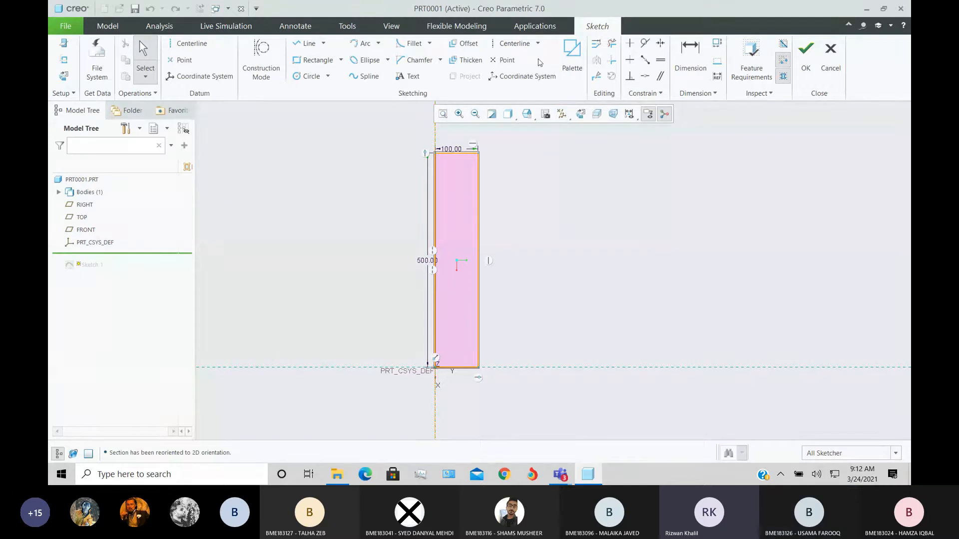
pyautogui.click(611, 43)
pyautogui.moveTo(455, 183); pyautogui.dragTo(418, 193)
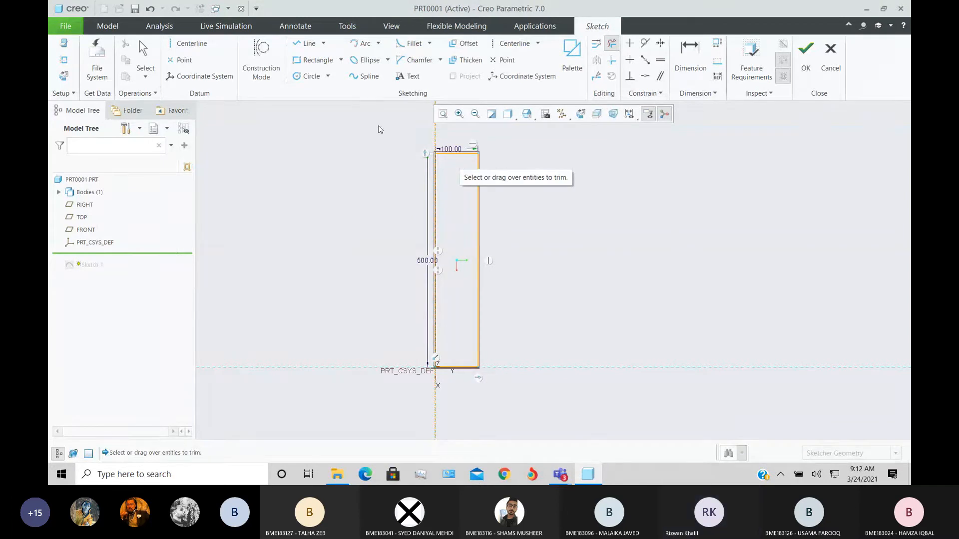
# Draw an inner line chain from the upper corner on the centerline to the origin, inset about 9 from the outline, and realign the sketch view.
pyautogui.click(306, 44)
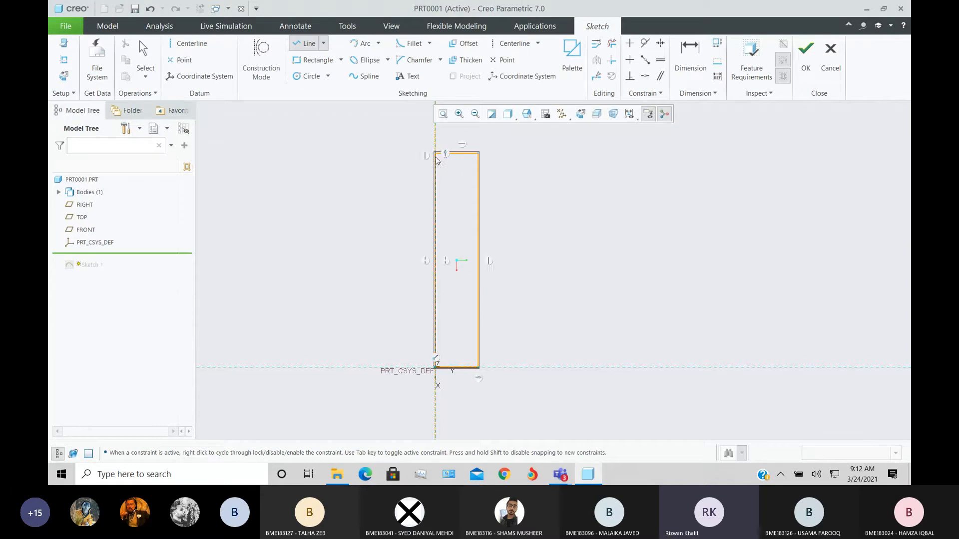
pyautogui.click(435, 155)
pyautogui.scroll(4, 474, 161)
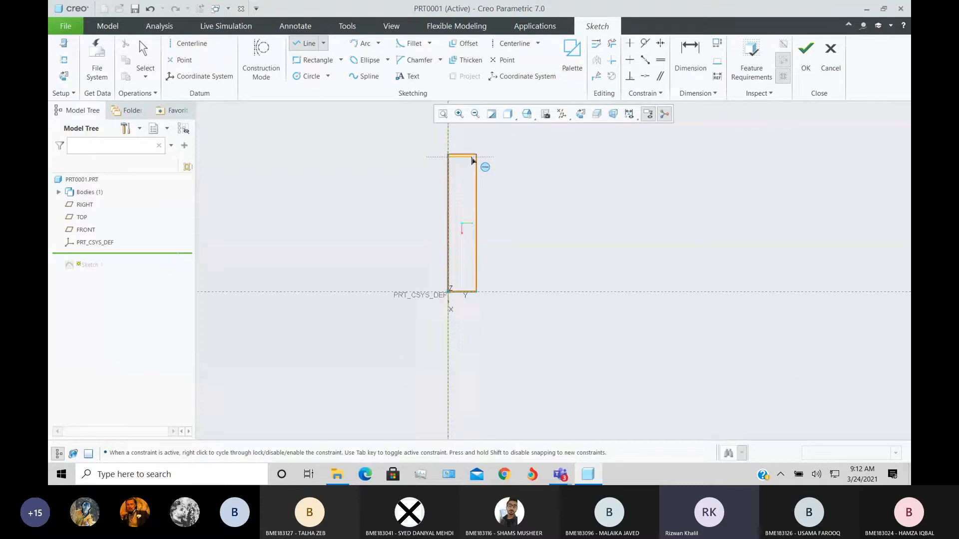
pyautogui.click(479, 155)
pyautogui.scroll(8, 487, 236)
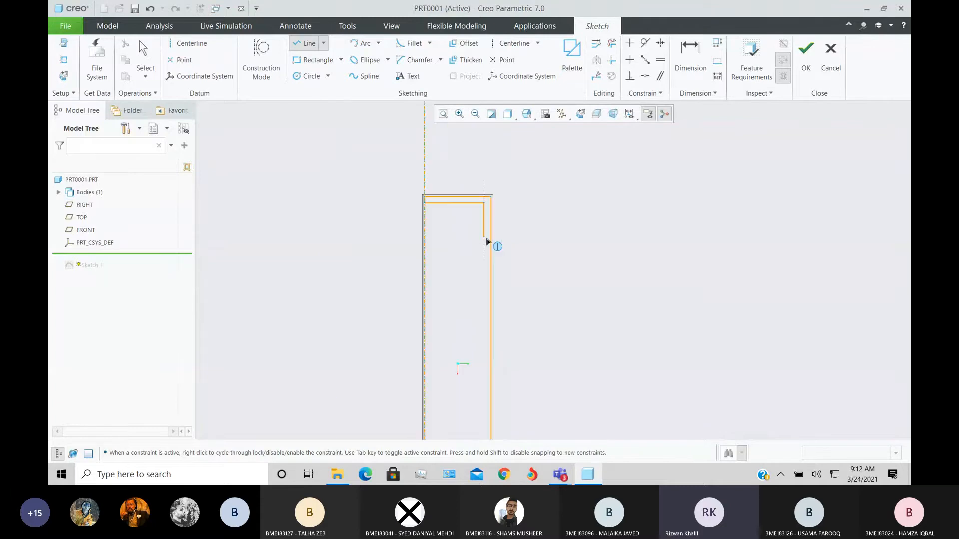
pyautogui.scroll(-3, 483, 303)
pyautogui.scroll(-4, 483, 302)
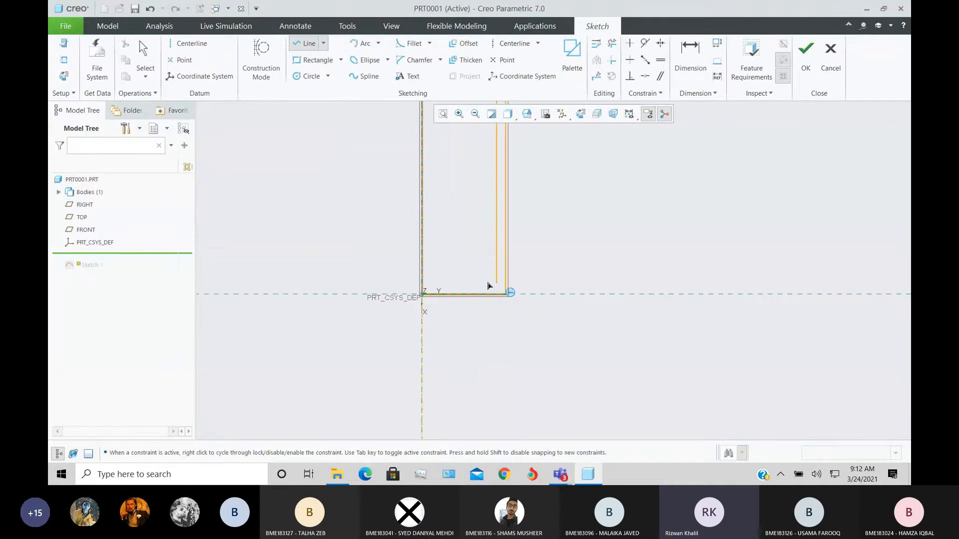
pyautogui.click(497, 287)
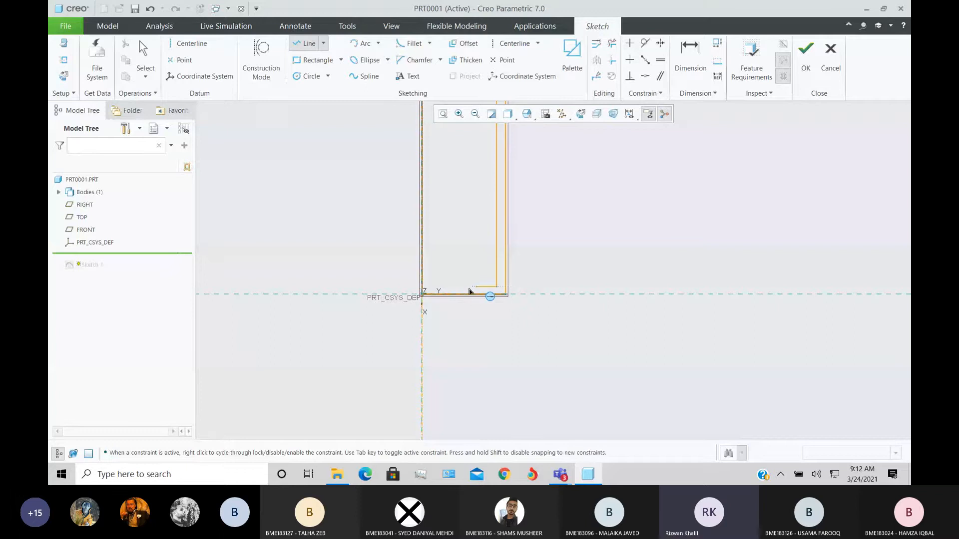
pyautogui.click(423, 300)
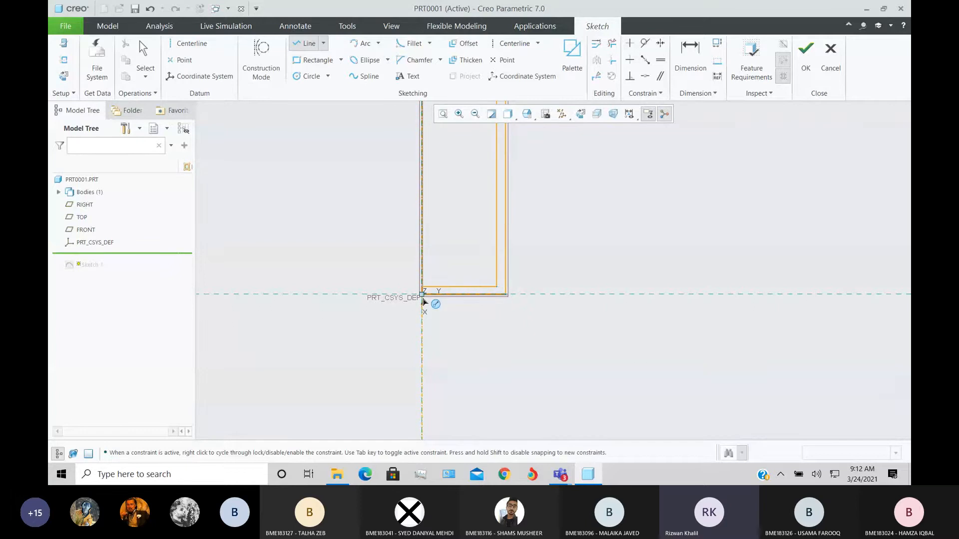
pyautogui.middleClick(460, 336)
pyautogui.scroll(5, 461, 336)
pyautogui.moveTo(539, 283); pyautogui.dragTo(544, 284, button='middle')
pyautogui.click(65, 77)
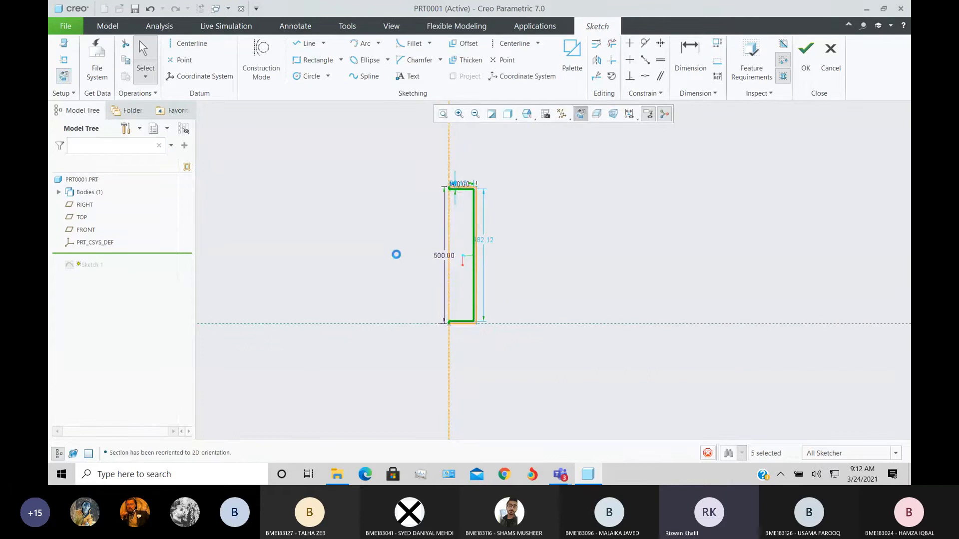
# Open the upper wall's thickness dimension for editing, and finish the sketch.
pyautogui.scroll(3, 461, 180)
pyautogui.scroll(1, 460, 180)
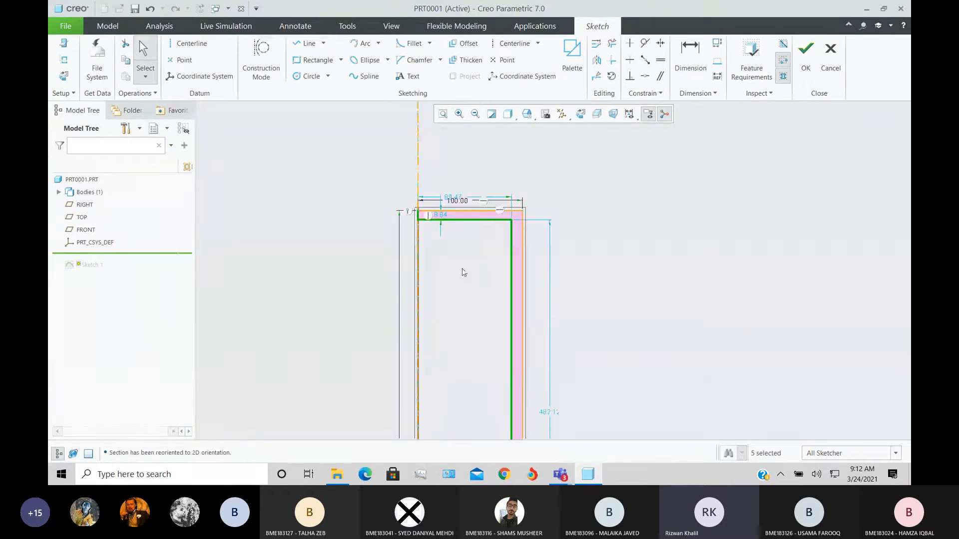
pyautogui.click(435, 220)
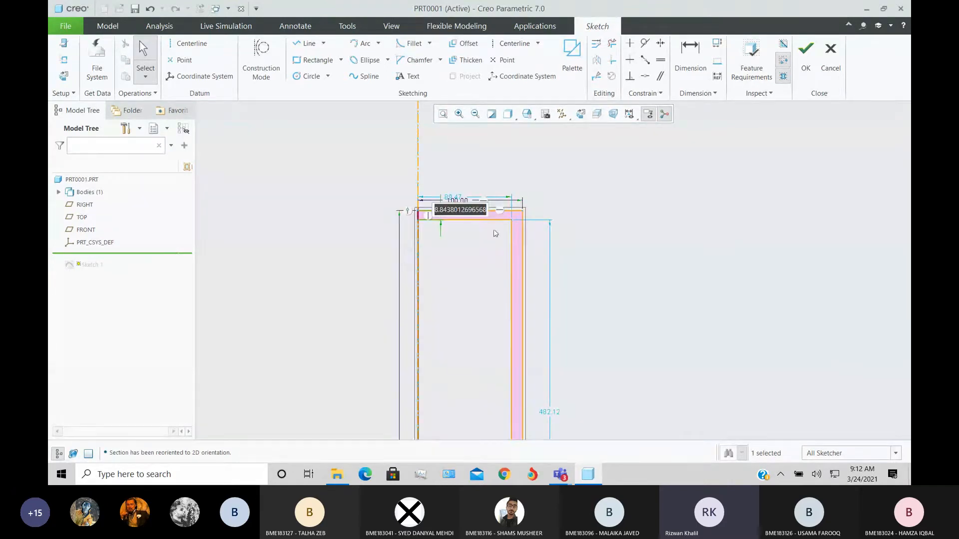
pyautogui.scroll(-3, 673, 222)
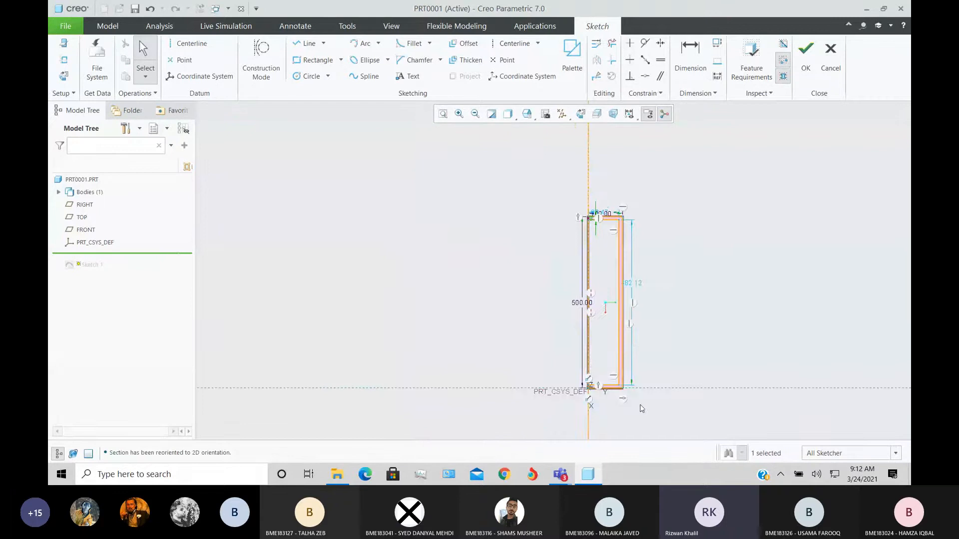
pyautogui.scroll(2, 642, 410)
pyautogui.scroll(-1, 641, 411)
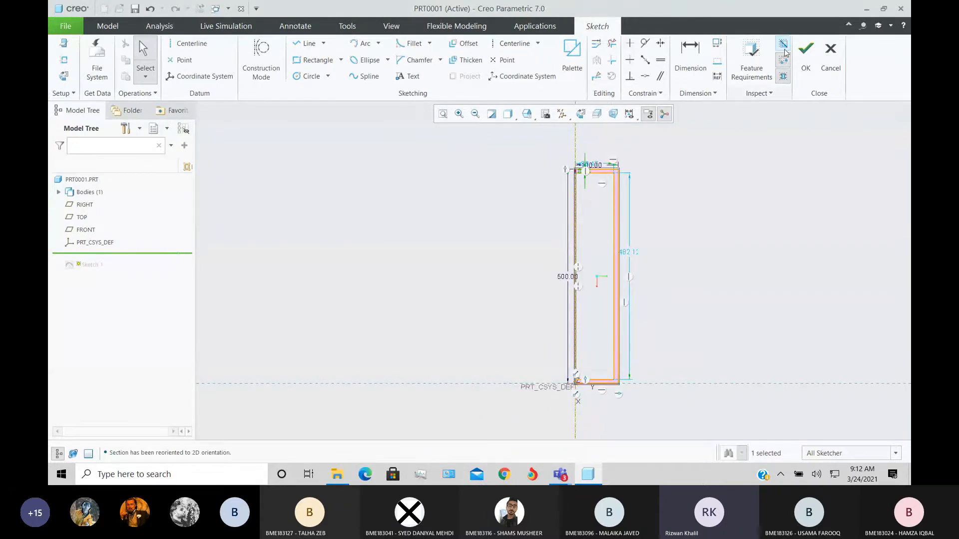
pyautogui.click(806, 50)
# Set up a 360-degree solid revolve of Sketch 1 and inspect the closed cylinder preview from several sides.
pyautogui.click(477, 43)
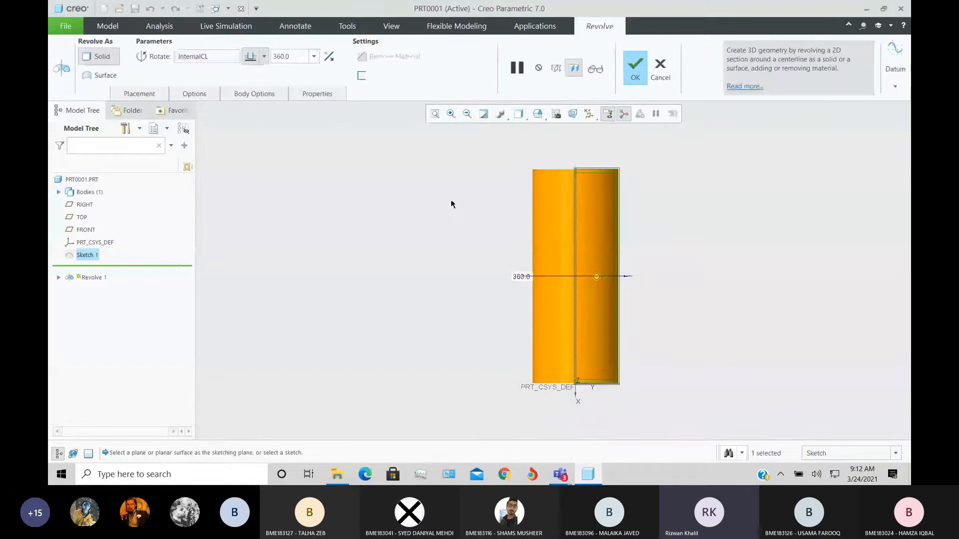
pyautogui.moveTo(461, 211); pyautogui.dragTo(464, 241, button='middle')
pyautogui.scroll(-3, 645, 299)
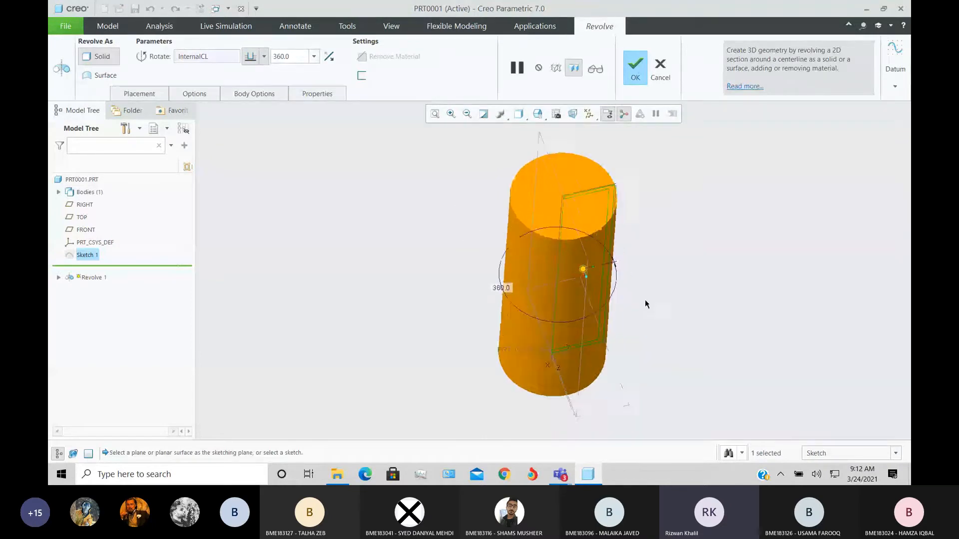
pyautogui.moveTo(645, 299); pyautogui.dragTo(606, 266, button='middle')
pyautogui.scroll(3, 649, 270)
pyautogui.moveTo(702, 272); pyautogui.dragTo(703, 296, button='middle')
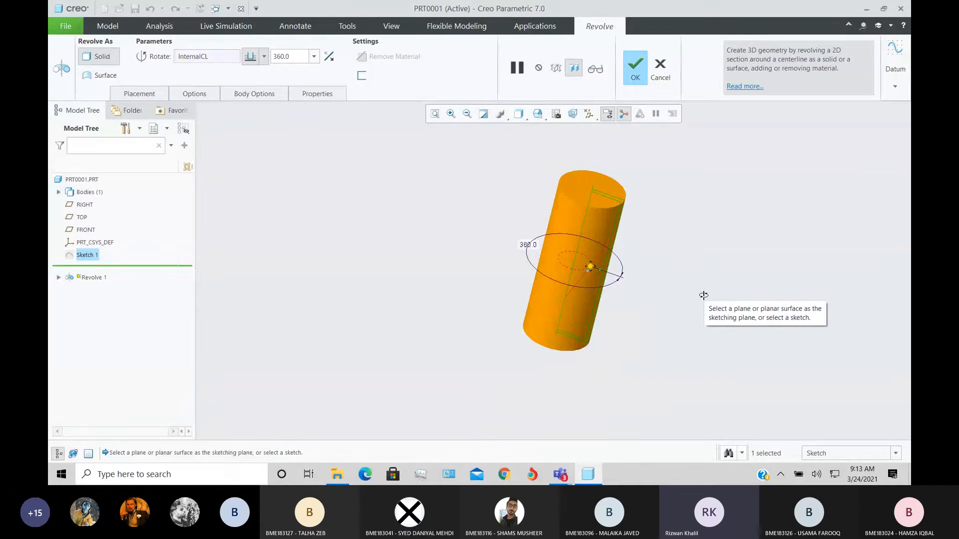
pyautogui.moveTo(703, 295)
pyautogui.mouseDown(button='middle')
pyautogui.moveTo(677, 286)
pyautogui.moveTo(701, 302)
pyautogui.mouseUp(button='middle')
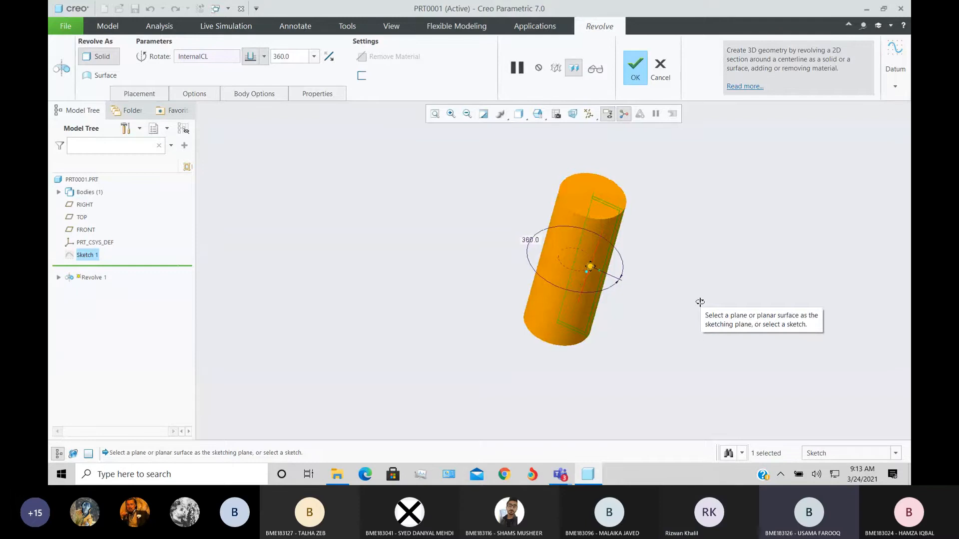
pyautogui.moveTo(700, 303); pyautogui.dragTo(694, 293, button='middle')
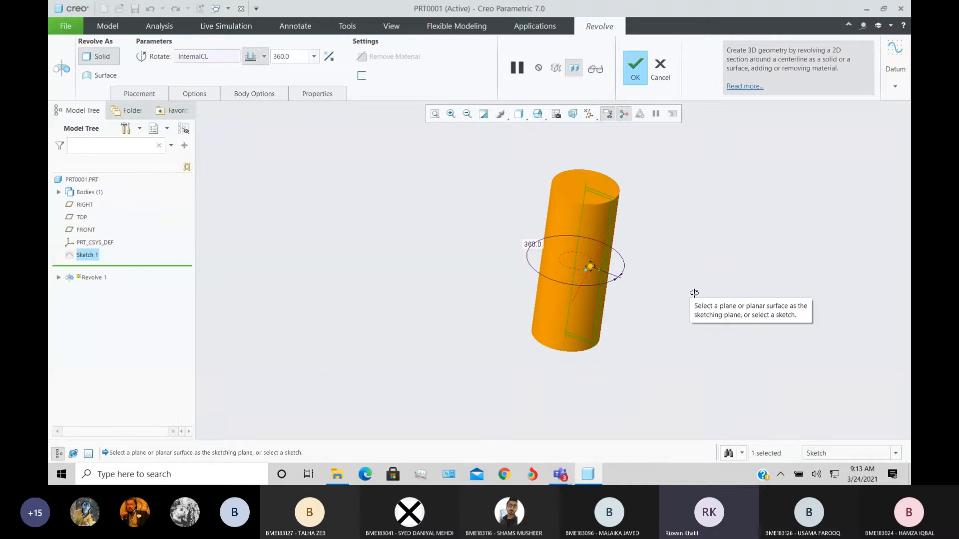
pyautogui.moveTo(694, 294); pyautogui.dragTo(695, 296, button='middle')
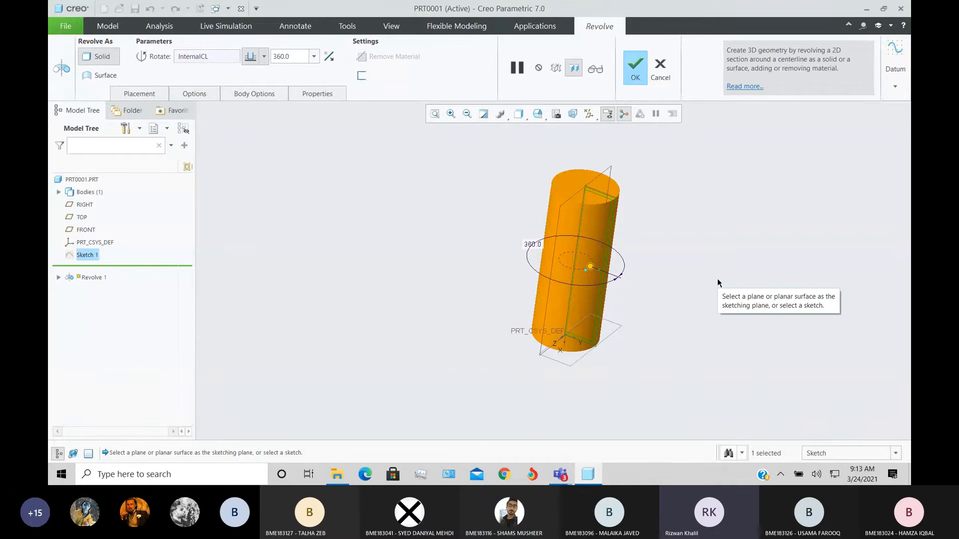
pyautogui.moveTo(666, 305)
pyautogui.mouseDown(button='middle')
pyautogui.moveTo(670, 278)
pyautogui.moveTo(659, 293)
pyautogui.mouseUp(button='middle')
# Vary the revolve angle through 148, 240 and 278 degrees to expose the hollow interior, and cancel the revolve.
pyautogui.moveTo(591, 266); pyautogui.dragTo(607, 298)
pyautogui.moveTo(607, 298); pyautogui.dragTo(471, 275, button='middle')
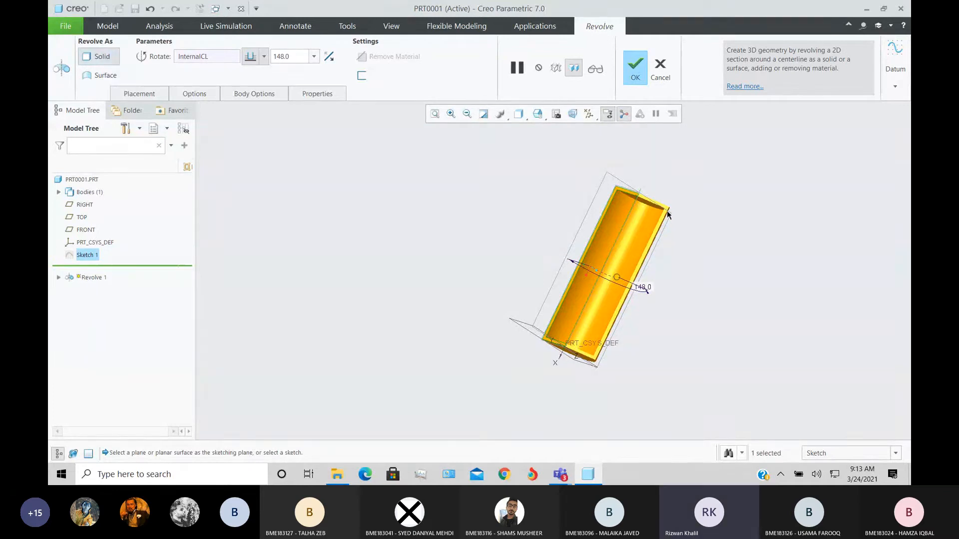
pyautogui.moveTo(609, 288); pyautogui.dragTo(619, 283, button='middle')
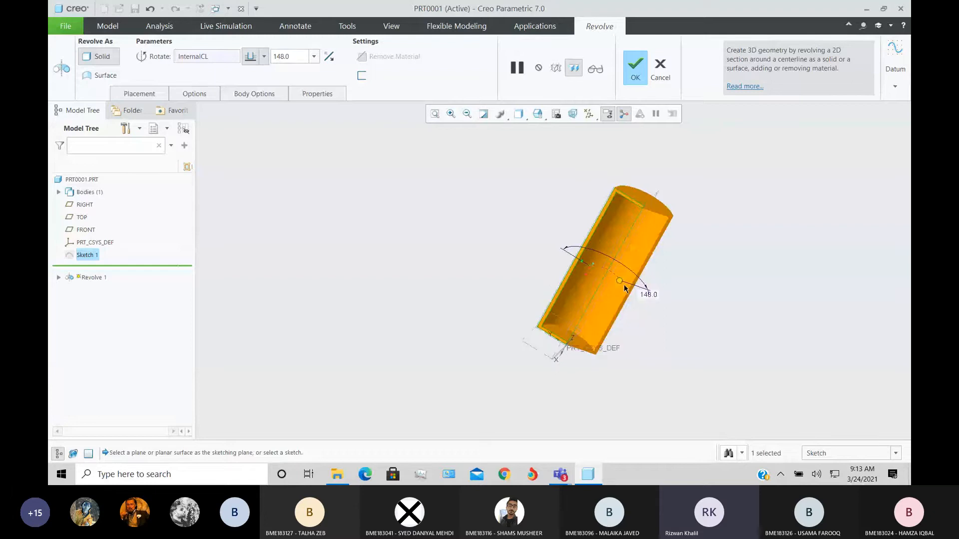
pyautogui.moveTo(619, 283)
pyautogui.mouseDown()
pyautogui.moveTo(622, 263)
pyautogui.moveTo(608, 284)
pyautogui.mouseUp()
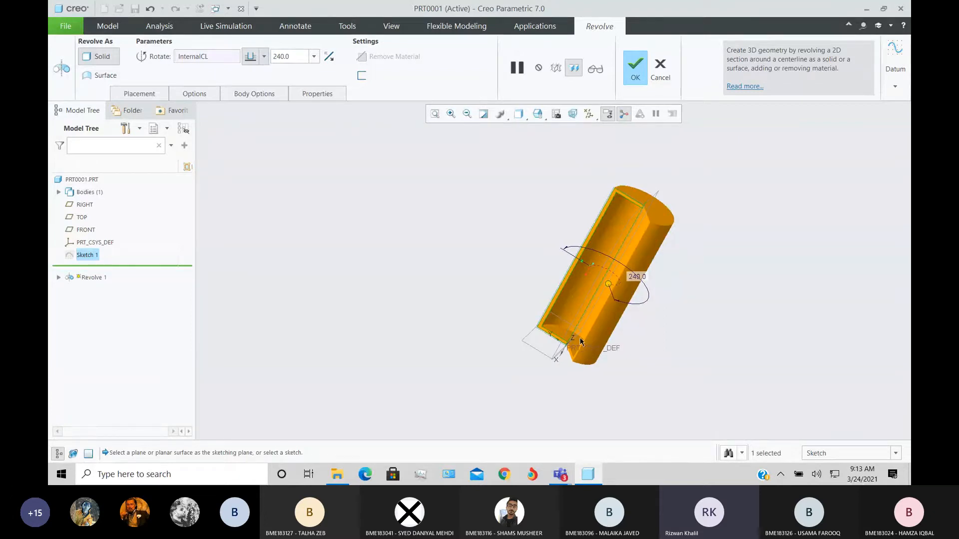
pyautogui.moveTo(644, 303); pyautogui.dragTo(620, 285, button='middle')
pyautogui.moveTo(619, 285); pyautogui.dragTo(659, 345)
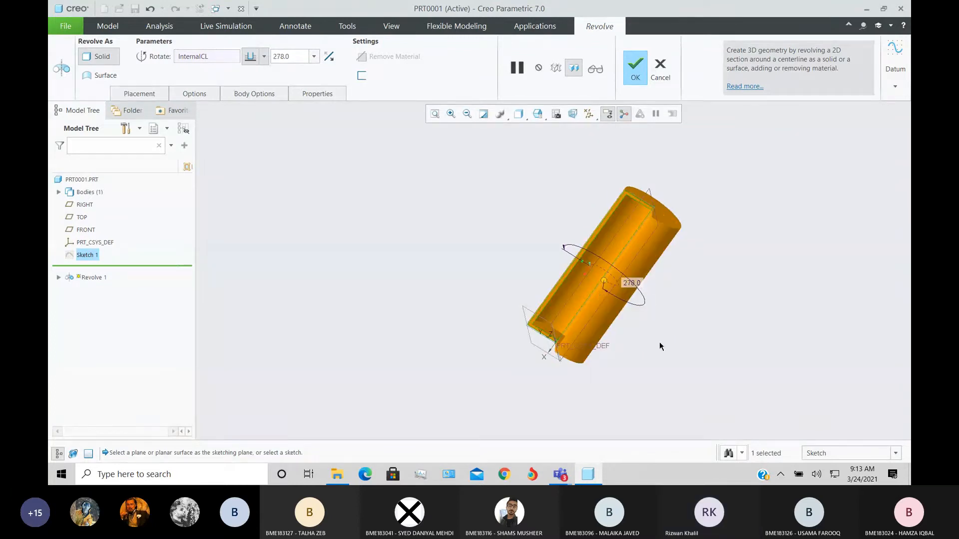
pyautogui.moveTo(659, 345); pyautogui.dragTo(702, 350, button='middle')
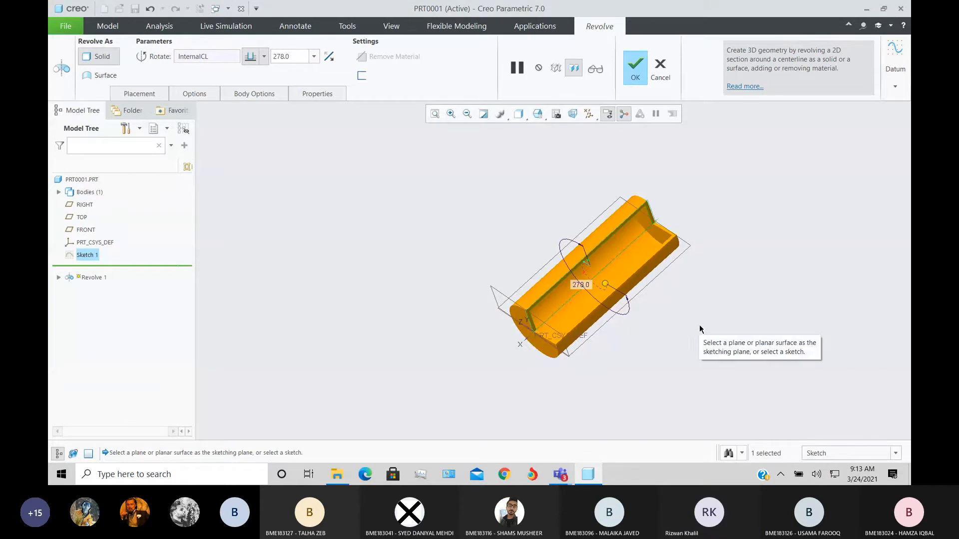
pyautogui.click(668, 81)
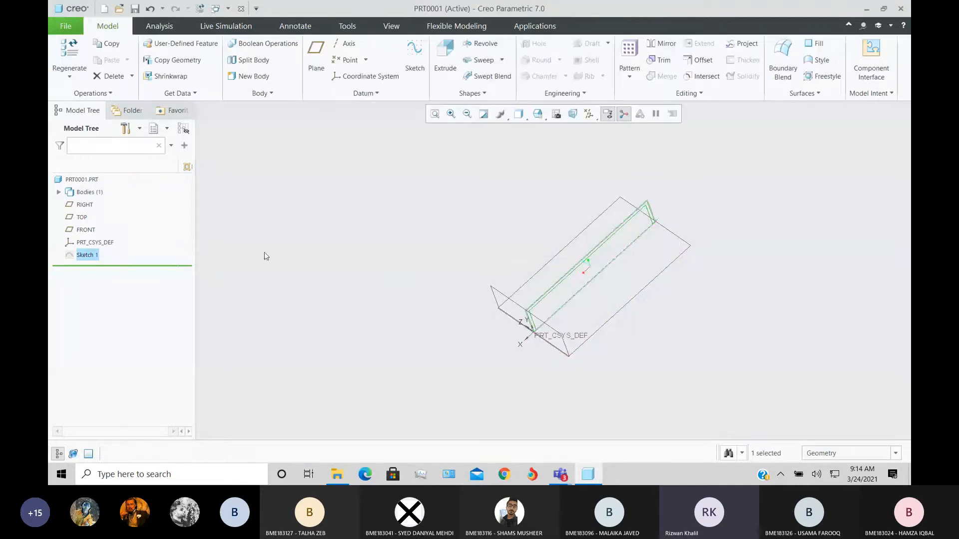
# Reopen Sketch 1 in the 2D sketch orientation and trim away both horizontal lines of the bottom wall.
pyautogui.click(102, 193)
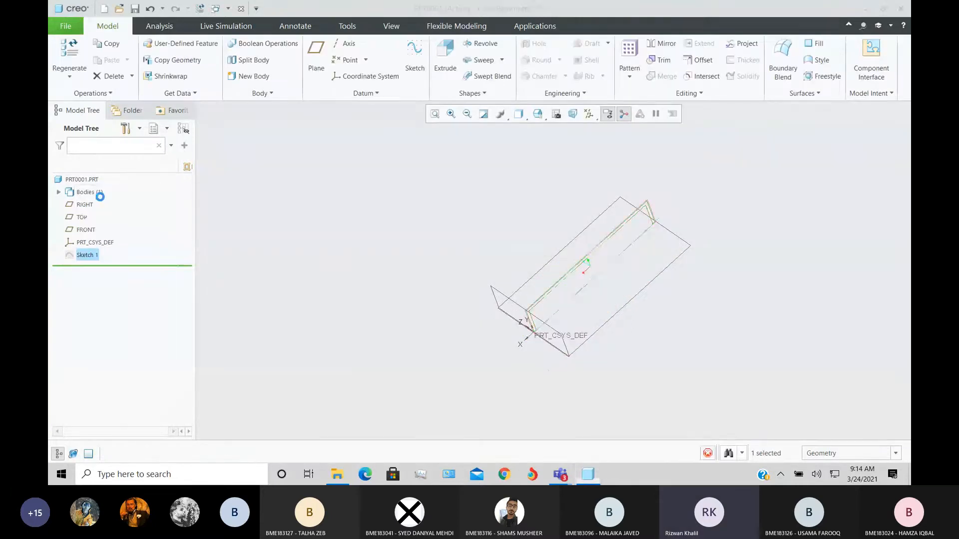
pyautogui.click(63, 75)
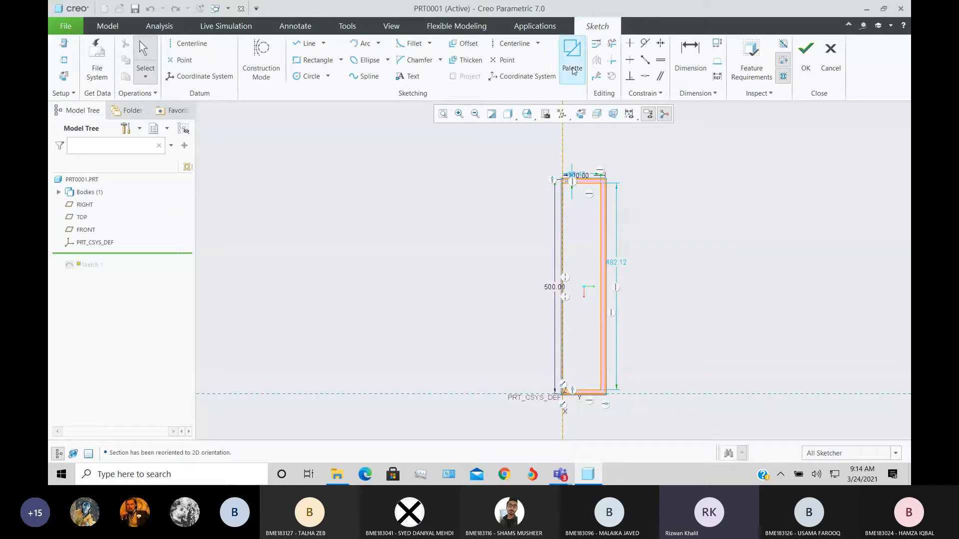
pyautogui.click(612, 44)
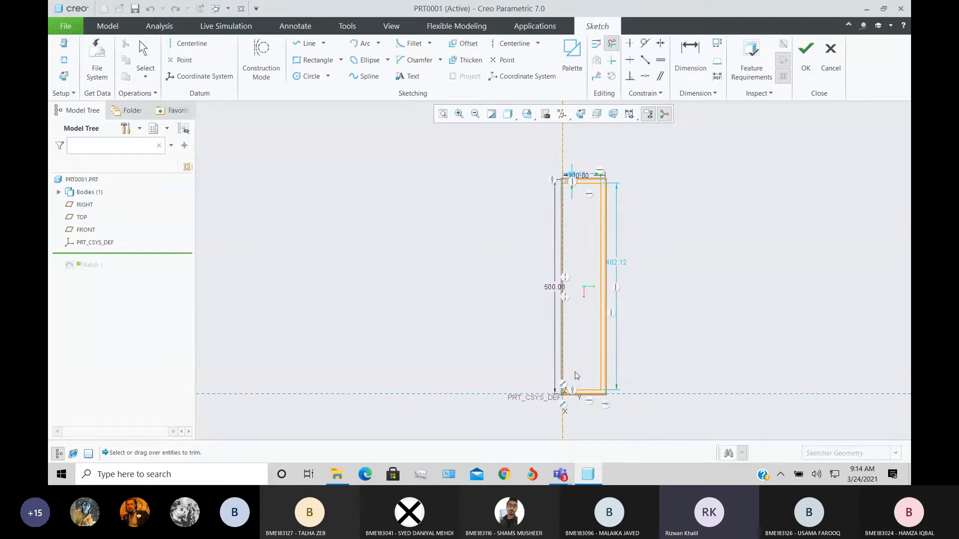
pyautogui.moveTo(579, 373); pyautogui.dragTo(581, 399)
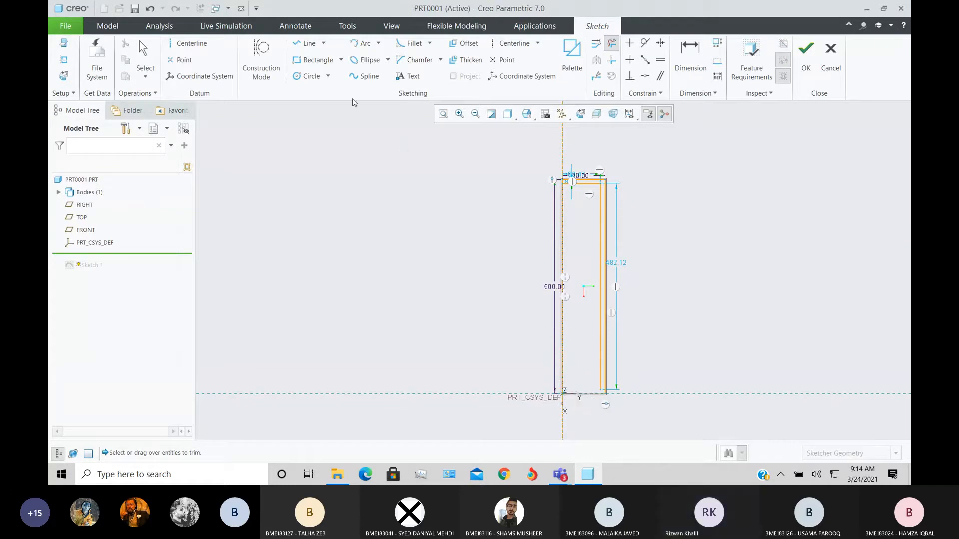
# Close the side wall's open lower end with short lines down to and along the horizontal reference, and finish the sketch.
pyautogui.click(306, 44)
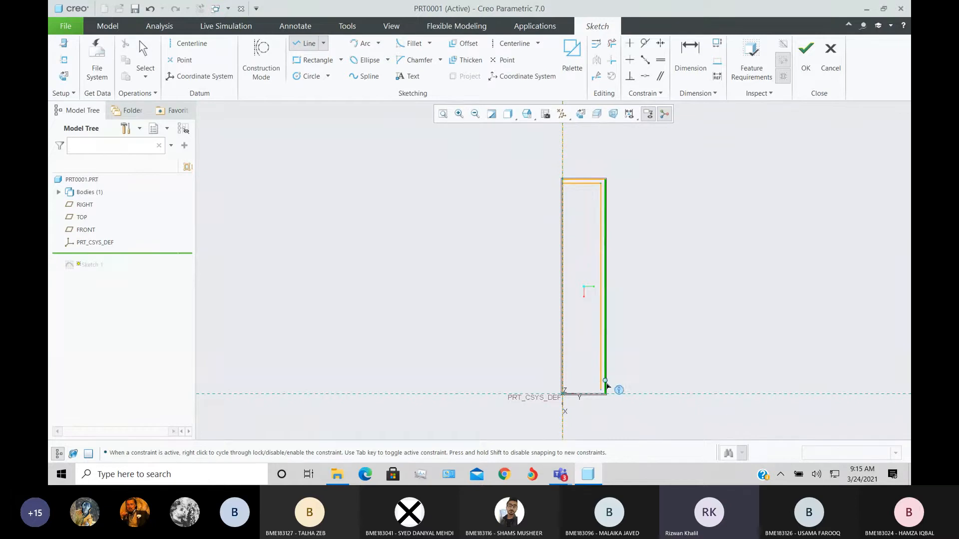
pyautogui.scroll(3, 612, 395)
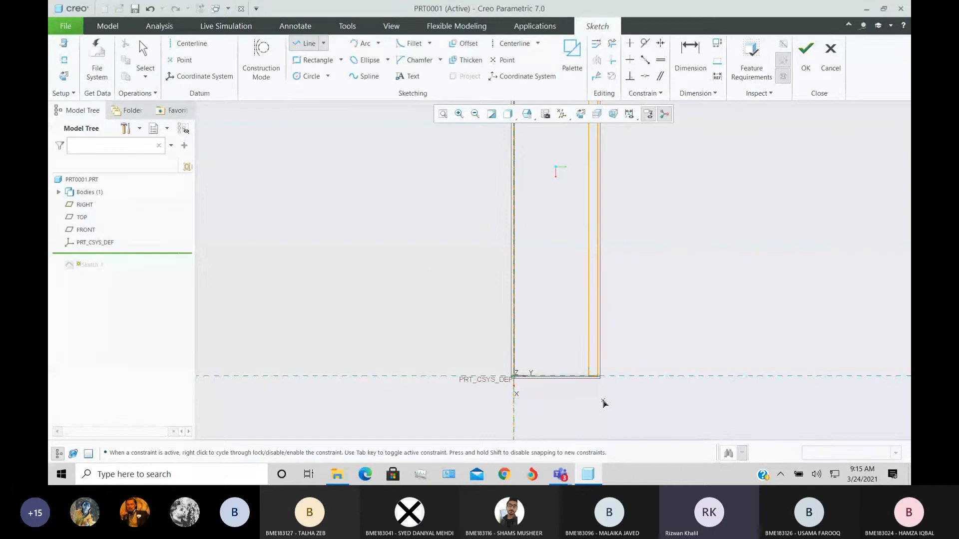
pyautogui.middleClick(681, 314)
pyautogui.scroll(-3, 681, 315)
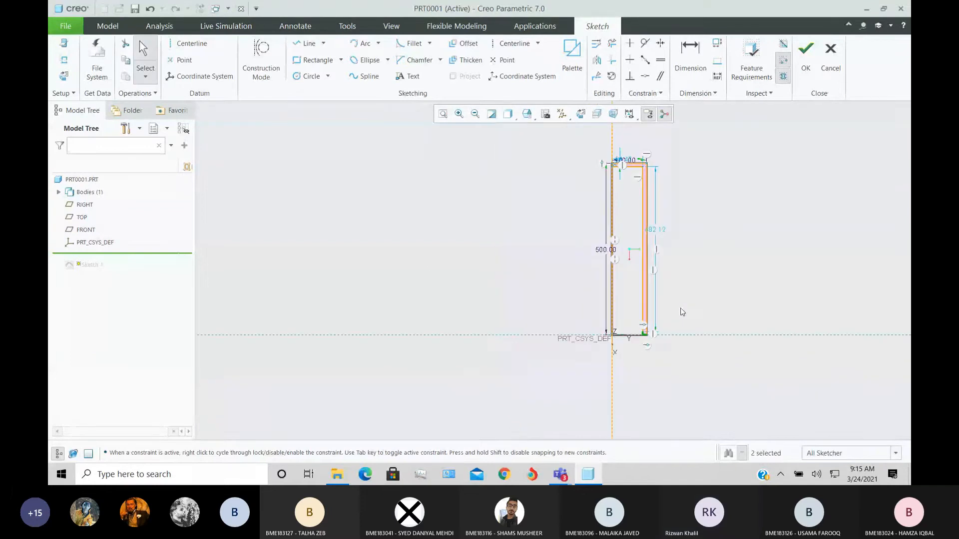
pyautogui.click(805, 77)
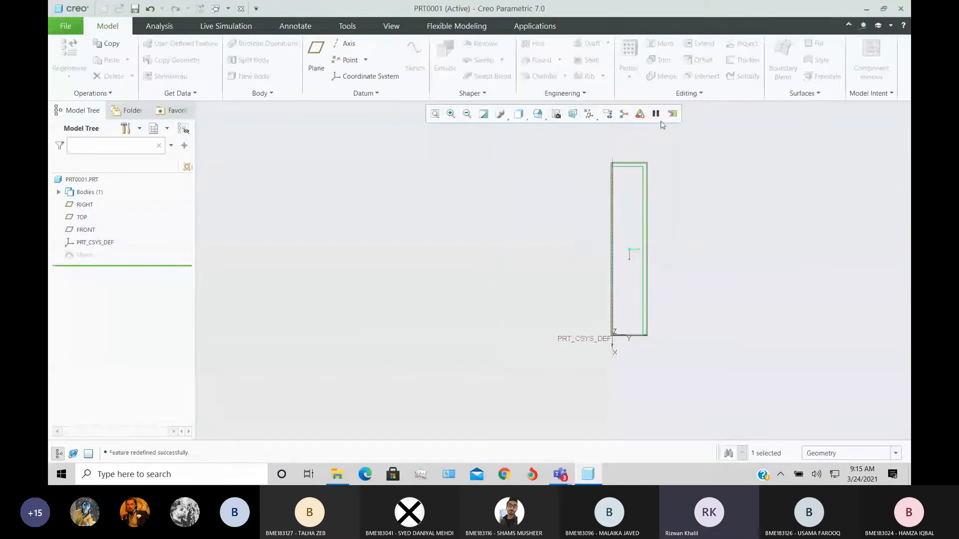
# Preview a 360-degree solid revolve of the open-bottomed profile, inspect its hollow interior, and cancel the revolve.
pyautogui.click(484, 44)
pyautogui.moveTo(538, 232)
pyautogui.mouseDown(button='middle')
pyautogui.moveTo(551, 279)
pyautogui.moveTo(631, 241)
pyautogui.moveTo(617, 220)
pyautogui.mouseUp(button='middle')
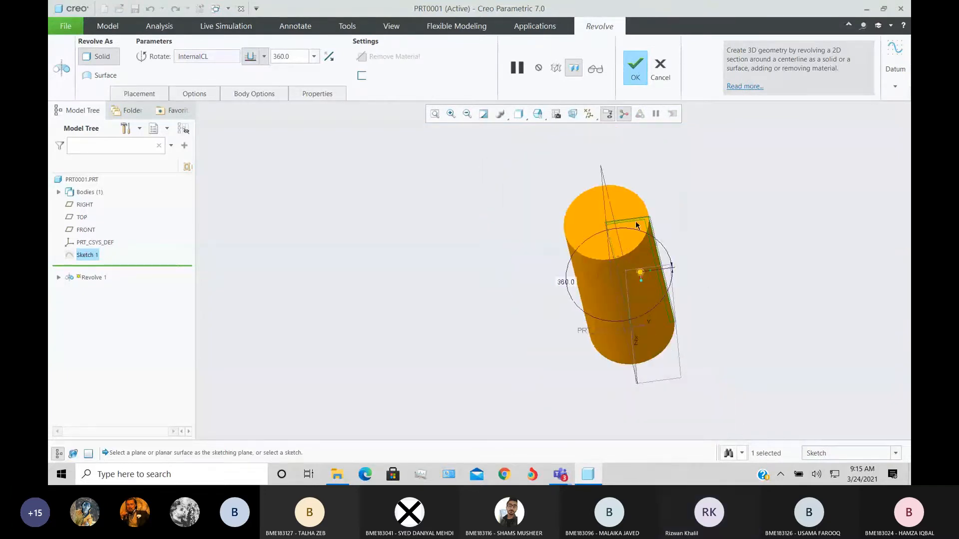
pyautogui.scroll(-3, 636, 221)
pyautogui.moveTo(670, 336)
pyautogui.mouseDown(button='middle')
pyautogui.moveTo(636, 182)
pyautogui.moveTo(628, 259)
pyautogui.moveTo(604, 222)
pyautogui.moveTo(625, 276)
pyautogui.moveTo(654, 298)
pyautogui.moveTo(621, 301)
pyautogui.moveTo(619, 288)
pyautogui.moveTo(608, 295)
pyautogui.moveTo(626, 285)
pyautogui.moveTo(613, 284)
pyautogui.moveTo(647, 309)
pyautogui.moveTo(652, 295)
pyautogui.mouseUp(button='middle')
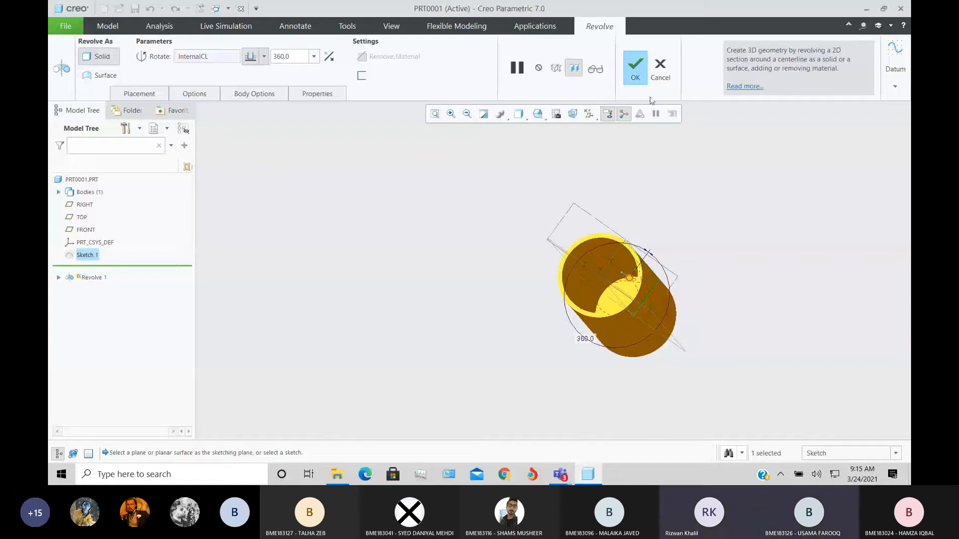
pyautogui.click(660, 66)
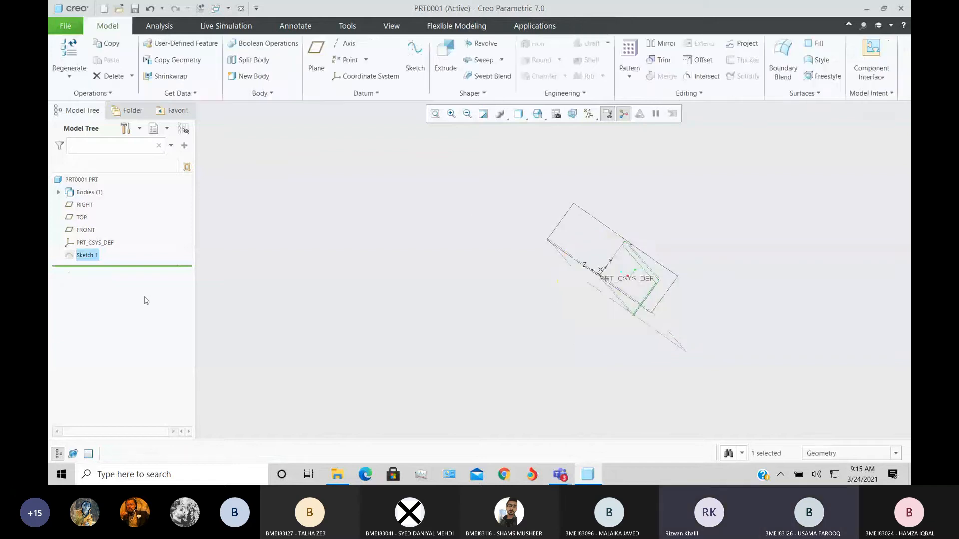
# Reopen Sketch 1 and draw the bottom wall's inner and outer lines between the side wall and the centerline.
pyautogui.doubleClick(88, 255)
pyautogui.click(224, 270)
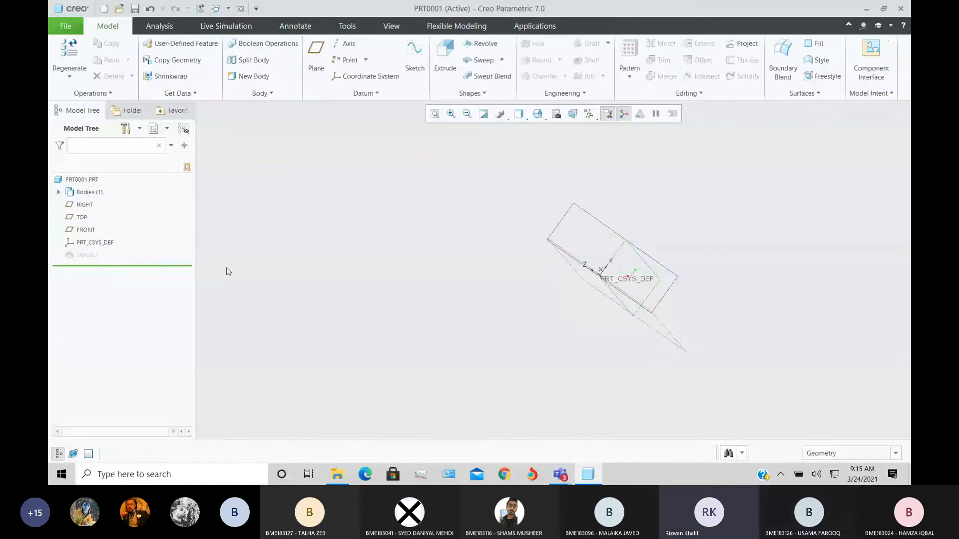
pyautogui.click(90, 255)
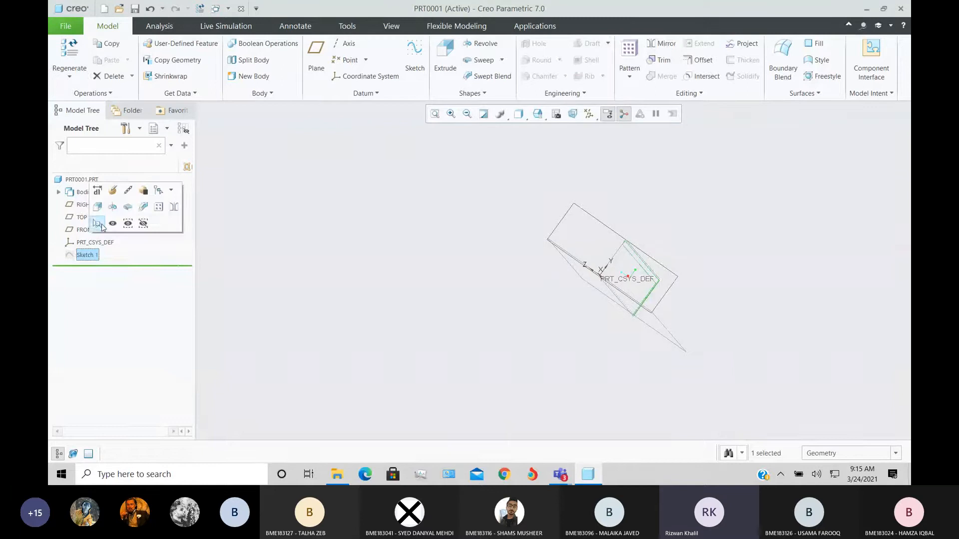
pyautogui.click(112, 189)
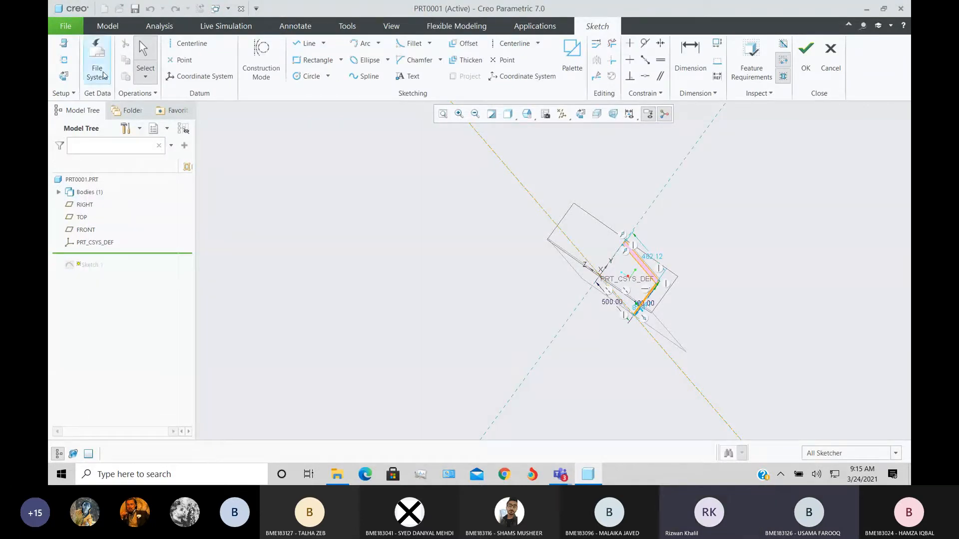
pyautogui.click(63, 76)
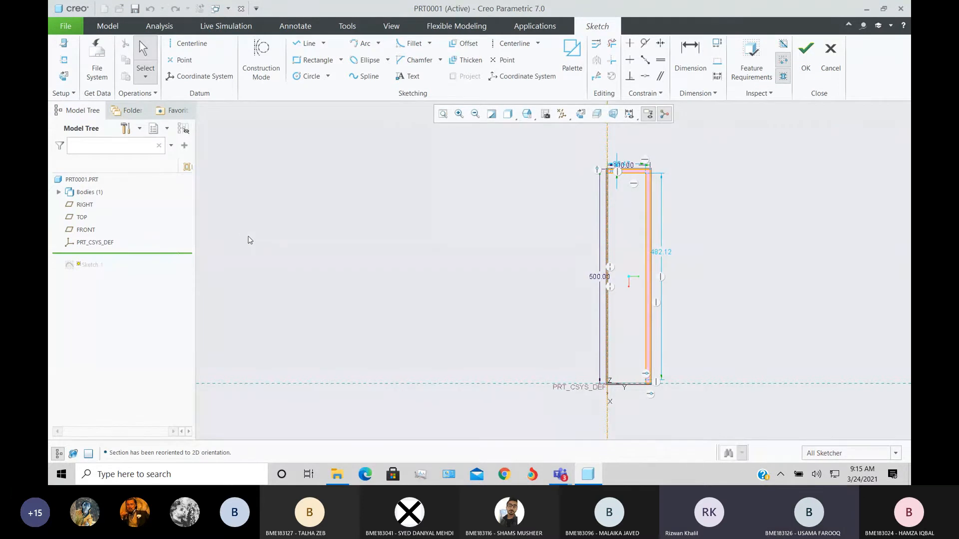
pyautogui.scroll(4, 657, 415)
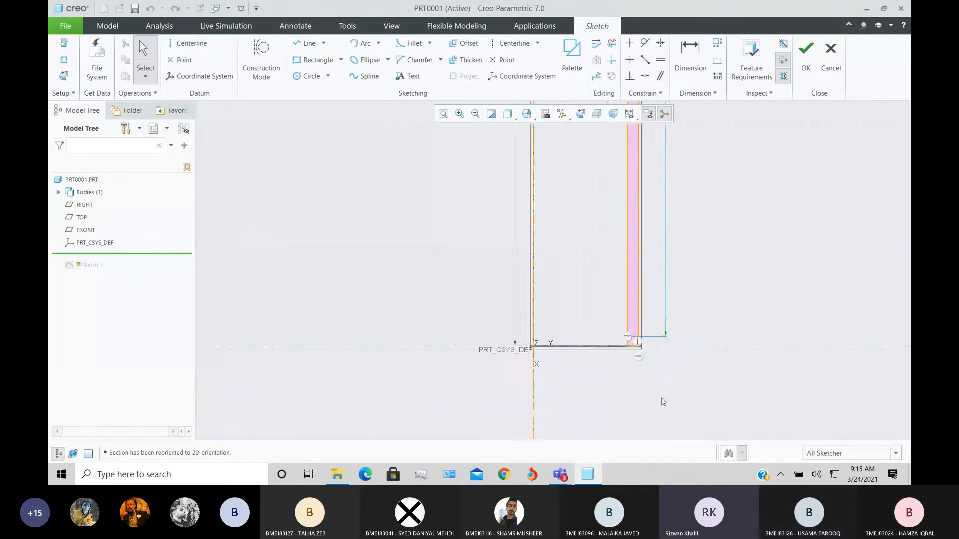
pyautogui.scroll(1, 663, 402)
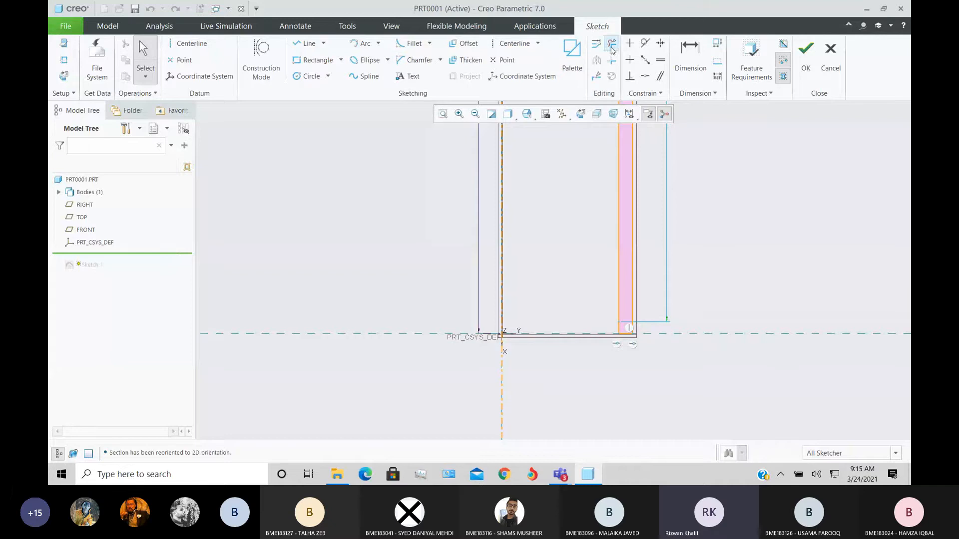
pyautogui.click(304, 44)
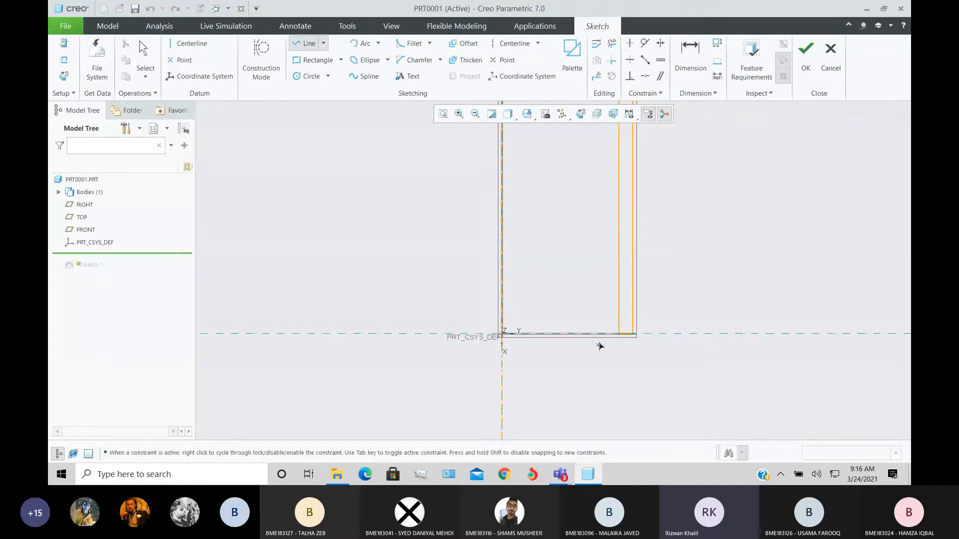
pyautogui.click(619, 323)
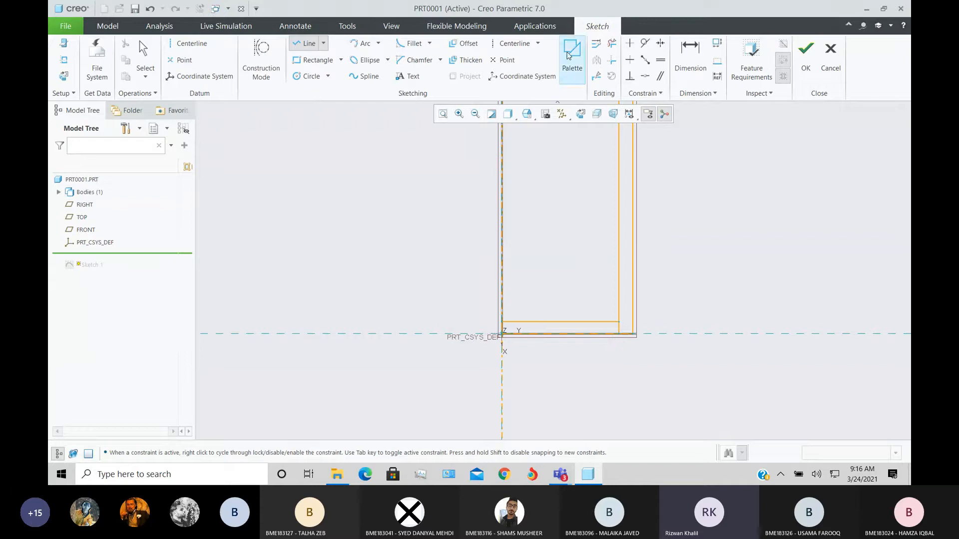
# Trim away the short segment separating the side wall from the bottom wall, and finish the sketch.
pyautogui.click(612, 43)
pyautogui.scroll(-2, 638, 351)
pyautogui.moveTo(602, 292); pyautogui.dragTo(577, 295)
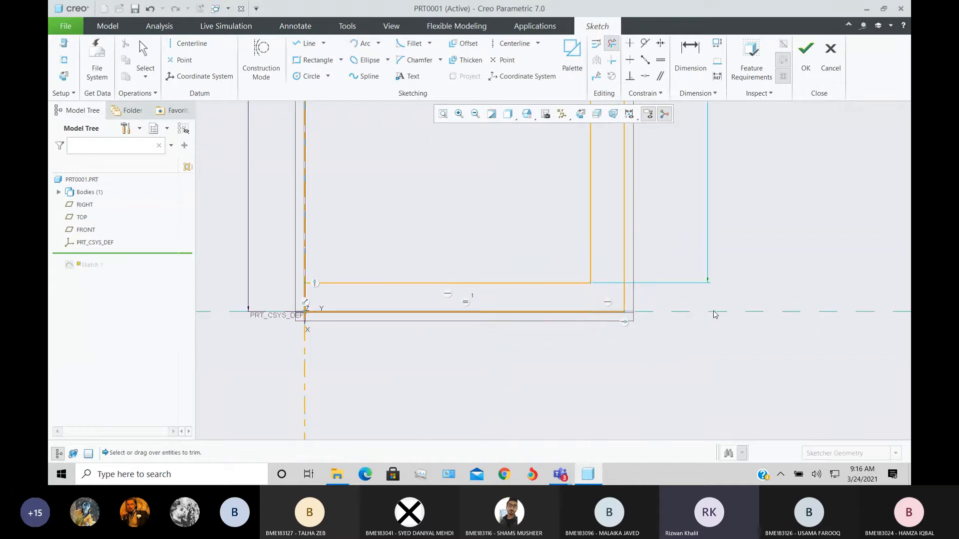
pyautogui.middleClick(712, 316)
pyautogui.scroll(8, 694, 345)
pyautogui.scroll(3, 785, 267)
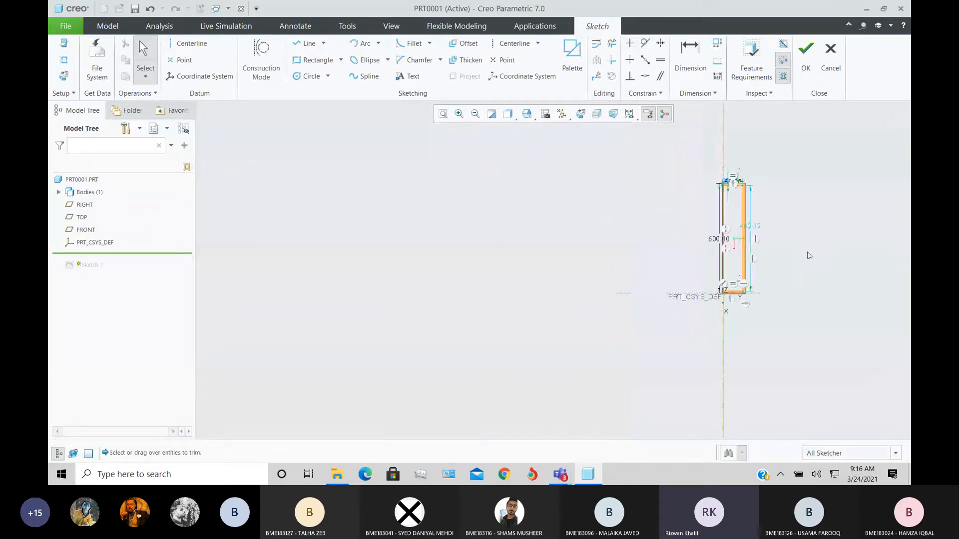
pyautogui.scroll(-3, 810, 192)
pyautogui.scroll(2, 687, 215)
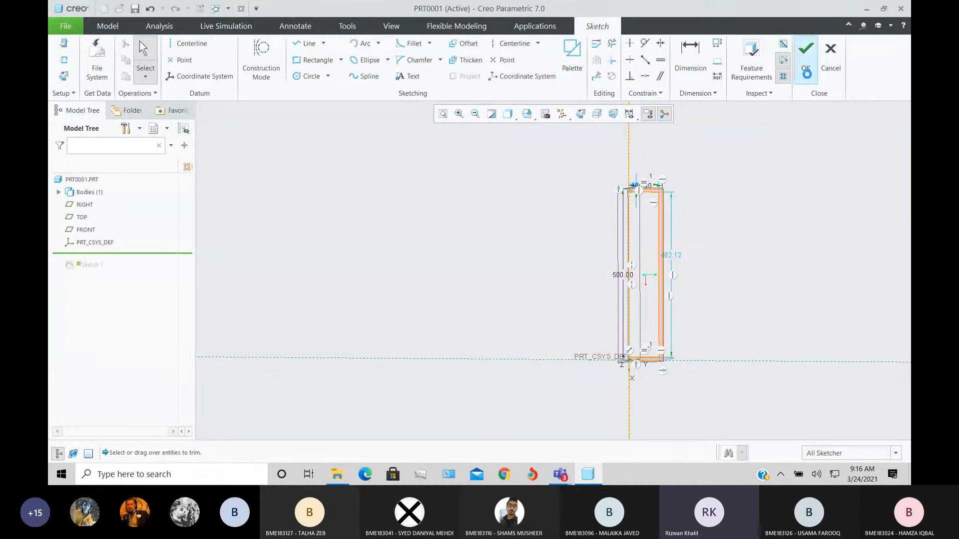
pyautogui.click(806, 53)
# Preview a solid revolve of the closed hollow profile, reduce its angle to about 211 degrees, inspect the interior, and cancel the revolve.
pyautogui.click(479, 44)
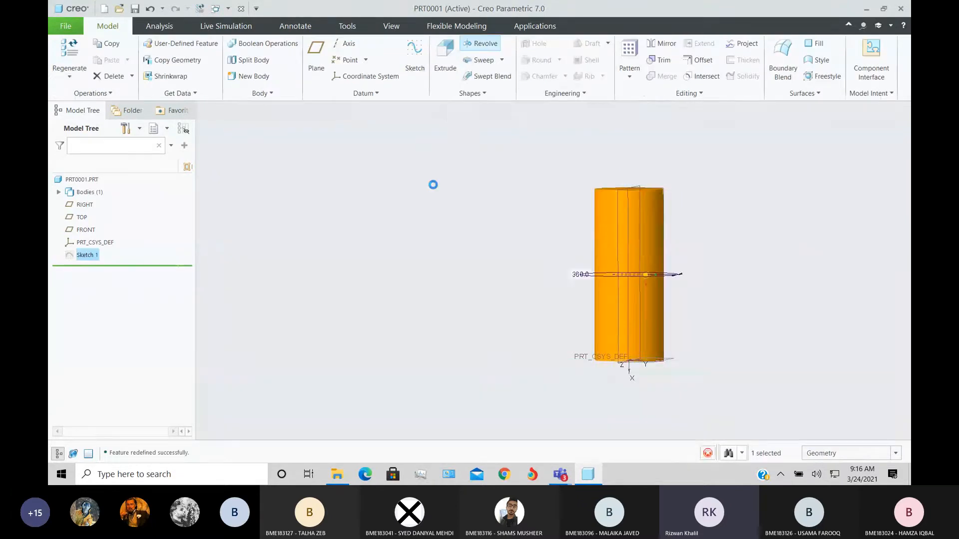
pyautogui.moveTo(433, 189); pyautogui.dragTo(577, 242, button='middle')
pyautogui.moveTo(603, 257)
pyautogui.mouseDown()
pyautogui.moveTo(612, 272)
pyautogui.moveTo(610, 260)
pyautogui.mouseUp()
pyautogui.moveTo(625, 293); pyautogui.dragTo(657, 325, button='middle')
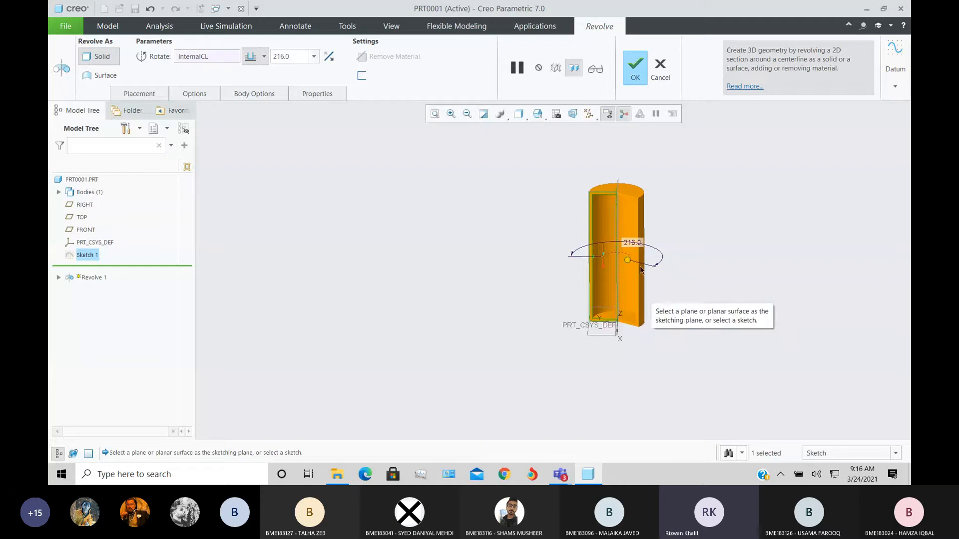
pyautogui.moveTo(628, 260); pyautogui.dragTo(666, 266)
pyautogui.moveTo(677, 330)
pyautogui.mouseDown(button='middle')
pyautogui.moveTo(679, 298)
pyautogui.moveTo(676, 344)
pyautogui.mouseUp(button='middle')
pyautogui.scroll(-3, 699, 223)
pyautogui.moveTo(700, 223); pyautogui.dragTo(693, 236, button='middle')
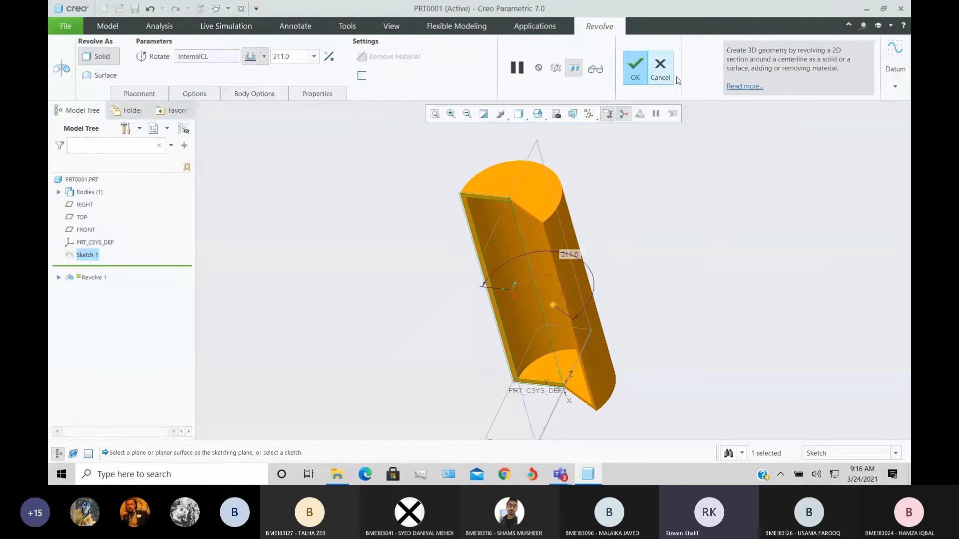
pyautogui.click(661, 74)
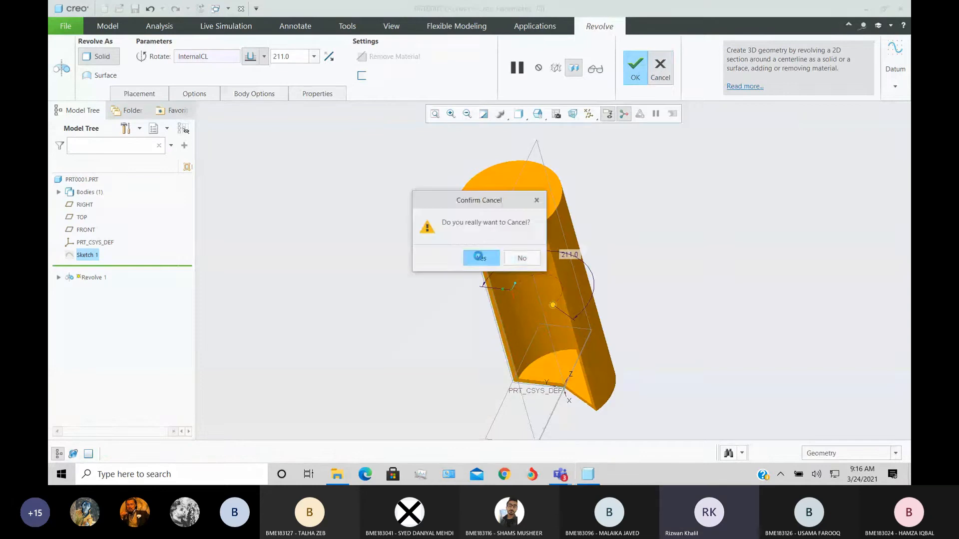
pyautogui.click(483, 259)
# Reopen Sketch 1 and draw a slanted line from the top wall's outer edge to its inner edge at the centerline.
pyautogui.doubleClick(91, 254)
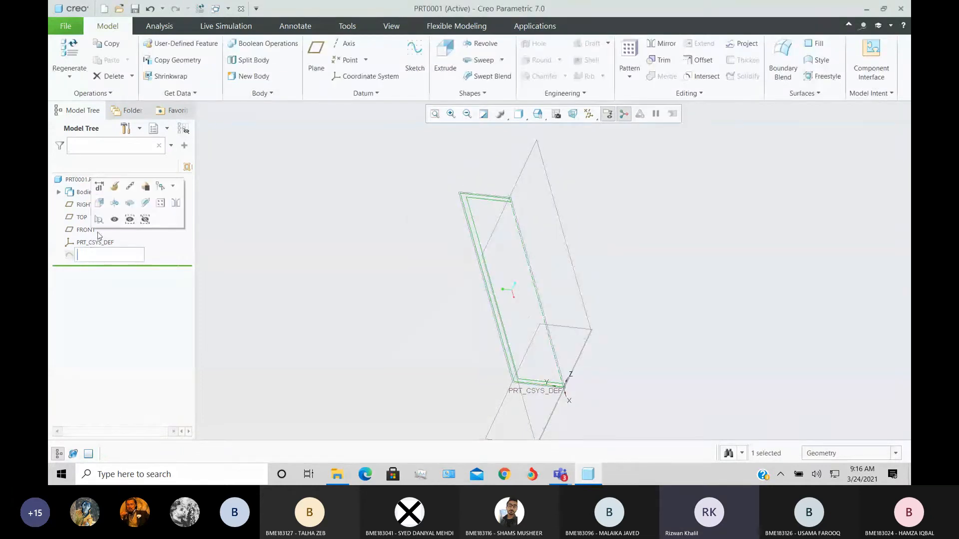
pyautogui.click(115, 185)
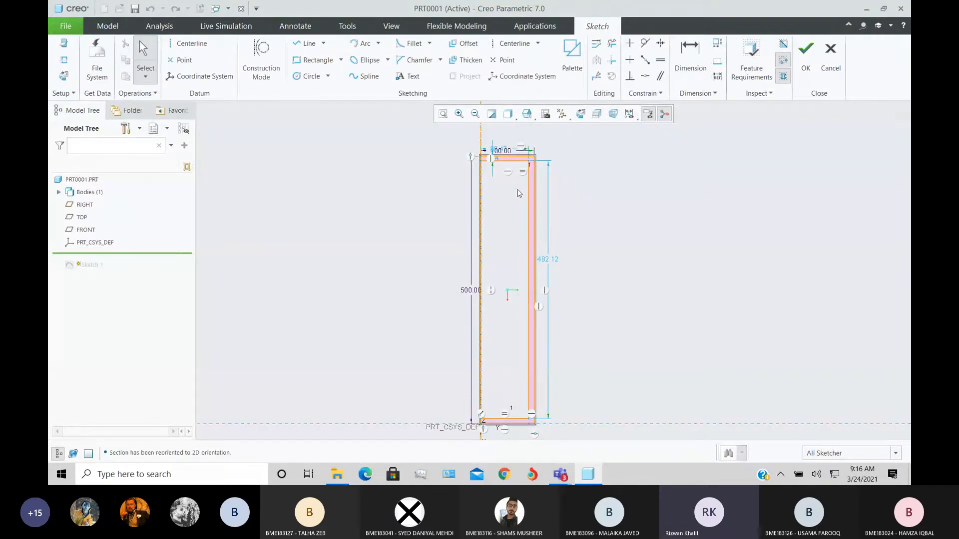
pyautogui.scroll(-4, 539, 437)
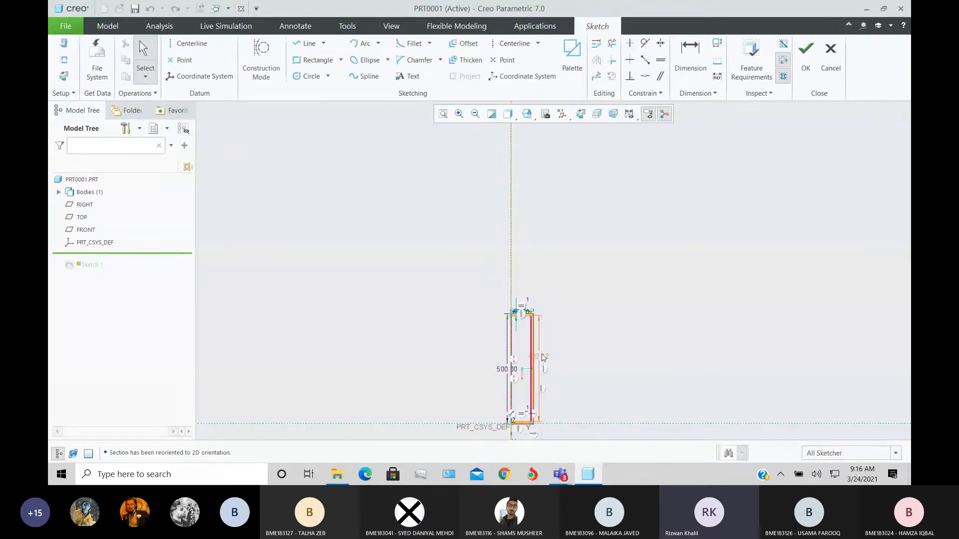
pyautogui.scroll(3, 532, 338)
pyautogui.scroll(-3, 525, 359)
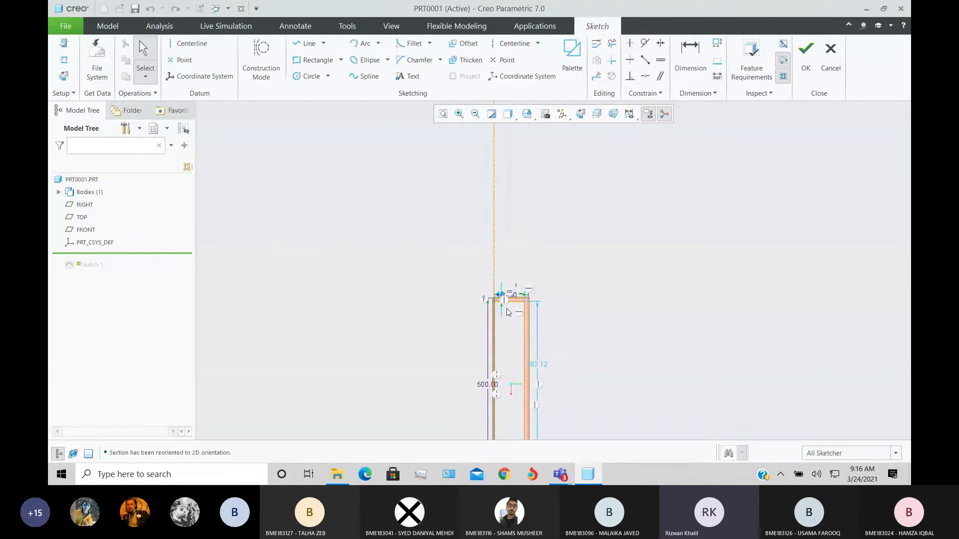
pyautogui.scroll(3, 516, 403)
pyautogui.scroll(5, 478, 157)
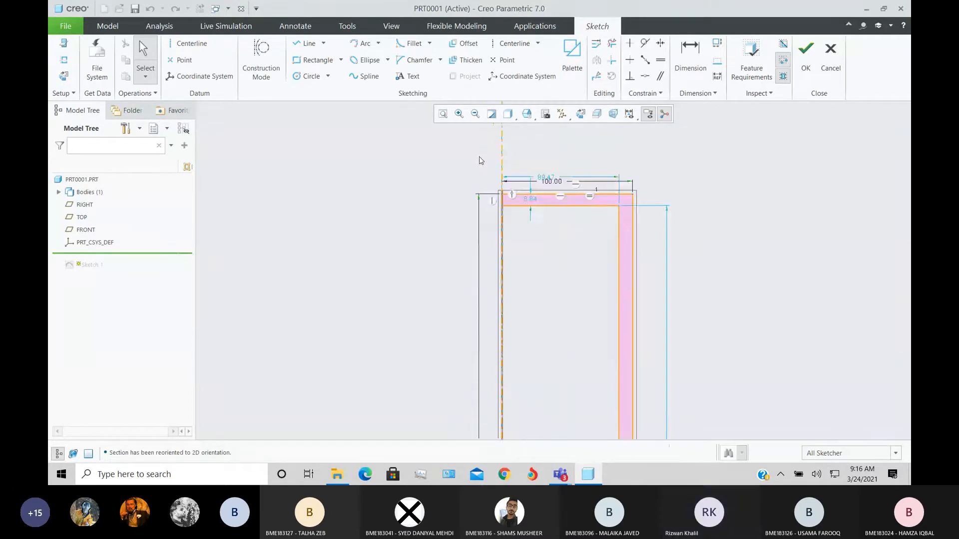
pyautogui.click(307, 45)
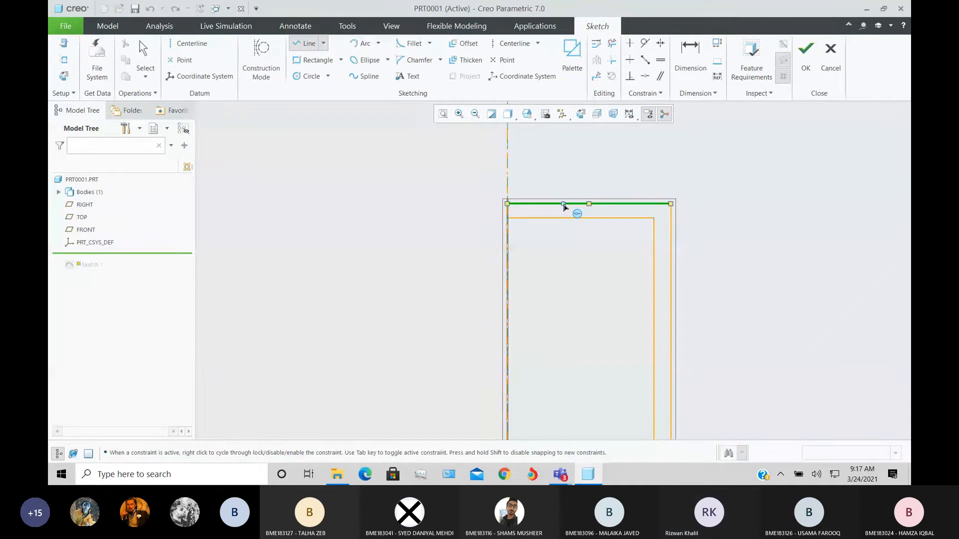
pyautogui.click(556, 204)
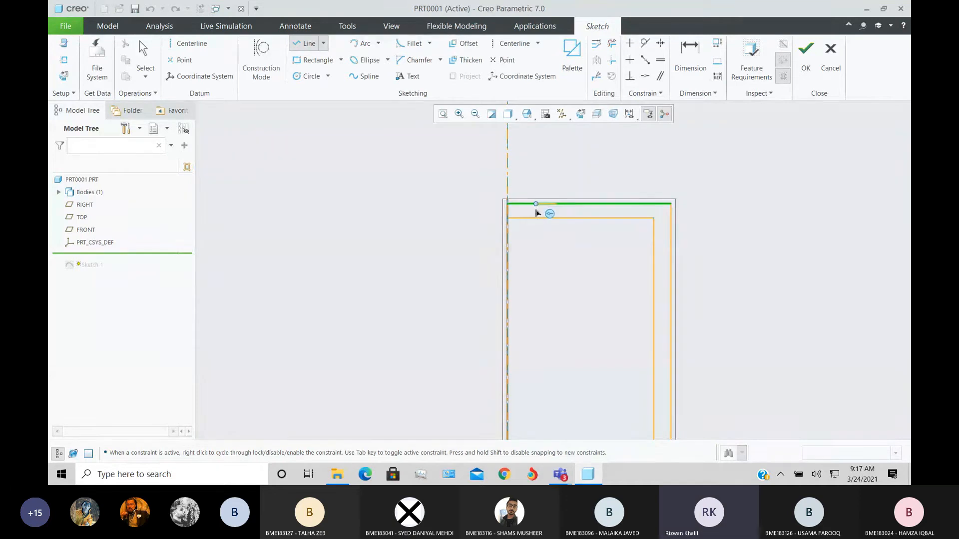
pyautogui.click(510, 219)
# Trim away the outer top line's segment between the slanted line and the centerline, and finish the sketch.
pyautogui.click(612, 43)
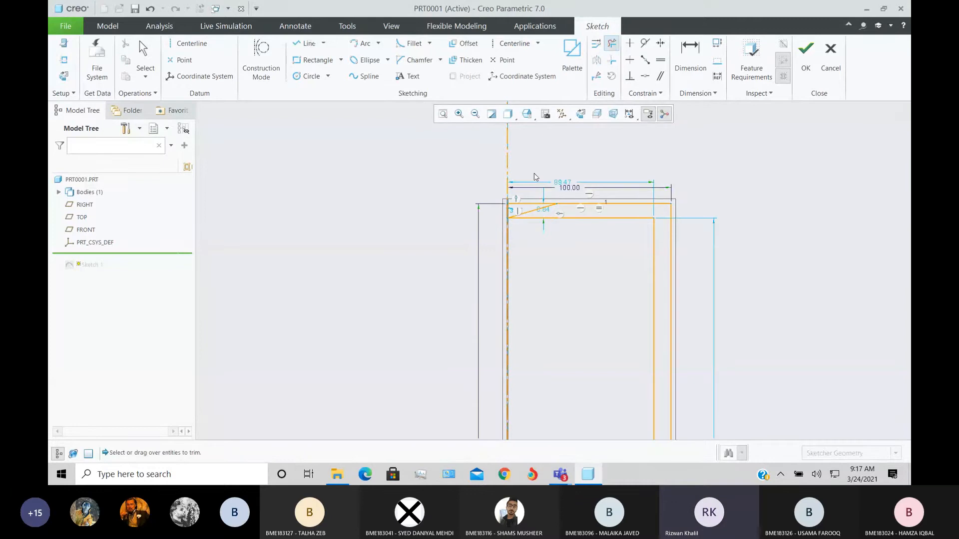
pyautogui.click(532, 204)
pyautogui.middleClick(446, 246)
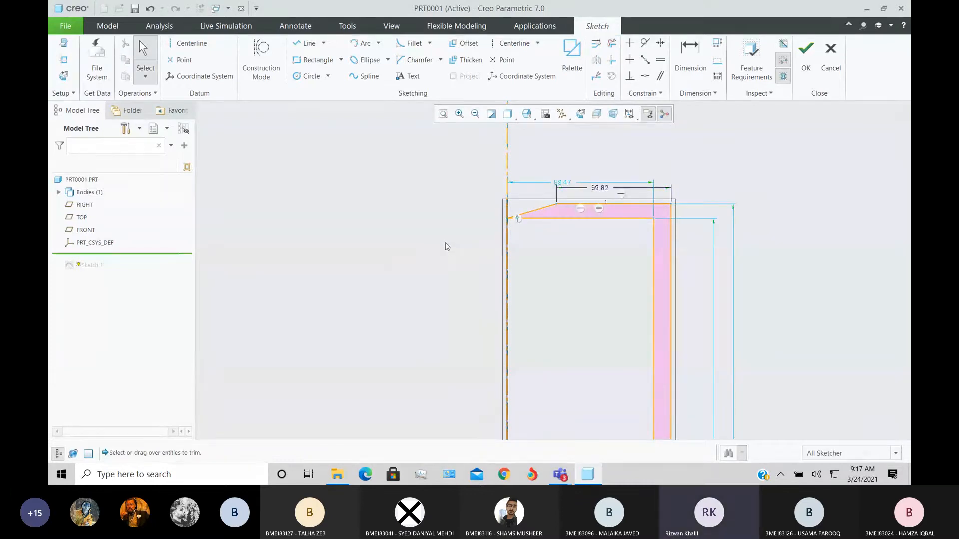
pyautogui.scroll(-8, 446, 246)
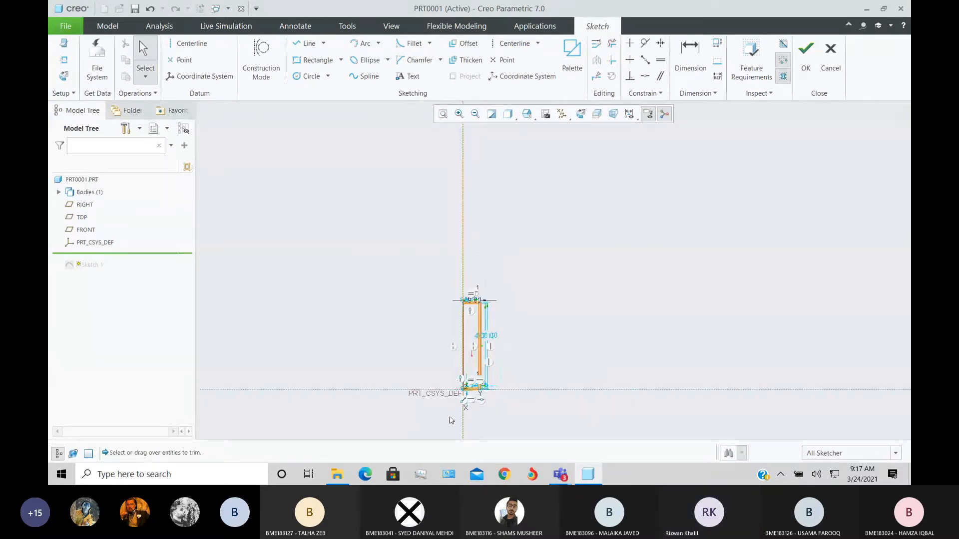
pyautogui.scroll(3, 456, 412)
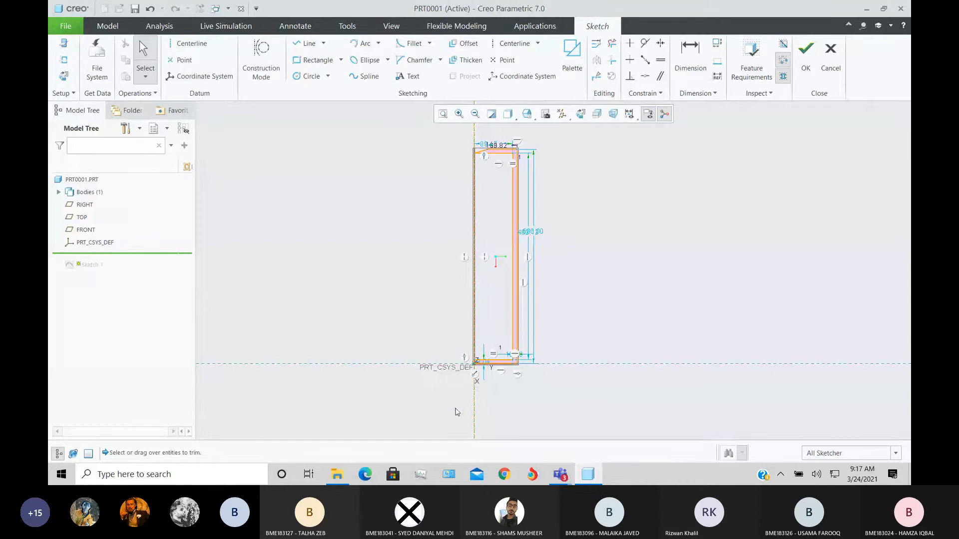
pyautogui.click(806, 59)
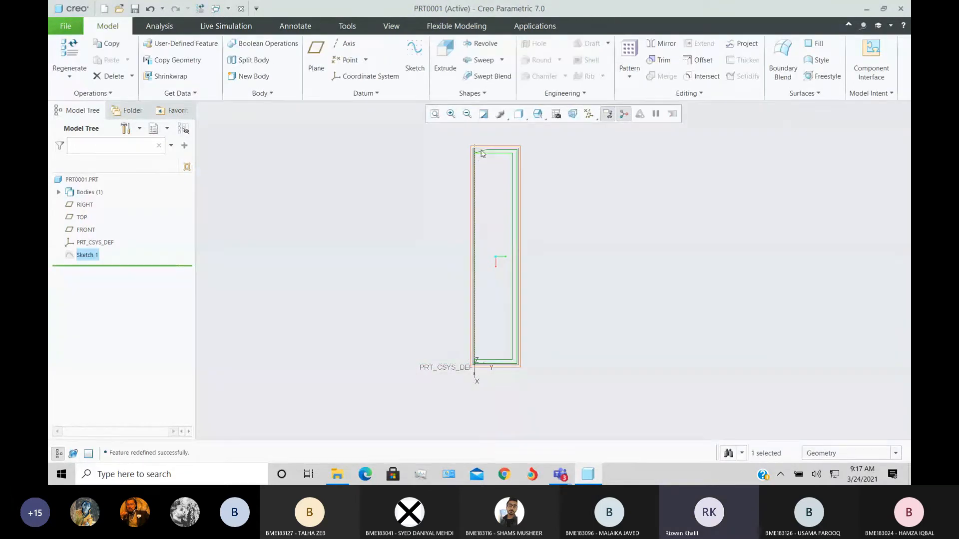
# Preview a 360-degree solid revolve of the slanted profile and inspect the conical recess in the cylinder's top face.
pyautogui.click(480, 44)
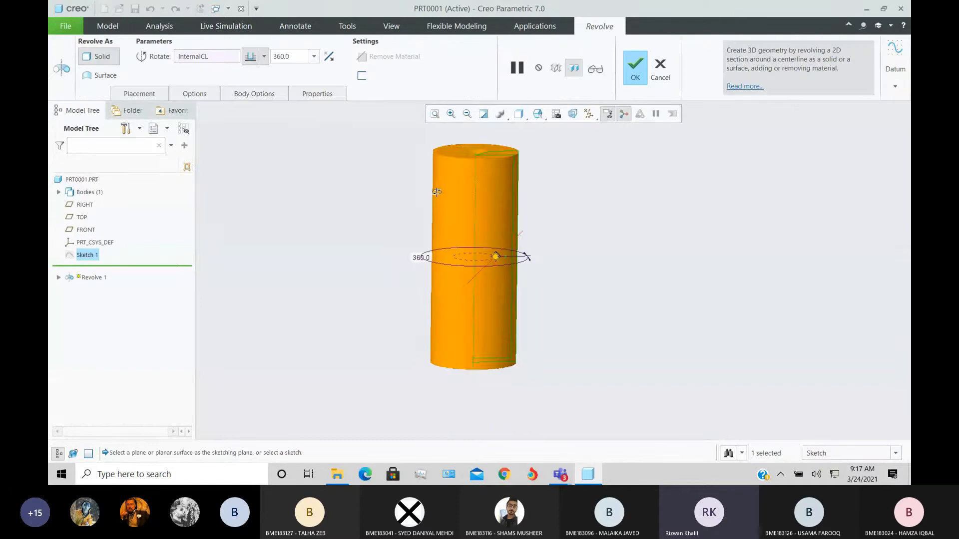
pyautogui.moveTo(435, 212); pyautogui.dragTo(493, 198, button='middle')
pyautogui.scroll(5, 488, 197)
pyautogui.moveTo(497, 215); pyautogui.dragTo(559, 212, button='middle')
pyautogui.scroll(-5, 559, 212)
pyautogui.scroll(2, 638, 211)
pyautogui.moveTo(639, 210); pyautogui.dragTo(597, 272, button='middle')
pyautogui.scroll(3, 624, 210)
pyautogui.scroll(3, 634, 253)
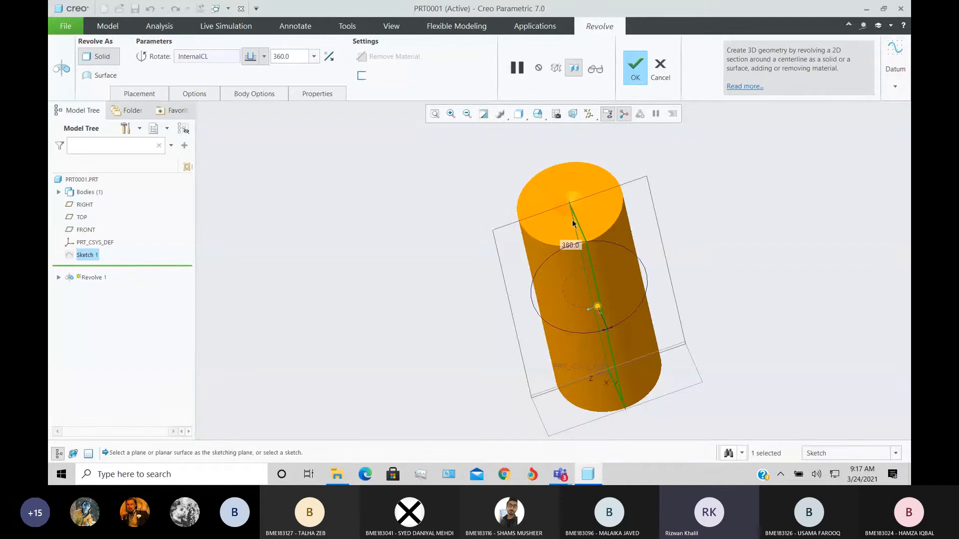
pyautogui.moveTo(613, 269)
pyautogui.mouseDown(button='middle')
pyautogui.moveTo(622, 250)
pyautogui.moveTo(627, 274)
pyautogui.mouseUp(button='middle')
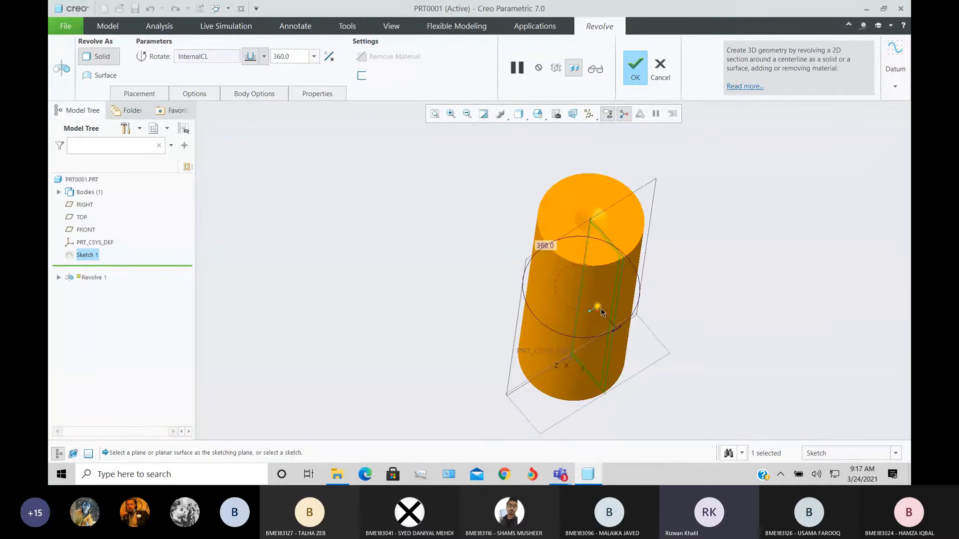
# Reduce the revolve angle to about 222 degrees, inspect the conical recess and the cut-open body, and cancel the revolve.
pyautogui.moveTo(590, 312); pyautogui.dragTo(590, 253)
pyautogui.scroll(-3, 591, 250)
pyautogui.moveTo(589, 202)
pyautogui.mouseDown(button='middle')
pyautogui.moveTo(622, 216)
pyautogui.moveTo(572, 208)
pyautogui.mouseUp(button='middle')
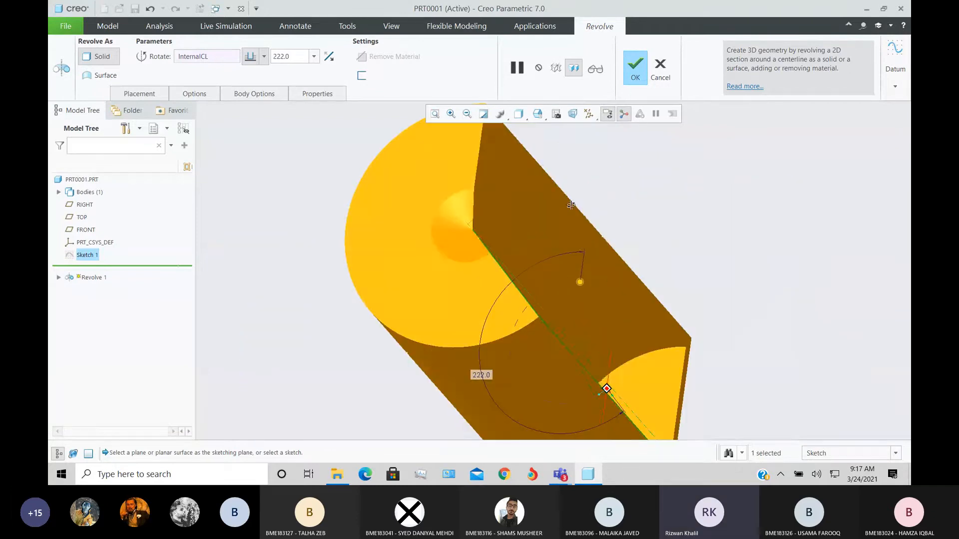
pyautogui.click(661, 70)
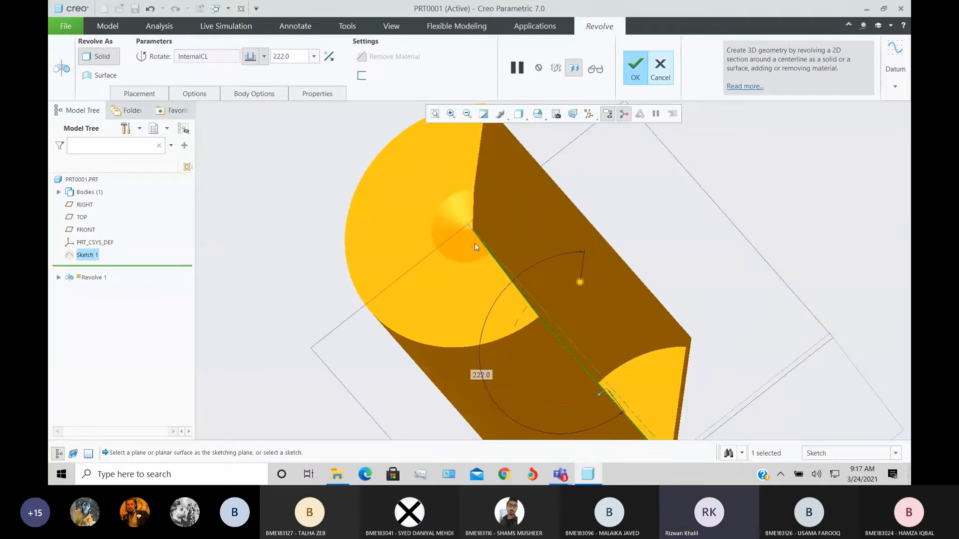
pyautogui.click(481, 258)
# Reopen Sketch 1 and trim away the top, side and bottom wall lines of the hollow profile.
pyautogui.doubleClick(87, 255)
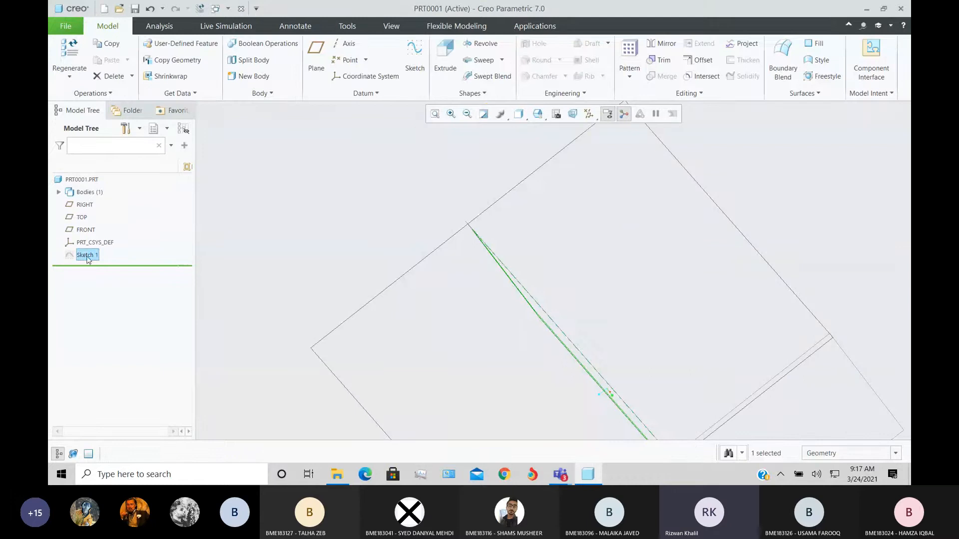
pyautogui.click(111, 193)
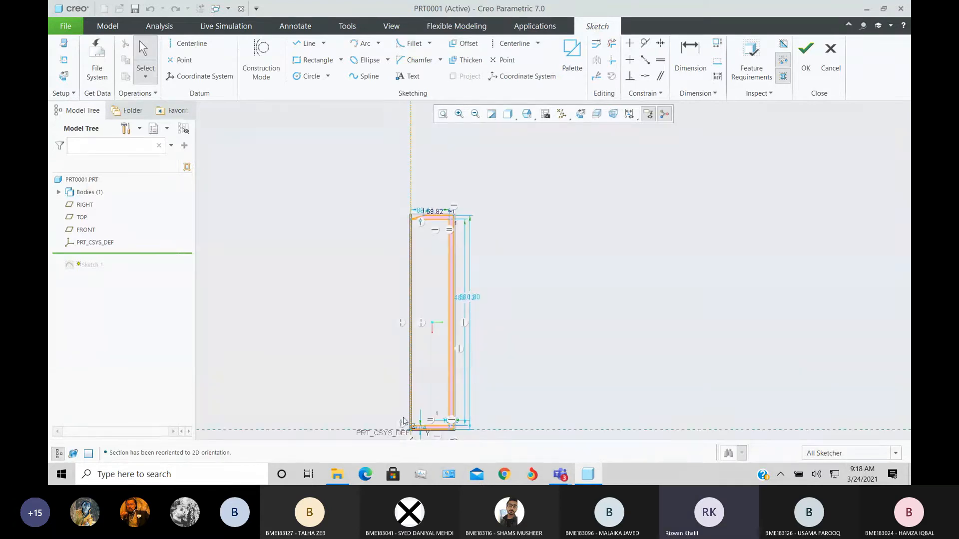
pyautogui.scroll(3, 403, 421)
pyautogui.scroll(-2, 399, 422)
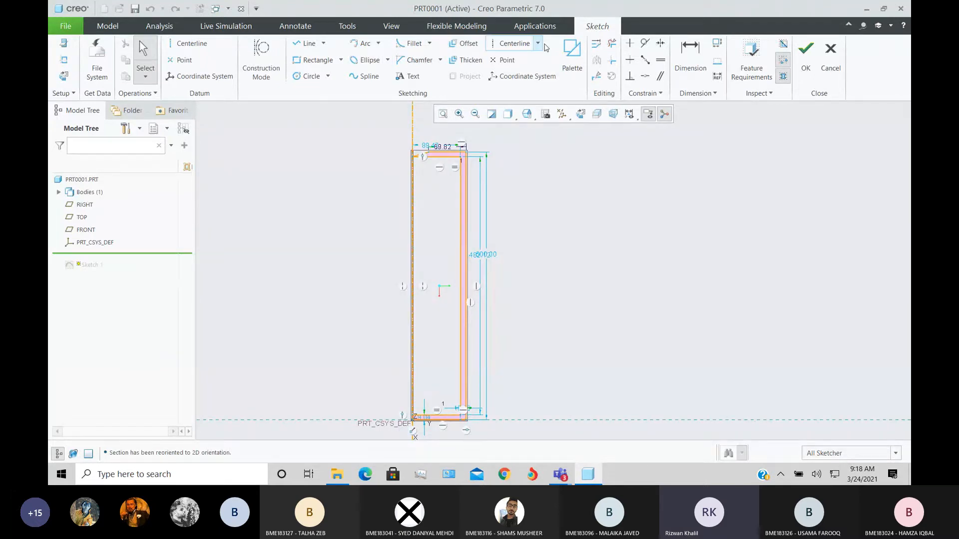
pyautogui.click(612, 44)
pyautogui.click(420, 160)
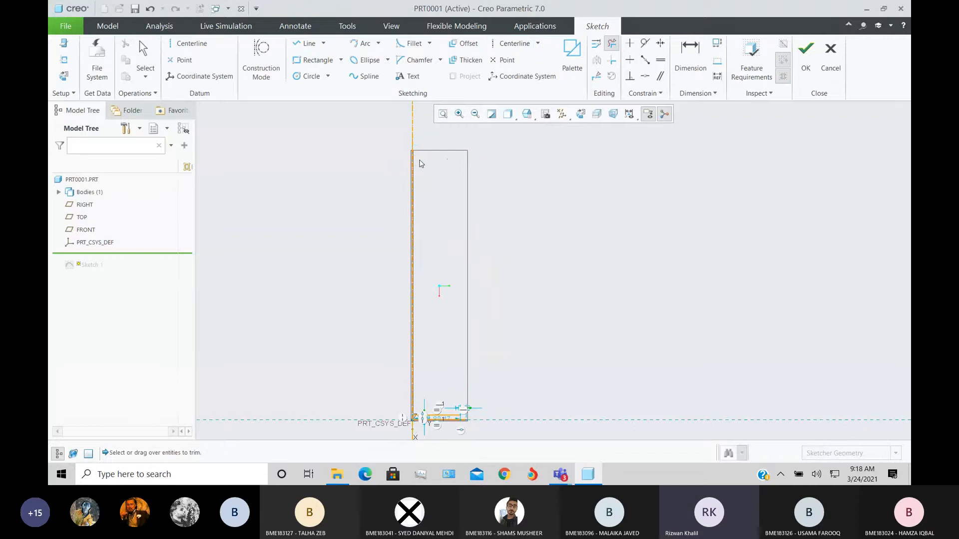
pyautogui.click(448, 419)
pyautogui.scroll(-6, 474, 424)
pyautogui.moveTo(456, 423)
pyautogui.mouseDown()
pyautogui.moveTo(440, 384)
pyautogui.moveTo(447, 389)
pyautogui.mouseUp()
pyautogui.scroll(3, 447, 390)
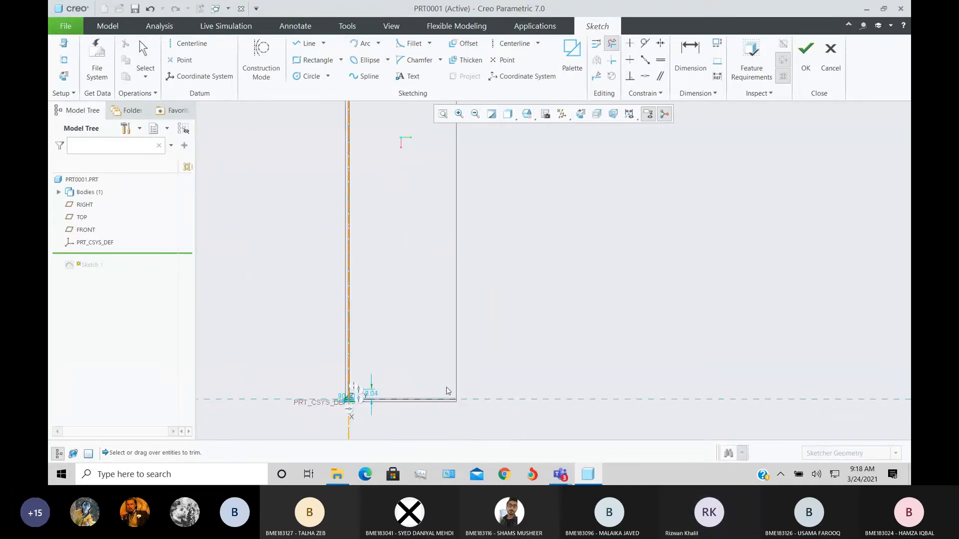
pyautogui.scroll(-3, 370, 399)
pyautogui.middleClick(385, 391)
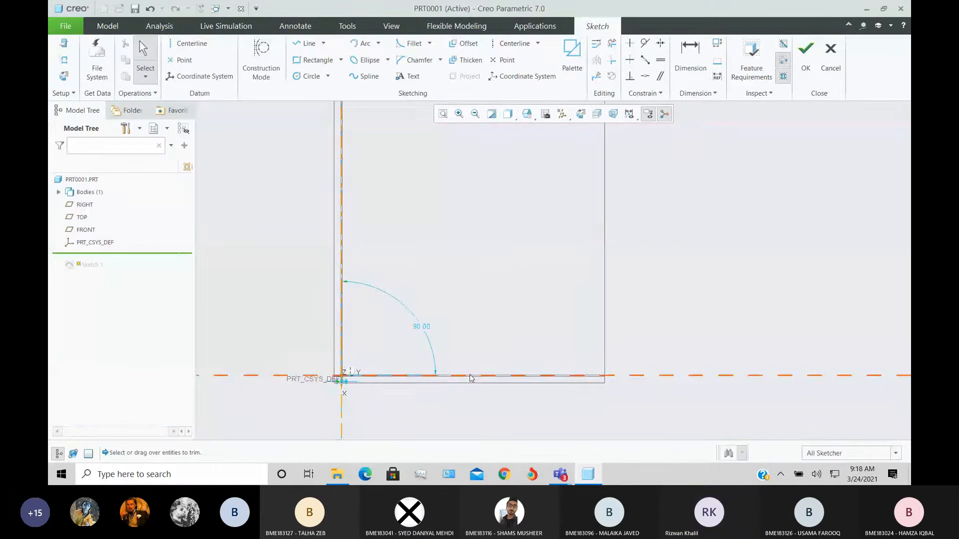
# Draw a closed four-sided profile about 241 wide and 261 high at the centerline, with its top sloping up outward, and finish the sketch.
pyautogui.scroll(5, 471, 380)
pyautogui.press('l')
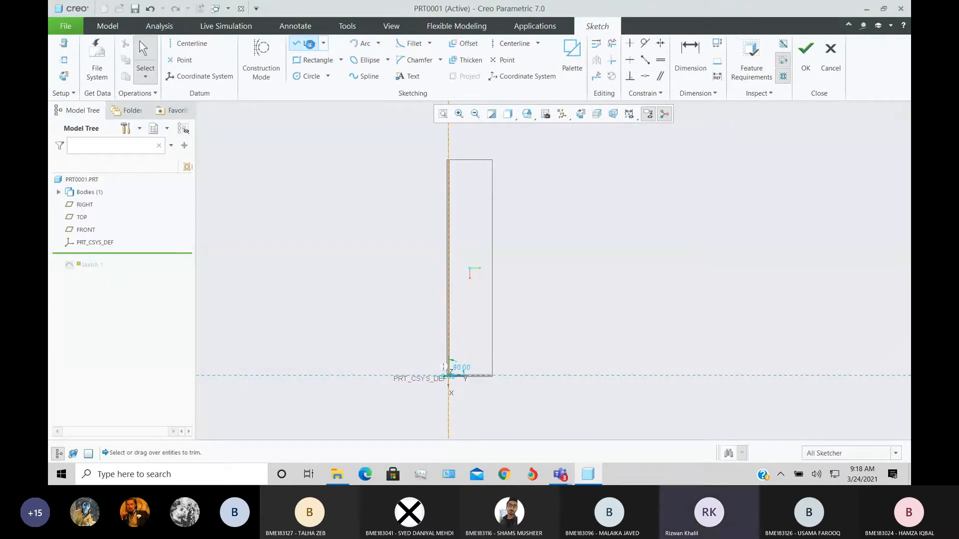
pyautogui.click(449, 262)
pyautogui.click(552, 205)
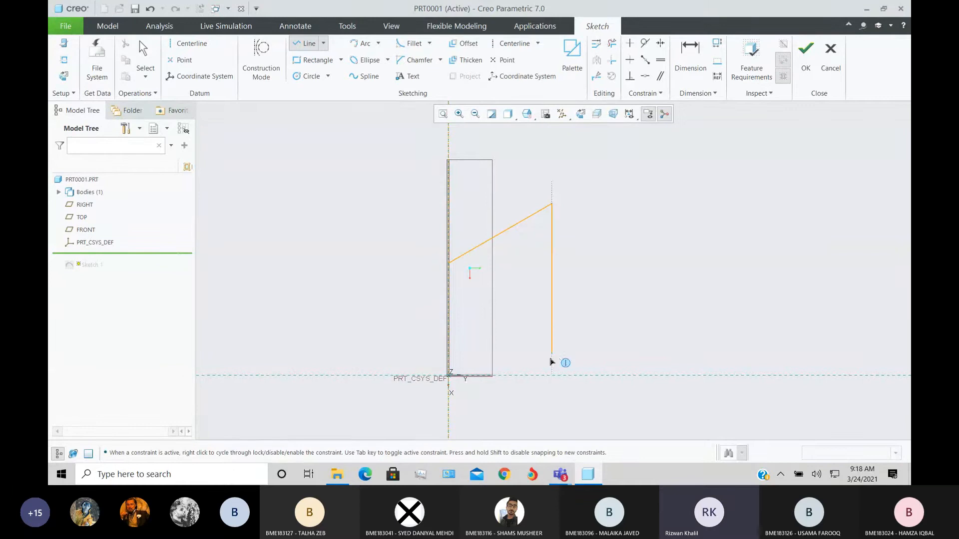
pyautogui.click(551, 376)
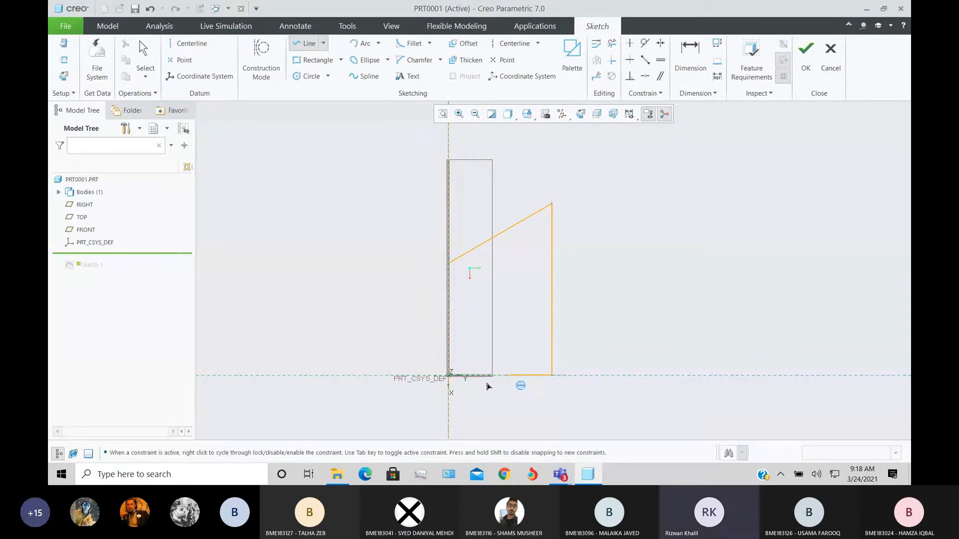
pyautogui.click(449, 375)
pyautogui.click(449, 263)
pyautogui.middleClick(636, 290)
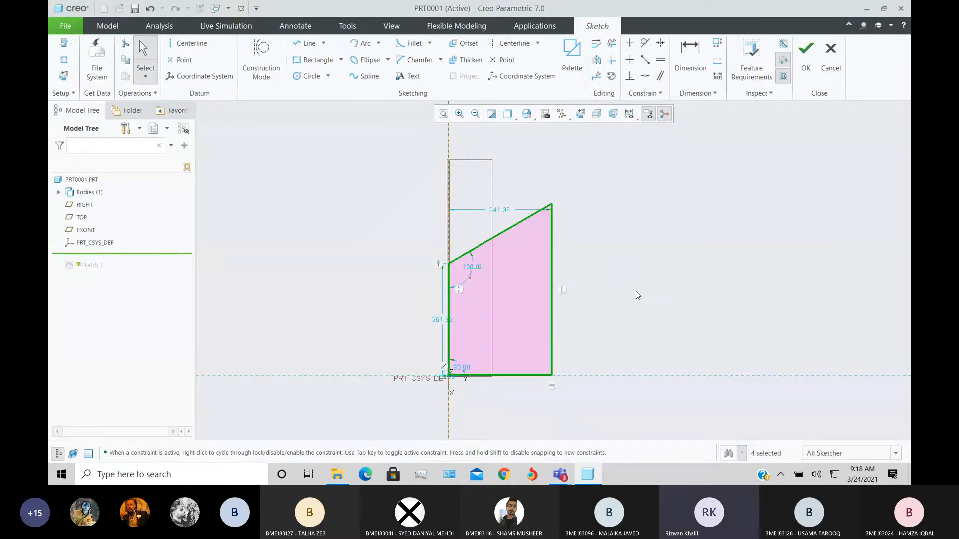
pyautogui.scroll(1, 634, 266)
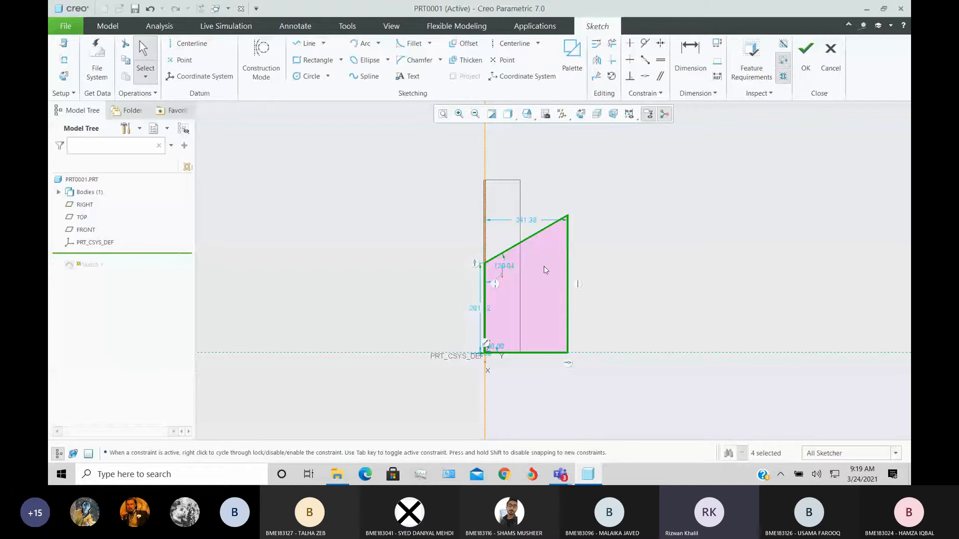
pyautogui.click(805, 55)
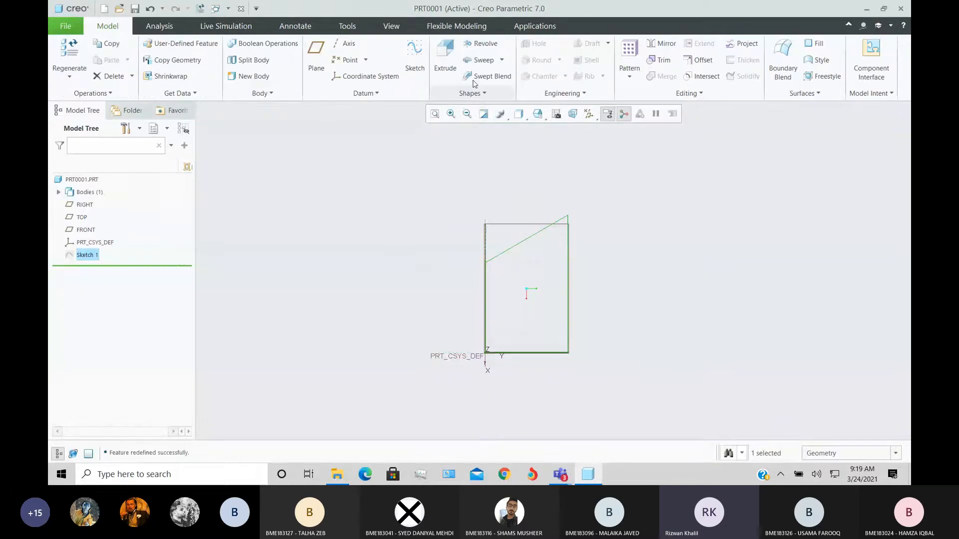
# Preview a solid revolve of the sloped-top profile and reduce its angle from a full turn to about 11 degrees.
pyautogui.click(472, 42)
pyautogui.moveTo(400, 201); pyautogui.dragTo(506, 241, button='middle')
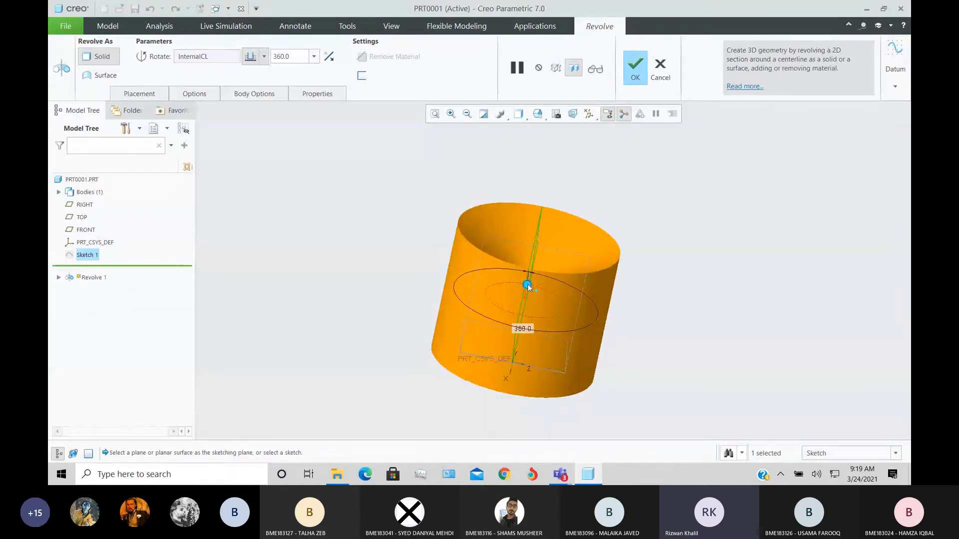
pyautogui.moveTo(527, 287); pyautogui.dragTo(502, 308)
pyautogui.moveTo(502, 309); pyautogui.dragTo(583, 282, button='middle')
pyautogui.moveTo(584, 241); pyautogui.dragTo(538, 283)
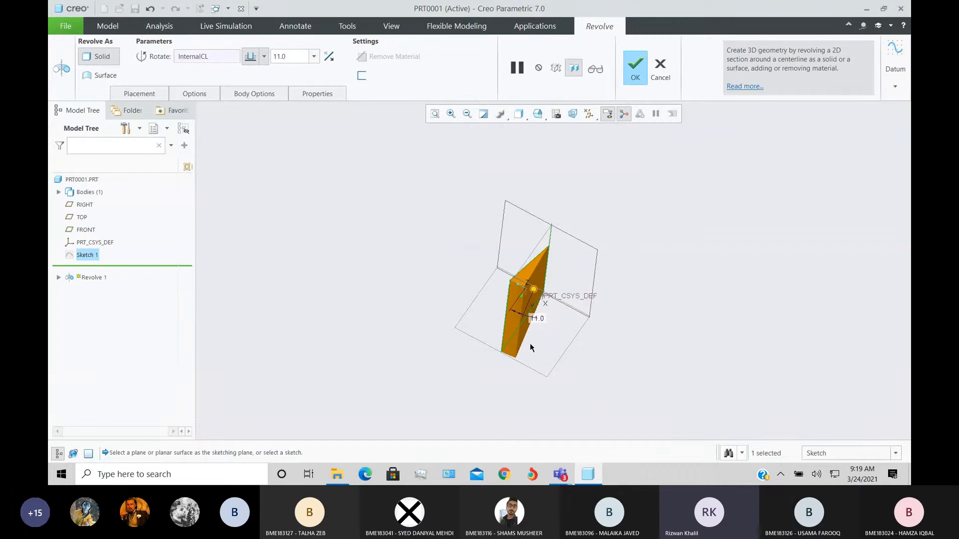
# Open the sloped-top revolve out to about 103 degrees, inspect the partial body, and cancel the feature.
pyautogui.moveTo(531, 347); pyautogui.dragTo(538, 298, button='middle')
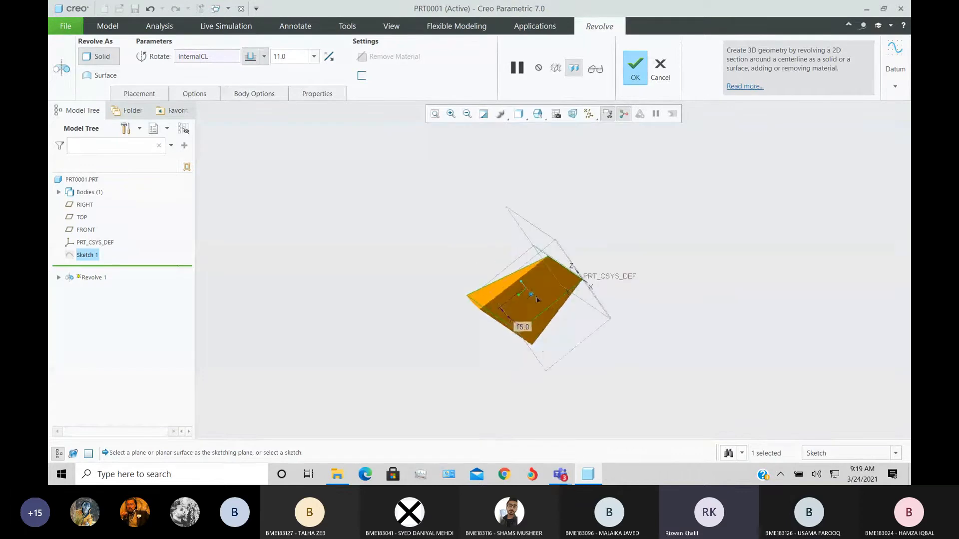
pyautogui.moveTo(537, 299); pyautogui.dragTo(583, 285)
pyautogui.click(661, 68)
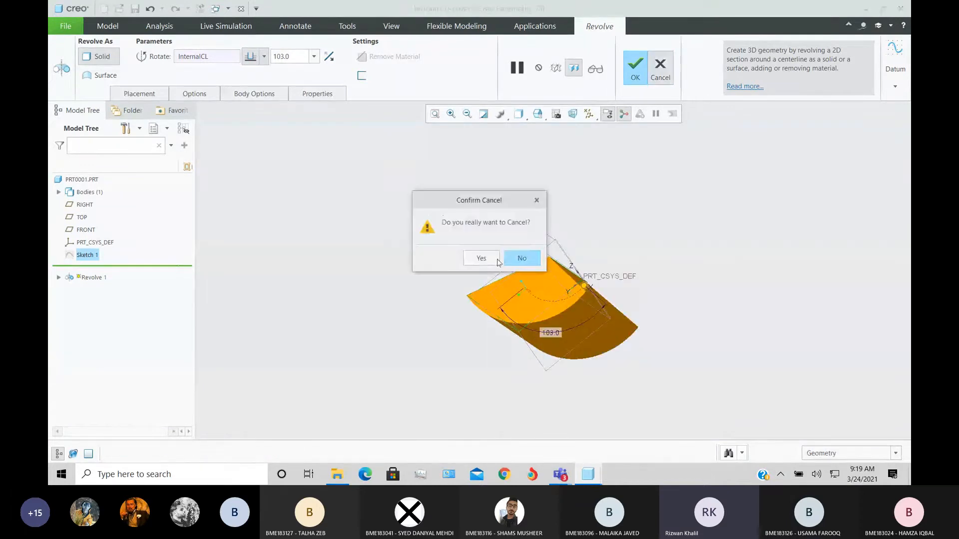
pyautogui.click(480, 258)
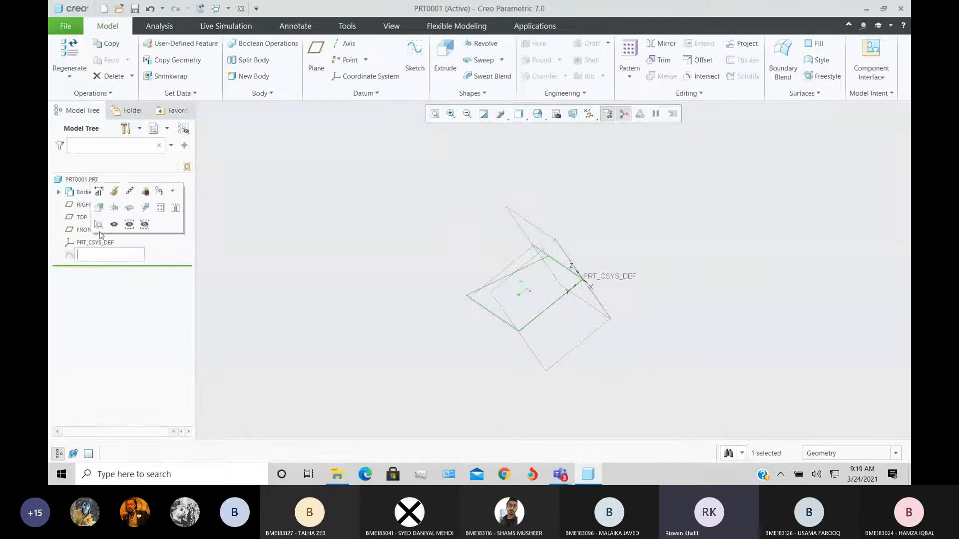
# Reopen Sketch 1 and draw an inner line from the centerline, just below and parallel to the sloped top edge.
pyautogui.click(117, 191)
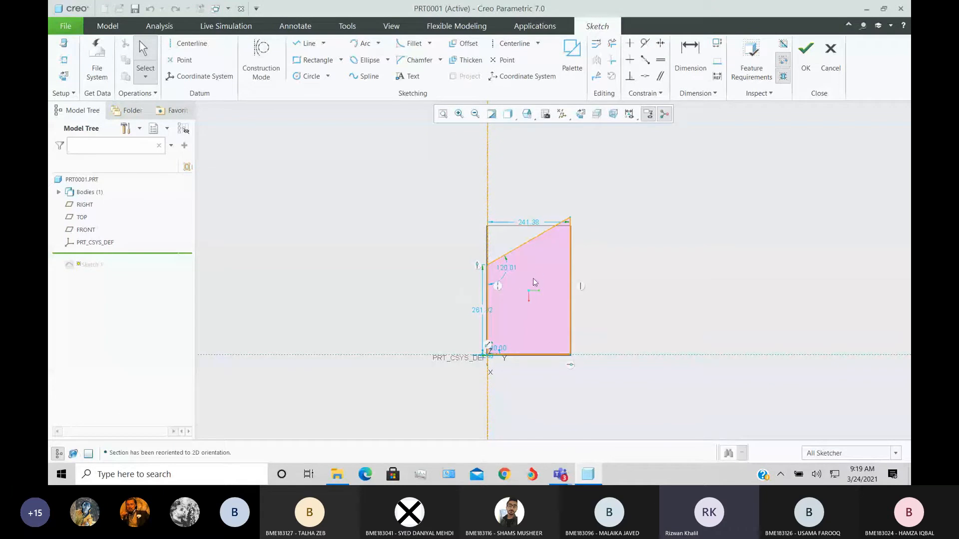
pyautogui.click(308, 45)
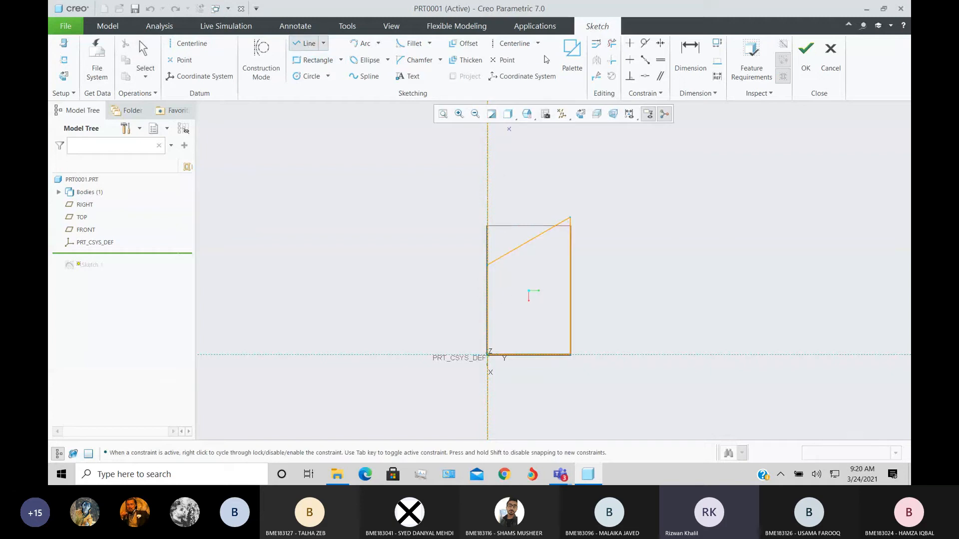
pyautogui.click(611, 44)
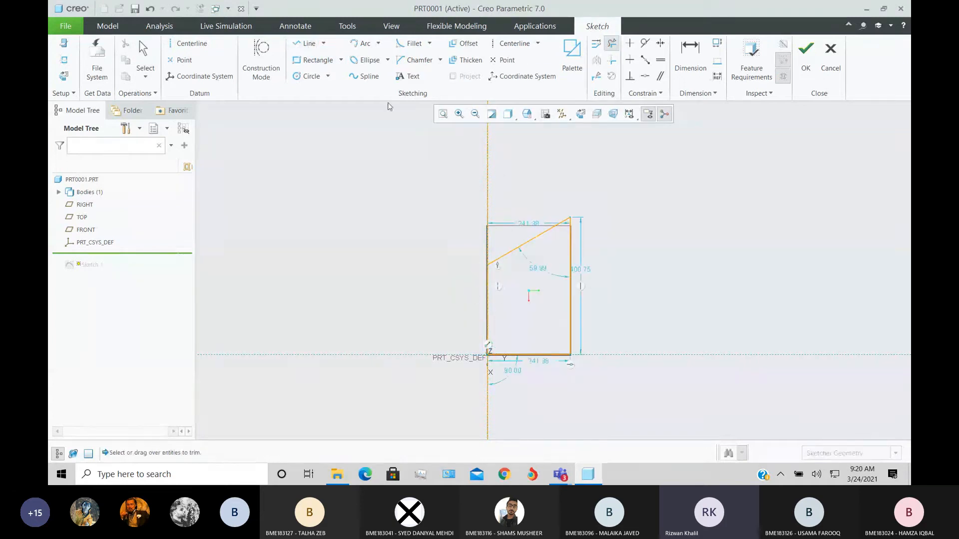
pyautogui.click(308, 44)
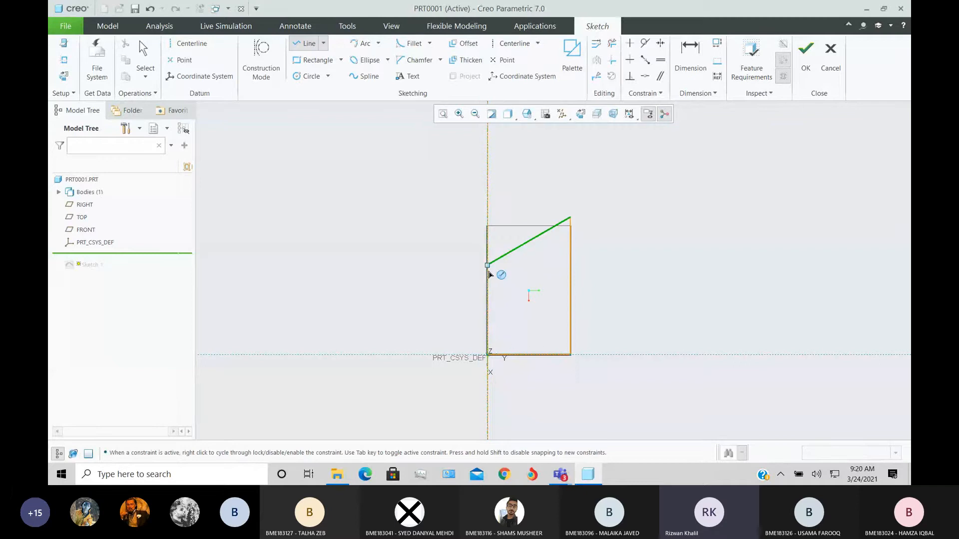
pyautogui.scroll(-5, 488, 274)
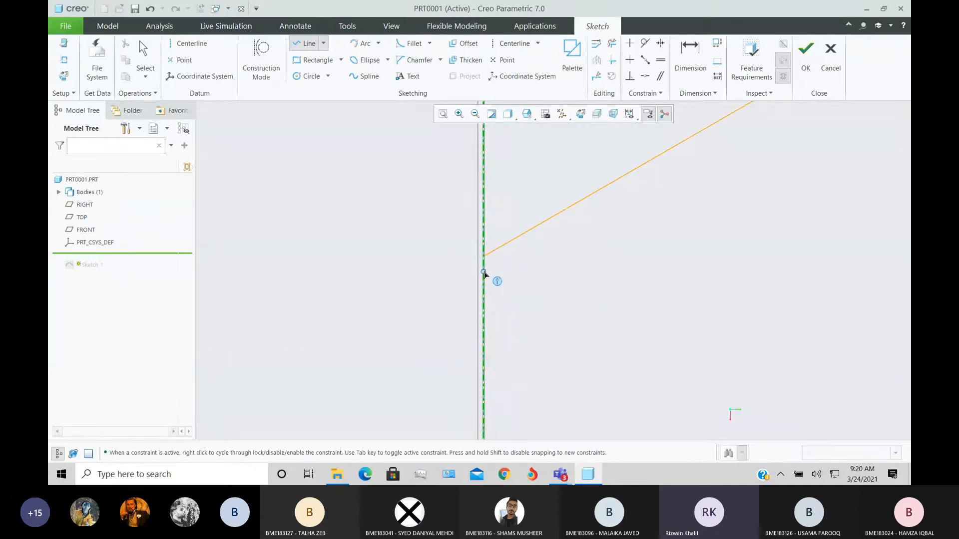
pyautogui.click(484, 274)
pyautogui.scroll(5, 550, 279)
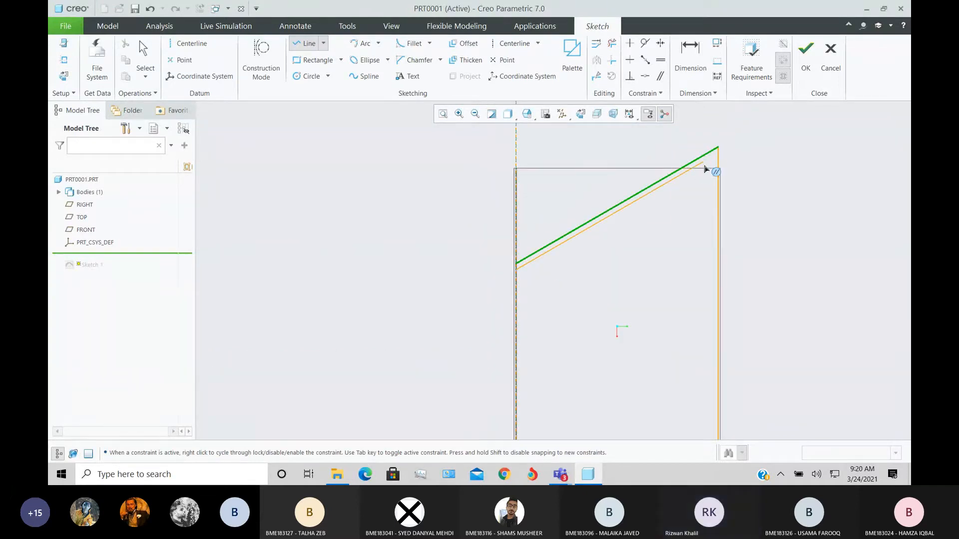
pyautogui.click(714, 154)
# Continue the inner outline down inside the outer wall and along the base, close it up the centerline, and finish the sketch.
pyautogui.scroll(5, 701, 236)
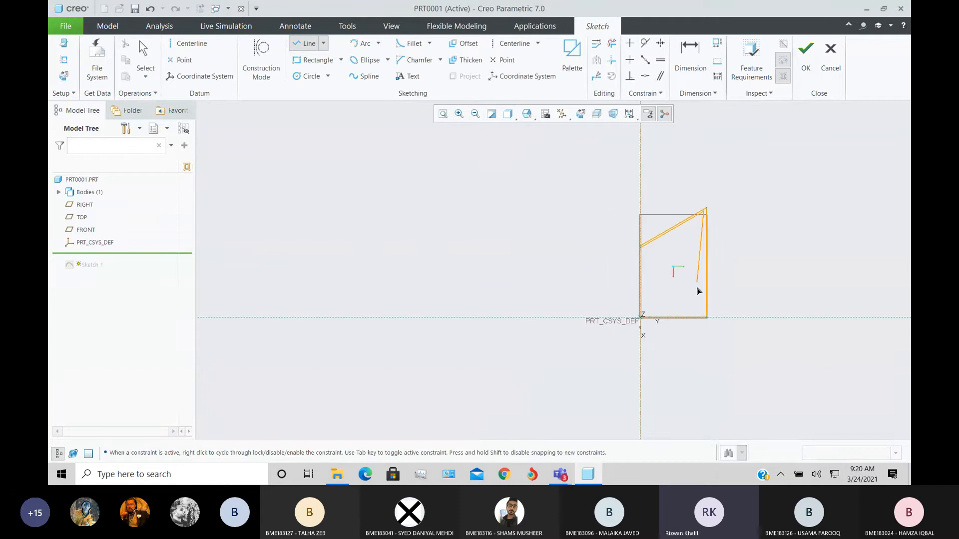
pyautogui.scroll(-9, 718, 324)
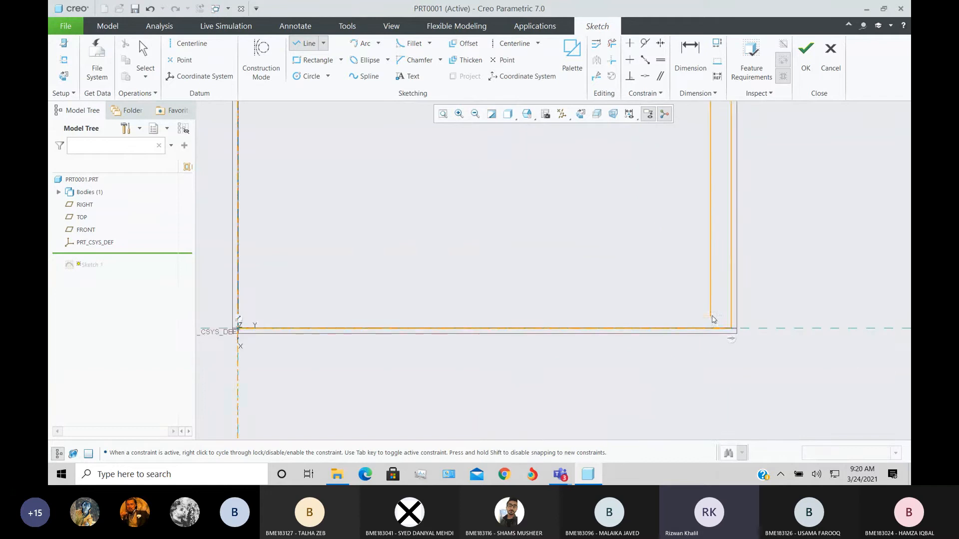
pyautogui.click(712, 317)
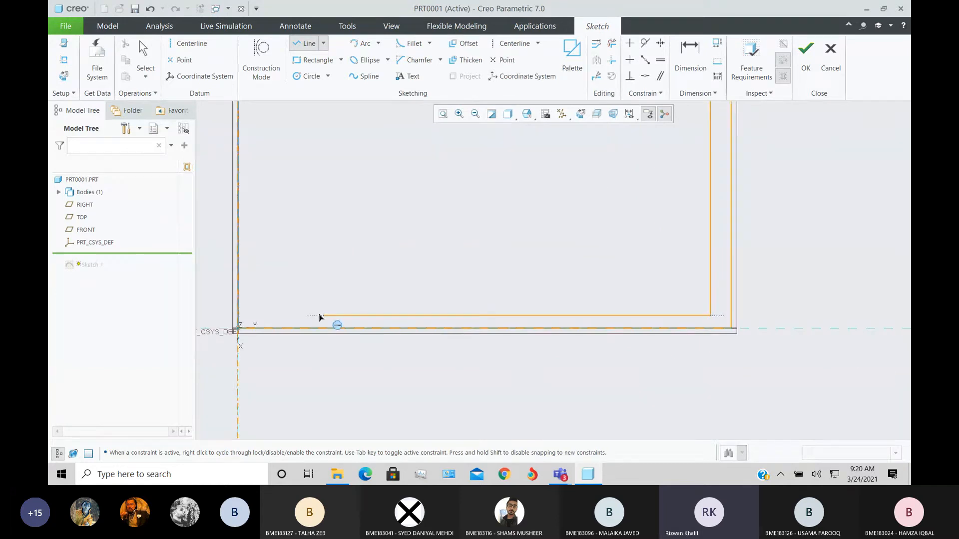
pyautogui.click(239, 327)
pyautogui.scroll(5, 325, 381)
pyautogui.scroll(-8, 320, 215)
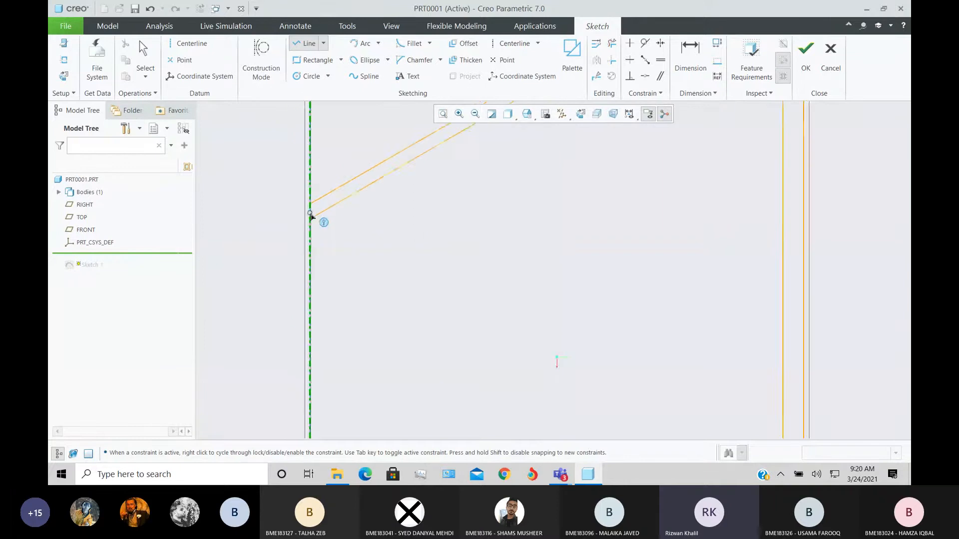
pyautogui.click(310, 222)
pyautogui.middleClick(263, 223)
pyautogui.scroll(4, 265, 229)
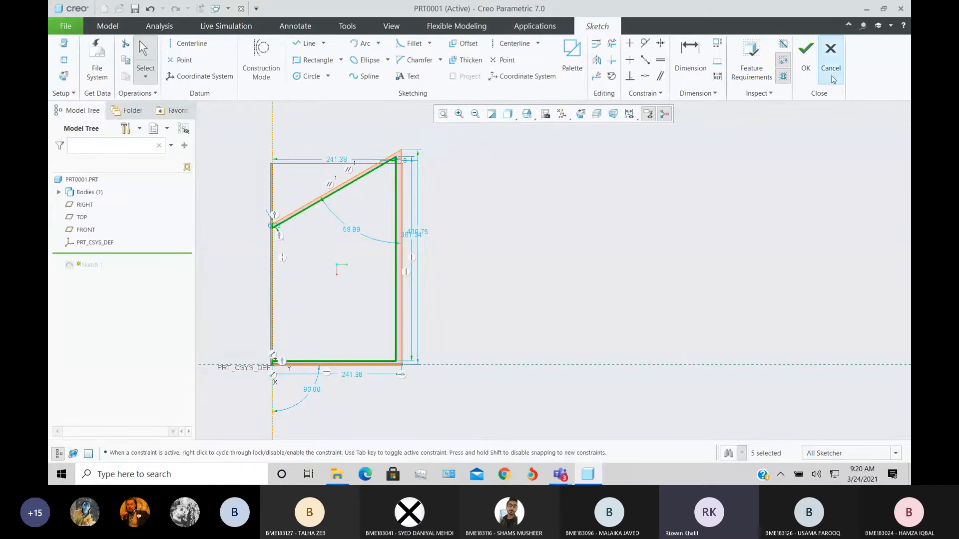
pyautogui.click(806, 55)
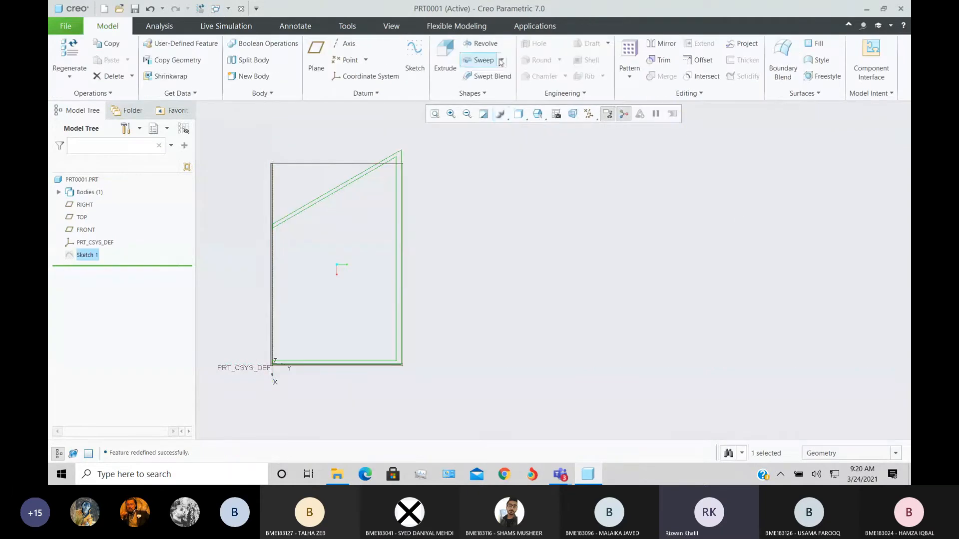
# Preview a solid revolve of the thin-walled sloped profile and reduce its angle to about 238 degrees to expose the hollow interior.
pyautogui.click(480, 44)
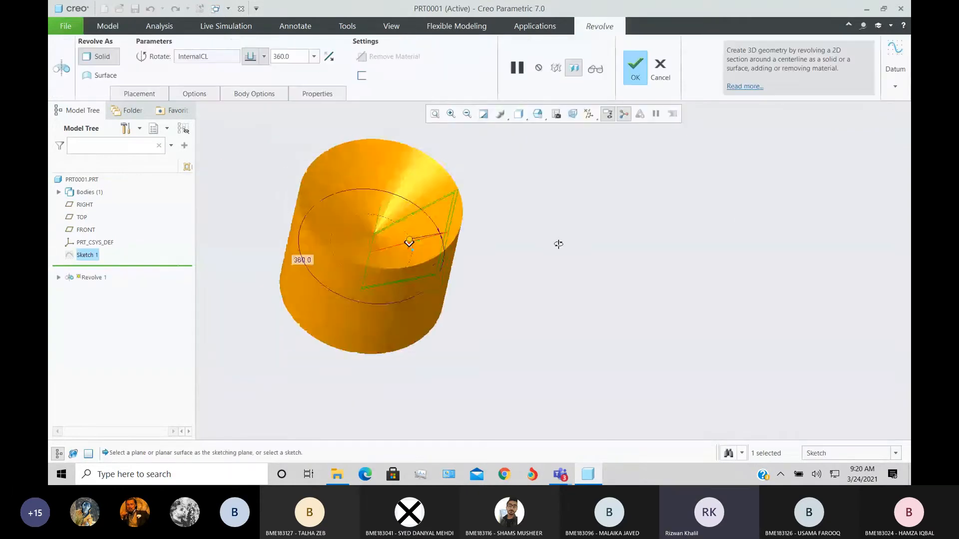
pyautogui.moveTo(410, 240); pyautogui.dragTo(376, 260)
pyautogui.moveTo(376, 261); pyautogui.dragTo(481, 321, button='middle')
pyautogui.moveTo(461, 250); pyautogui.dragTo(477, 281)
pyautogui.moveTo(444, 298); pyautogui.dragTo(472, 286)
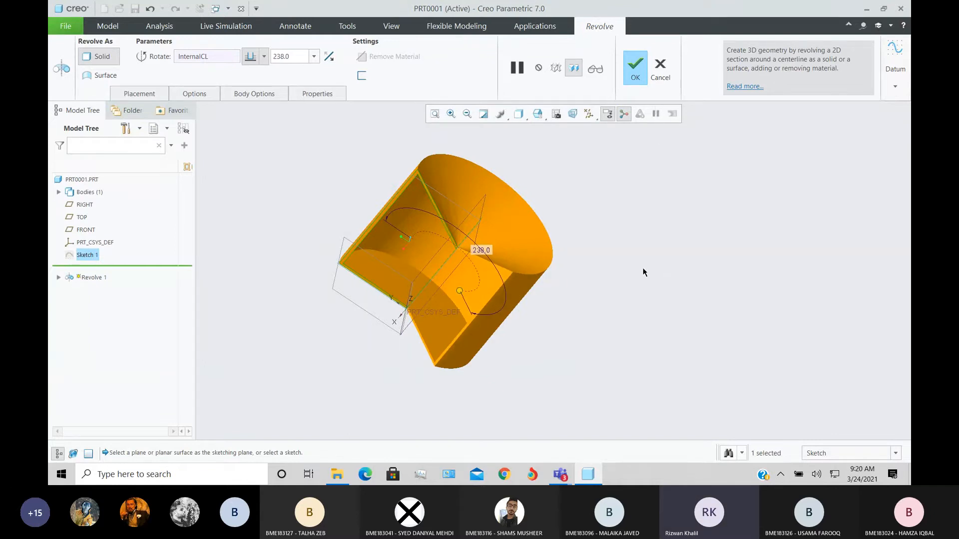
# Switch to the Microsoft Teams meeting and look through the list of presenters and attendees.
pyautogui.moveTo(560, 474)
pyautogui.click(638, 408)
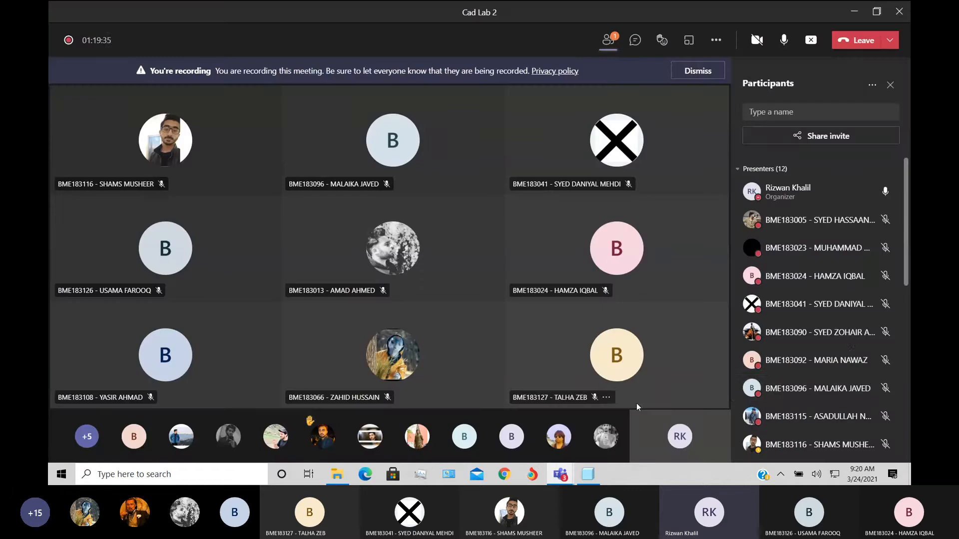
pyautogui.click(908, 324)
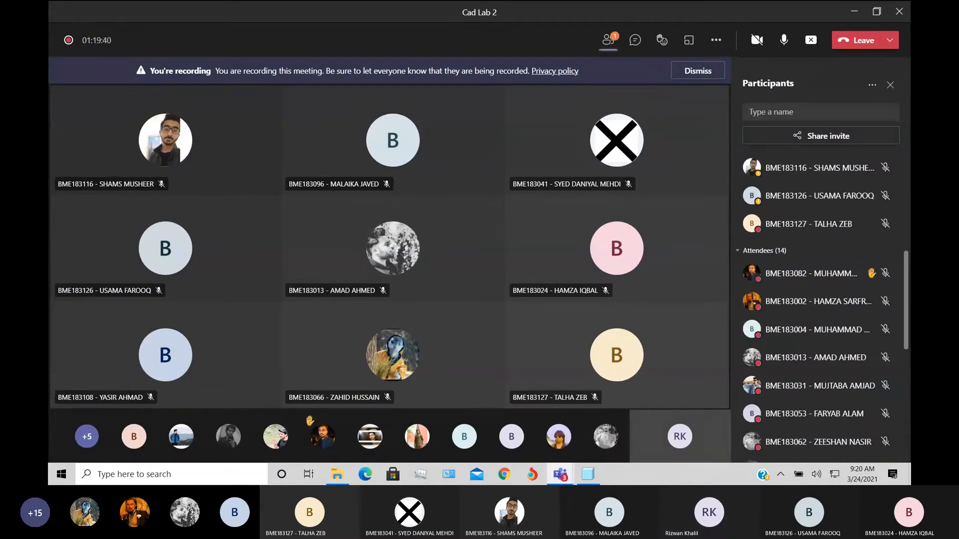
pyautogui.moveTo(907, 346); pyautogui.dragTo(909, 318)
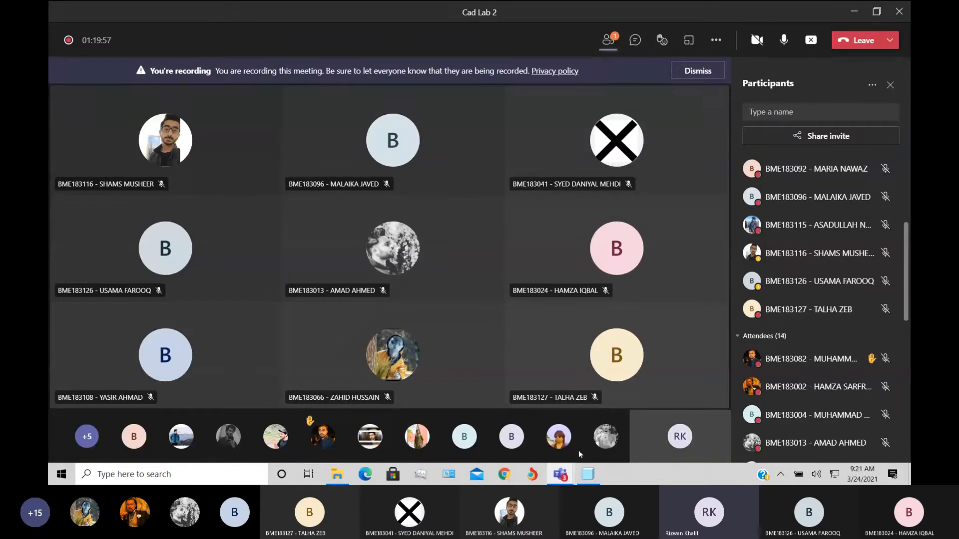
# Return to Creo, inspect the cut-open hollow body, and reduce the revolve angle to about 202 degrees.
pyautogui.click(588, 474)
pyautogui.moveTo(599, 299)
pyautogui.mouseDown(button='middle')
pyautogui.moveTo(621, 278)
pyautogui.moveTo(555, 276)
pyautogui.moveTo(569, 267)
pyautogui.moveTo(591, 289)
pyautogui.moveTo(609, 271)
pyautogui.mouseUp(button='middle')
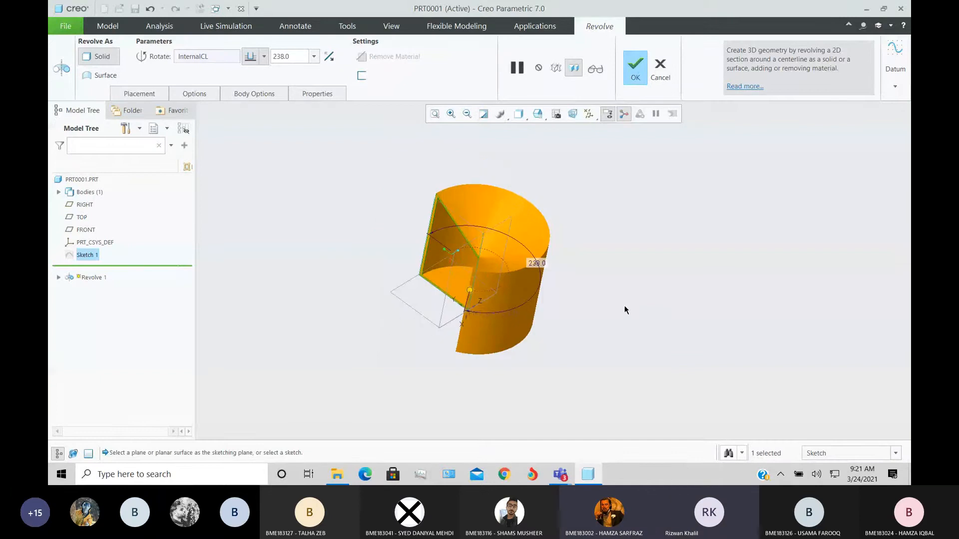
pyautogui.moveTo(642, 315); pyautogui.dragTo(666, 309, button='middle')
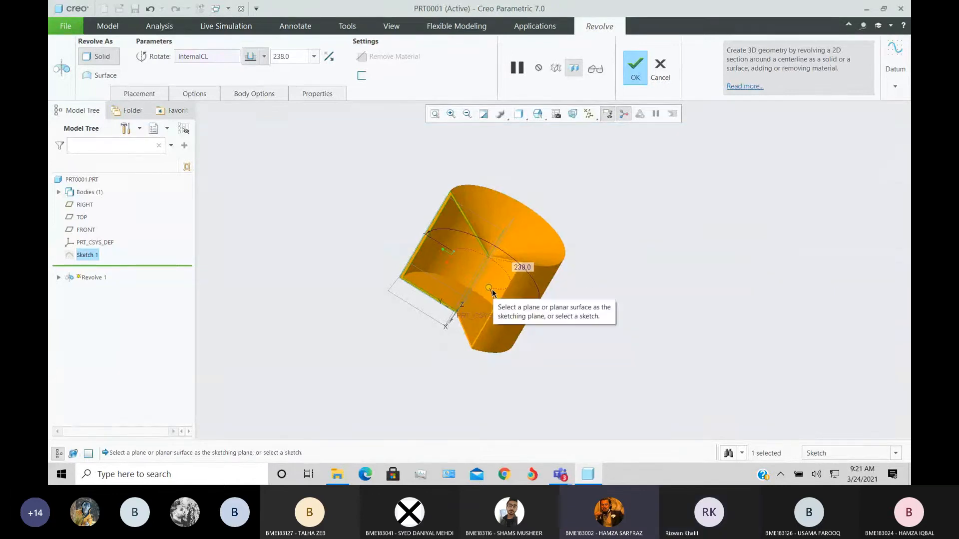
pyautogui.moveTo(489, 289)
pyautogui.mouseDown()
pyautogui.moveTo(463, 288)
pyautogui.moveTo(492, 308)
pyautogui.moveTo(530, 300)
pyautogui.moveTo(503, 289)
pyautogui.mouseUp()
pyautogui.moveTo(749, 288); pyautogui.dragTo(792, 313, button='middle')
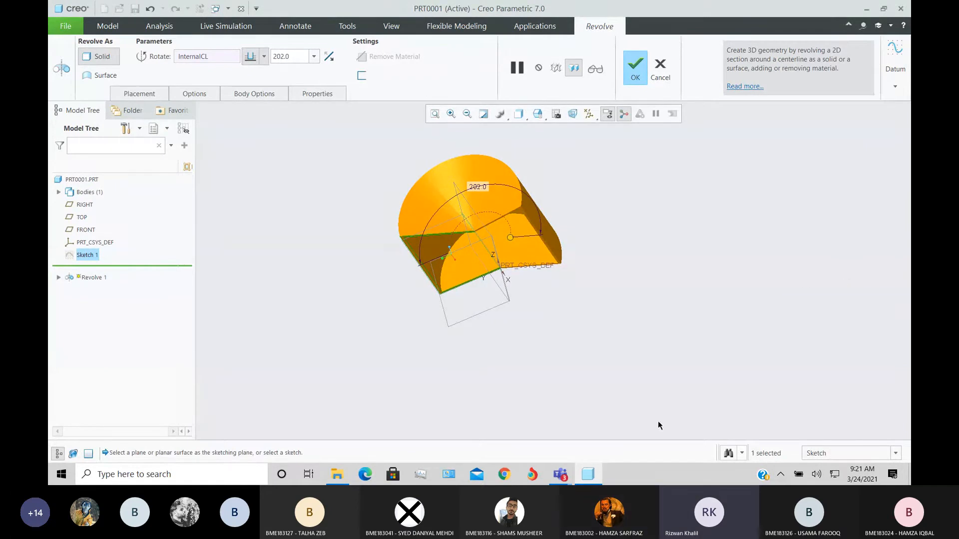
# Switch to the Microsoft Teams meeting, review the participant list, and admit the person waiting in the lobby.
pyautogui.click(561, 475)
pyautogui.click(610, 433)
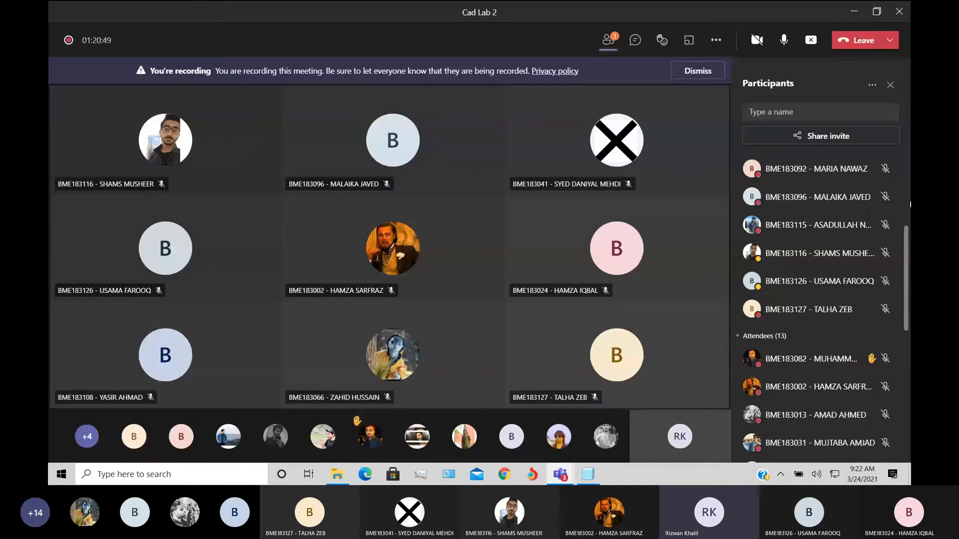
pyautogui.scroll(-1, 903, 318)
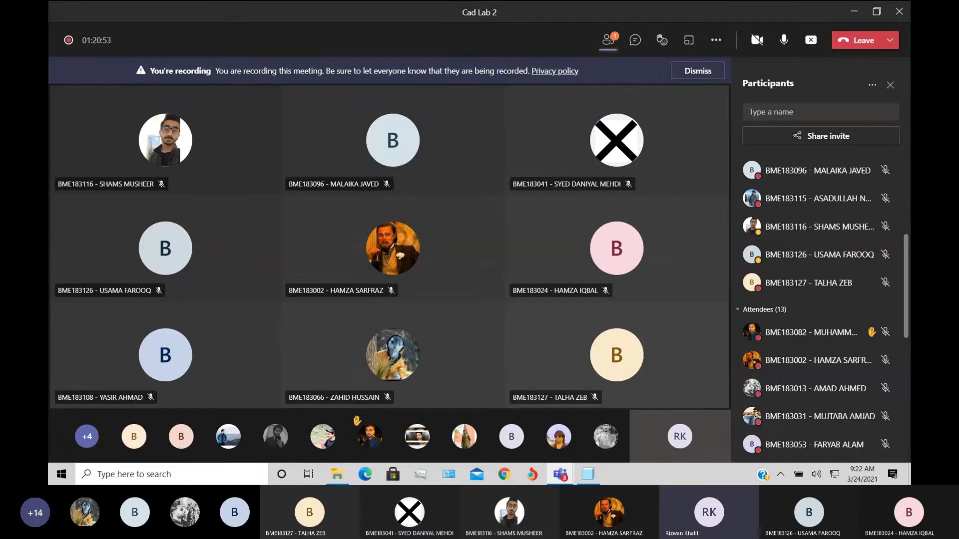
pyautogui.scroll(-1, 907, 289)
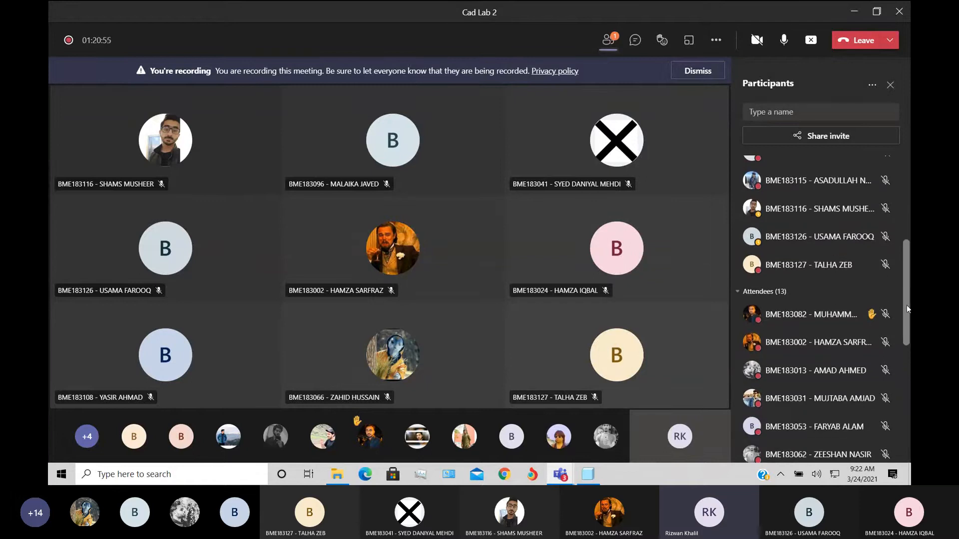
pyautogui.moveTo(907, 309); pyautogui.dragTo(907, 332)
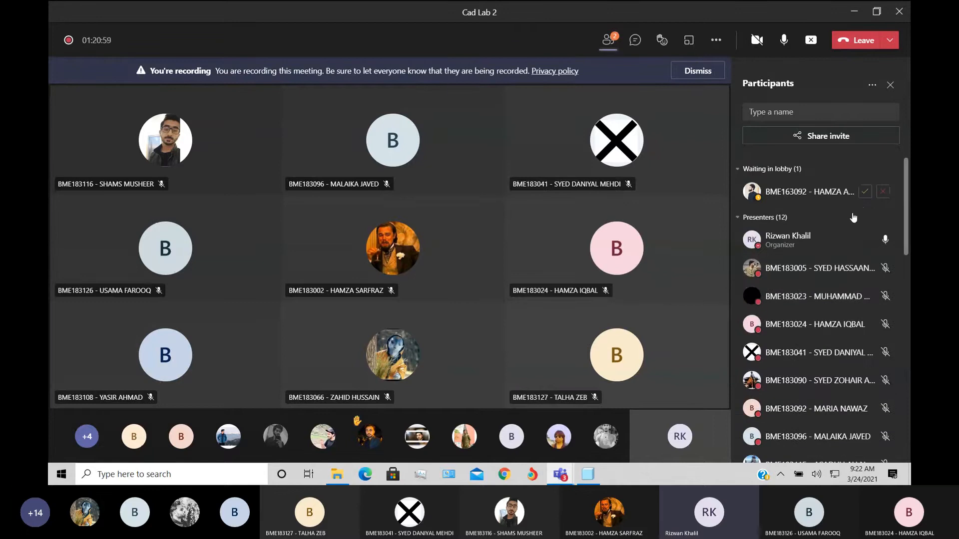
pyautogui.click(864, 192)
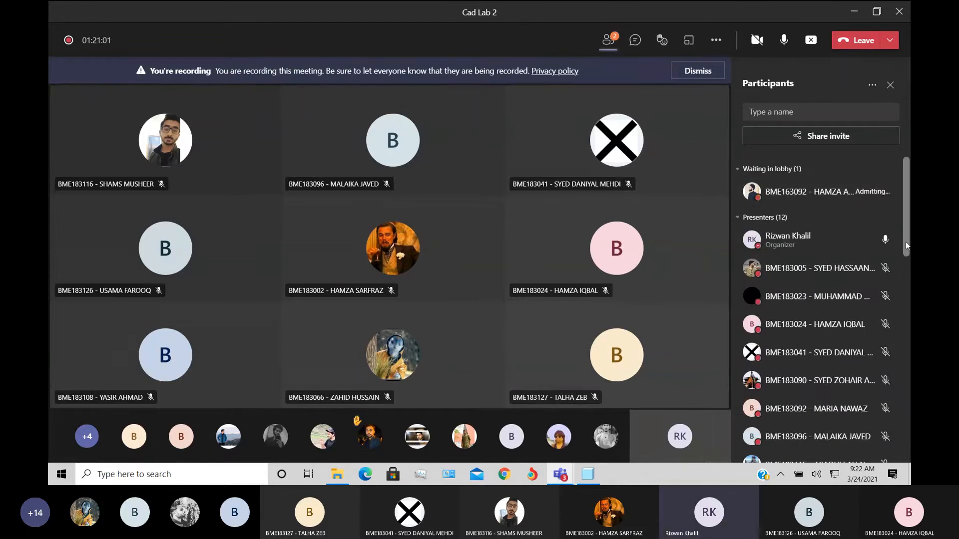
pyautogui.moveTo(906, 265); pyautogui.dragTo(906, 283)
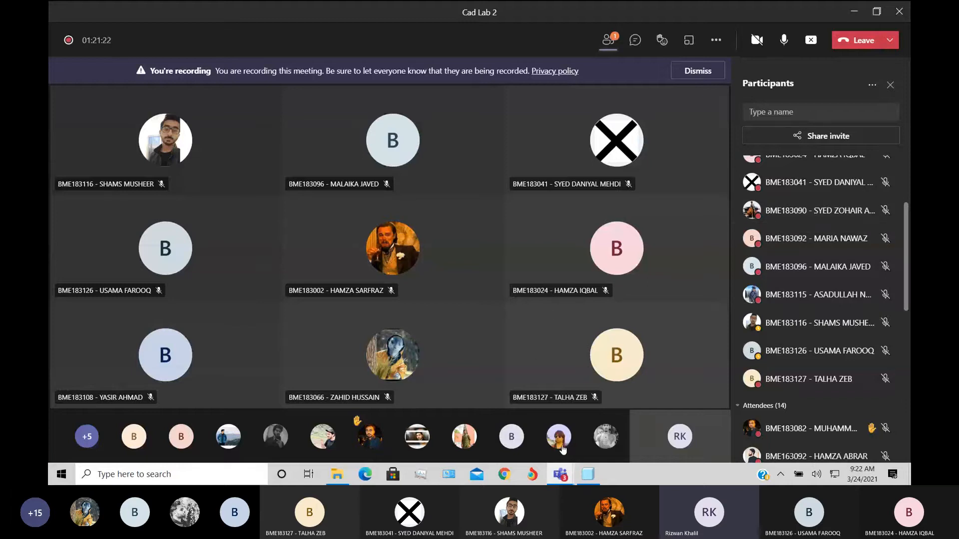
# Return to Creo and cancel the revolve of the thin-walled profile.
pyautogui.click(588, 476)
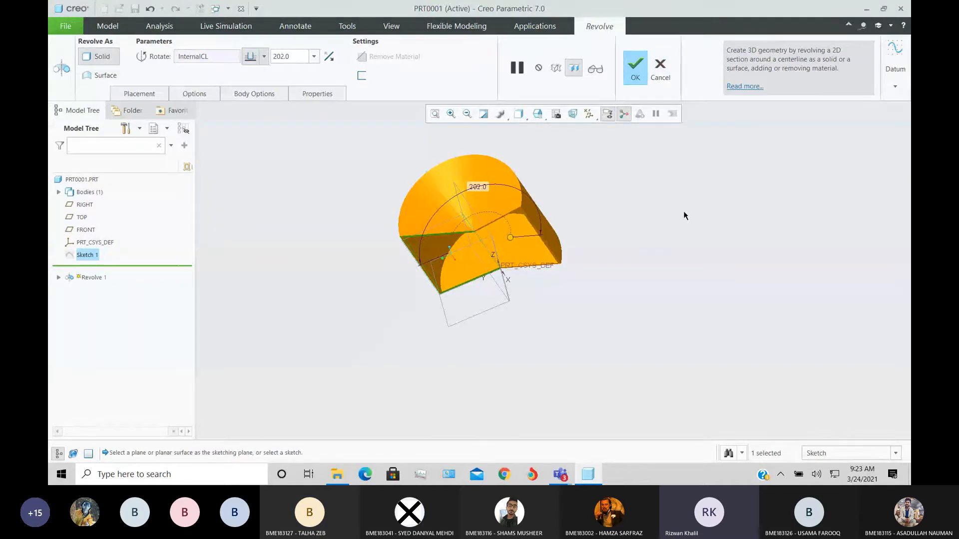
pyautogui.click(660, 70)
pyautogui.click(497, 258)
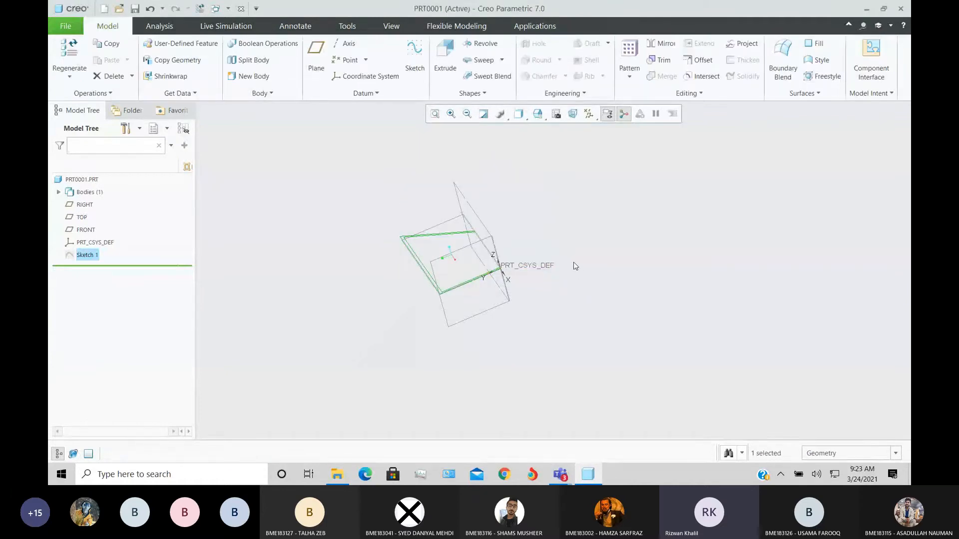
pyautogui.doubleClick(85, 255)
pyautogui.click(109, 194)
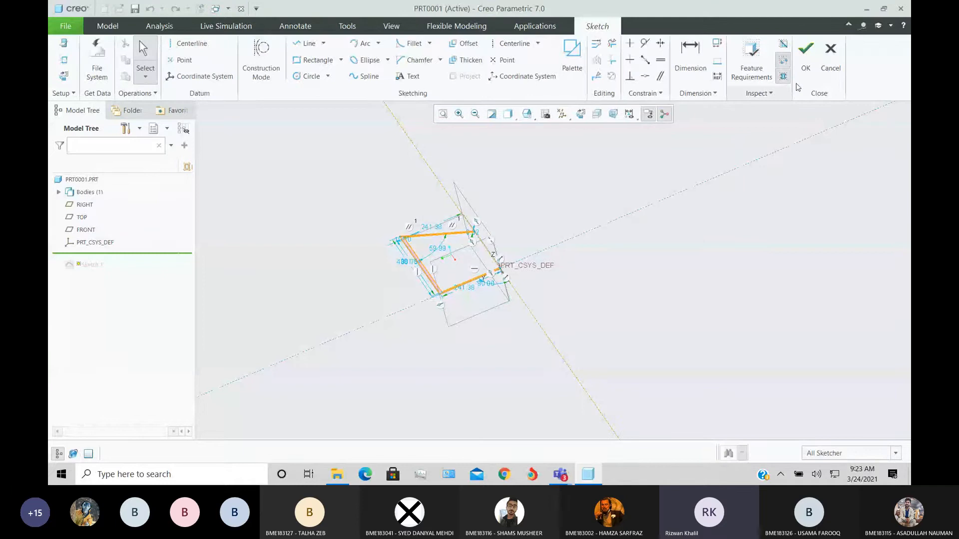
pyautogui.click(806, 55)
# Delete the thin-walled profile sketch from the part.
pyautogui.rightClick(94, 255)
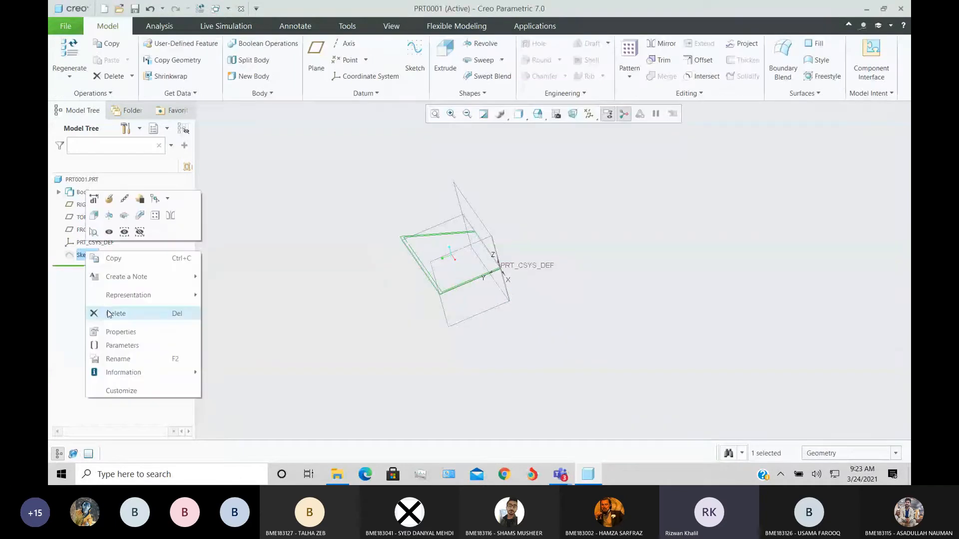
pyautogui.click(118, 313)
pyautogui.click(451, 252)
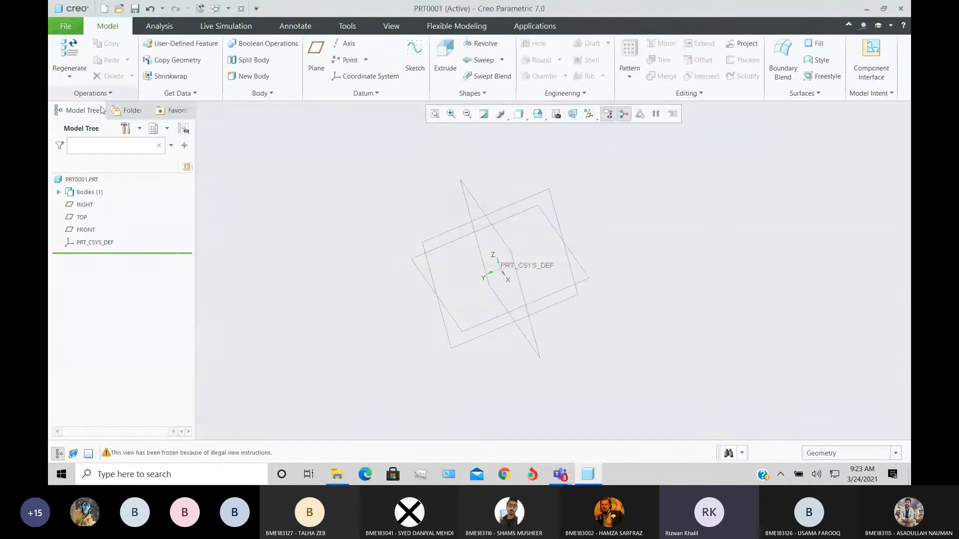
# Sketch a center rectangle about 802 by 302 around the origin on the FRONT plane and finish the sketch.
pyautogui.click(86, 230)
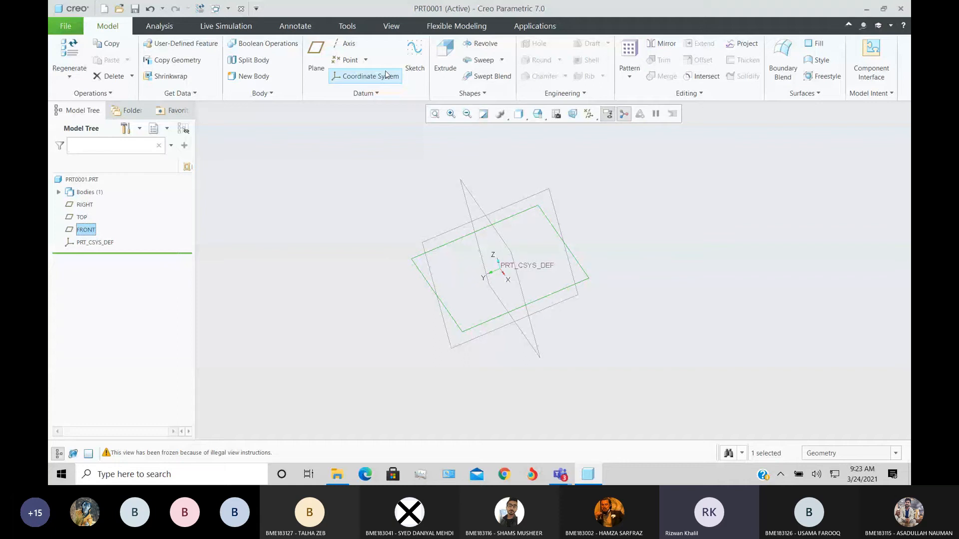
pyautogui.click(416, 69)
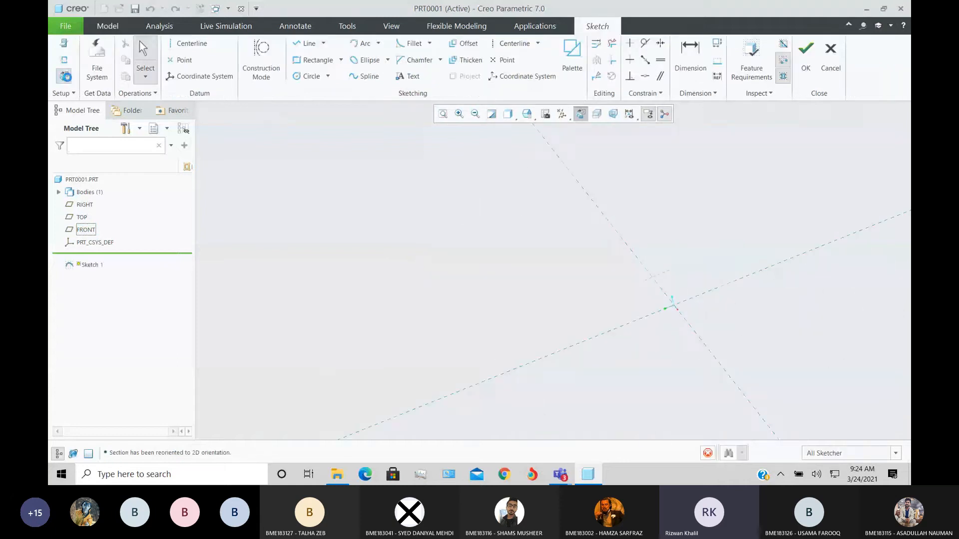
pyautogui.scroll(2, 294, 259)
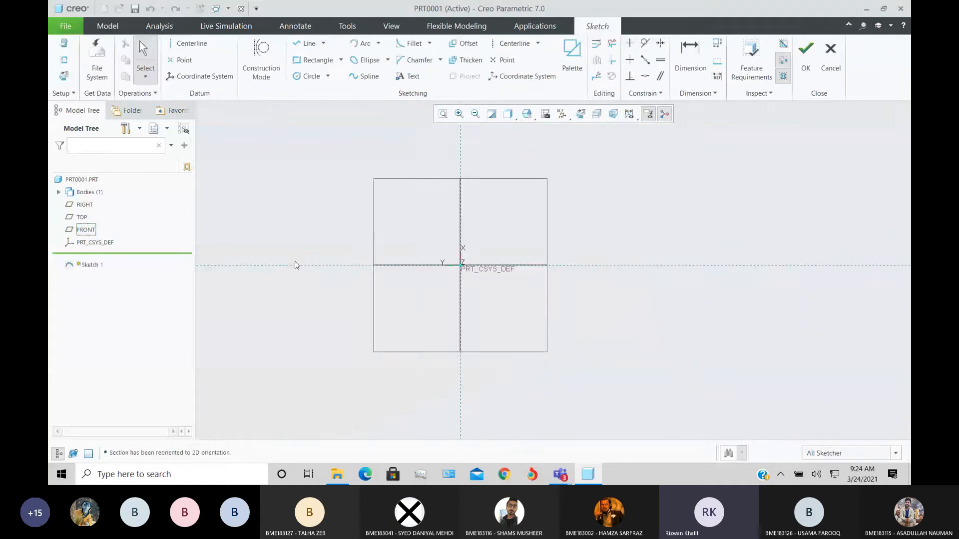
pyautogui.click(341, 60)
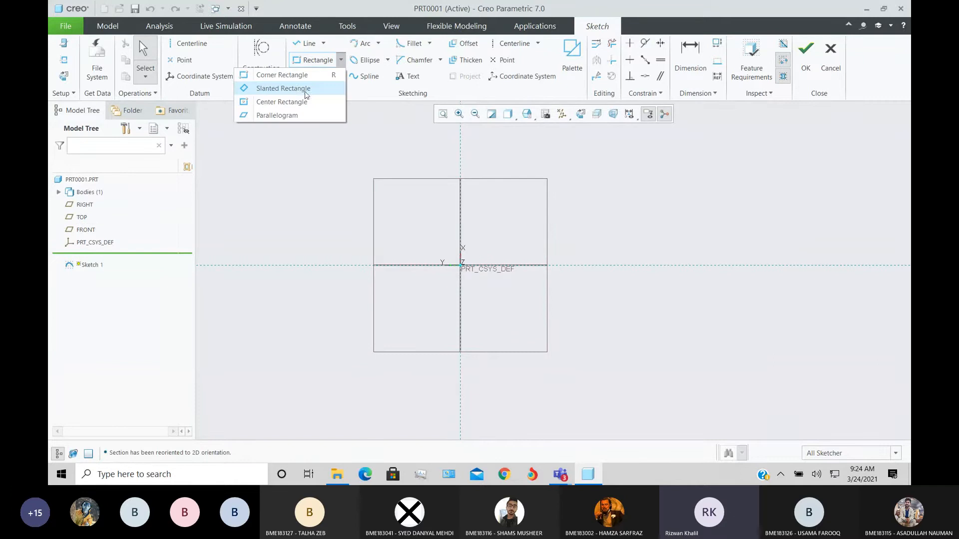
pyautogui.click(282, 102)
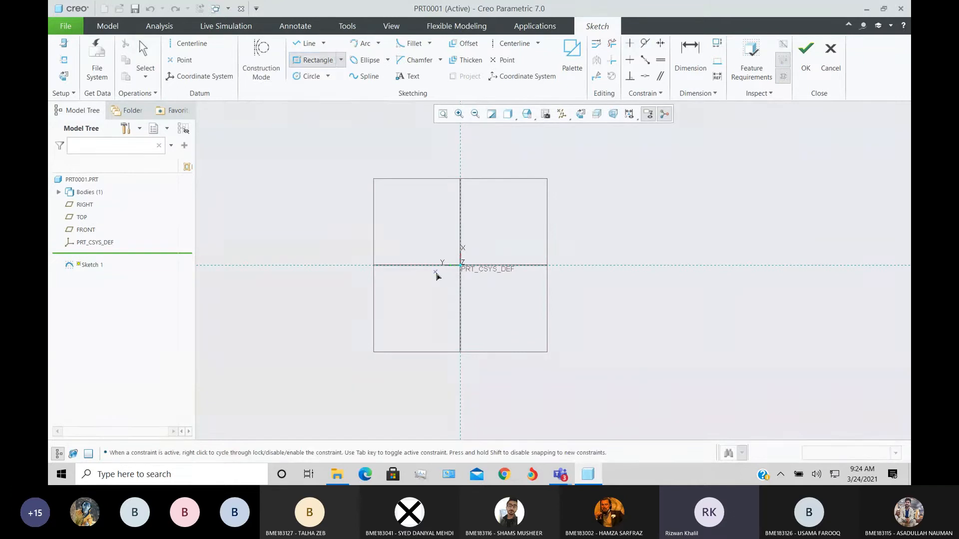
pyautogui.click(460, 265)
pyautogui.click(713, 216)
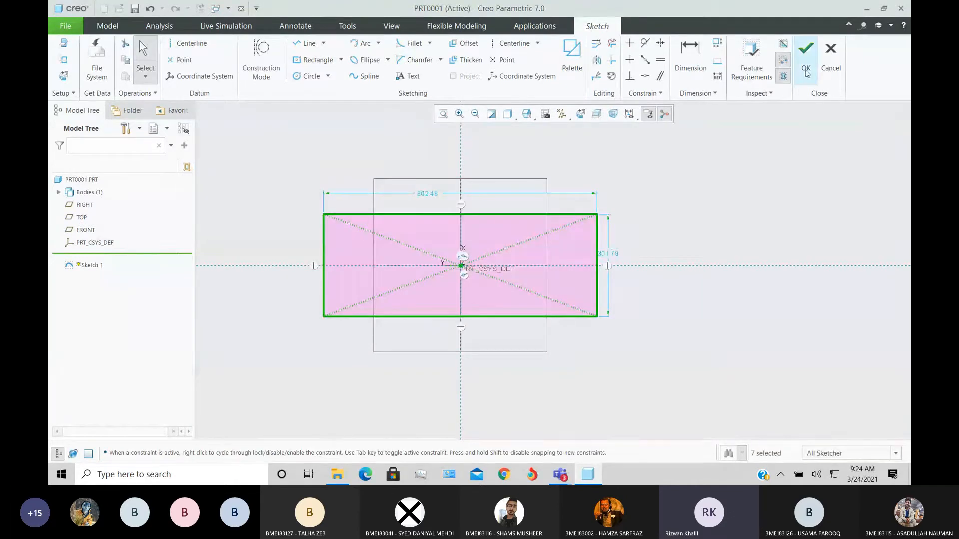
pyautogui.click(806, 50)
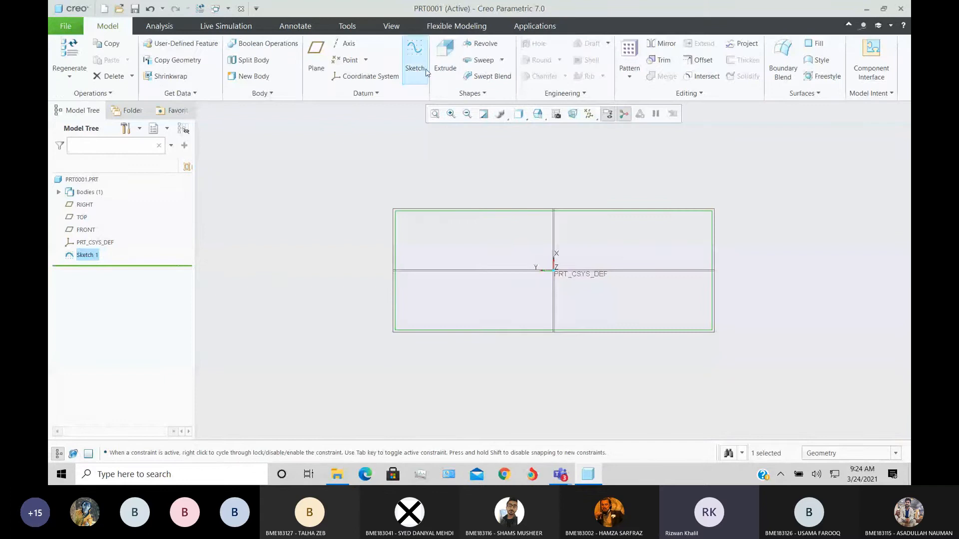
# Extrude the rectangle into a solid base with a depth of 100.
pyautogui.click(445, 55)
pyautogui.doubleClick(175, 59)
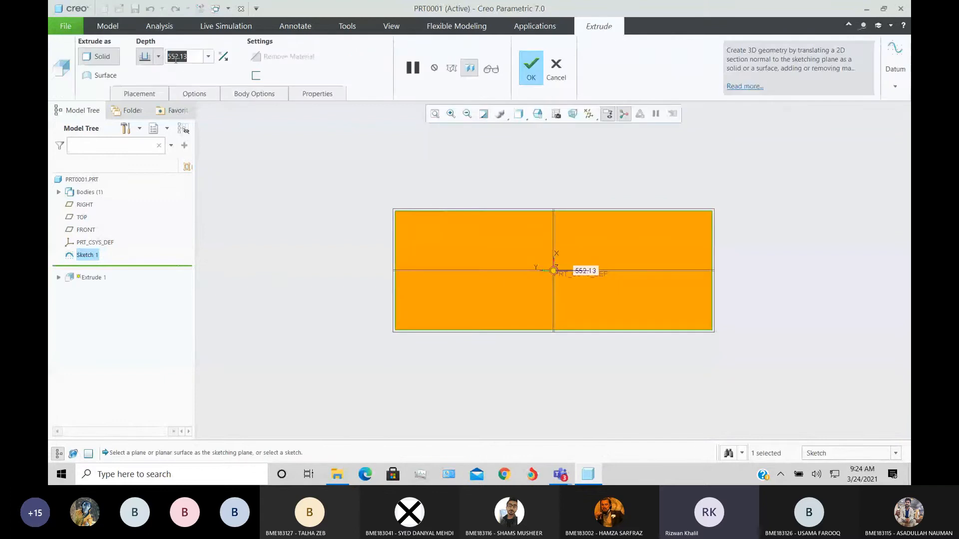
pyautogui.write('100')
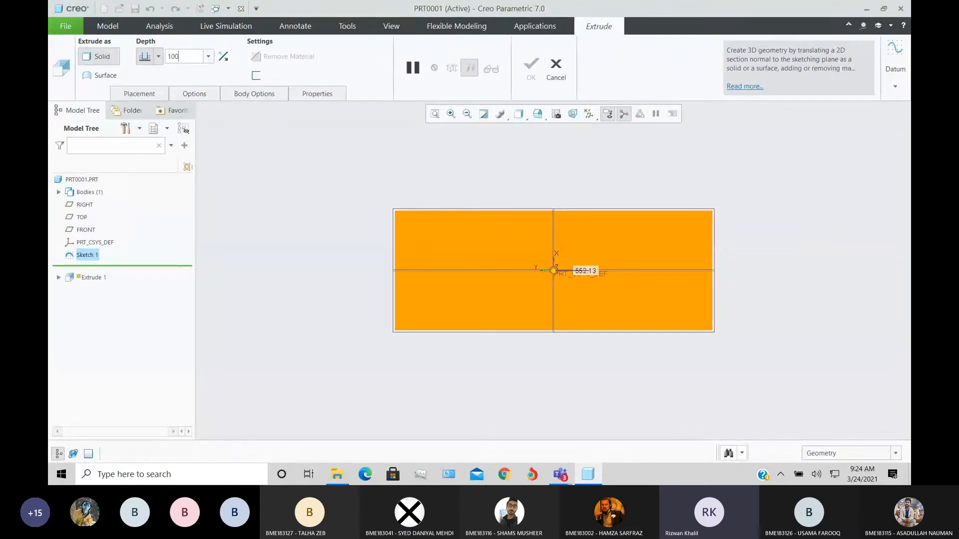
pyautogui.press('Return')
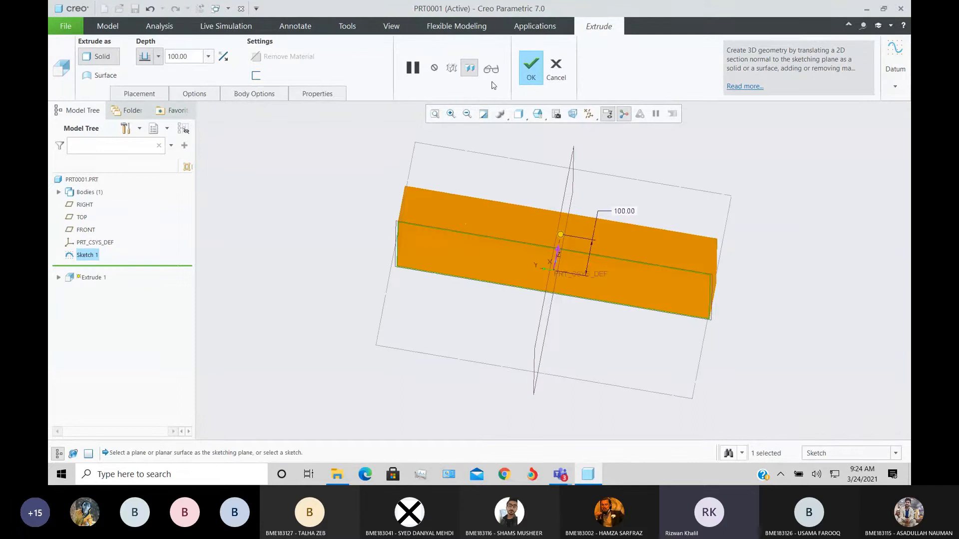
pyautogui.click(530, 69)
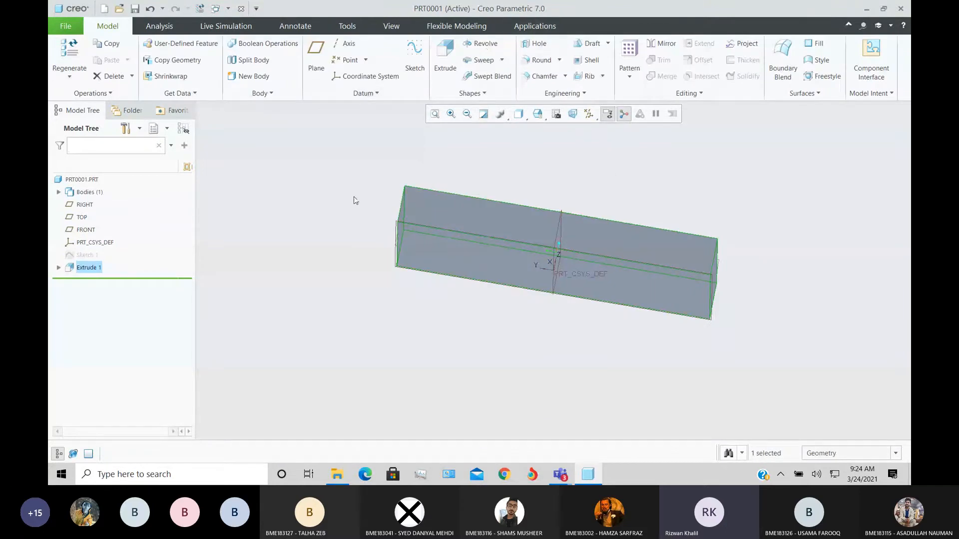
# Sketch a circle about 167 in diameter on the block's large face, centered on its long axis between the middle and one end.
pyautogui.hotkey('ctrl', 'd')
pyautogui.click(415, 55)
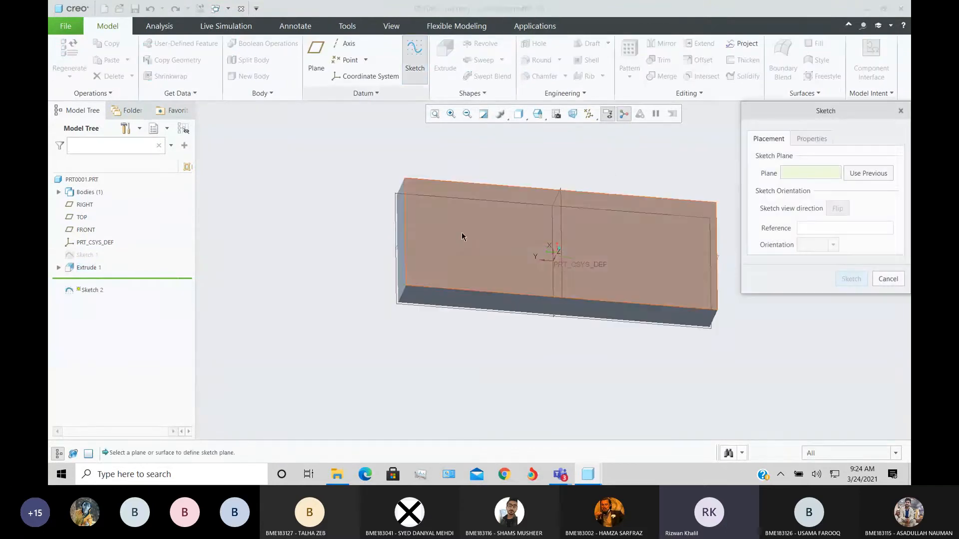
pyautogui.click(483, 243)
pyautogui.click(850, 279)
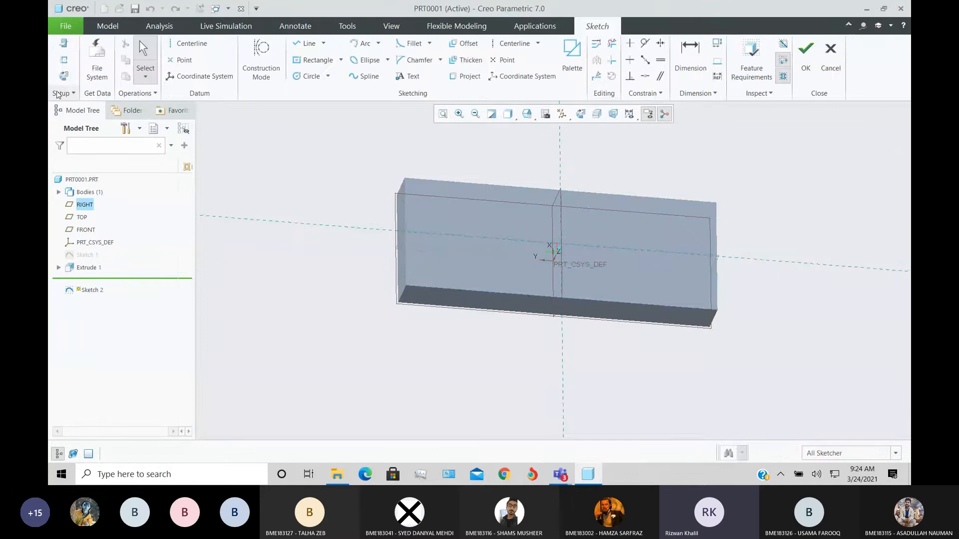
pyautogui.click(64, 79)
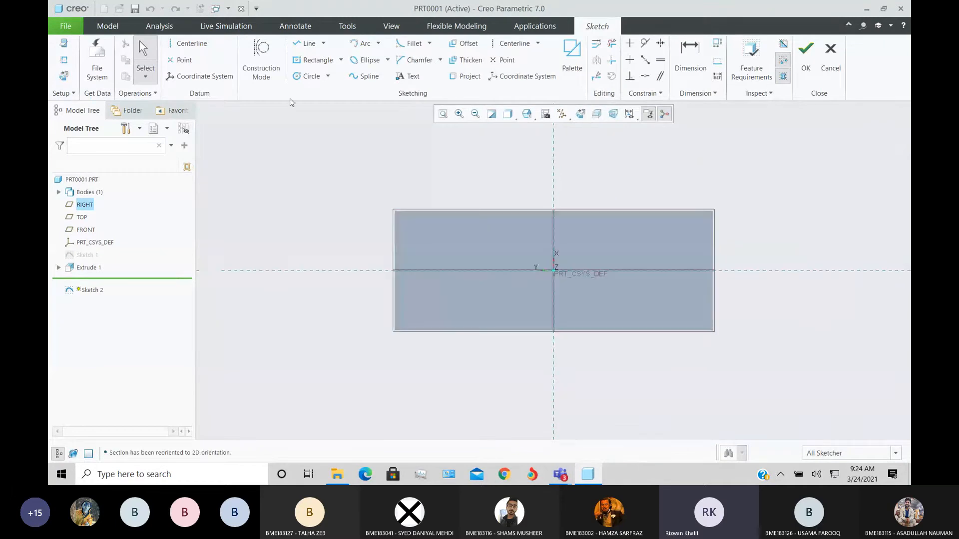
pyautogui.click(303, 79)
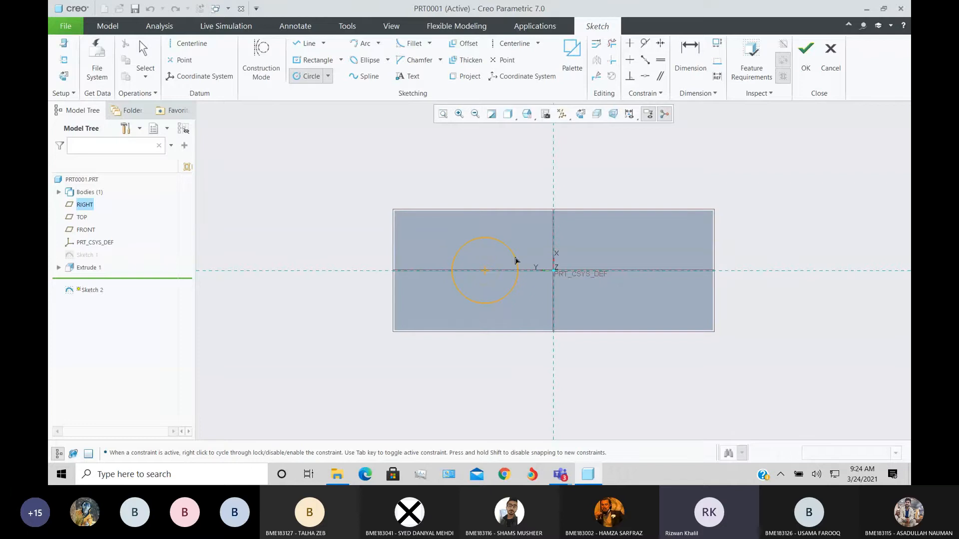
pyautogui.click(516, 260)
pyautogui.middleClick(547, 266)
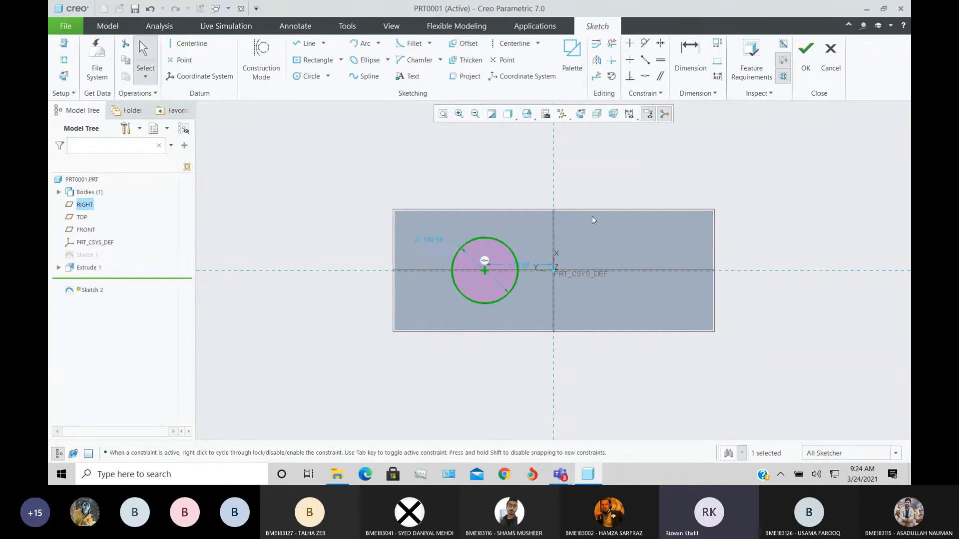
pyautogui.click(806, 56)
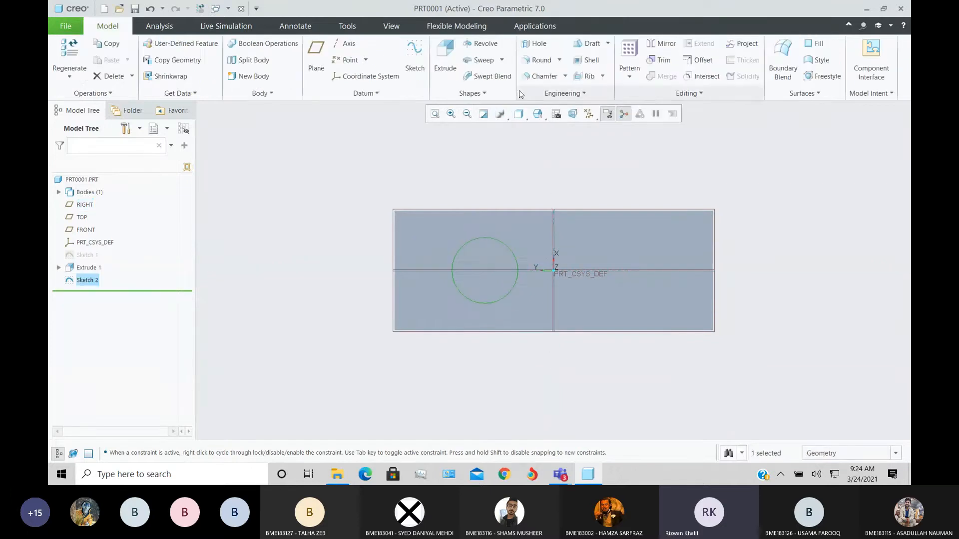
# Start a solid extrusion of the circle with a depth of 250.
pyautogui.click(446, 65)
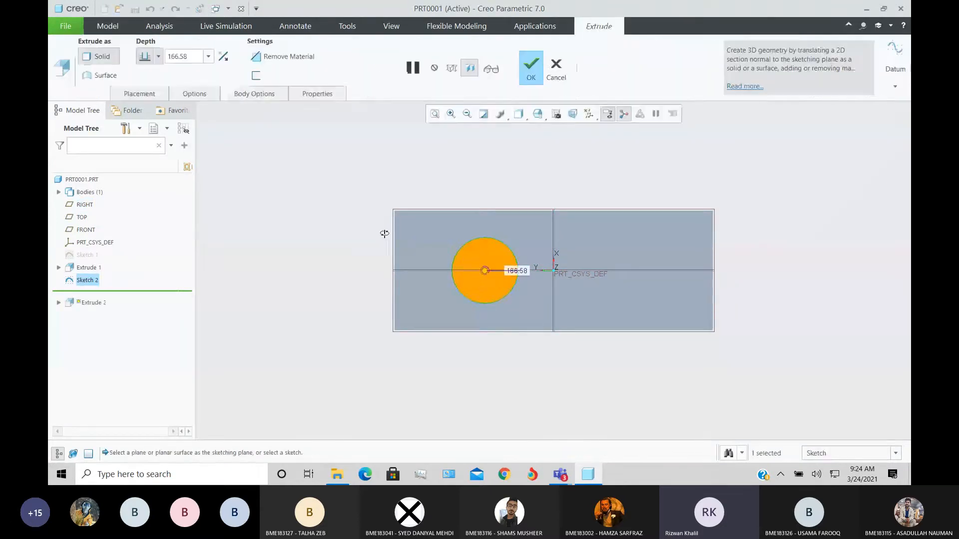
pyautogui.doubleClick(185, 57)
pyautogui.write('2')
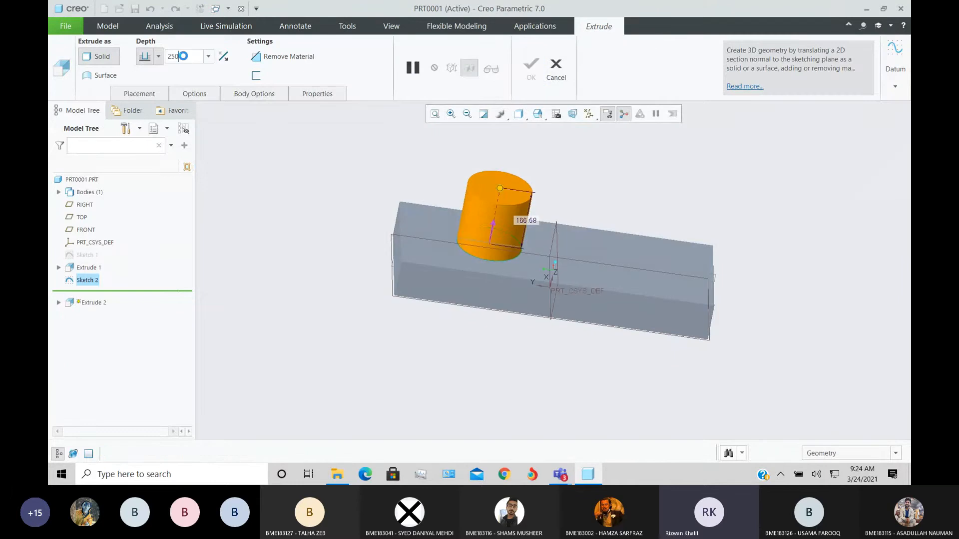
pyautogui.write('50')
pyautogui.press('Return')
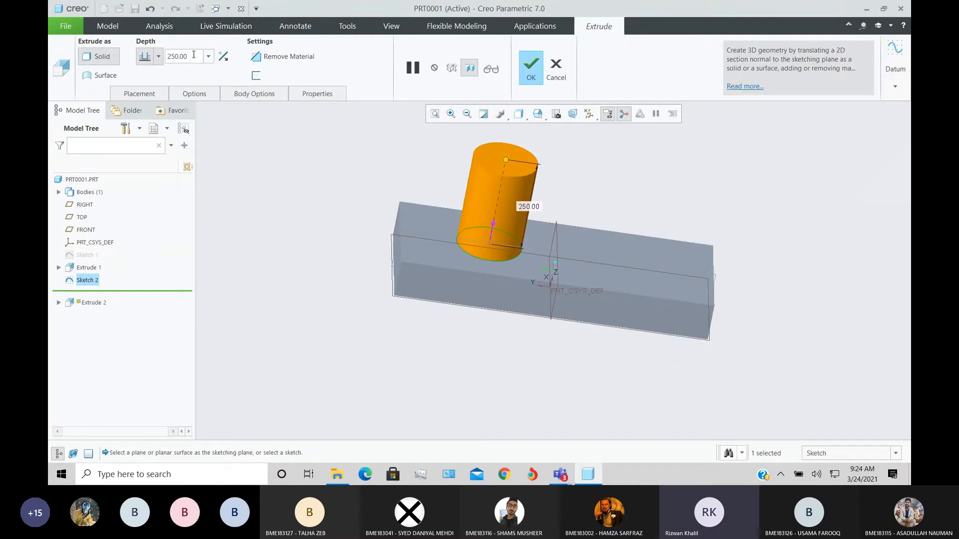
# Set the cylinder's extrusion depth to 500 and complete the feature.
pyautogui.doubleClick(194, 55)
pyautogui.write('500')
pyautogui.press('Return')
pyautogui.hotkey('ctrl', 'd')
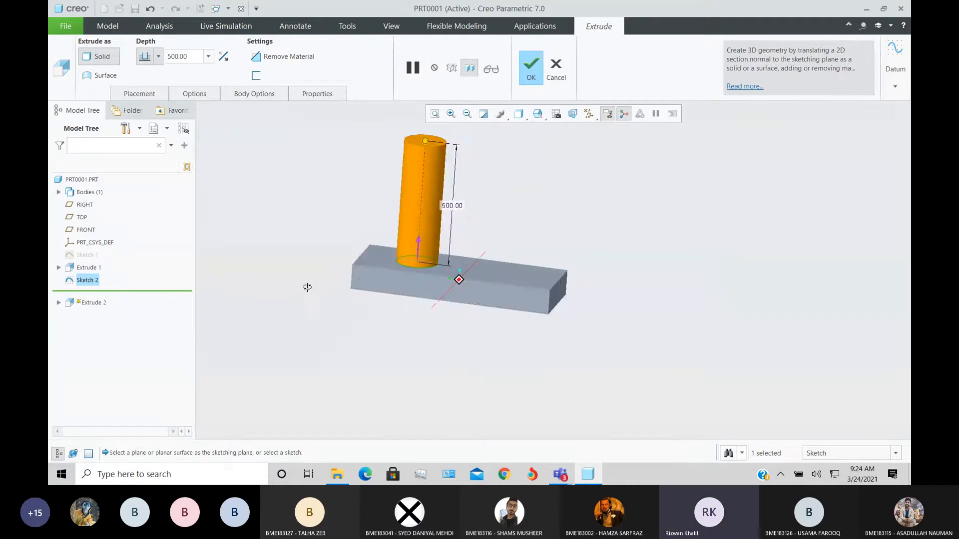
pyautogui.click(539, 73)
pyautogui.moveTo(480, 320); pyautogui.dragTo(507, 373, button='middle')
pyautogui.click(507, 344)
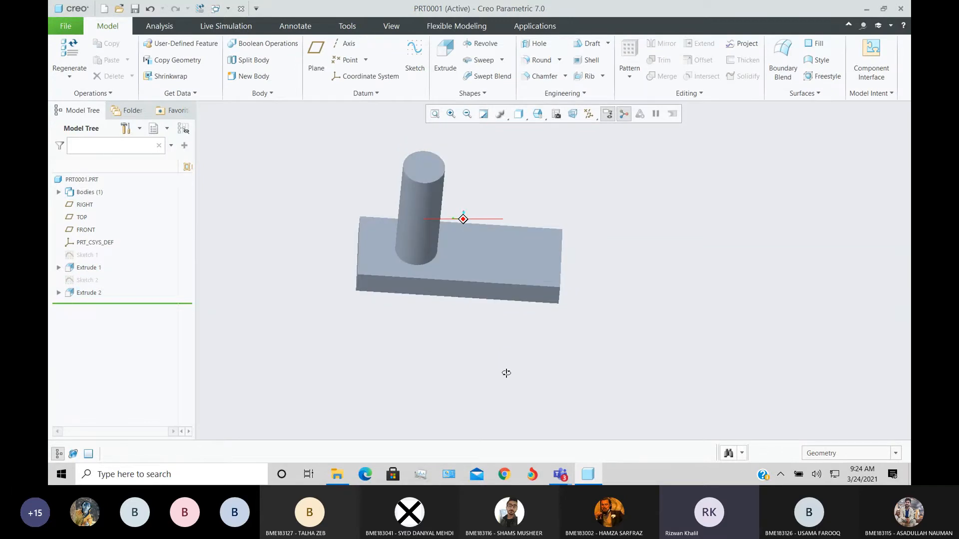
# Start a sketch on the RIGHT plane and add the cylinder's side and end edges plus the base's upper and end faces as references.
pyautogui.click(528, 171)
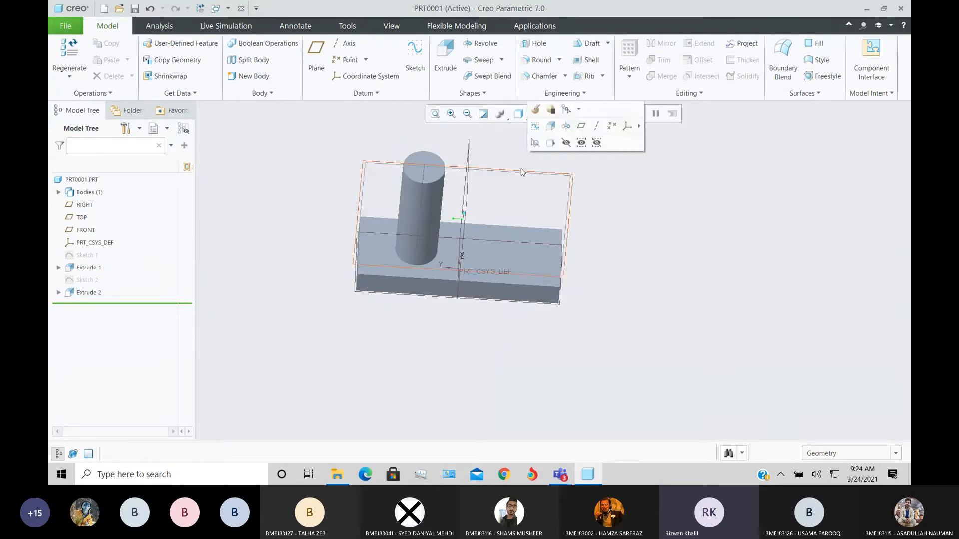
pyautogui.click(415, 64)
pyautogui.click(64, 75)
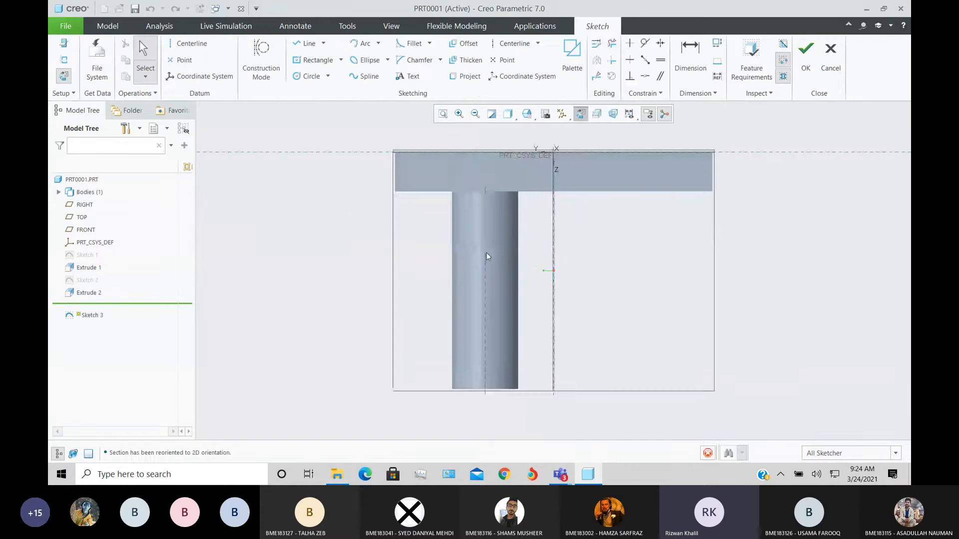
pyautogui.click(63, 59)
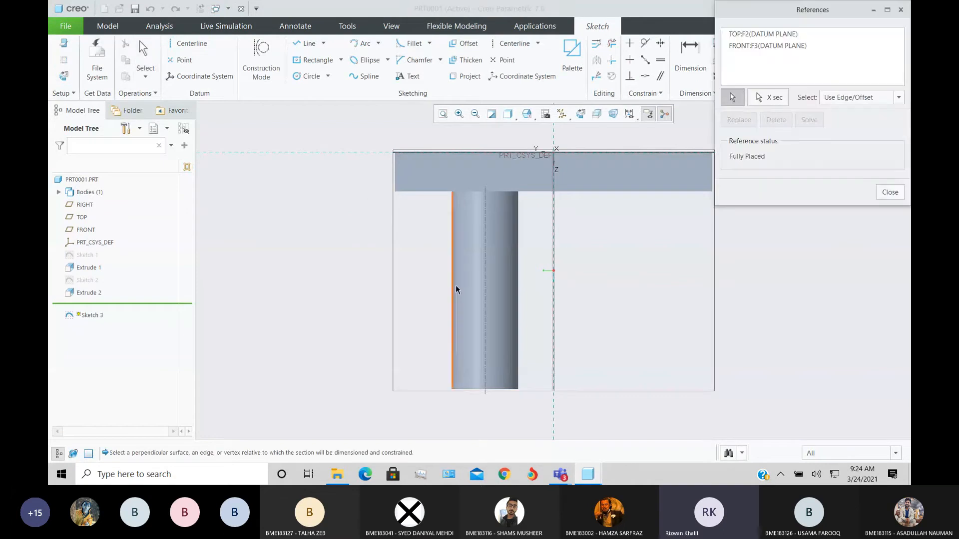
pyautogui.click(519, 294)
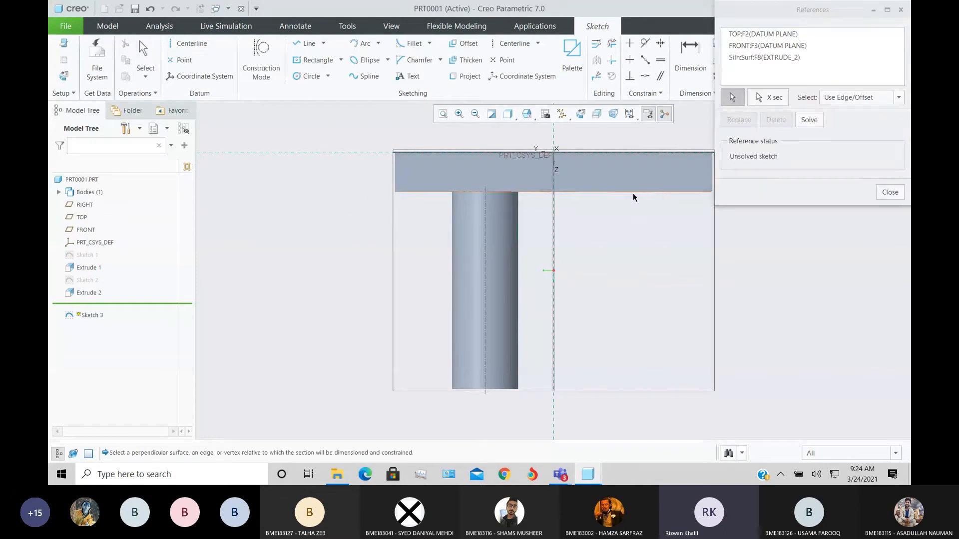
pyautogui.click(633, 193)
pyautogui.scroll(-3, 603, 236)
pyautogui.click(659, 204)
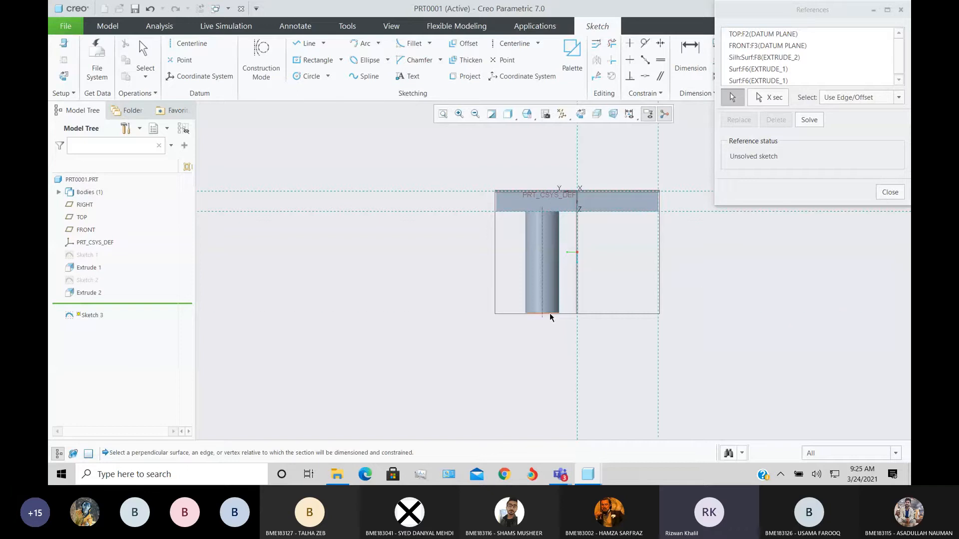
pyautogui.click(890, 192)
# Sketch a closed triangle from the cylinder's free end to the base's far edge, along the base face and back up the cylinder side.
pyautogui.click(306, 43)
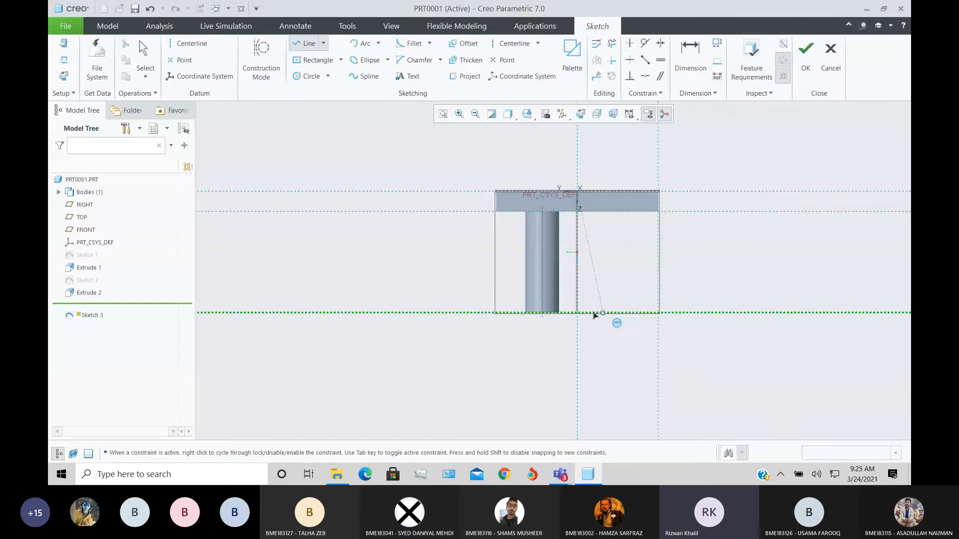
pyautogui.click(560, 314)
pyautogui.click(658, 212)
pyautogui.click(560, 211)
pyautogui.click(559, 313)
pyautogui.middleClick(649, 308)
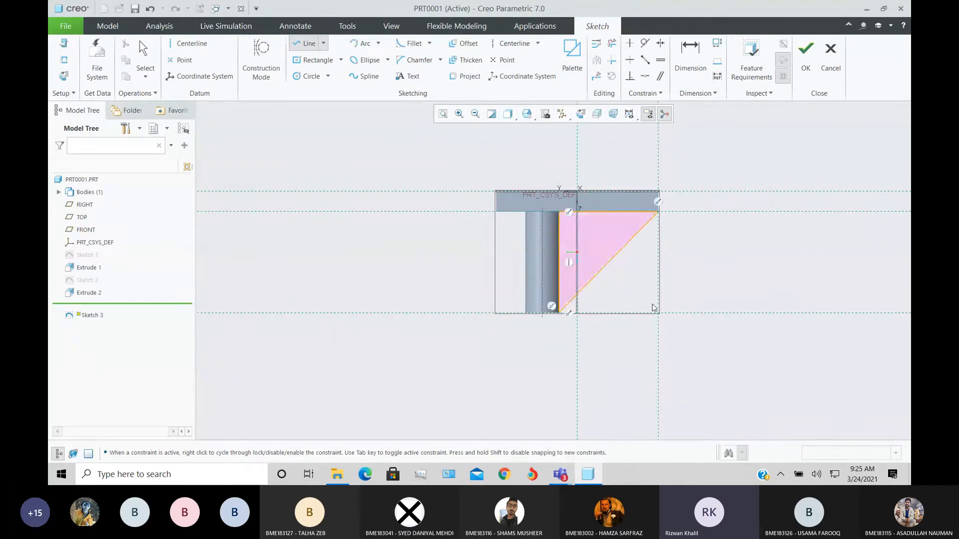
pyautogui.moveTo(609, 330)
pyautogui.mouseDown(button='middle')
pyautogui.moveTo(606, 231)
pyautogui.moveTo(684, 285)
pyautogui.moveTo(689, 258)
pyautogui.moveTo(700, 265)
pyautogui.moveTo(659, 392)
pyautogui.moveTo(672, 412)
pyautogui.moveTo(681, 282)
pyautogui.mouseUp(button='middle')
pyautogui.scroll(3, 685, 280)
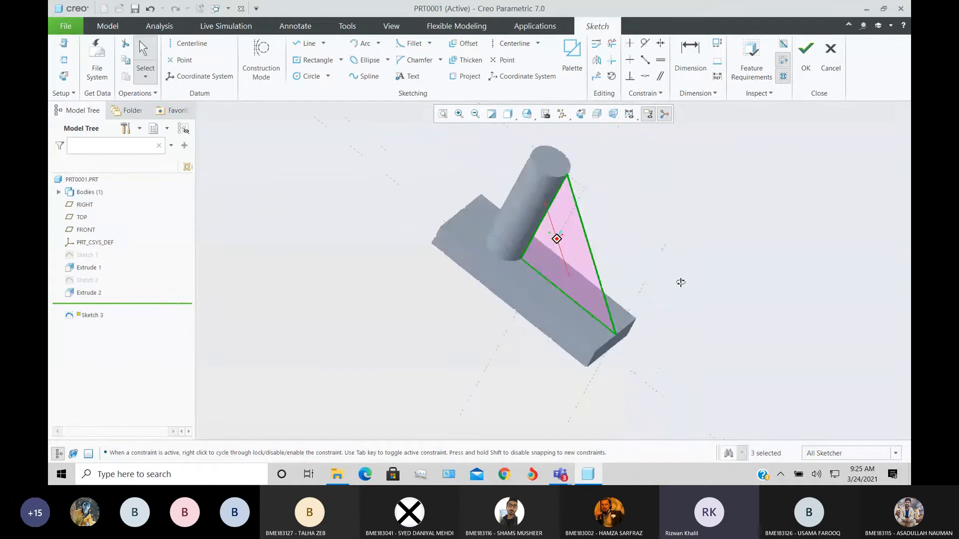
pyautogui.click(806, 57)
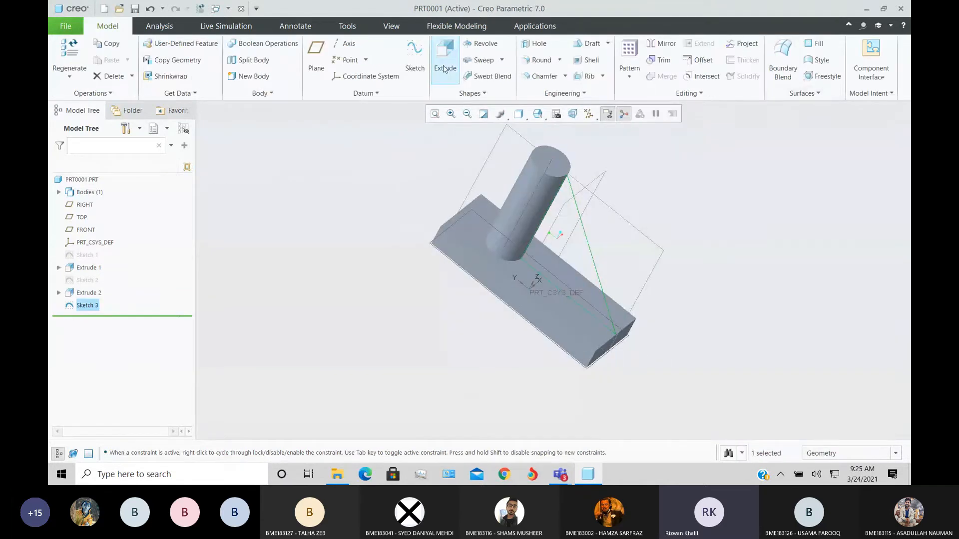
# Extrude the triangle symmetrically about its sketch plane to a depth of about 137 and complete the feature.
pyautogui.click(445, 69)
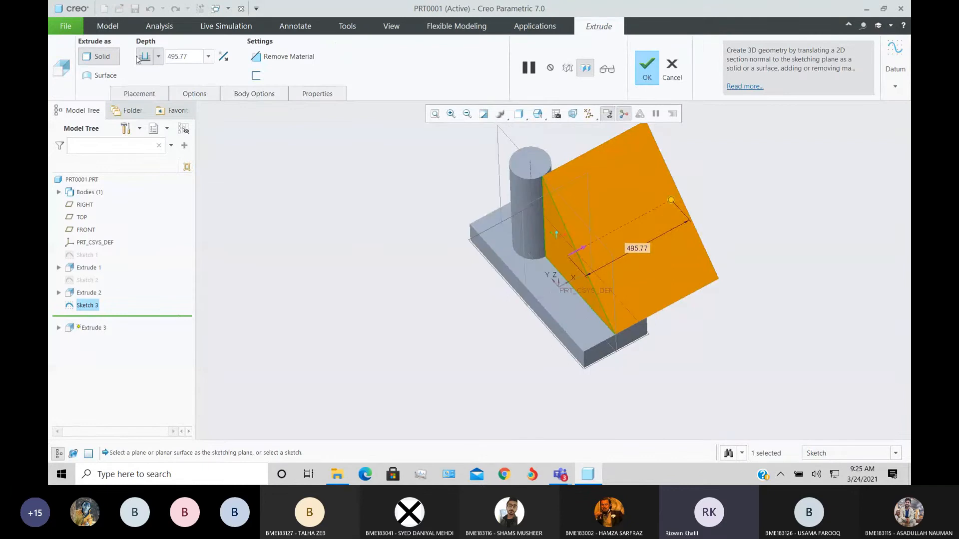
pyautogui.click(159, 56)
pyautogui.click(146, 95)
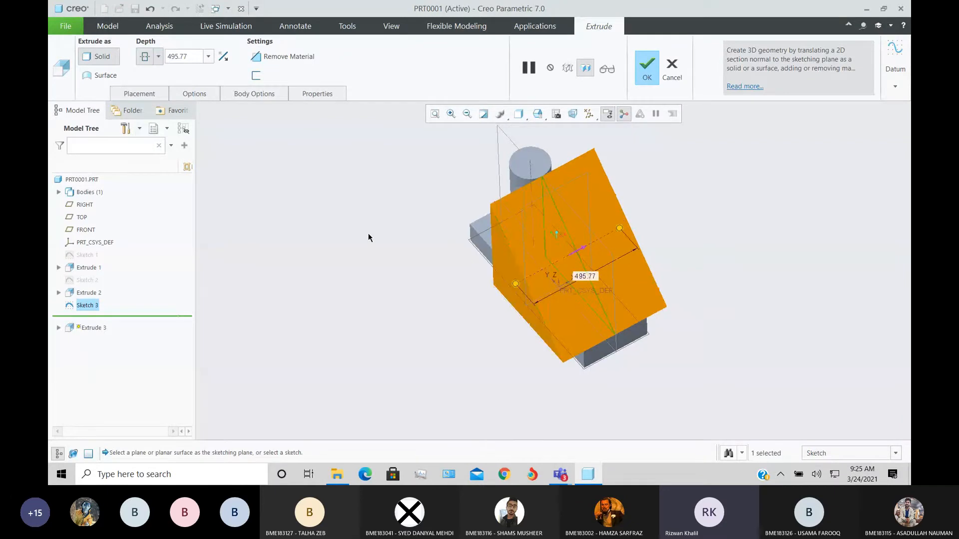
pyautogui.moveTo(369, 238); pyautogui.dragTo(467, 301, button='middle')
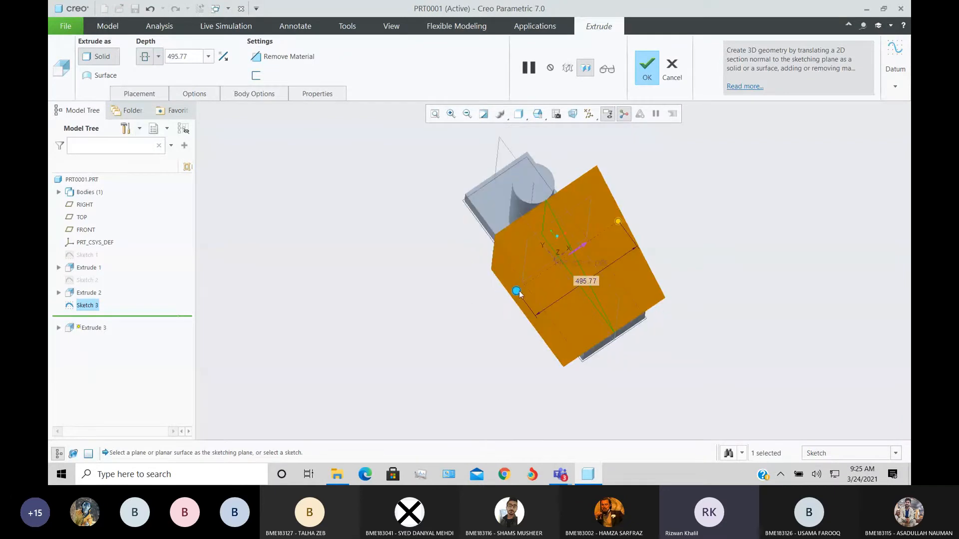
pyautogui.moveTo(518, 292); pyautogui.dragTo(545, 270)
pyautogui.moveTo(544, 270); pyautogui.dragTo(563, 233, button='middle')
pyautogui.moveTo(580, 297)
pyautogui.mouseDown()
pyautogui.moveTo(587, 274)
pyautogui.moveTo(581, 293)
pyautogui.moveTo(583, 284)
pyautogui.mouseUp()
pyautogui.moveTo(583, 284); pyautogui.dragTo(566, 299, button='middle')
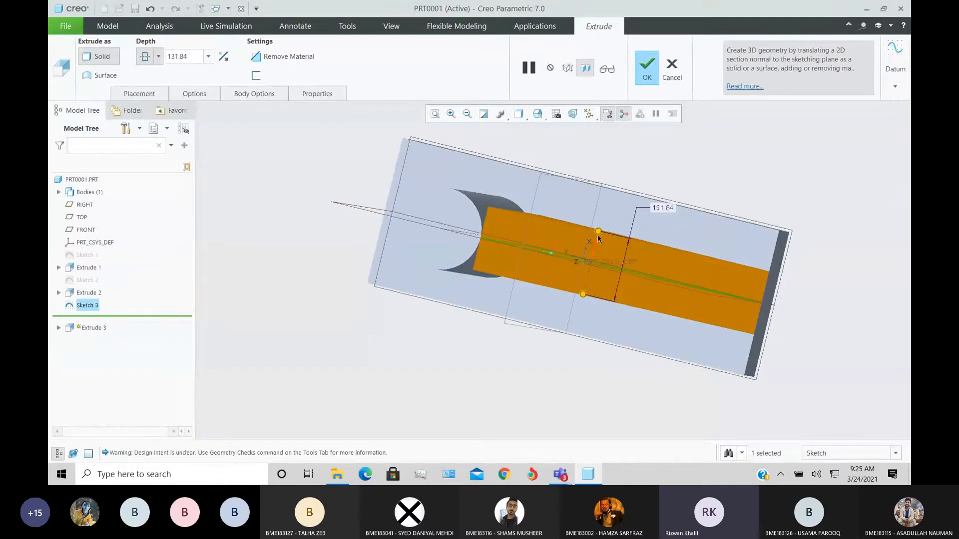
pyautogui.moveTo(598, 240); pyautogui.dragTo(601, 230)
pyautogui.moveTo(600, 230)
pyautogui.mouseDown(button='middle')
pyautogui.moveTo(593, 284)
pyautogui.moveTo(627, 261)
pyautogui.mouseUp(button='middle')
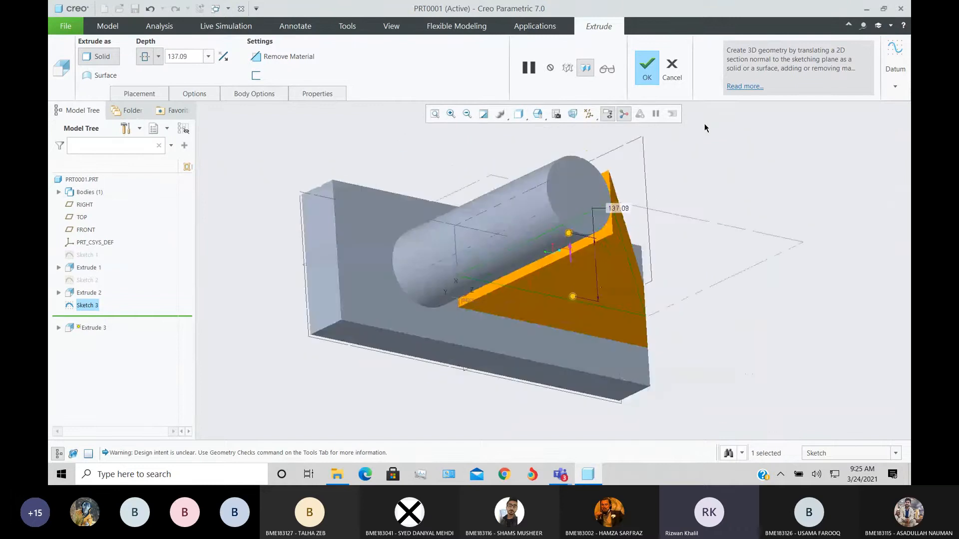
pyautogui.middleClick(777, 191)
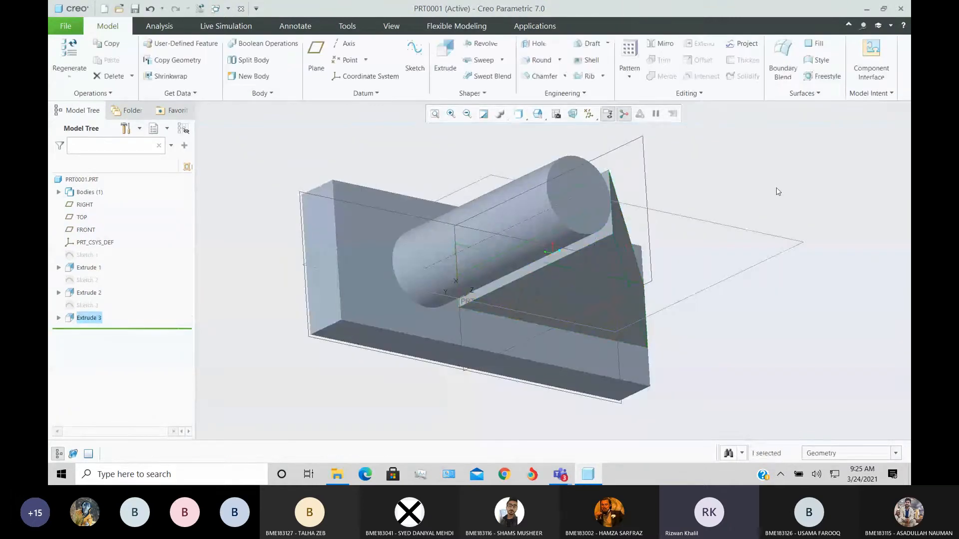
# Reopen the triangular extrusion's definition and examine how the support meets the cylinder and the base.
pyautogui.click(104, 8)
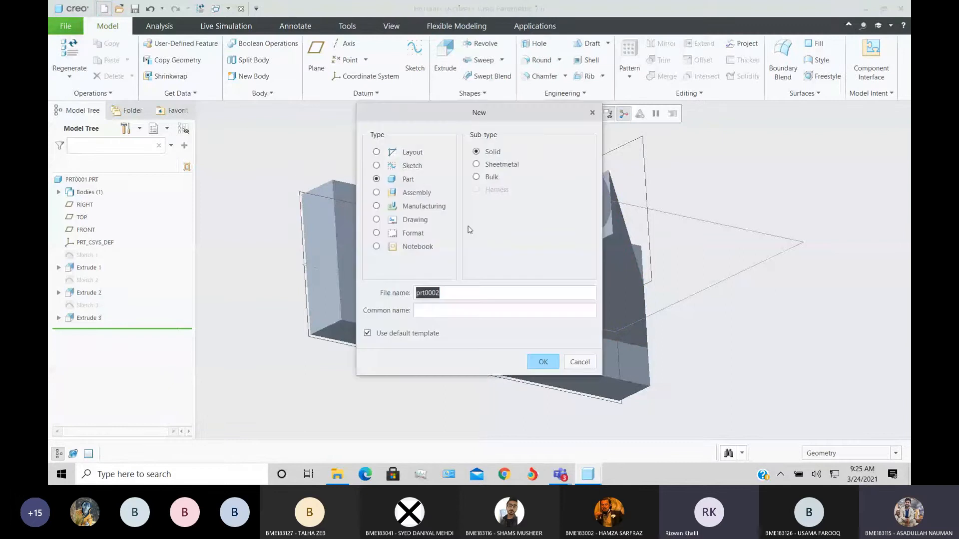
pyautogui.click(579, 361)
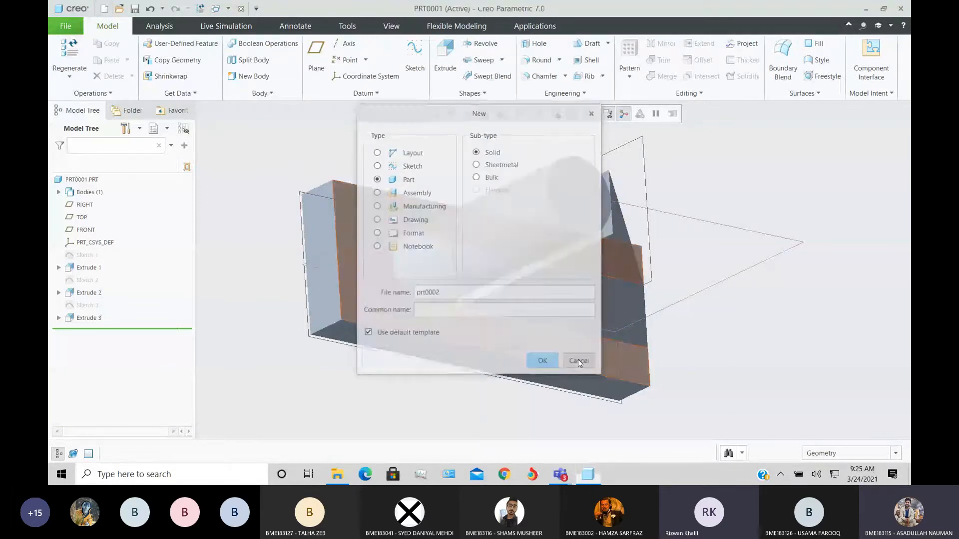
pyautogui.click(89, 318)
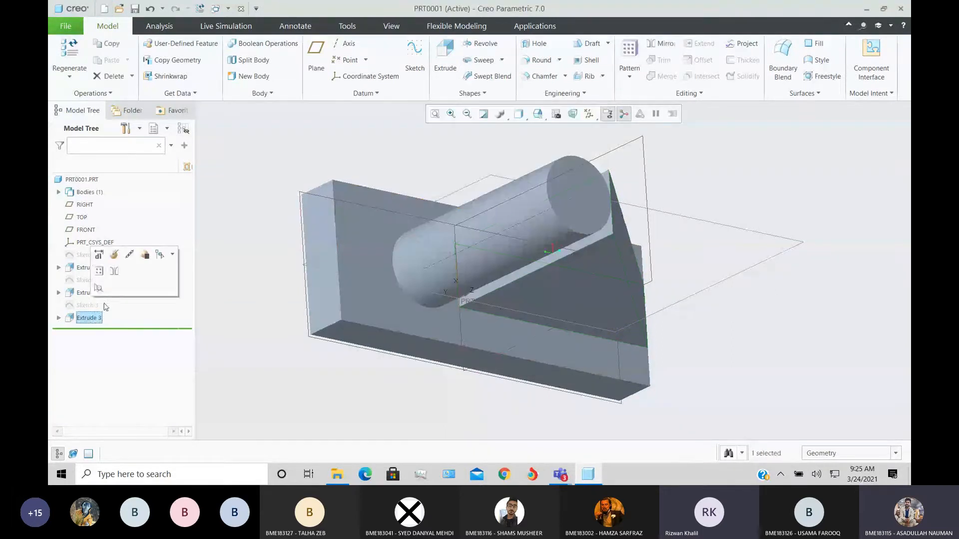
pyautogui.click(114, 263)
pyautogui.moveTo(330, 269); pyautogui.dragTo(315, 267, button='middle')
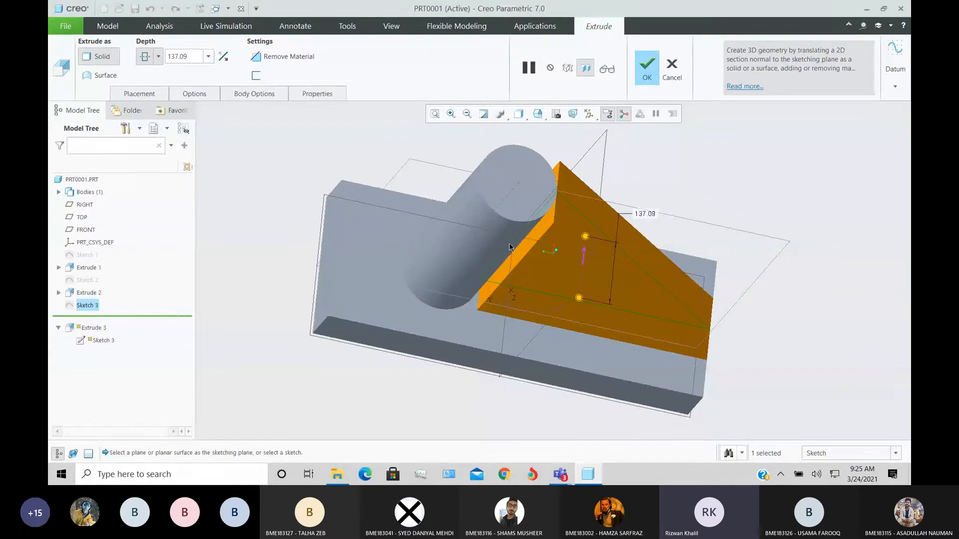
pyautogui.moveTo(509, 246); pyautogui.dragTo(588, 264, button='middle')
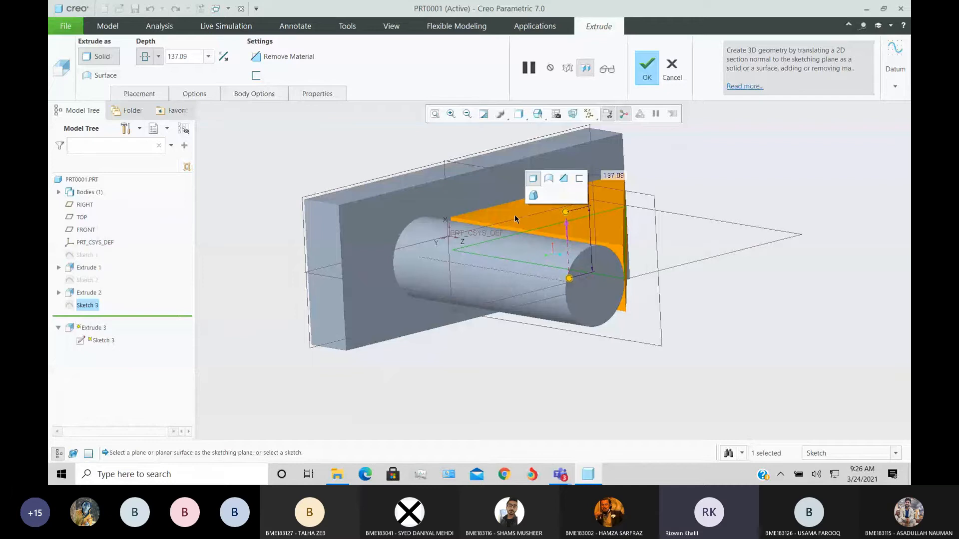
pyautogui.moveTo(516, 252); pyautogui.dragTo(501, 237, button='middle')
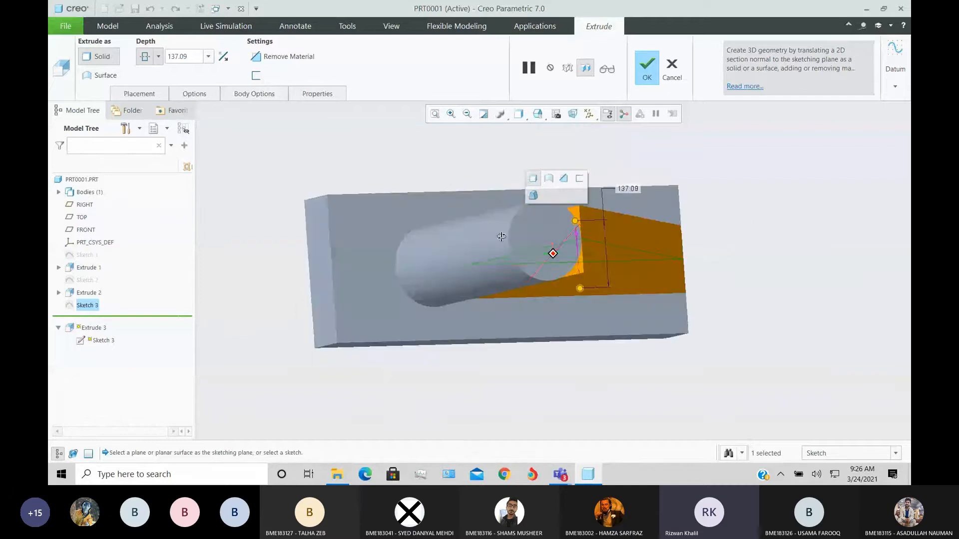
pyautogui.click(647, 70)
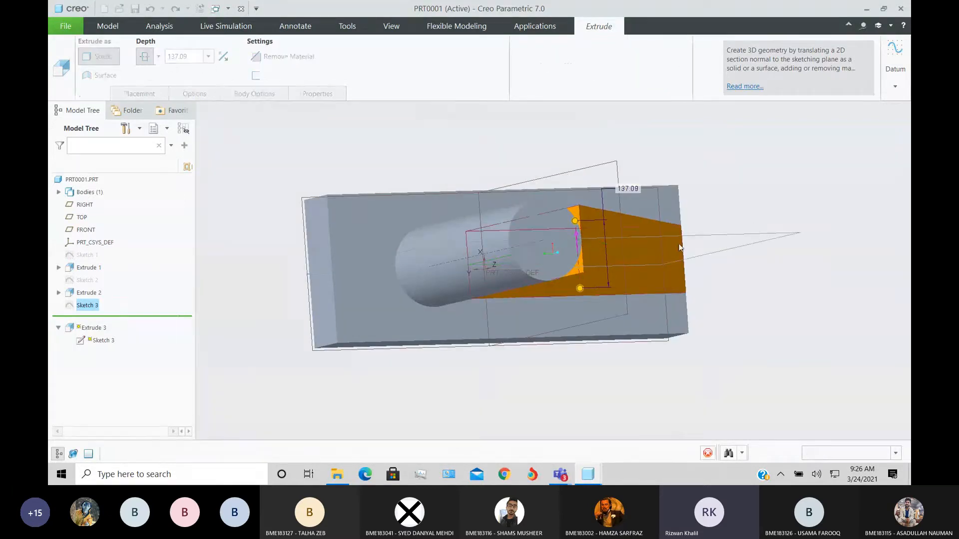
pyautogui.moveTo(649, 297); pyautogui.dragTo(619, 398, button='middle')
# Create a solid part named prt0002 with the default template and start a sketch on the FRONT plane.
pyautogui.hotkey('ctrl', 'n')
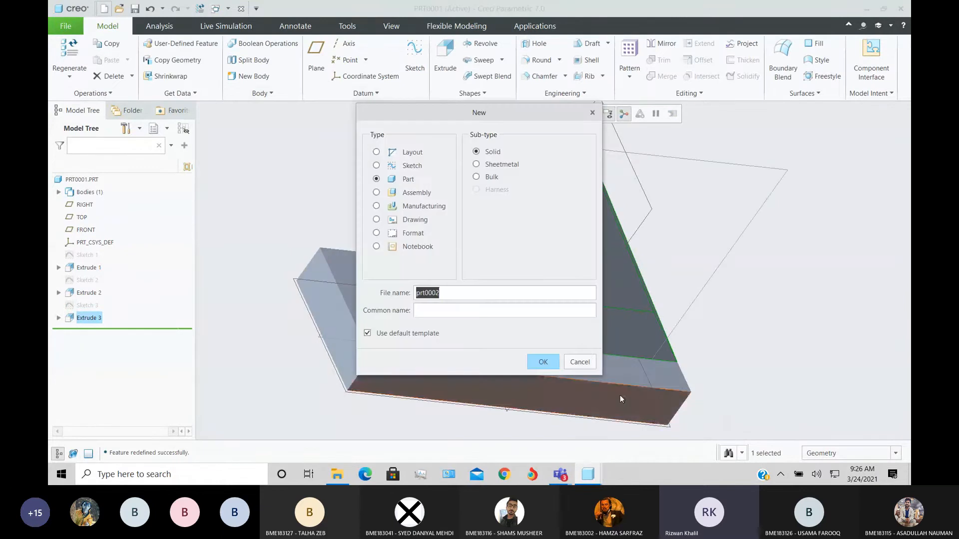
pyautogui.click(550, 360)
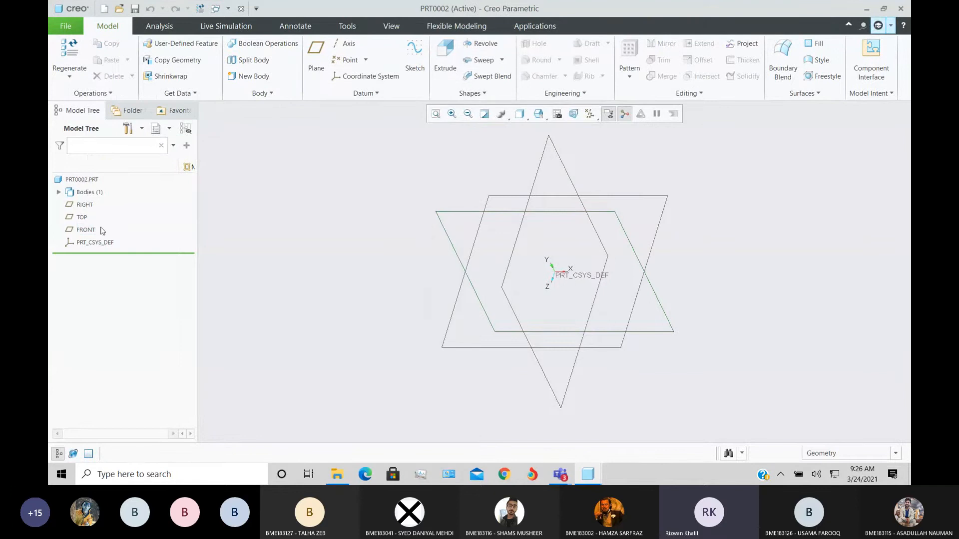
pyautogui.click(86, 230)
pyautogui.click(413, 64)
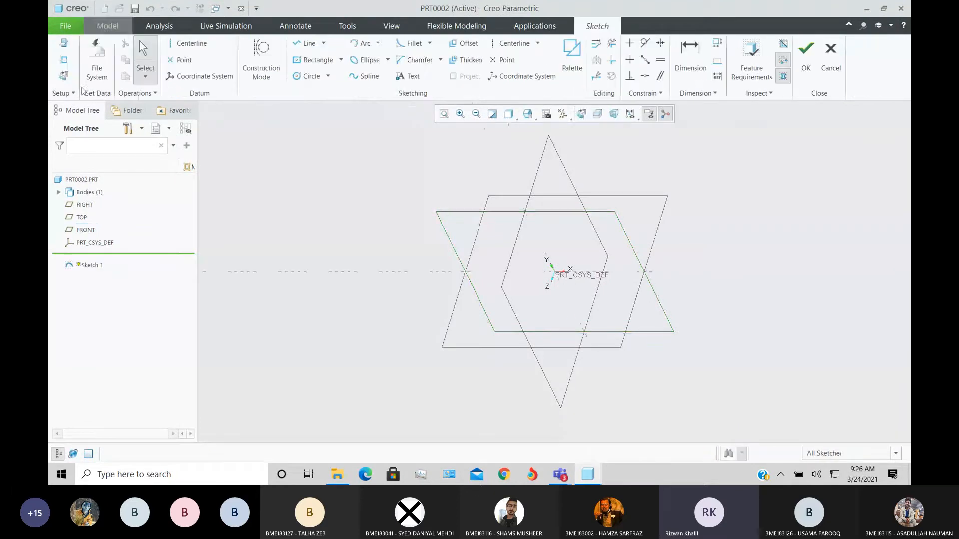
# Sketch a center rectangle at the origin, wider than it is high, and finish the sketch.
pyautogui.click(313, 60)
pyautogui.click(555, 272)
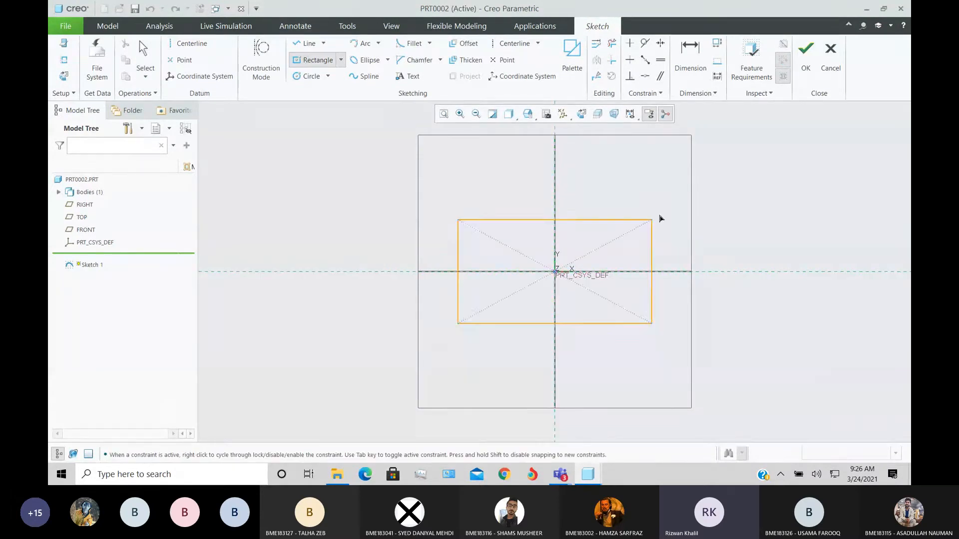
pyautogui.click(680, 202)
pyautogui.middleClick(777, 243)
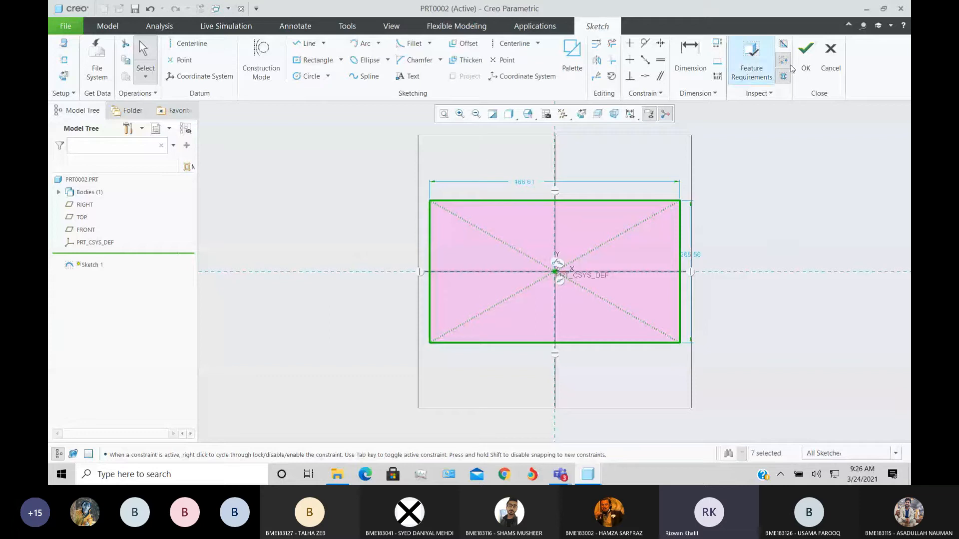
pyautogui.click(806, 57)
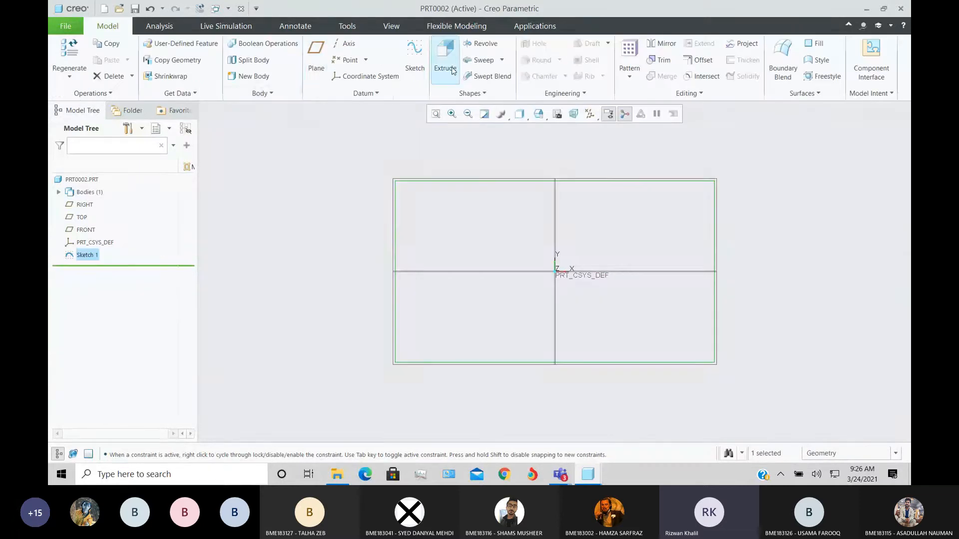
# Extrude the rectangle as a solid with a depth of 100 and complete the feature.
pyautogui.click(446, 62)
pyautogui.click(184, 57)
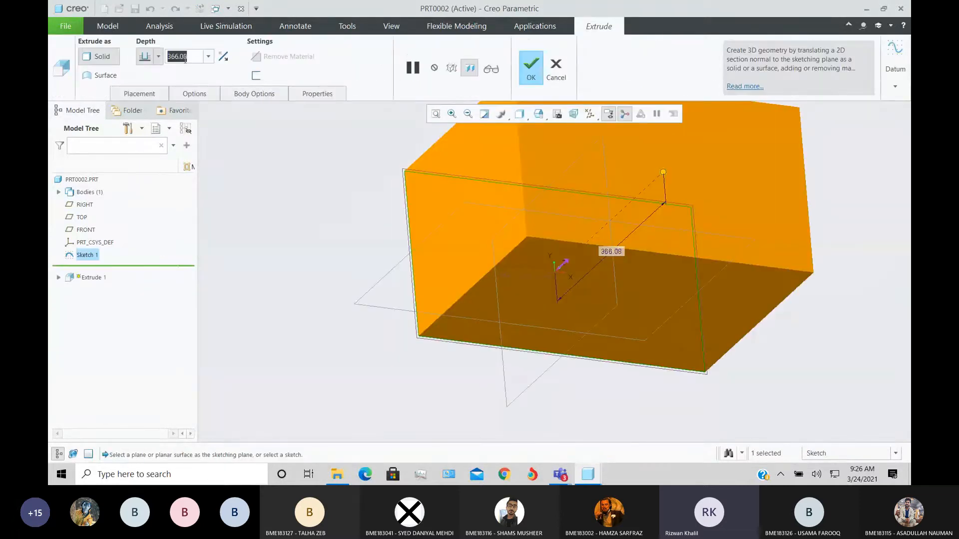
pyautogui.write('100')
pyautogui.press('Return')
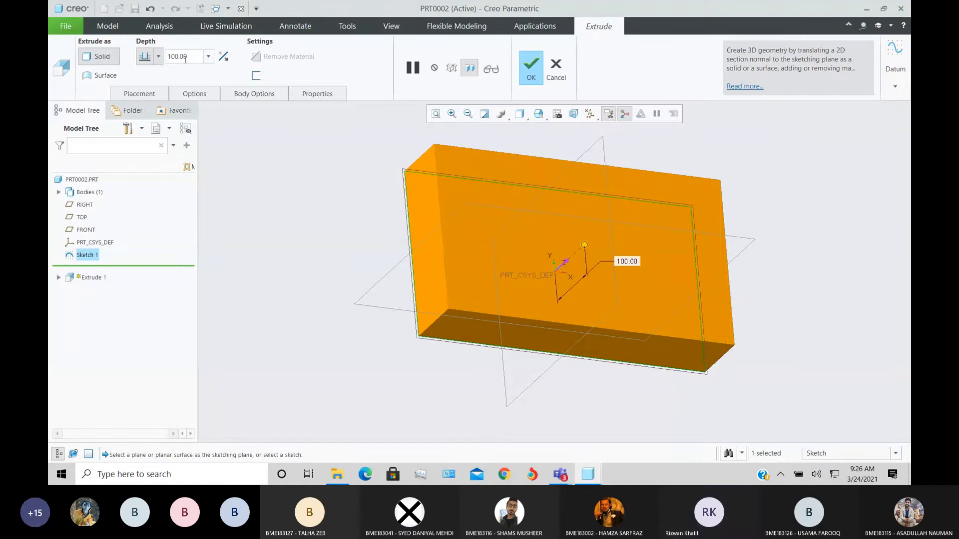
pyautogui.click(532, 78)
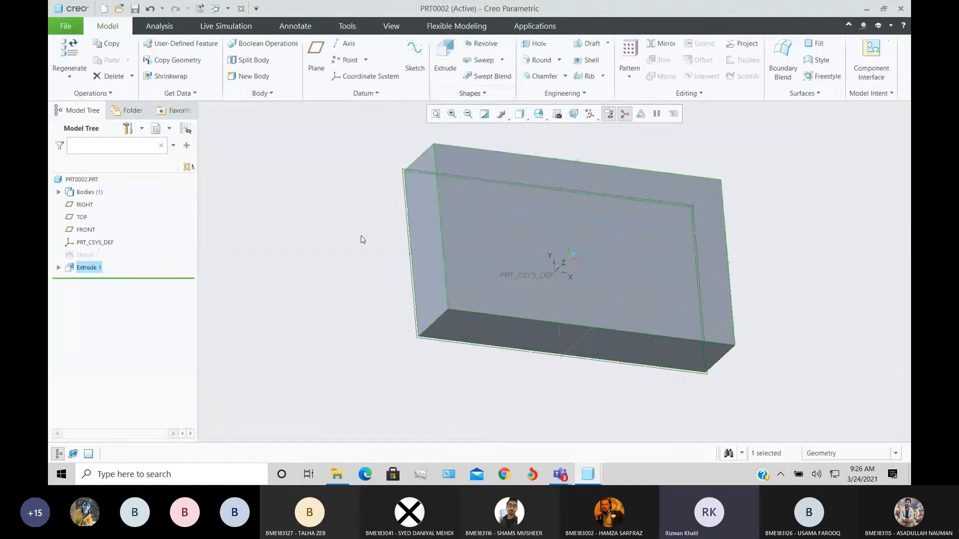
# Sketch a circle on the block's large face, centered on the horizontal reference to the left of the origin, and finish the sketch.
pyautogui.moveTo(362, 240); pyautogui.dragTo(345, 245, button='middle')
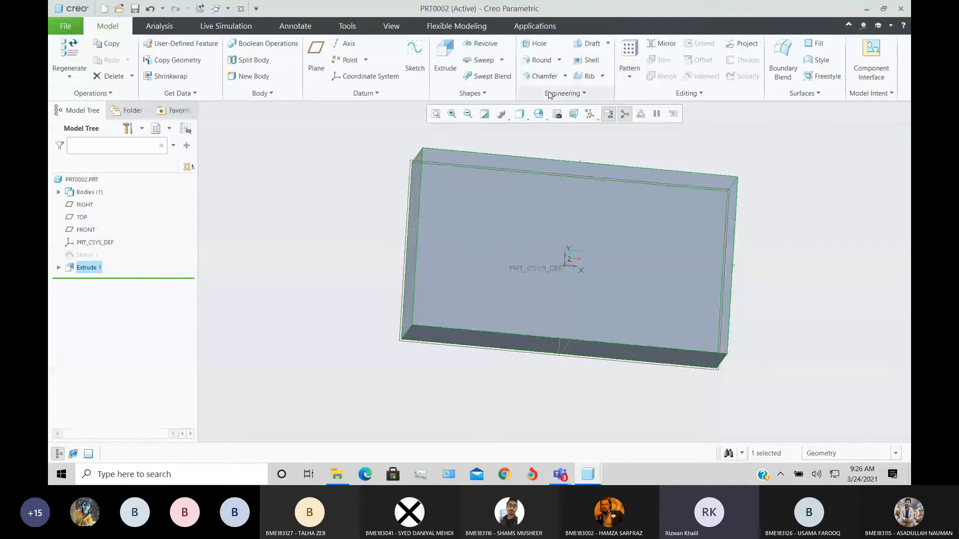
pyautogui.click(415, 56)
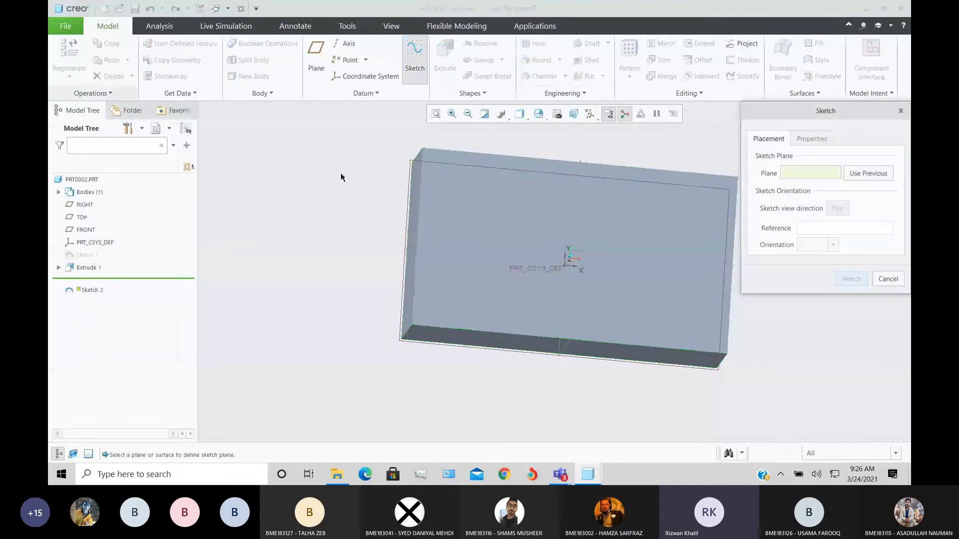
pyautogui.click(419, 180)
pyautogui.middleClick(420, 180)
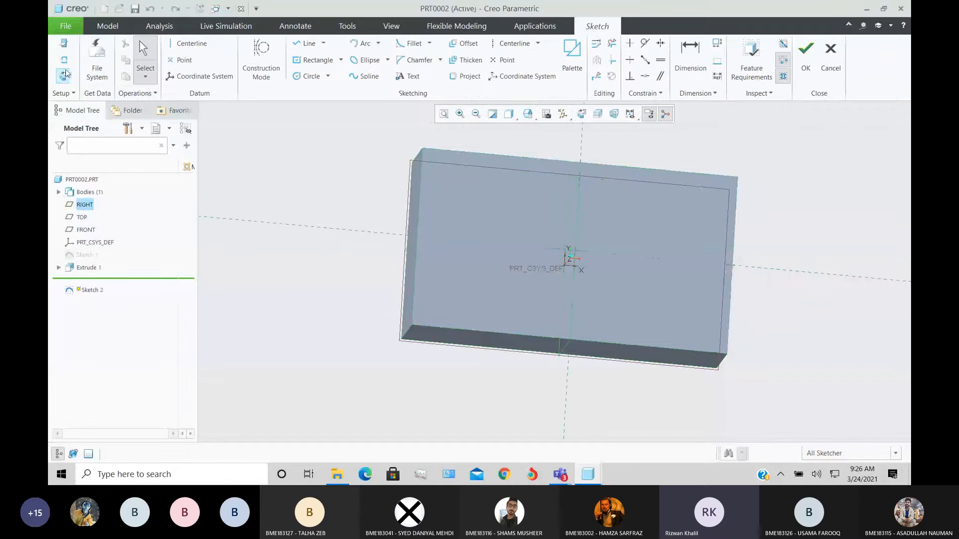
pyautogui.scroll(2, 744, 316)
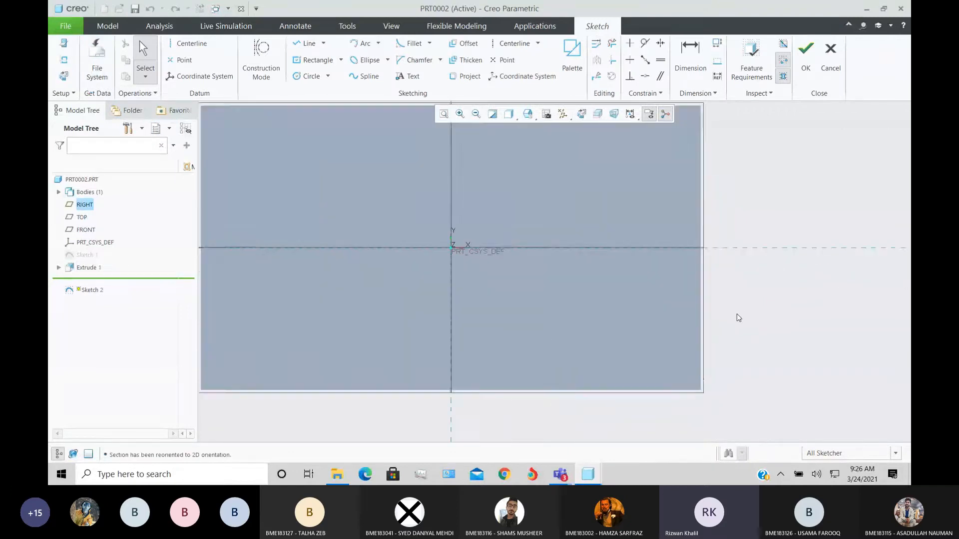
pyautogui.scroll(-1, 732, 315)
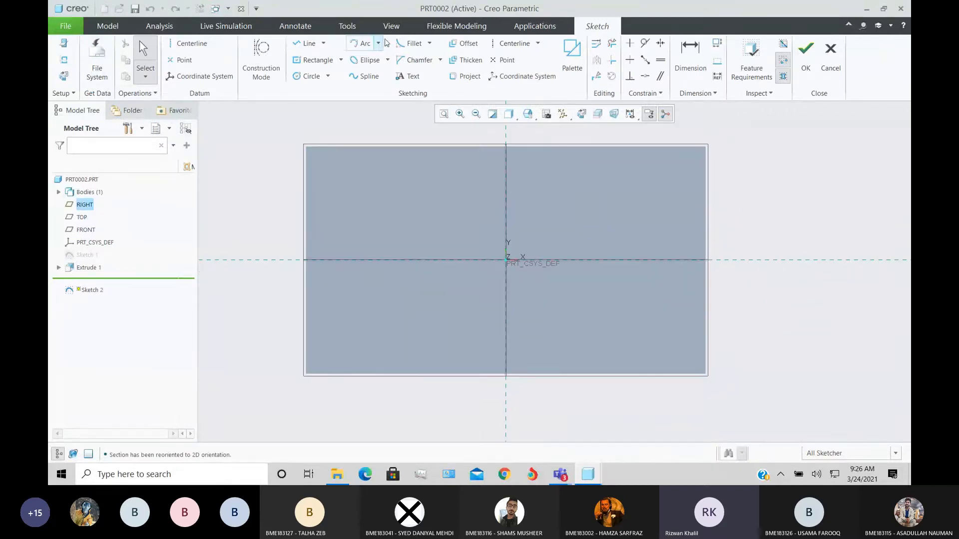
pyautogui.click(308, 76)
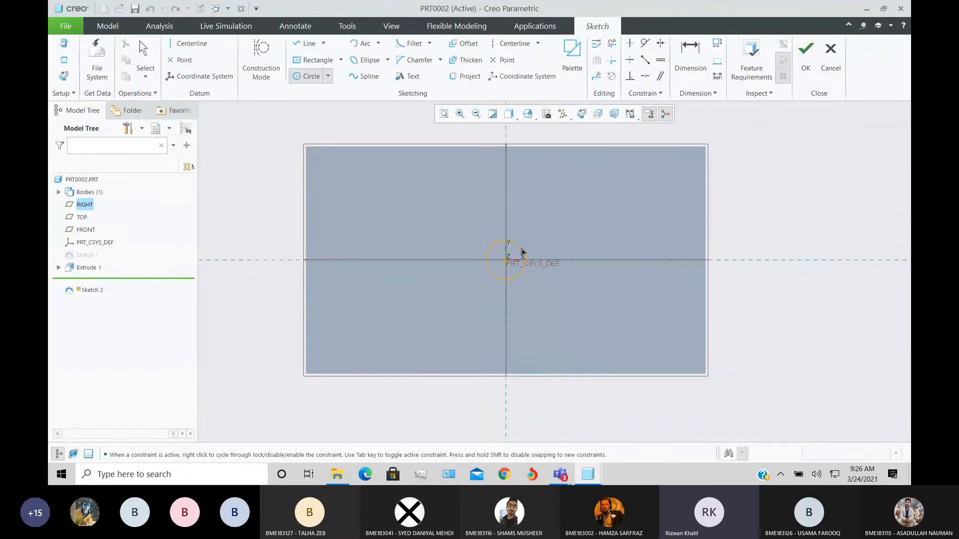
pyautogui.click(489, 243)
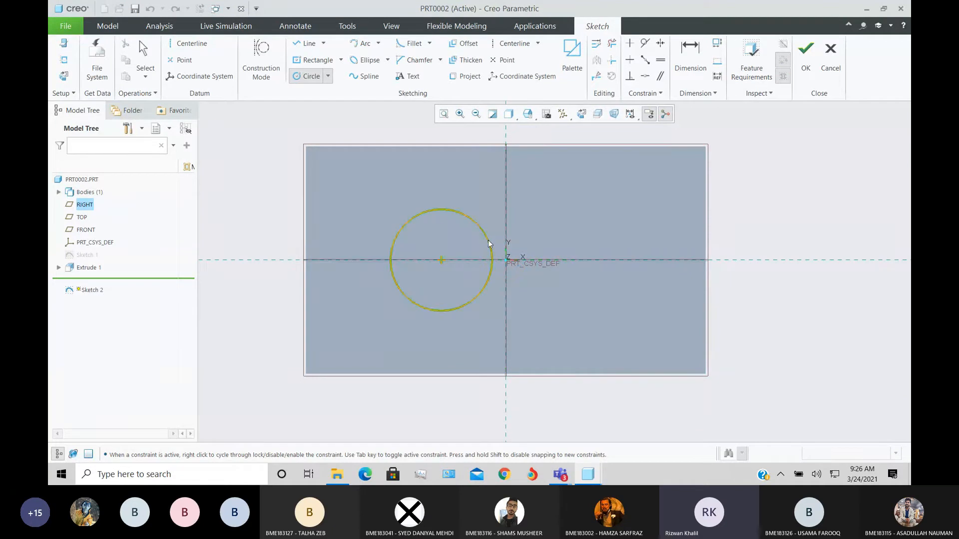
pyautogui.middleClick(559, 253)
pyautogui.click(804, 60)
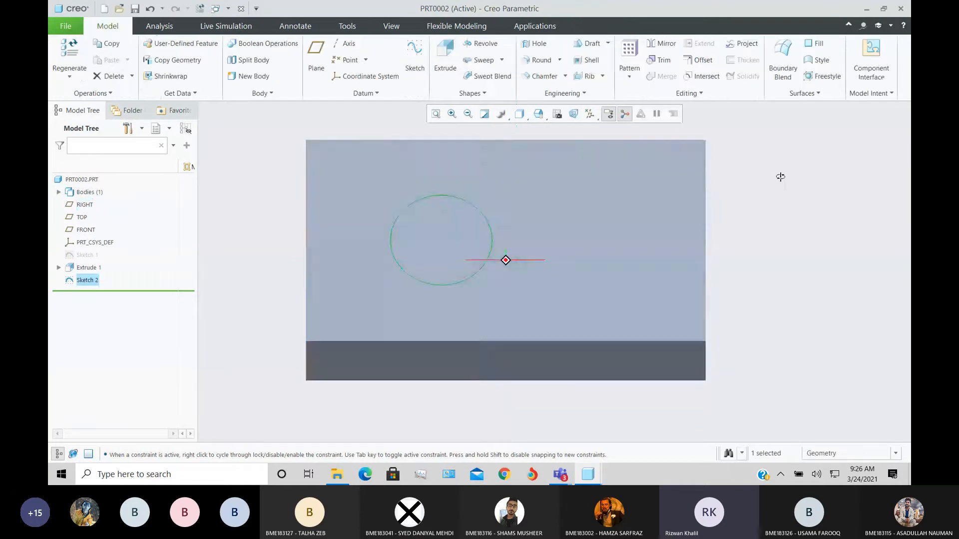
# Extrude the circle as a solid cylinder with a depth of 500 and complete the feature.
pyautogui.click(445, 59)
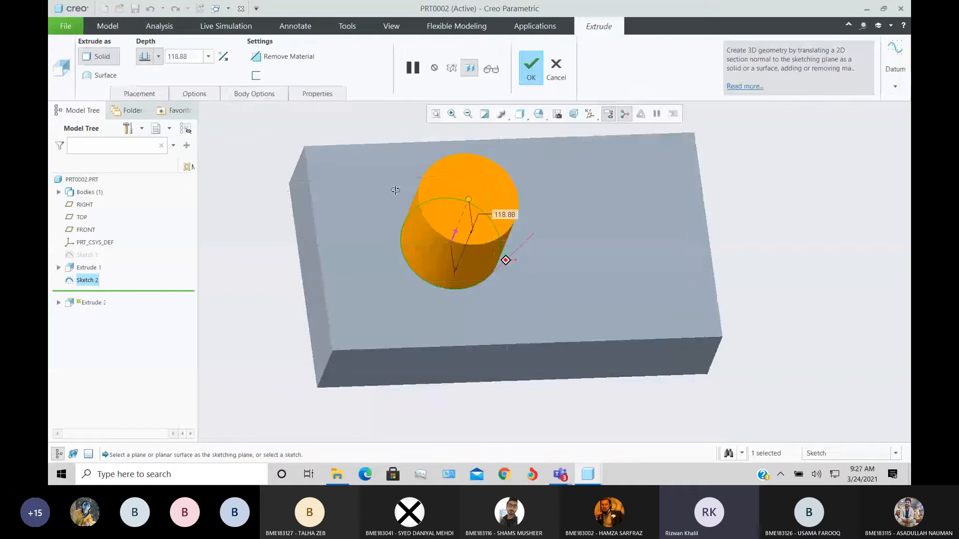
pyautogui.write('500')
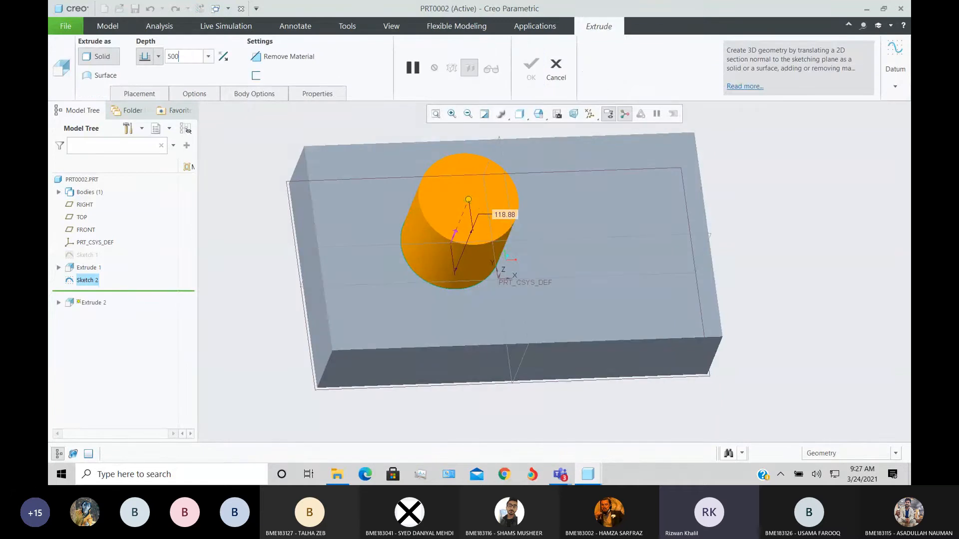
pyautogui.press('Return')
pyautogui.click(532, 74)
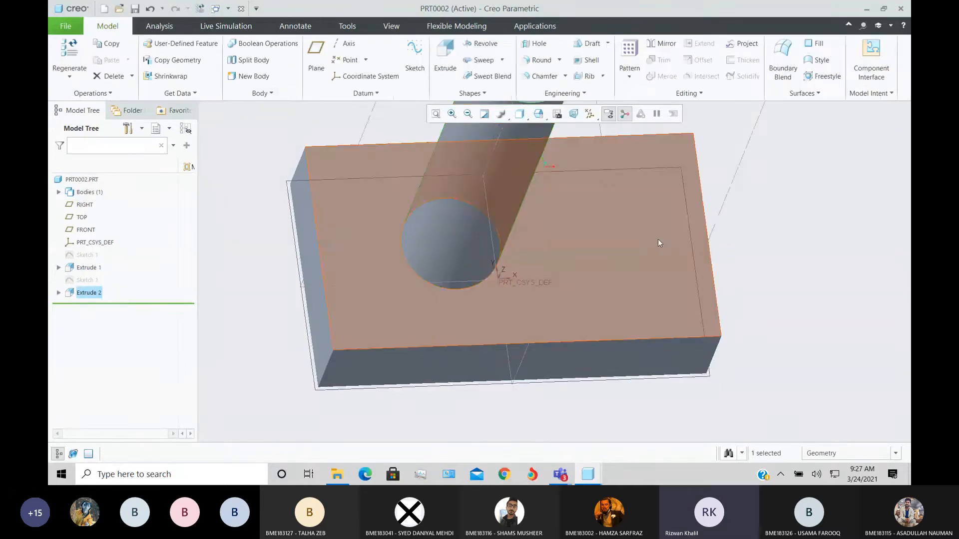
pyautogui.moveTo(656, 237); pyautogui.dragTo(654, 151, button='middle')
pyautogui.scroll(-5, 634, 136)
pyautogui.scroll(-2, 625, 145)
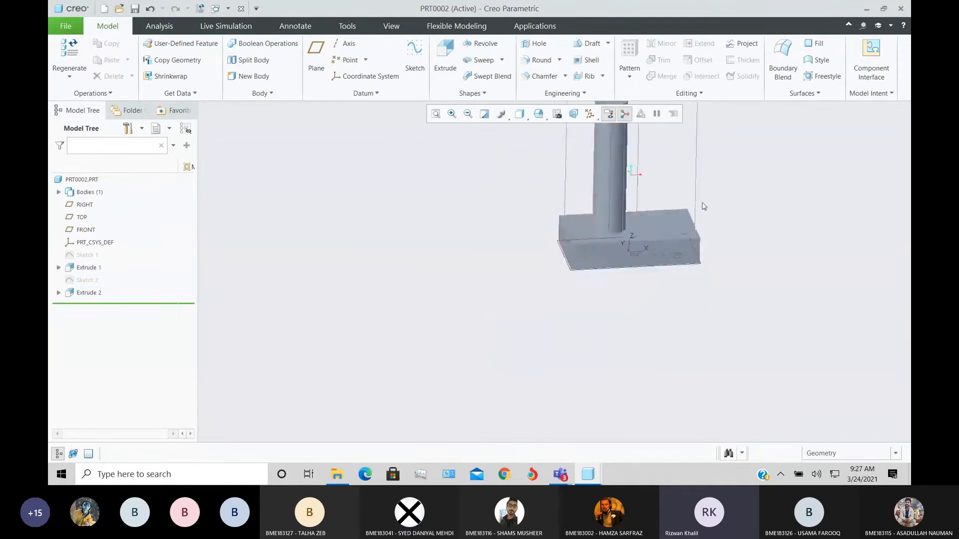
pyautogui.scroll(-3, 600, 156)
pyautogui.click(436, 116)
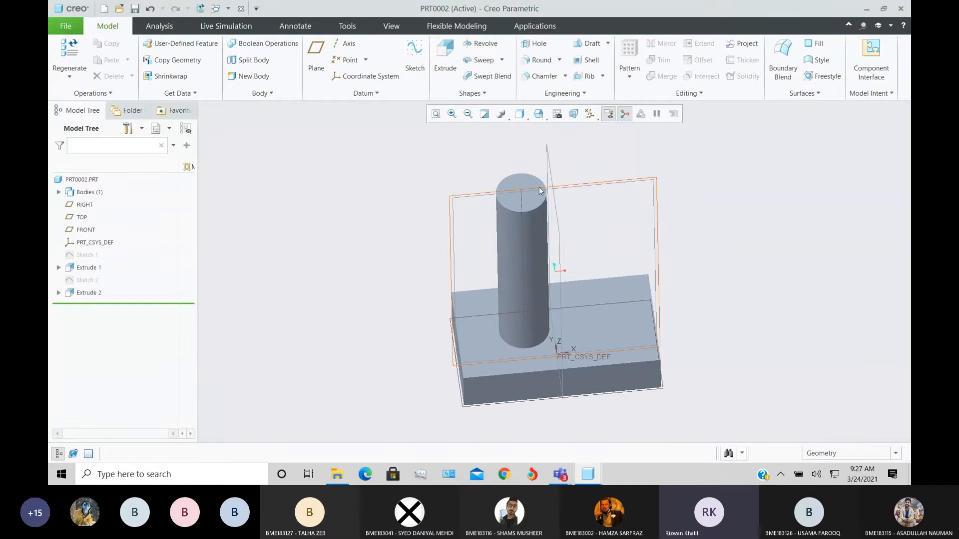
pyautogui.moveTo(541, 190)
pyautogui.mouseDown(button='middle')
pyautogui.moveTo(543, 201)
pyautogui.moveTo(543, 189)
pyautogui.mouseUp(button='middle')
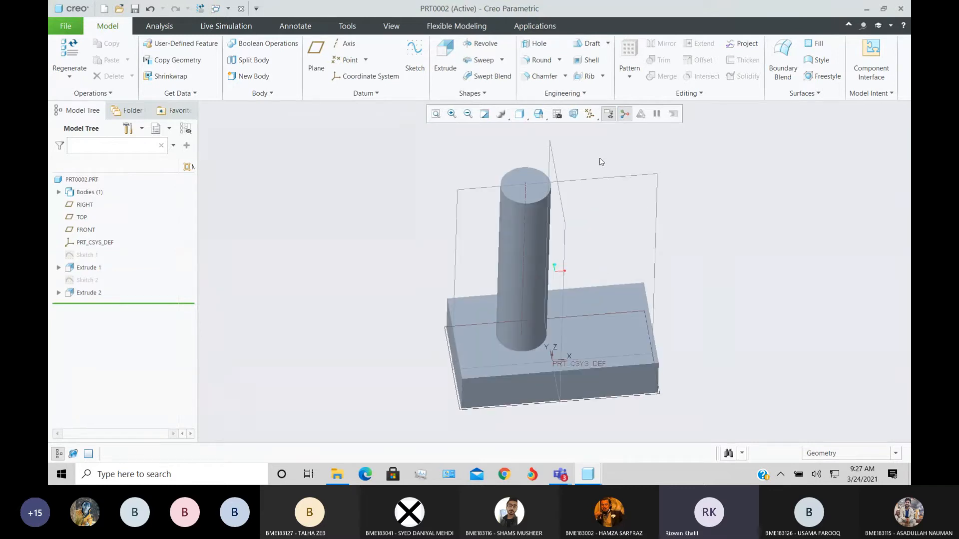
pyautogui.click(585, 82)
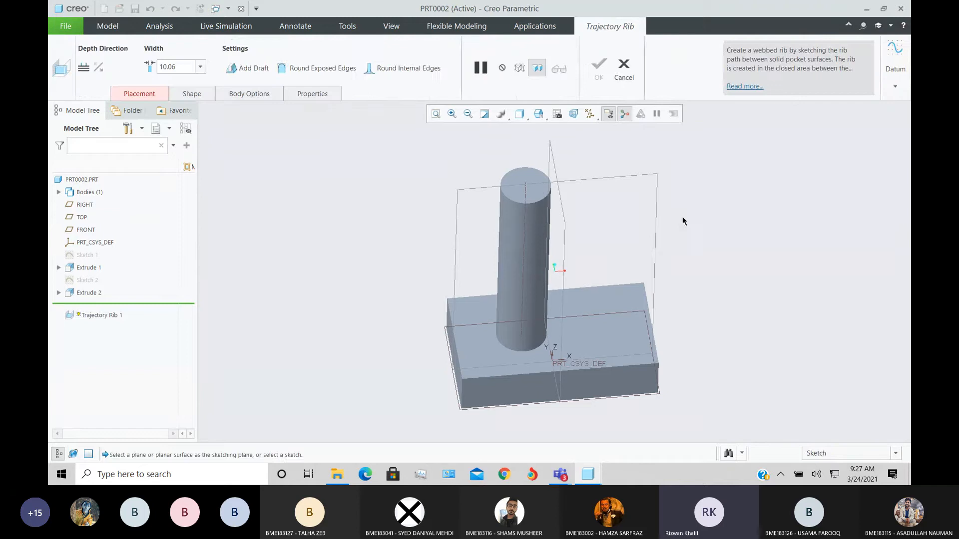
pyautogui.click(616, 180)
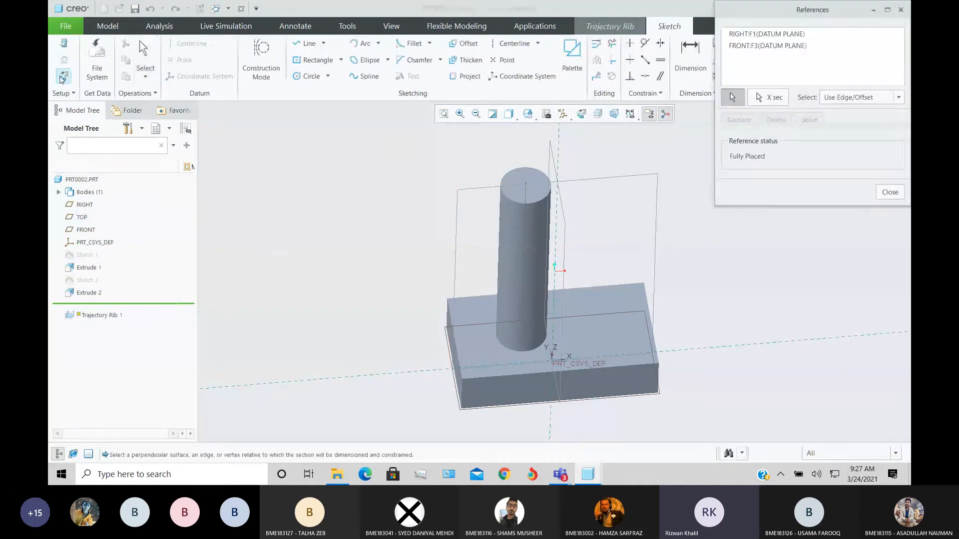
pyautogui.click(890, 192)
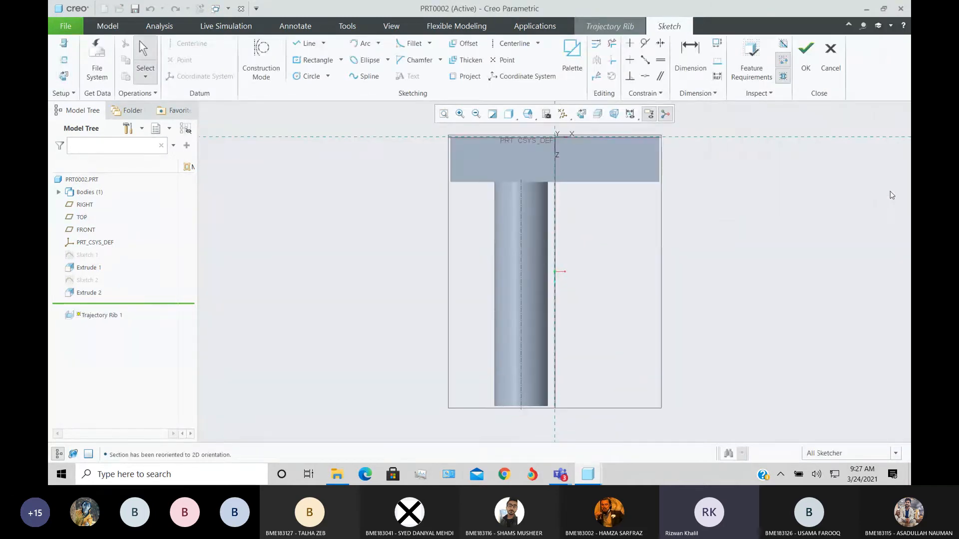
pyautogui.click(63, 60)
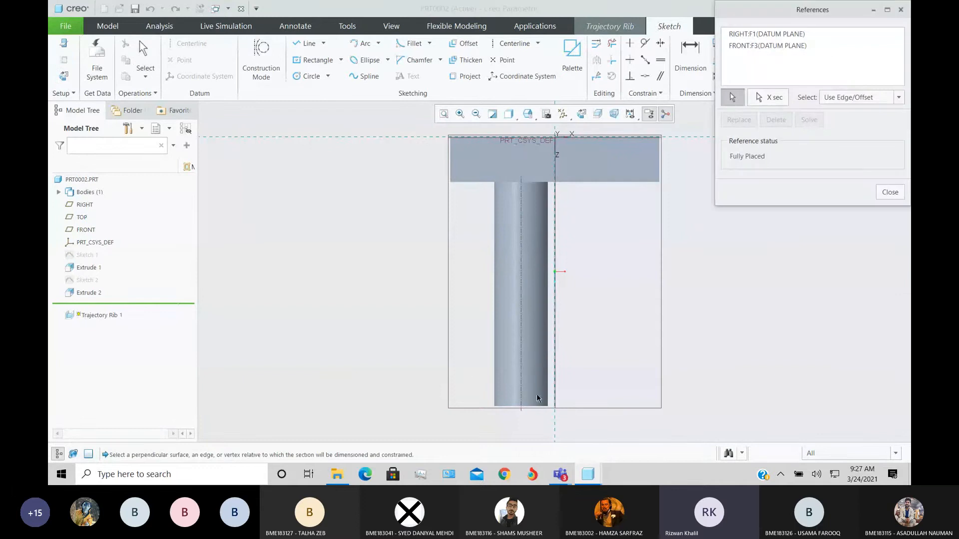
pyautogui.click(541, 406)
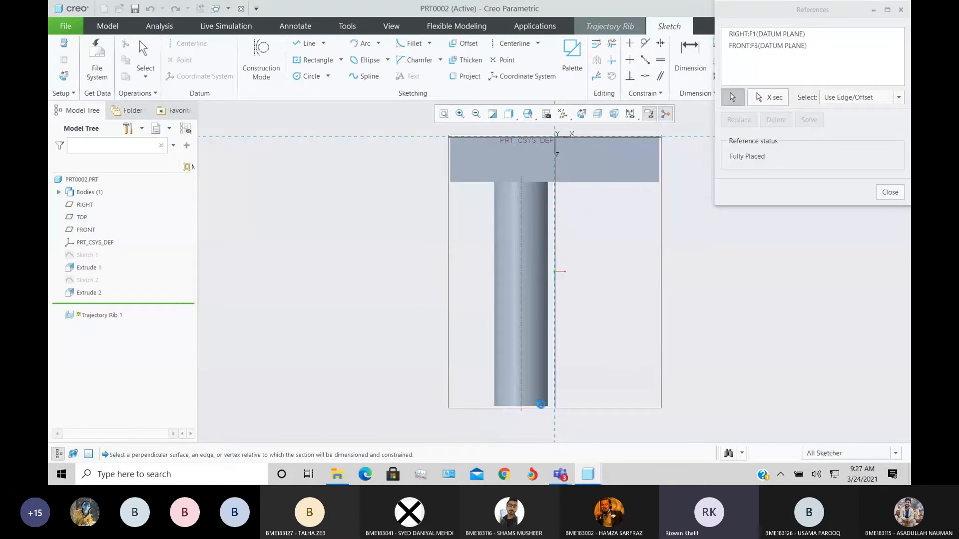
pyautogui.click(659, 173)
pyautogui.click(643, 182)
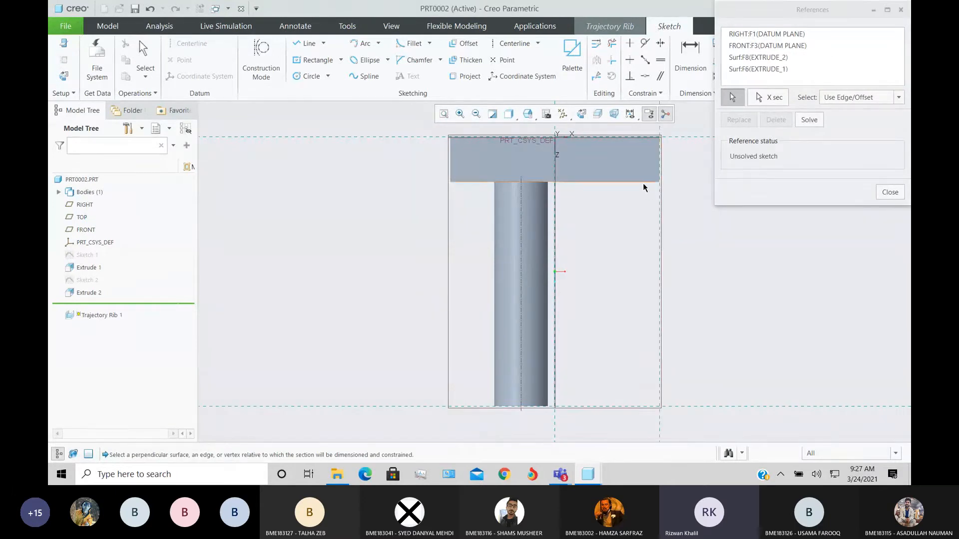
pyautogui.click(893, 192)
pyautogui.click(829, 67)
pyautogui.click(506, 260)
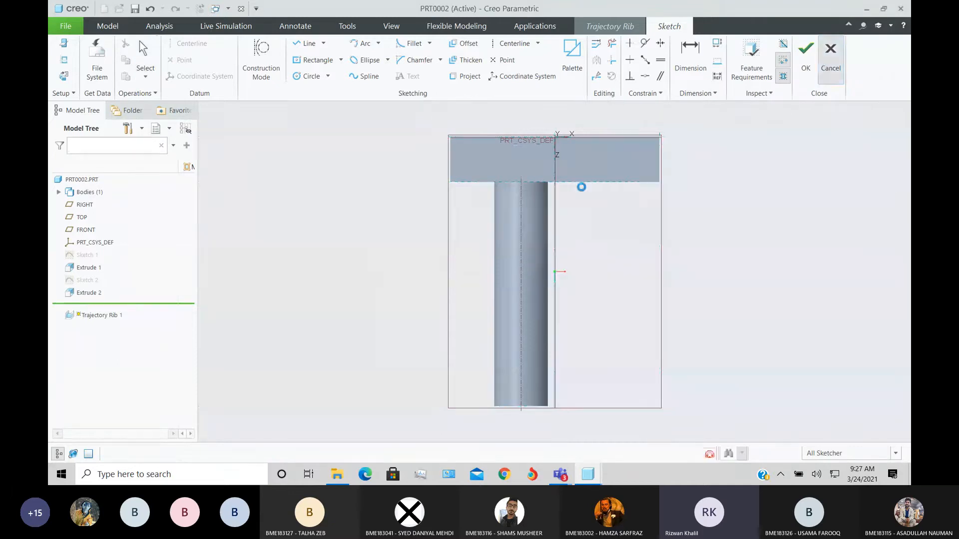
pyautogui.click(623, 65)
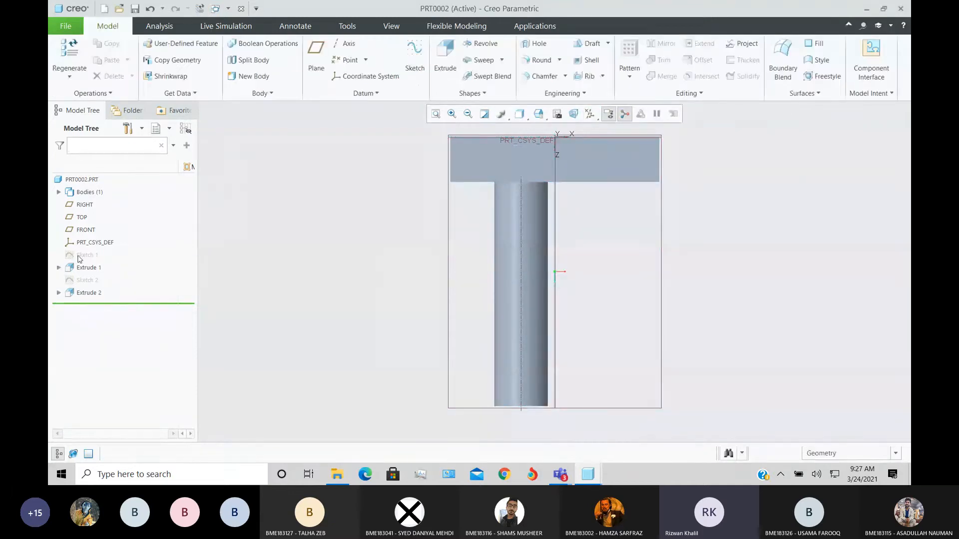
pyautogui.click(83, 294)
pyautogui.click(218, 272)
# Start a Profile Rib sketch on the TOP datum plane, adding the cylinder's side and end and the block's adjoining face and outer side as references.
pyautogui.moveTo(375, 321); pyautogui.dragTo(373, 285, button='middle')
pyautogui.click(603, 77)
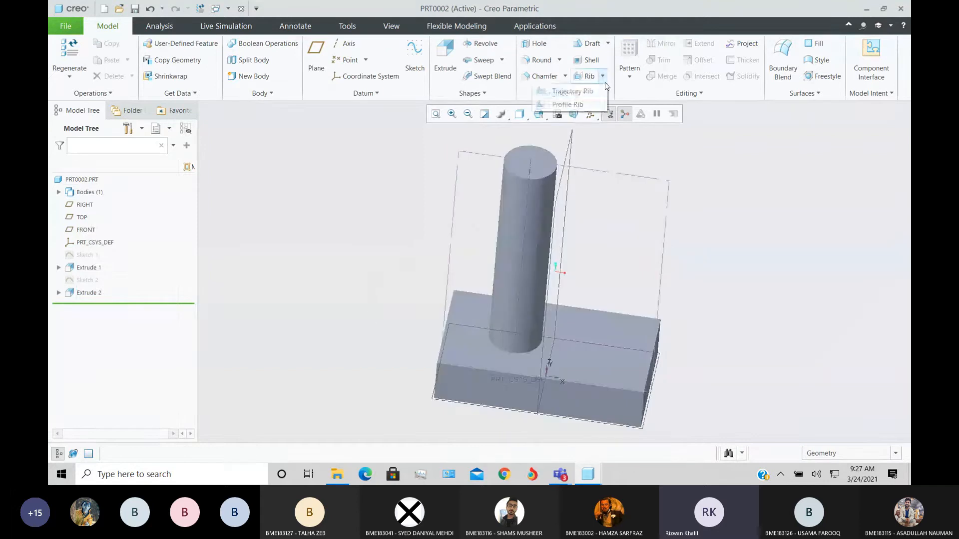
pyautogui.click(568, 104)
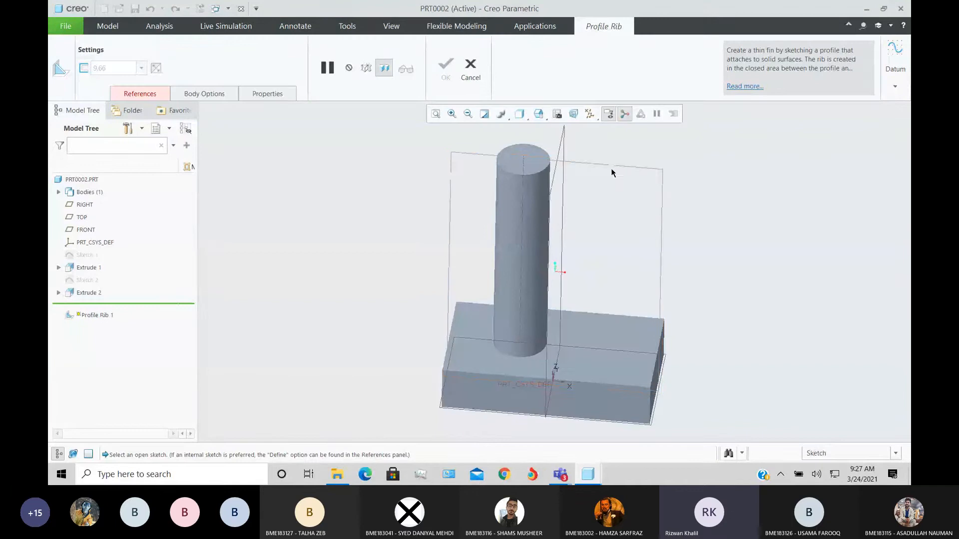
pyautogui.click(614, 165)
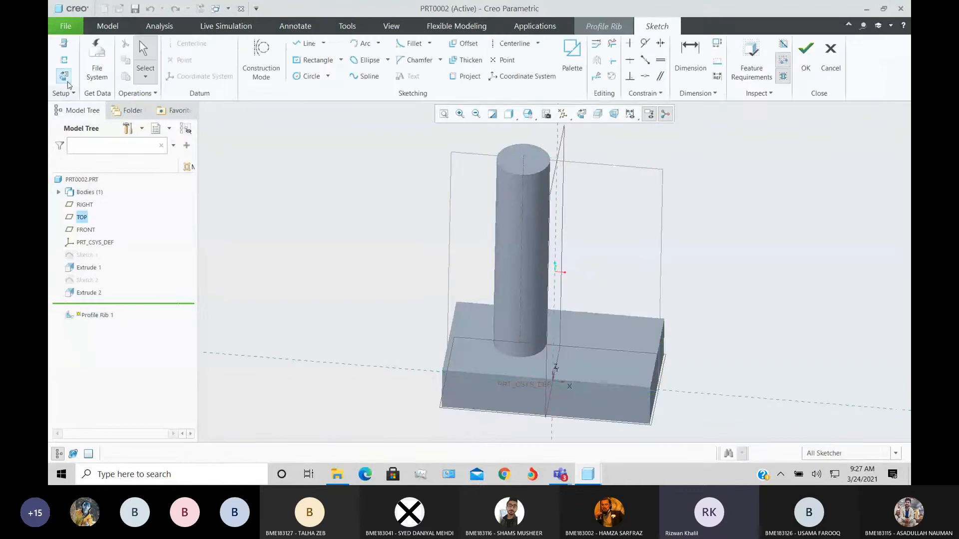
pyautogui.click(65, 77)
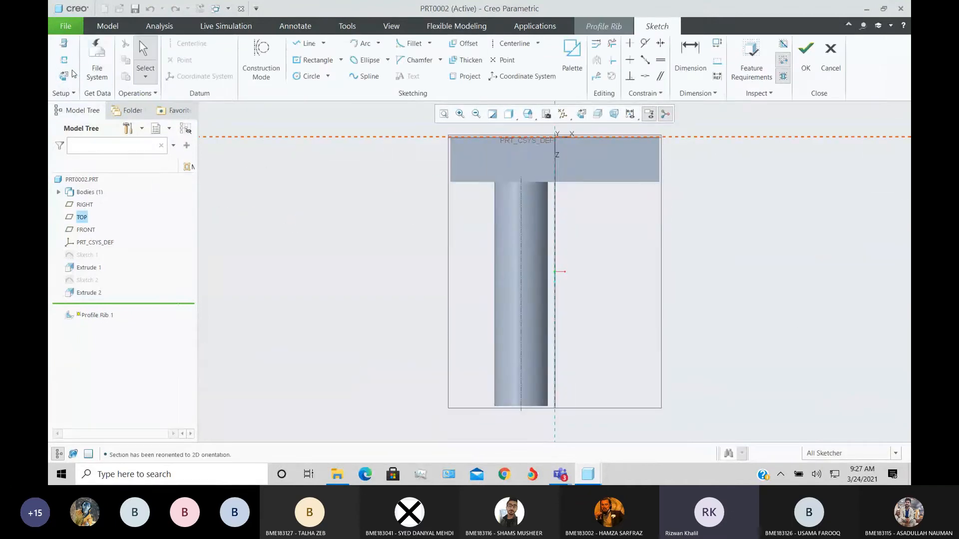
pyautogui.click(547, 229)
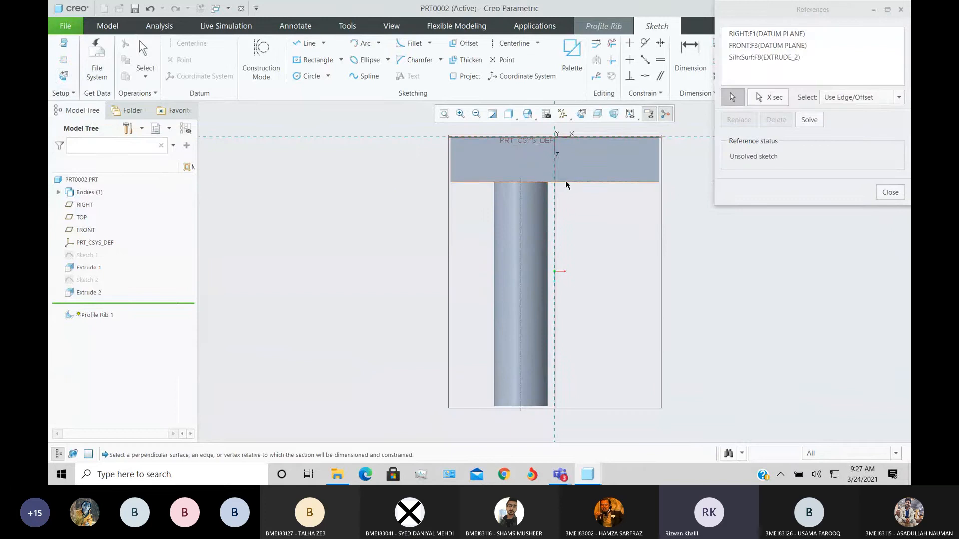
pyautogui.click(659, 171)
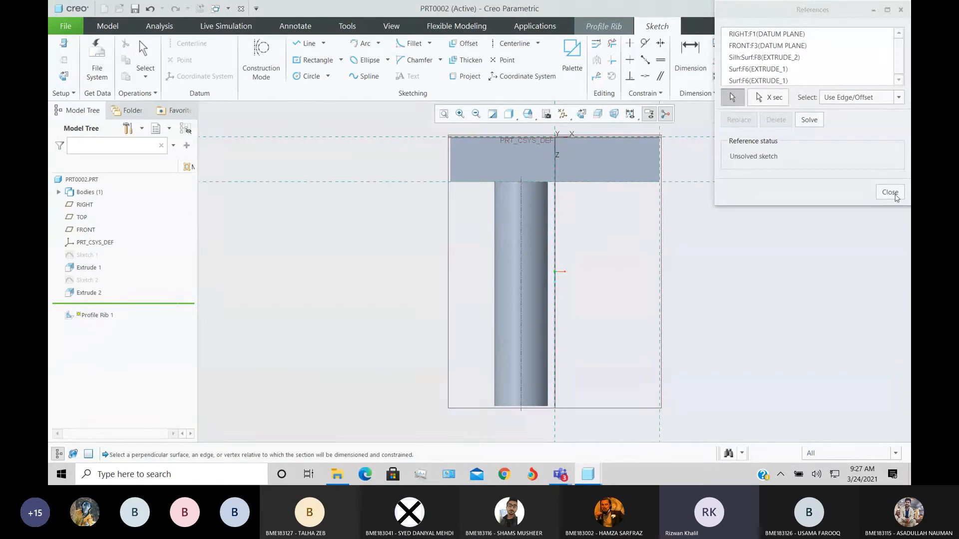
pyautogui.scroll(4, 532, 418)
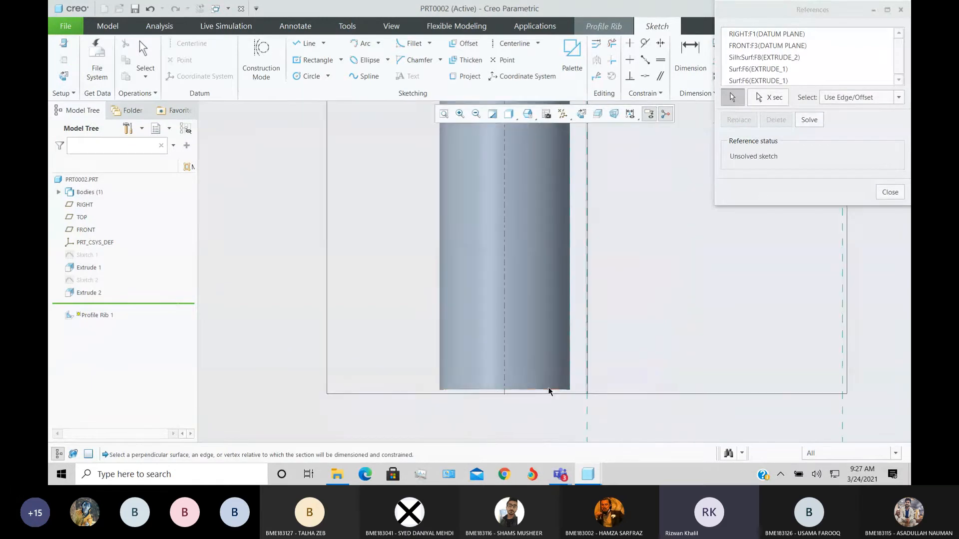
pyautogui.scroll(-3, 549, 391)
pyautogui.click(889, 193)
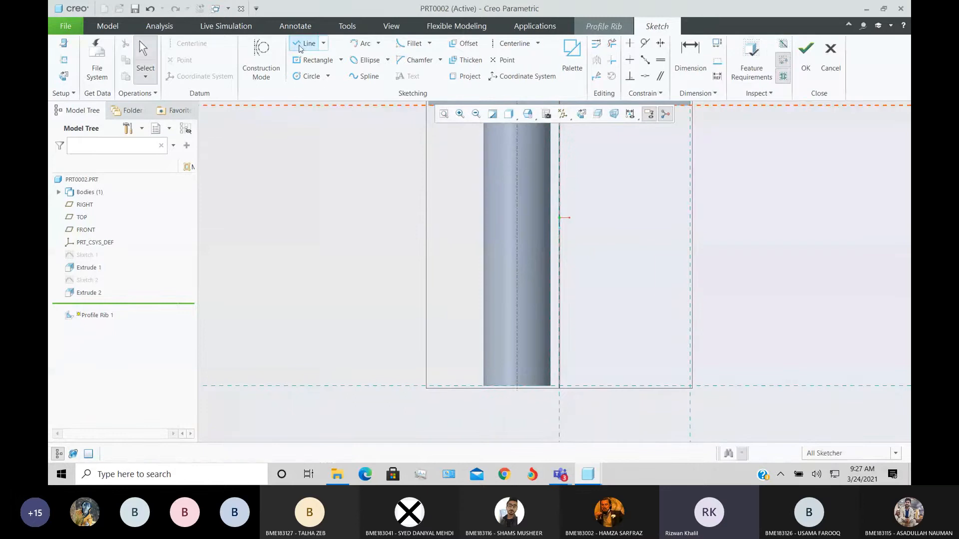
# Sketch a sloping line from the cylinder's free-end corner to the block's outer corner and finish the rib sketch.
pyautogui.click(554, 386)
pyautogui.scroll(-3, 554, 388)
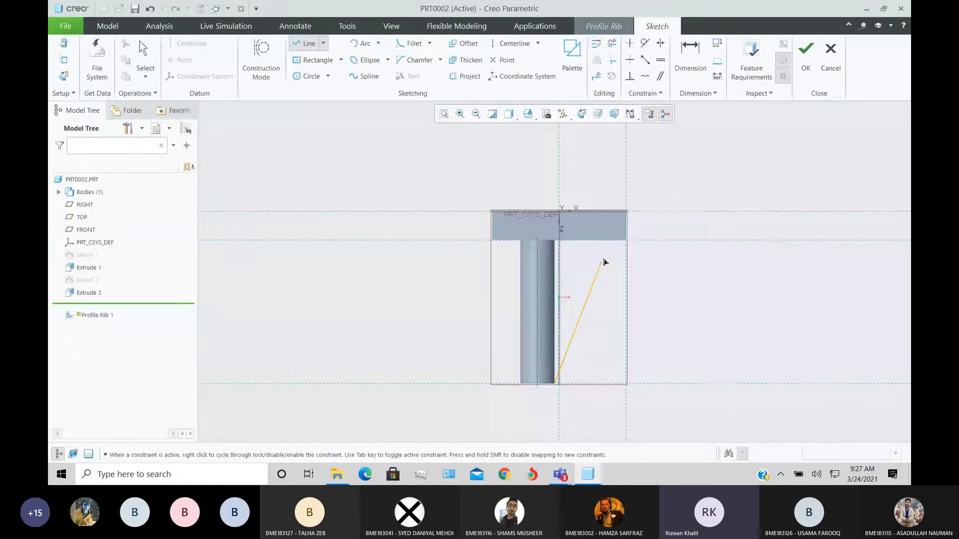
pyautogui.click(626, 241)
pyautogui.middleClick(629, 239)
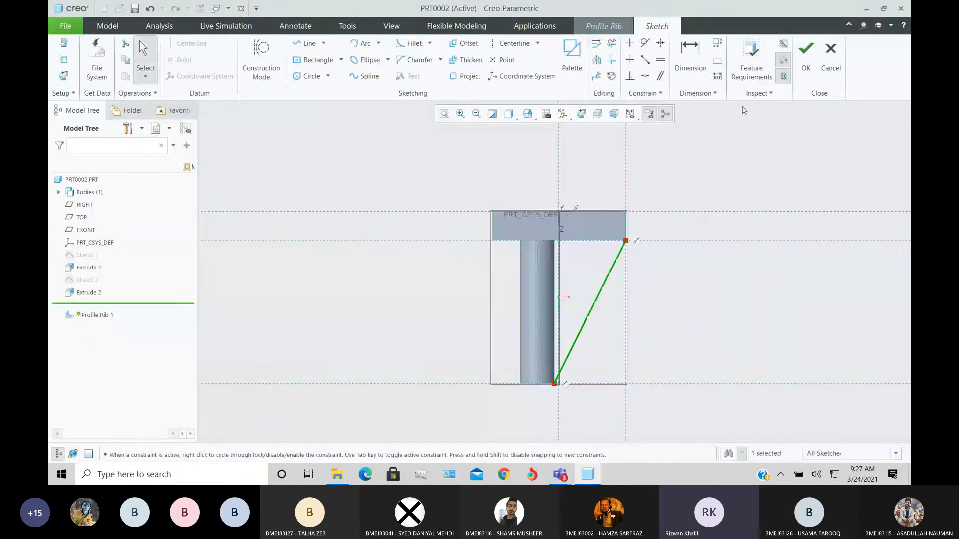
pyautogui.click(803, 55)
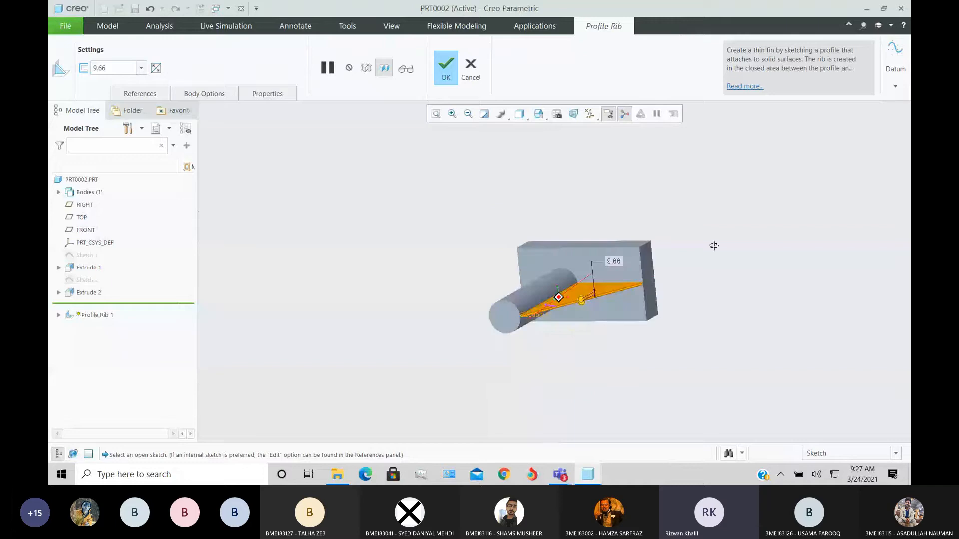
# Widen the profile rib to a thickness of about 94.31 and complete the feature.
pyautogui.moveTo(492, 324); pyautogui.dragTo(421, 330, button='middle')
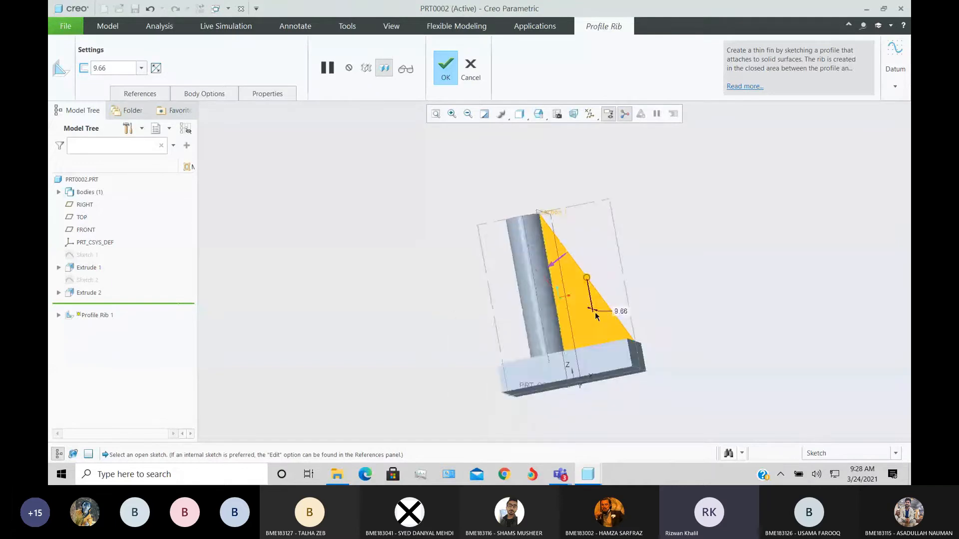
pyautogui.scroll(-3, 600, 278)
pyautogui.moveTo(601, 277); pyautogui.dragTo(559, 316, button='middle')
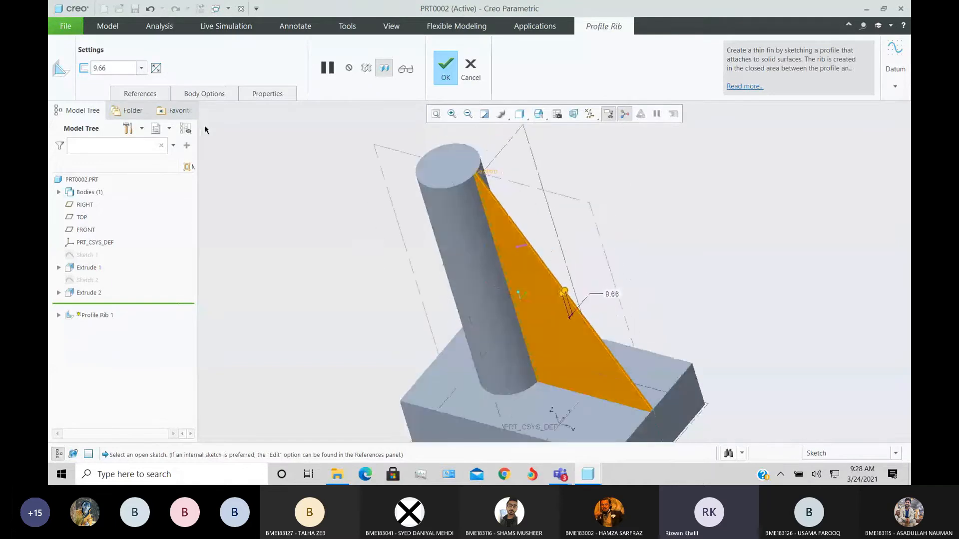
pyautogui.scroll(-3, 370, 260)
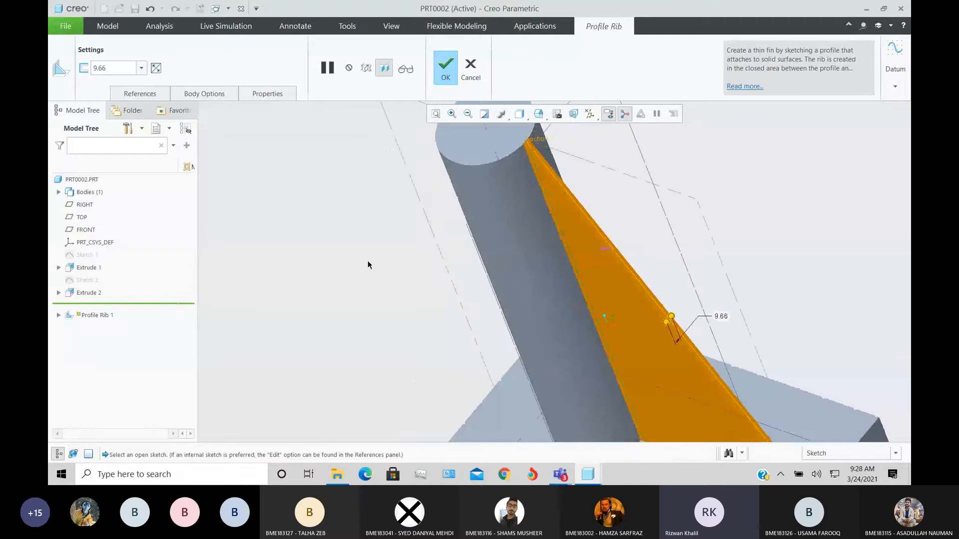
pyautogui.scroll(4, 370, 265)
pyautogui.moveTo(524, 299); pyautogui.dragTo(533, 283)
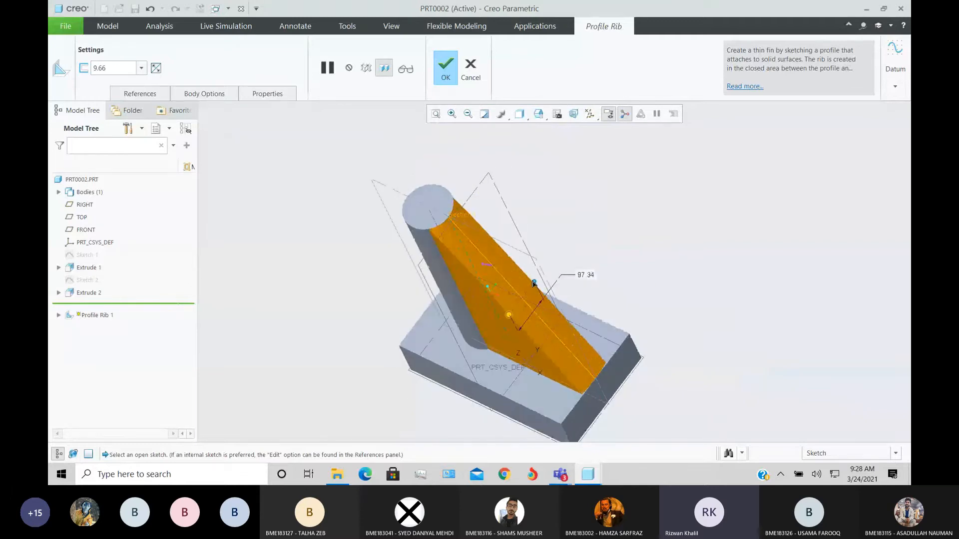
pyautogui.moveTo(534, 284); pyautogui.dragTo(531, 337, button='middle')
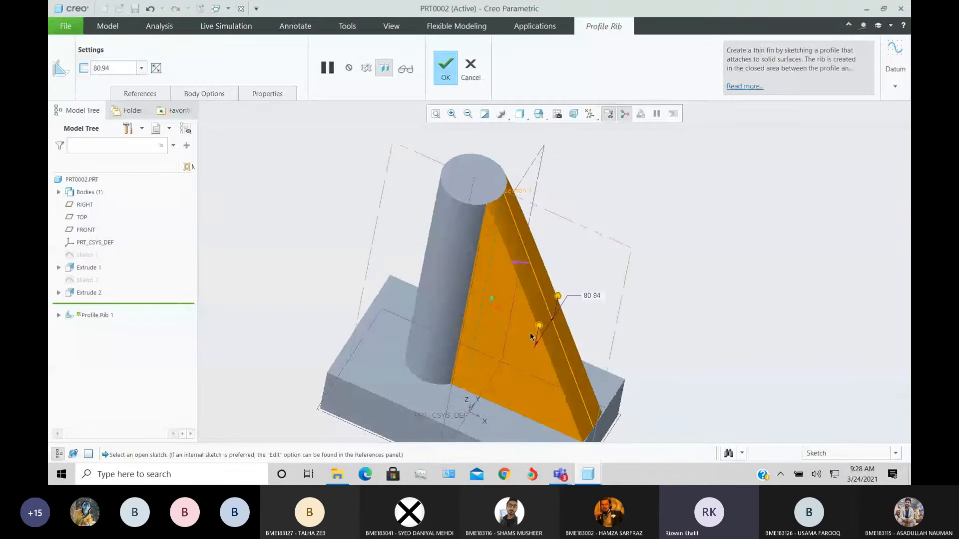
pyautogui.moveTo(539, 329)
pyautogui.mouseDown()
pyautogui.moveTo(520, 332)
pyautogui.moveTo(534, 330)
pyautogui.mouseUp()
pyautogui.moveTo(533, 330); pyautogui.dragTo(537, 296, button='middle')
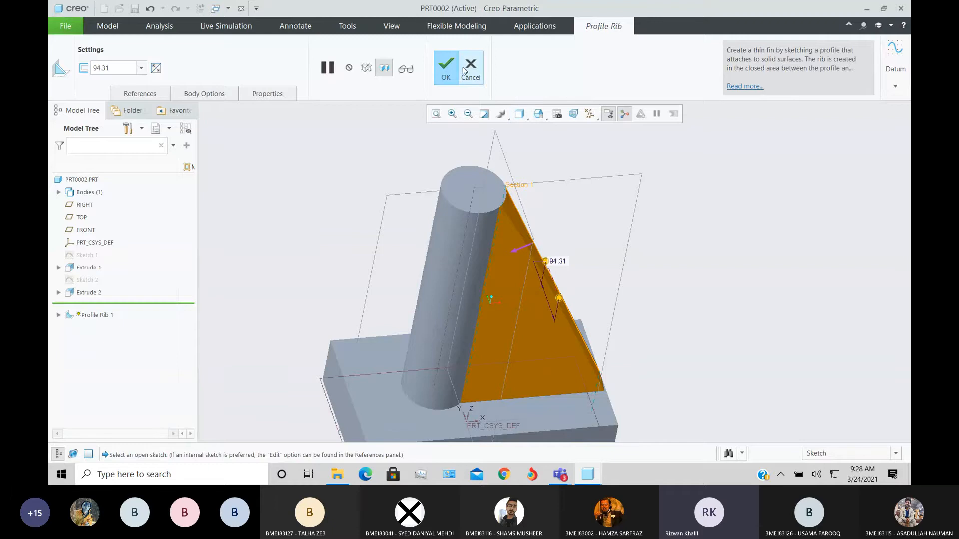
pyautogui.click(446, 69)
# Examine the finished rib from the side, and switch to PRT0001 to examine its extruded triangular support.
pyautogui.moveTo(690, 250); pyautogui.dragTo(647, 248, button='middle')
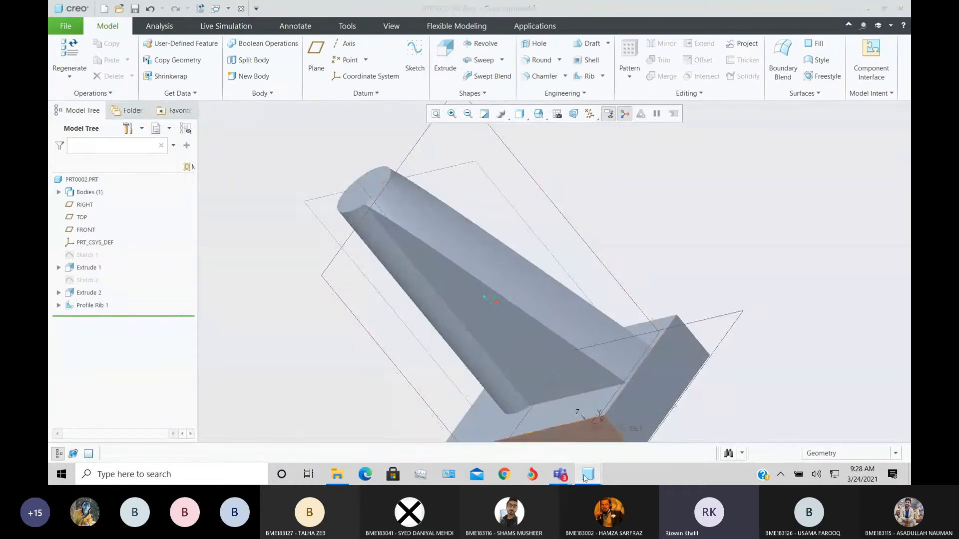
pyautogui.moveTo(587, 474)
pyautogui.click(547, 431)
pyautogui.moveTo(589, 251)
pyautogui.mouseDown(button='middle')
pyautogui.moveTo(560, 282)
pyautogui.moveTo(552, 260)
pyautogui.moveTo(518, 259)
pyautogui.moveTo(560, 349)
pyautogui.mouseUp(button='middle')
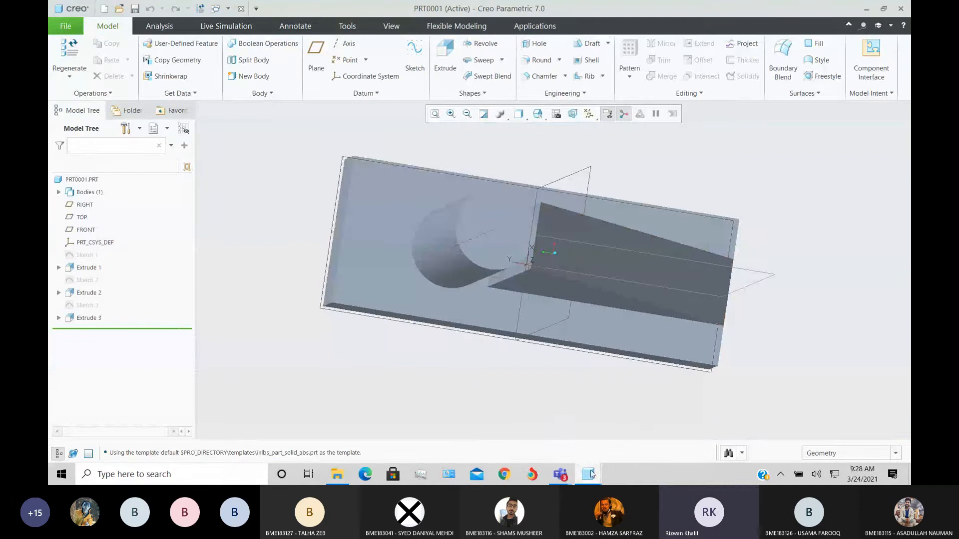
# Return to PRT0002, inspect where the profile rib meets the cylinder and block, and restore the default orientation.
pyautogui.moveTo(584, 475)
pyautogui.click(650, 436)
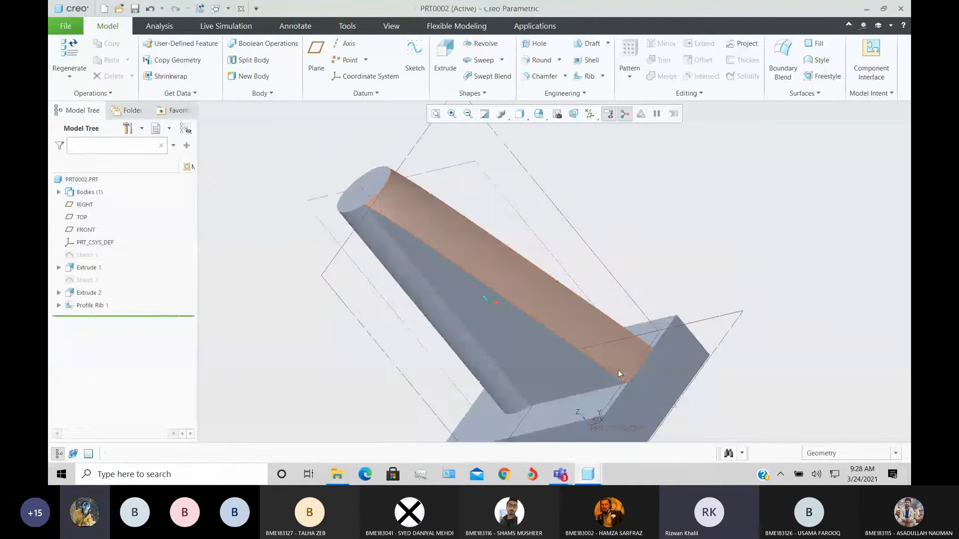
pyautogui.moveTo(619, 369); pyautogui.dragTo(502, 254, button='middle')
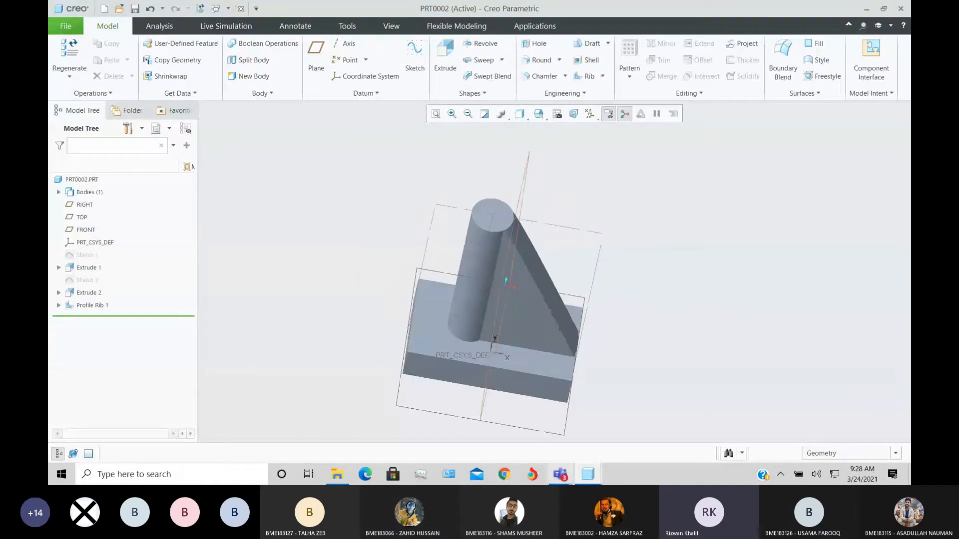
pyautogui.scroll(6, 512, 225)
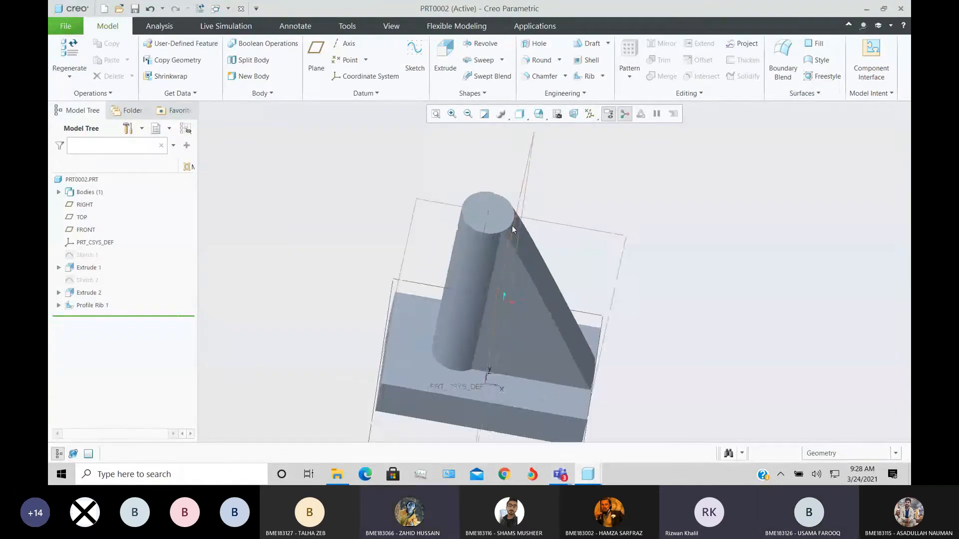
pyautogui.moveTo(498, 223)
pyautogui.mouseDown(button='middle')
pyautogui.moveTo(475, 223)
pyautogui.moveTo(505, 223)
pyautogui.moveTo(492, 209)
pyautogui.moveTo(471, 221)
pyautogui.moveTo(512, 221)
pyautogui.moveTo(487, 217)
pyautogui.mouseUp(button='middle')
pyautogui.scroll(-2, 495, 212)
pyautogui.hotkey('ctrl', 'd')
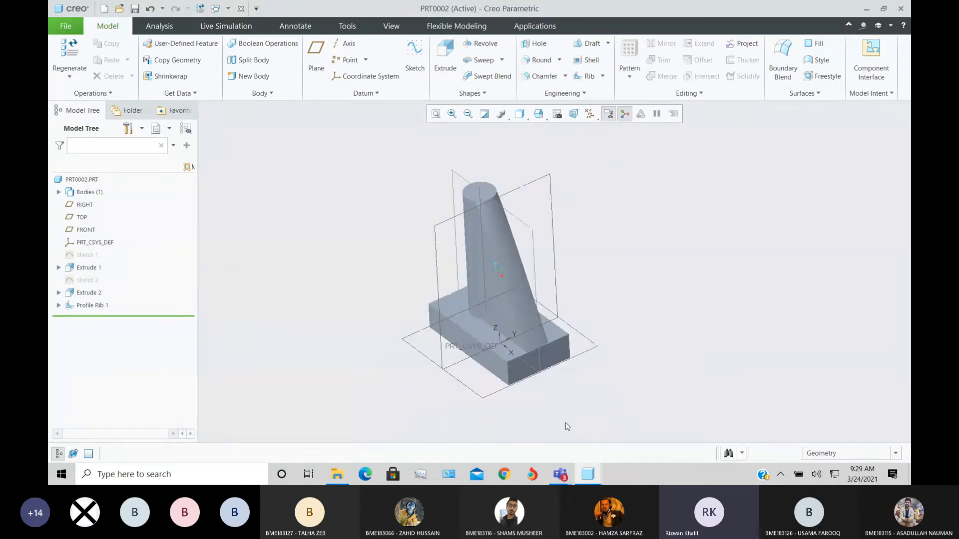
# Switch to PRT0001 and inspect how the extruded triangular support meets the cylinder for comparison with the rib.
pyautogui.click(589, 475)
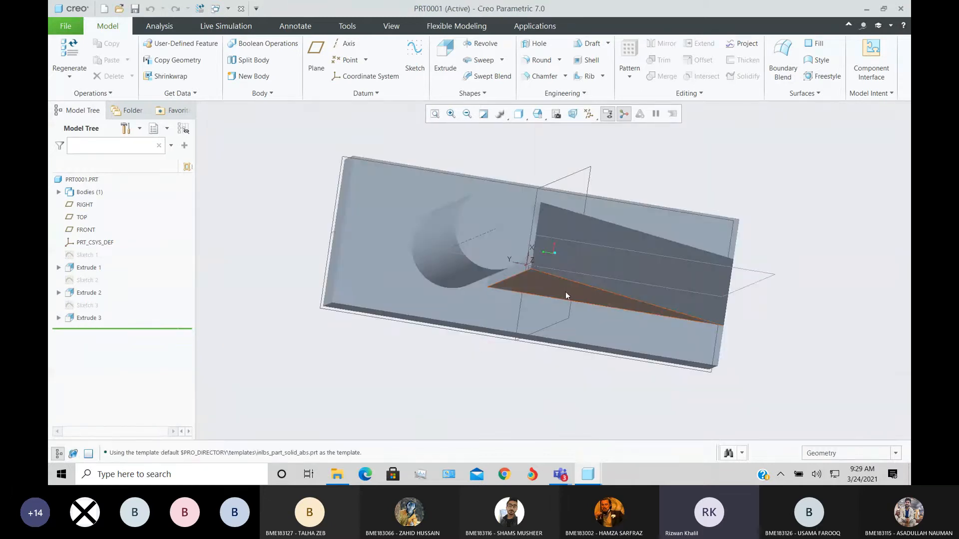
pyautogui.moveTo(565, 292); pyautogui.dragTo(545, 204, button='middle')
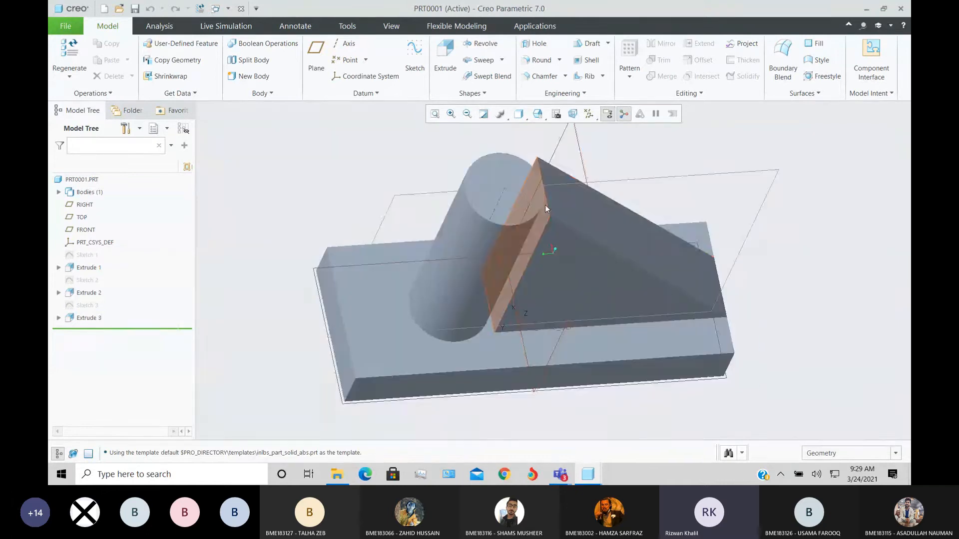
pyautogui.moveTo(548, 260); pyautogui.dragTo(553, 309, button='middle')
pyautogui.moveTo(527, 257); pyautogui.dragTo(575, 221, button='middle')
pyautogui.scroll(3, 562, 199)
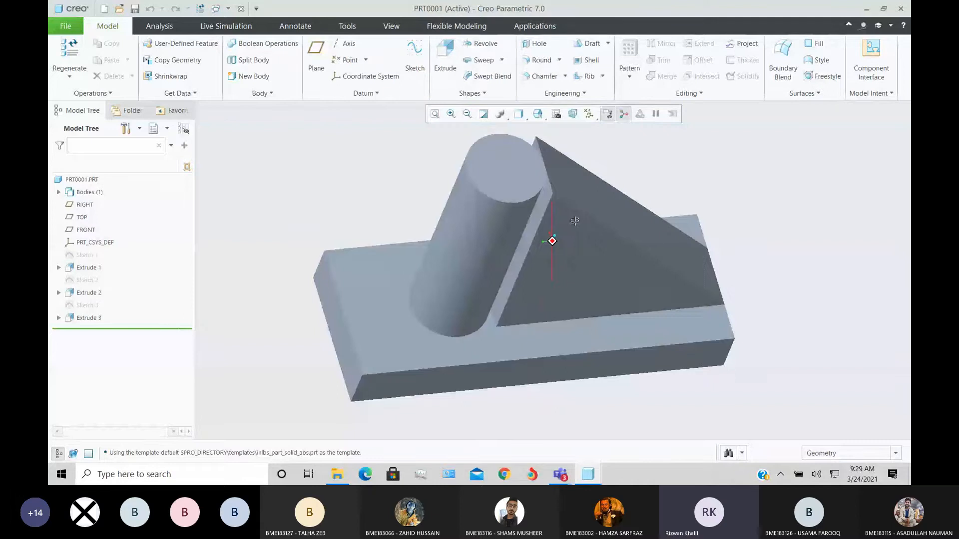
# Switch to PRT0002 and examine how the profile rib joins the cylinder and block from several directions.
pyautogui.moveTo(587, 474)
pyautogui.click(636, 394)
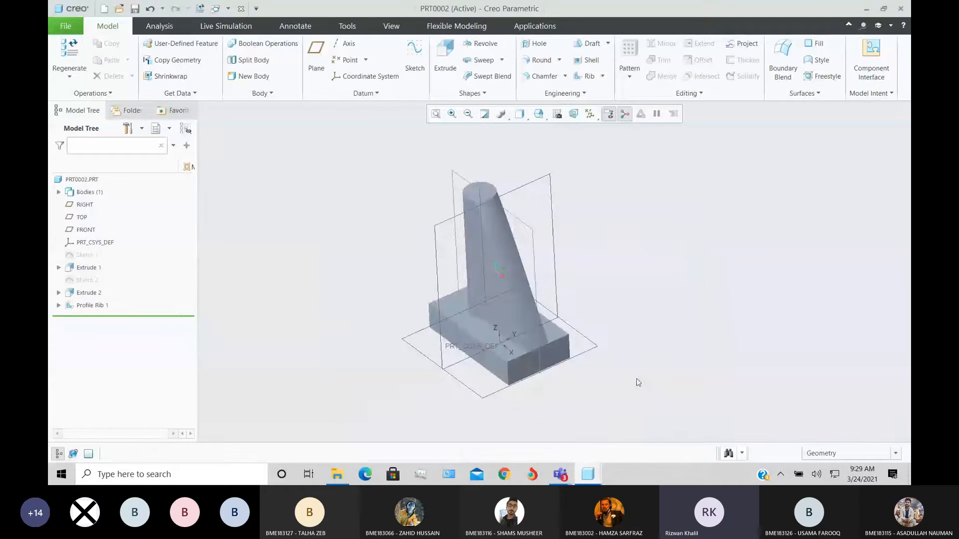
pyautogui.moveTo(548, 280); pyautogui.dragTo(534, 239, button='middle')
pyautogui.scroll(-3, 534, 239)
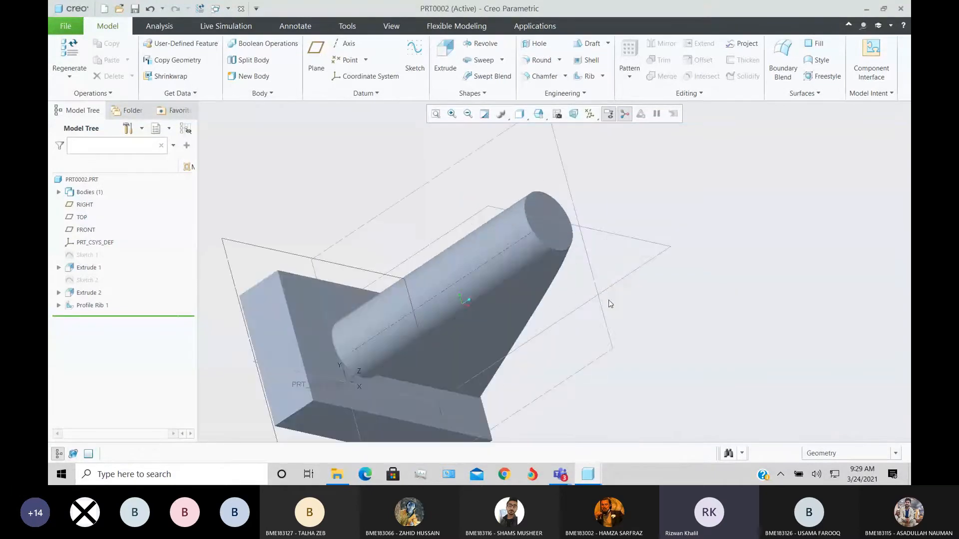
pyautogui.moveTo(608, 299); pyautogui.dragTo(573, 309, button='middle')
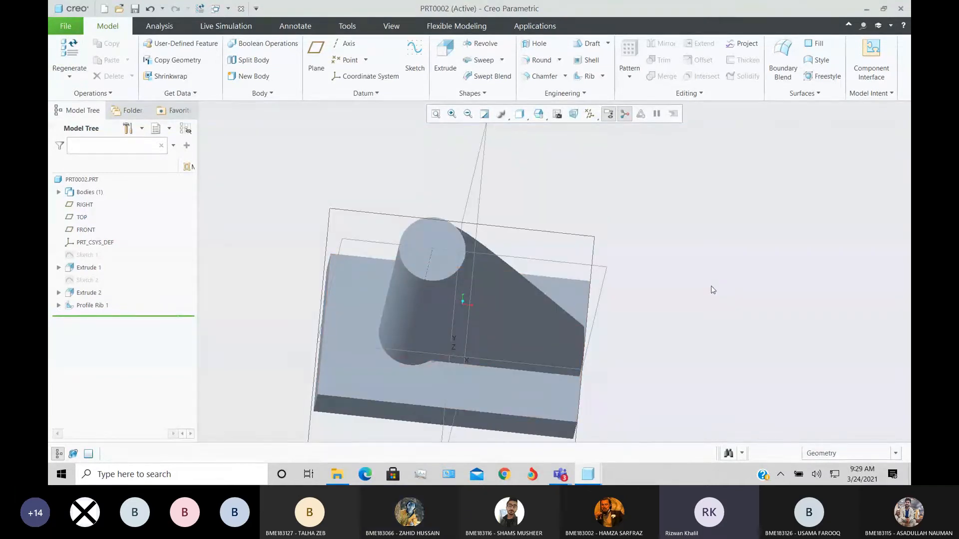
pyautogui.moveTo(713, 290); pyautogui.dragTo(603, 270, button='middle')
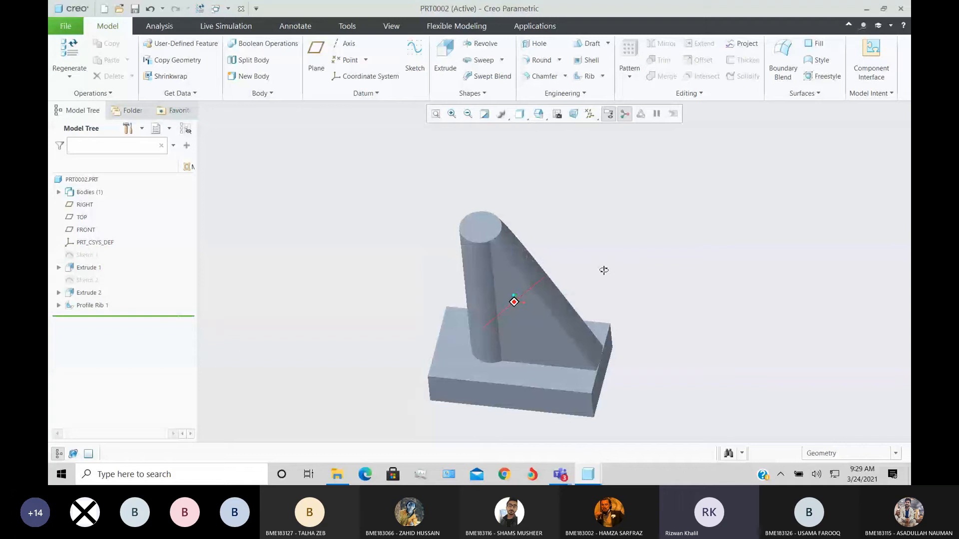
# Delete the profile rib from PRT0002, leaving only the block and cylinder.
pyautogui.click(90, 306)
pyautogui.rightClick(84, 306)
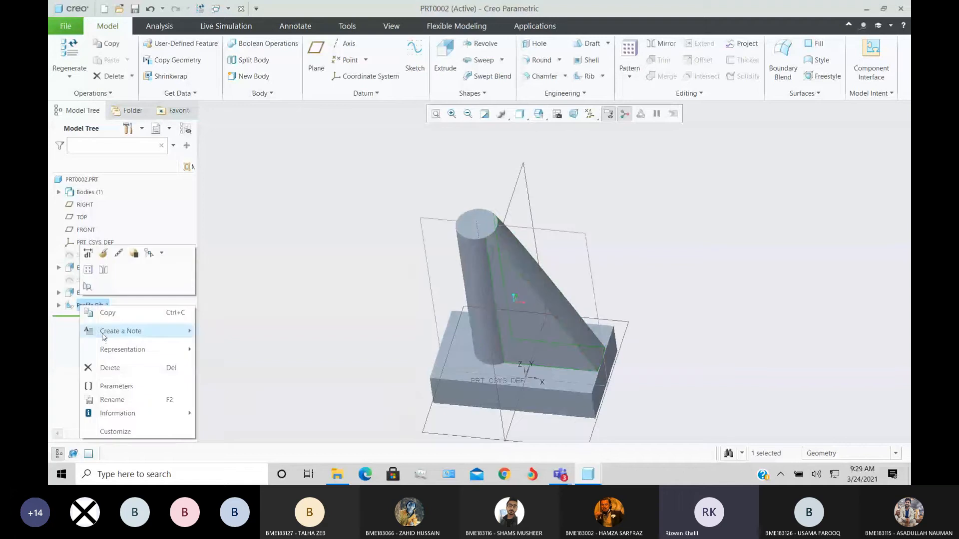
pyautogui.click(107, 367)
pyautogui.click(447, 251)
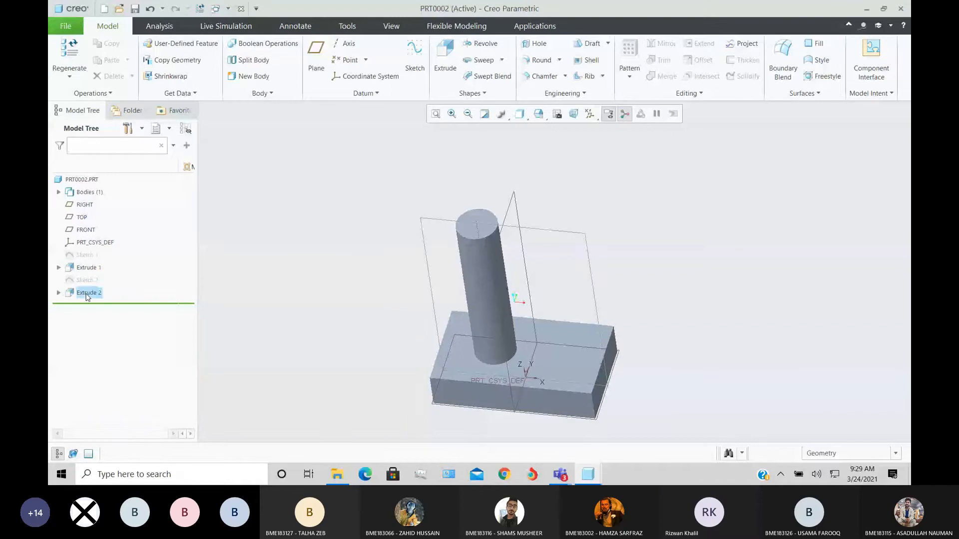
pyautogui.moveTo(295, 280)
pyautogui.mouseDown(button='middle')
pyautogui.moveTo(302, 256)
pyautogui.moveTo(298, 291)
pyautogui.moveTo(418, 323)
pyautogui.moveTo(445, 318)
pyautogui.moveTo(439, 299)
pyautogui.moveTo(546, 340)
pyautogui.moveTo(538, 354)
pyautogui.moveTo(521, 339)
pyautogui.mouseUp(button='middle')
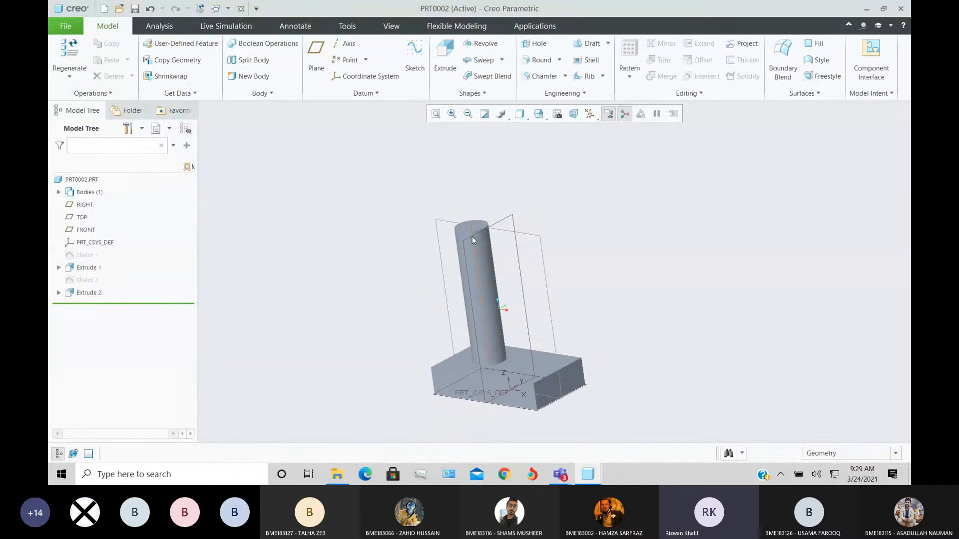
pyautogui.moveTo(472, 239); pyautogui.dragTo(378, 228, button='middle')
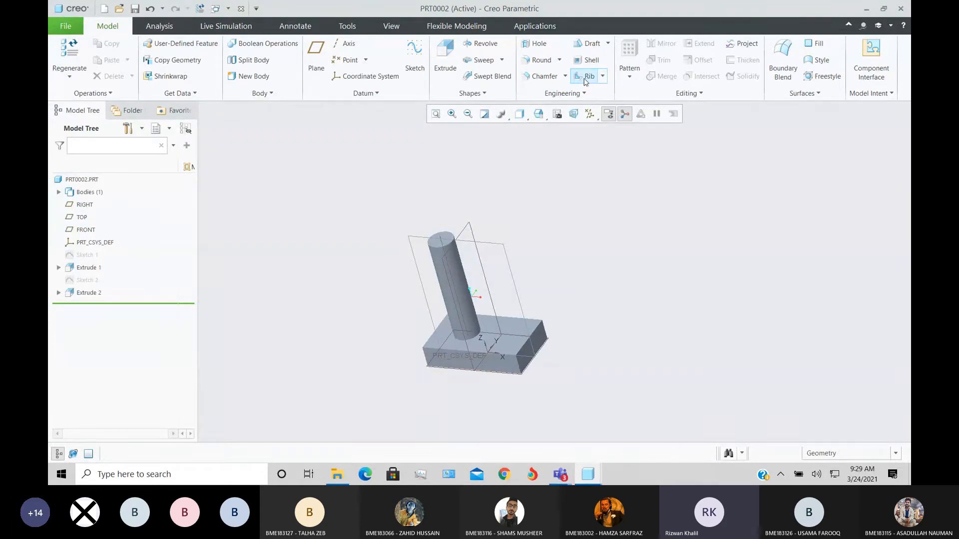
# Start a profile rib with an internal sketch on the TOP datum plane, referenced to RIGHT, and view the sketch flat.
pyautogui.click(603, 76)
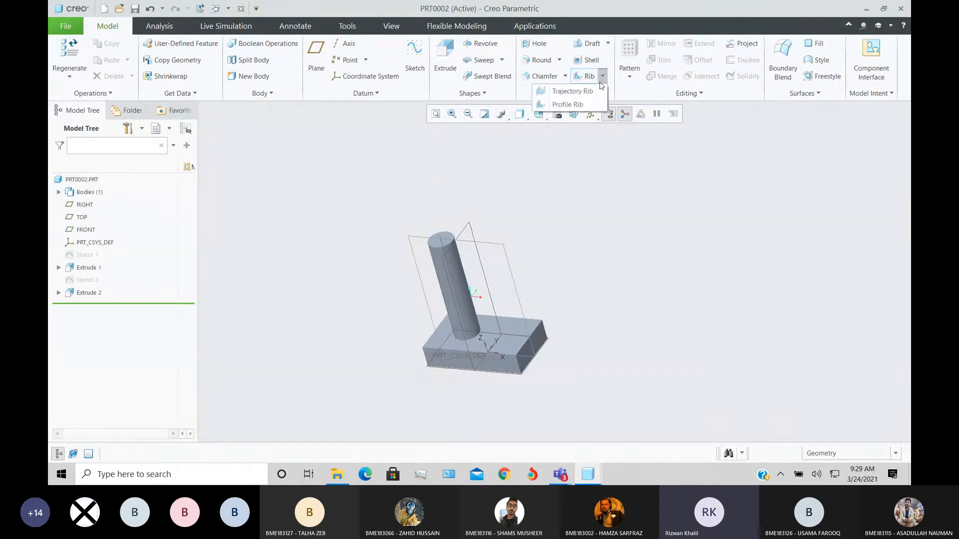
pyautogui.click(590, 108)
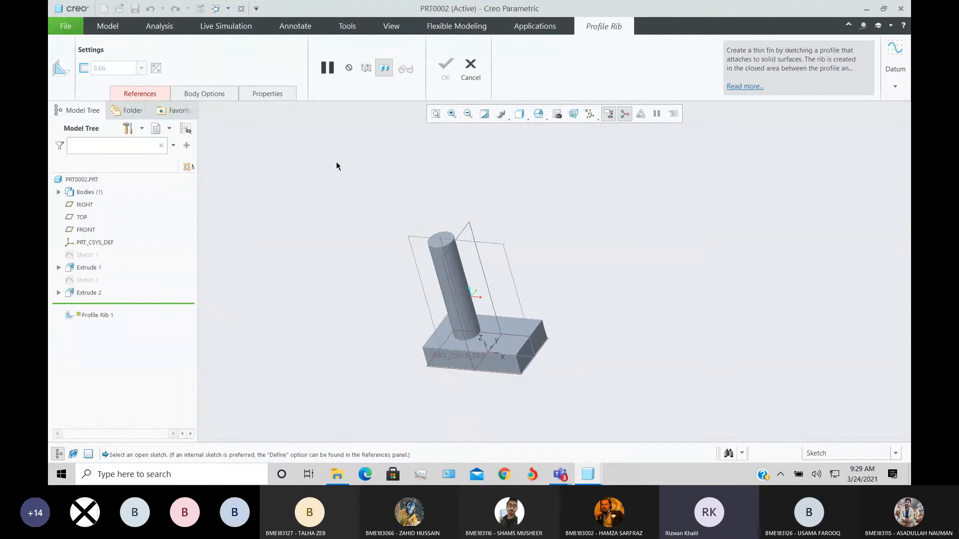
pyautogui.click(147, 94)
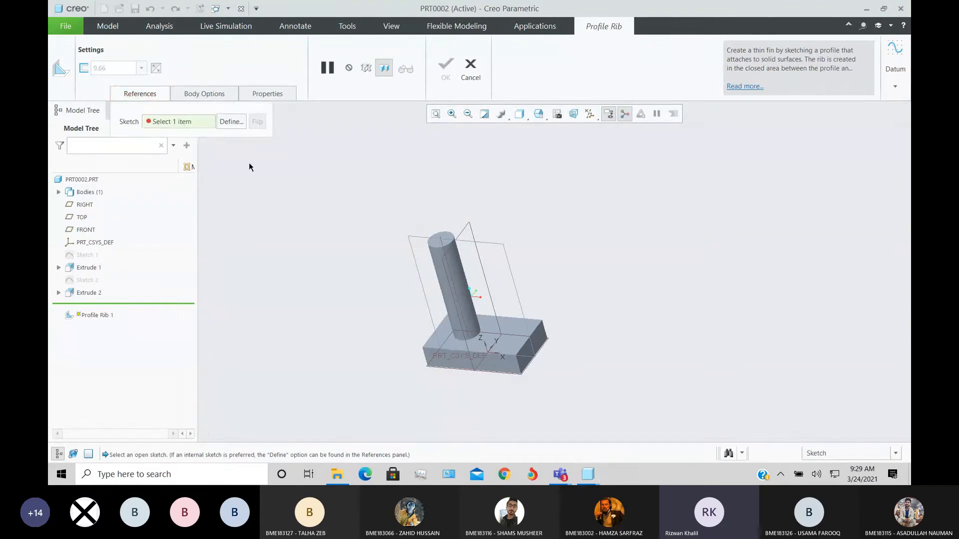
pyautogui.click(232, 122)
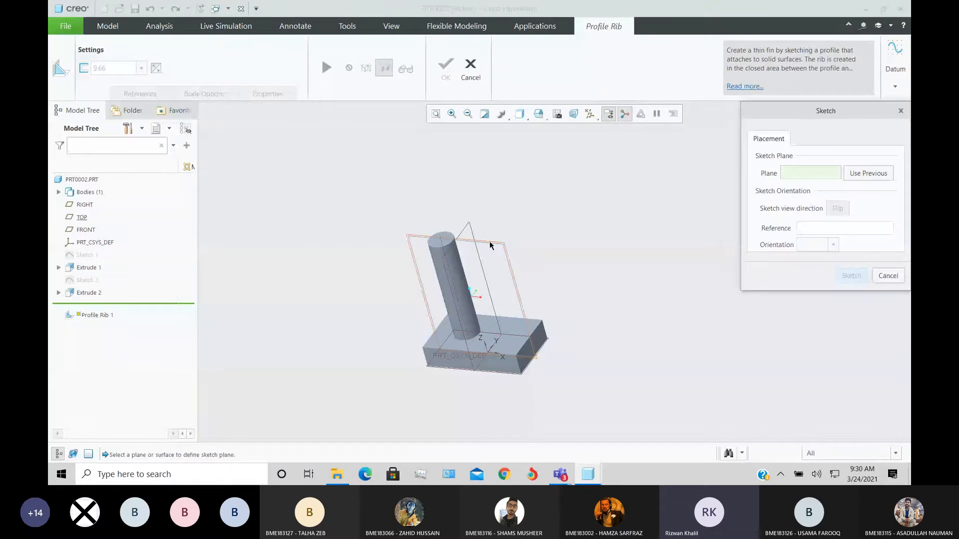
pyautogui.click(490, 245)
pyautogui.click(851, 276)
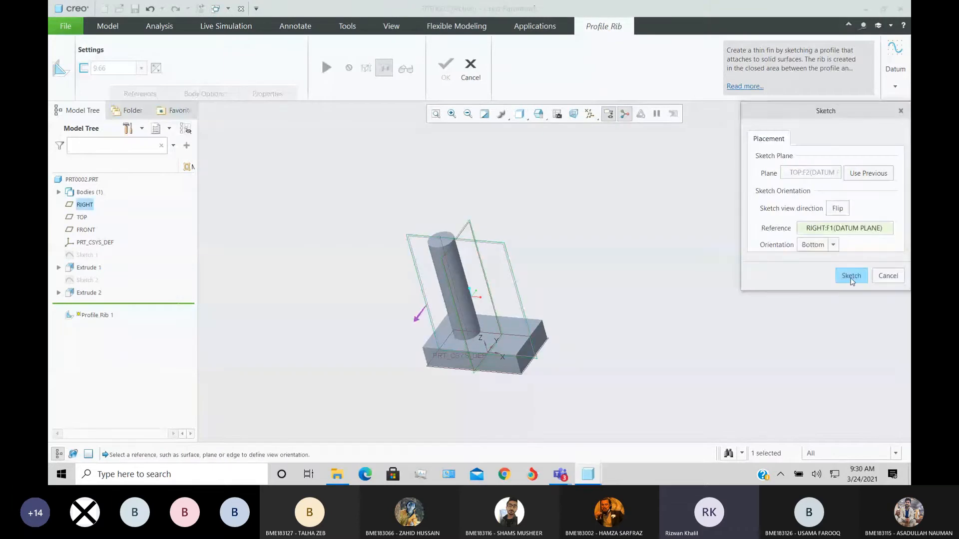
pyautogui.click(59, 79)
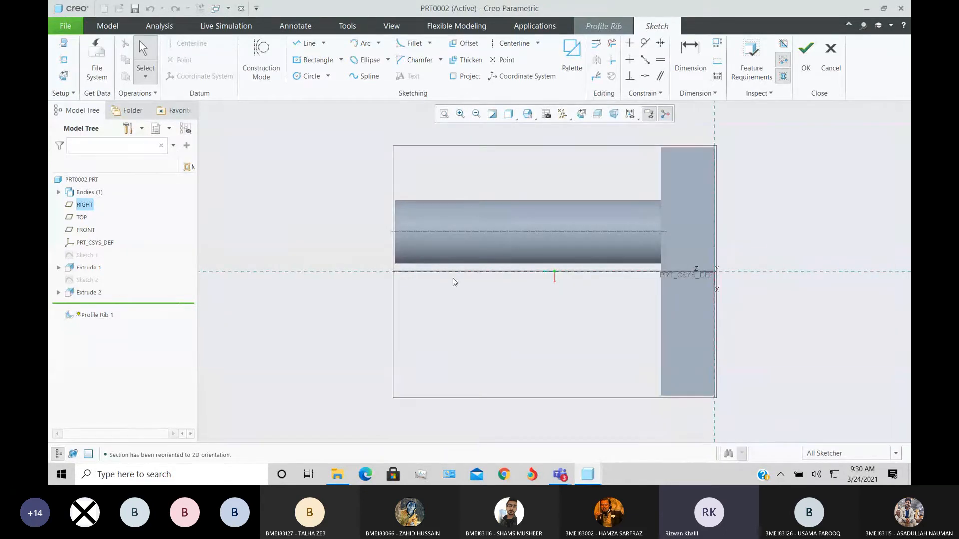
# Add the cylinder's end face and lower silhouette and the block's top and end faces as sketch references.
pyautogui.click(65, 61)
pyautogui.click(397, 242)
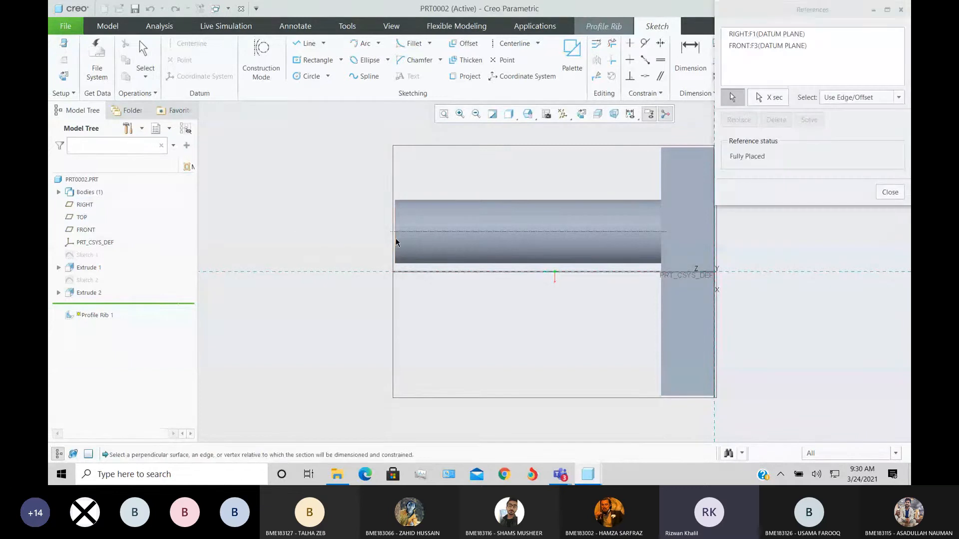
pyautogui.click(419, 264)
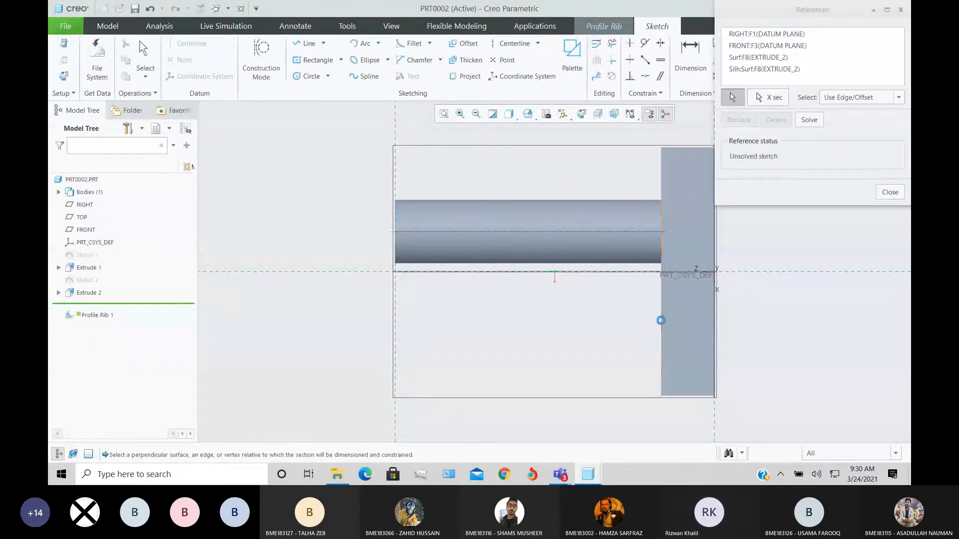
pyautogui.click(663, 321)
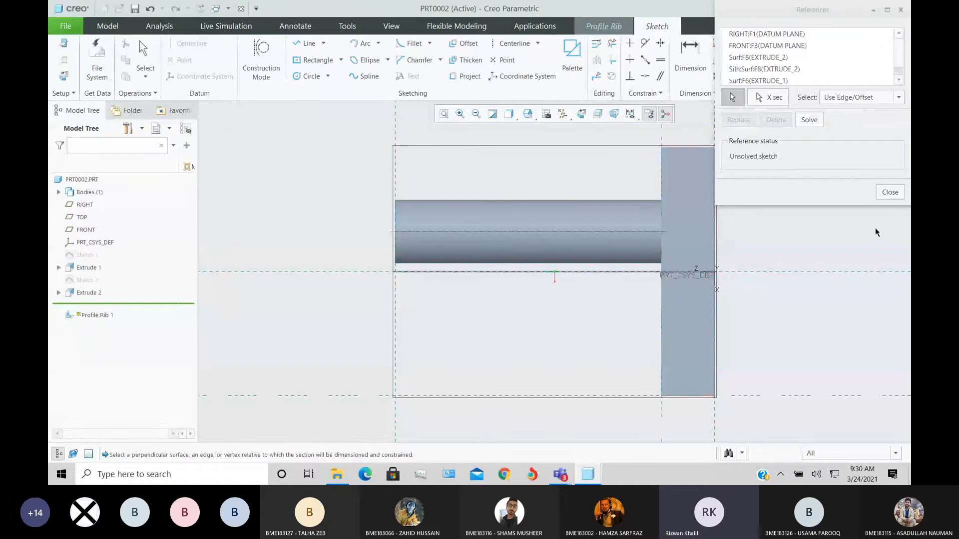
pyautogui.click(901, 194)
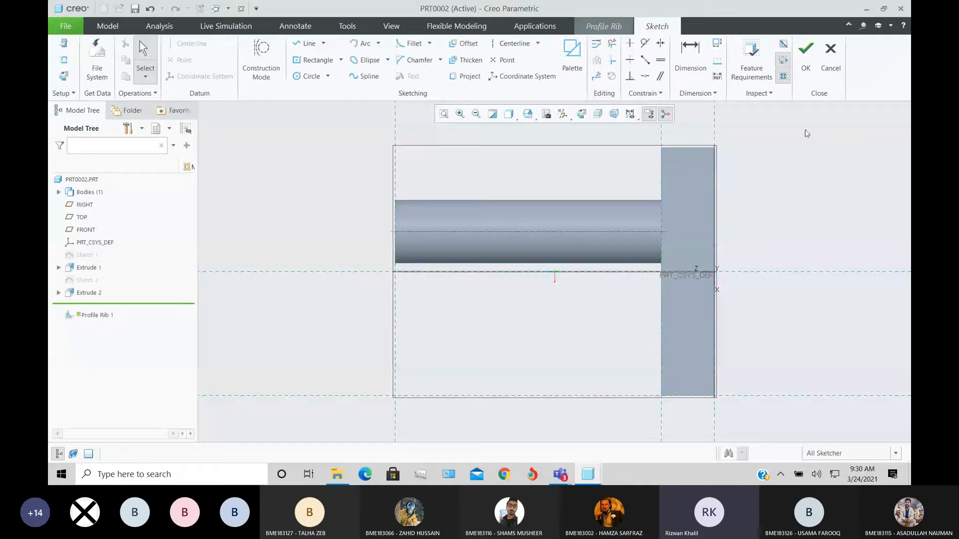
# Sketch a sloping line from the block's outer top corner to the cylinder's free-end corner and finish the rib section.
pyautogui.click(323, 44)
pyautogui.click(309, 45)
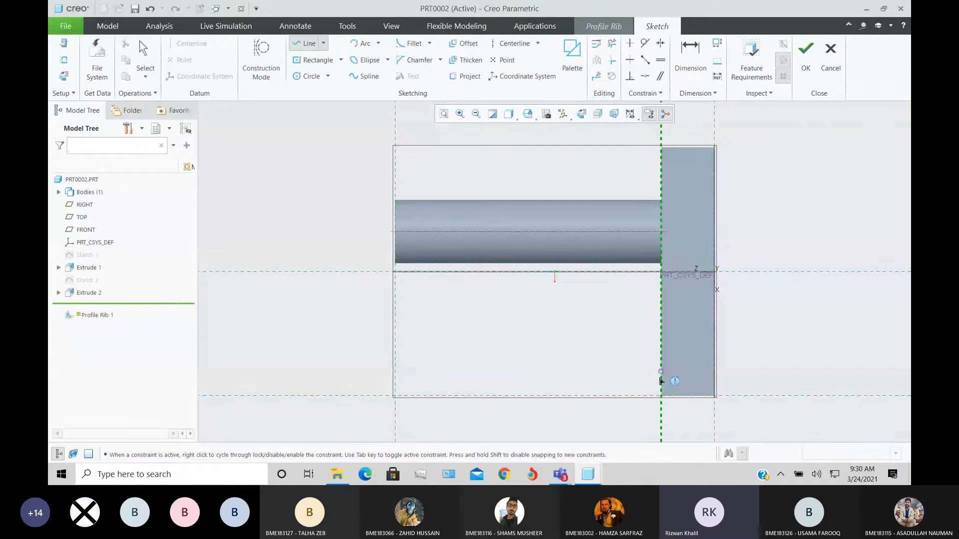
pyautogui.click(661, 396)
pyautogui.click(395, 263)
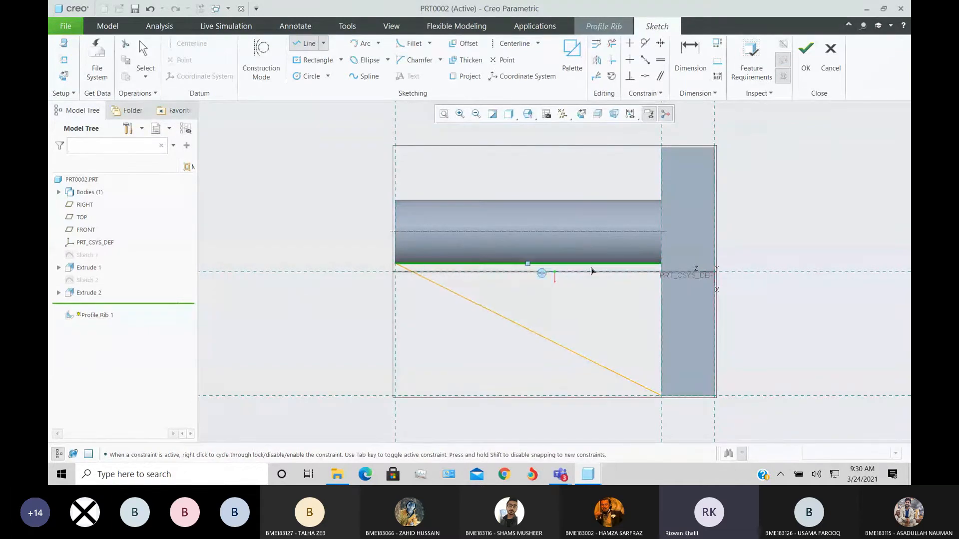
pyautogui.middleClick(839, 302)
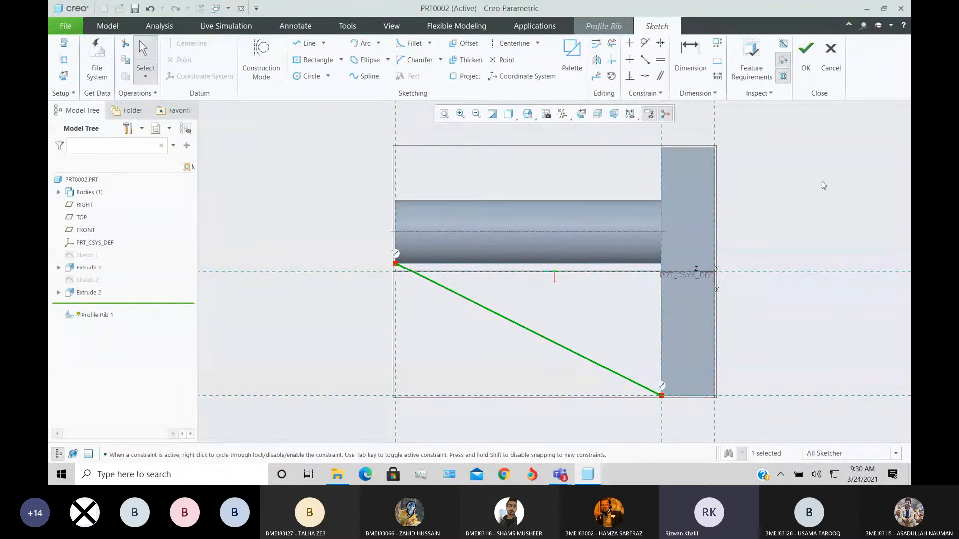
pyautogui.click(806, 57)
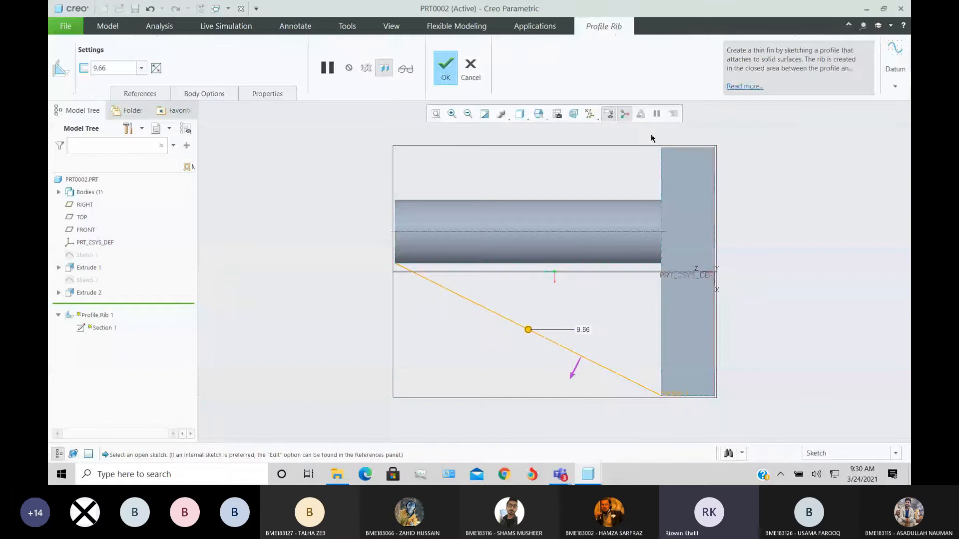
# Try a rib thickness of 30.00, inspect the rib preview, and discard the profile rib.
pyautogui.moveTo(657, 134); pyautogui.dragTo(603, 228, button='middle')
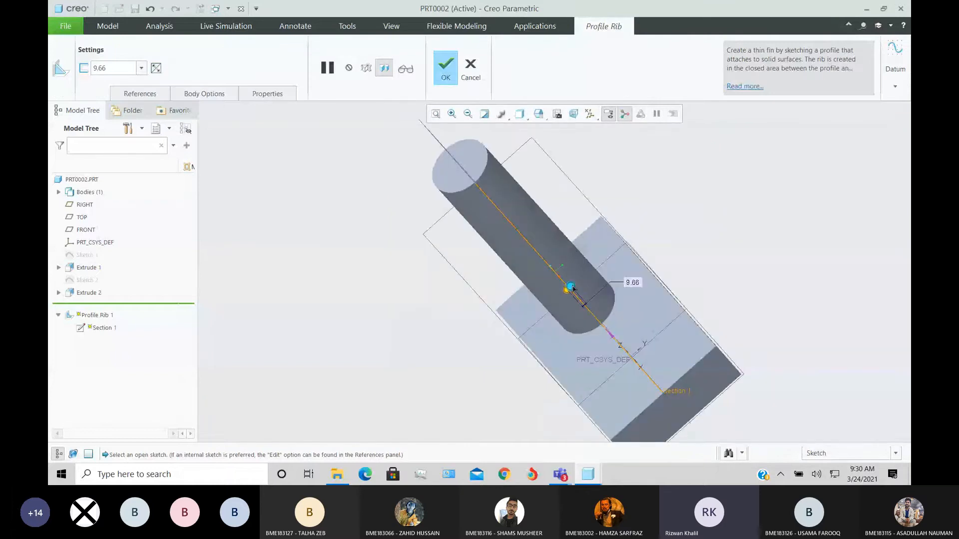
pyautogui.moveTo(572, 289); pyautogui.dragTo(575, 283)
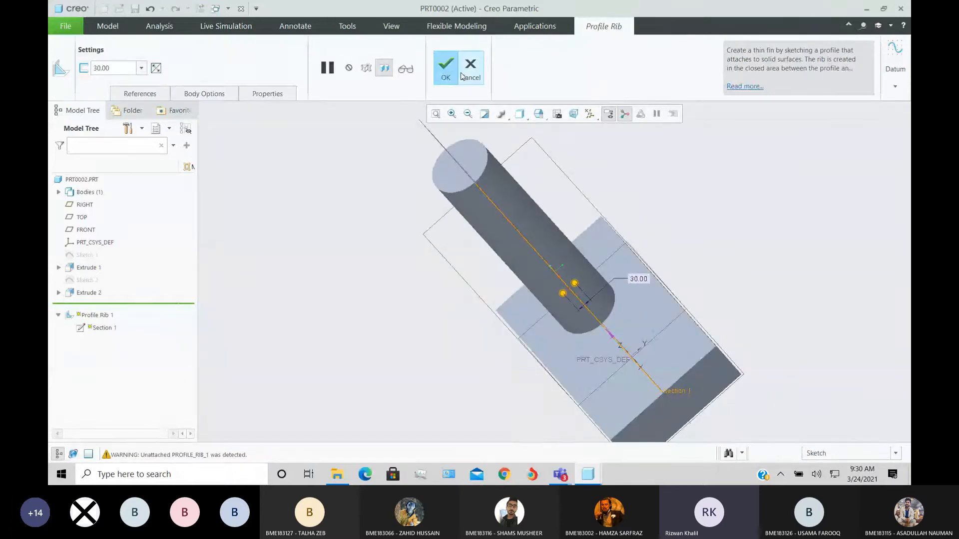
pyautogui.moveTo(460, 195); pyautogui.dragTo(506, 164, button='middle')
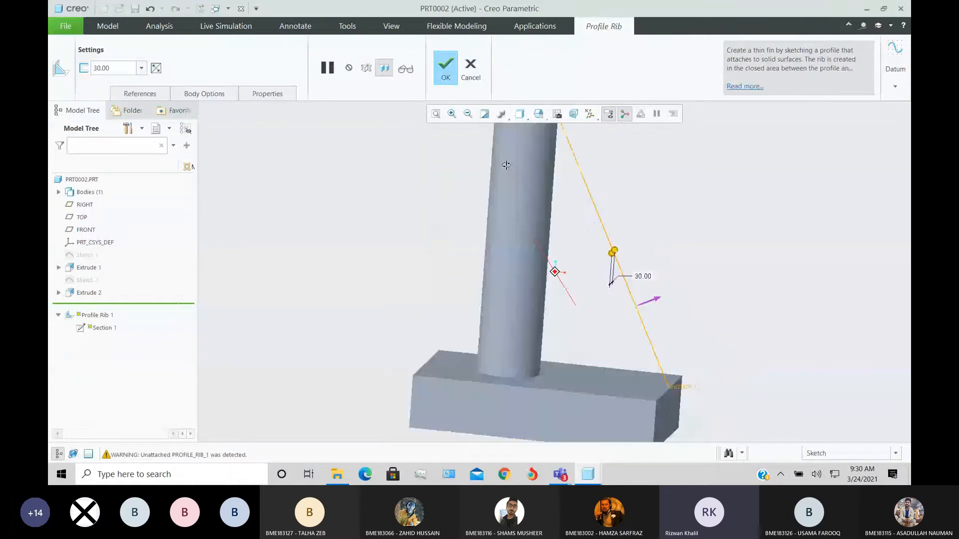
pyautogui.click(470, 65)
pyautogui.click(482, 257)
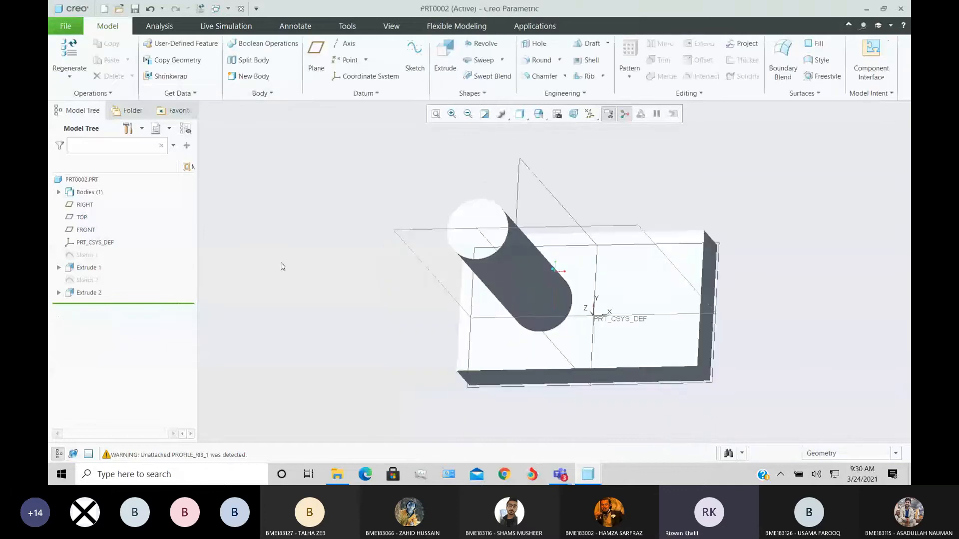
# Start a new profile rib with its section sketch on the TOP datum plane and view the sketch flat.
pyautogui.moveTo(280, 265); pyautogui.dragTo(285, 222, button='middle')
pyautogui.click(88, 293)
pyautogui.moveTo(255, 298)
pyautogui.mouseDown(button='middle')
pyautogui.moveTo(278, 297)
pyautogui.moveTo(282, 323)
pyautogui.moveTo(283, 285)
pyautogui.moveTo(287, 291)
pyautogui.moveTo(263, 285)
pyautogui.mouseUp(button='middle')
pyautogui.scroll(-4, 287, 292)
pyautogui.click(263, 285)
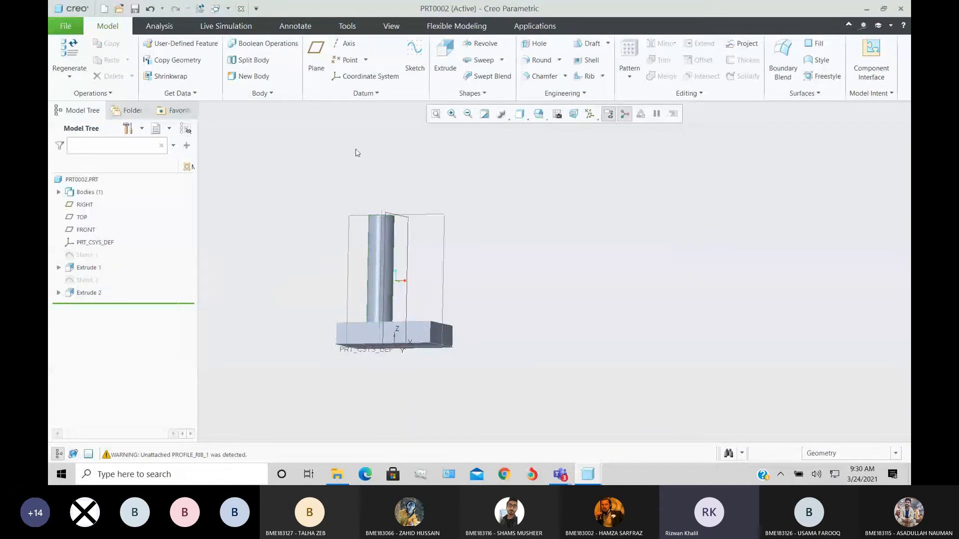
pyautogui.moveTo(362, 142); pyautogui.dragTo(310, 199, button='middle')
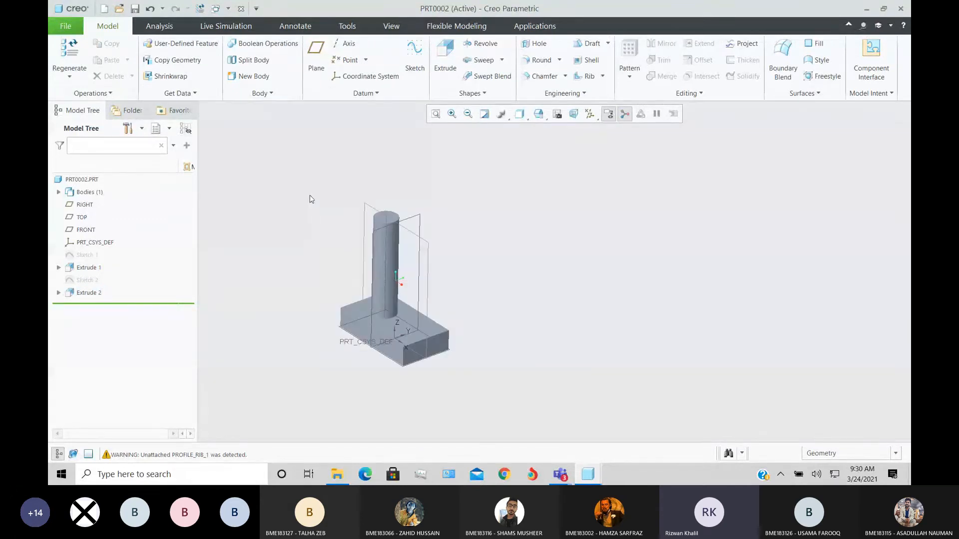
pyautogui.click(603, 77)
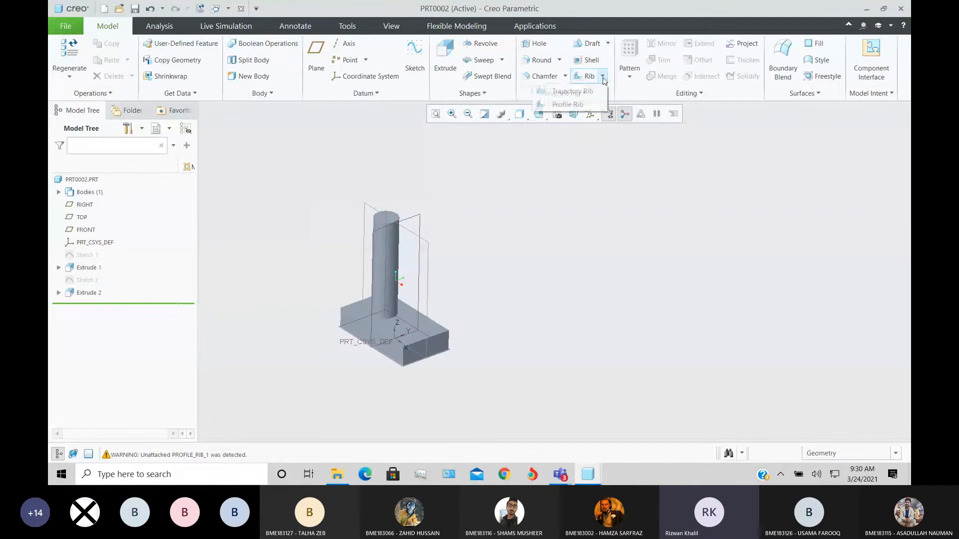
pyautogui.click(567, 104)
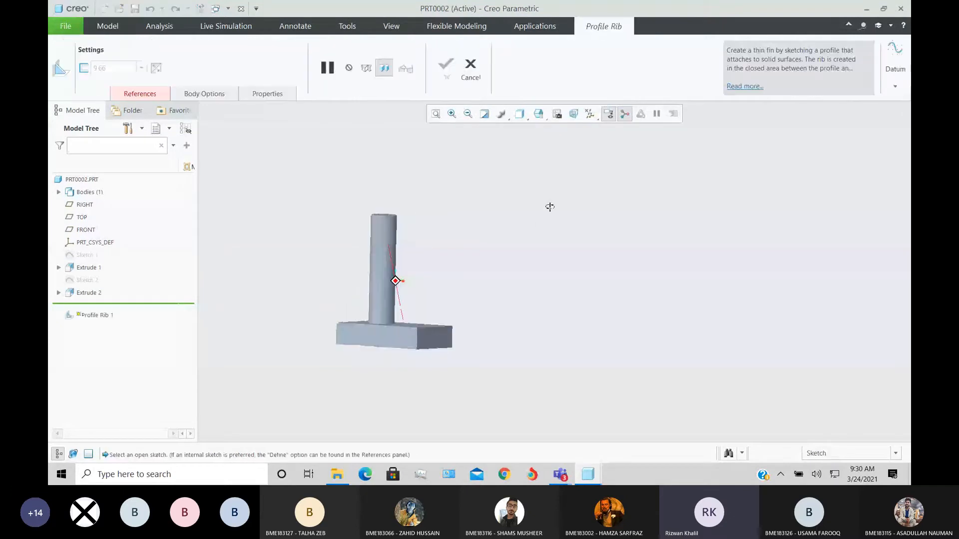
pyautogui.moveTo(550, 207); pyautogui.dragTo(537, 235, button='middle')
pyautogui.click(426, 229)
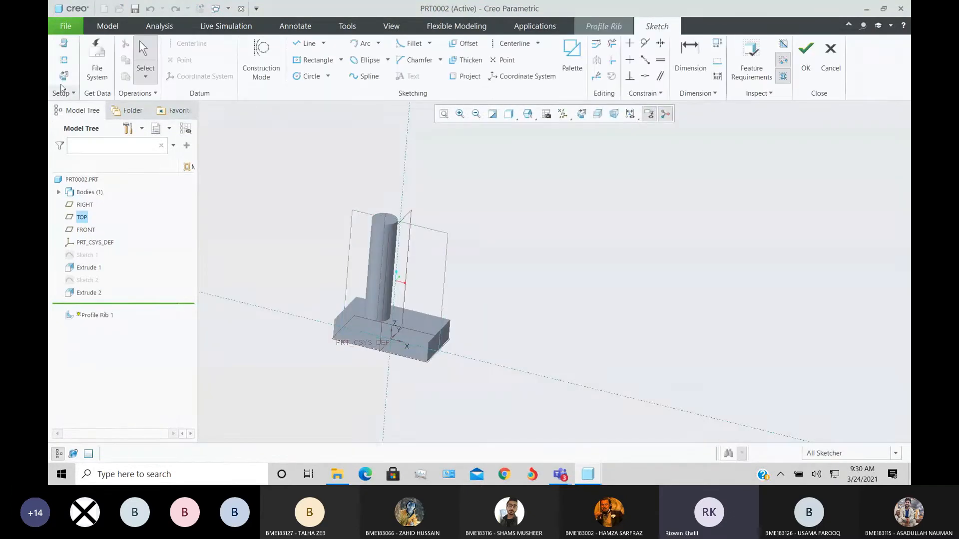
pyautogui.click(64, 77)
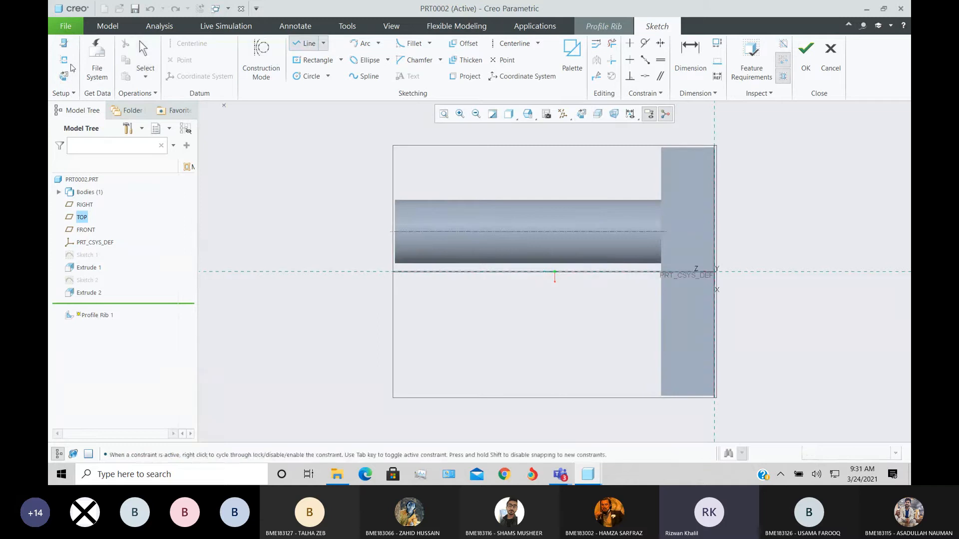
# Reference the new rib sketch to the cylinder's end face and lower silhouette and the block's top and end faces.
pyautogui.click(395, 259)
pyautogui.click(400, 264)
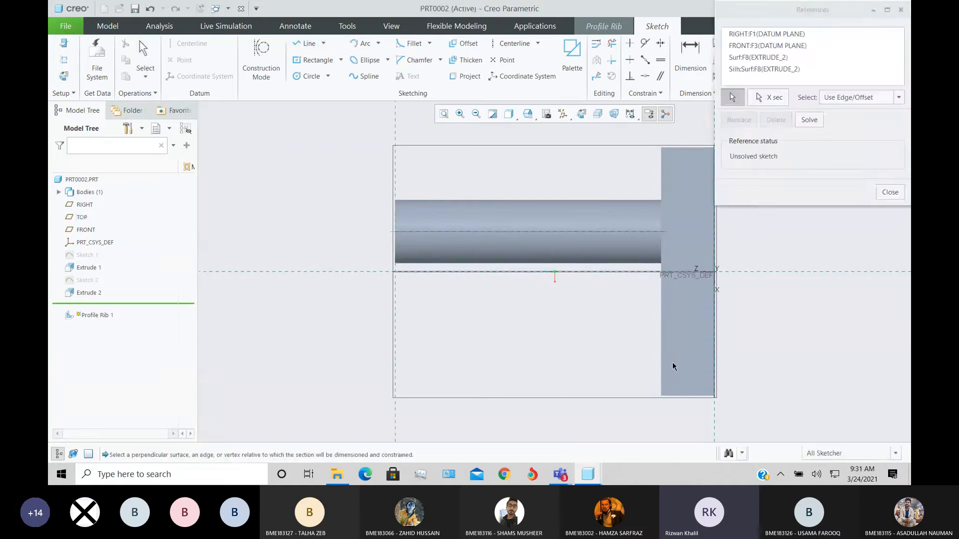
pyautogui.click(661, 356)
pyautogui.click(671, 396)
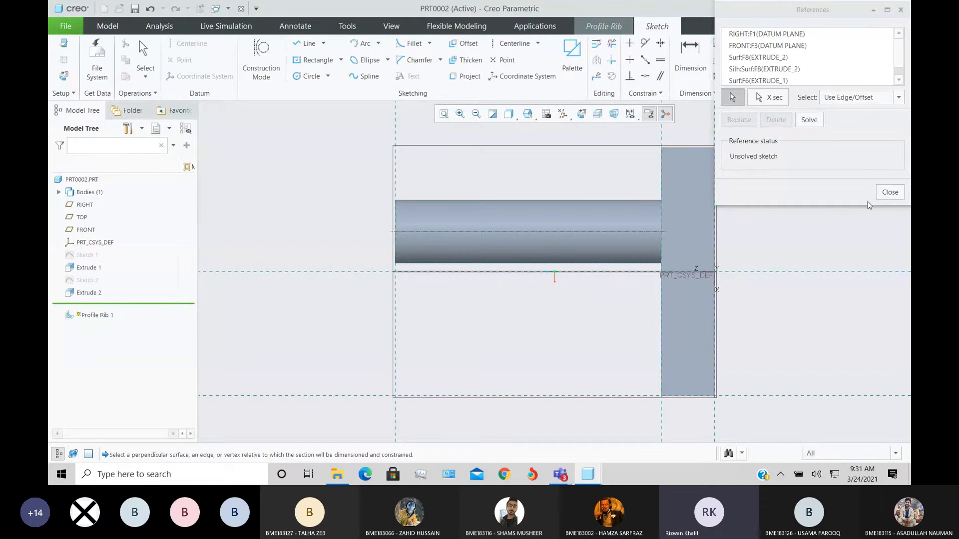
pyautogui.click(890, 192)
# Sketch a sloping line from the cylinder's lower free-end corner to the block's outer top corner and finish the rib section.
pyautogui.click(306, 44)
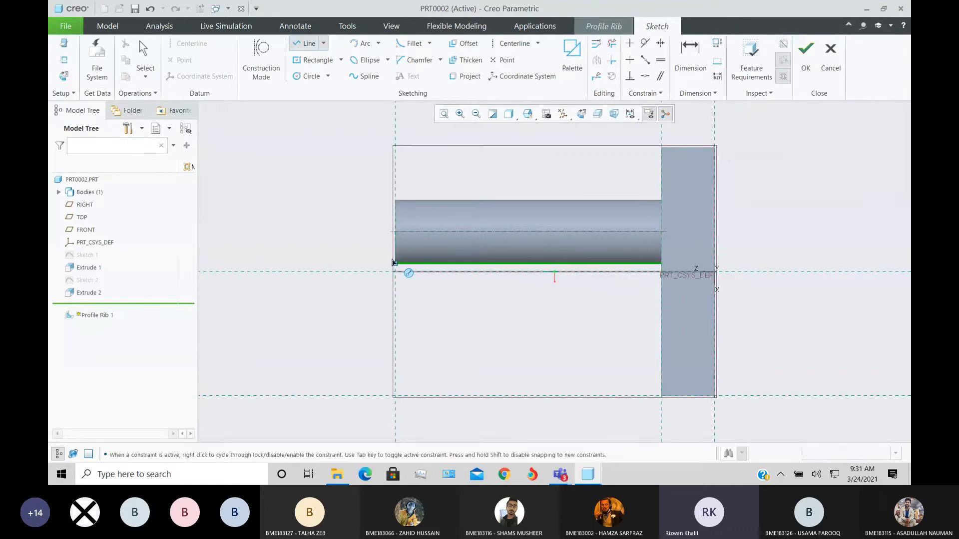
pyautogui.scroll(-4, 399, 262)
pyautogui.click(398, 261)
pyautogui.scroll(5, 398, 261)
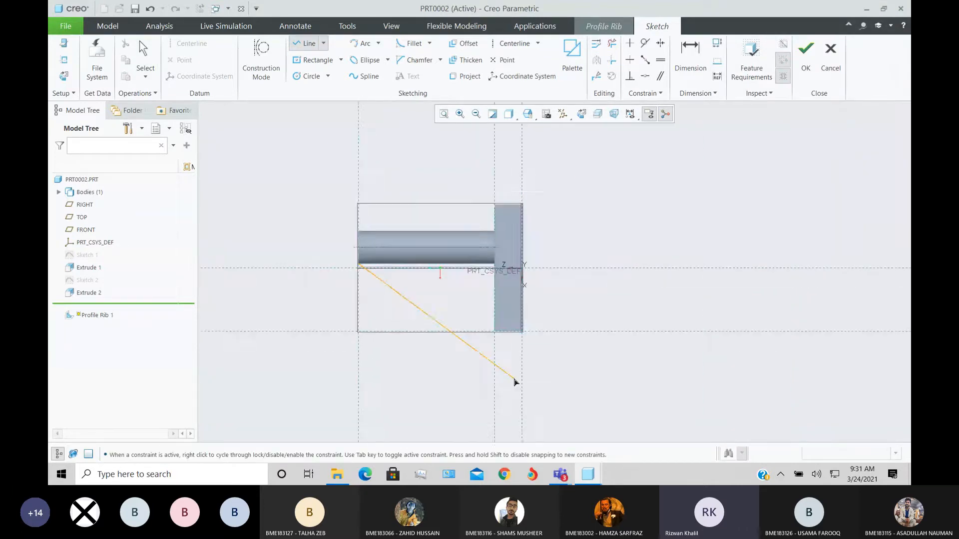
pyautogui.click(453, 246)
pyautogui.middleClick(472, 324)
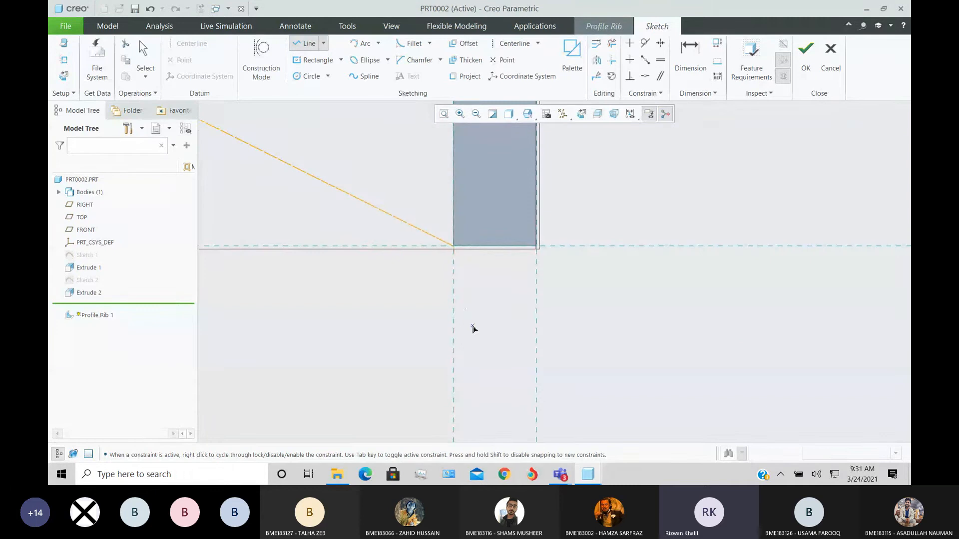
pyautogui.middleClick(474, 329)
pyautogui.click(819, 64)
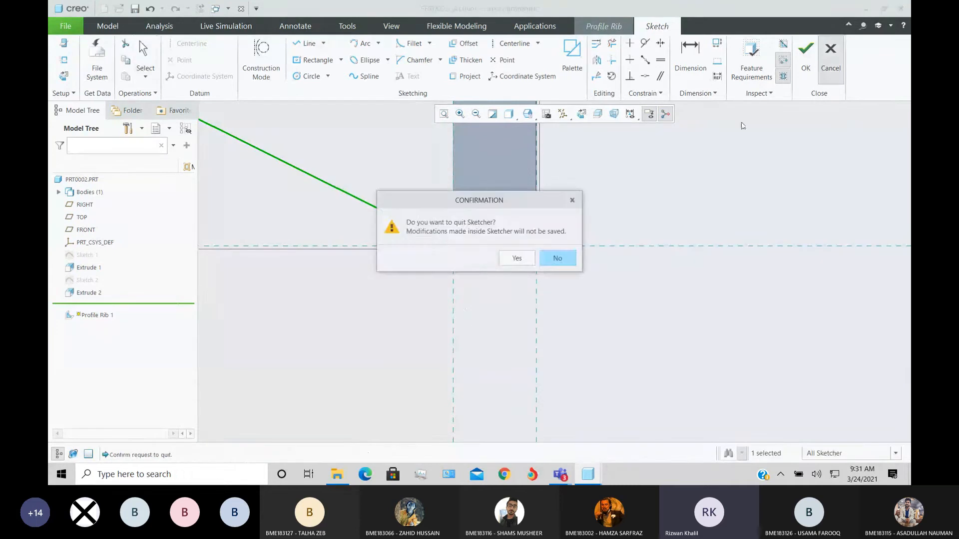
pyautogui.click(545, 263)
pyautogui.click(805, 55)
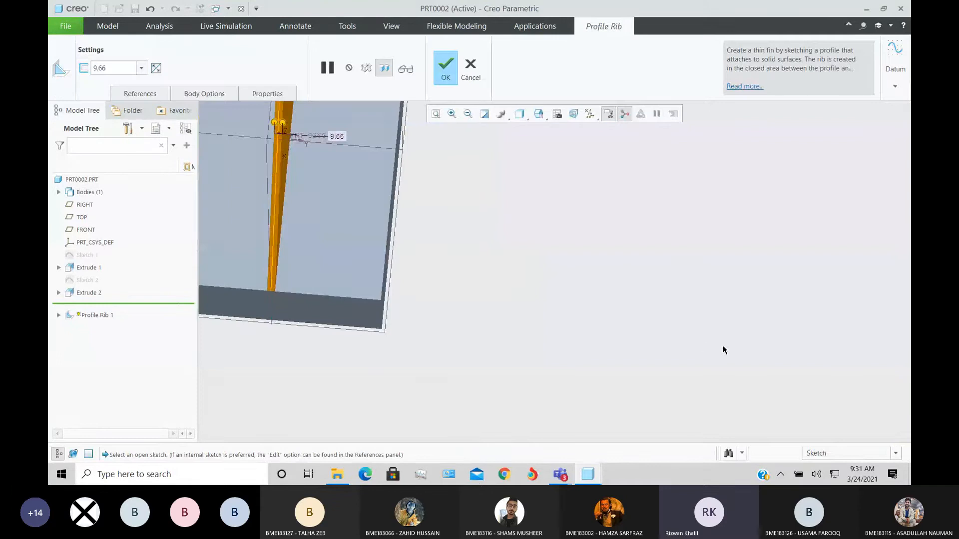
# Widen the profile rib preview to a thickness of 104.22 and inspect where it meets the cylinder's free end.
pyautogui.moveTo(724, 347)
pyautogui.mouseDown(button='middle')
pyautogui.moveTo(688, 392)
pyautogui.moveTo(659, 303)
pyautogui.moveTo(745, 301)
pyautogui.mouseUp(button='middle')
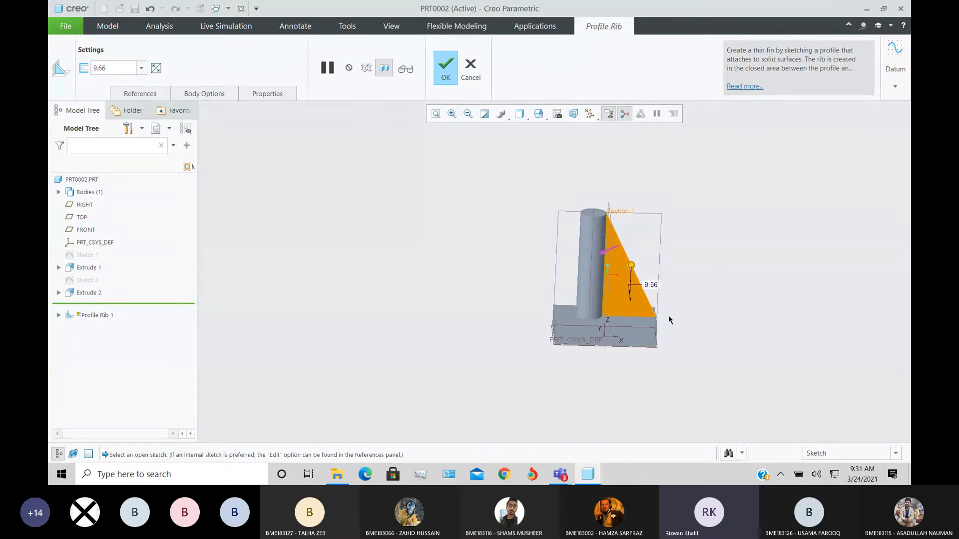
pyautogui.moveTo(668, 316); pyautogui.dragTo(693, 313, button='middle')
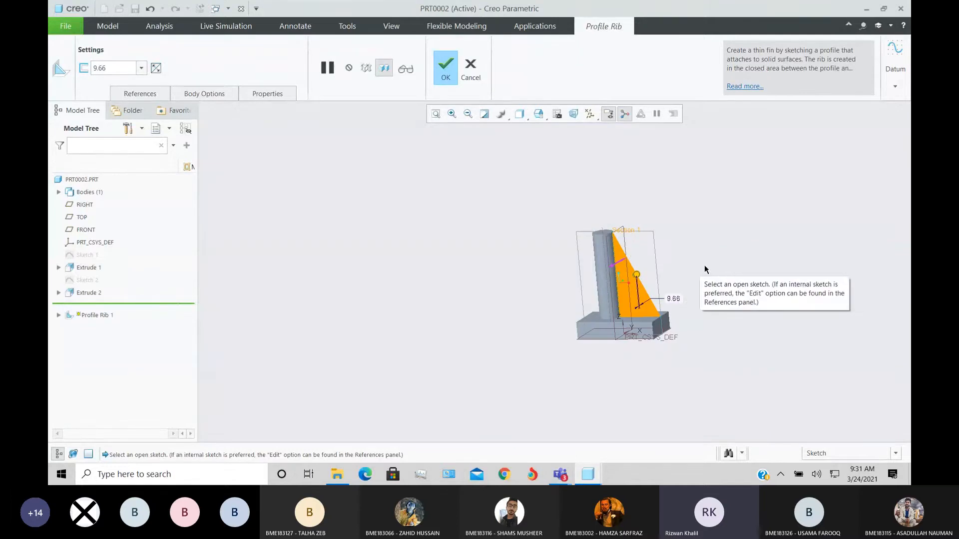
pyautogui.scroll(-4, 694, 279)
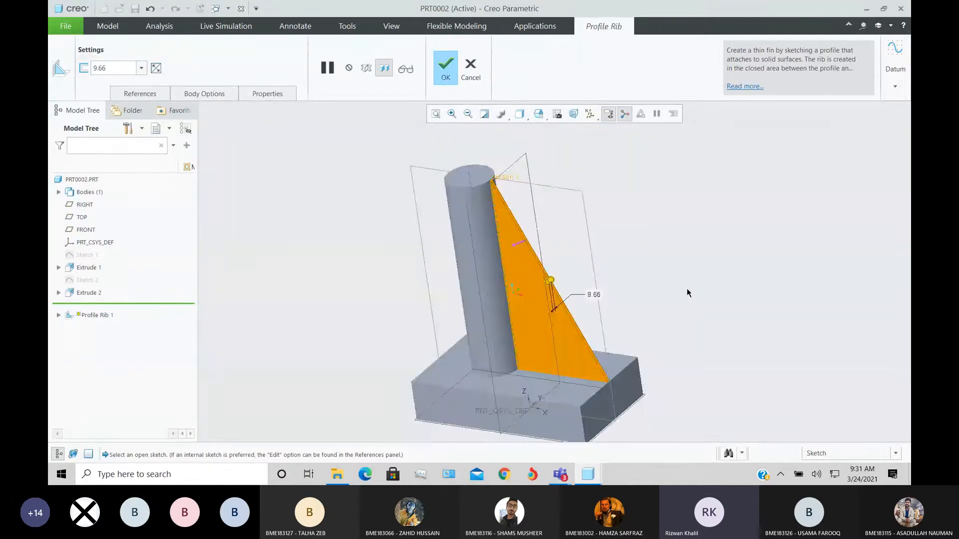
pyautogui.moveTo(687, 290); pyautogui.dragTo(676, 293, button='middle')
pyautogui.moveTo(541, 283); pyautogui.dragTo(551, 275)
pyautogui.scroll(-6, 480, 206)
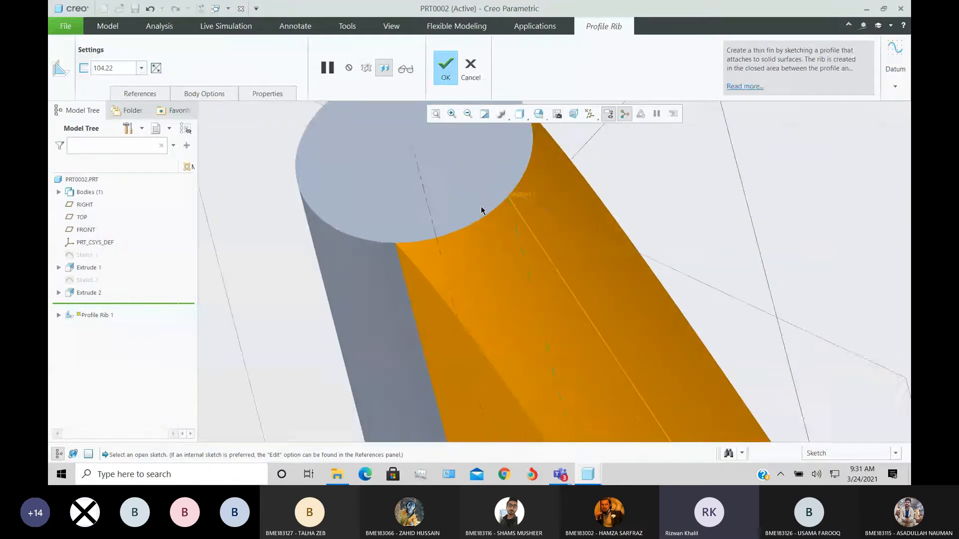
pyautogui.scroll(5, 551, 310)
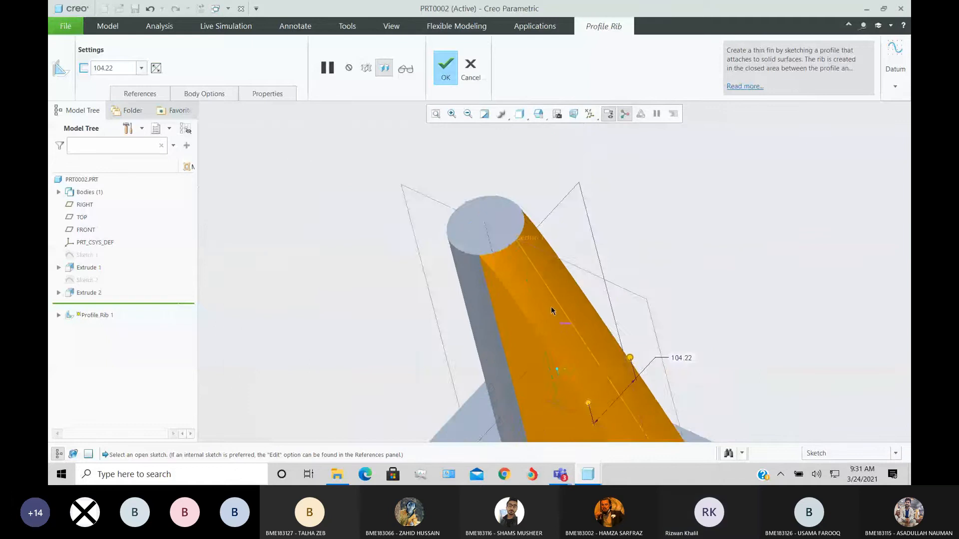
pyautogui.scroll(-1, 554, 314)
# Reduce the profile rib's thickness to 73.16 and create the rib.
pyautogui.moveTo(674, 386)
pyautogui.mouseDown()
pyautogui.moveTo(652, 408)
pyautogui.moveTo(663, 387)
pyautogui.mouseUp()
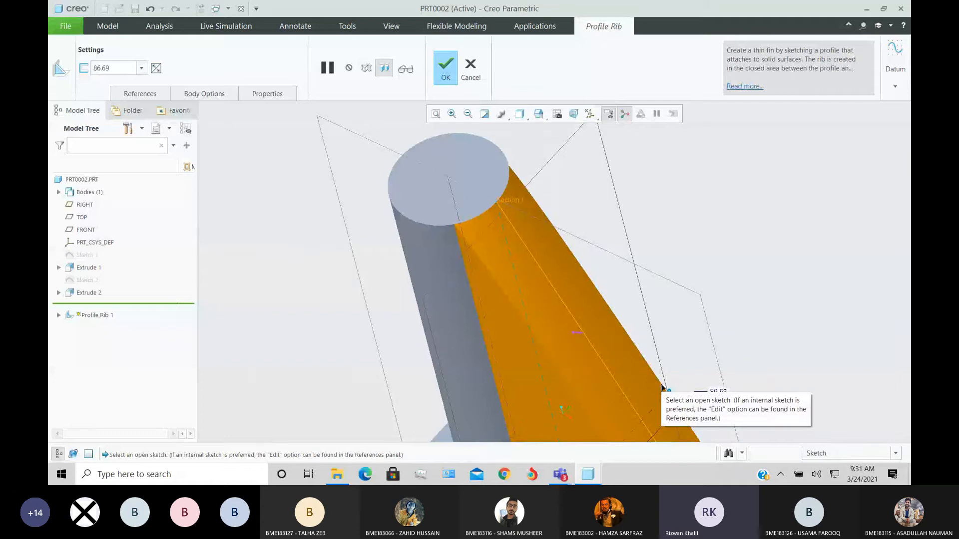
pyautogui.moveTo(662, 387); pyautogui.dragTo(662, 388)
pyautogui.moveTo(661, 388)
pyautogui.mouseDown()
pyautogui.moveTo(672, 385)
pyautogui.moveTo(575, 356)
pyautogui.moveTo(671, 373)
pyautogui.moveTo(650, 392)
pyautogui.moveTo(657, 382)
pyautogui.mouseUp()
pyautogui.scroll(3, 528, 322)
pyautogui.moveTo(524, 323); pyautogui.dragTo(542, 303, button='middle')
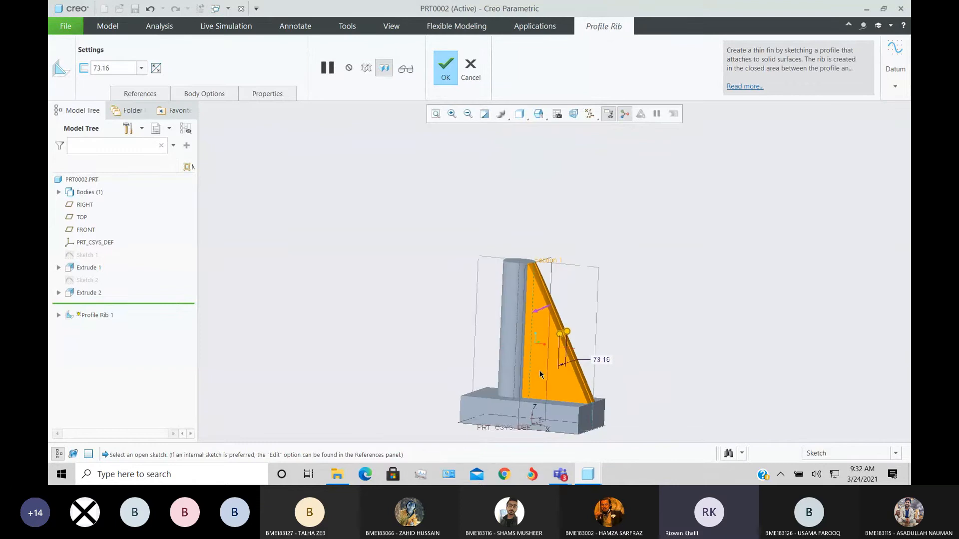
pyautogui.click(439, 84)
# Examine the finished rib between the cylinder and block from several angles and view the available rib types.
pyautogui.moveTo(413, 257); pyautogui.dragTo(385, 285, button='middle')
pyautogui.scroll(-3, 532, 307)
pyautogui.moveTo(532, 304); pyautogui.dragTo(538, 262, button='middle')
pyautogui.scroll(3, 539, 270)
pyautogui.moveTo(544, 300); pyautogui.dragTo(587, 306, button='middle')
pyautogui.click(602, 76)
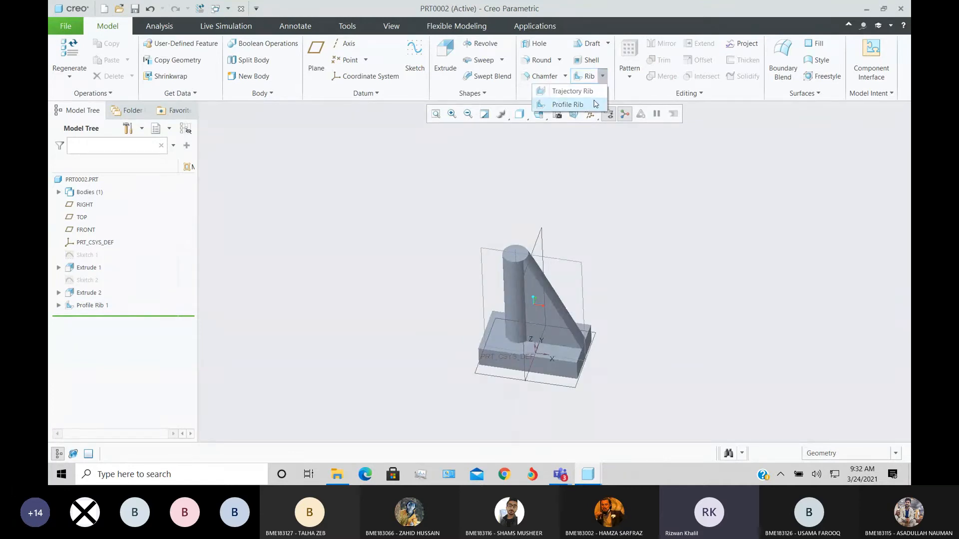
pyautogui.click(643, 282)
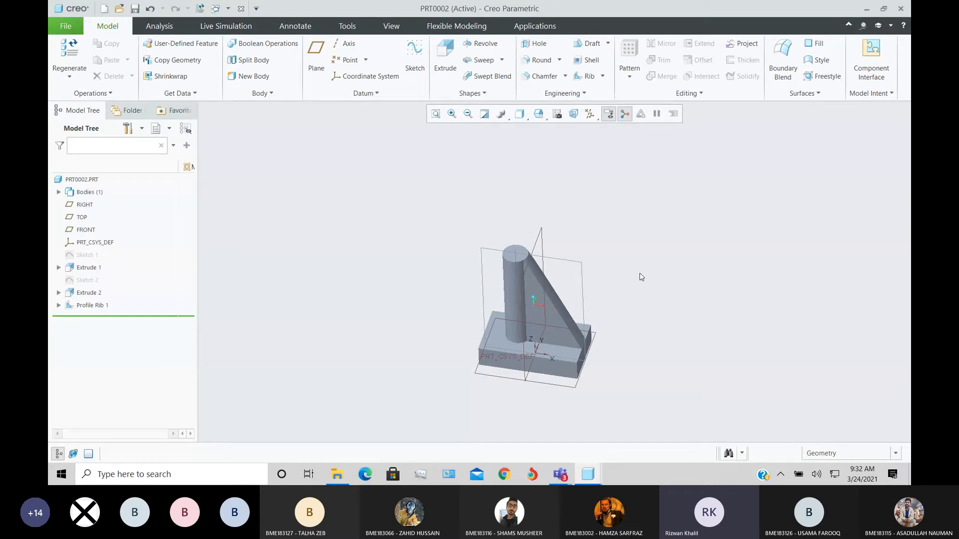
pyautogui.moveTo(641, 277); pyautogui.dragTo(600, 273, button='middle')
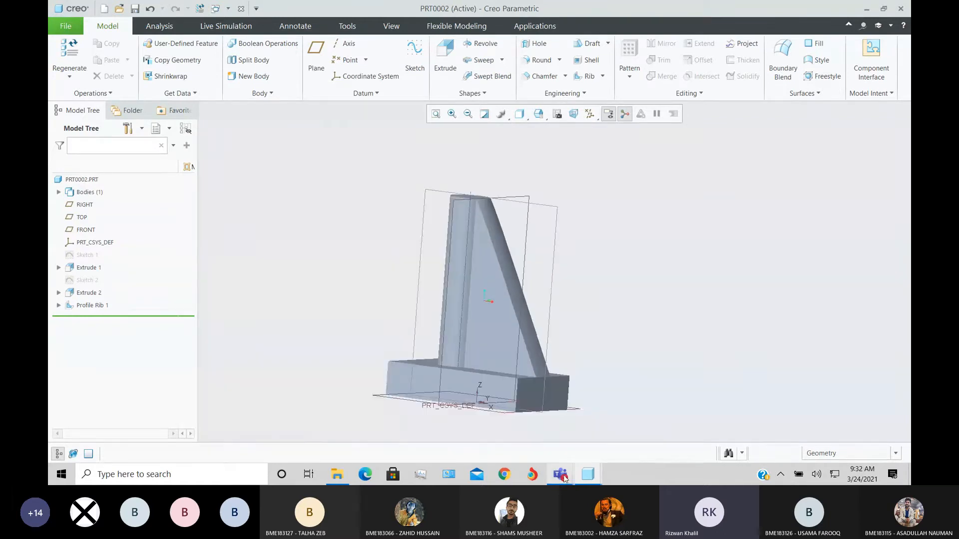
# Switch to the Microsoft Teams meeting and look through its participant list.
pyautogui.moveTo(560, 474)
pyautogui.click(626, 422)
pyautogui.scroll(5, 856, 341)
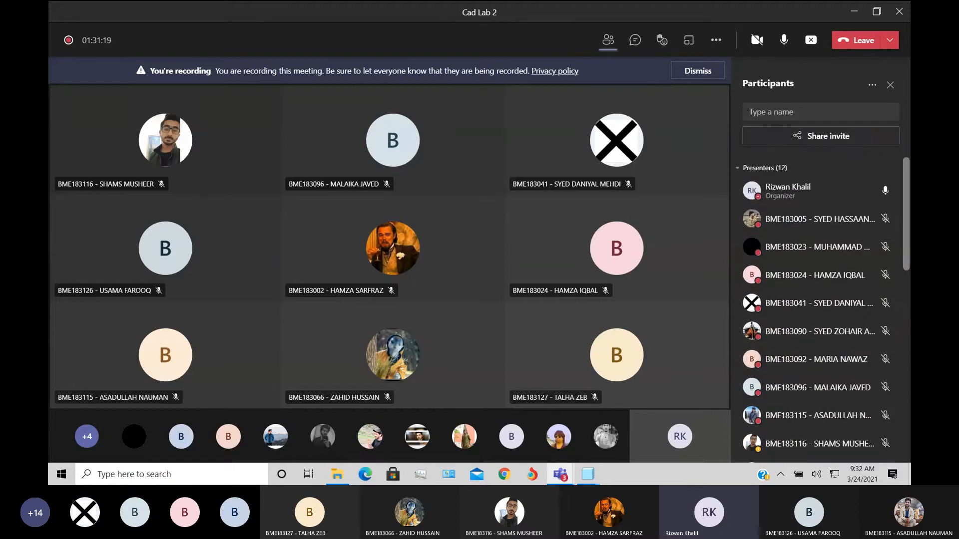
pyautogui.scroll(-3, 908, 300)
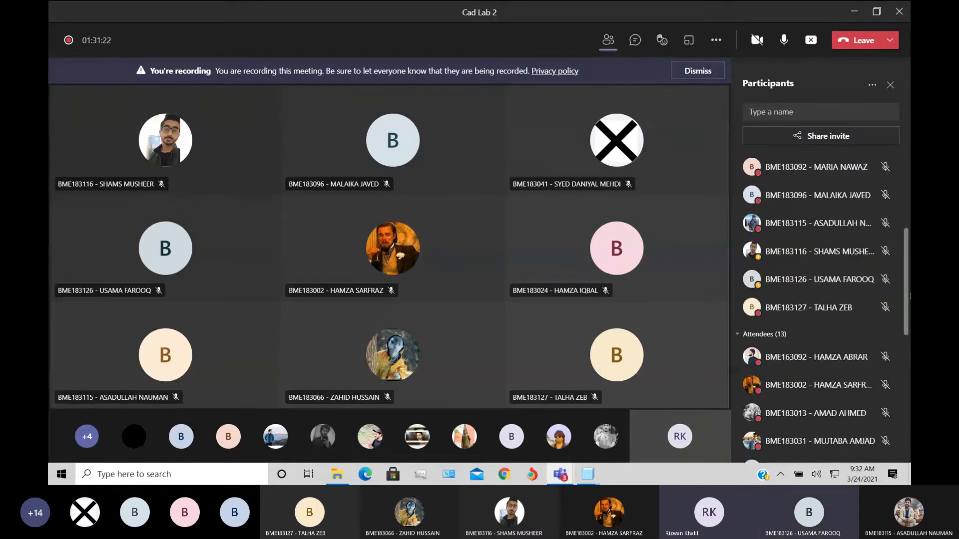
# Switch from the Teams meeting to part PRT0002 in Creo Parametric and examine the ribbed part from several angles.
pyautogui.scroll(4, 907, 282)
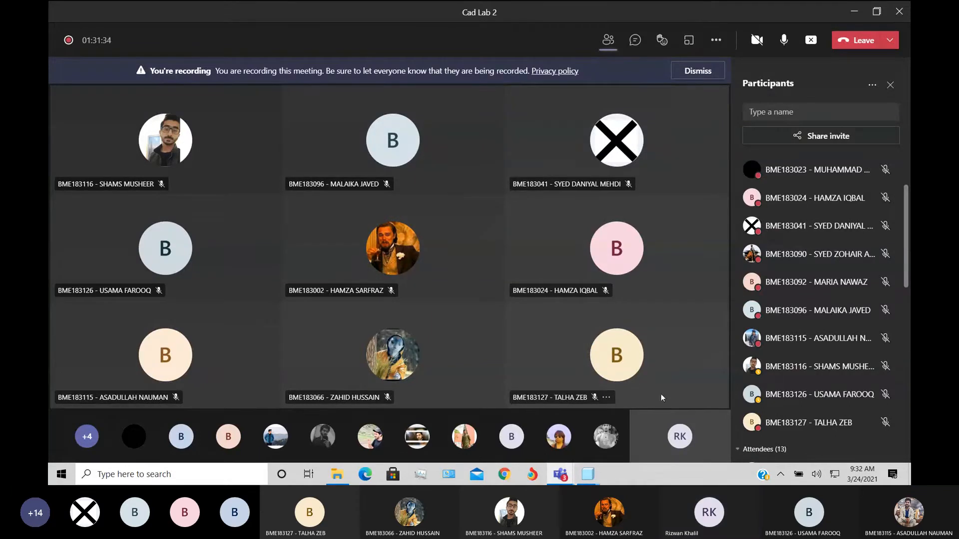
pyautogui.moveTo(588, 474)
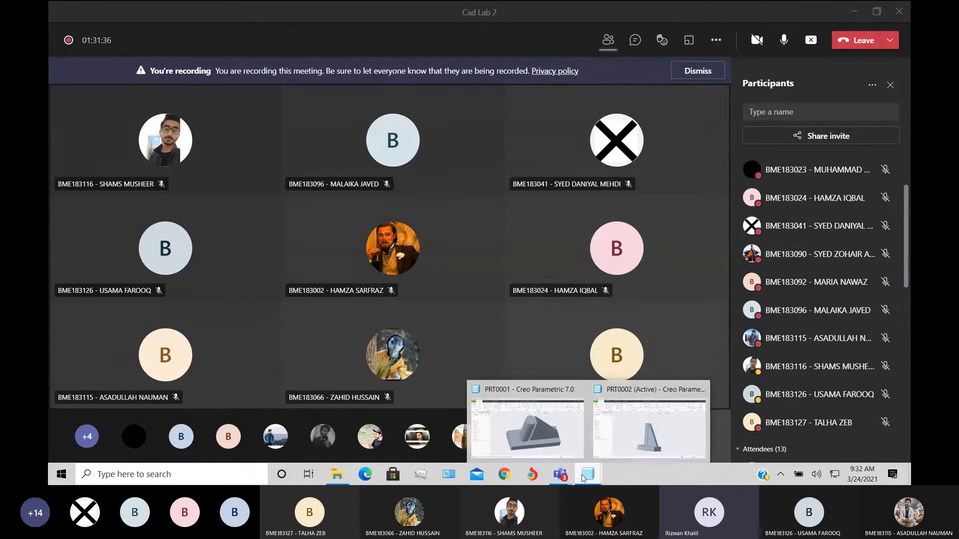
pyautogui.click(622, 439)
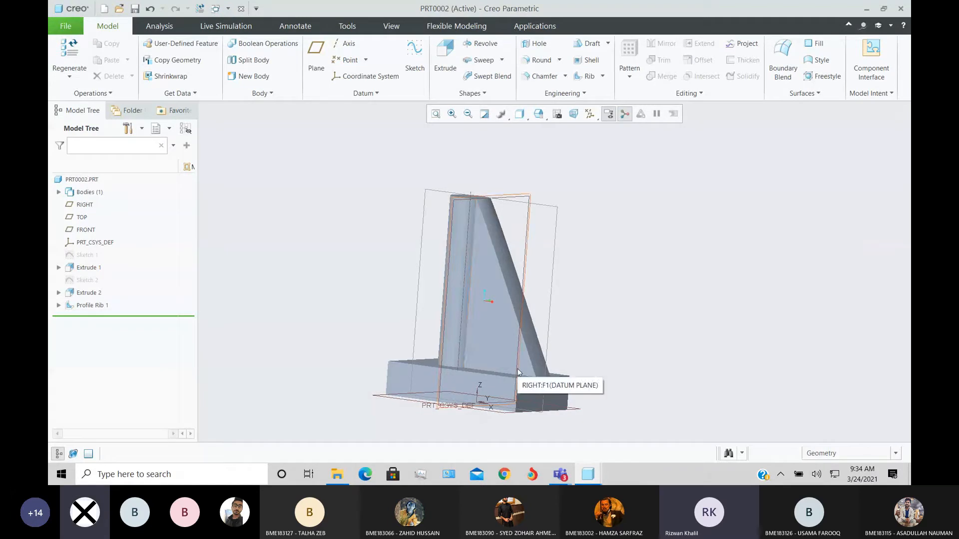
pyautogui.scroll(2, 670, 335)
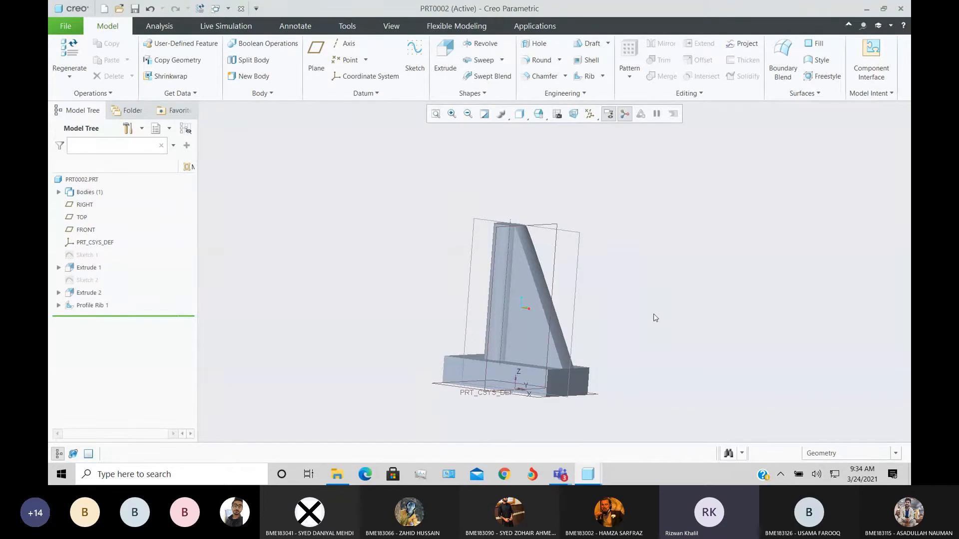
pyautogui.moveTo(655, 317)
pyautogui.mouseDown(button='middle')
pyautogui.moveTo(638, 321)
pyautogui.moveTo(650, 345)
pyautogui.moveTo(615, 313)
pyautogui.moveTo(637, 317)
pyautogui.mouseUp(button='middle')
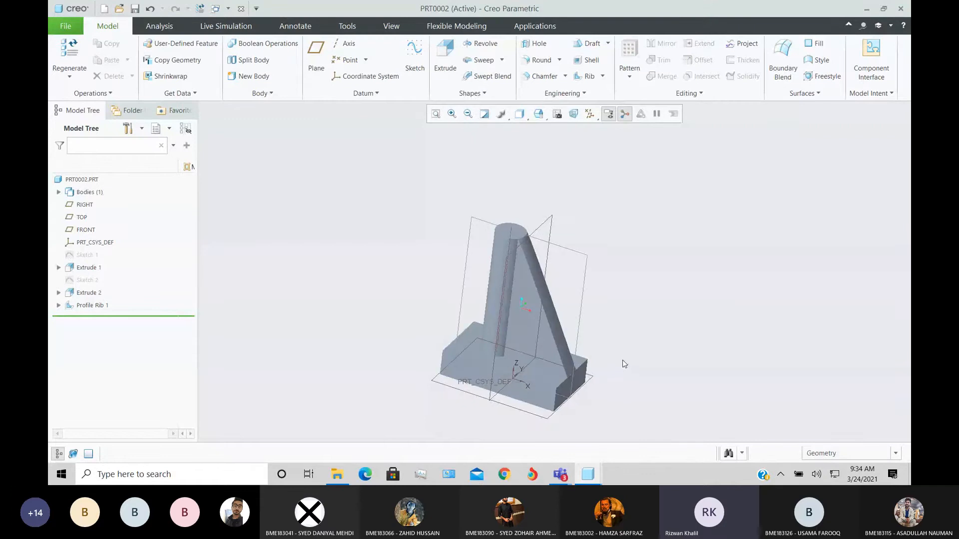
pyautogui.moveTo(628, 345); pyautogui.dragTo(623, 325, button='middle')
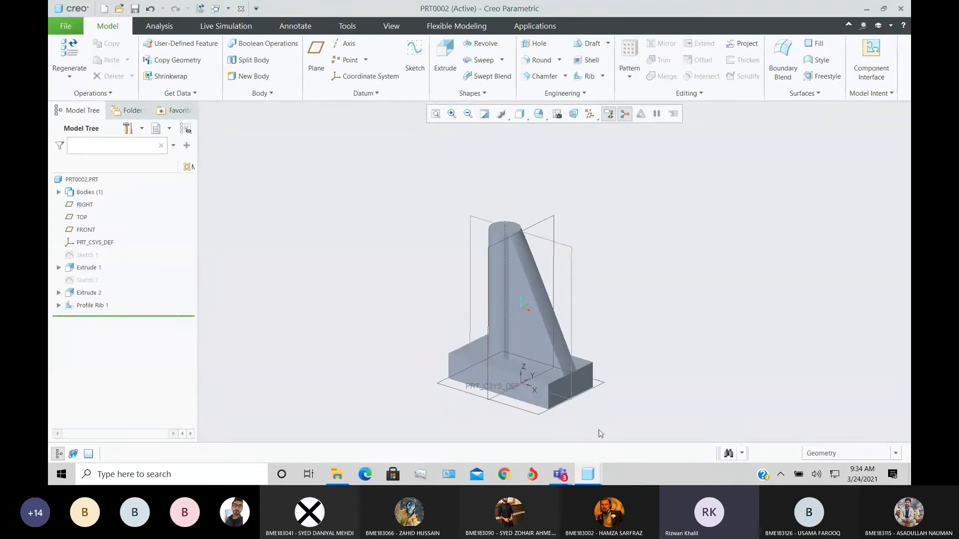
# Create a new part.
pyautogui.click(588, 474)
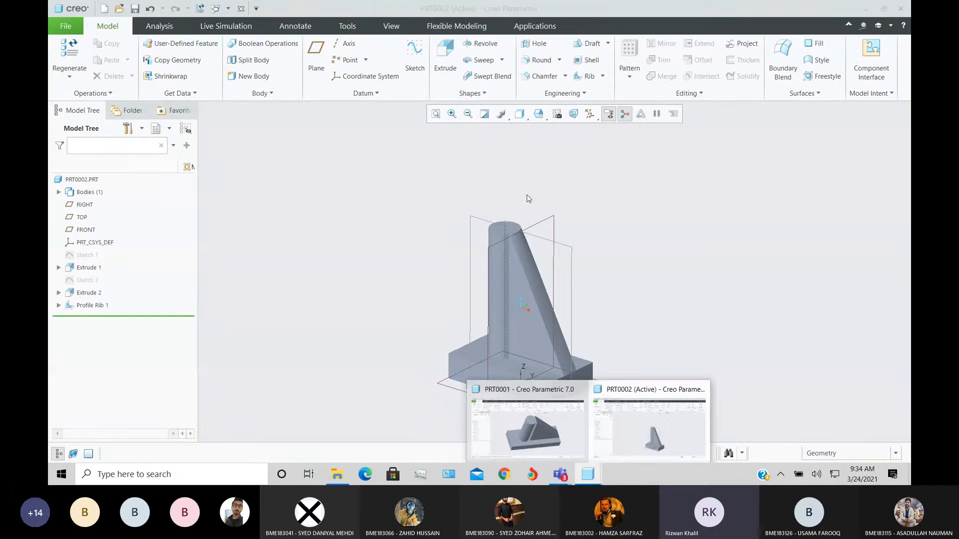
pyautogui.click(454, 186)
pyautogui.click(104, 8)
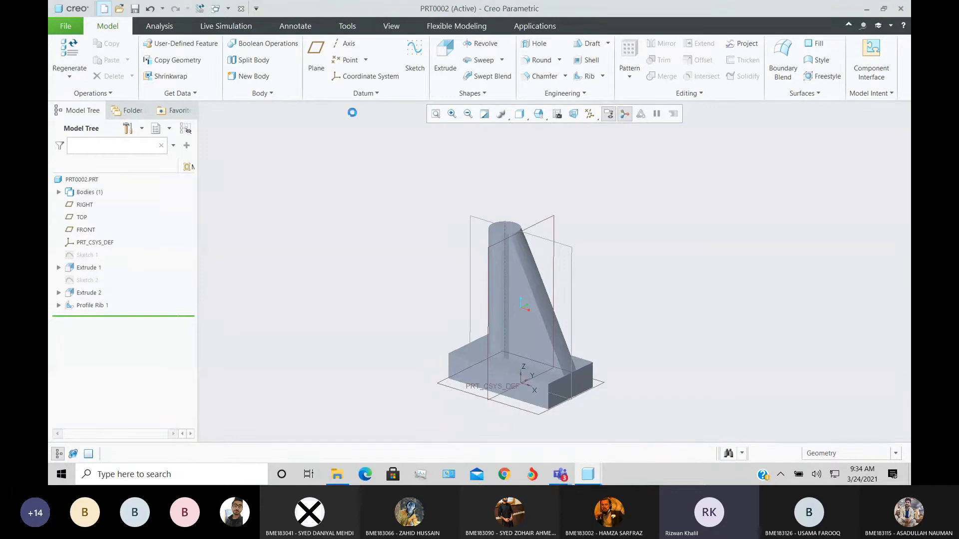
pyautogui.click(538, 364)
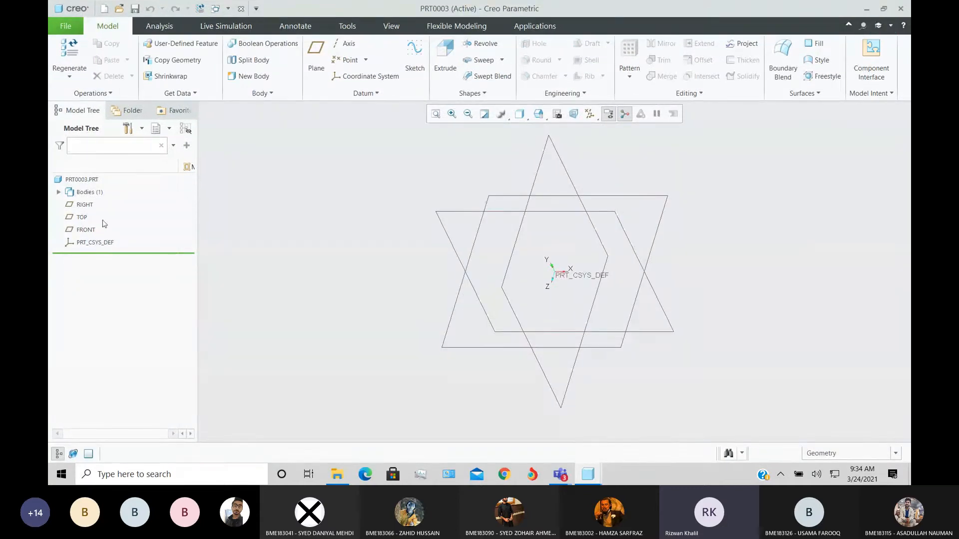
# Sketch a rectangle about 616 by 343 centred on the origin of the FRONT plane.
pyautogui.click(86, 230)
pyautogui.click(415, 55)
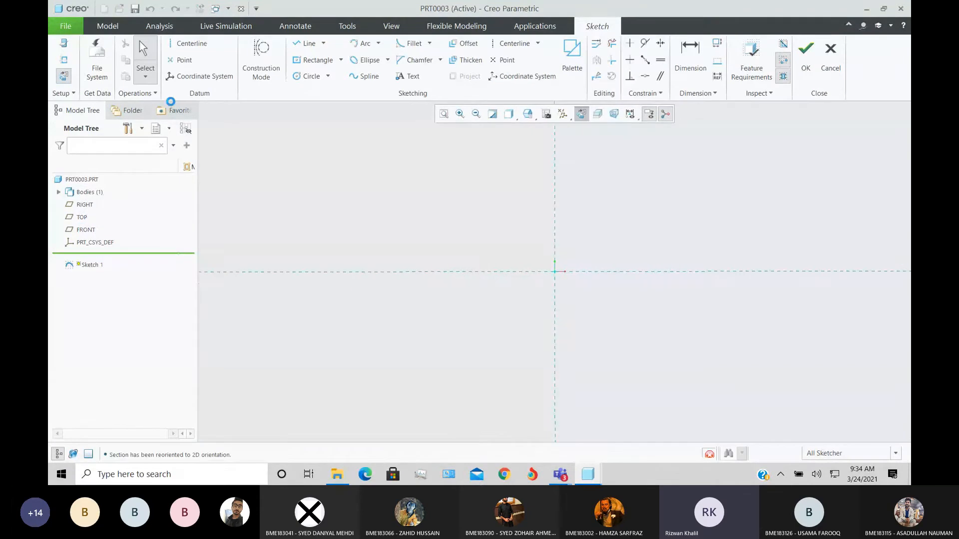
pyautogui.click(314, 60)
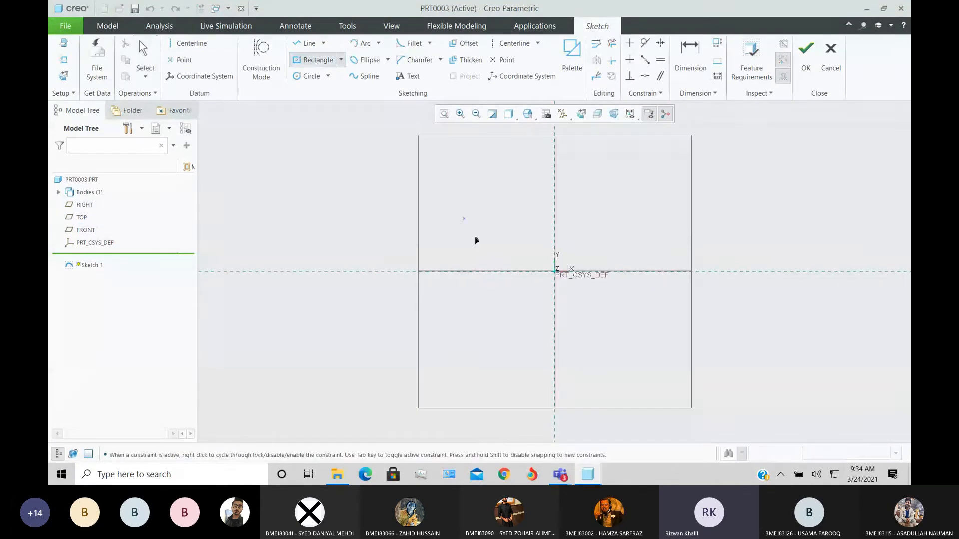
pyautogui.click(556, 273)
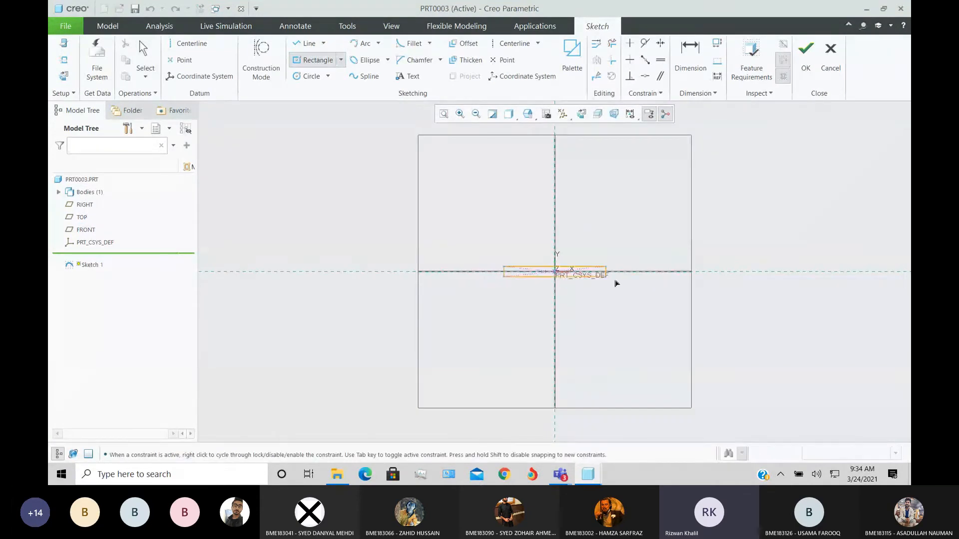
pyautogui.click(720, 181)
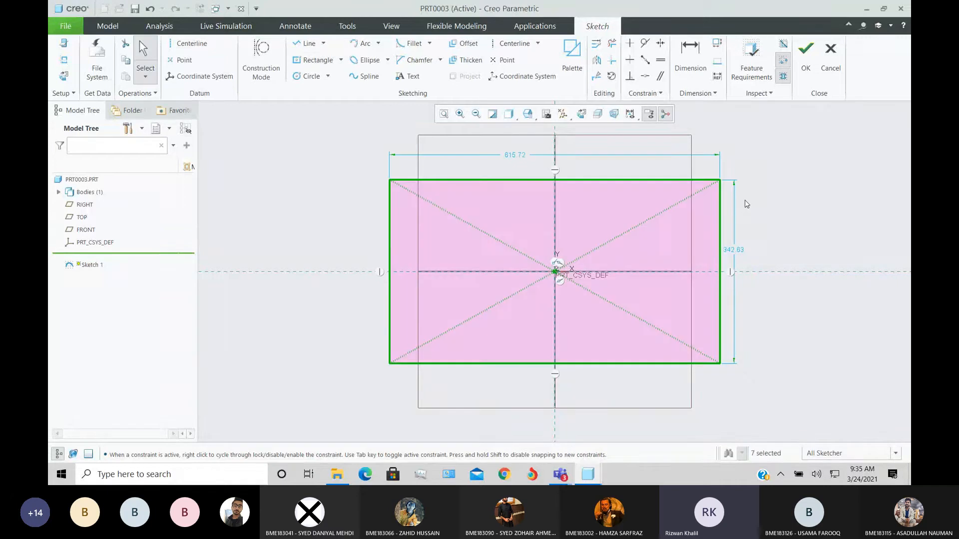
pyautogui.click(806, 70)
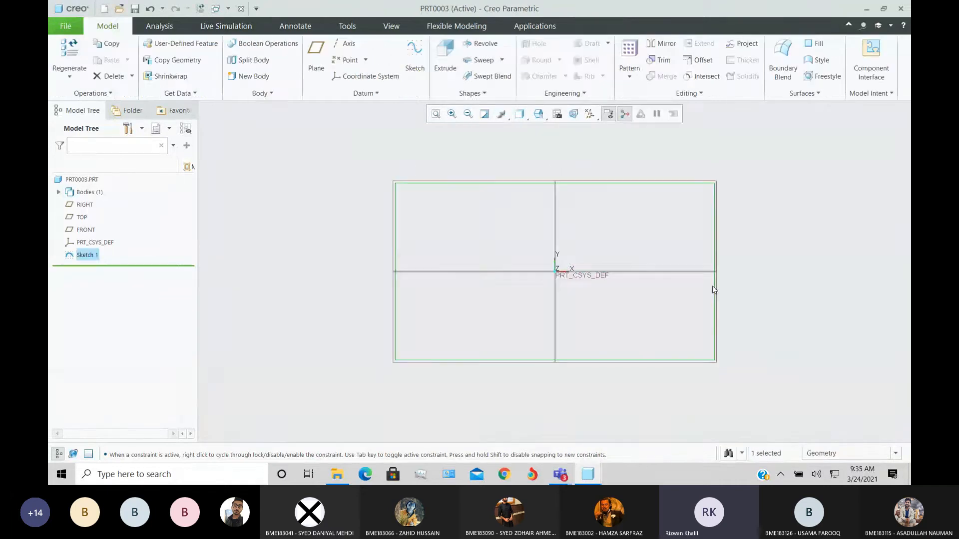
# Set up a solid extrusion of the rectangle sketch with a depth of 300.
pyautogui.click(445, 55)
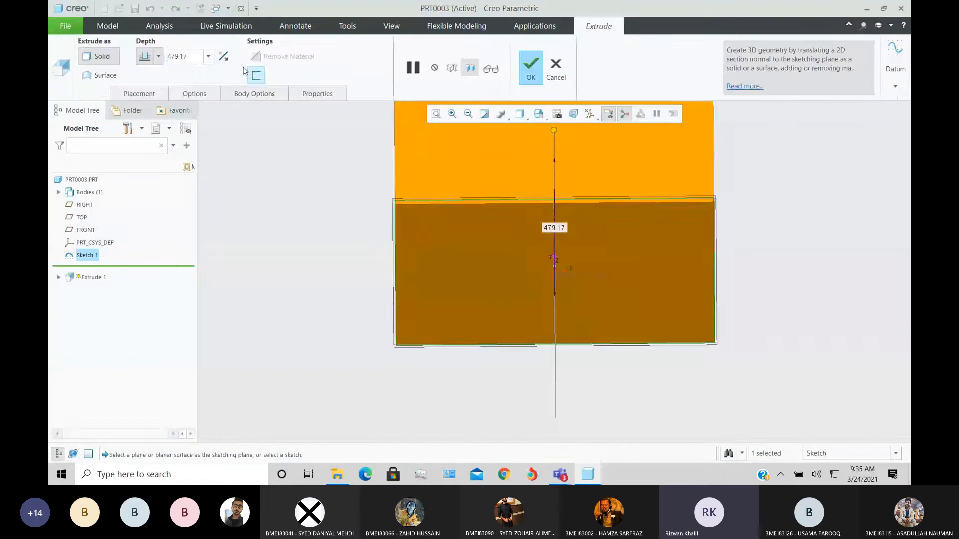
pyautogui.doubleClick(200, 61)
pyautogui.write('100')
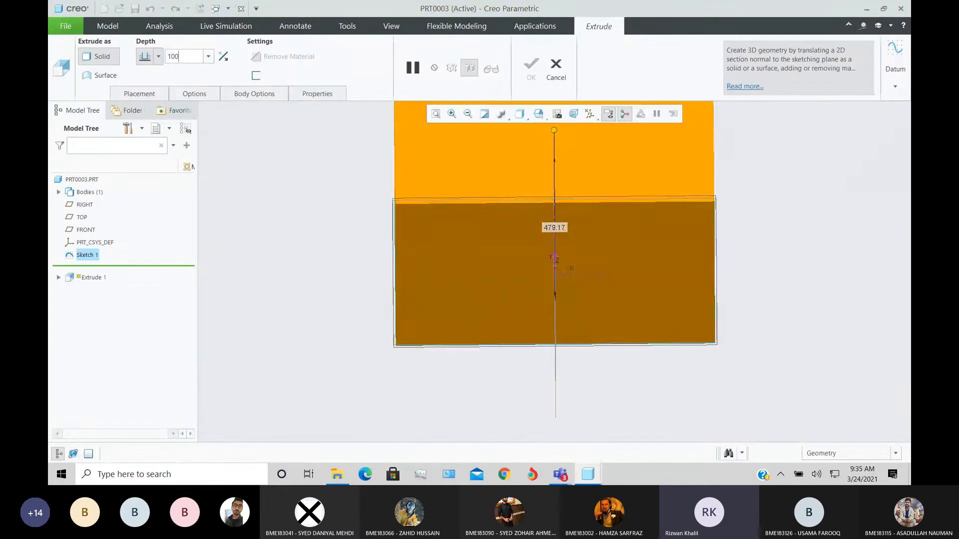
pyautogui.press('Return')
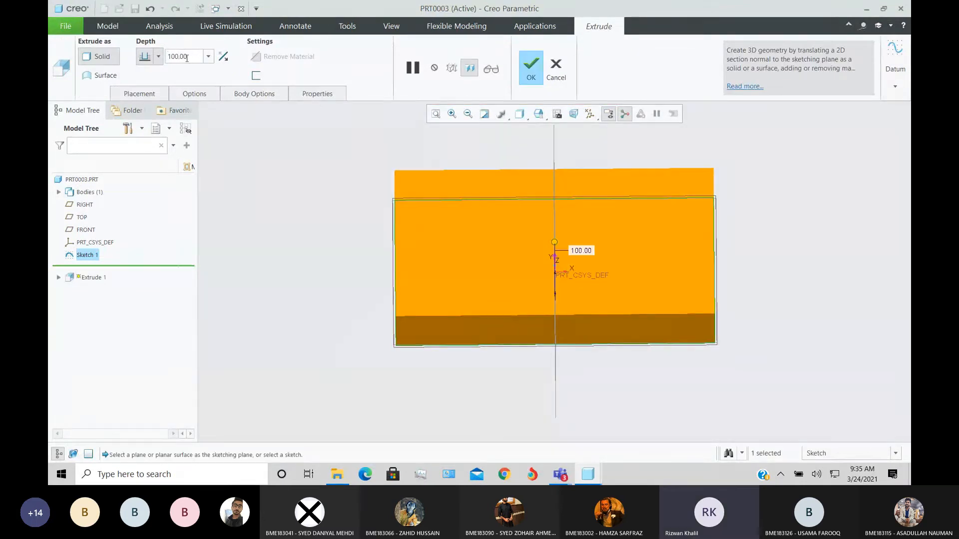
pyautogui.doubleClick(194, 57)
pyautogui.write('300')
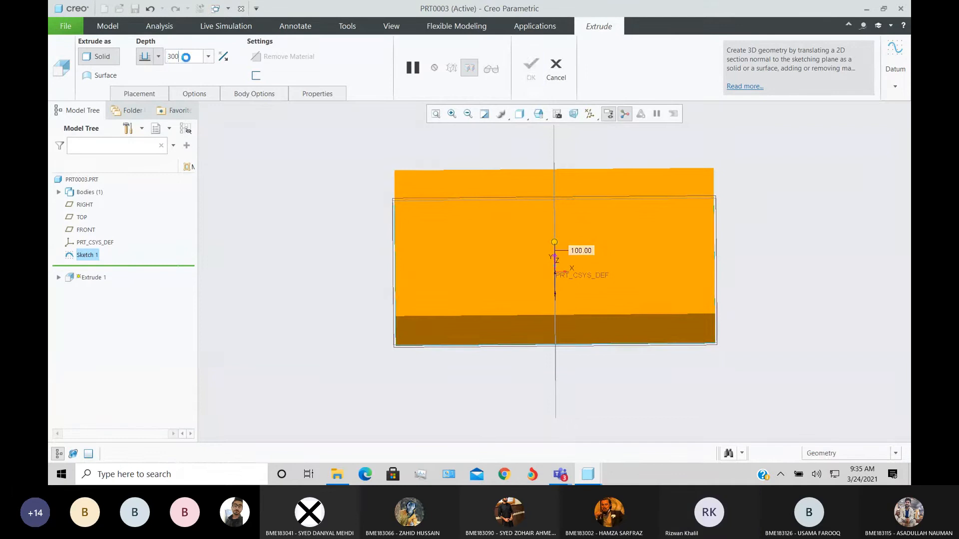
pyautogui.press('Return')
pyautogui.moveTo(214, 154); pyautogui.dragTo(284, 231, button='middle')
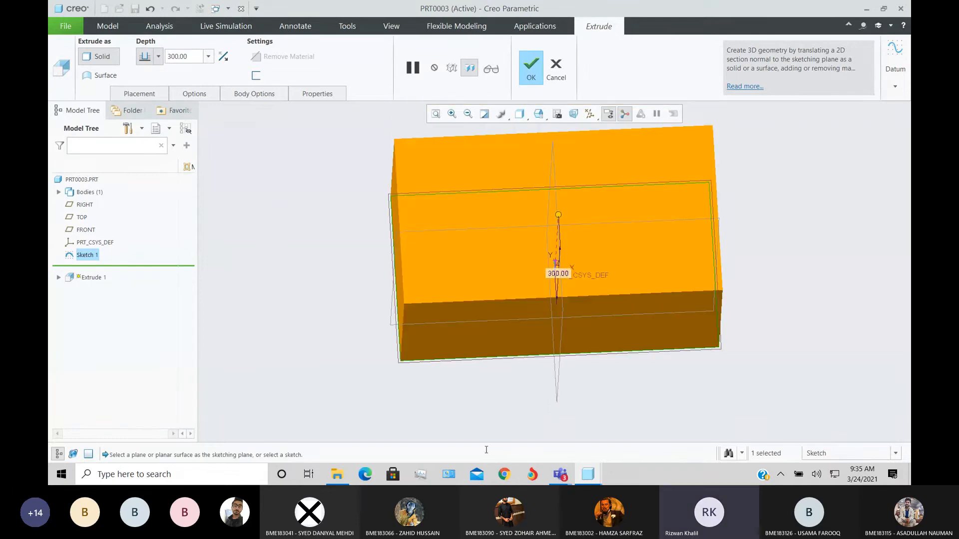
# Switch to the Teams meeting and download the attendance list of the participants.
pyautogui.moveTo(560, 474)
pyautogui.click(604, 422)
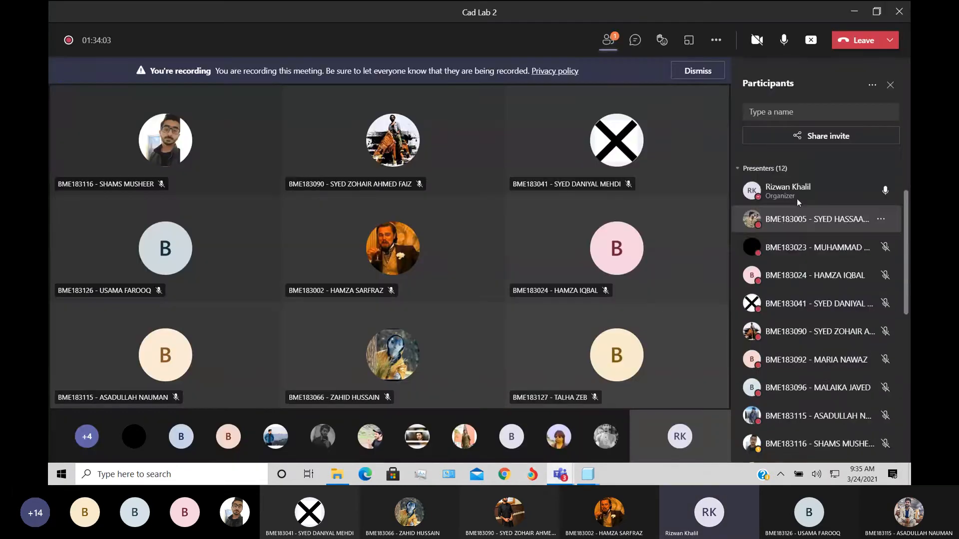
pyautogui.click(872, 192)
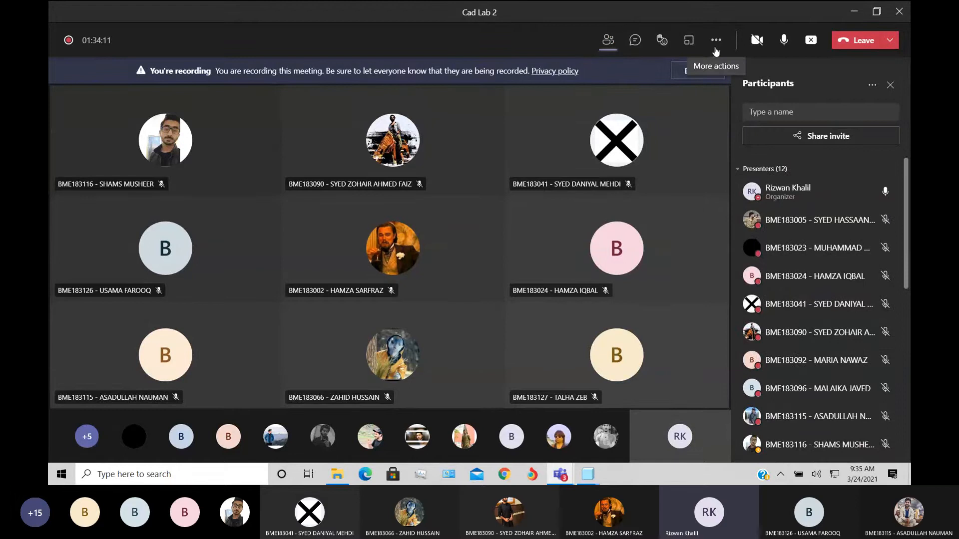
pyautogui.click(873, 85)
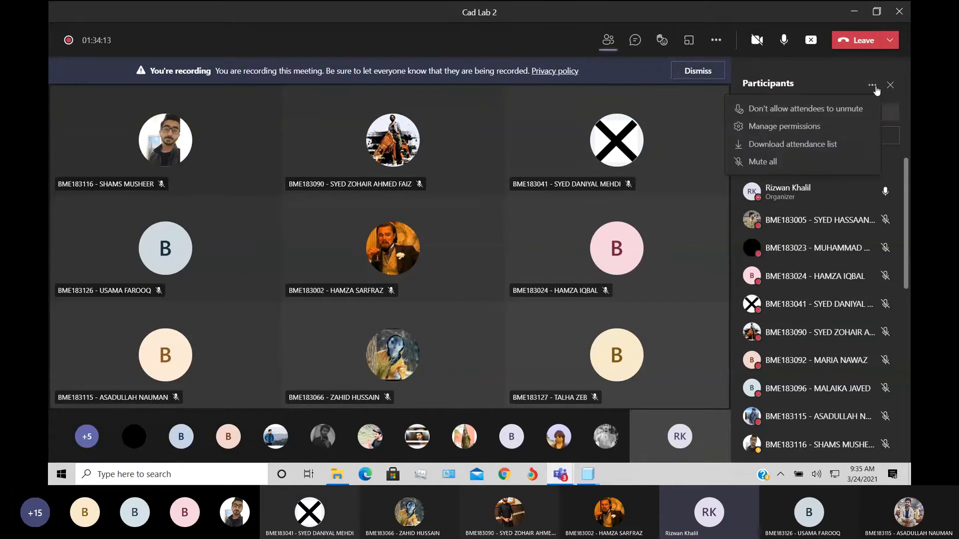
pyautogui.click(829, 145)
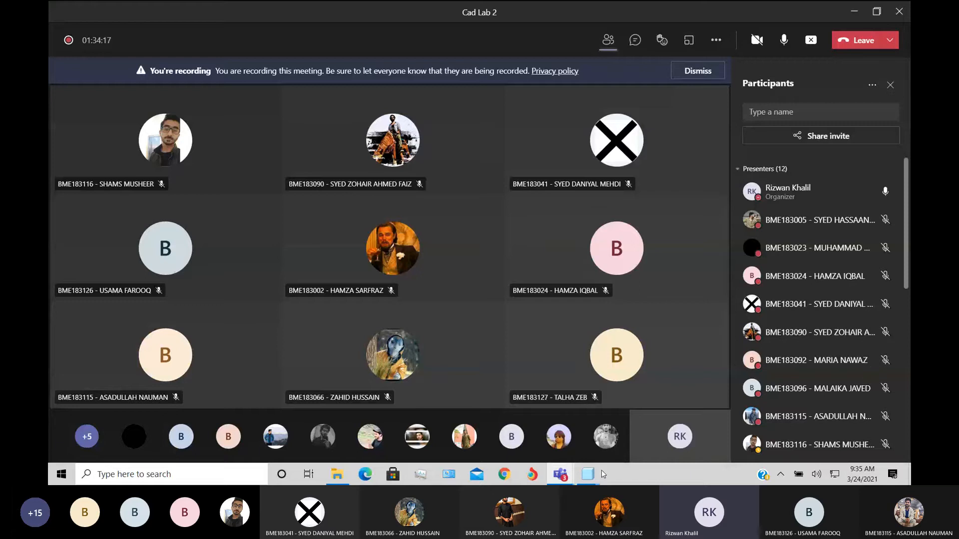
# Return to part PRT0003 in Creo Parametric and complete the extrusion of the block.
pyautogui.moveTo(604, 474)
pyautogui.click(707, 432)
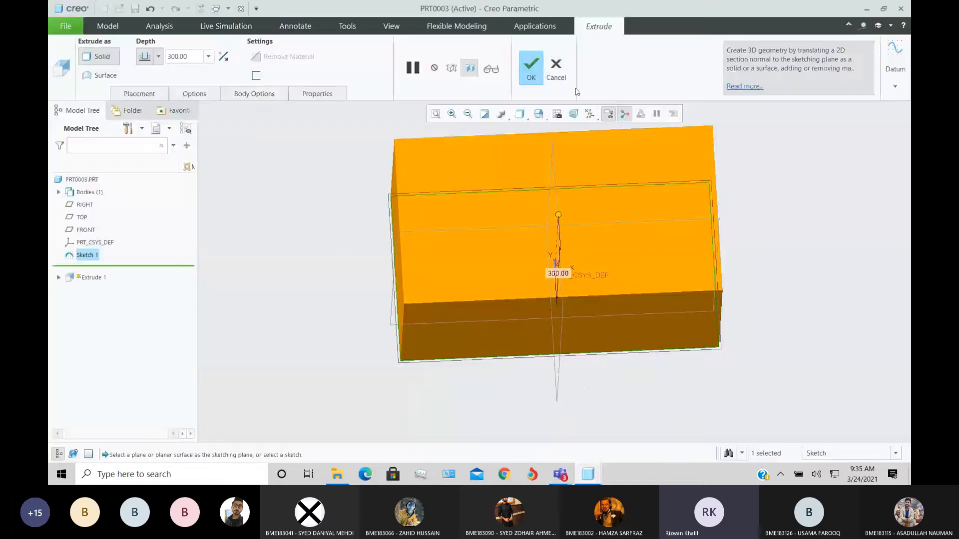
pyautogui.click(542, 69)
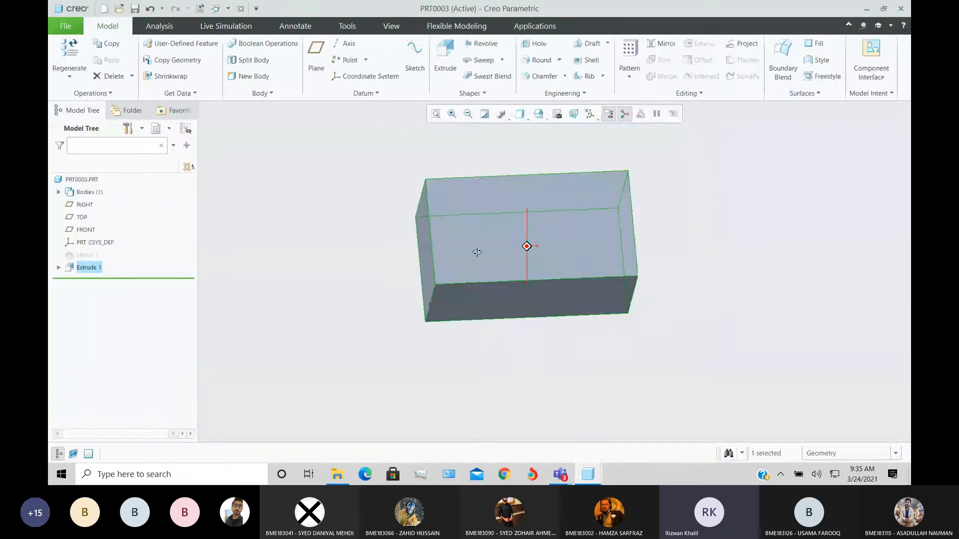
pyautogui.moveTo(477, 252); pyautogui.dragTo(475, 252, button='middle')
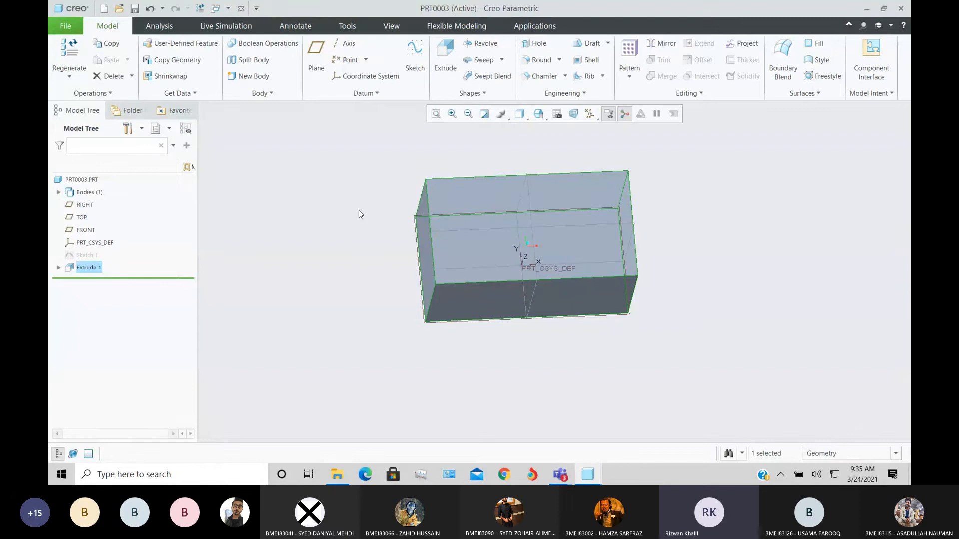
pyautogui.moveTo(359, 214); pyautogui.dragTo(373, 193, button='middle')
pyautogui.click(369, 185)
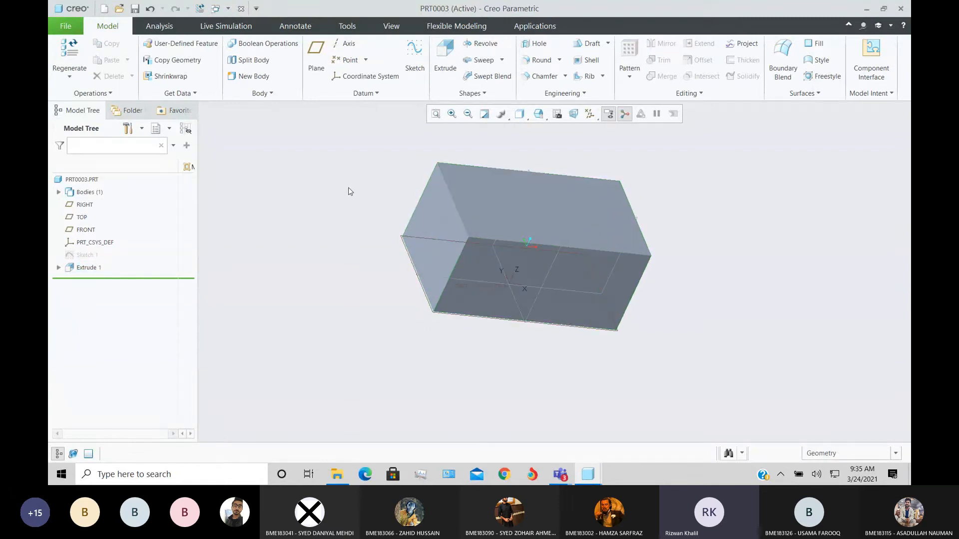
pyautogui.moveTo(349, 189); pyautogui.dragTo(359, 199, button='middle')
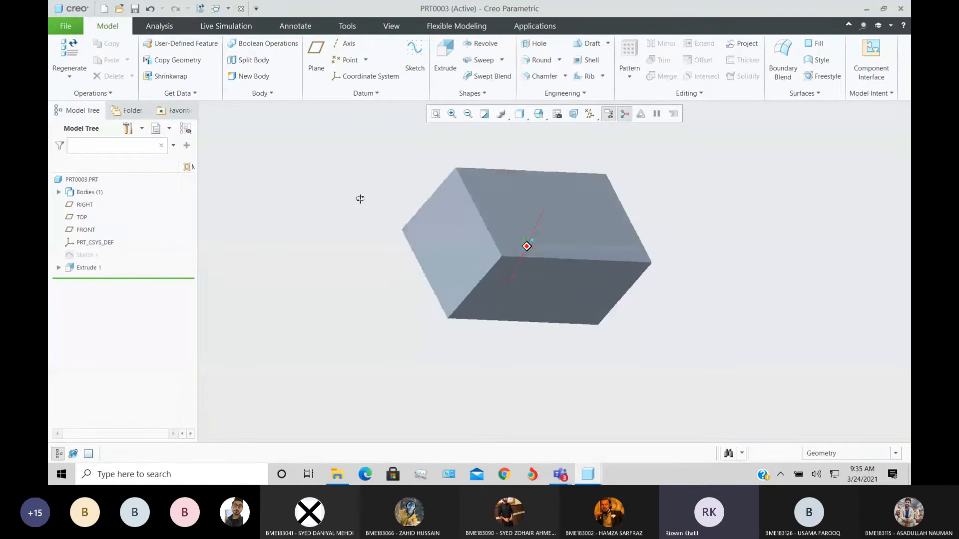
pyautogui.click(585, 61)
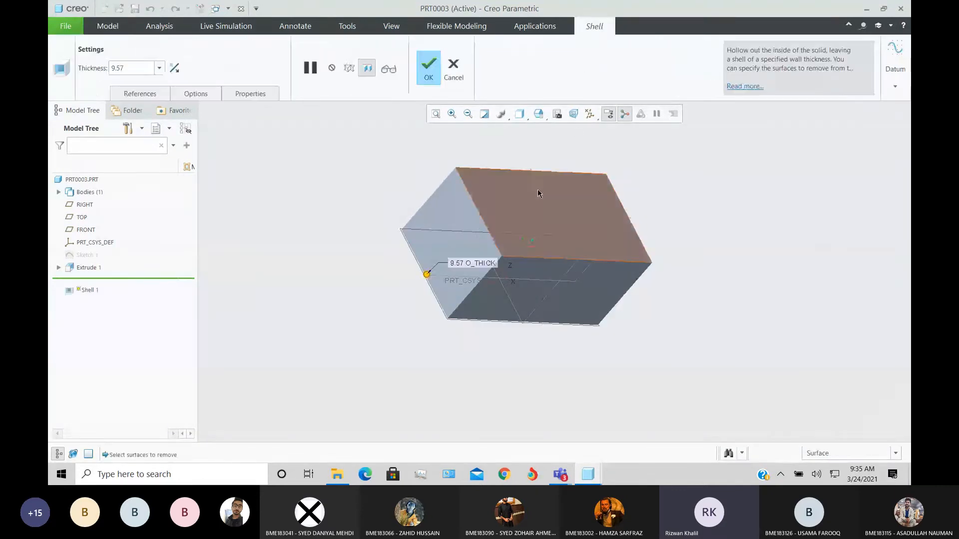
pyautogui.click(524, 199)
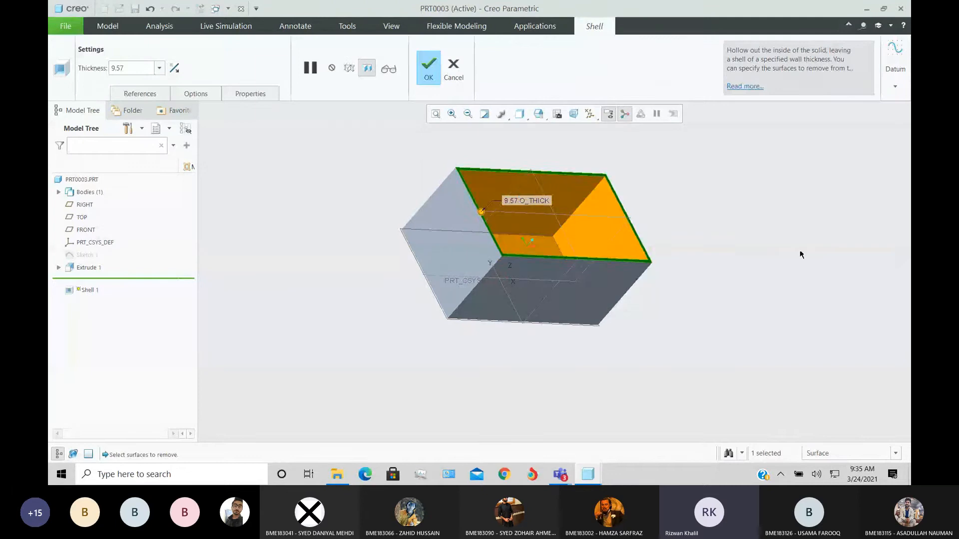
pyautogui.moveTo(801, 253); pyautogui.dragTo(777, 246, button='middle')
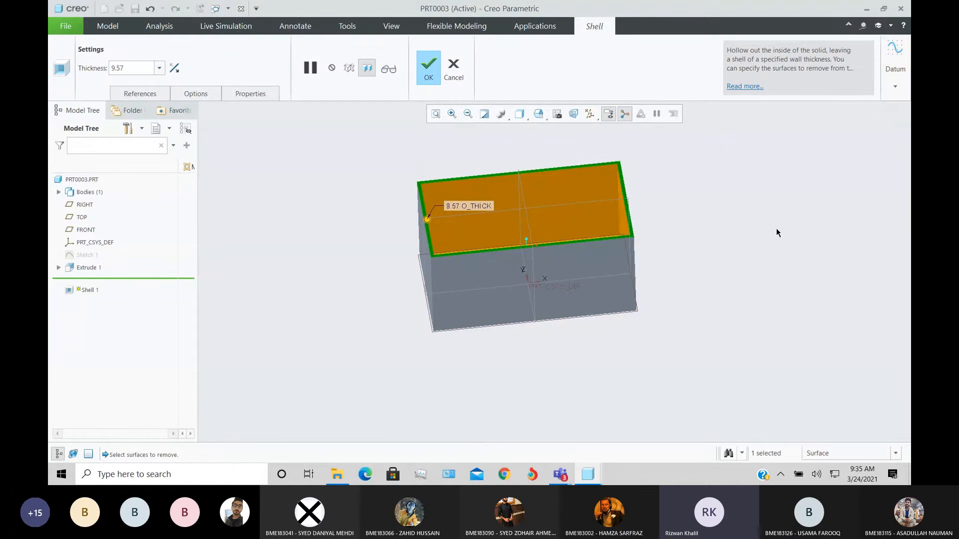
pyautogui.moveTo(776, 233); pyautogui.dragTo(777, 254, button='middle')
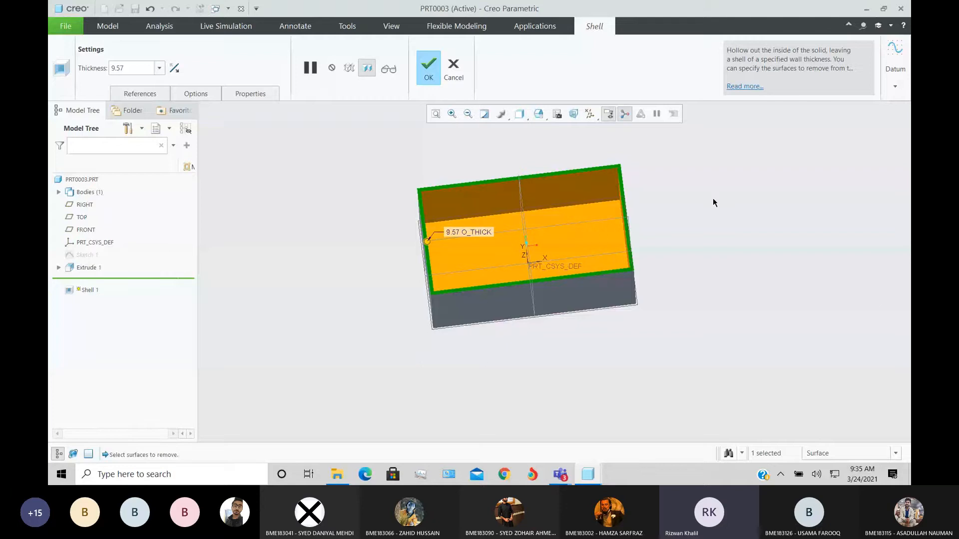
pyautogui.moveTo(427, 242)
pyautogui.mouseDown()
pyautogui.moveTo(475, 244)
pyautogui.moveTo(428, 240)
pyautogui.mouseUp()
pyautogui.moveTo(769, 256); pyautogui.dragTo(737, 258, button='middle')
pyautogui.click(453, 69)
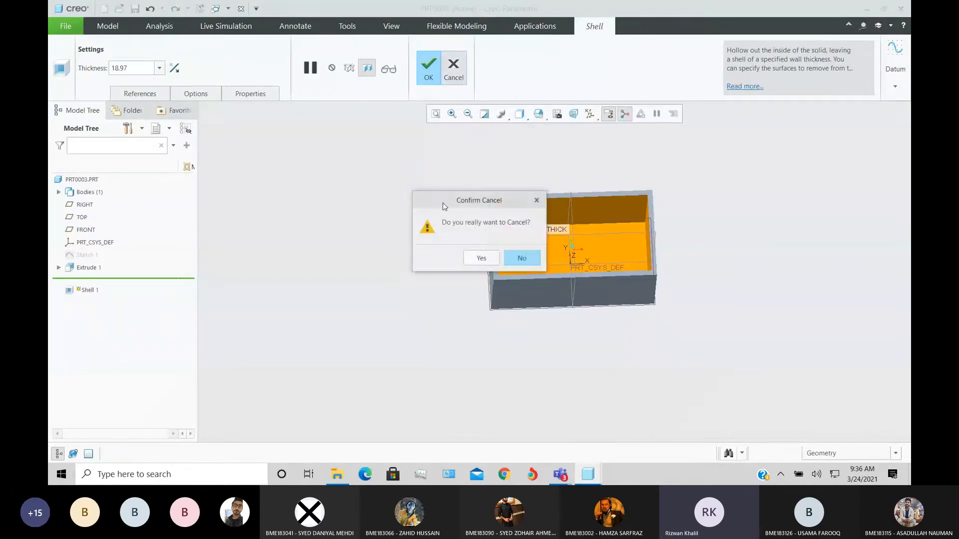
pyautogui.click(470, 257)
pyautogui.moveTo(286, 217); pyautogui.dragTo(325, 229, button='middle')
pyautogui.moveTo(417, 281)
pyautogui.mouseDown(button='middle')
pyautogui.moveTo(452, 288)
pyautogui.moveTo(415, 253)
pyautogui.moveTo(415, 289)
pyautogui.moveTo(421, 250)
pyautogui.moveTo(434, 262)
pyautogui.mouseUp(button='middle')
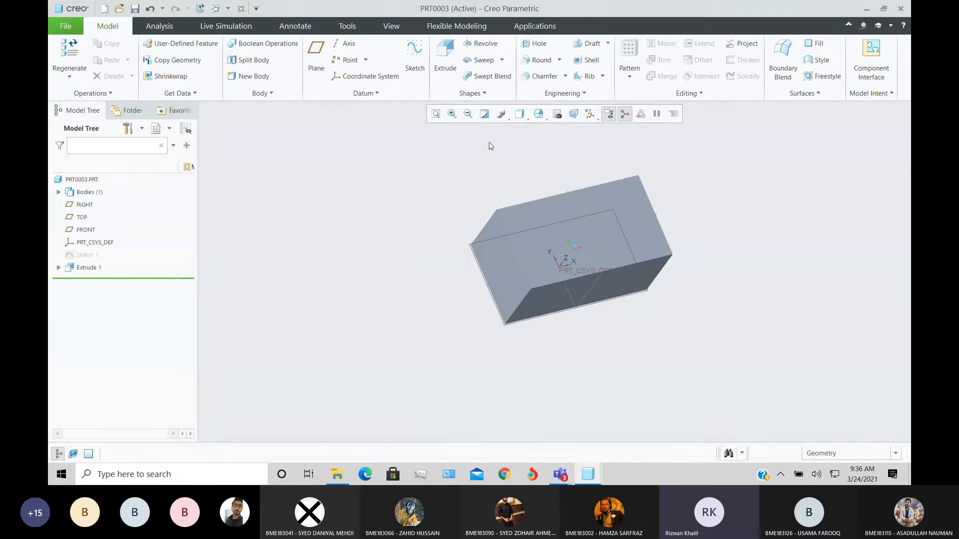
pyautogui.click(589, 61)
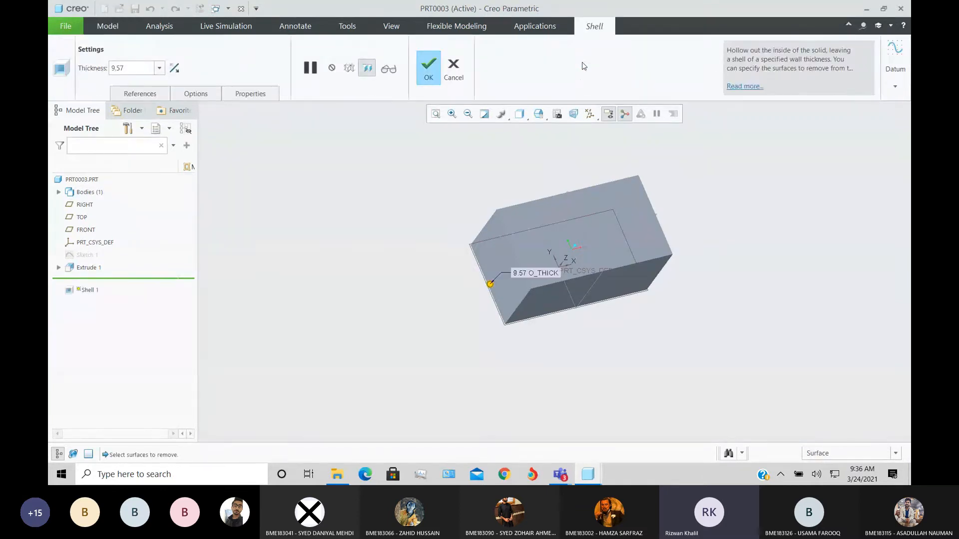
pyautogui.moveTo(382, 177); pyautogui.dragTo(398, 189, button='middle')
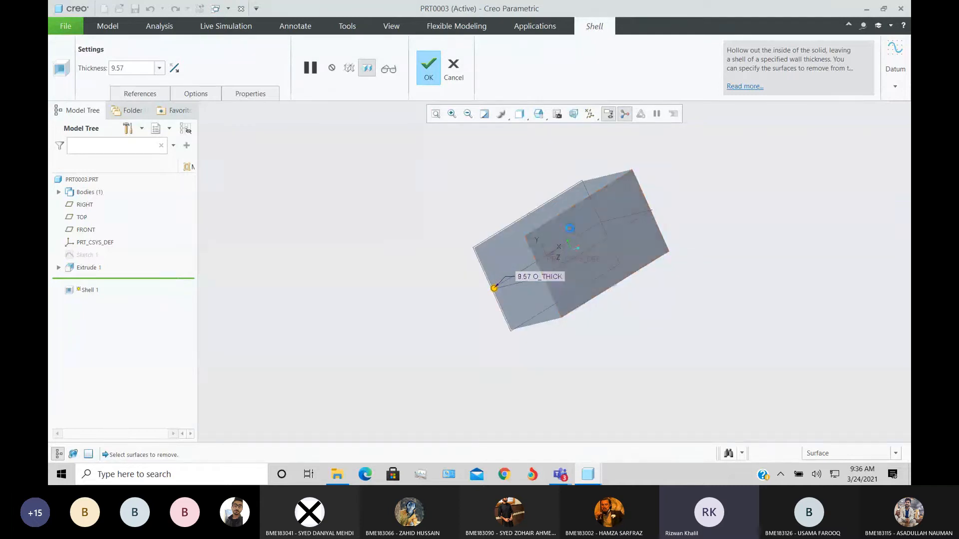
pyautogui.click(599, 240)
pyautogui.moveTo(792, 347); pyautogui.dragTo(772, 362, button='middle')
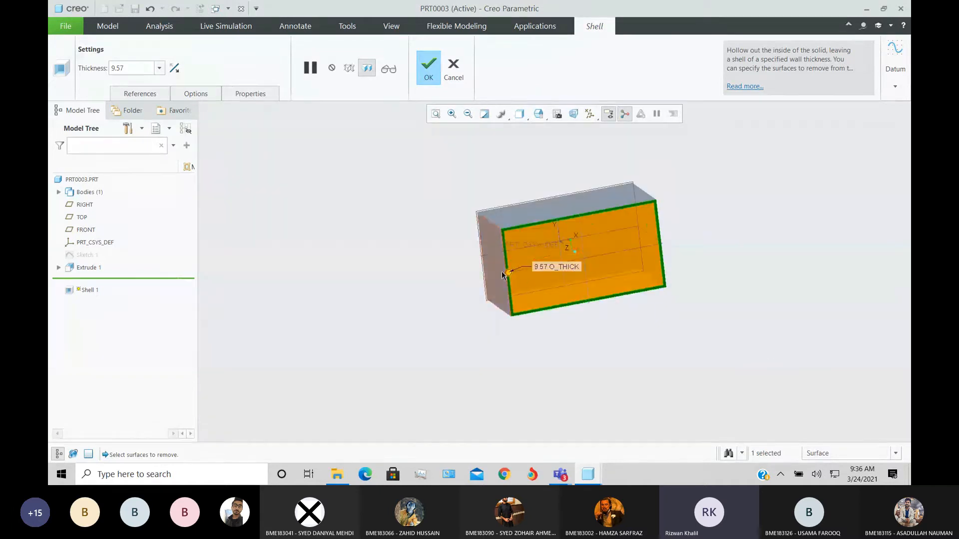
pyautogui.moveTo(509, 272)
pyautogui.mouseDown()
pyautogui.moveTo(523, 276)
pyautogui.moveTo(517, 270)
pyautogui.mouseUp()
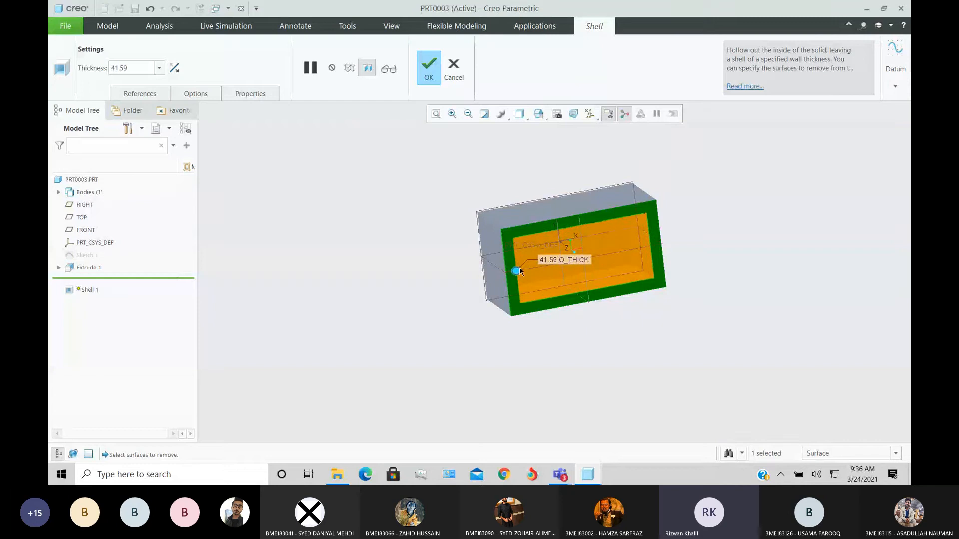
pyautogui.click(455, 70)
pyautogui.click(481, 256)
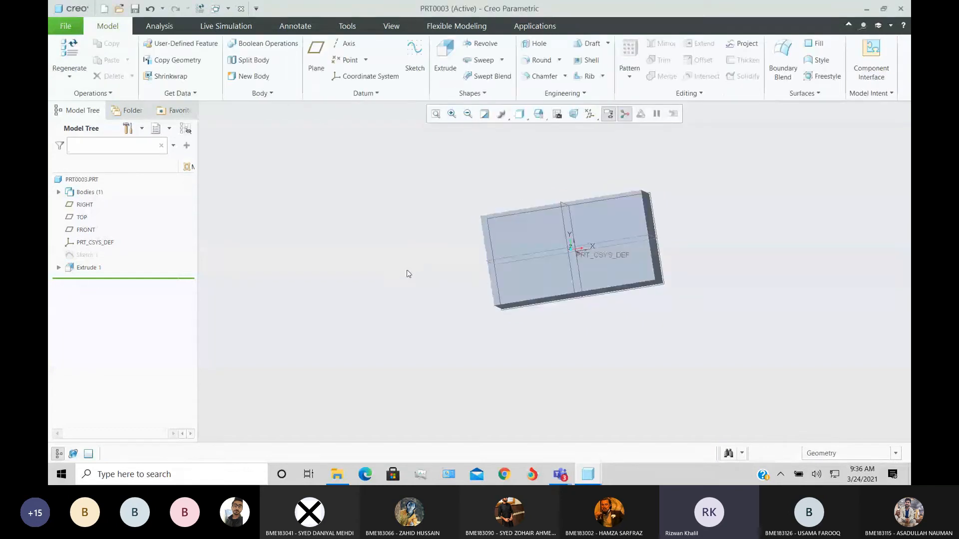
# Redefine the block's base sketch, setting the rectangle's height to 500 and its width to 1000.
pyautogui.click(88, 268)
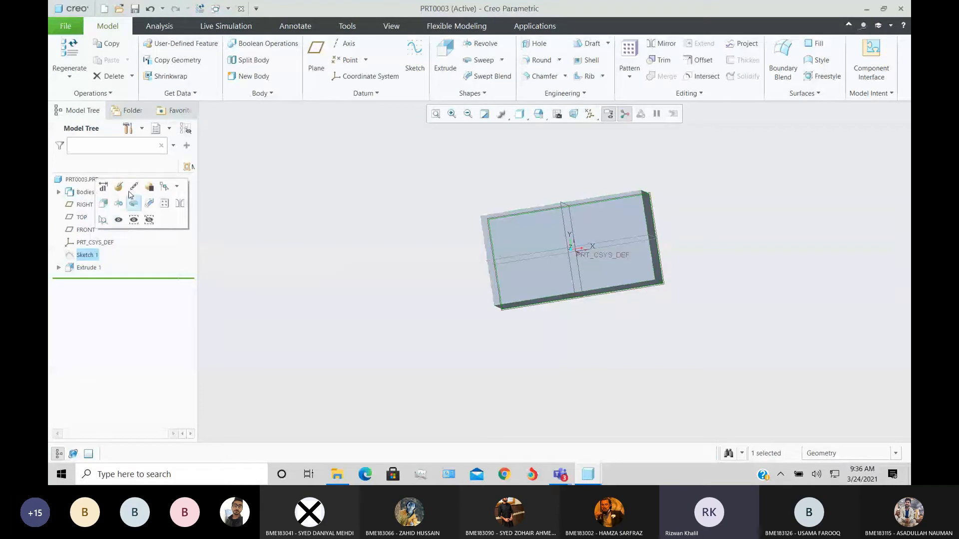
pyautogui.click(128, 204)
pyautogui.moveTo(332, 269)
pyautogui.mouseDown(button='middle')
pyautogui.moveTo(343, 233)
pyautogui.moveTo(580, 222)
pyautogui.mouseUp(button='middle')
pyautogui.click(673, 265)
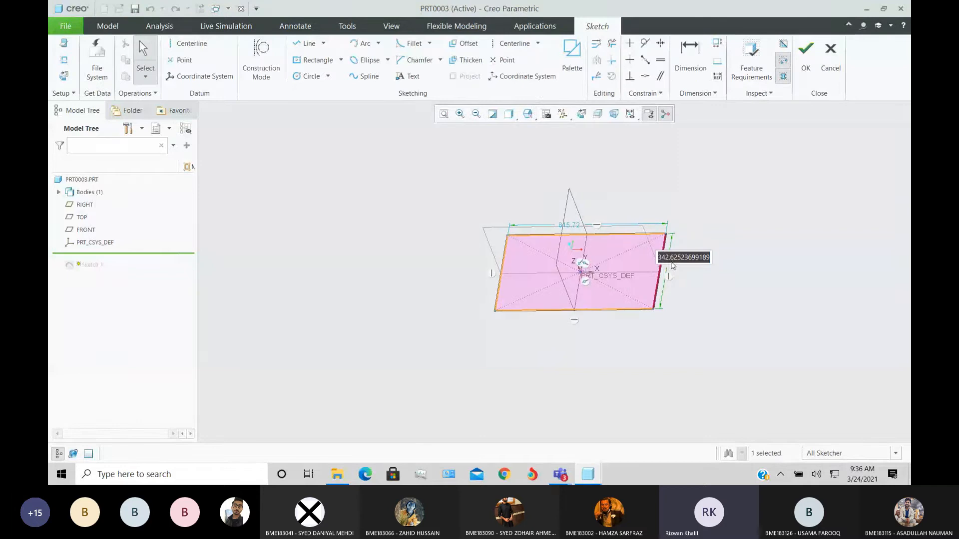
pyautogui.write('500')
pyautogui.press('Return')
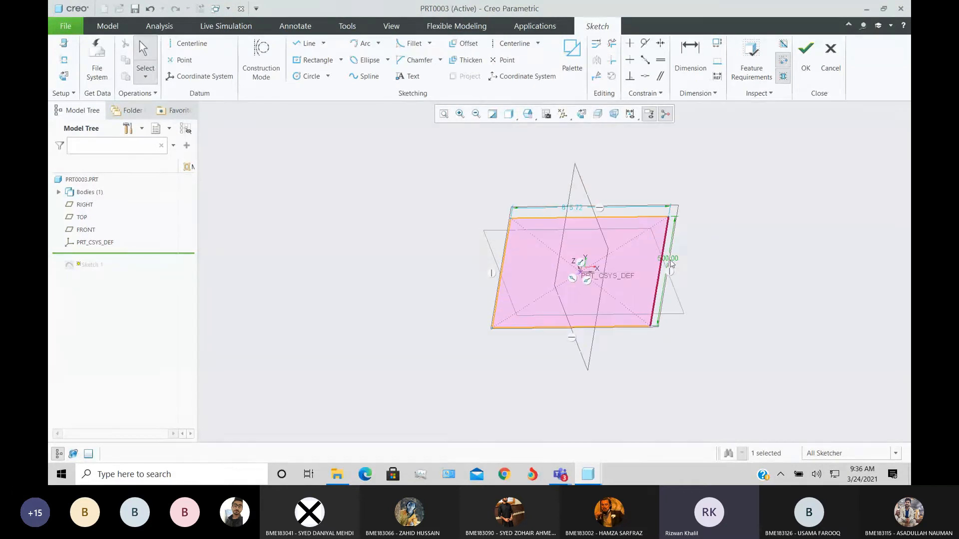
pyautogui.doubleClick(578, 213)
pyautogui.write('1000')
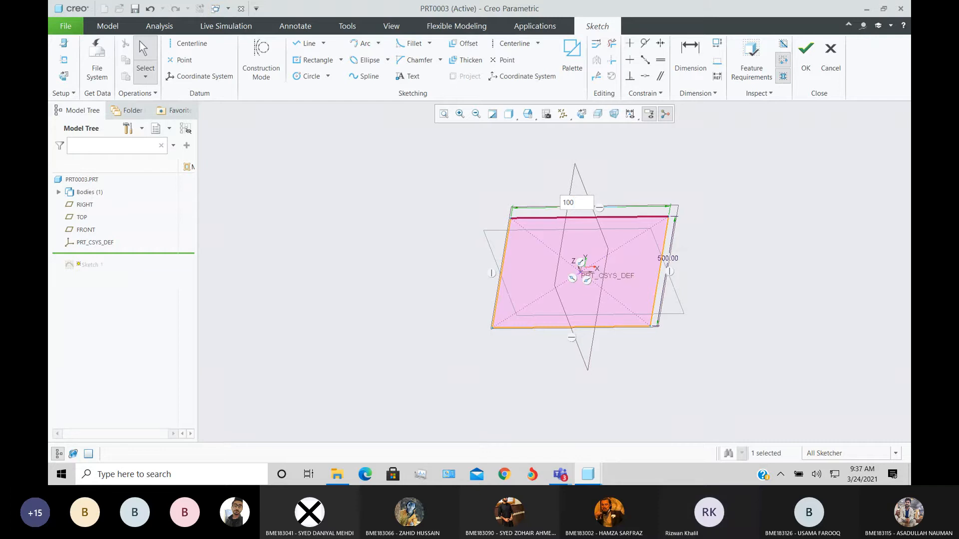
pyautogui.press('Return')
pyautogui.click(805, 55)
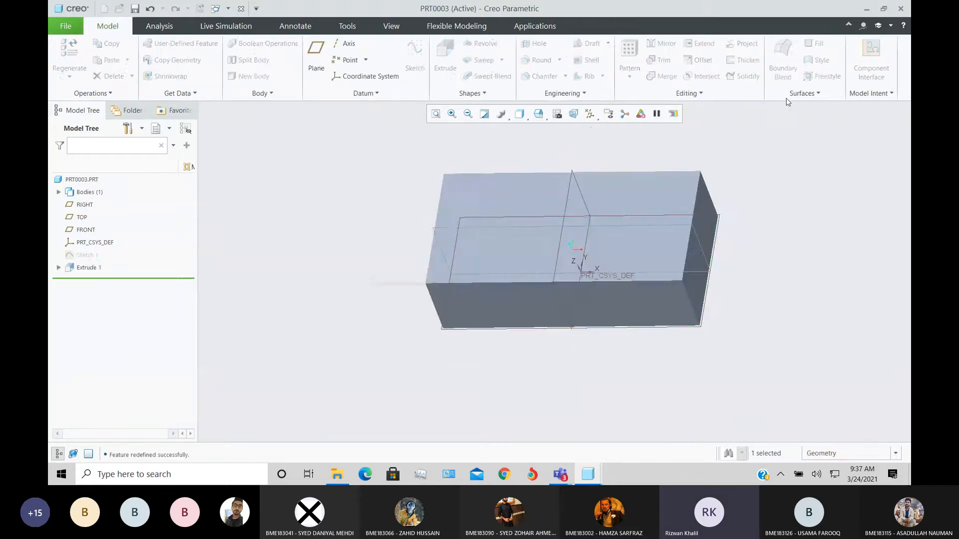
# Shell the block with a wall thickness of 14.47, removing its large 1000 by 500 face opposite the sketch plane.
pyautogui.moveTo(528, 173)
pyautogui.mouseDown(button='middle')
pyautogui.moveTo(475, 160)
pyautogui.moveTo(441, 133)
pyautogui.moveTo(428, 150)
pyautogui.moveTo(452, 154)
pyautogui.mouseUp(button='middle')
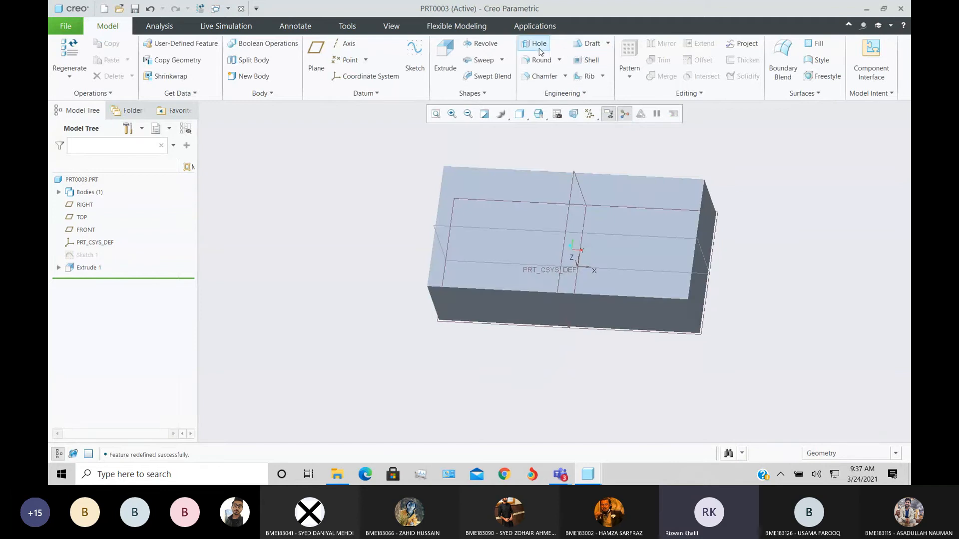
pyautogui.click(588, 60)
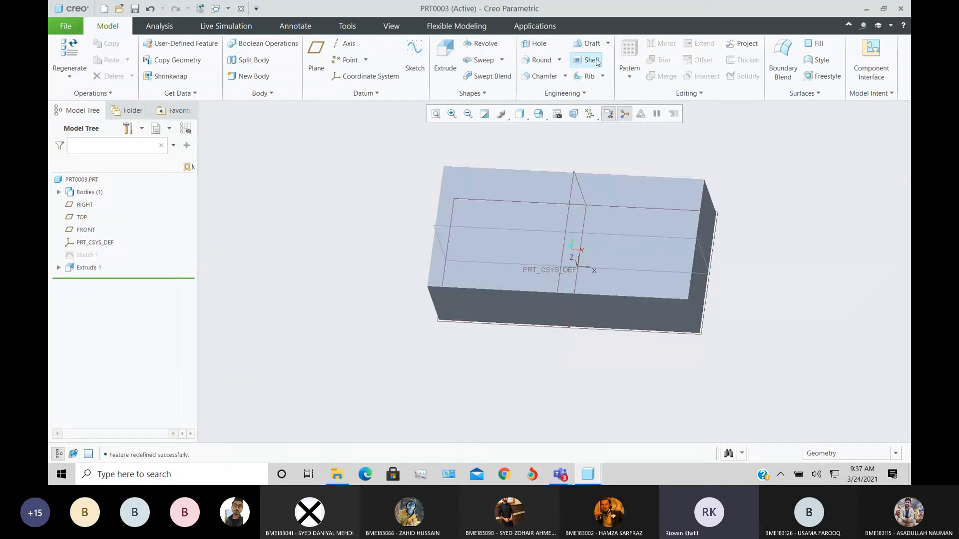
pyautogui.click(534, 191)
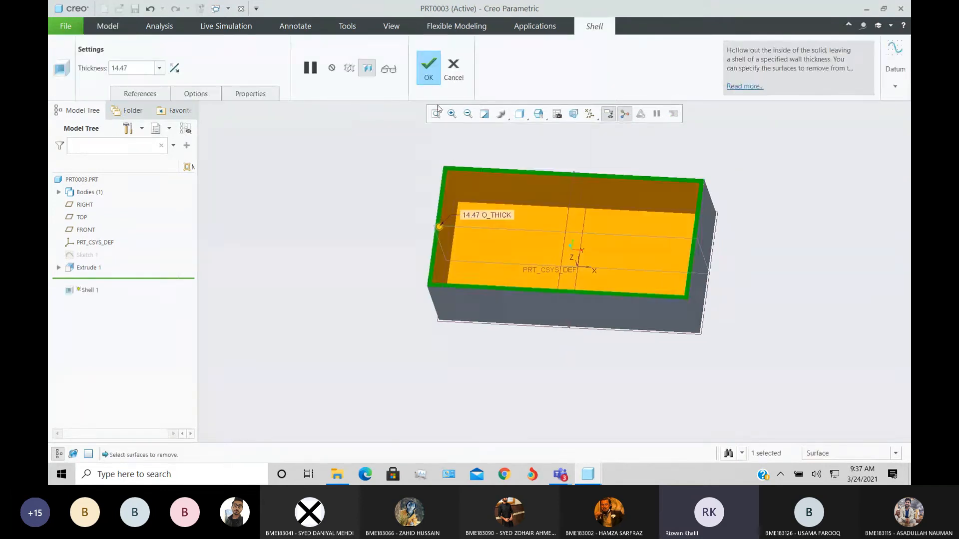
pyautogui.click(430, 73)
pyautogui.moveTo(358, 217)
pyautogui.mouseDown(button='middle')
pyautogui.moveTo(353, 193)
pyautogui.moveTo(364, 210)
pyautogui.mouseUp(button='middle')
pyautogui.click(348, 203)
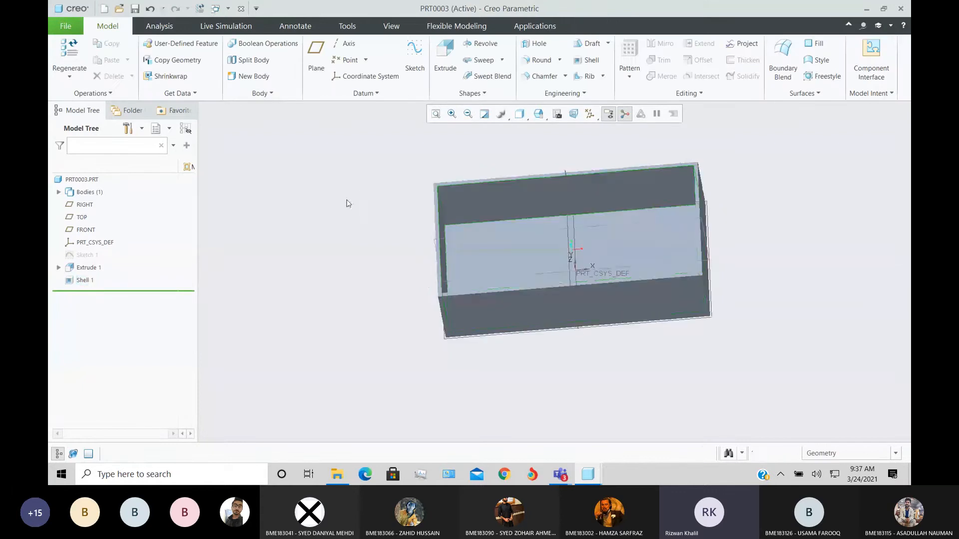
# Start a trajectory rib sketch on the open rim face of the box and orient the view parallel to it.
pyautogui.click(603, 77)
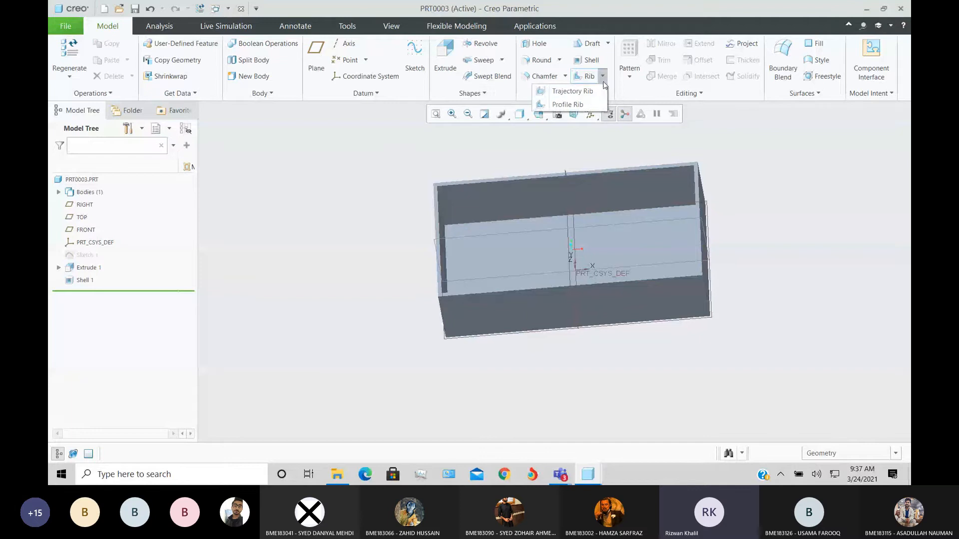
pyautogui.click(591, 92)
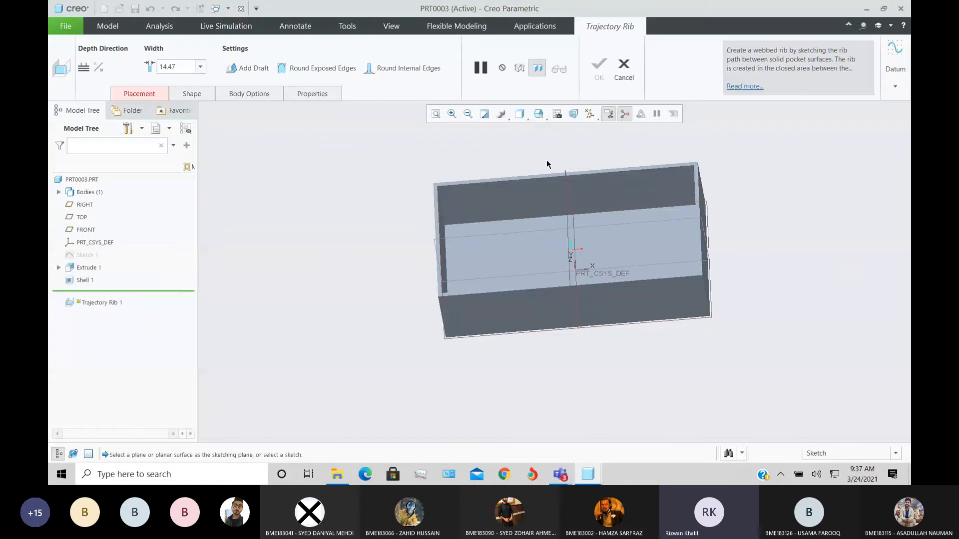
pyautogui.click(540, 175)
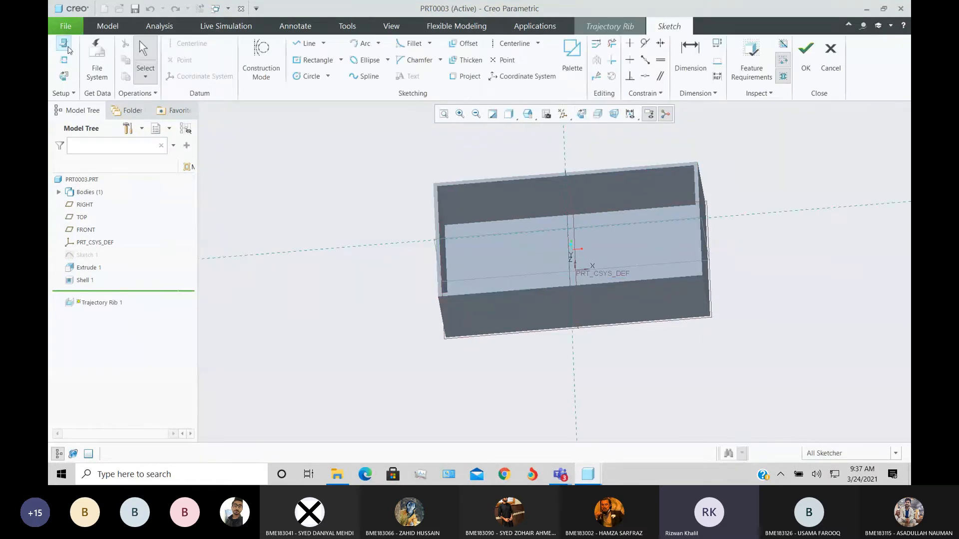
pyautogui.click(63, 75)
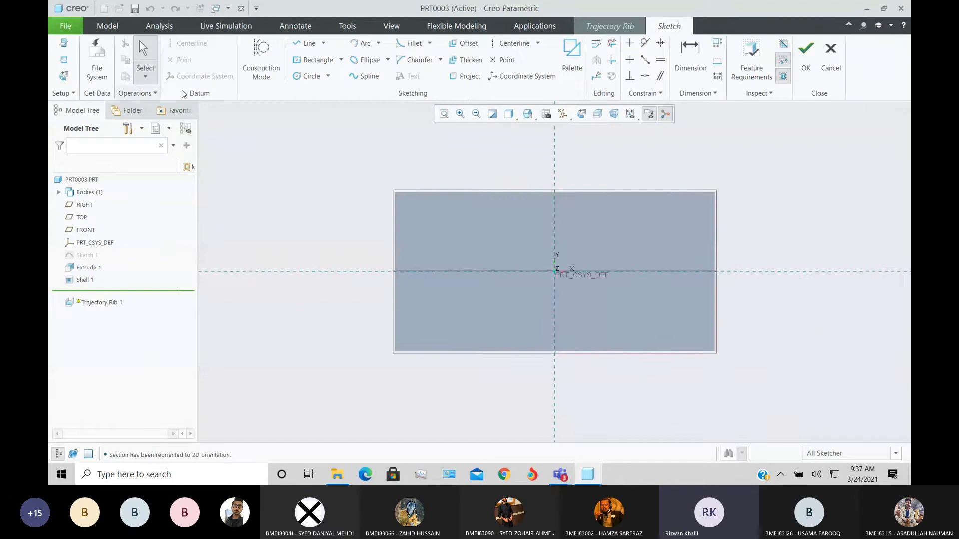
# Sketch a horizontal line across the upper part of the box opening, ending short of both side walls.
pyautogui.click(307, 44)
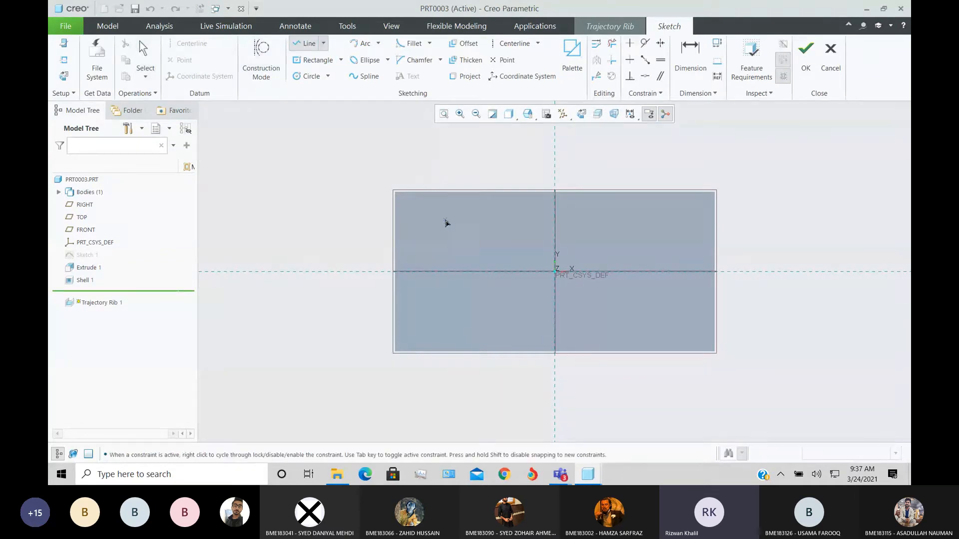
pyautogui.click(446, 220)
pyautogui.click(687, 219)
pyautogui.middleClick(657, 252)
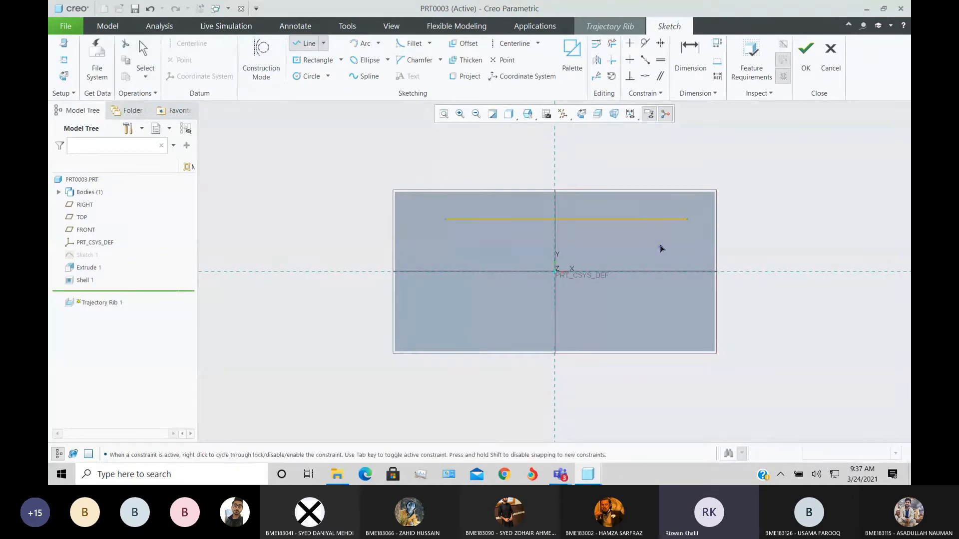
# Sketch three vertical lines of equal length down from the upper horizontal line, near its right end, middle and left end.
pyautogui.click(666, 219)
pyautogui.click(666, 311)
pyautogui.middleClick(573, 235)
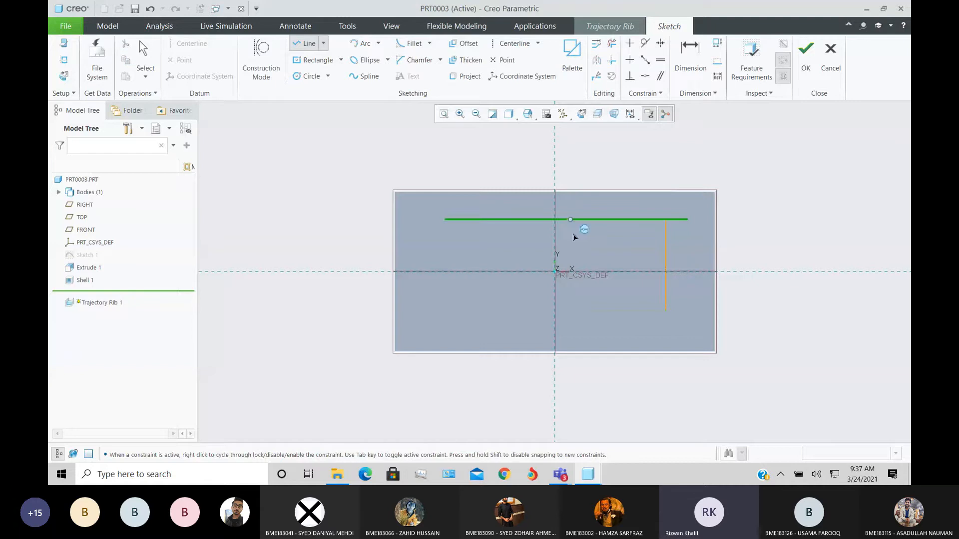
pyautogui.click(566, 219)
pyautogui.click(569, 309)
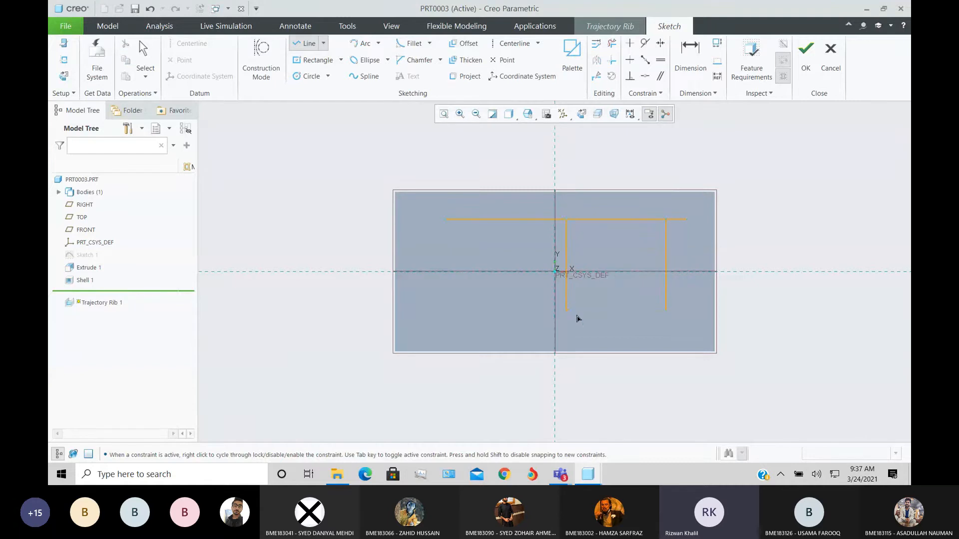
pyautogui.middleClick(576, 317)
pyautogui.click(468, 219)
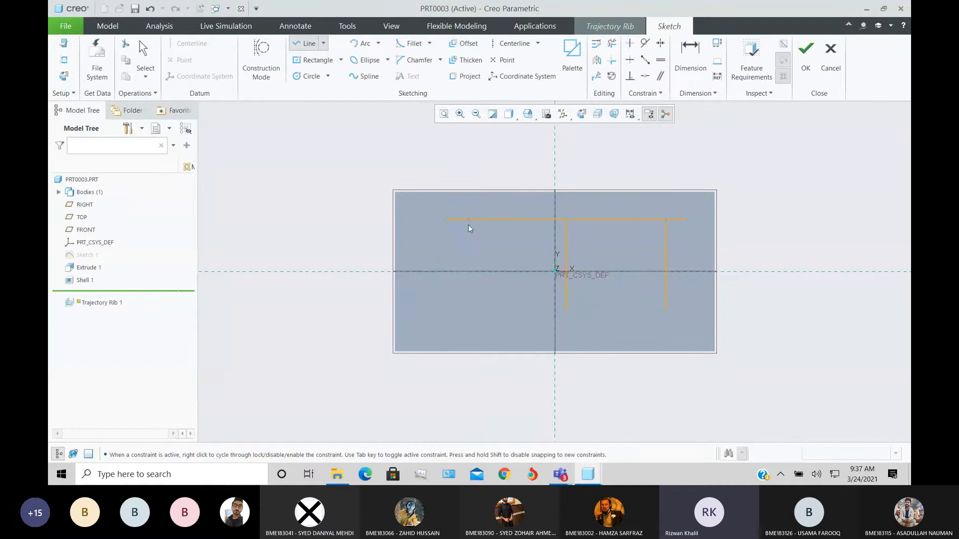
pyautogui.click(468, 311)
pyautogui.middleClick(427, 256)
# Sketch two more horizontal lines crossing the three verticals, one just above the centre and one near their lower ends.
pyautogui.click(428, 256)
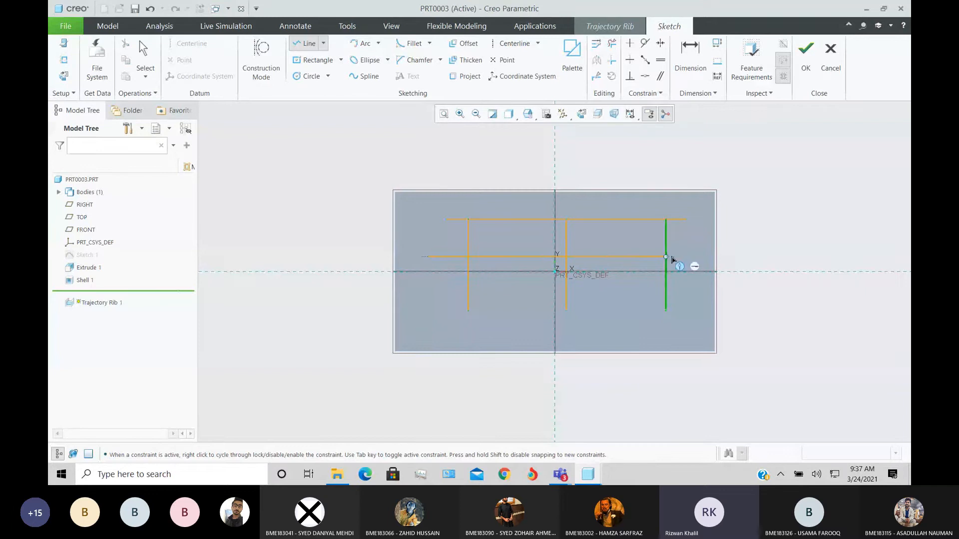
pyautogui.click(686, 257)
pyautogui.middleClick(695, 270)
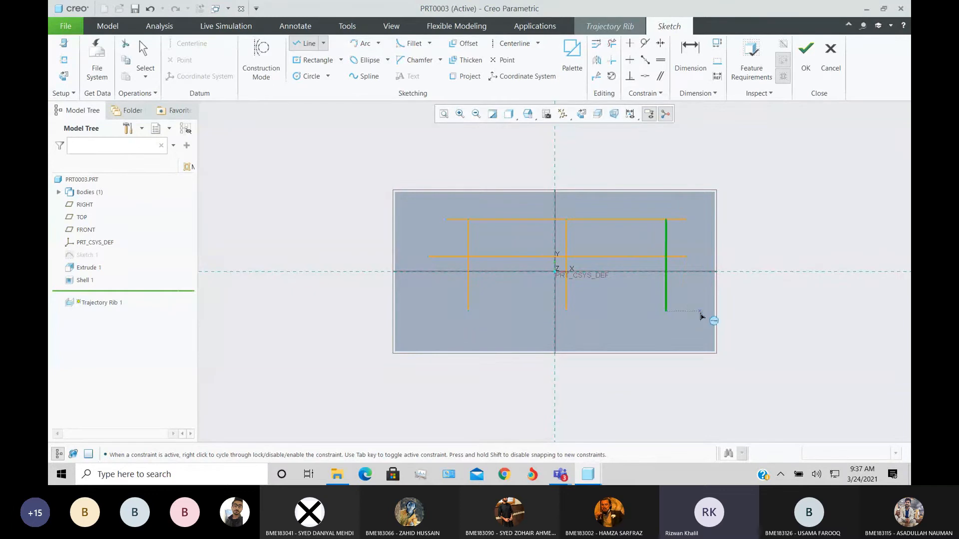
pyautogui.click(695, 300)
pyautogui.click(429, 300)
pyautogui.middleClick(454, 335)
pyautogui.middleClick(844, 199)
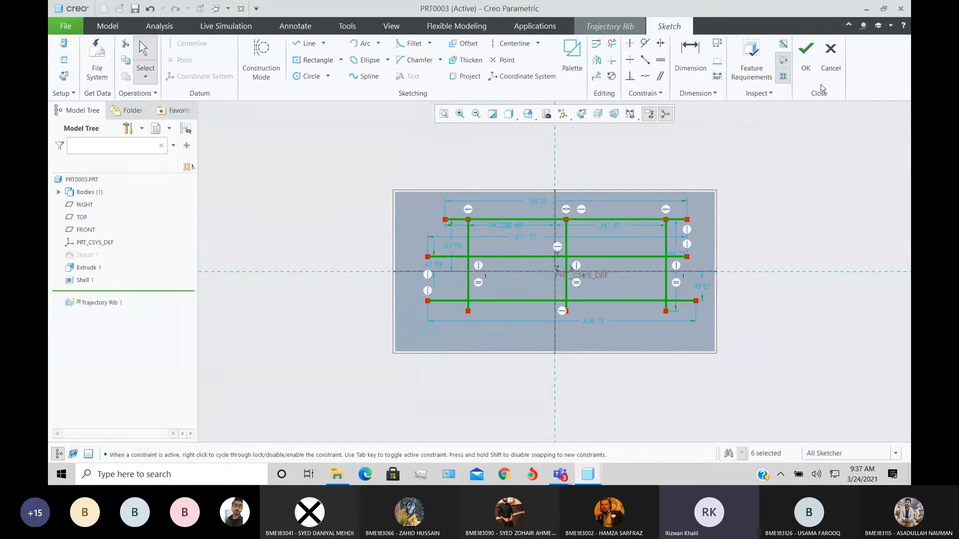
# Finish the grid sketch and create the trajectory rib with a width of 14.47.
pyautogui.click(805, 67)
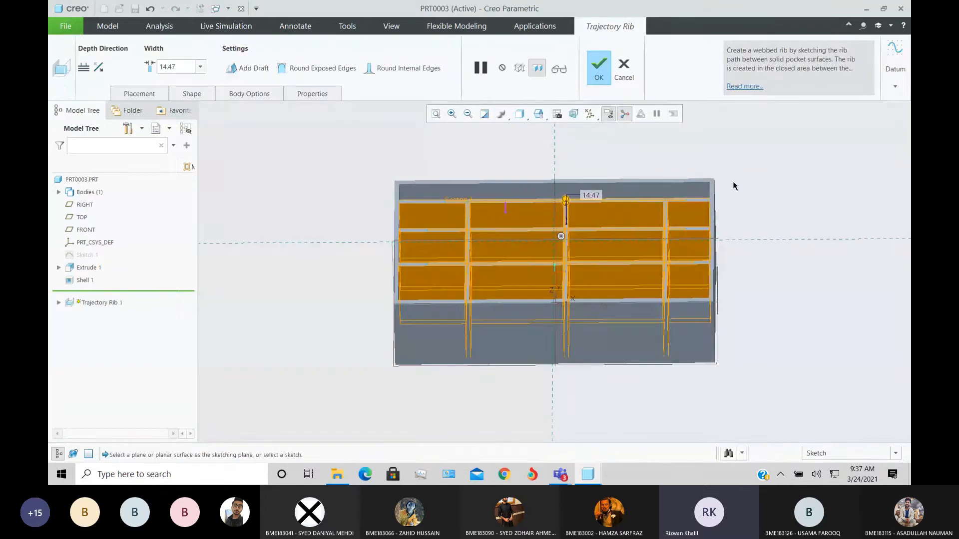
pyautogui.click(600, 70)
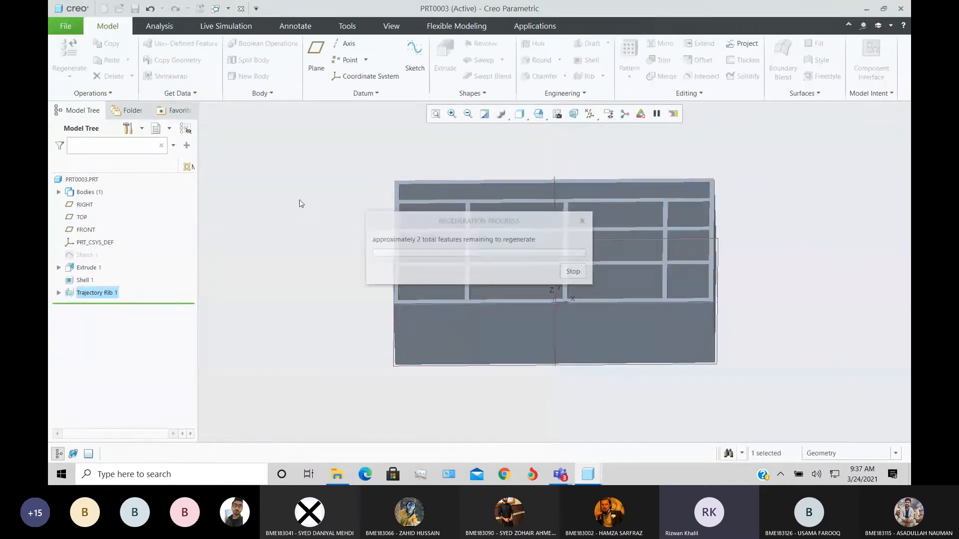
pyautogui.click(318, 232)
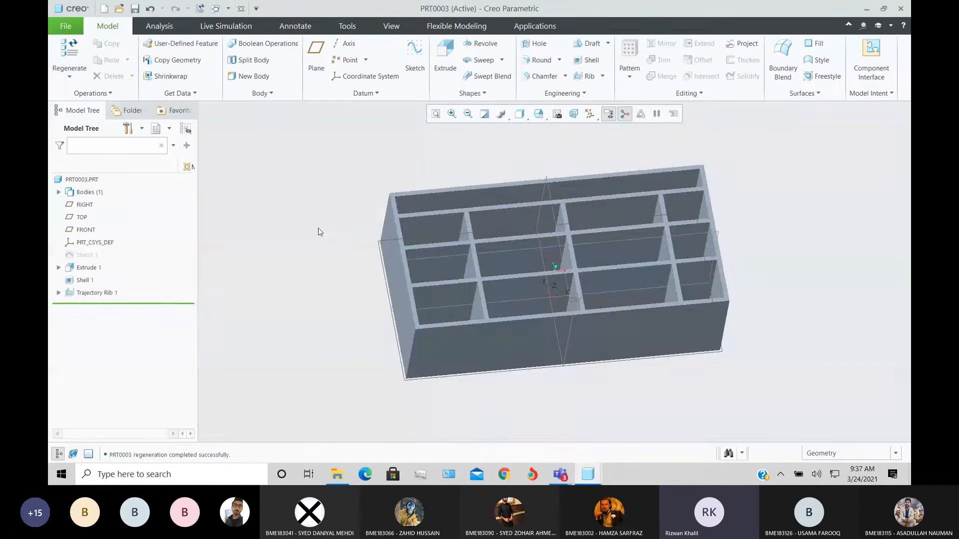
pyautogui.moveTo(319, 232); pyautogui.dragTo(352, 241, button='middle')
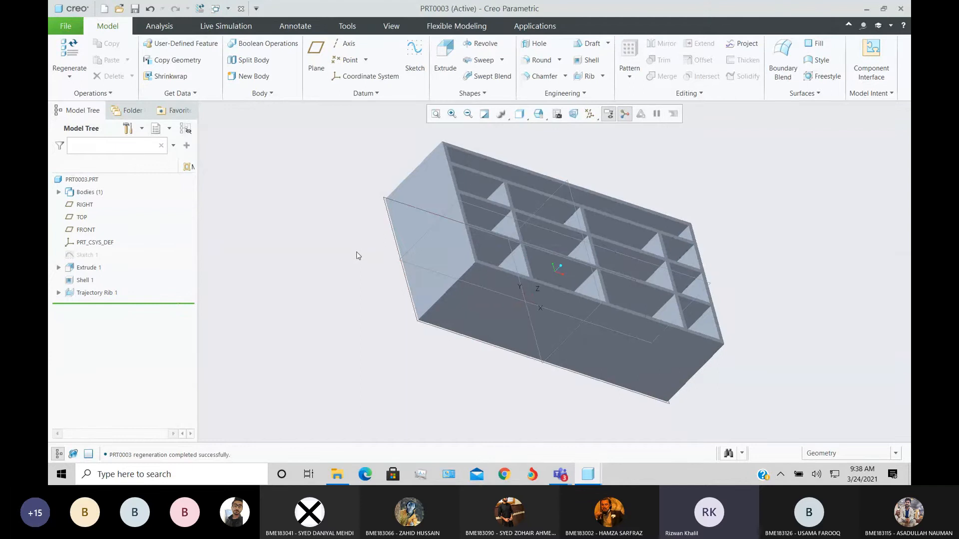
pyautogui.moveTo(817, 259); pyautogui.dragTo(803, 263, button='middle')
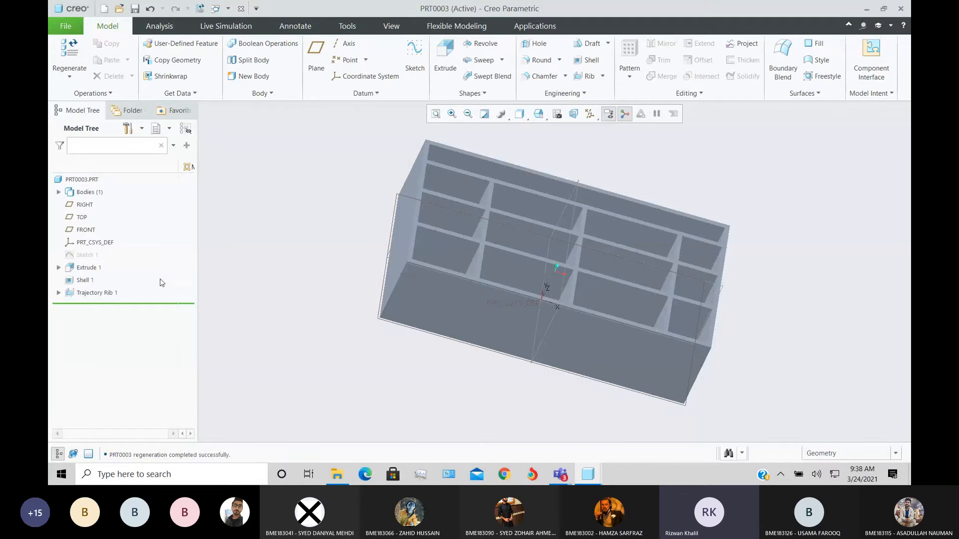
# Delete the trajectory rib from the part.
pyautogui.click(94, 293)
pyautogui.rightClick(94, 293)
pyautogui.click(120, 354)
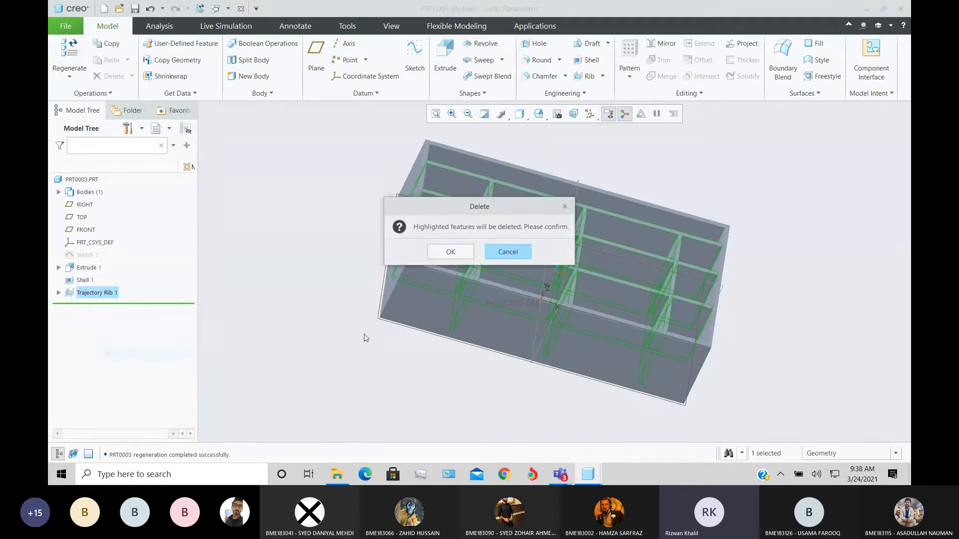
pyautogui.click(450, 252)
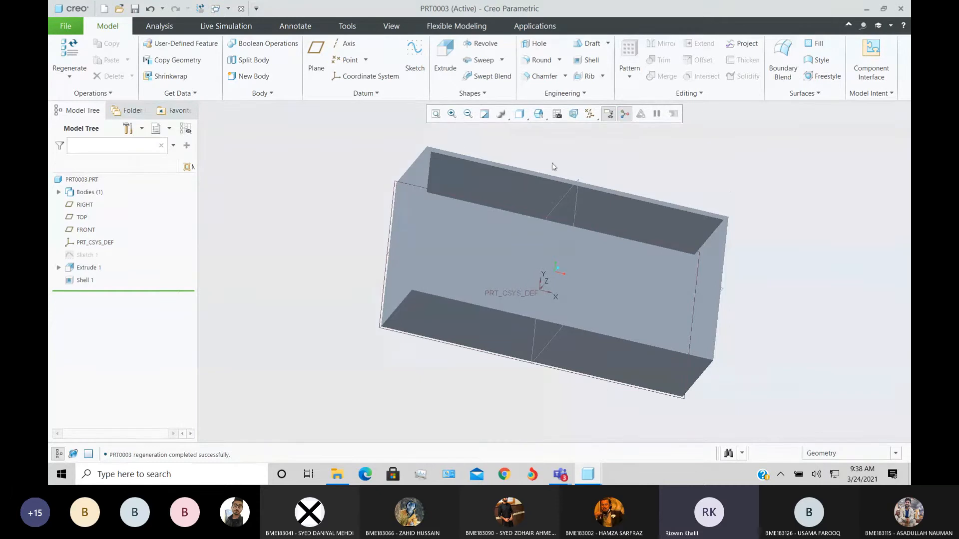
pyautogui.moveTo(728, 186)
pyautogui.mouseDown(button='middle')
pyautogui.moveTo(702, 197)
pyautogui.moveTo(714, 175)
pyautogui.mouseUp(button='middle')
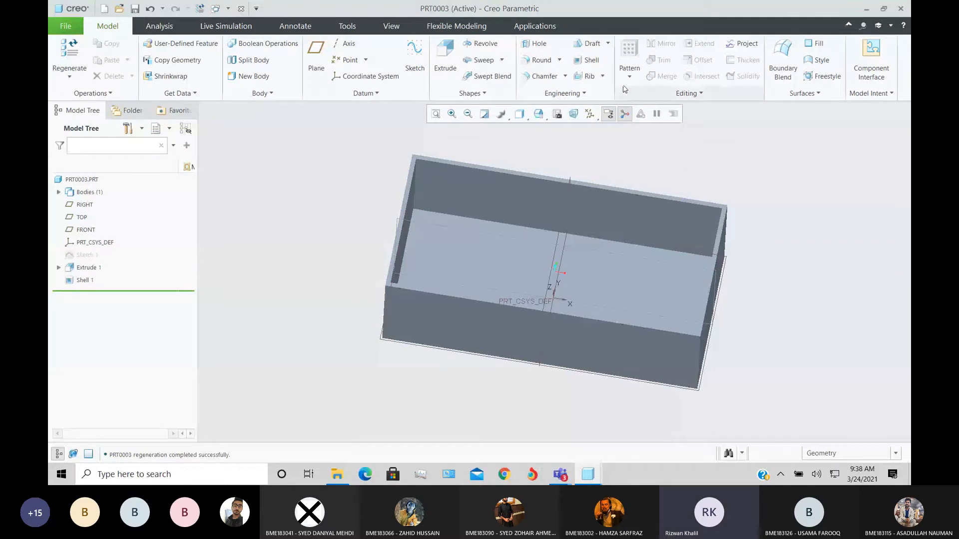
# Start a trajectory rib sketch on the shelled box's open rim face and orient the sketch view parallel to the screen.
pyautogui.click(602, 76)
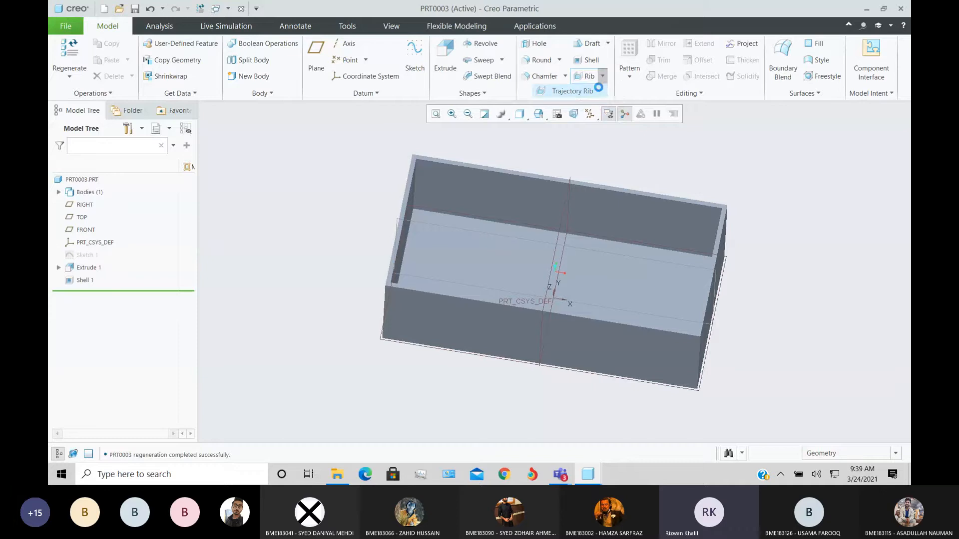
pyautogui.click(599, 88)
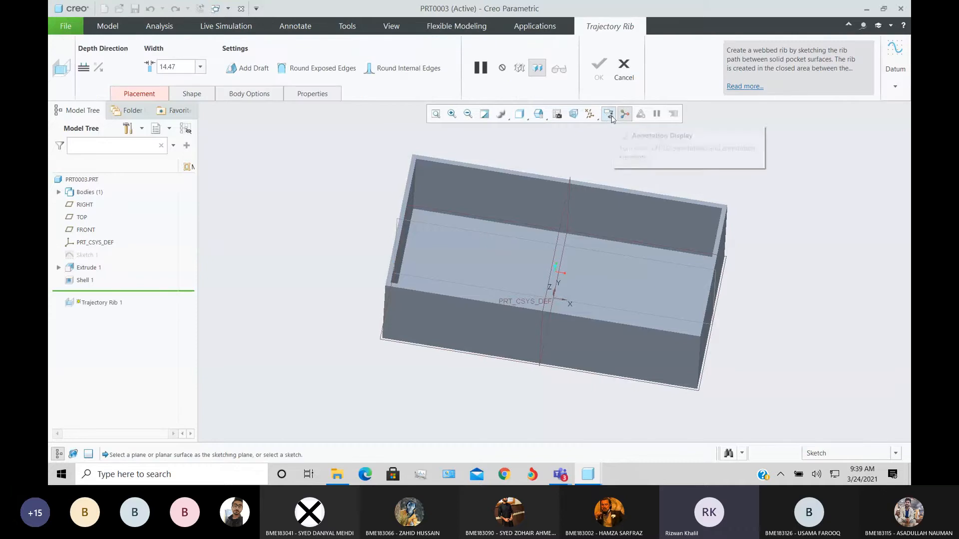
pyautogui.click(521, 174)
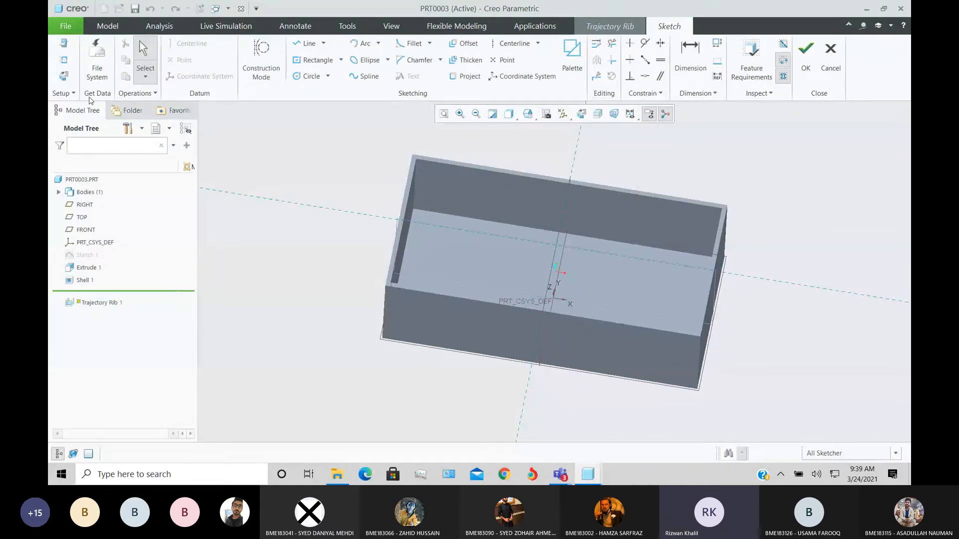
pyautogui.click(68, 78)
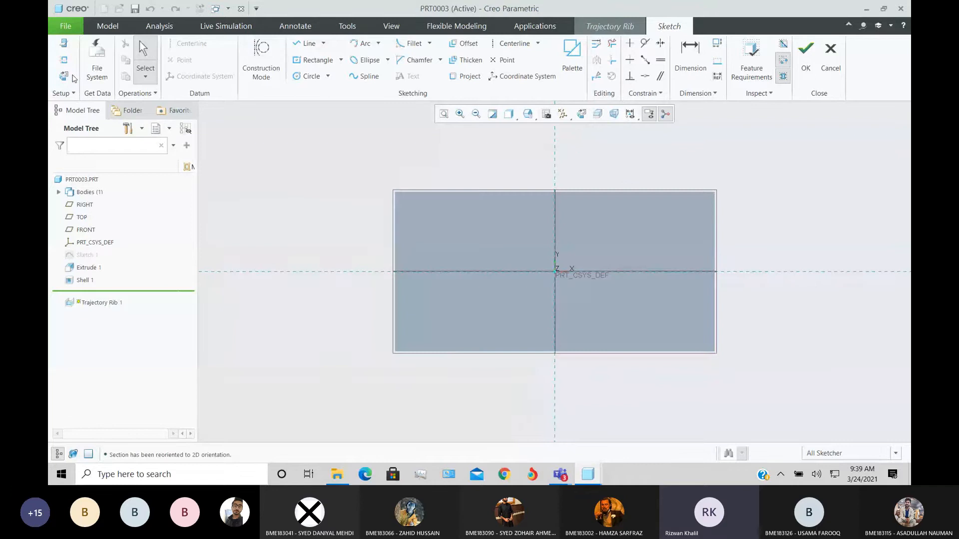
# Sketch three horizontal lines inside the box: two long ones above the centre and a shorter one below it.
pyautogui.click(299, 44)
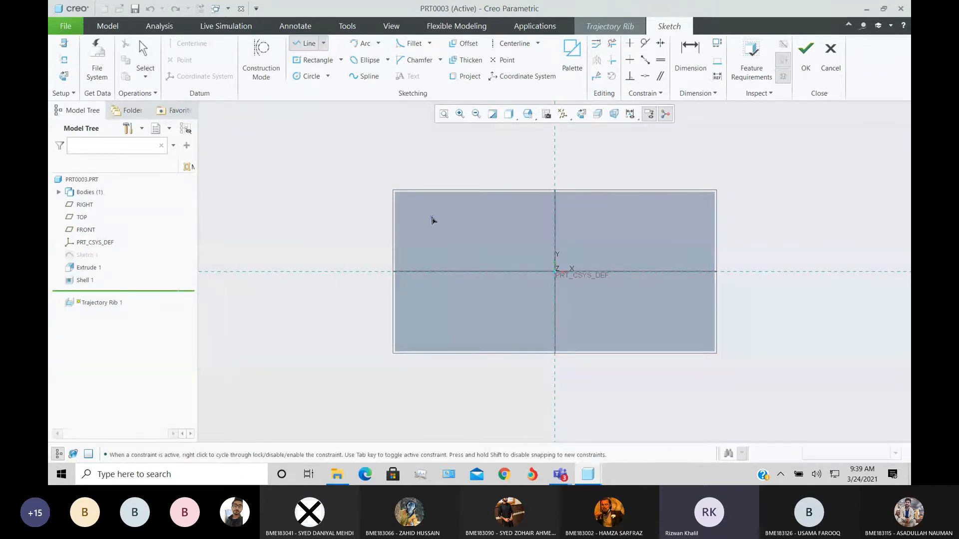
pyautogui.click(431, 218)
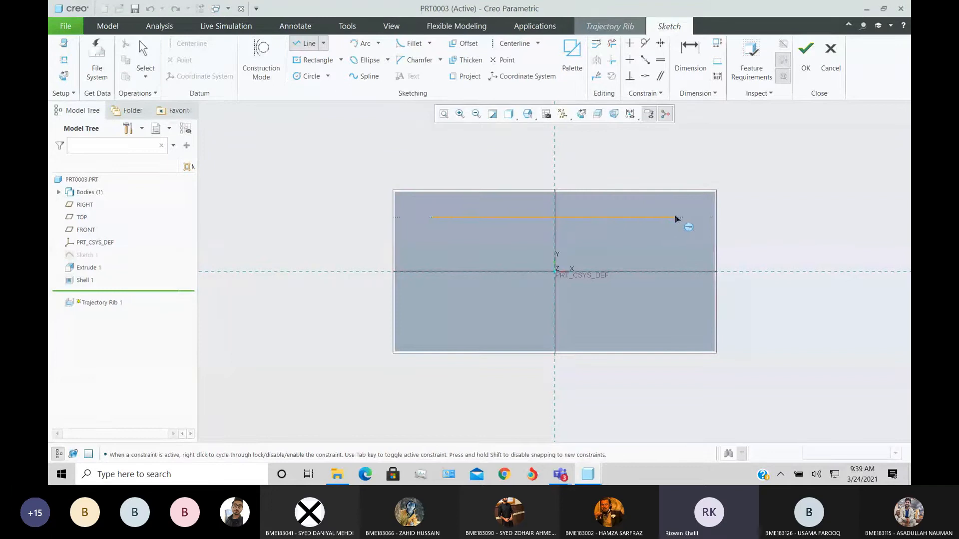
pyautogui.click(677, 218)
pyautogui.middleClick(672, 231)
pyautogui.click(438, 254)
pyautogui.click(672, 254)
pyautogui.middleClick(672, 254)
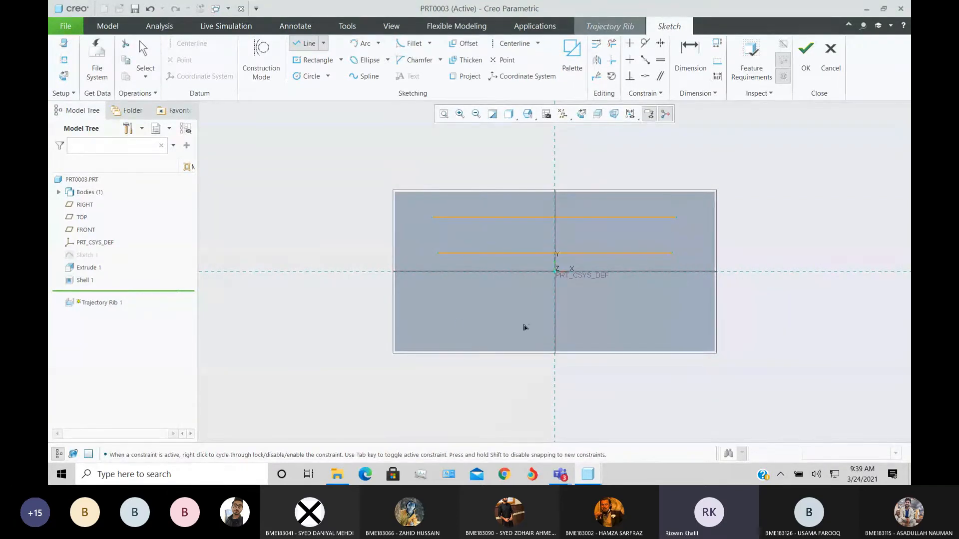
pyautogui.click(493, 298)
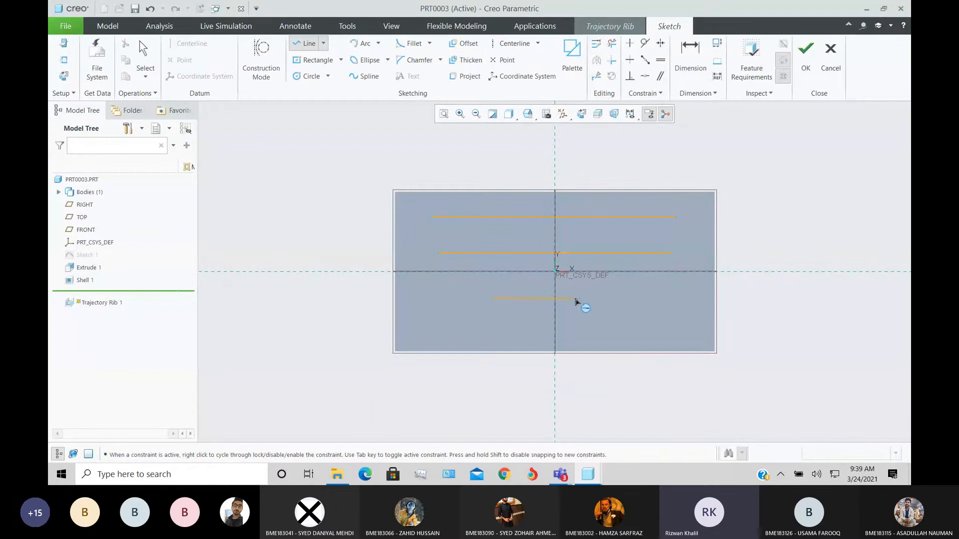
pyautogui.click(630, 298)
pyautogui.middleClick(647, 321)
# Sketch three vertical lines down from the upper horizontal line, the two nearest the middle crossing all horizontals and the leftmost ending shorter.
pyautogui.click(617, 218)
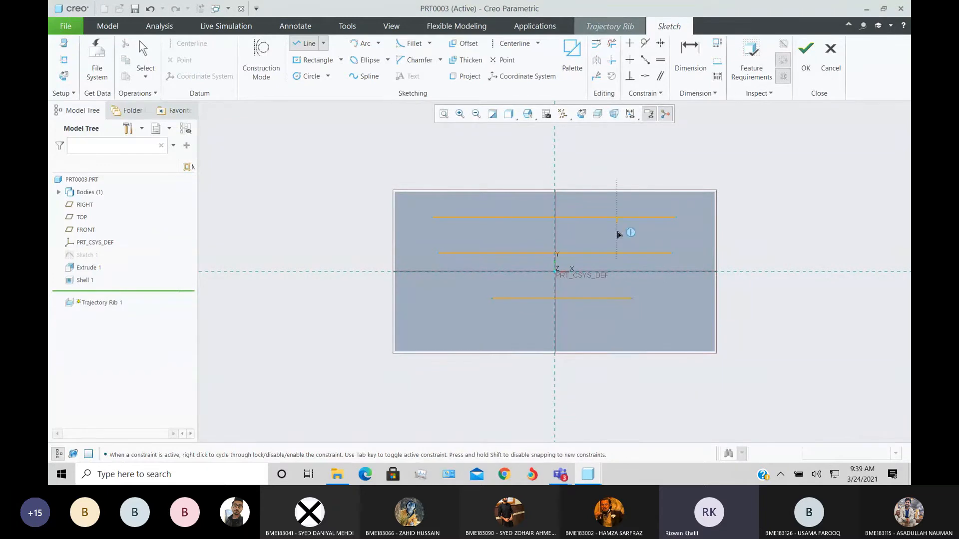
pyautogui.click(617, 322)
pyautogui.middleClick(593, 325)
pyautogui.click(512, 218)
pyautogui.click(518, 322)
pyautogui.middleClick(516, 324)
pyautogui.click(456, 217)
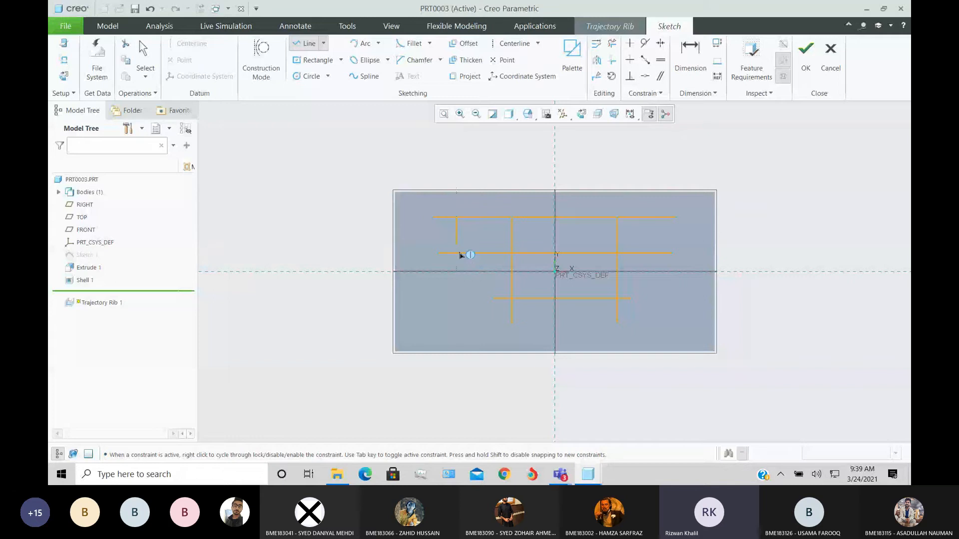
pyautogui.click(456, 295)
pyautogui.middleClick(456, 295)
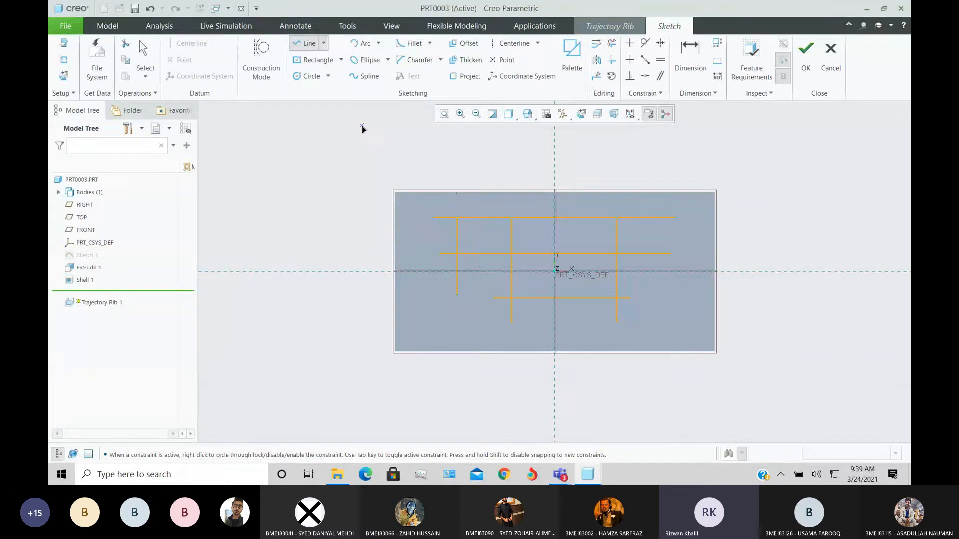
pyautogui.middleClick(365, 129)
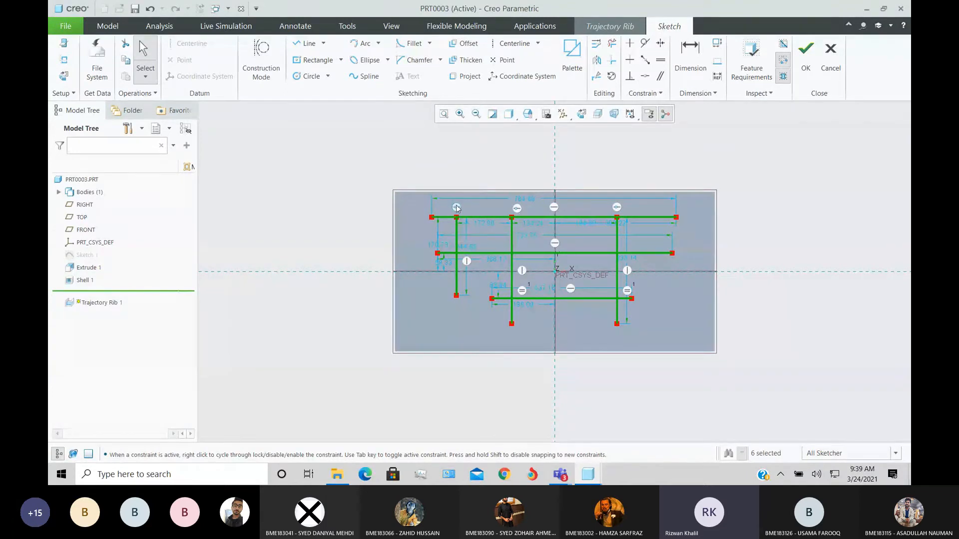
# Finish the sketch, try to create the trajectory rib with a width of 14.47, and cancel the feature.
pyautogui.click(806, 52)
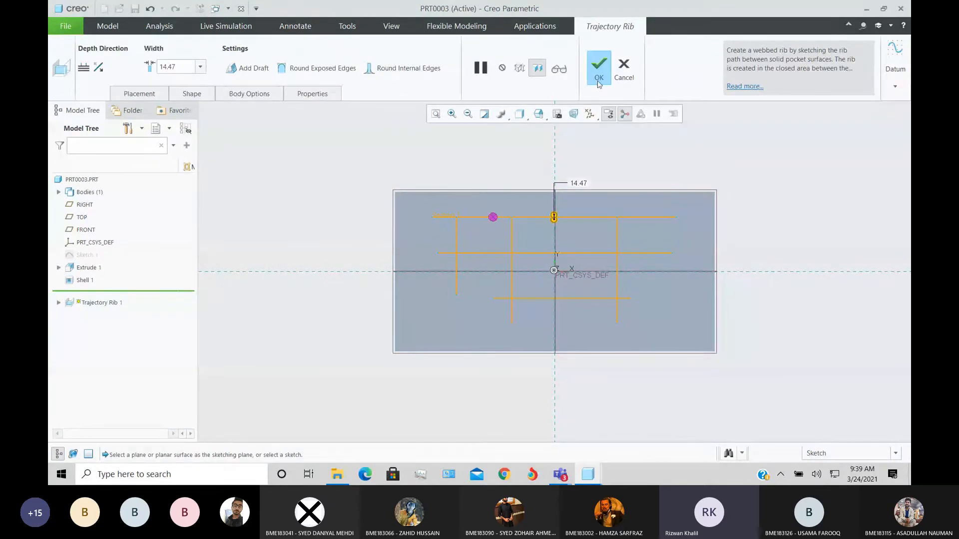
pyautogui.click(599, 77)
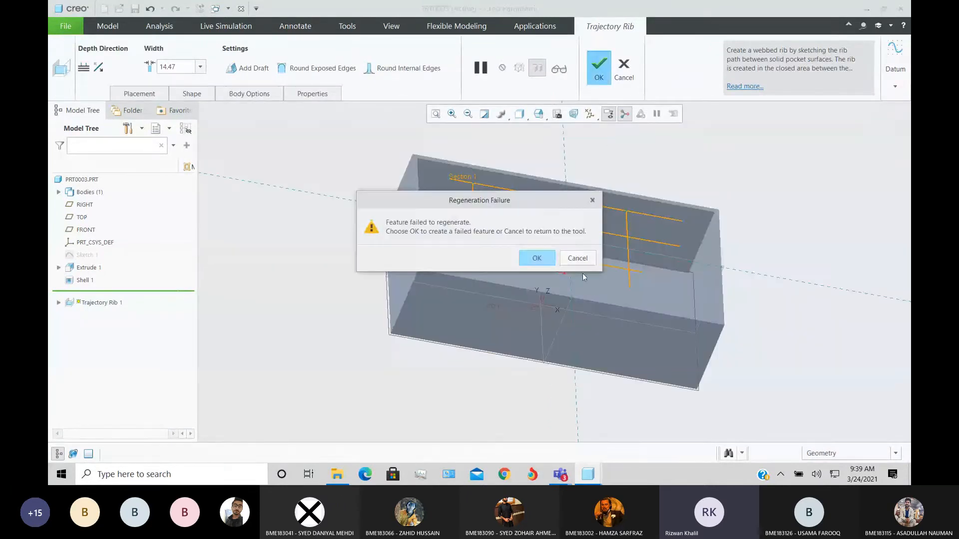
pyautogui.click(534, 258)
pyautogui.click(804, 368)
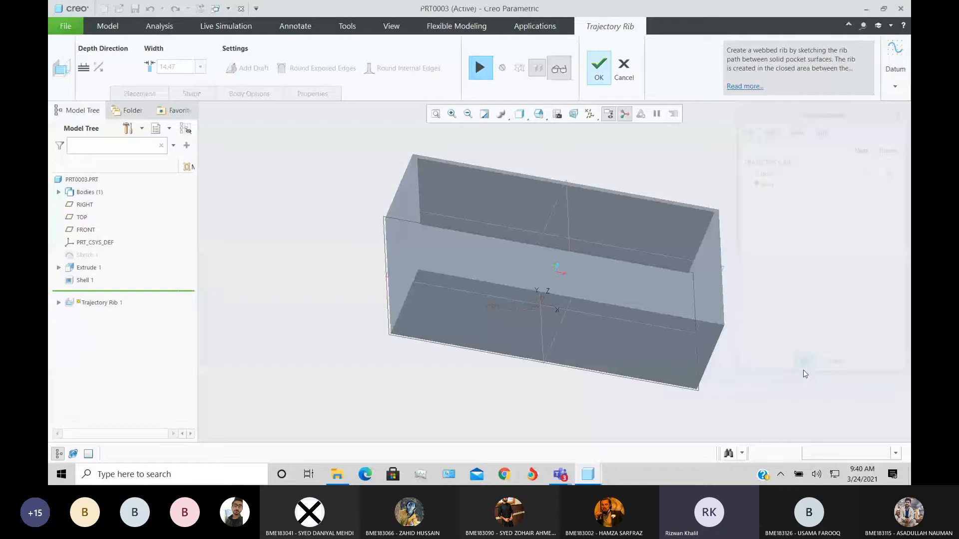
pyautogui.click(624, 68)
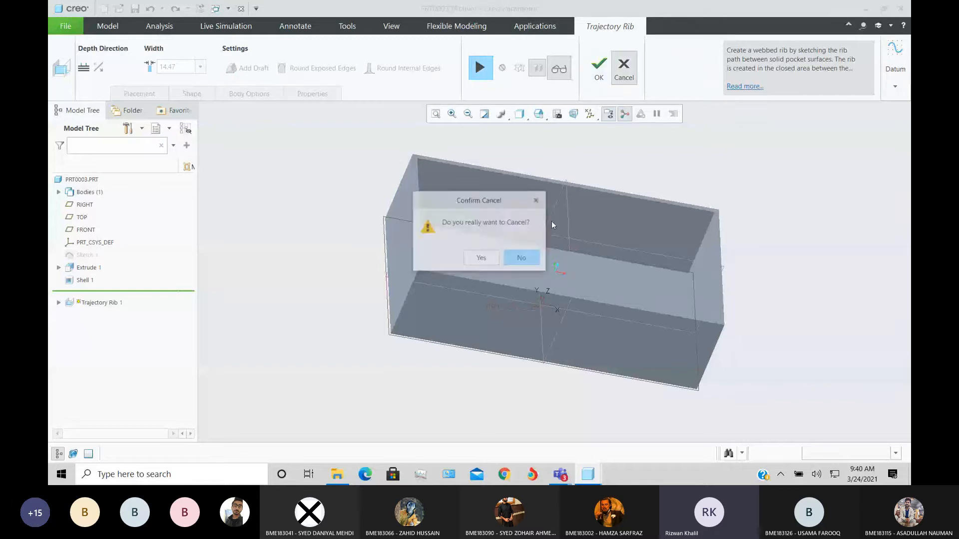
pyautogui.click(483, 256)
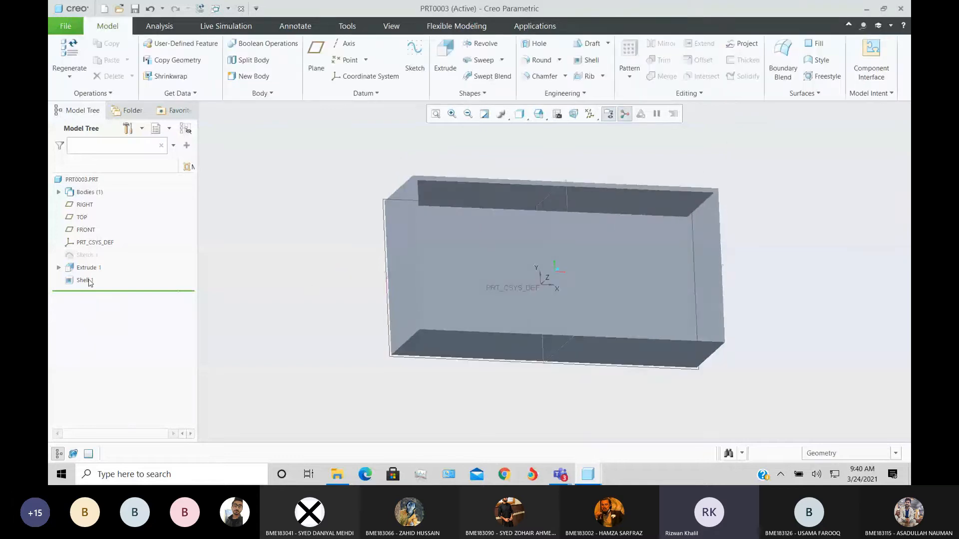
# Start a new trajectory rib and place its sketch on the open rim face of the shelled box.
pyautogui.click(603, 76)
pyautogui.click(576, 95)
pyautogui.scroll(5, 580, 175)
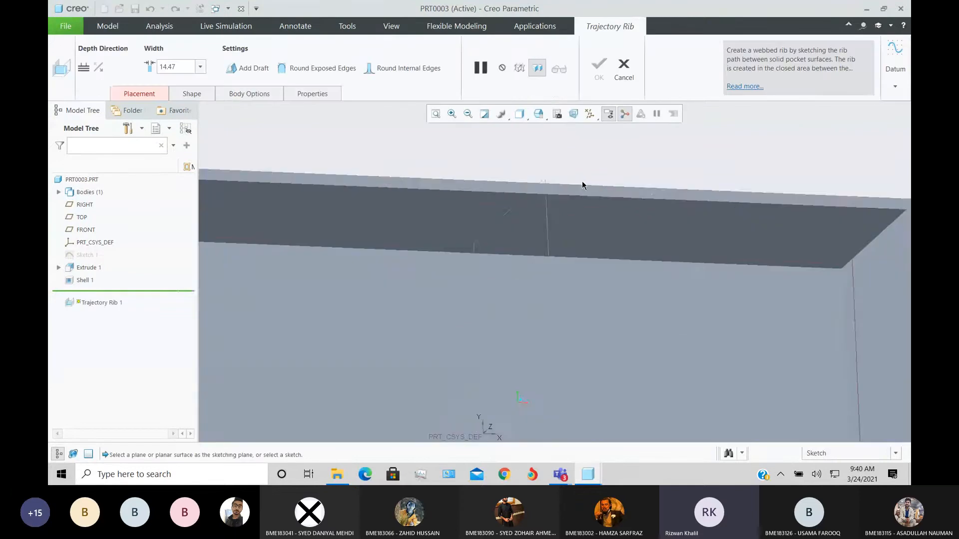
pyautogui.click(584, 200)
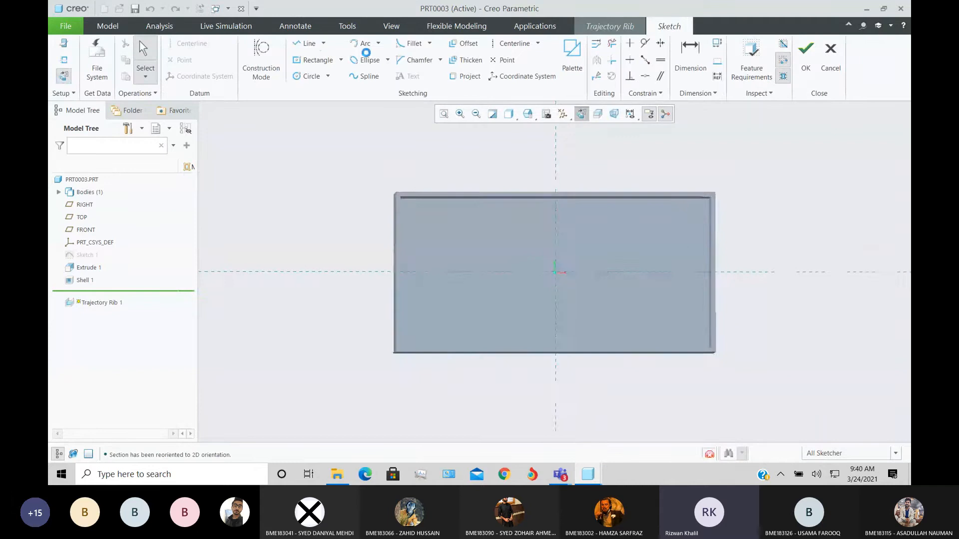
pyautogui.click(306, 43)
pyautogui.press('Escape')
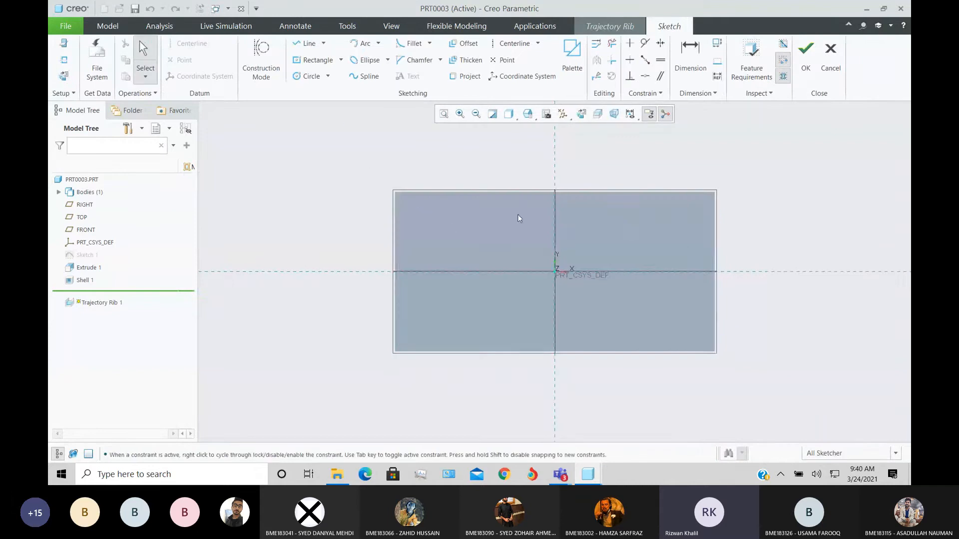
# Sketch an upper horizontal line, a short vertical near each of its ends, and a second horizontal line just above the centre joining the verticals.
pyautogui.click(306, 44)
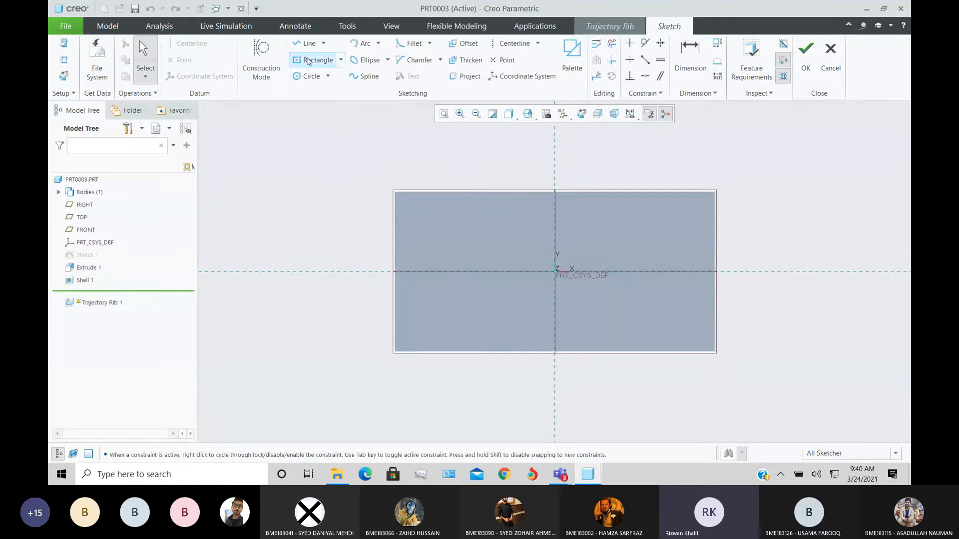
pyautogui.click(446, 218)
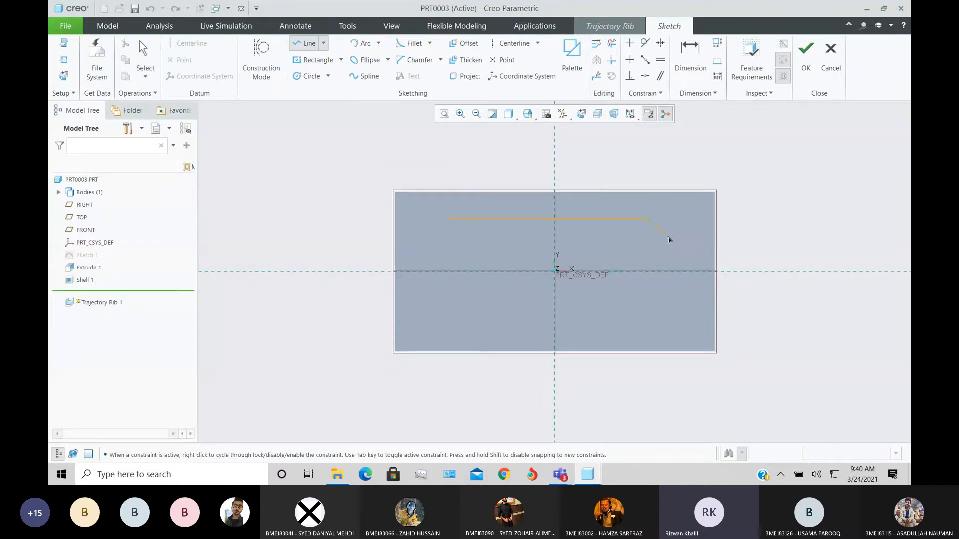
pyautogui.click(638, 218)
pyautogui.click(642, 261)
pyautogui.middleClick(642, 261)
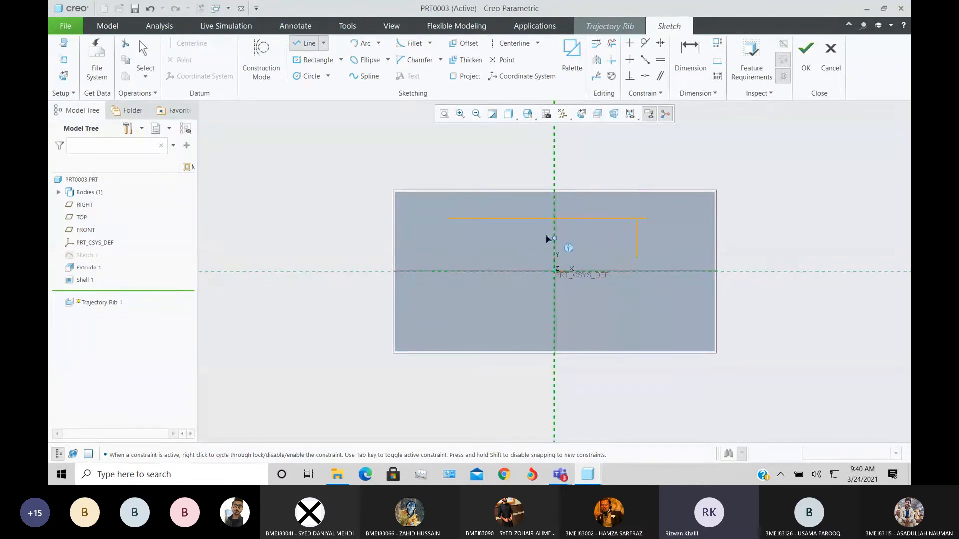
pyautogui.click(468, 218)
pyautogui.click(468, 258)
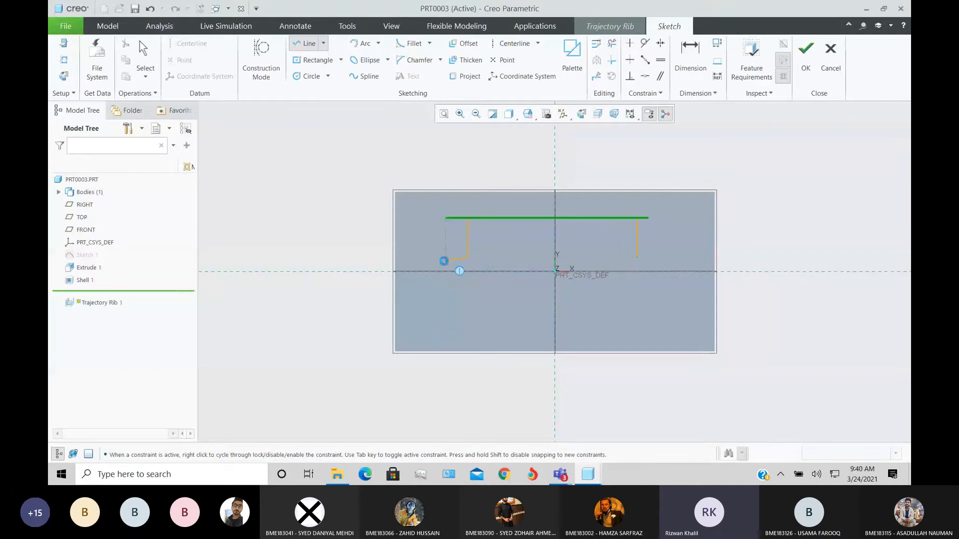
pyautogui.middleClick(440, 258)
pyautogui.click(439, 257)
pyautogui.click(664, 257)
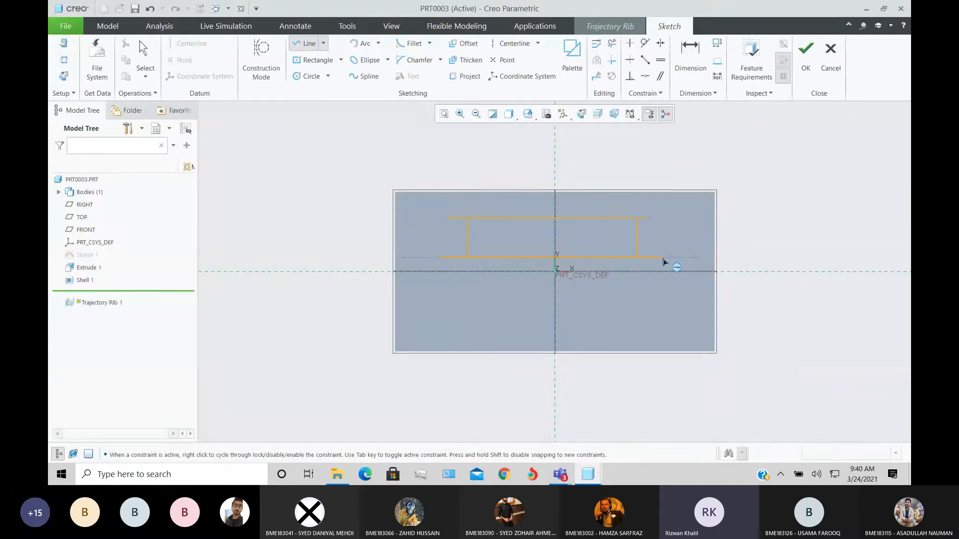
# Sketch two equal vertical lines down from the second horizontal line, one on each side of the centre.
pyautogui.click(614, 257)
pyautogui.click(614, 309)
pyautogui.middleClick(638, 325)
pyautogui.click(498, 257)
pyautogui.click(502, 309)
pyautogui.middleClick(507, 316)
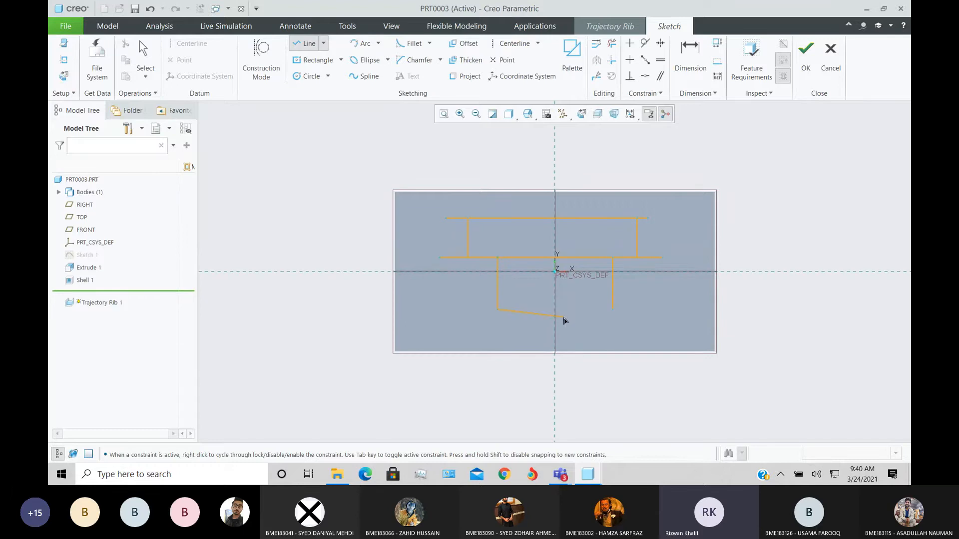
# Finish the rib sketch and enable rounding of the ribs' exposed edges.
pyautogui.click(818, 71)
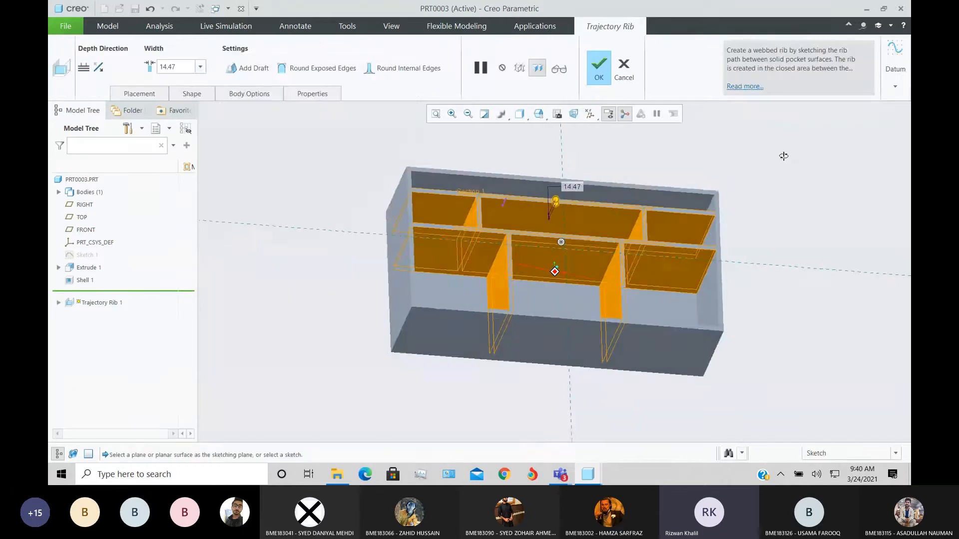
pyautogui.moveTo(786, 176); pyautogui.dragTo(657, 234, button='middle')
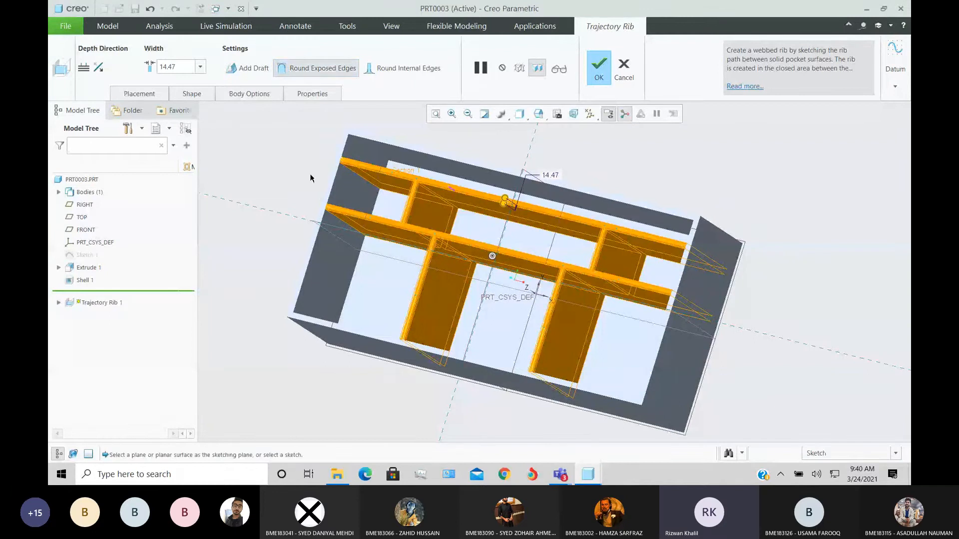
pyautogui.moveTo(310, 179); pyautogui.dragTo(336, 155, button='middle')
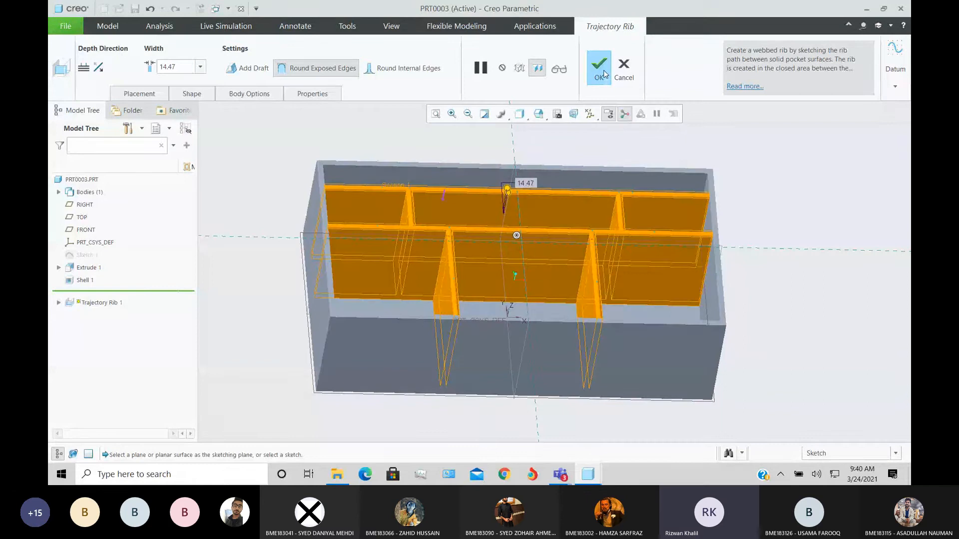
pyautogui.scroll(5, 465, 200)
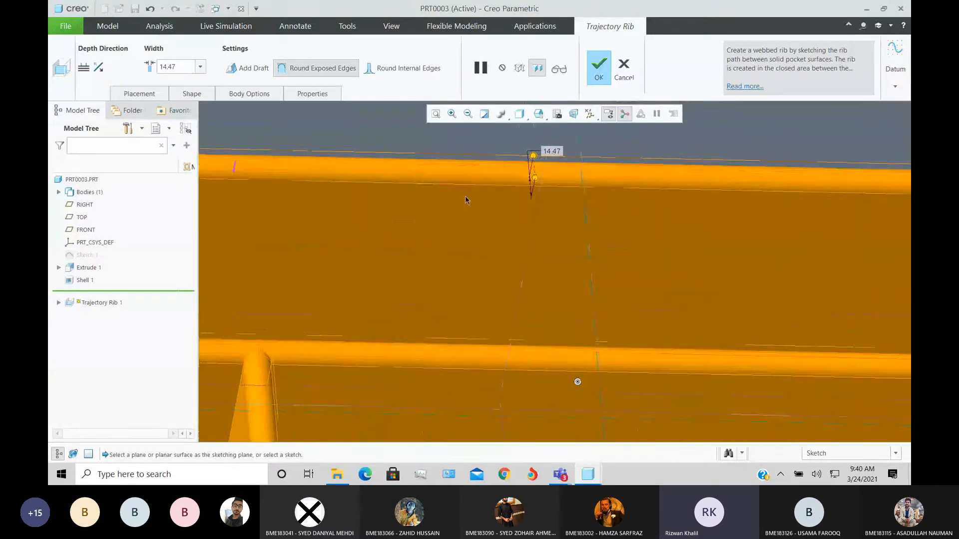
pyautogui.scroll(-3, 467, 207)
pyautogui.moveTo(471, 218); pyautogui.dragTo(591, 244, button='middle')
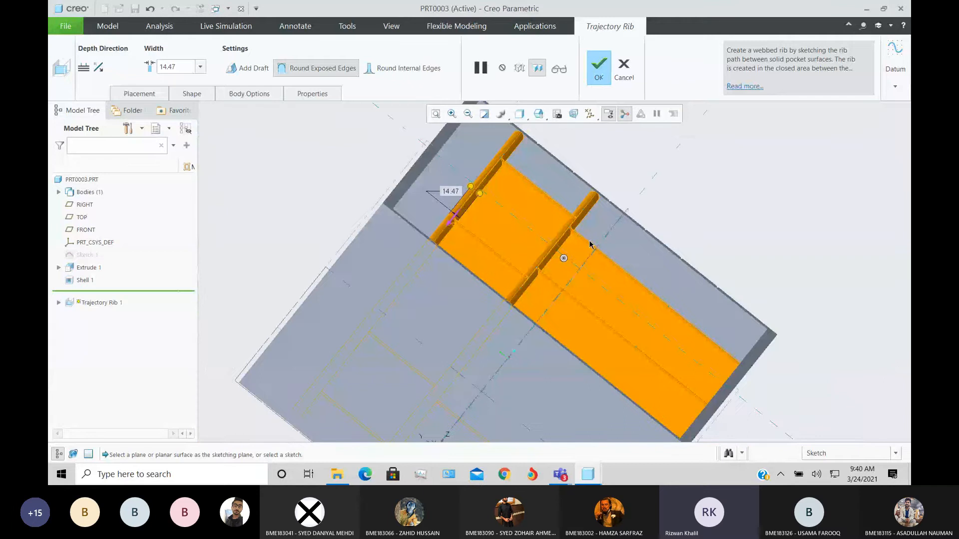
pyautogui.moveTo(607, 247); pyautogui.dragTo(537, 258, button='middle')
# Enable rounding of the ribs' internal edges and create the trajectory rib with a width of 14.47.
pyautogui.click(402, 67)
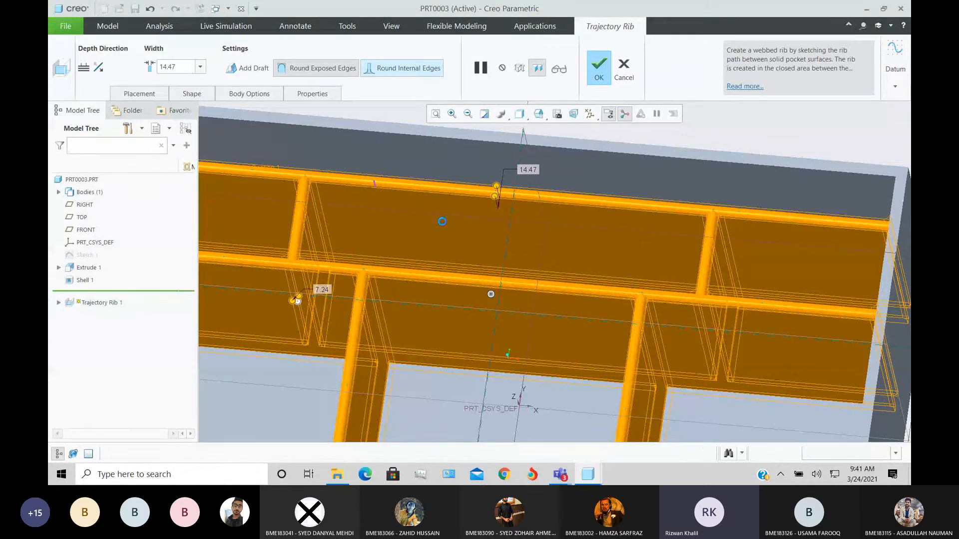
pyautogui.moveTo(443, 220); pyautogui.dragTo(434, 250, button='middle')
pyautogui.click(599, 70)
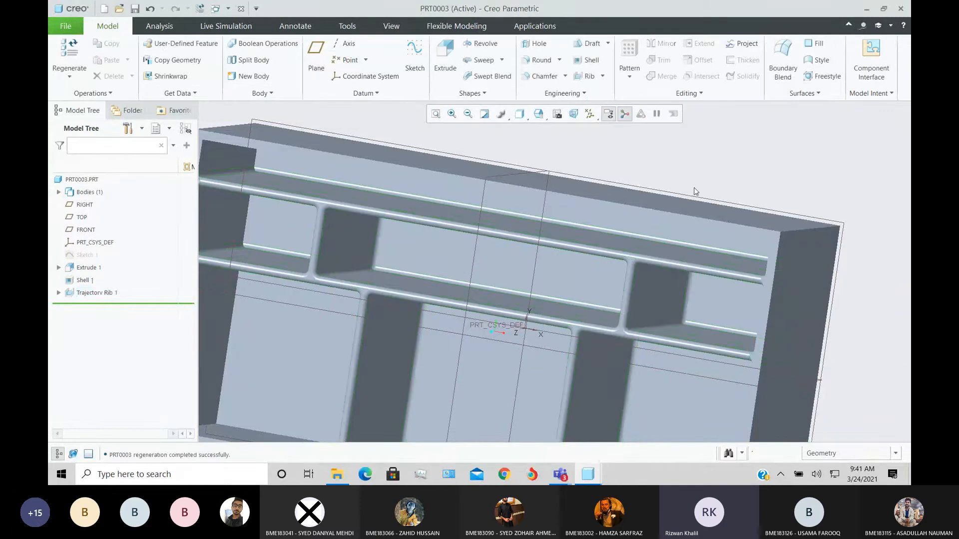
pyautogui.moveTo(693, 191); pyautogui.dragTo(311, 239, button='middle')
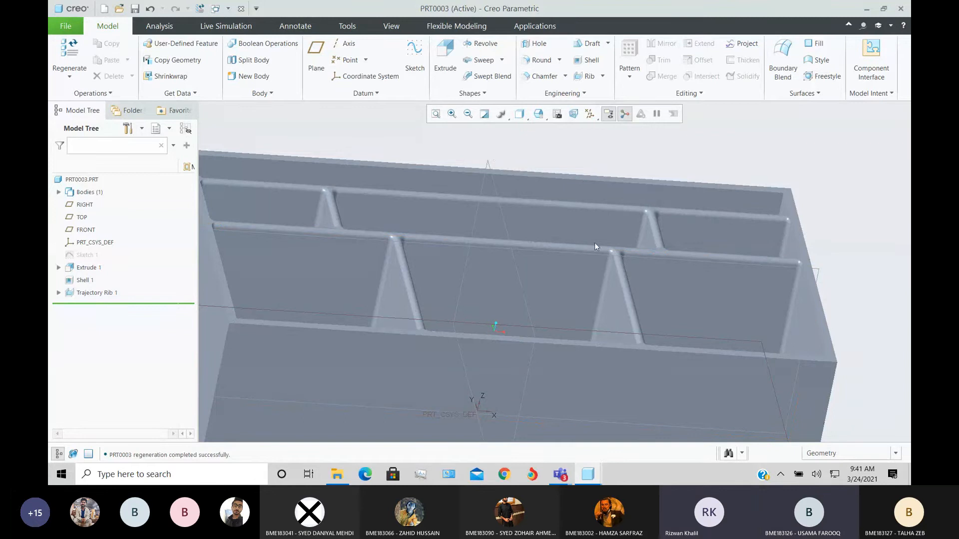
pyautogui.scroll(-5, 600, 249)
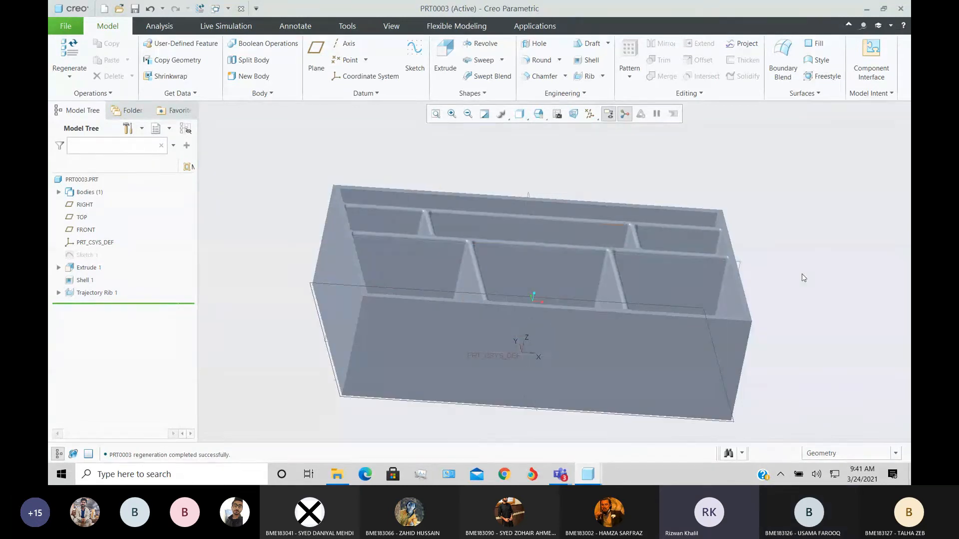
# Examine the trajectory ribs' rounded exposed and internal edges and their corner junctions from several angles and at close range.
pyautogui.moveTo(730, 203); pyautogui.dragTo(763, 241, button='middle')
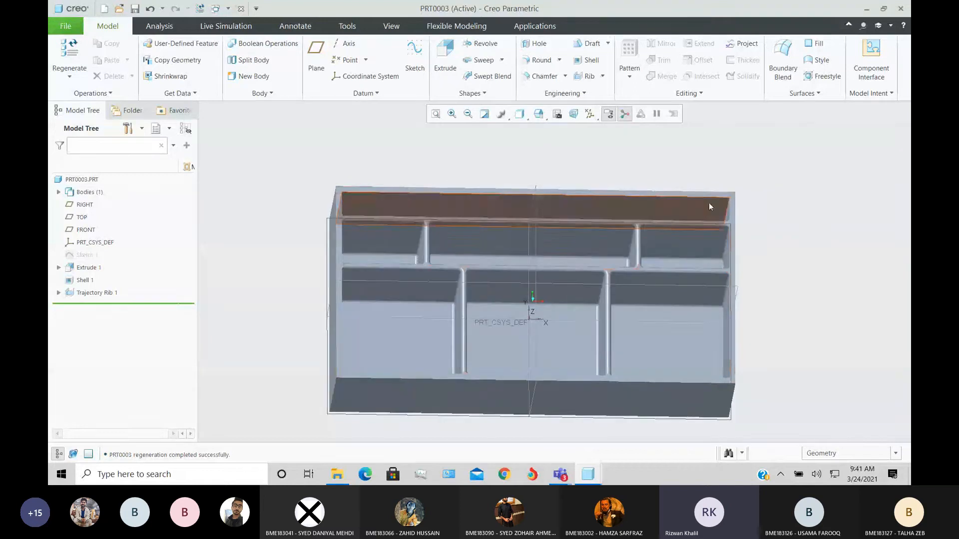
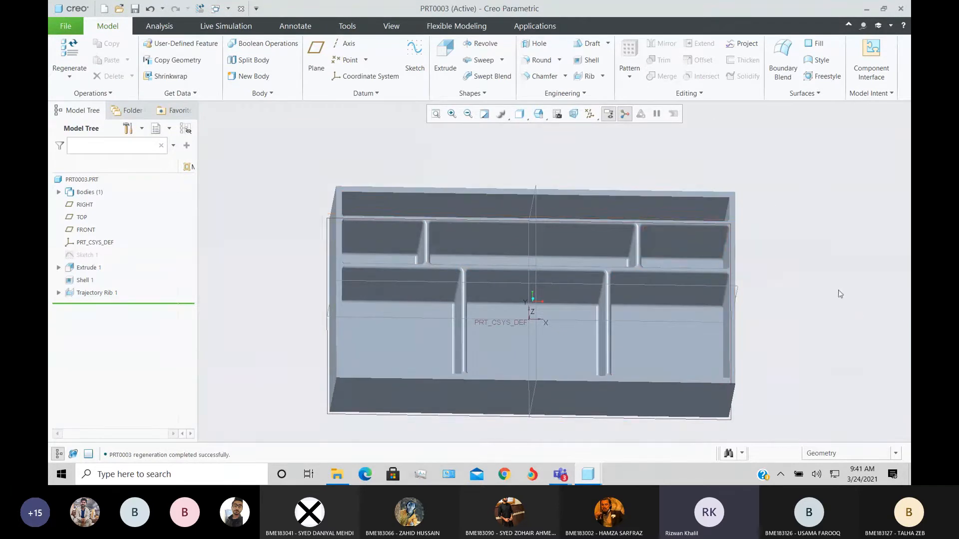
pyautogui.moveTo(840, 294)
pyautogui.mouseDown(button='middle')
pyautogui.moveTo(780, 294)
pyautogui.moveTo(830, 297)
pyautogui.moveTo(832, 283)
pyautogui.moveTo(826, 306)
pyautogui.moveTo(831, 283)
pyautogui.mouseUp(button='middle')
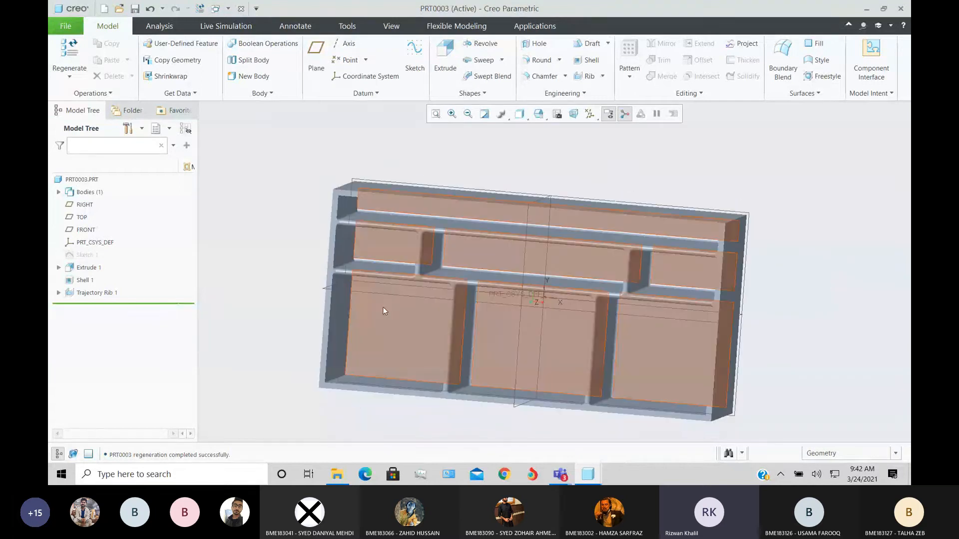
pyautogui.scroll(5, 441, 265)
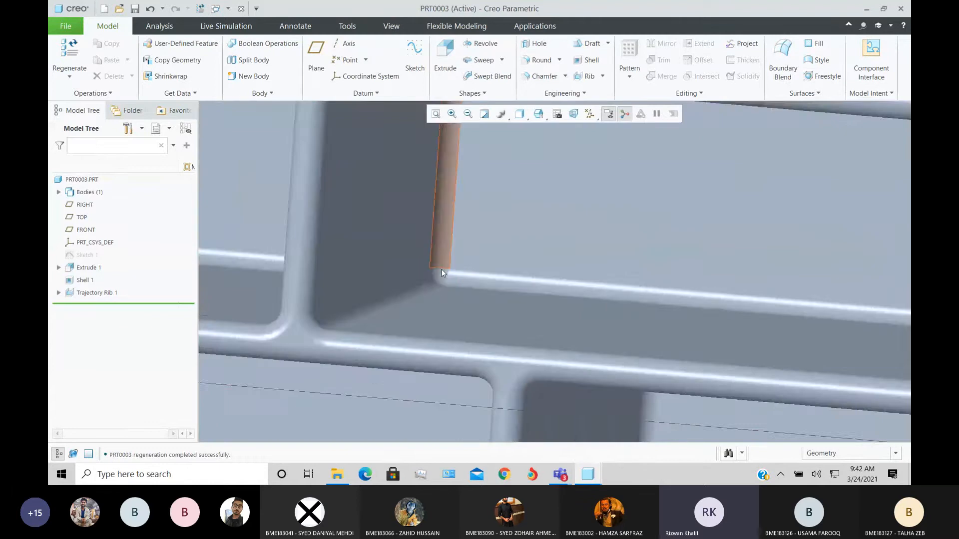
pyautogui.scroll(-3, 443, 262)
pyautogui.moveTo(445, 263)
pyautogui.mouseDown(button='middle')
pyautogui.moveTo(469, 240)
pyautogui.moveTo(495, 244)
pyautogui.mouseUp(button='middle')
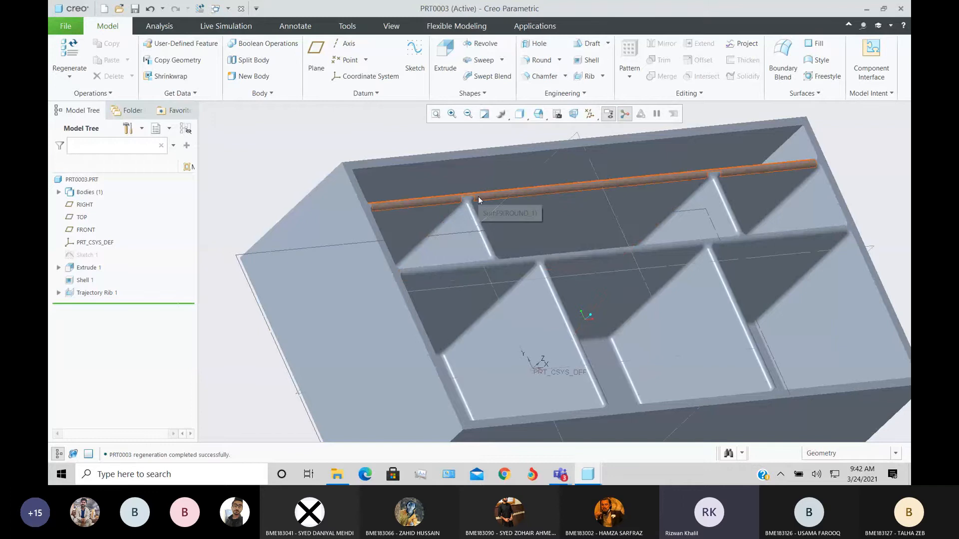
pyautogui.scroll(-3, 480, 194)
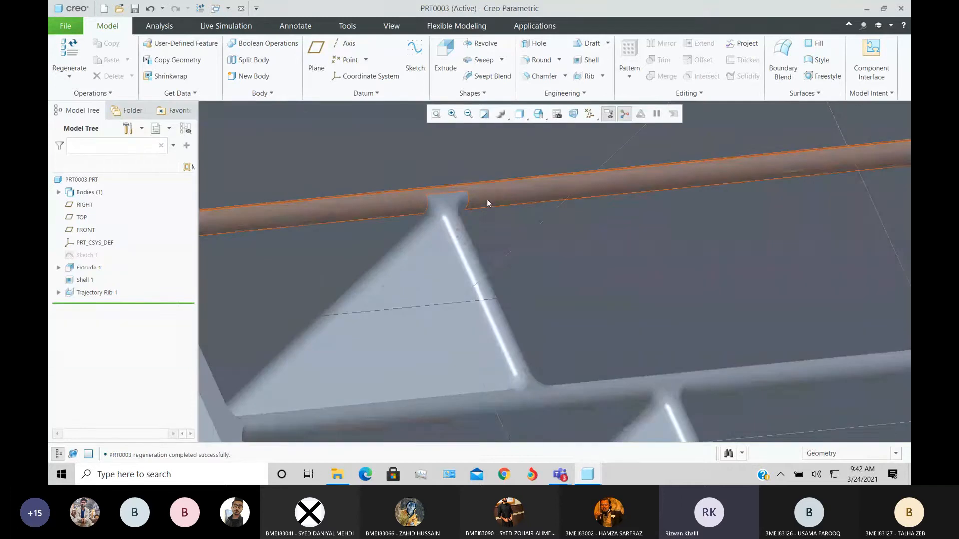
pyautogui.scroll(5, 495, 205)
pyautogui.moveTo(562, 251); pyautogui.dragTo(517, 273, button='middle')
pyautogui.scroll(-5, 517, 272)
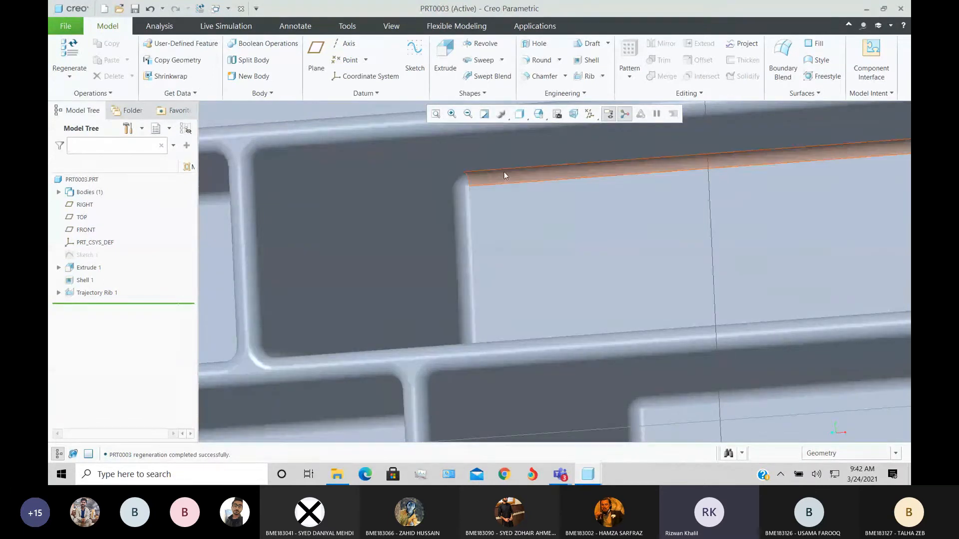
pyautogui.scroll(5, 504, 172)
pyautogui.moveTo(622, 162); pyautogui.dragTo(702, 179, button='middle')
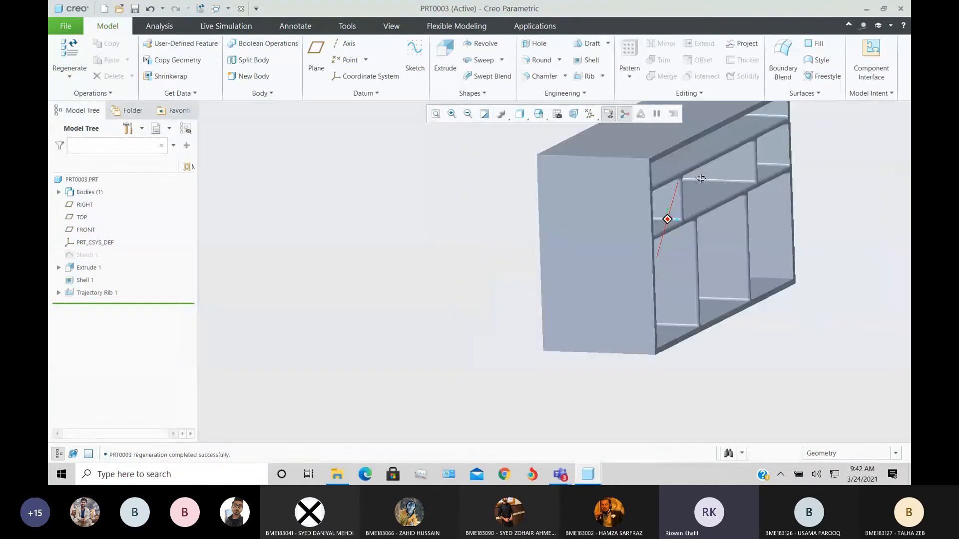
pyautogui.scroll(-6, 701, 179)
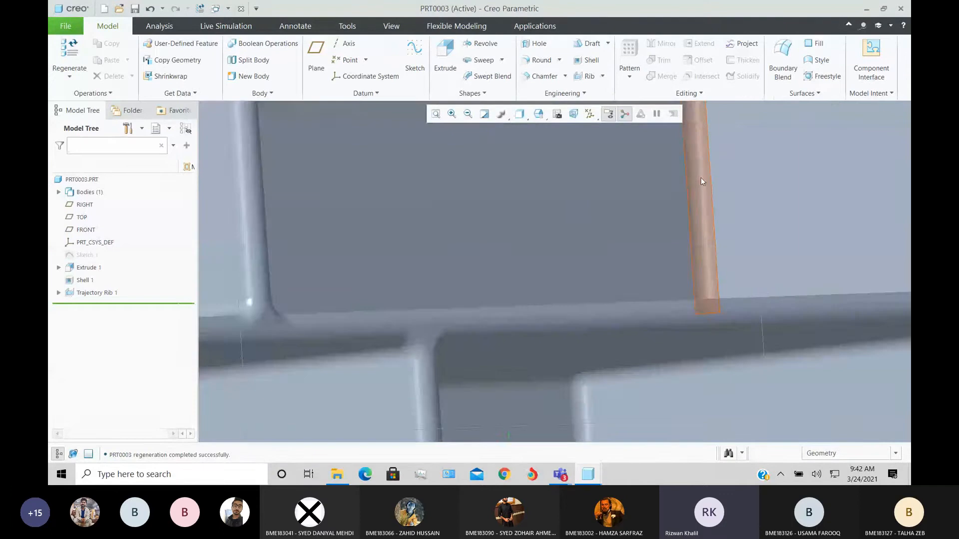
pyautogui.scroll(4, 700, 180)
pyautogui.scroll(-3, 705, 198)
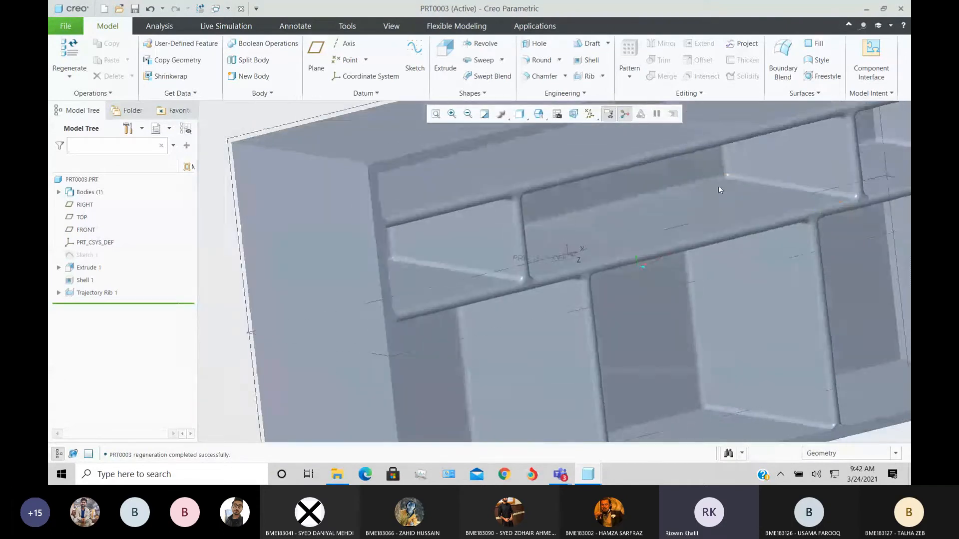
pyautogui.scroll(-3, 728, 178)
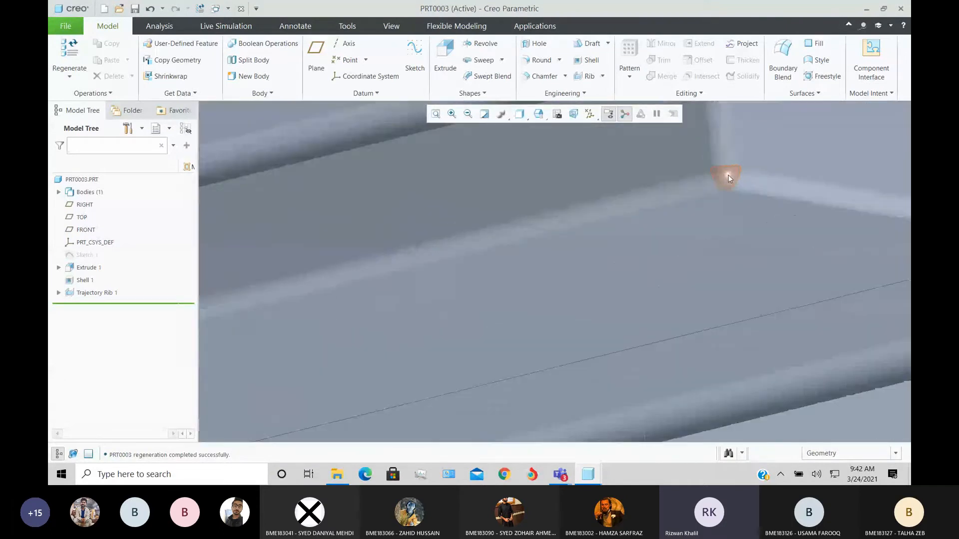
pyautogui.scroll(2, 728, 179)
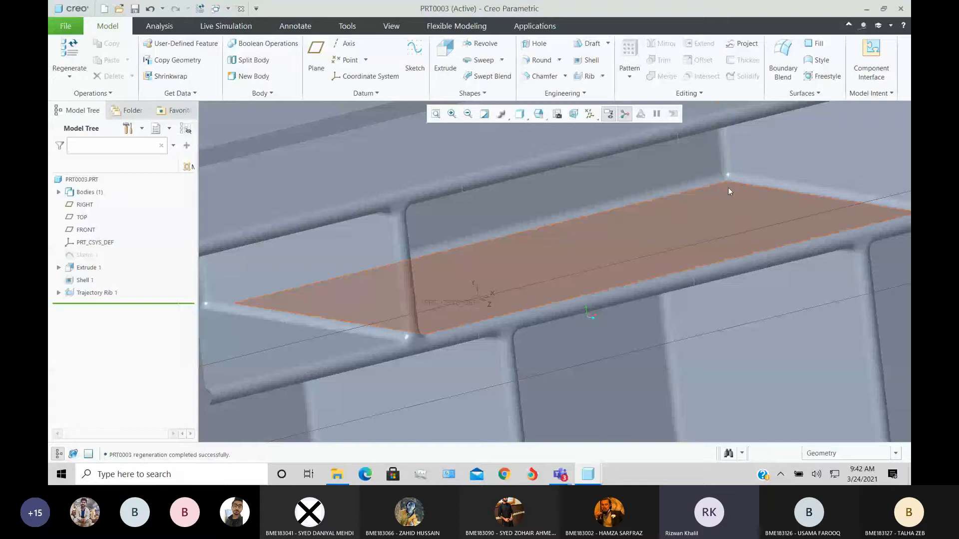
pyautogui.scroll(10, 729, 187)
pyautogui.moveTo(728, 188)
pyautogui.mouseDown(button='middle')
pyautogui.moveTo(692, 155)
pyautogui.moveTo(672, 186)
pyautogui.moveTo(709, 202)
pyautogui.mouseUp(button='middle')
pyautogui.moveTo(814, 240); pyautogui.dragTo(809, 227, button='middle')
pyautogui.scroll(-3, 779, 238)
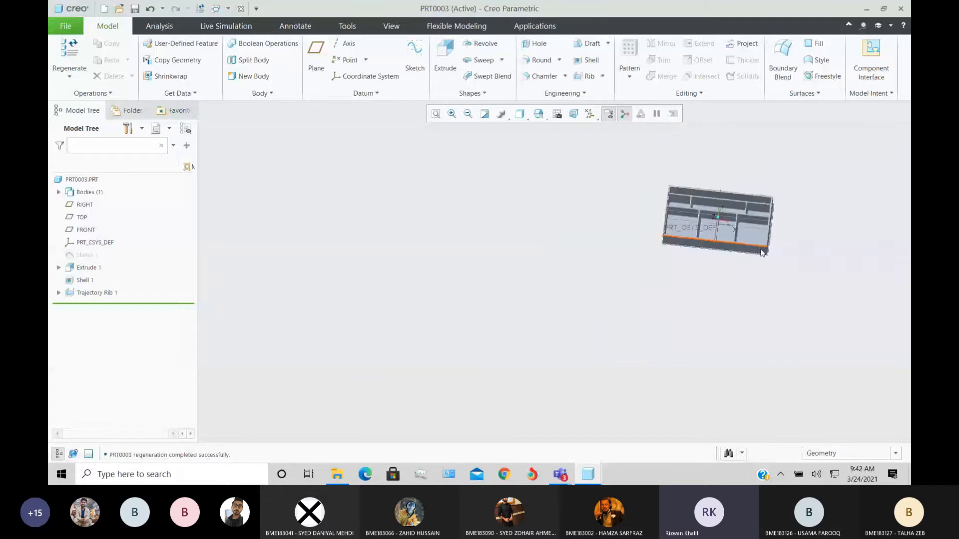
pyautogui.moveTo(762, 252)
pyautogui.mouseDown(button='middle')
pyautogui.moveTo(700, 295)
pyautogui.moveTo(737, 274)
pyautogui.moveTo(795, 310)
pyautogui.moveTo(774, 328)
pyautogui.moveTo(767, 283)
pyautogui.moveTo(789, 299)
pyautogui.mouseUp(button='middle')
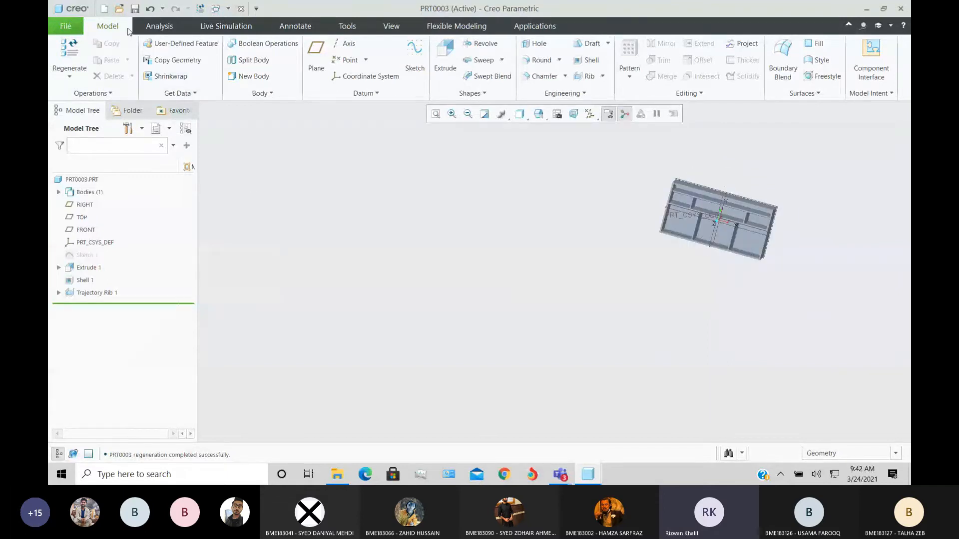
# Create a new solid part named prt0004 with the default template and maximize its window.
pyautogui.click(105, 9)
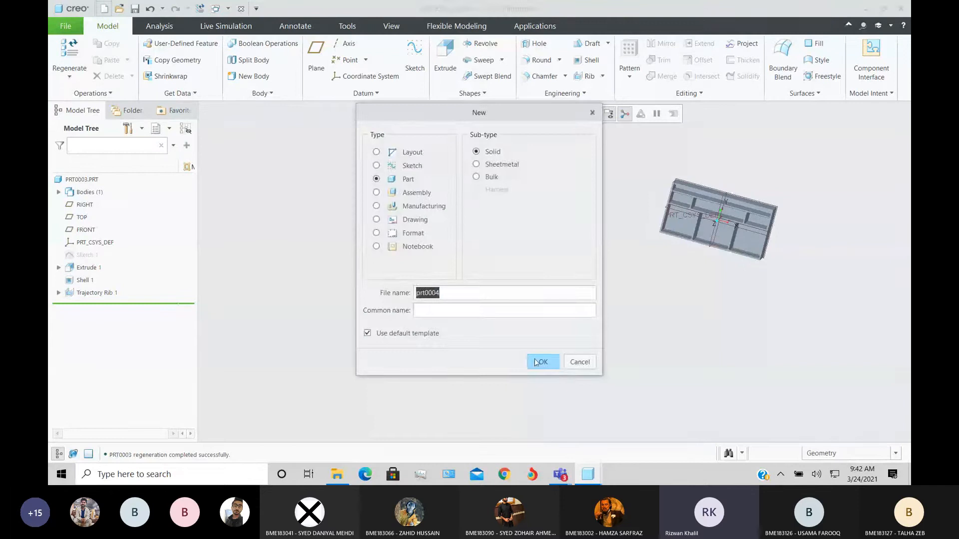
pyautogui.click(535, 359)
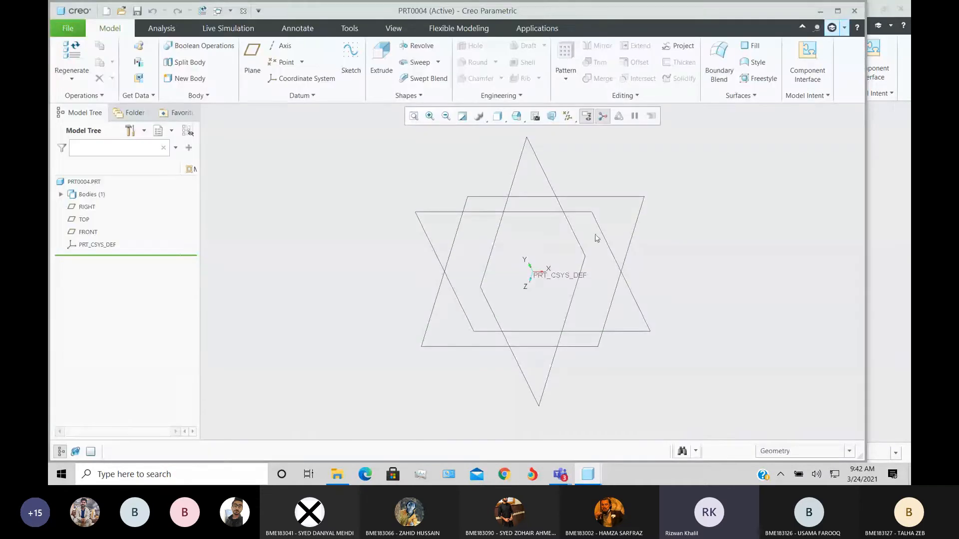
pyautogui.doubleClick(596, 10)
# Sketch a wide rectangle centred on the origin on the FRONT plane and finish the sketch.
pyautogui.click(97, 230)
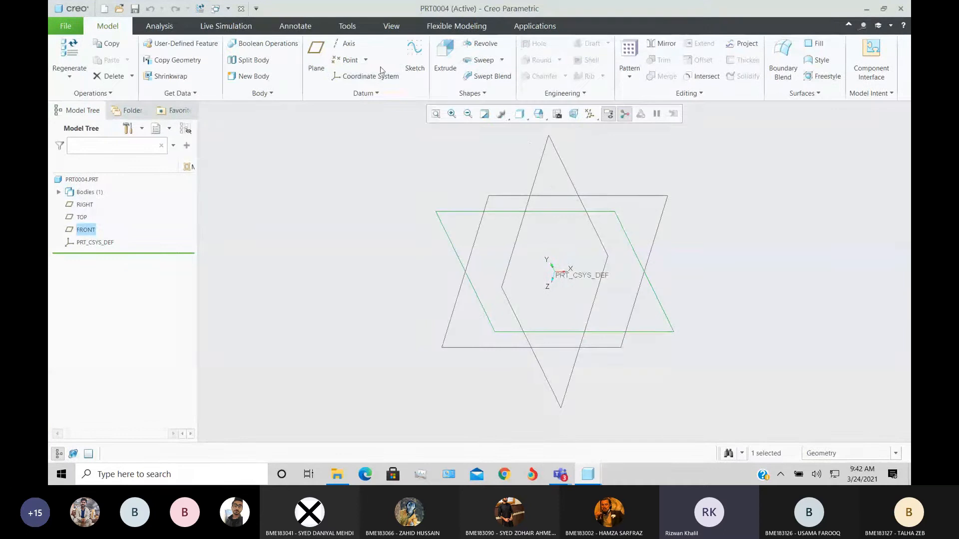
pyautogui.click(407, 69)
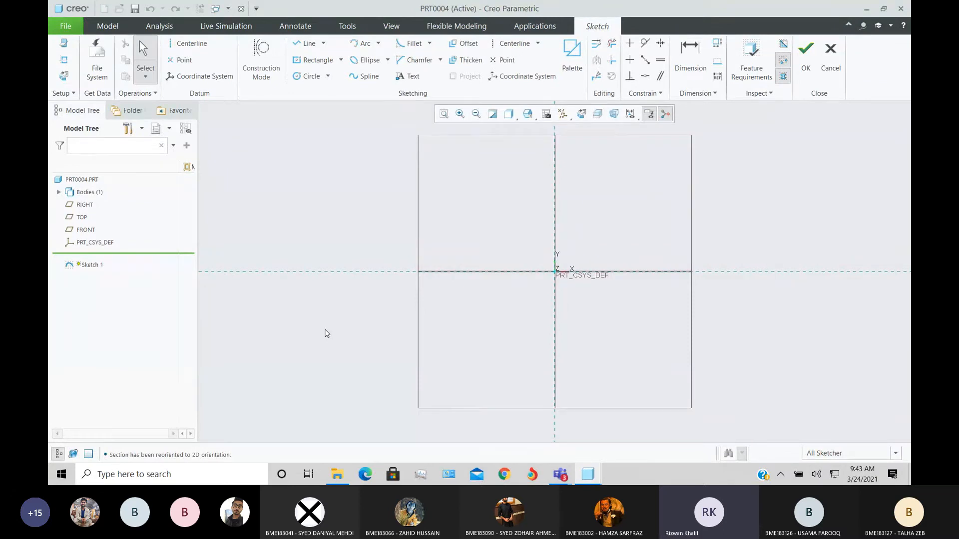
pyautogui.click(314, 60)
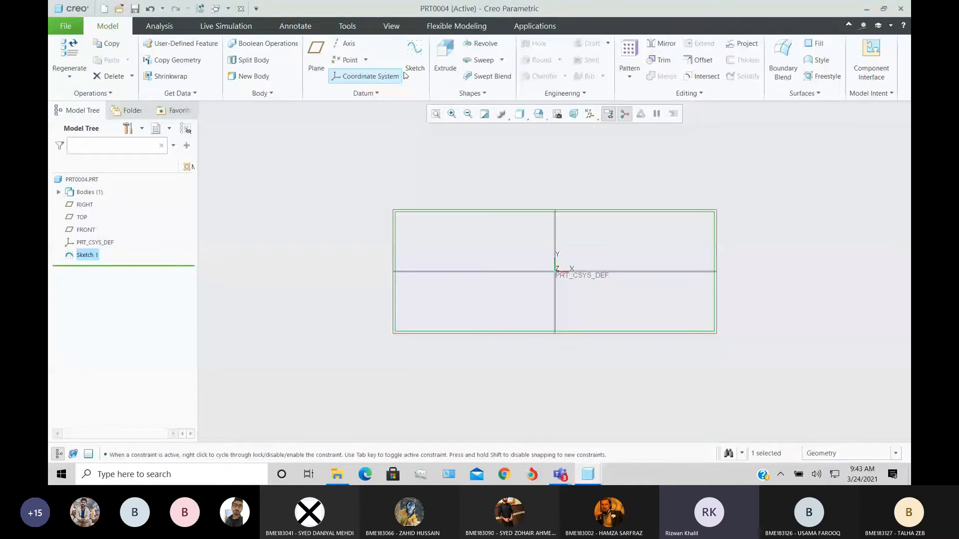
# Extrude the rectangle sketch as a solid block with a depth of 100.
pyautogui.click(445, 55)
pyautogui.doubleClick(188, 57)
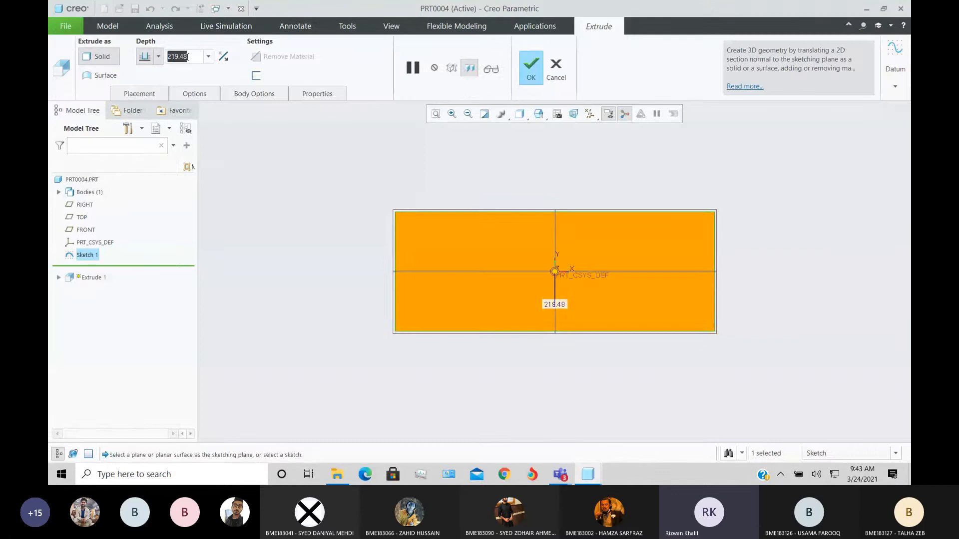
pyautogui.write('100')
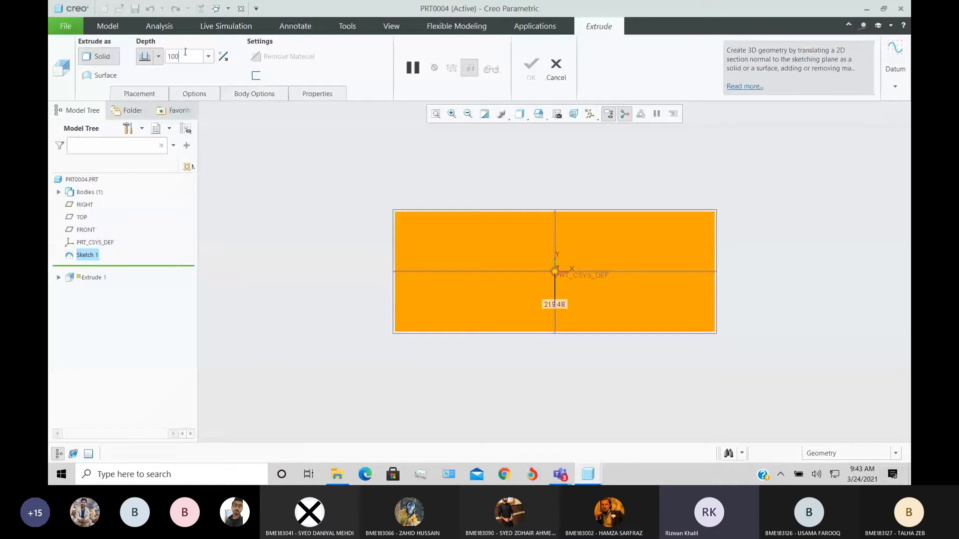
pyautogui.press('Return')
pyautogui.click(531, 63)
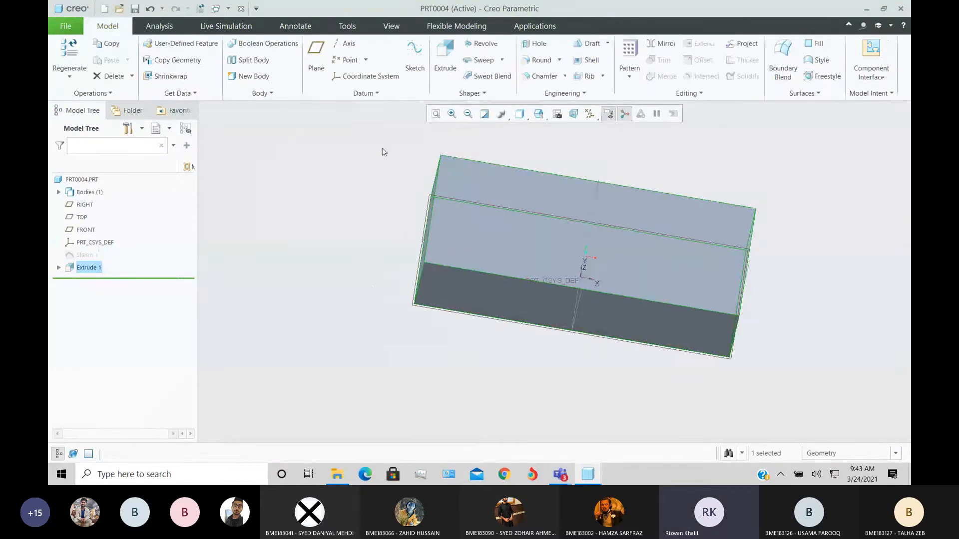
# Sketch a small circle near an upper corner of the block's large rectangular face and finish the sketch.
pyautogui.click(408, 66)
pyautogui.click(850, 278)
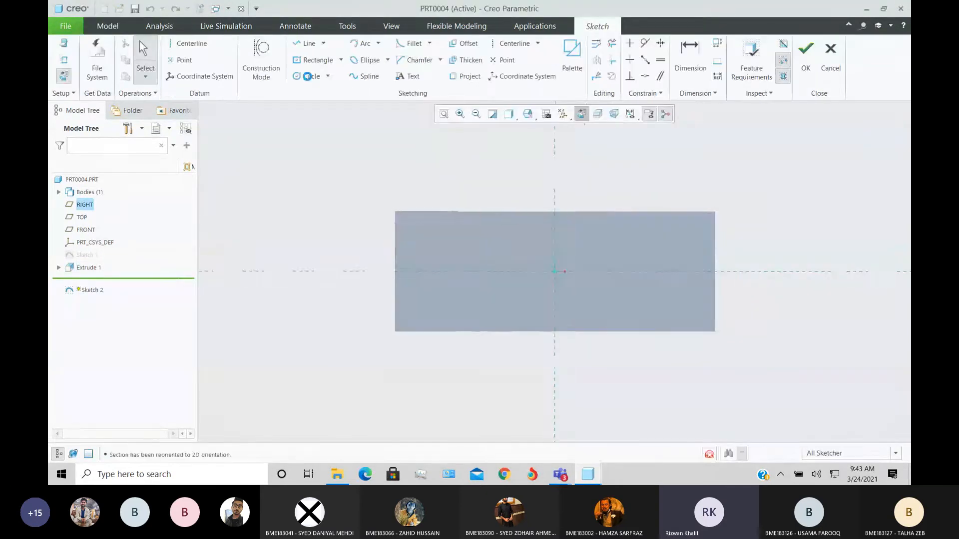
pyautogui.click(307, 76)
pyautogui.click(423, 240)
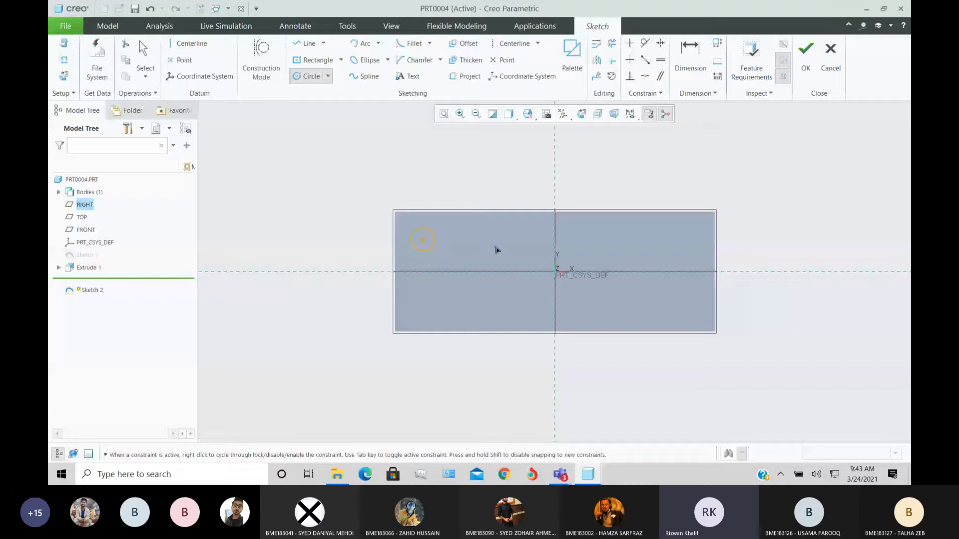
pyautogui.middleClick(559, 159)
pyautogui.middleClick(559, 159)
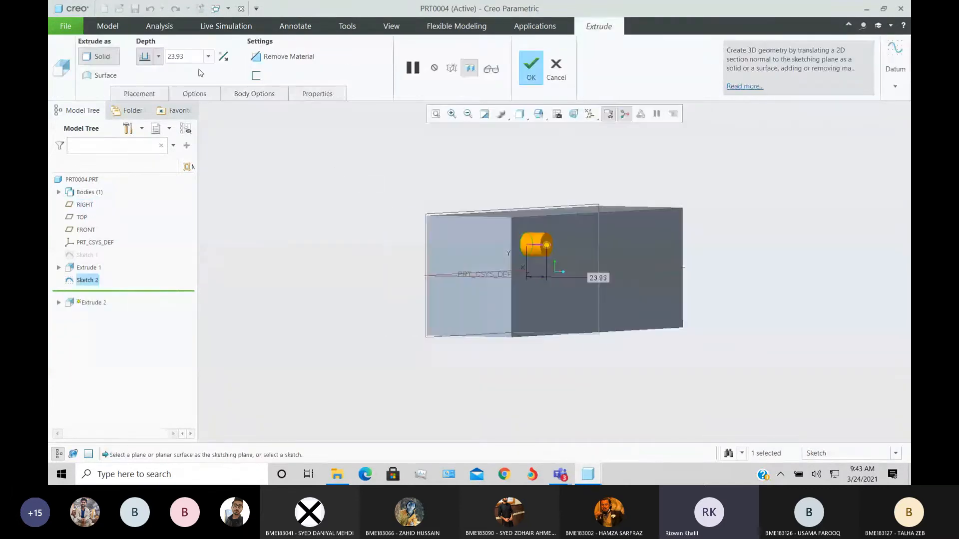
# Extrude the circle through the block with material removal to a depth of about 125.31.
pyautogui.click(252, 57)
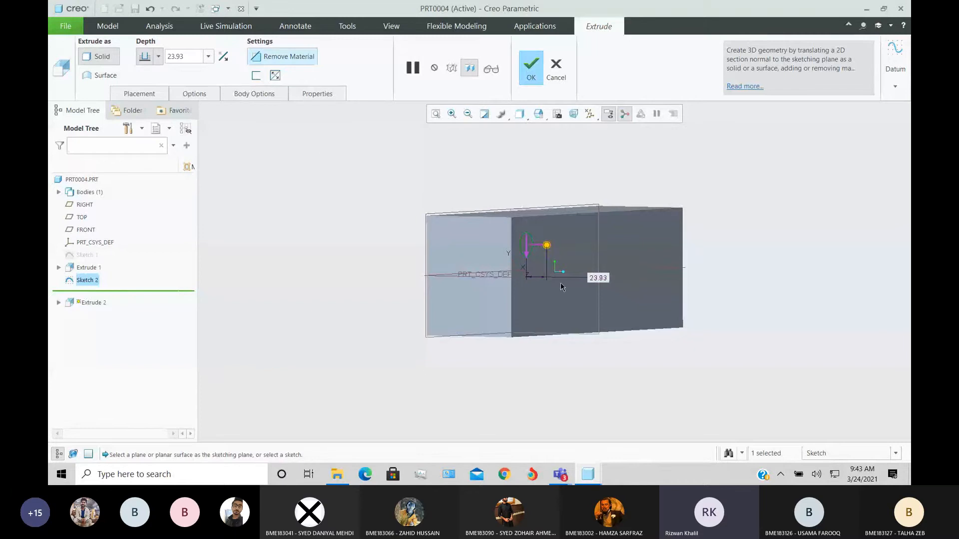
pyautogui.moveTo(547, 245); pyautogui.dragTo(420, 243)
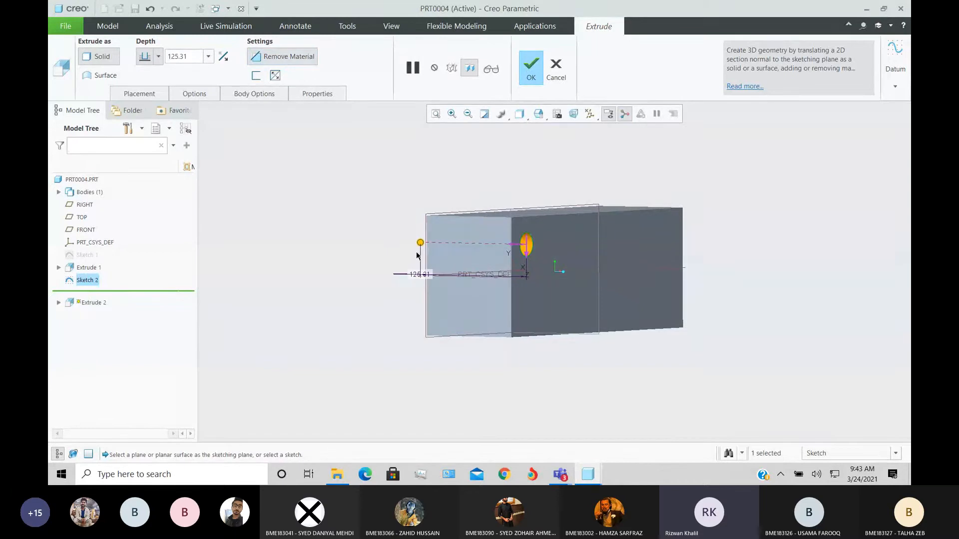
pyautogui.click(533, 70)
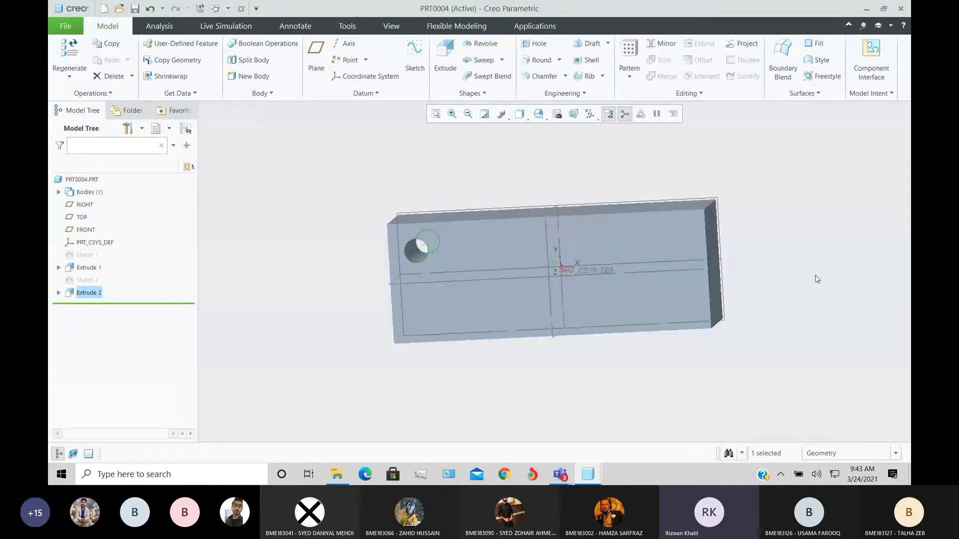
# Start a simple hole and place it on the block's large rectangular face, beside the existing cut hole.
pyautogui.moveTo(643, 311)
pyautogui.mouseDown(button='middle')
pyautogui.moveTo(557, 321)
pyautogui.moveTo(617, 304)
pyautogui.moveTo(562, 329)
pyautogui.moveTo(465, 274)
pyautogui.moveTo(454, 280)
pyautogui.moveTo(364, 215)
pyautogui.mouseUp(button='middle')
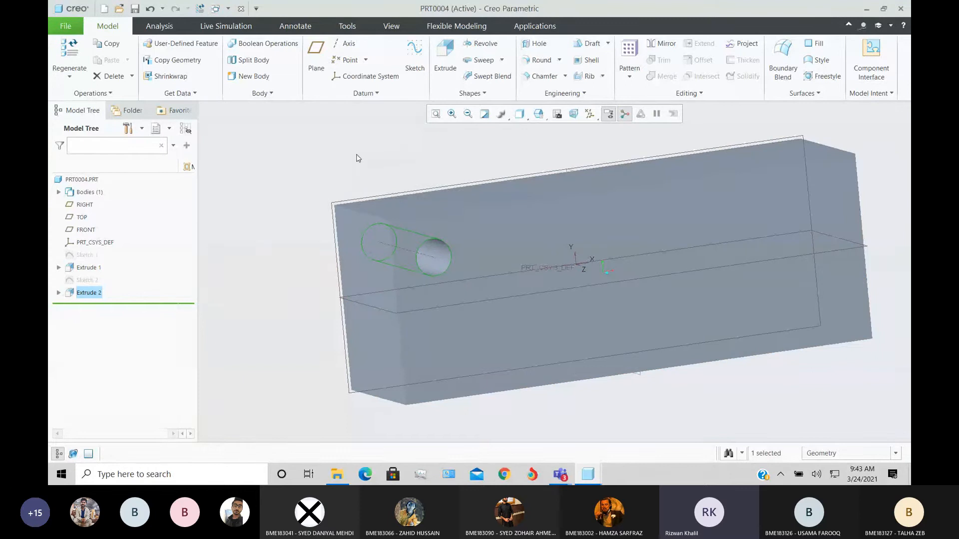
pyautogui.moveTo(357, 158)
pyautogui.mouseDown(button='middle')
pyautogui.moveTo(321, 167)
pyautogui.moveTo(318, 221)
pyautogui.moveTo(334, 251)
pyautogui.mouseUp(button='middle')
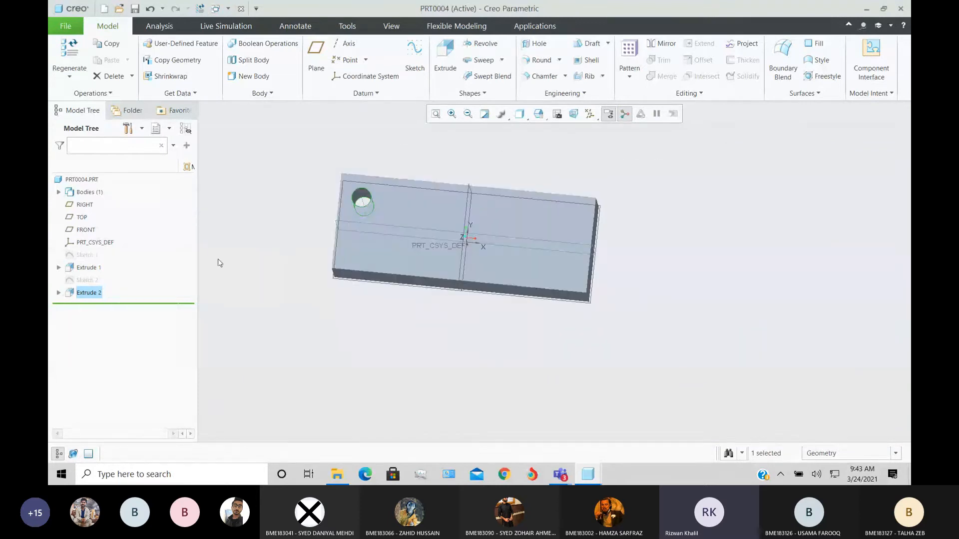
pyautogui.click(218, 260)
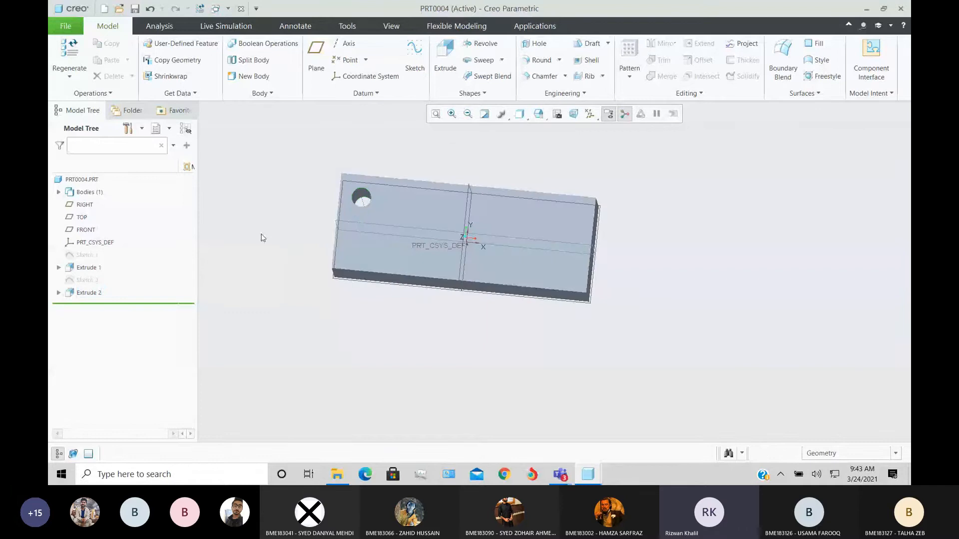
pyautogui.scroll(-3, 400, 213)
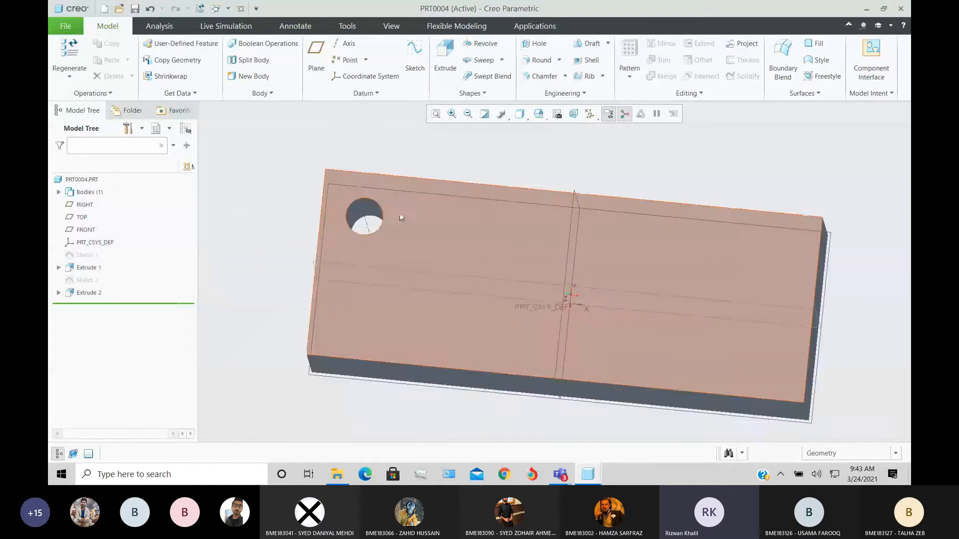
pyautogui.moveTo(399, 213)
pyautogui.mouseDown(button='middle')
pyautogui.moveTo(373, 225)
pyautogui.moveTo(450, 130)
pyautogui.mouseUp(button='middle')
pyautogui.click(526, 45)
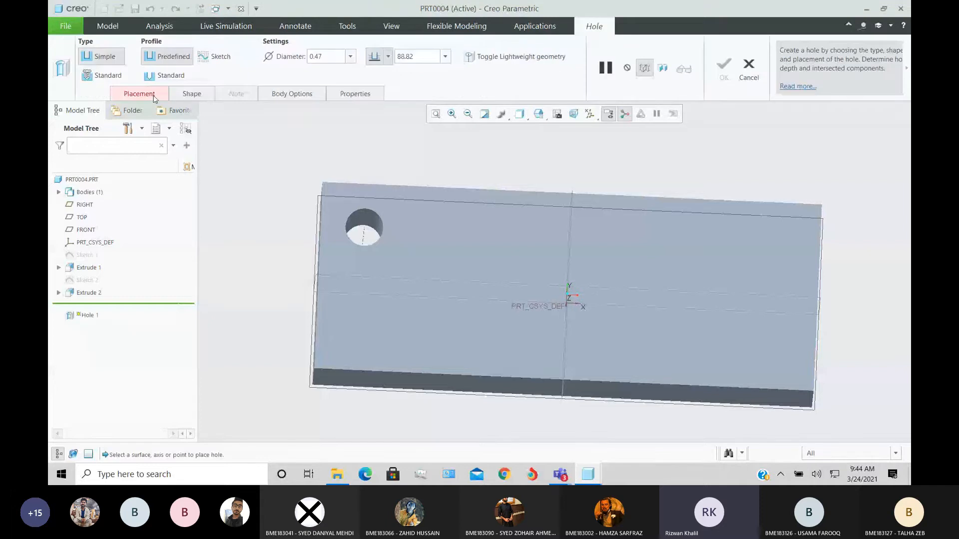
pyautogui.click(153, 96)
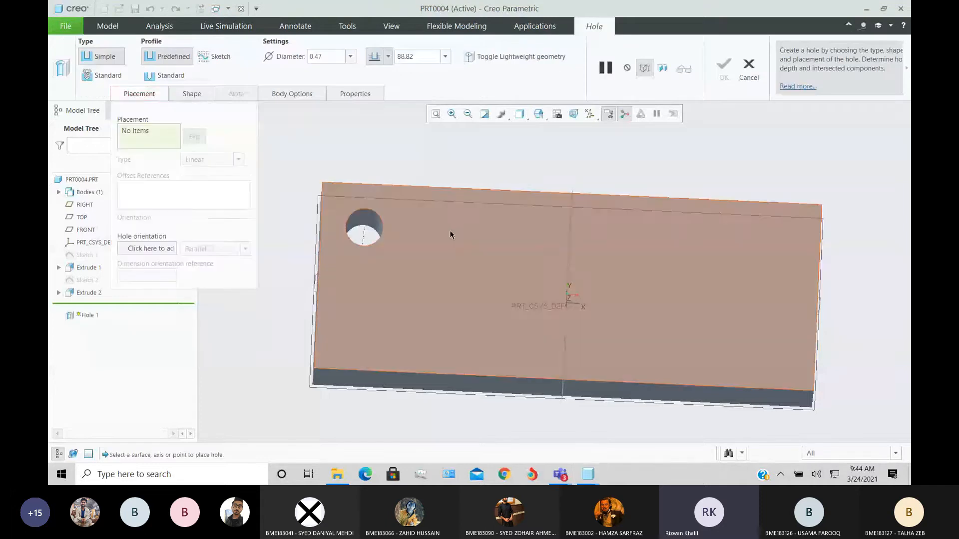
pyautogui.click(449, 230)
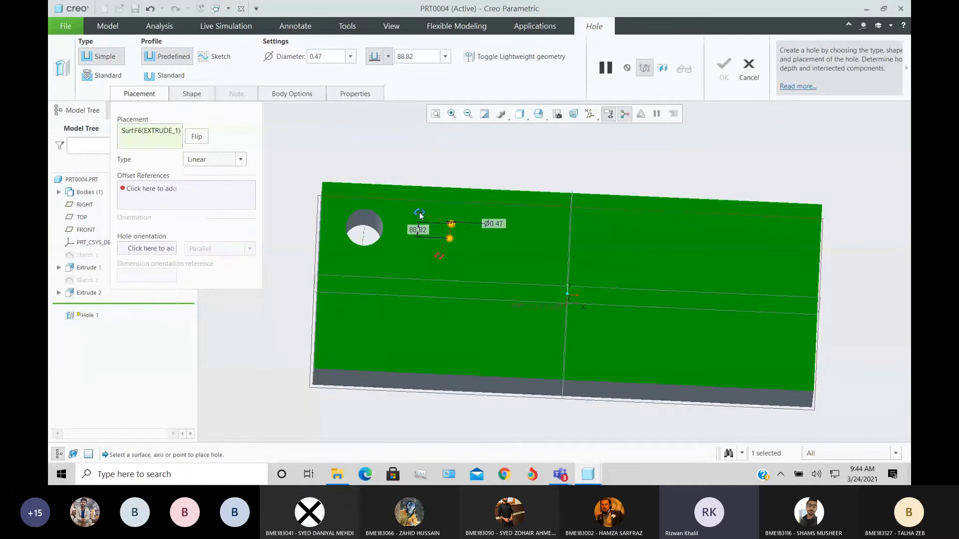
# Locate the hole with linear offsets of about 26.68 from the long upper side and 92.36 from the short edge near the cut hole.
pyautogui.moveTo(419, 215)
pyautogui.mouseDown()
pyautogui.moveTo(455, 206)
pyautogui.moveTo(467, 188)
pyautogui.moveTo(467, 218)
pyautogui.moveTo(468, 204)
pyautogui.mouseUp()
pyautogui.moveTo(494, 250); pyautogui.dragTo(514, 271, button='middle')
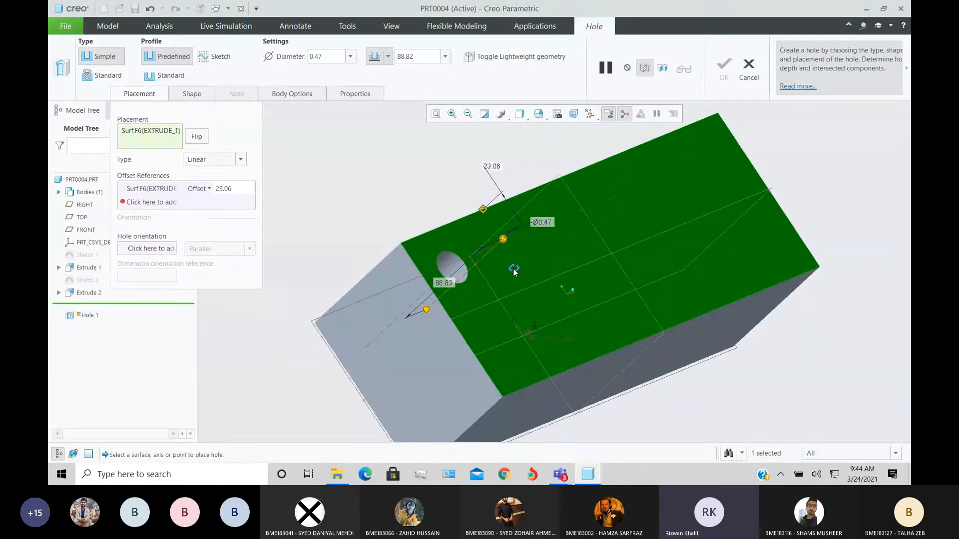
pyautogui.moveTo(515, 271); pyautogui.dragTo(423, 283)
pyautogui.moveTo(439, 284); pyautogui.dragTo(517, 310, button='middle')
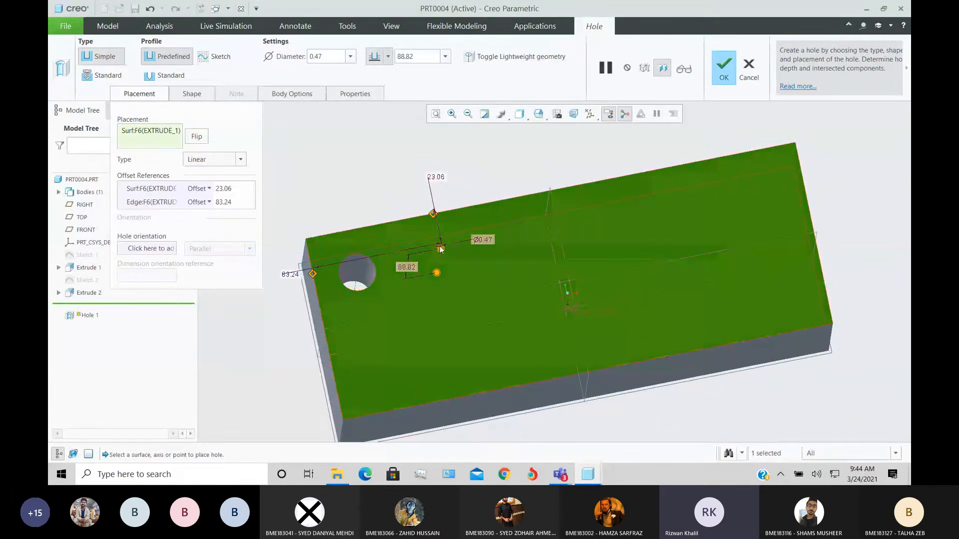
pyautogui.moveTo(441, 248); pyautogui.dragTo(459, 263)
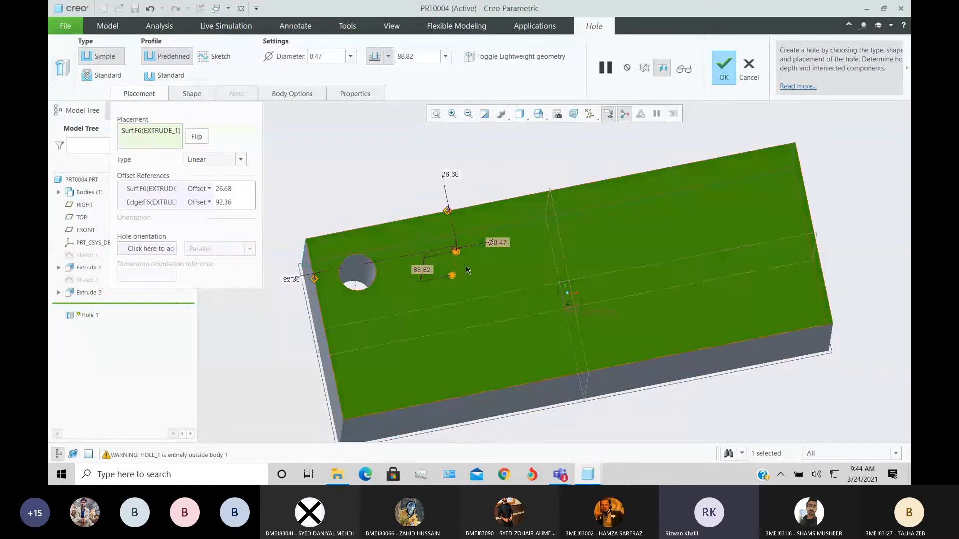
# Set the hole's diameter to 50.
pyautogui.scroll(4, 465, 265)
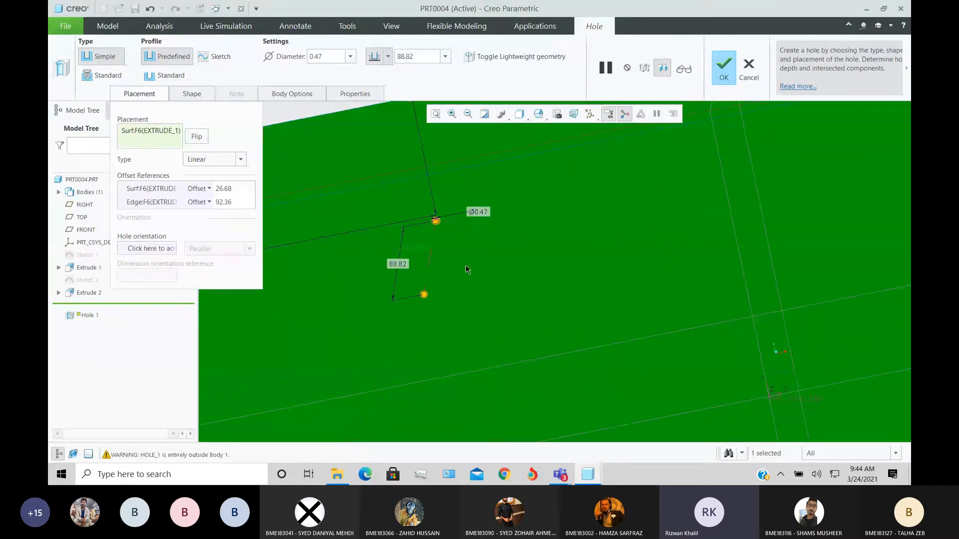
pyautogui.doubleClick(479, 212)
pyautogui.write('50')
pyautogui.press('Return')
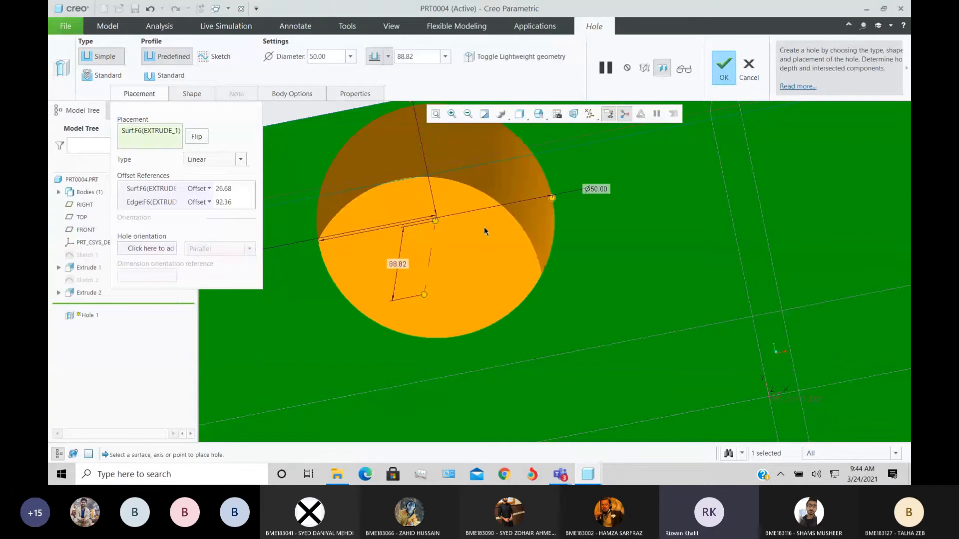
# Set the hole's diameter to 10.
pyautogui.scroll(-5, 484, 231)
pyautogui.moveTo(484, 231); pyautogui.dragTo(594, 206, button='middle')
pyautogui.doubleClick(645, 183)
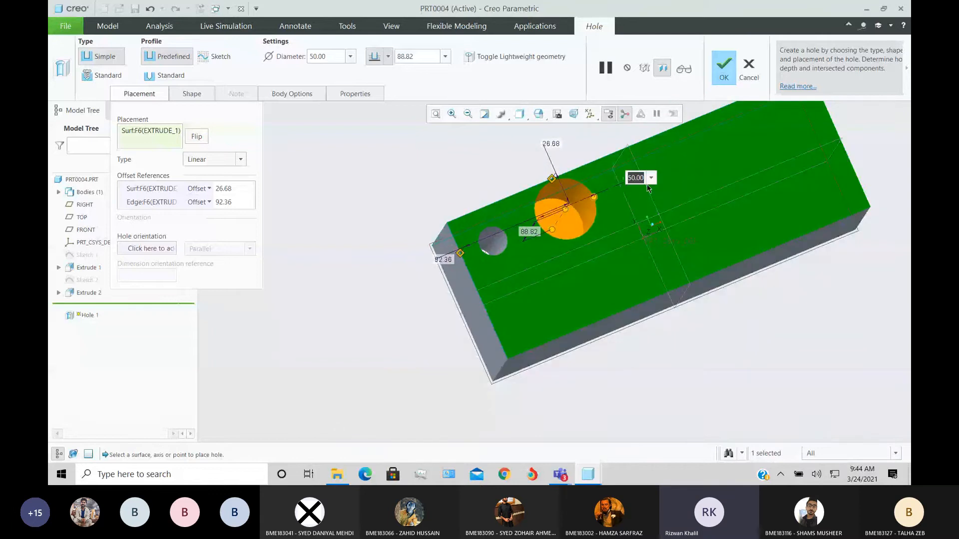
pyautogui.write('10')
pyautogui.press('Return')
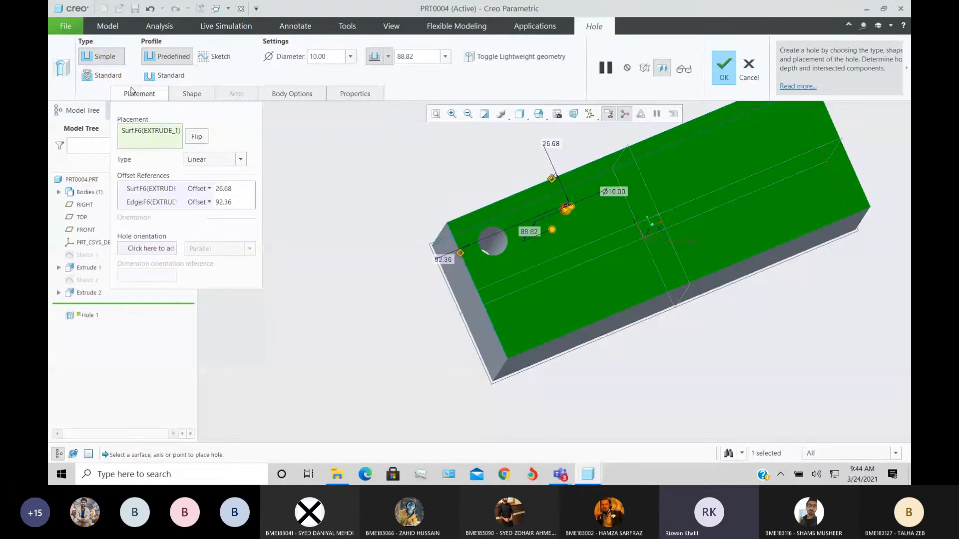
# Change the hole to a standard tapped hole with UNC thread, screw size 1-64 and depth 0.18, and complete the feature.
pyautogui.click(102, 75)
pyautogui.scroll(-5, 614, 188)
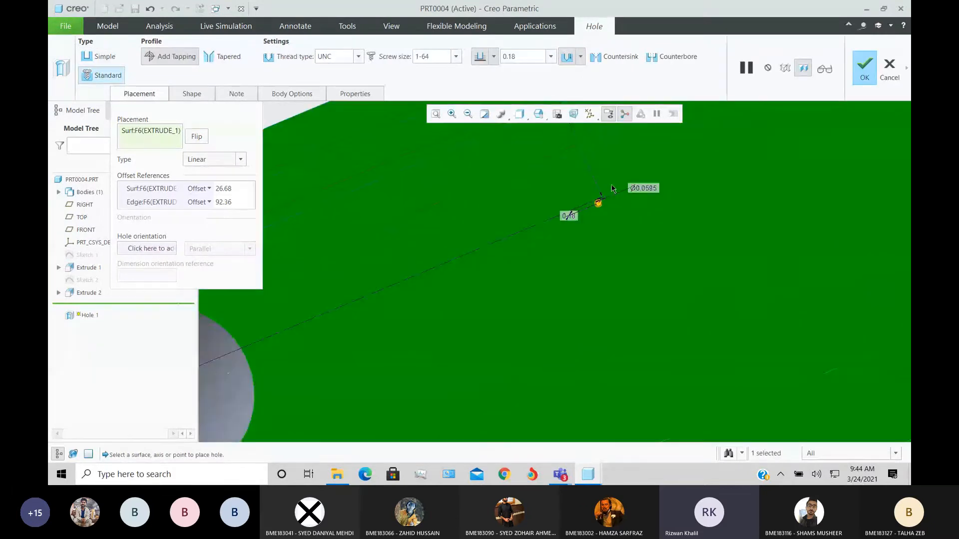
pyautogui.scroll(-3, 599, 200)
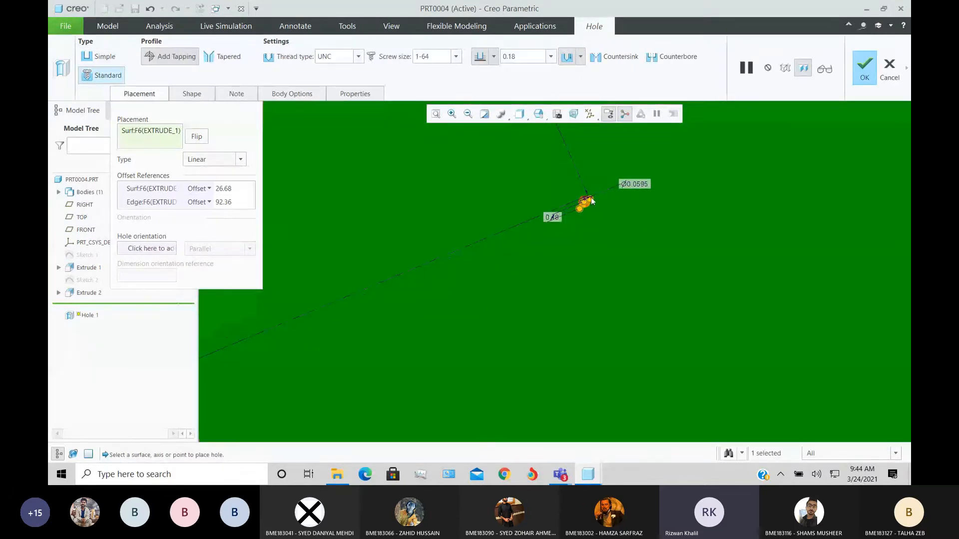
pyautogui.scroll(-3, 568, 227)
pyautogui.scroll(3, 568, 227)
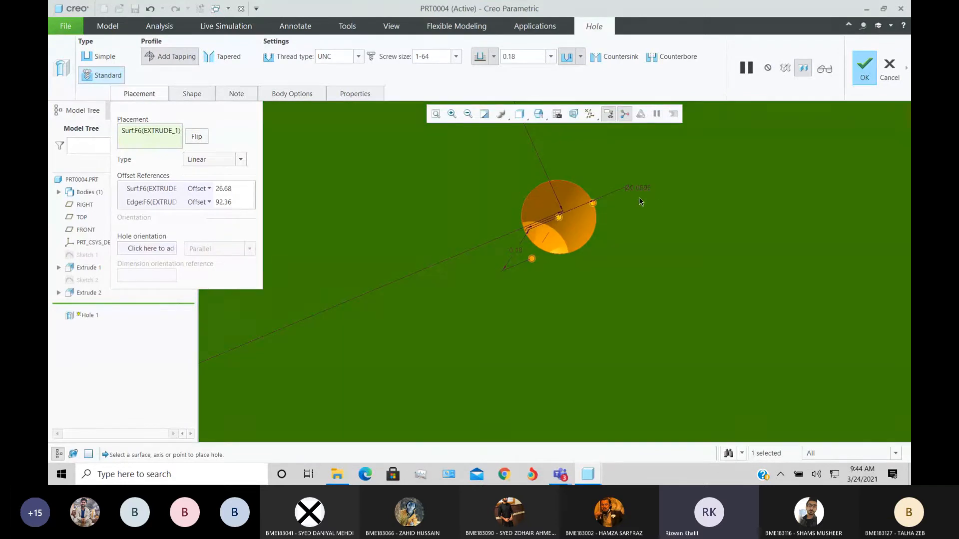
pyautogui.scroll(3, 637, 257)
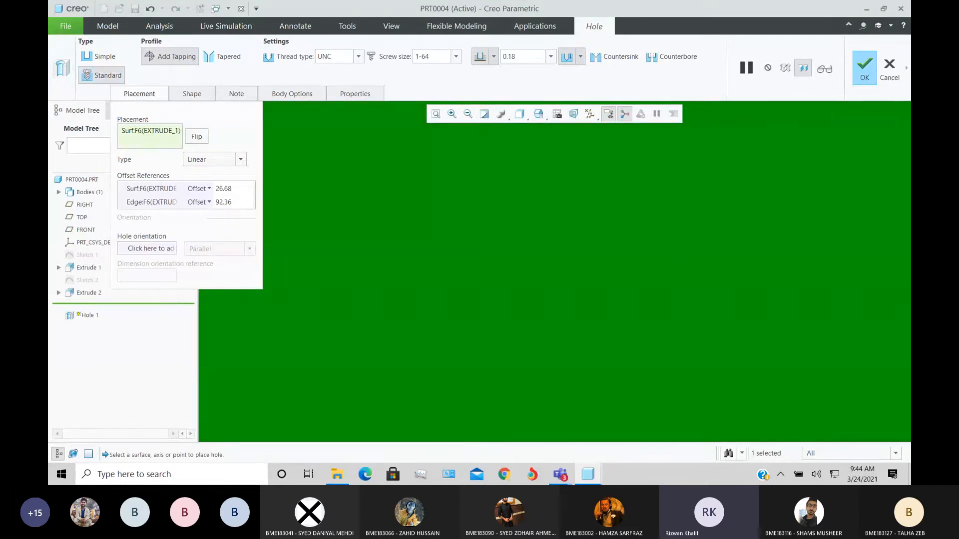
pyautogui.click(436, 114)
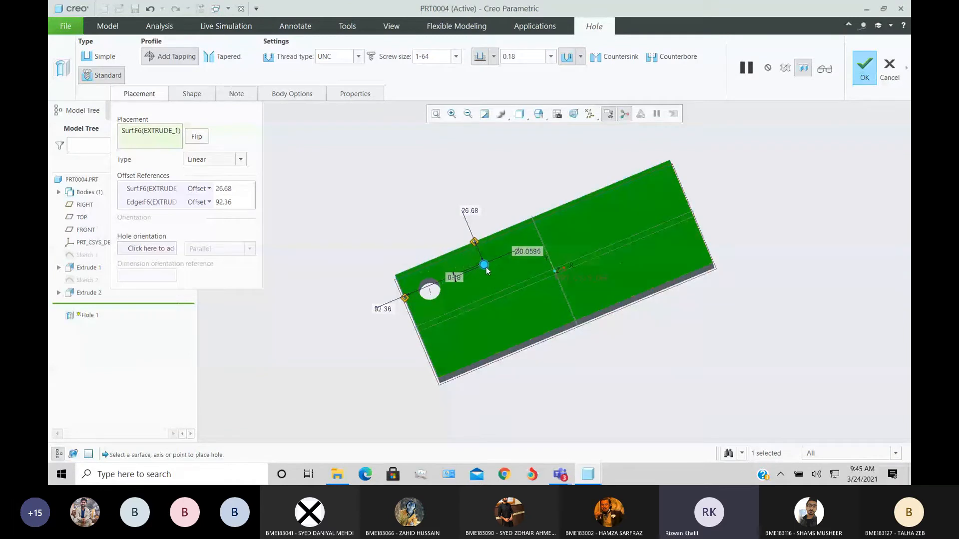
pyautogui.scroll(5, 487, 269)
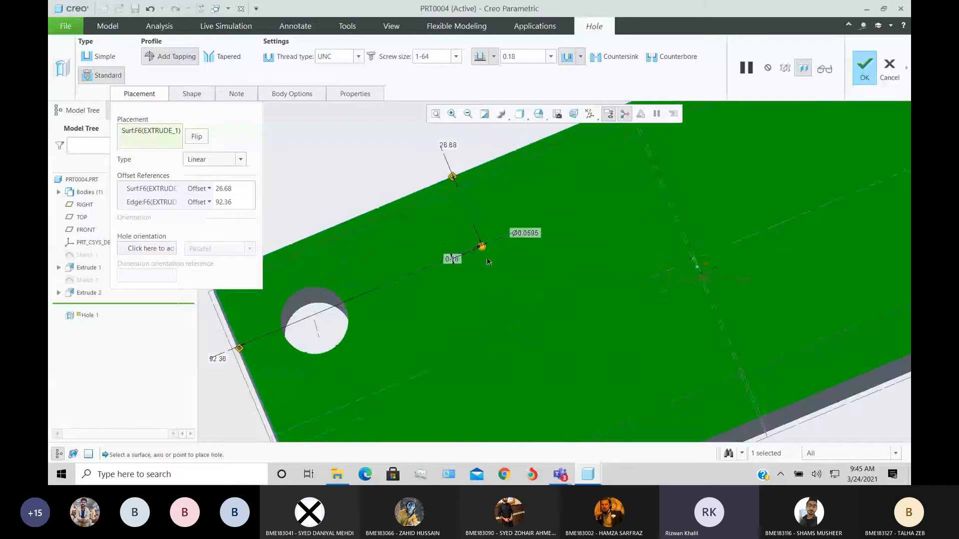
pyautogui.scroll(-5, 487, 248)
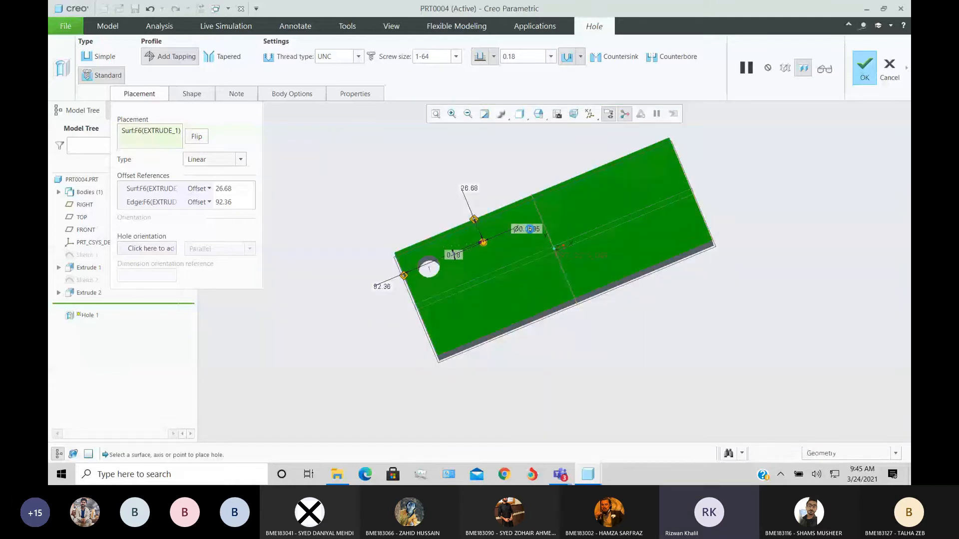
pyautogui.click(520, 242)
pyautogui.middleClick(519, 242)
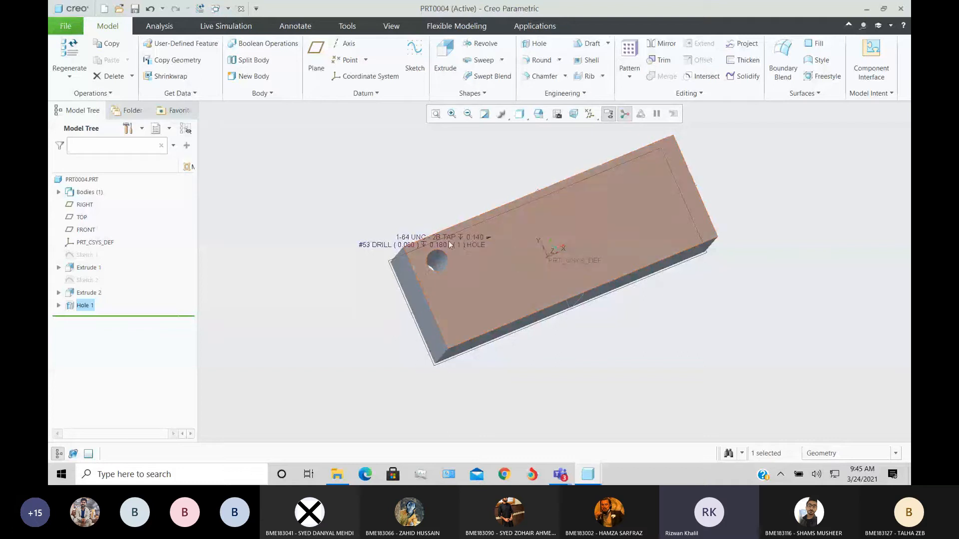
pyautogui.scroll(-5, 457, 251)
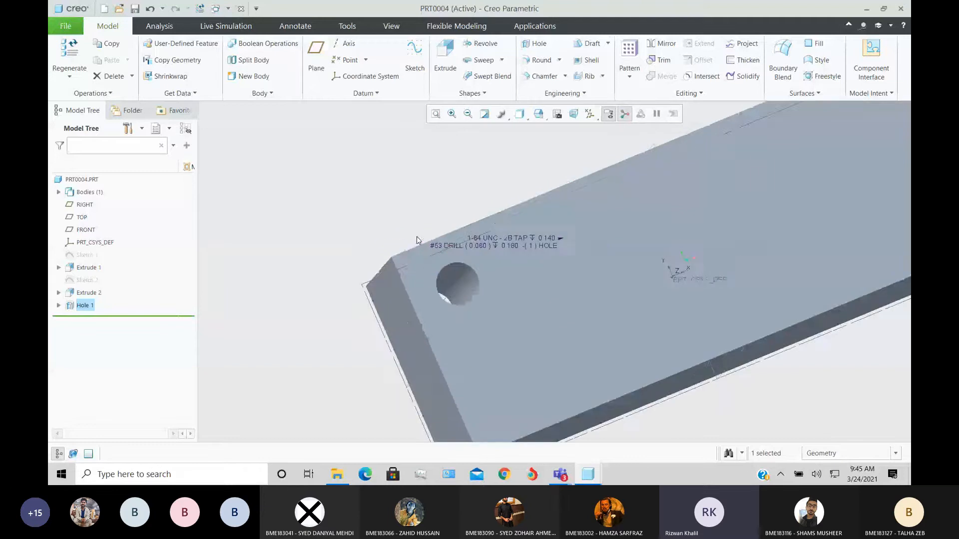
pyautogui.scroll(-4, 554, 222)
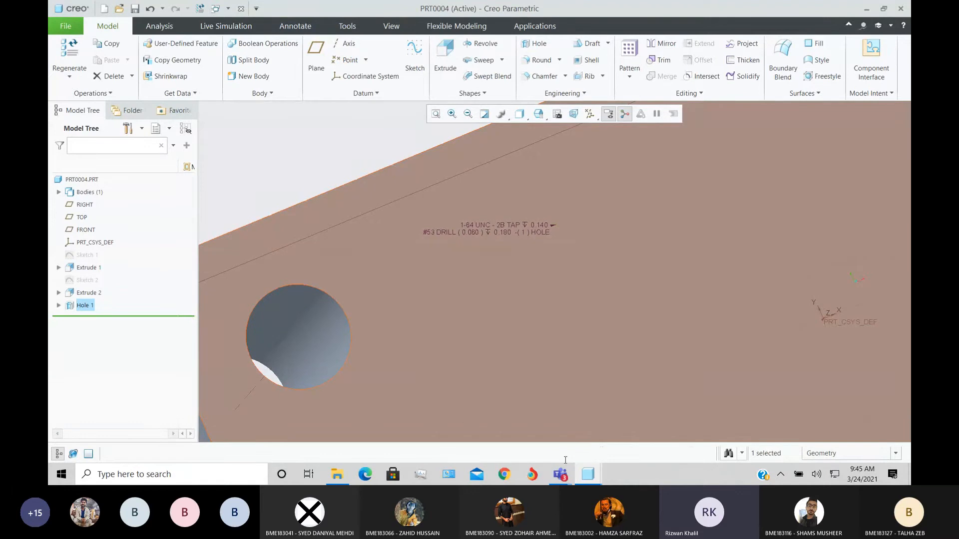
# Switch to the Microsoft Teams meeting, admit the participant waiting in the lobby, and return to the PRT0004 window in Creo Parametric.
pyautogui.click(560, 474)
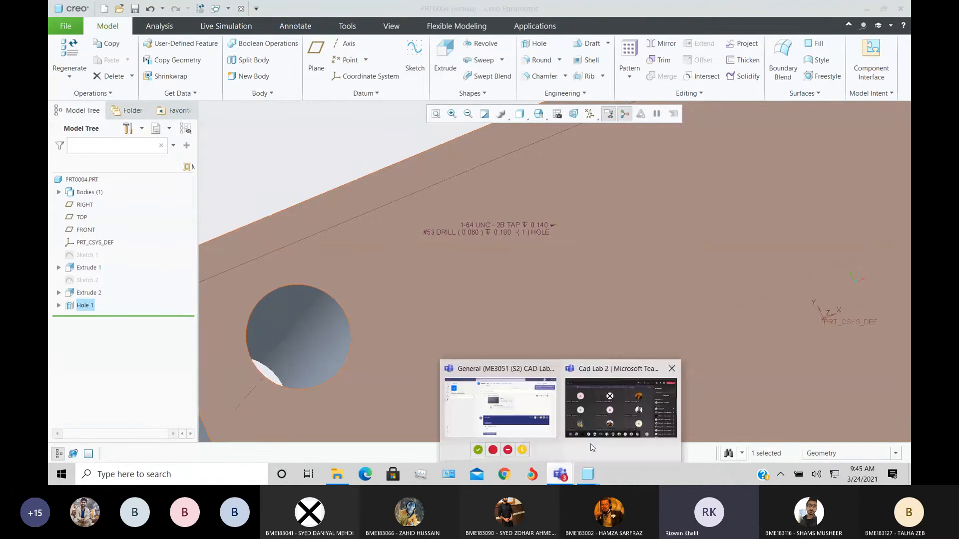
pyautogui.click(612, 411)
pyautogui.click(860, 191)
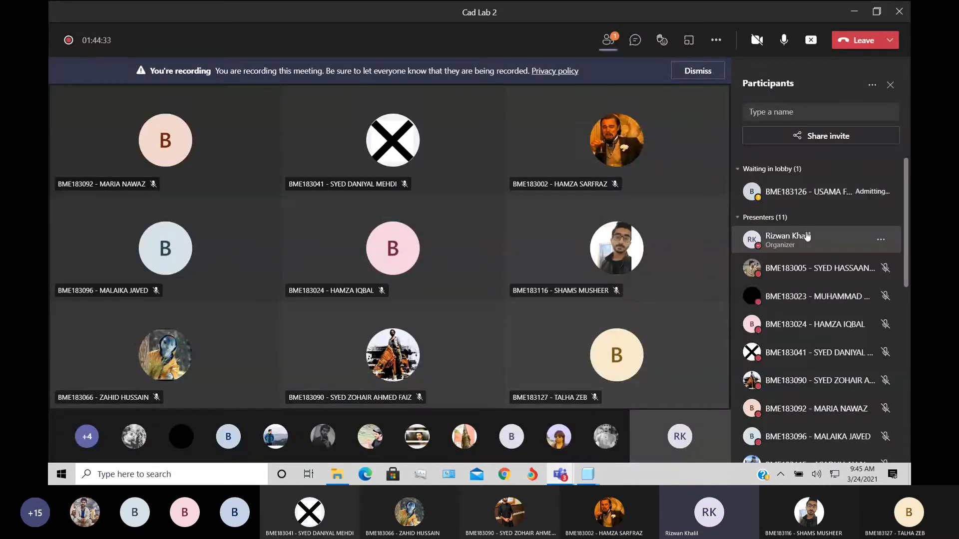
pyautogui.click(588, 474)
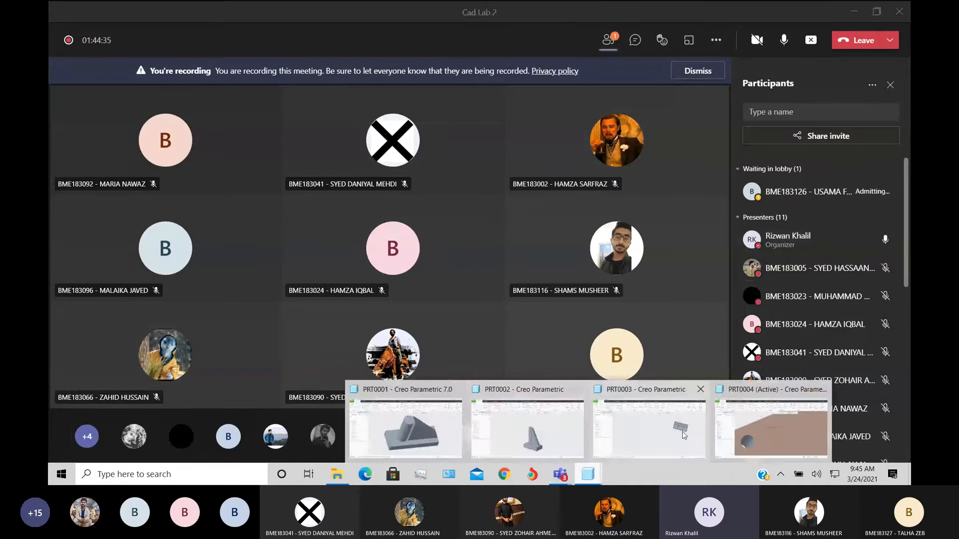
pyautogui.click(771, 428)
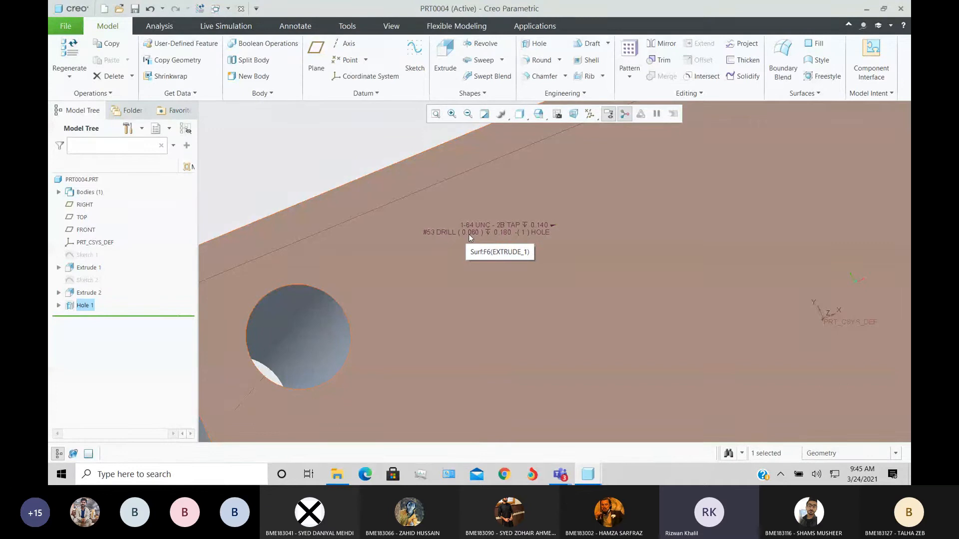
# Examine the tapped hole and its thread note at close range on the block's large face.
pyautogui.scroll(2, 552, 224)
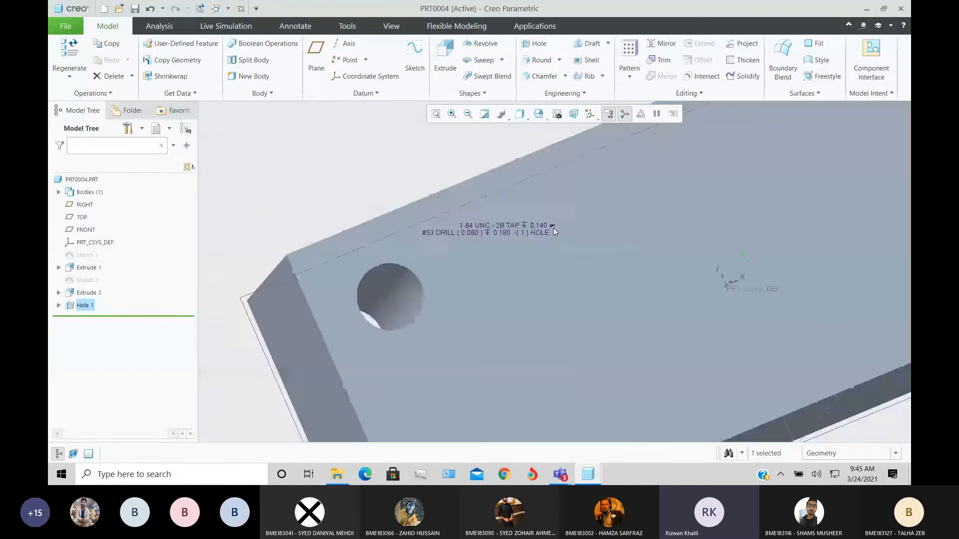
pyautogui.scroll(-1, 554, 229)
pyautogui.scroll(-3, 554, 229)
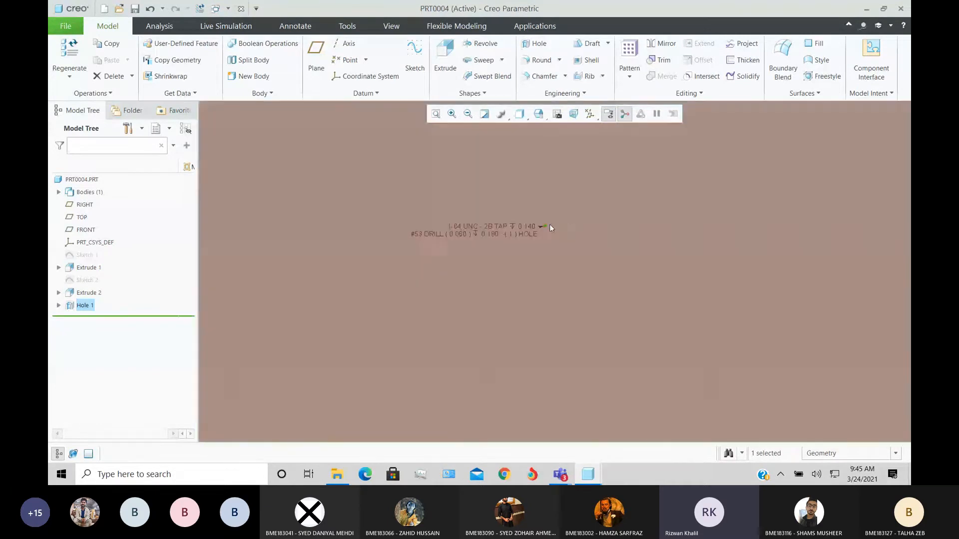
pyautogui.scroll(-5, 545, 228)
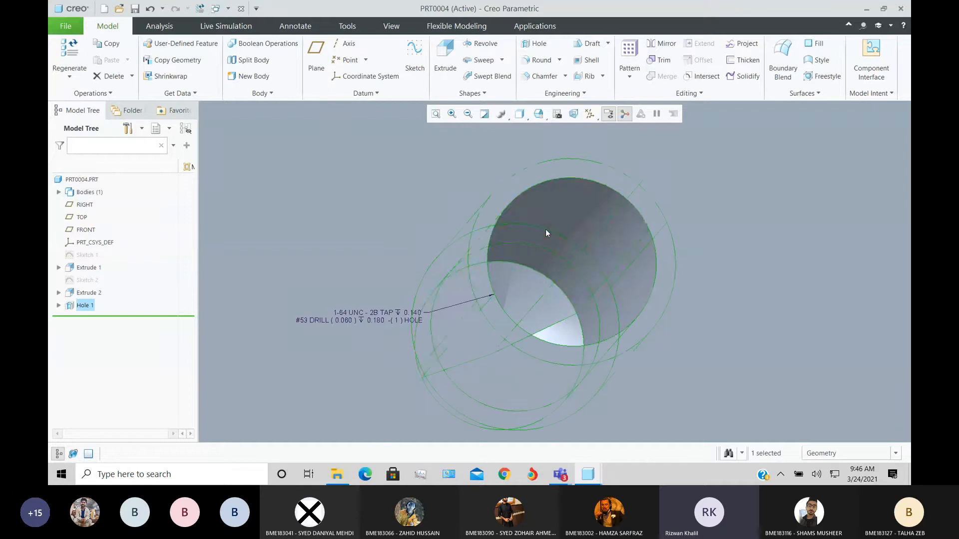
pyautogui.scroll(6, 544, 230)
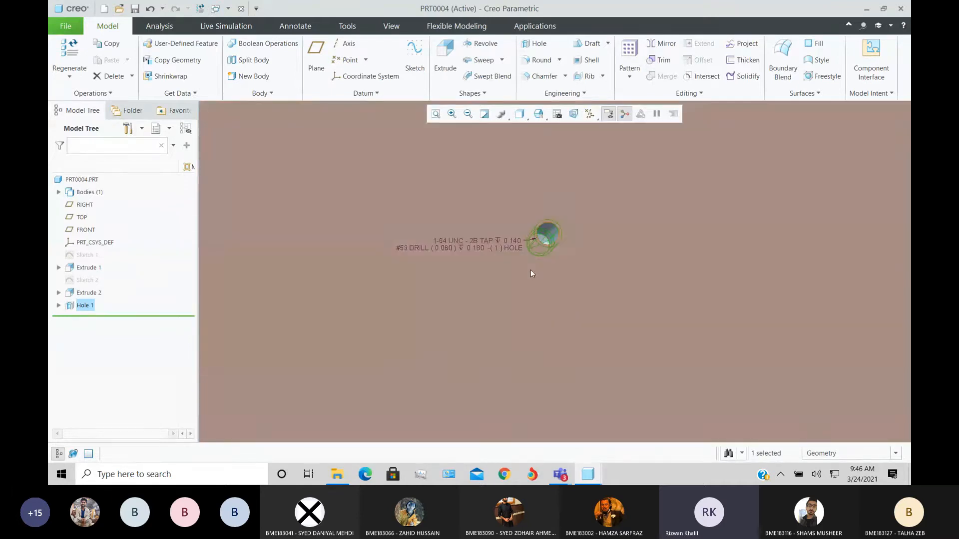
pyautogui.scroll(-5, 538, 249)
pyautogui.scroll(8, 551, 231)
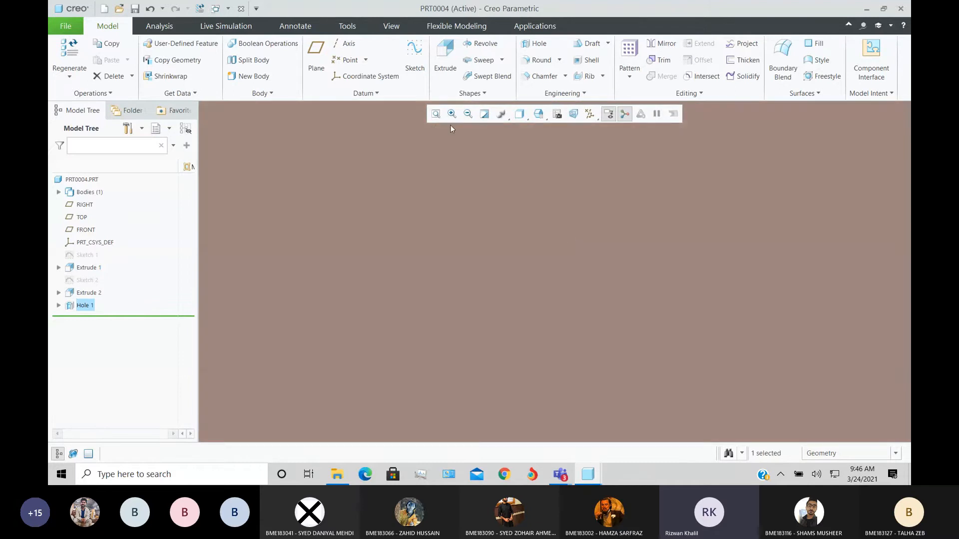
# Start a simple hole with diameter 10 on the block's large face and give it the standard drill-point profile.
pyautogui.click(435, 114)
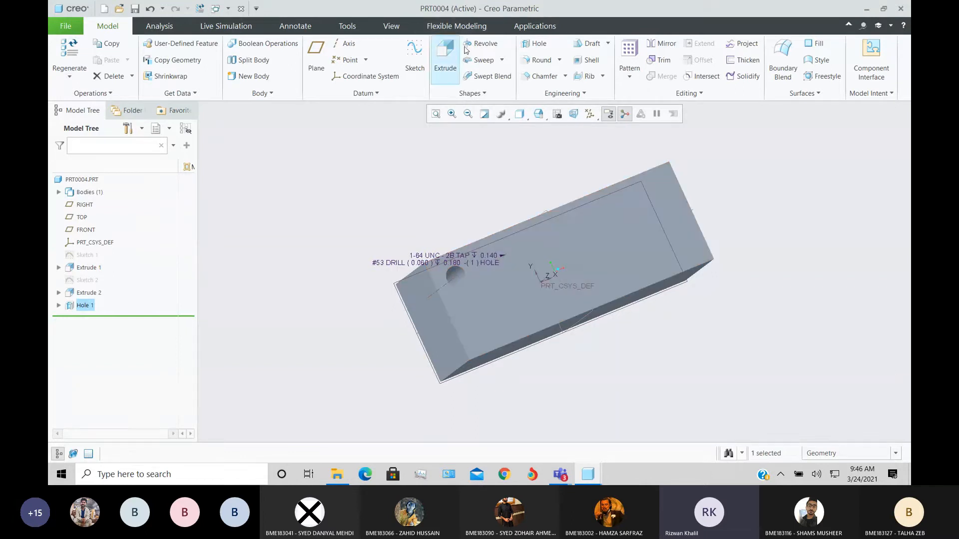
pyautogui.click(539, 46)
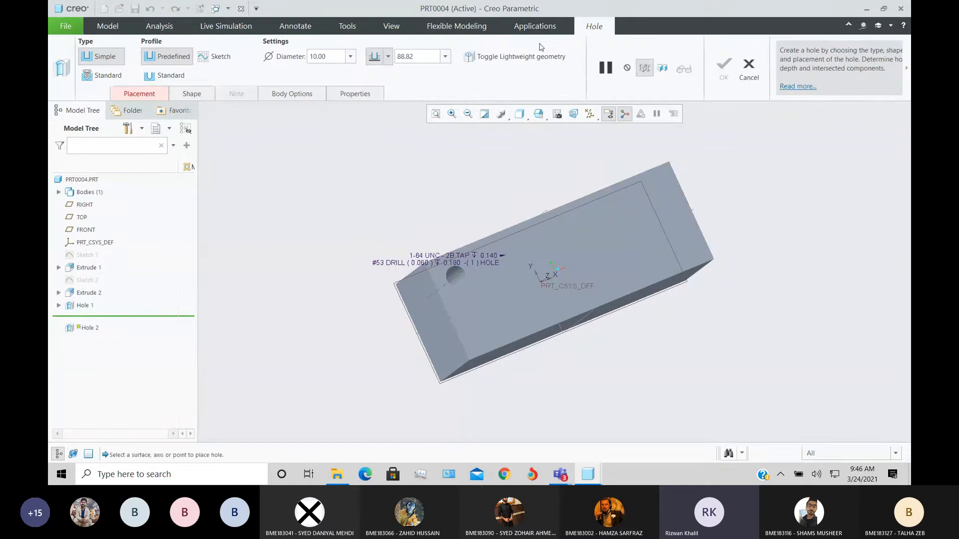
pyautogui.click(583, 214)
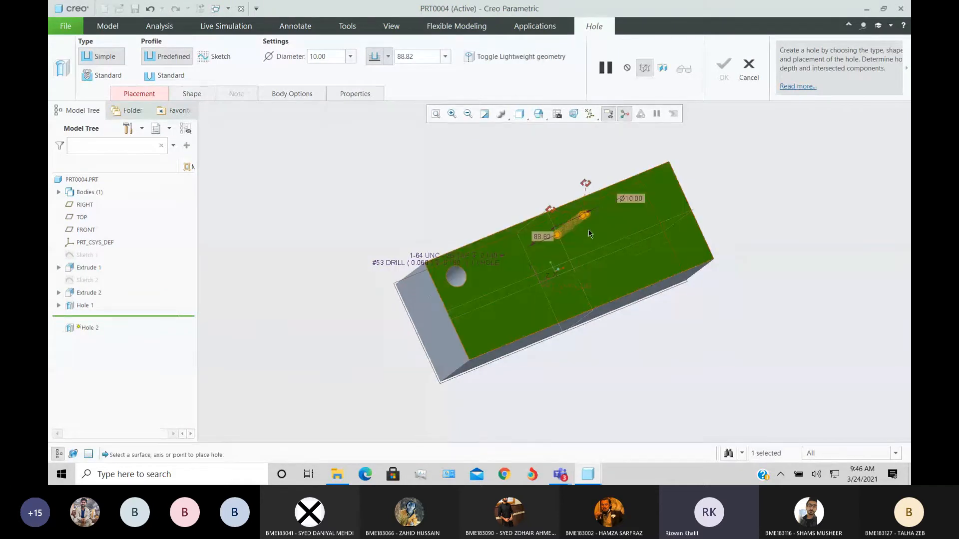
pyautogui.scroll(-3, 599, 215)
pyautogui.scroll(-4, 599, 215)
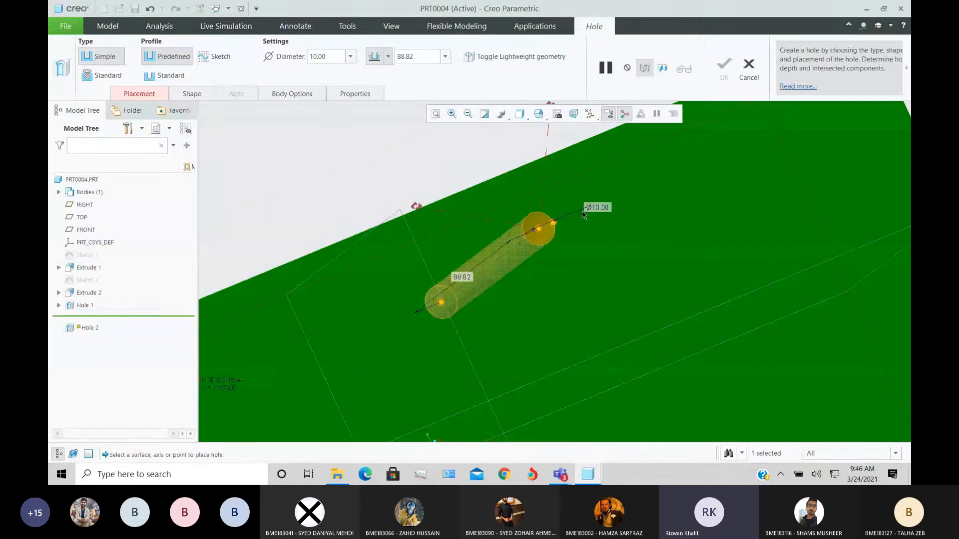
pyautogui.click(174, 79)
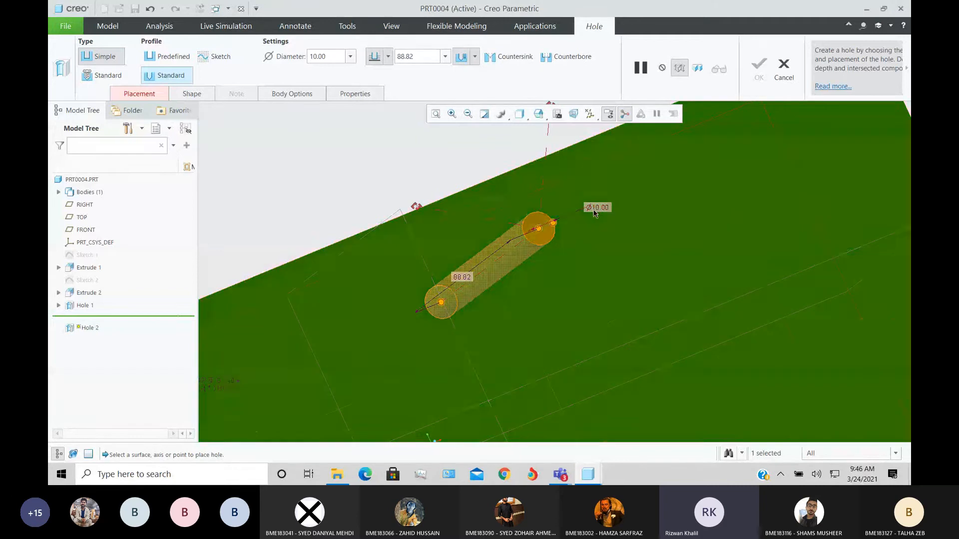
# Locate the hole about 18.77 and 121.59 from two adjacent edges, reduce its depth to about 72.03, and complete the feature.
pyautogui.scroll(-3, 579, 244)
pyautogui.moveTo(583, 243)
pyautogui.mouseDown(button='middle')
pyautogui.moveTo(641, 242)
pyautogui.moveTo(595, 239)
pyautogui.mouseUp(button='middle')
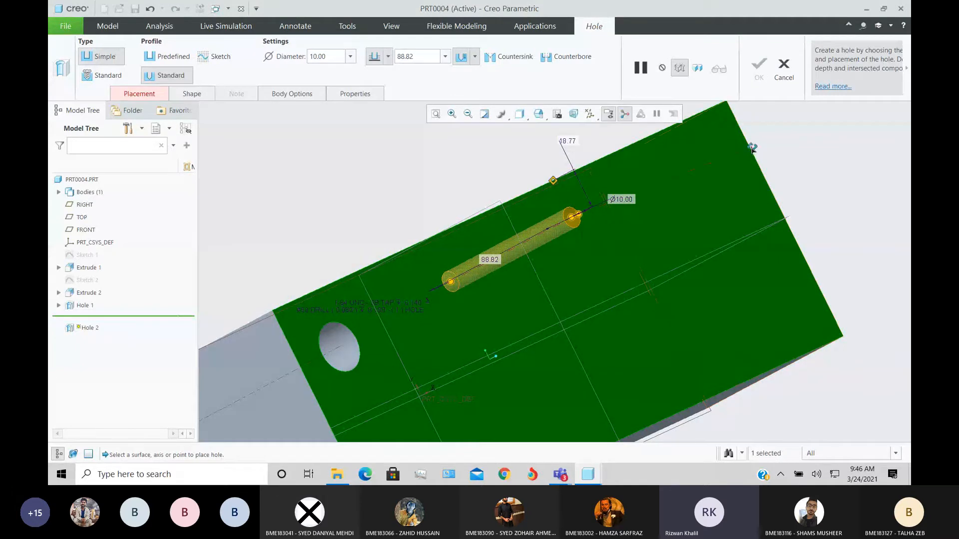
pyautogui.moveTo(728, 226); pyautogui.dragTo(642, 197, button='middle')
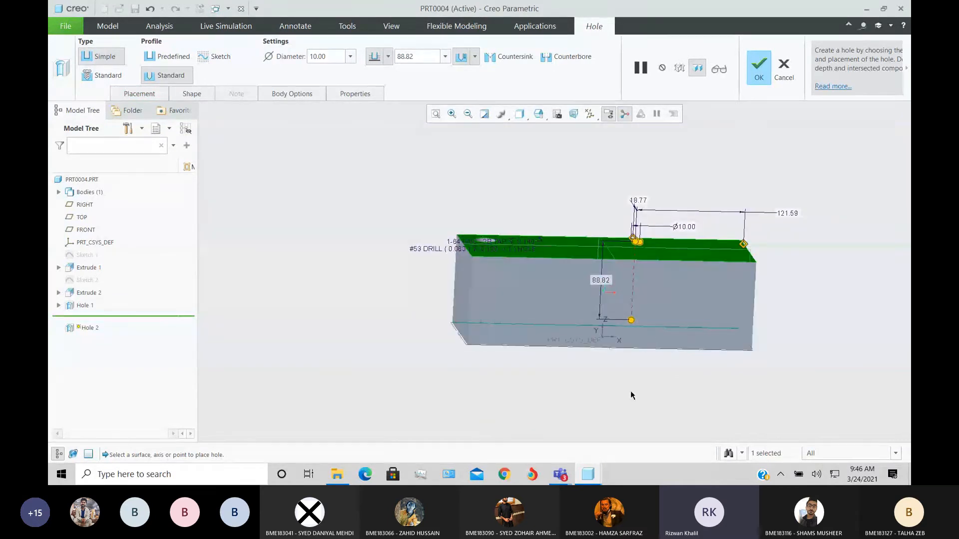
pyautogui.moveTo(630, 322); pyautogui.dragTo(632, 310)
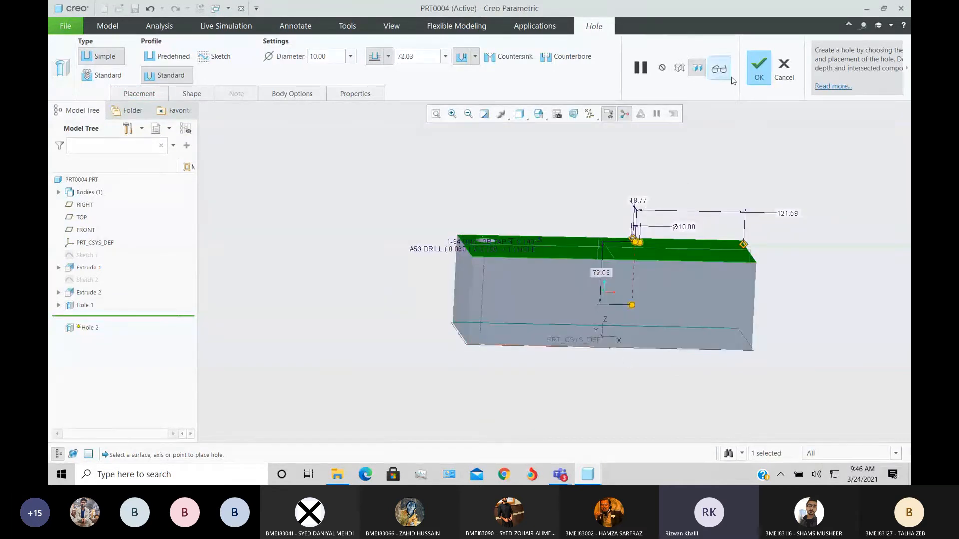
pyautogui.click(757, 70)
# Examine the drilled hole's depth inside the block and its conical bottom through the opening on the large face.
pyautogui.scroll(-3, 655, 241)
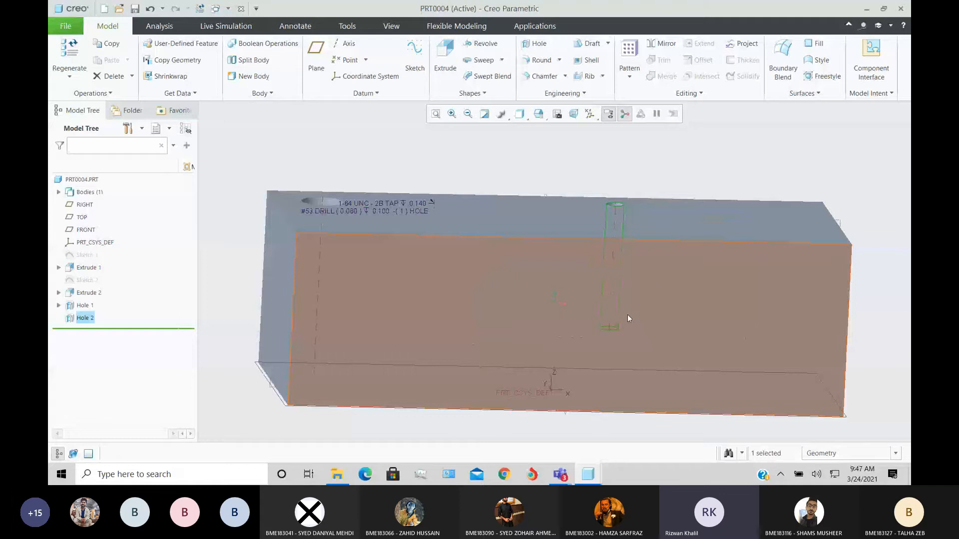
pyautogui.scroll(3, 628, 315)
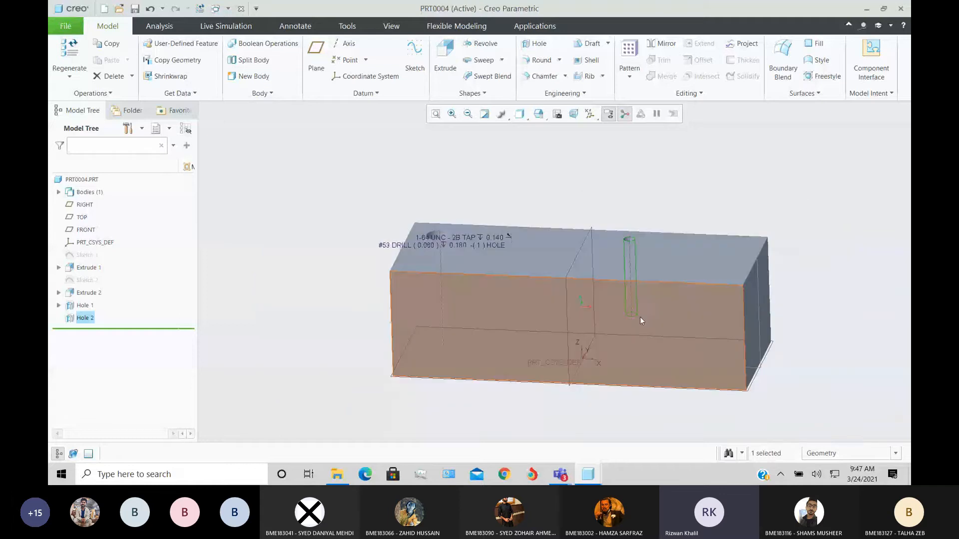
pyautogui.scroll(-5, 640, 317)
pyautogui.scroll(5, 623, 306)
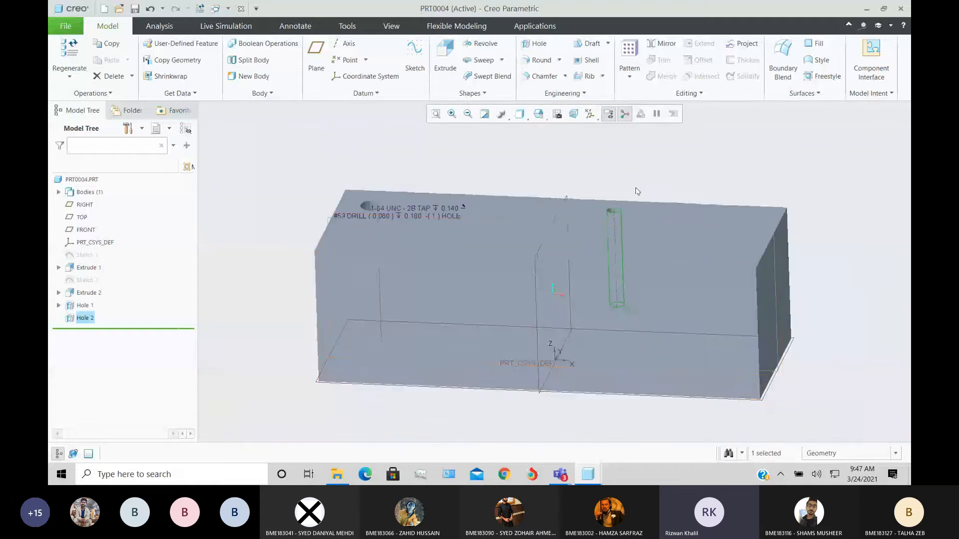
pyautogui.moveTo(638, 192)
pyautogui.mouseDown(button='middle')
pyautogui.moveTo(608, 224)
pyautogui.moveTo(610, 242)
pyautogui.mouseUp(button='middle')
pyautogui.scroll(-5, 608, 222)
pyautogui.scroll(4, 610, 222)
pyautogui.scroll(-5, 610, 241)
pyautogui.scroll(1, 609, 238)
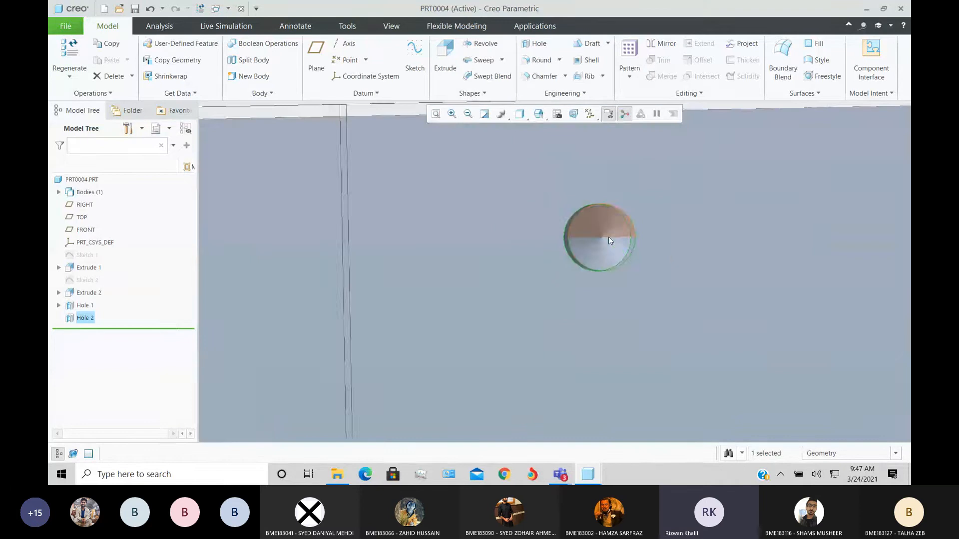
pyautogui.scroll(3, 608, 238)
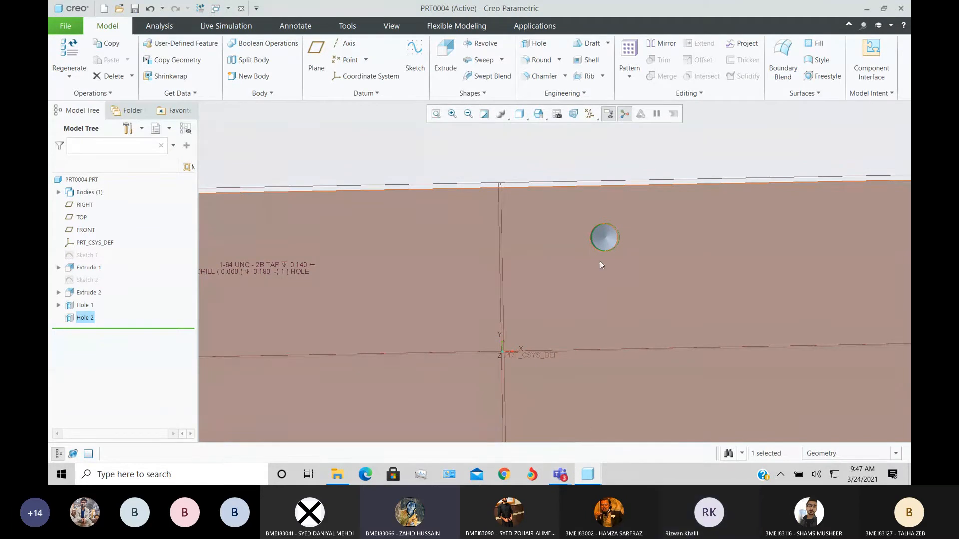
pyautogui.scroll(-6, 605, 244)
pyautogui.scroll(8, 602, 243)
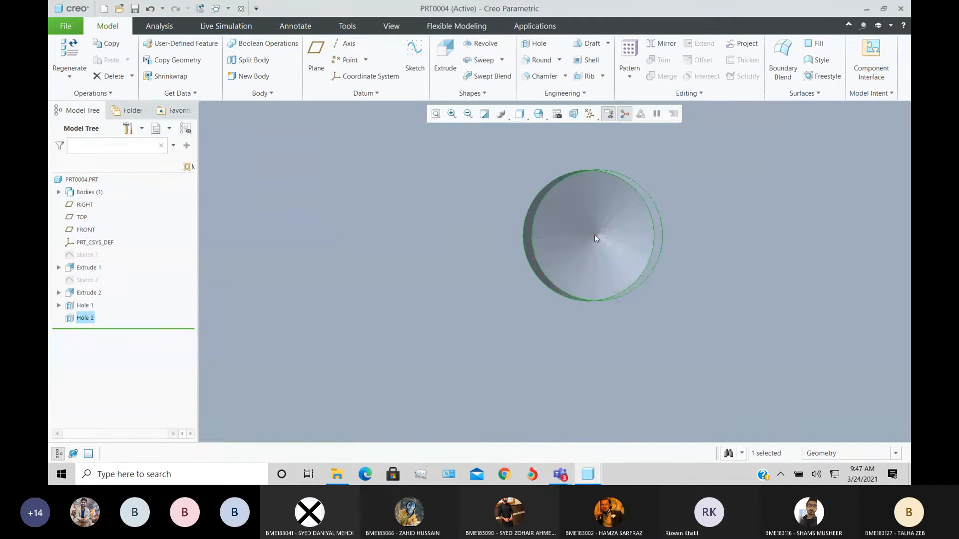
# Examine the drilled hole's outline and pointed end from the side, and compare it with its opening.
pyautogui.moveTo(599, 271); pyautogui.dragTo(615, 258, button='middle')
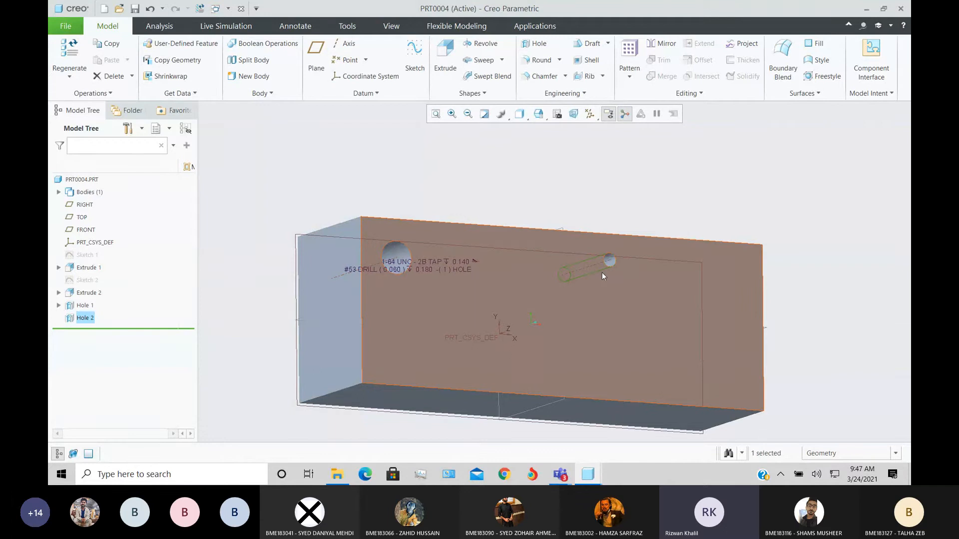
pyautogui.scroll(-3, 614, 255)
pyautogui.scroll(2, 586, 274)
pyautogui.moveTo(582, 290)
pyautogui.mouseDown(button='middle')
pyautogui.moveTo(592, 289)
pyautogui.moveTo(514, 294)
pyautogui.mouseUp(button='middle')
pyautogui.scroll(-5, 493, 295)
pyautogui.scroll(3, 495, 297)
pyautogui.scroll(-4, 438, 294)
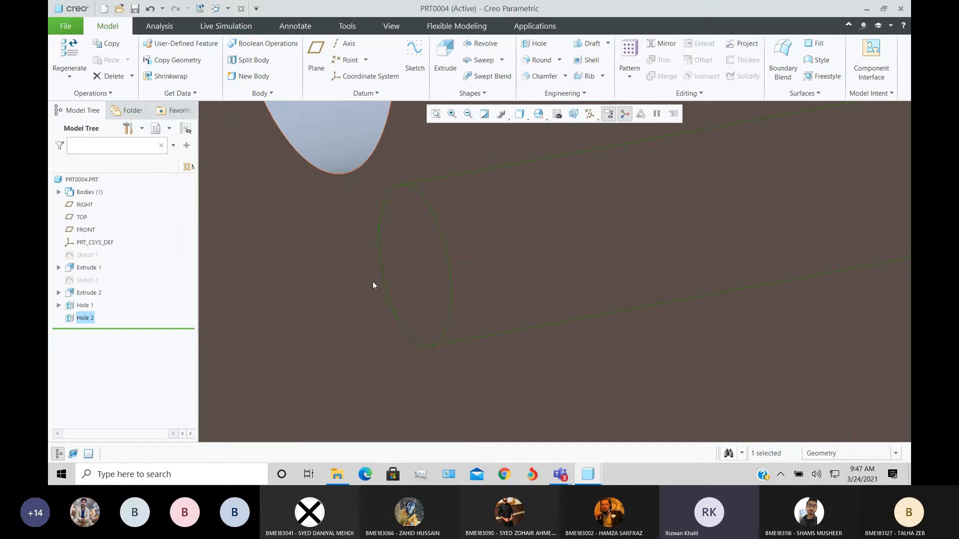
pyautogui.scroll(5, 368, 273)
pyautogui.moveTo(369, 274); pyautogui.dragTo(318, 293, button='middle')
pyautogui.scroll(-5, 272, 280)
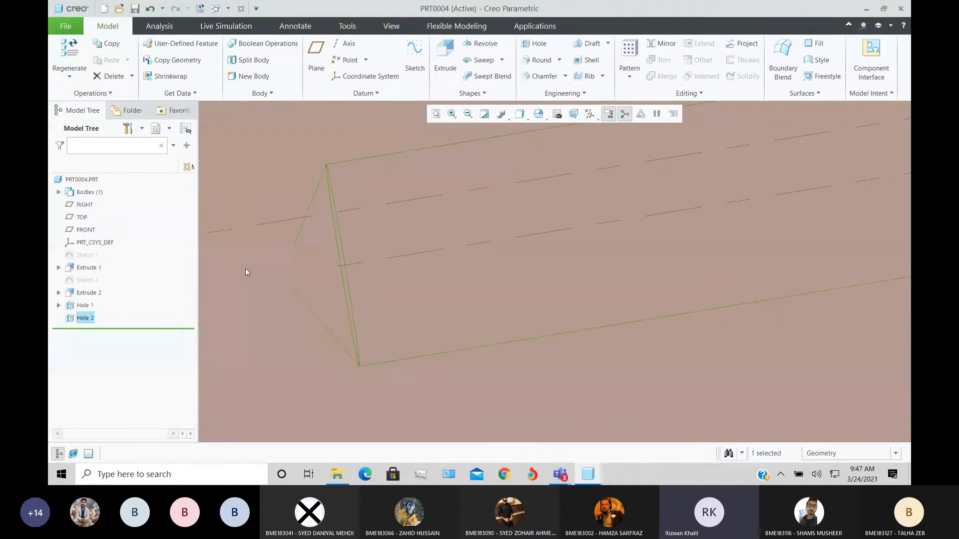
pyautogui.scroll(5, 245, 273)
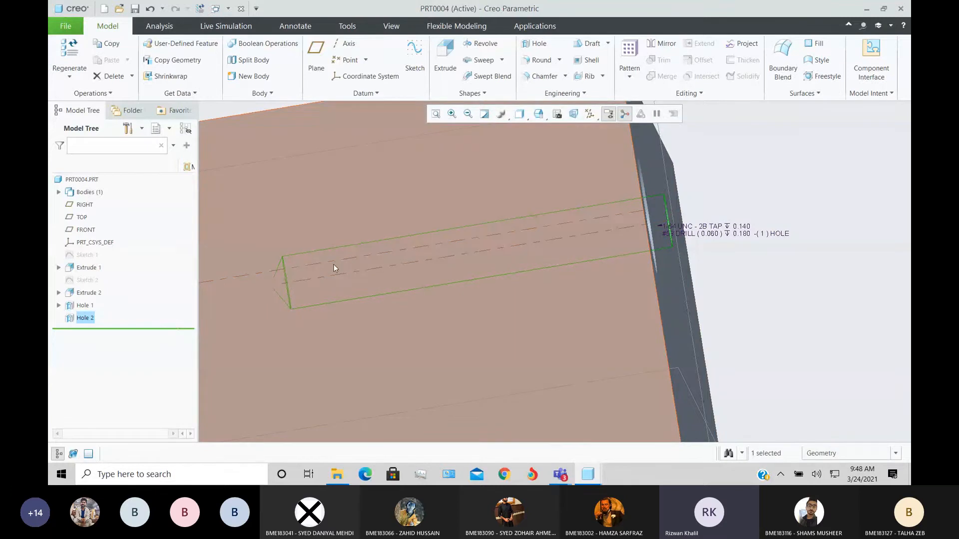
pyautogui.moveTo(334, 265); pyautogui.dragTo(634, 295, button='middle')
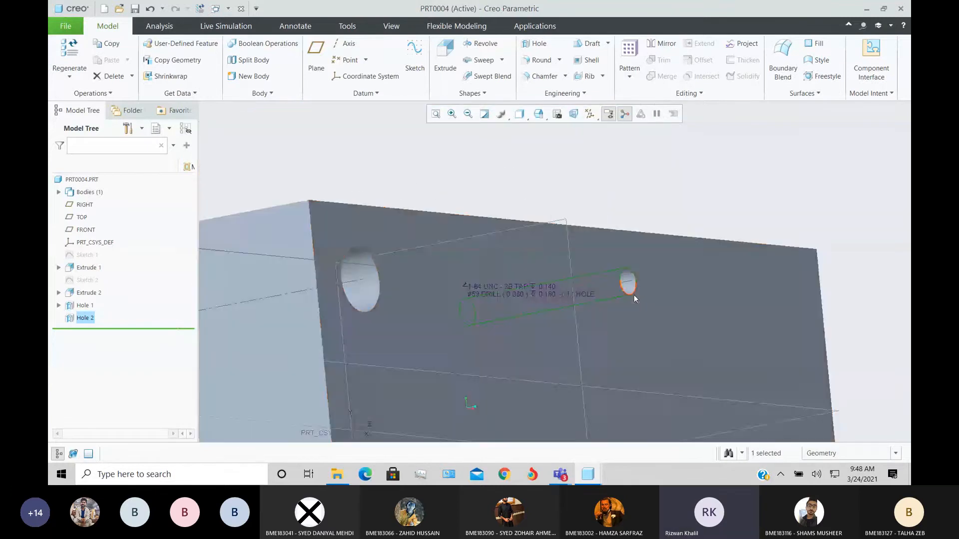
pyautogui.scroll(-3, 628, 296)
pyautogui.scroll(4, 617, 283)
pyautogui.moveTo(535, 311); pyautogui.dragTo(595, 301, button='middle')
pyautogui.scroll(-4, 565, 301)
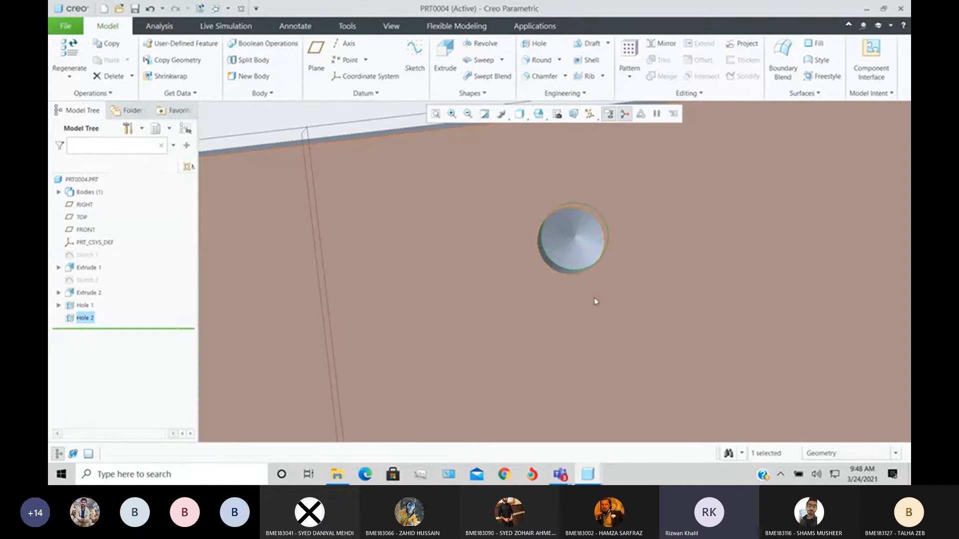
# Place another simple hole on the large face, about 33.94 from the long edge and 45.55 from the short edge.
pyautogui.hotkey('ctrl', 'd')
pyautogui.scroll(3, 592, 370)
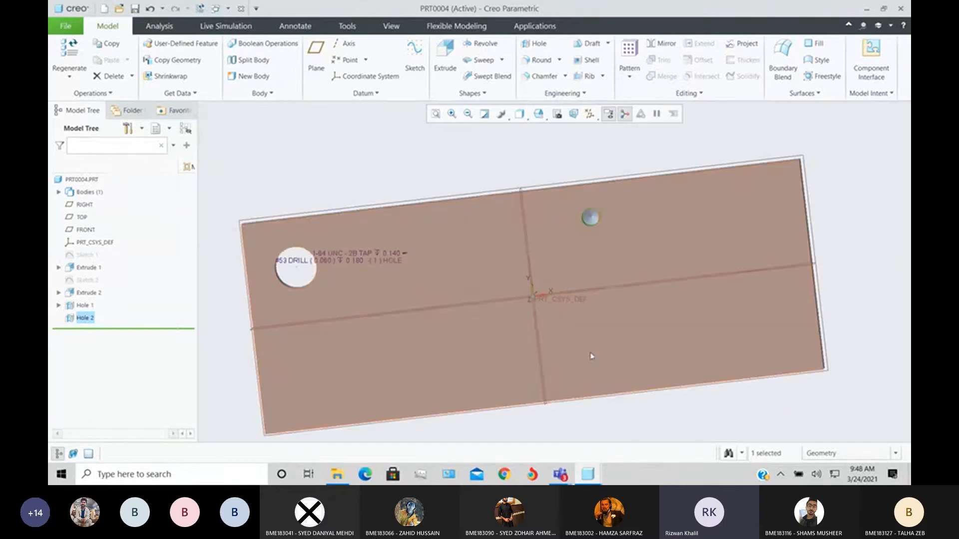
pyautogui.click(534, 44)
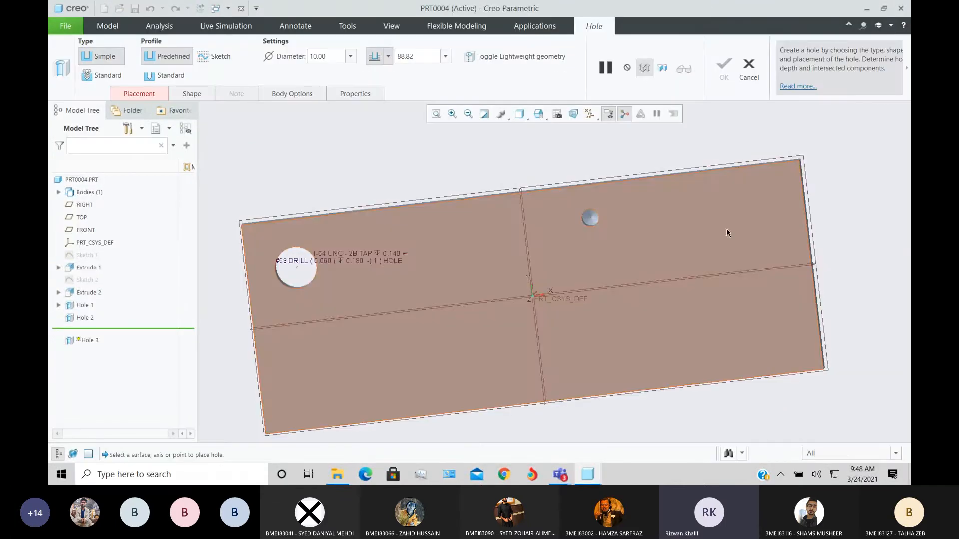
pyautogui.click(727, 228)
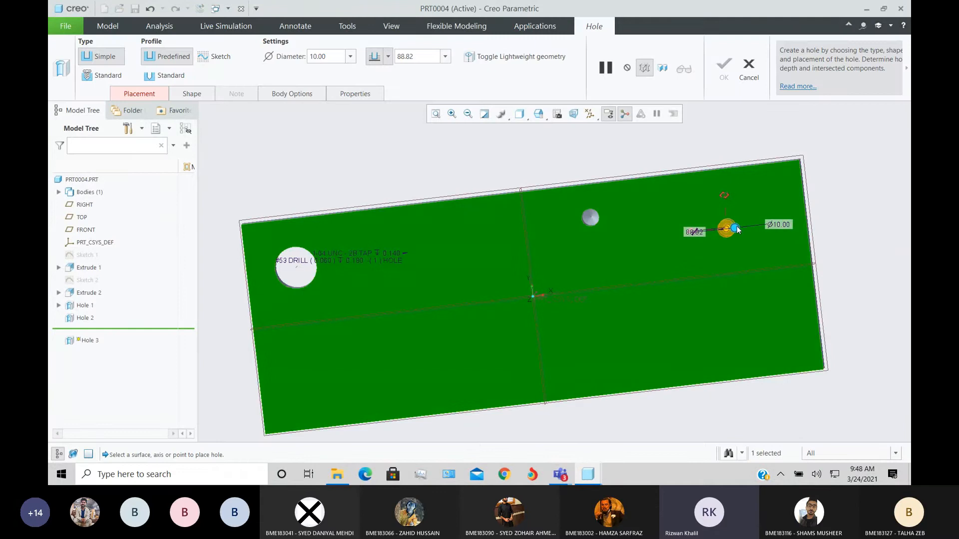
pyautogui.moveTo(737, 229); pyautogui.dragTo(719, 169)
pyautogui.moveTo(735, 228); pyautogui.dragTo(802, 220)
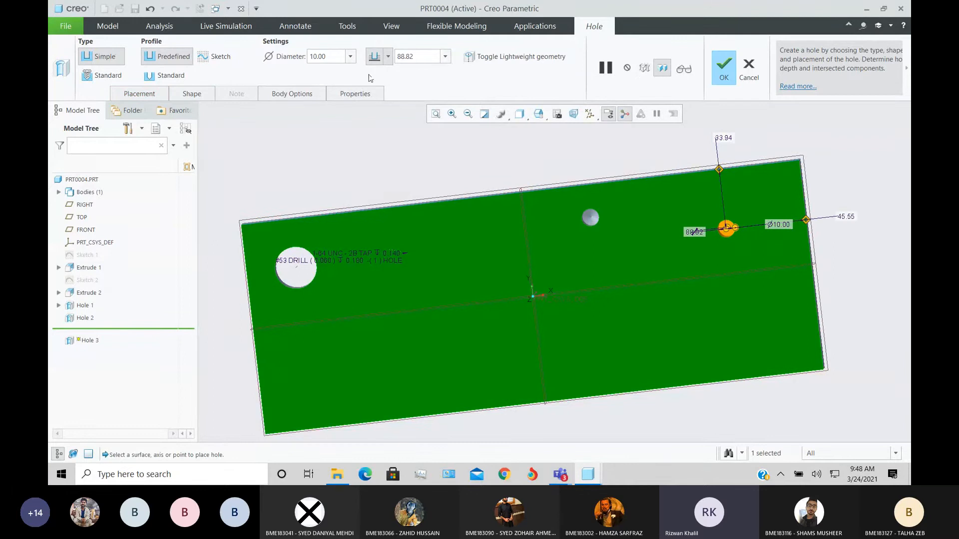
# Change the hole to a standard tapped hole with ISO thread.
pyautogui.click(121, 76)
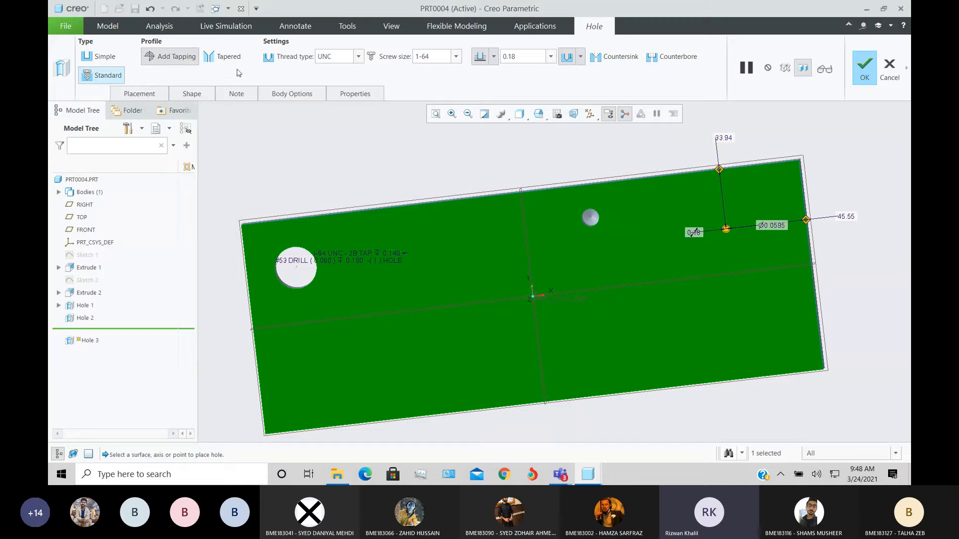
pyautogui.click(356, 59)
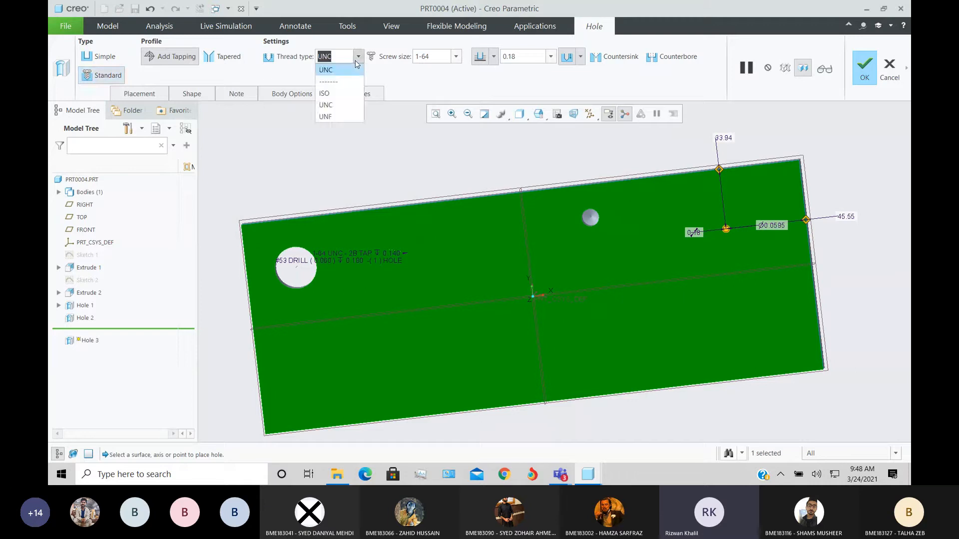
pyautogui.click(325, 93)
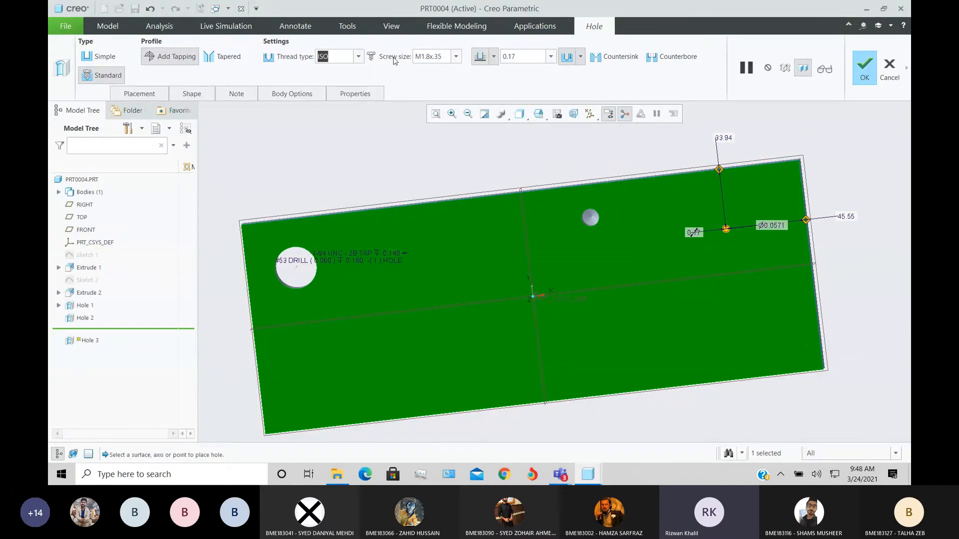
# Set the tapped hole's screw size to M48x5 and complete the feature.
pyautogui.click(456, 56)
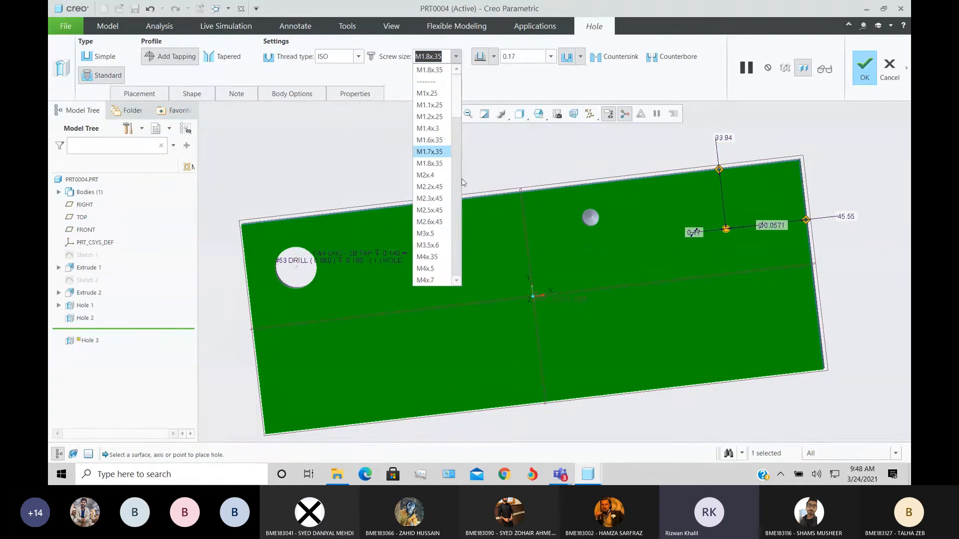
pyautogui.moveTo(456, 113); pyautogui.dragTo(456, 191)
pyautogui.scroll(-10, 440, 210)
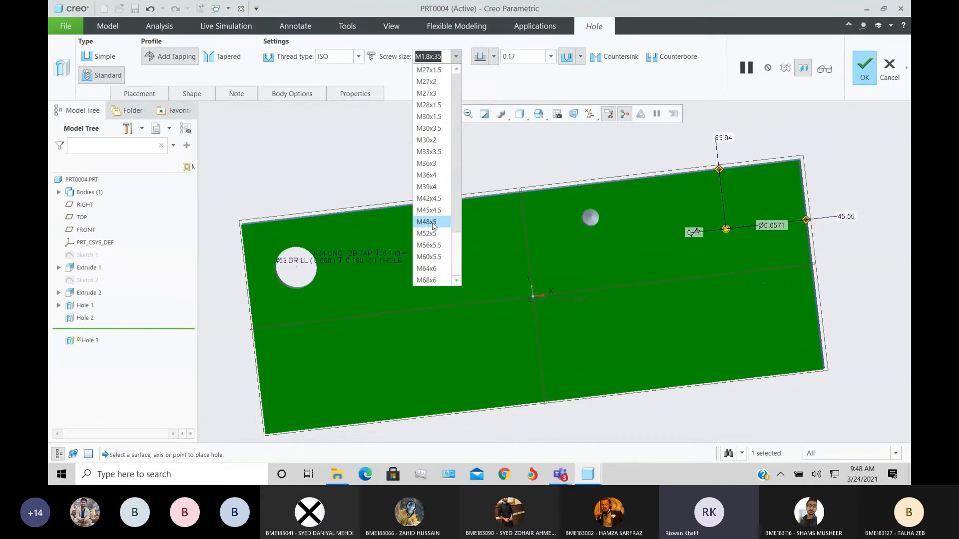
pyautogui.click(427, 222)
pyautogui.scroll(5, 734, 231)
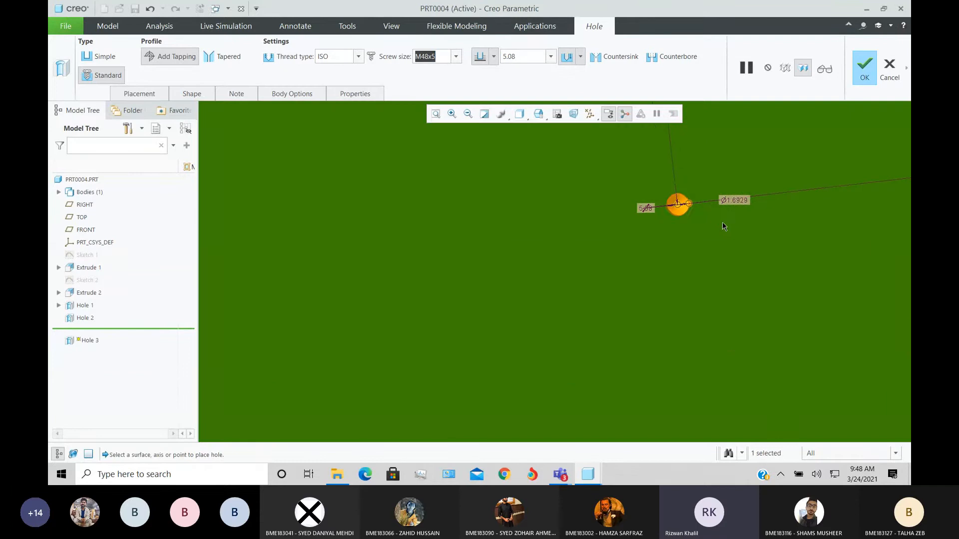
pyautogui.scroll(5, 722, 227)
pyautogui.scroll(-4, 656, 197)
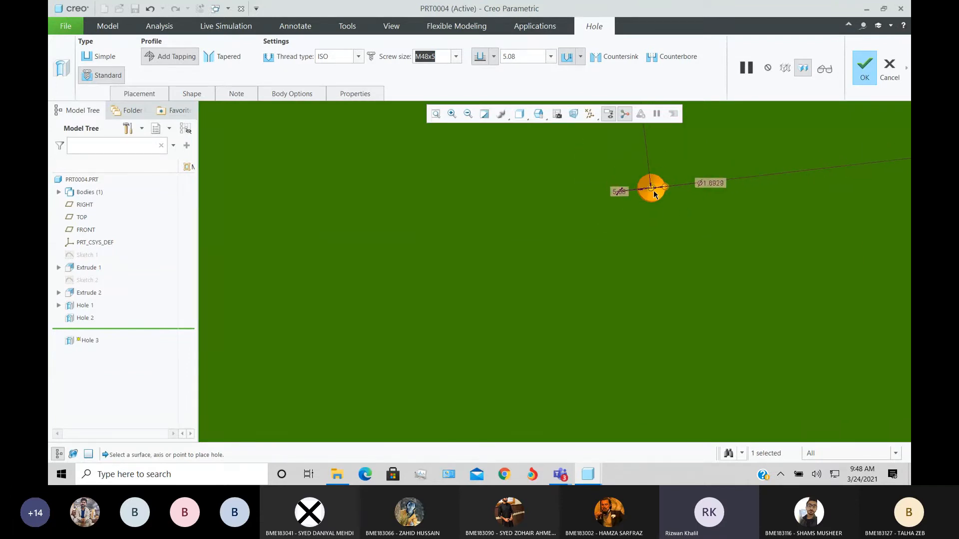
pyautogui.scroll(-3, 655, 197)
pyautogui.moveTo(659, 215); pyautogui.dragTo(630, 200, button='middle')
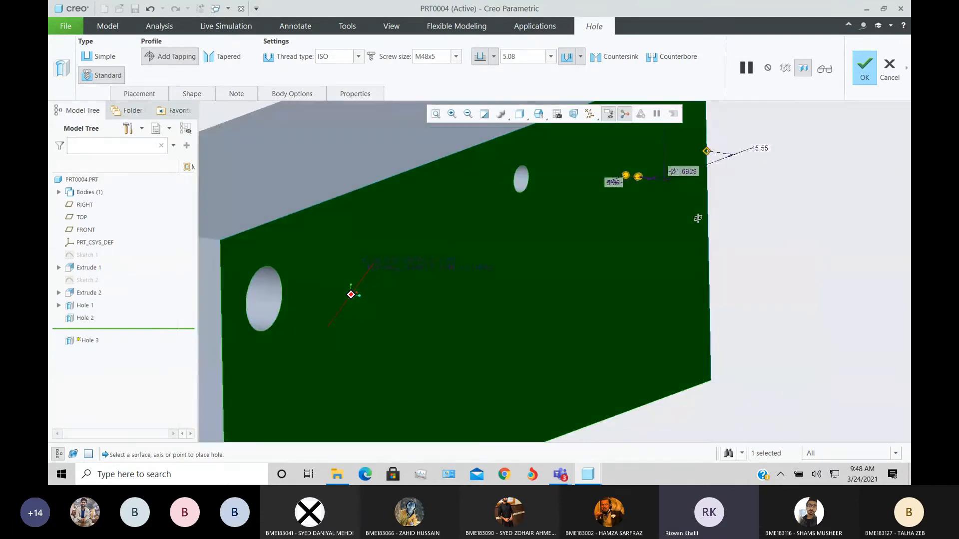
pyautogui.middleClick(820, 151)
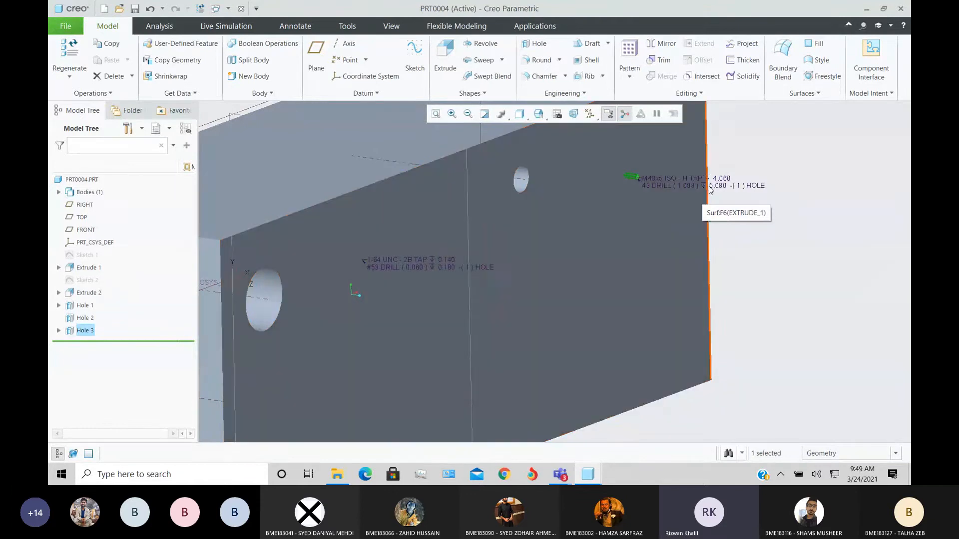
# Place another simple hole on the large face, about 51.94 from the long edge and 116.21 from the short edge.
pyautogui.moveTo(706, 189); pyautogui.dragTo(613, 208, button='middle')
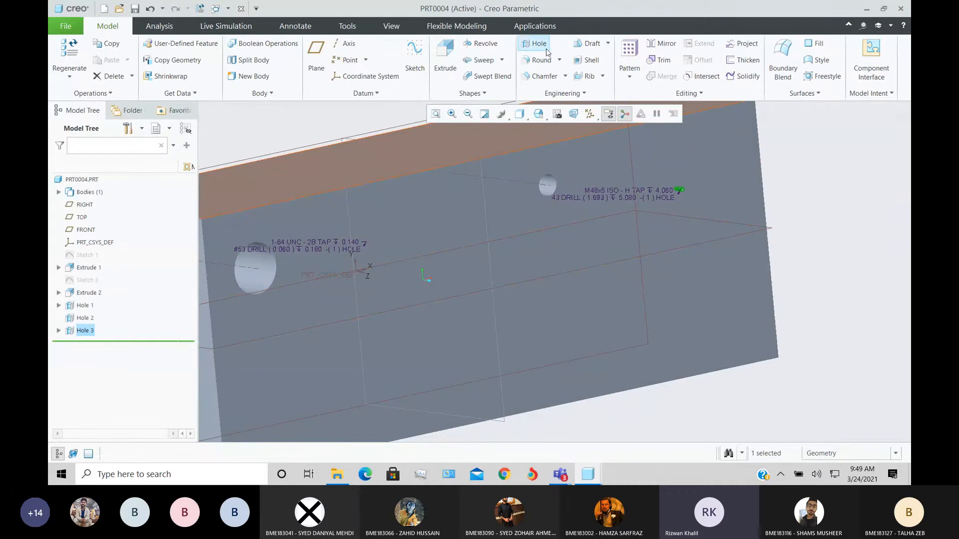
pyautogui.click(528, 43)
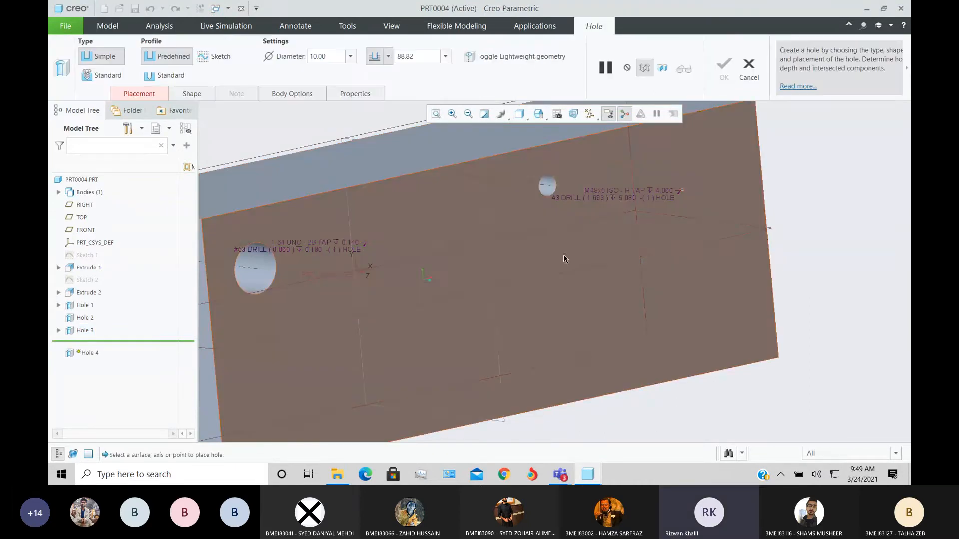
pyautogui.click(564, 256)
pyautogui.moveTo(638, 310); pyautogui.dragTo(621, 305, button='middle')
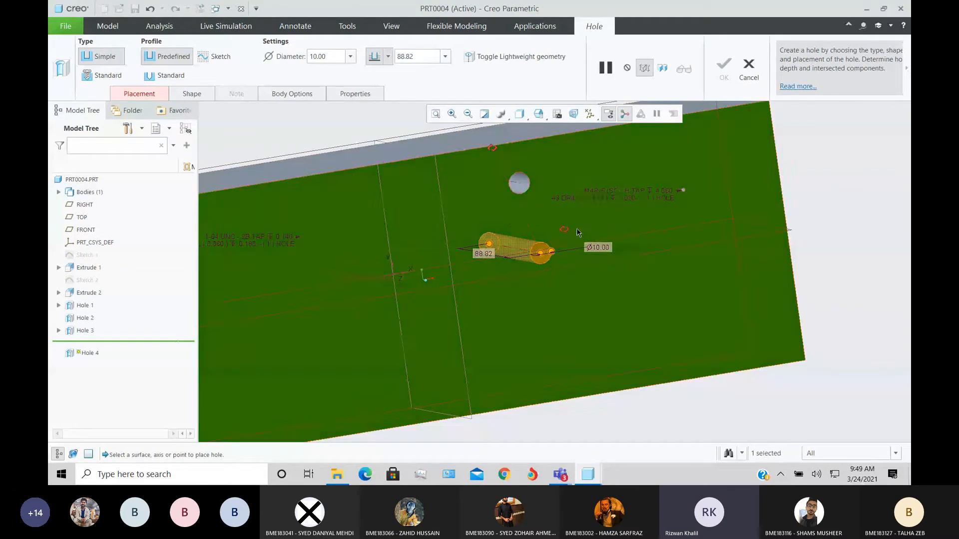
pyautogui.moveTo(564, 229); pyautogui.dragTo(773, 227)
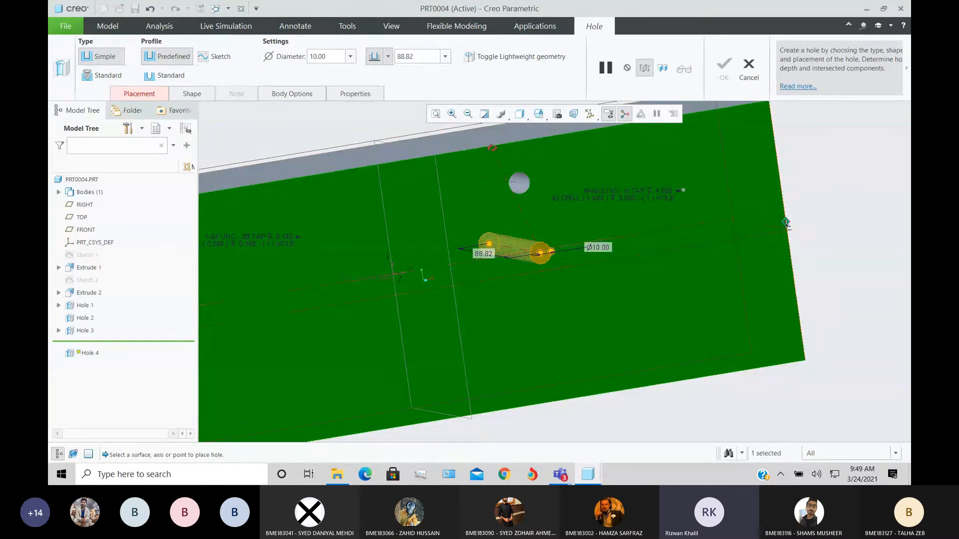
pyautogui.scroll(-2, 532, 256)
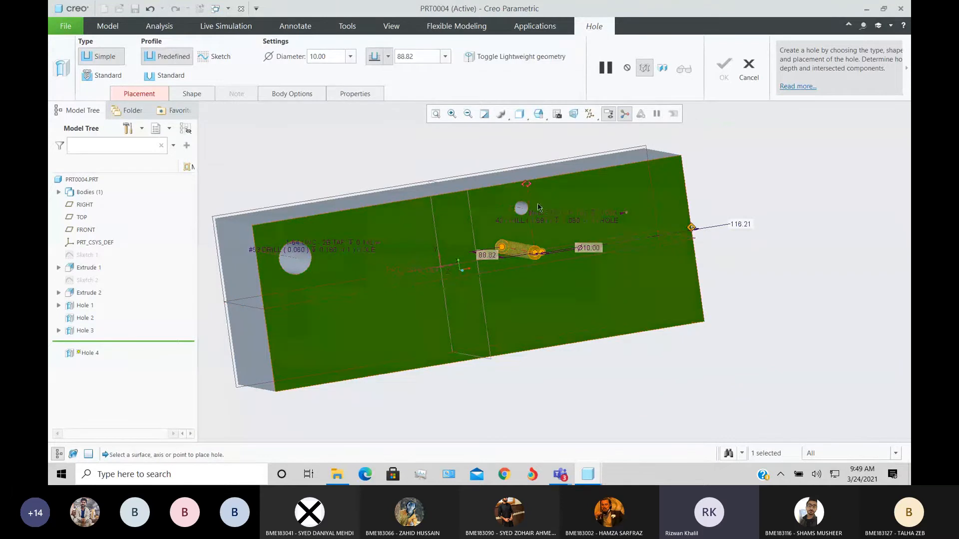
pyautogui.moveTo(740, 289); pyautogui.dragTo(719, 294, button='middle')
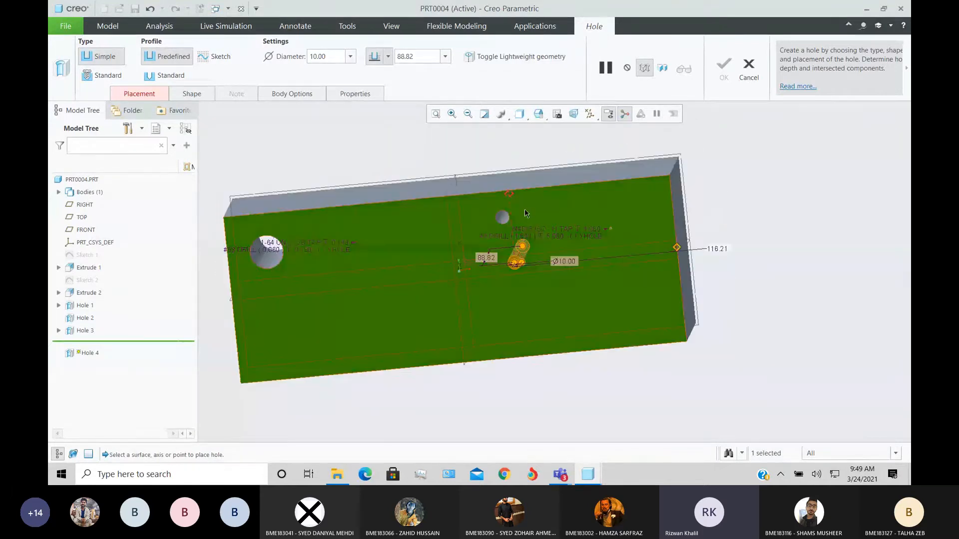
pyautogui.moveTo(508, 194); pyautogui.dragTo(506, 190)
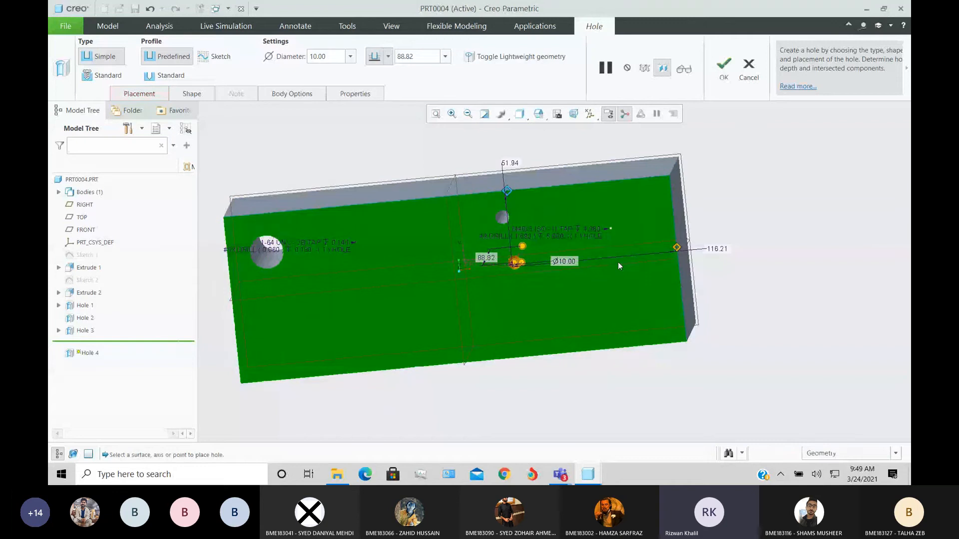
pyautogui.click(619, 261)
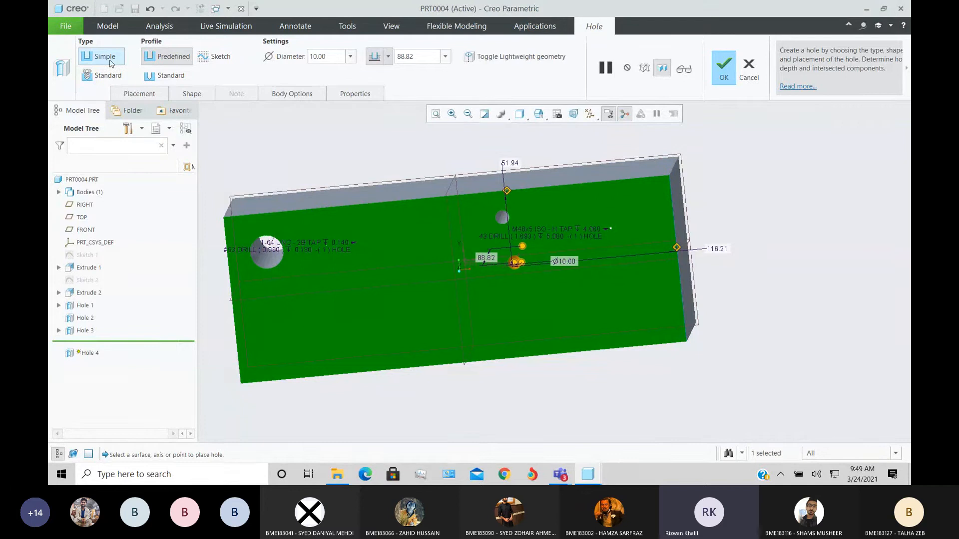
# Give the simple hole a standard profile and reduce its depth to about 73.25.
pyautogui.click(168, 76)
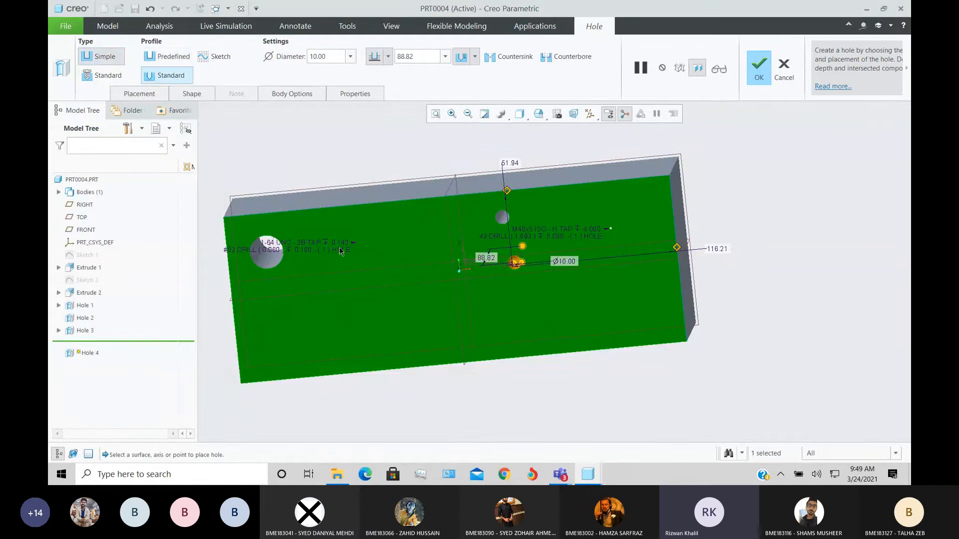
pyautogui.moveTo(465, 301)
pyautogui.mouseDown(button='middle')
pyautogui.moveTo(480, 289)
pyautogui.moveTo(489, 296)
pyautogui.mouseUp(button='middle')
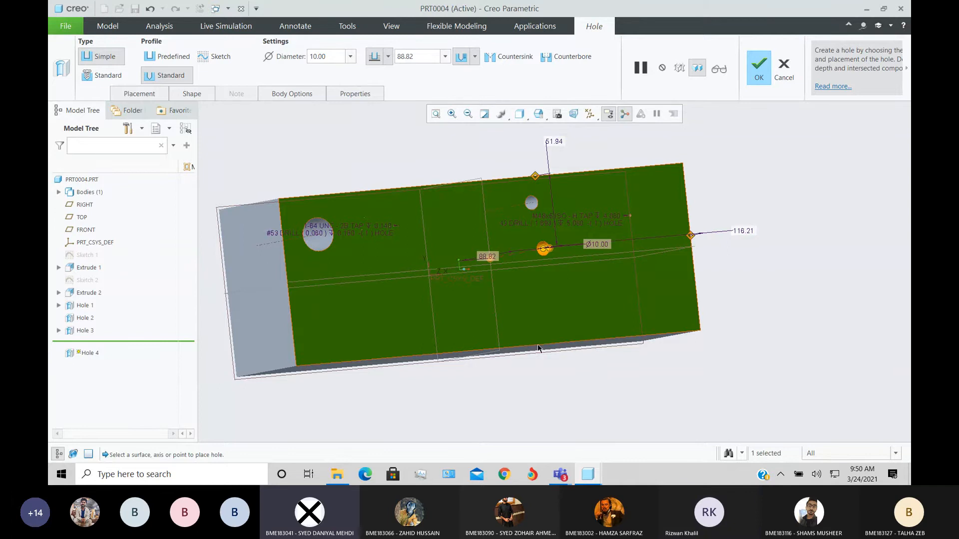
pyautogui.moveTo(519, 319); pyautogui.dragTo(563, 307, button='middle')
pyautogui.moveTo(414, 261); pyautogui.dragTo(435, 259)
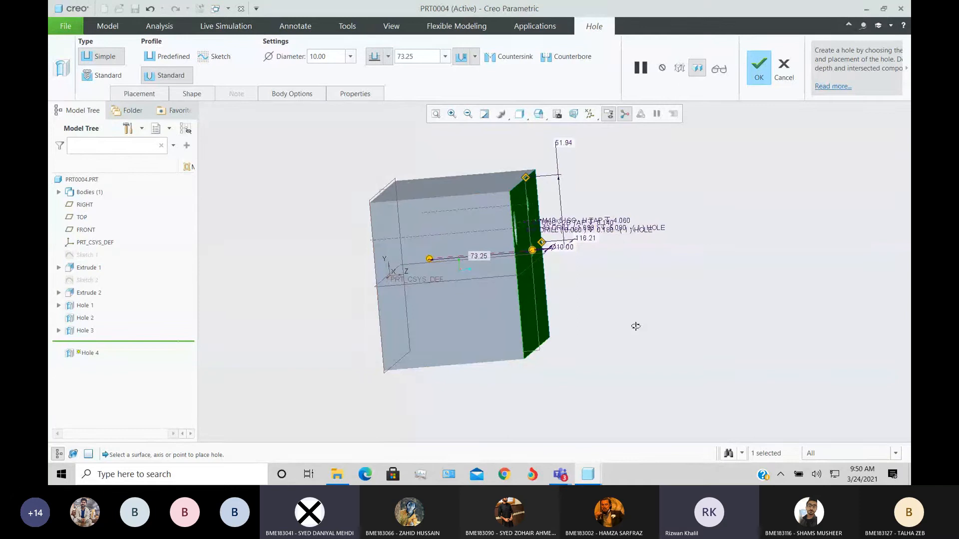
pyautogui.moveTo(636, 325); pyautogui.dragTo(565, 303, button='middle')
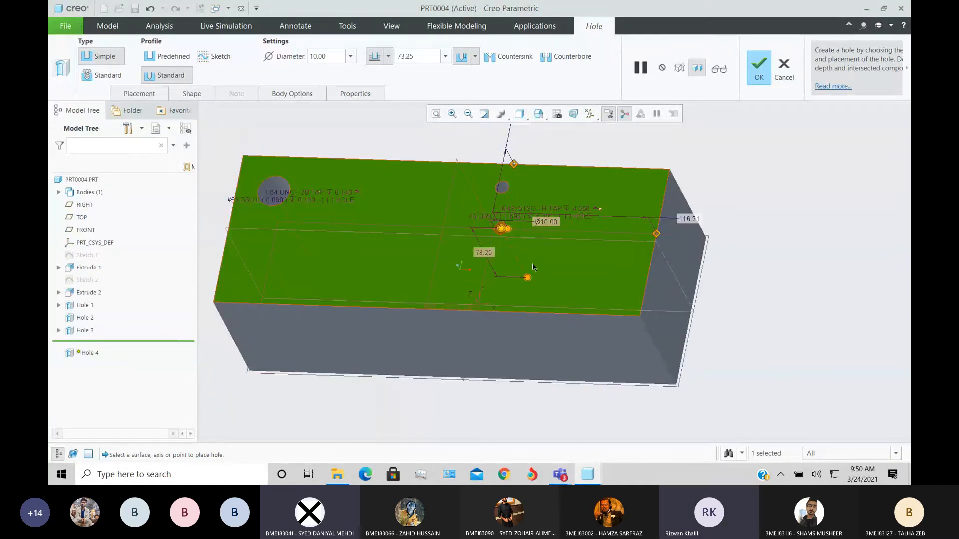
pyautogui.scroll(-6, 504, 224)
pyautogui.scroll(6, 517, 310)
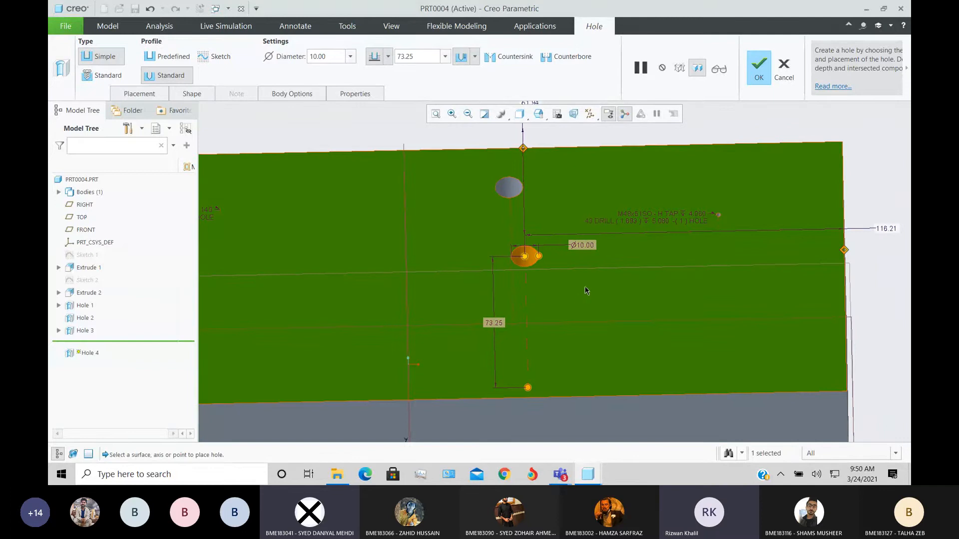
# Switch to the desktop and open the counterbore reference image.
pyautogui.click(867, 9)
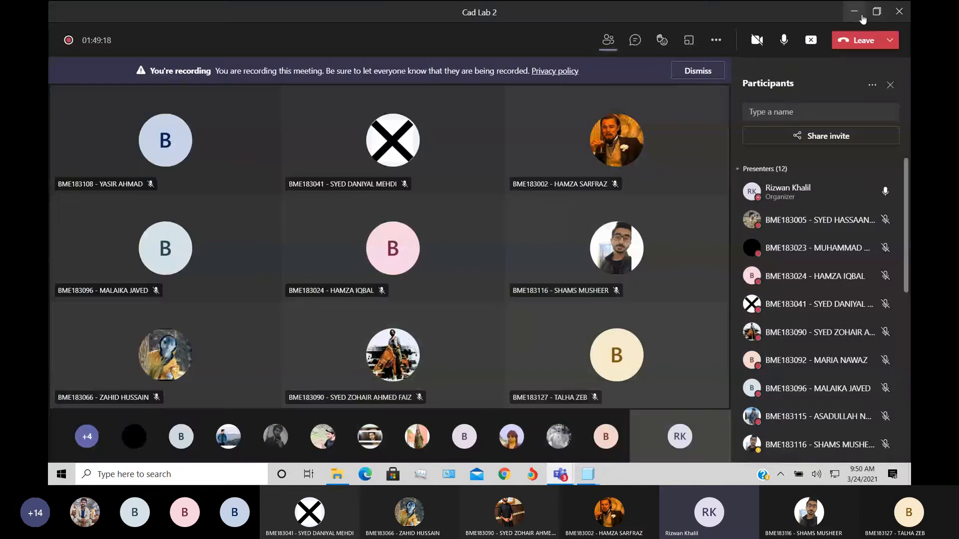
pyautogui.click(855, 12)
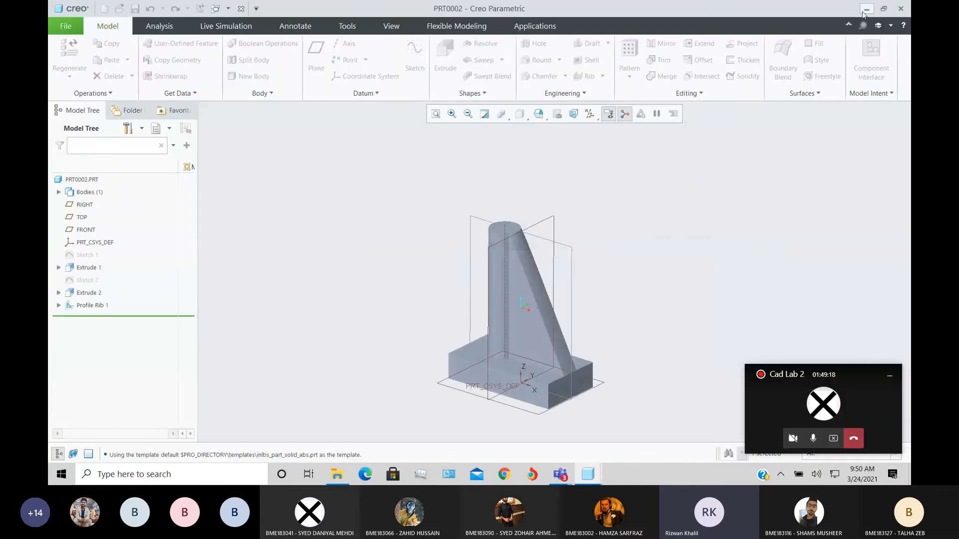
pyautogui.click(867, 9)
pyautogui.rightClick(458, 188)
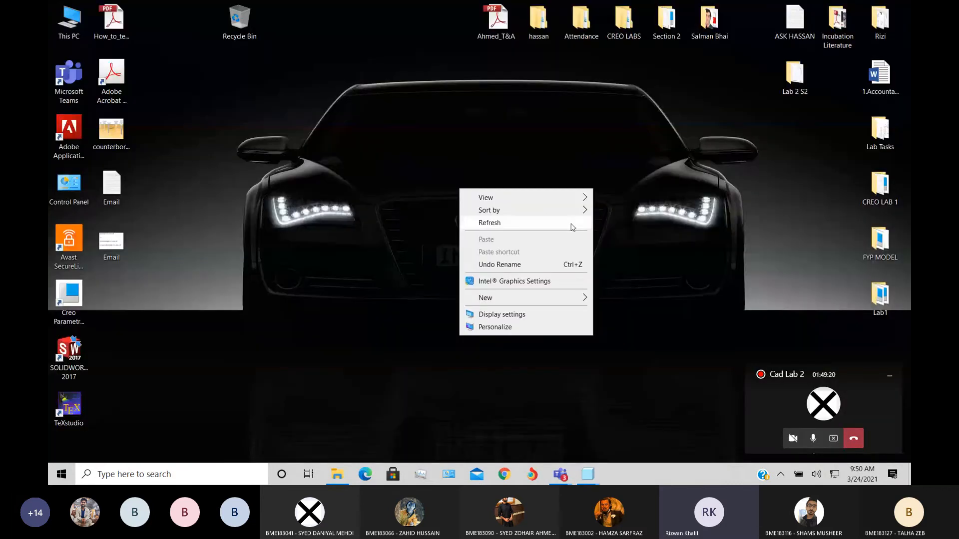
pyautogui.press('Escape')
pyautogui.click(108, 133)
pyautogui.doubleClick(107, 134)
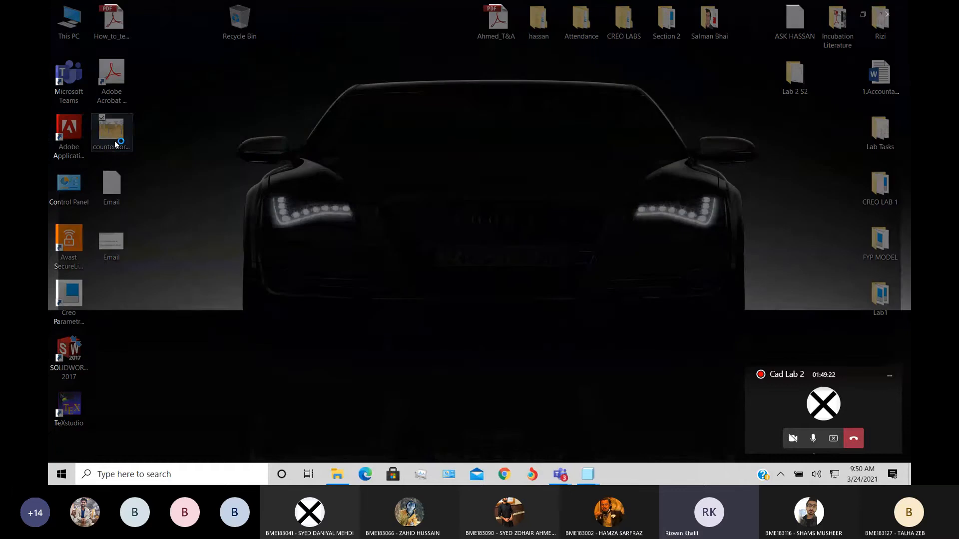
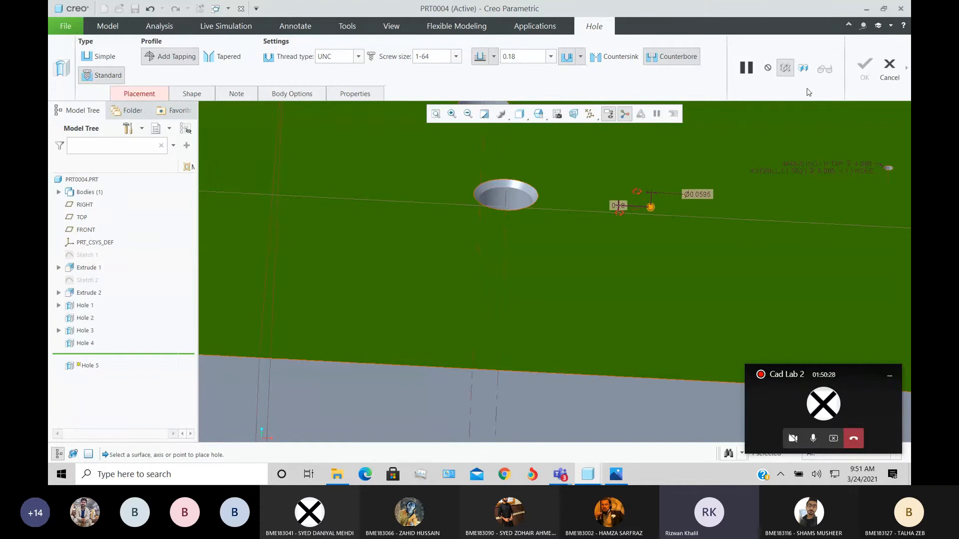
# Discard the unfinished tapped hole and place a simple hole with a standard profile and a counterbore on the large face.
pyautogui.click(890, 70)
pyautogui.click(465, 256)
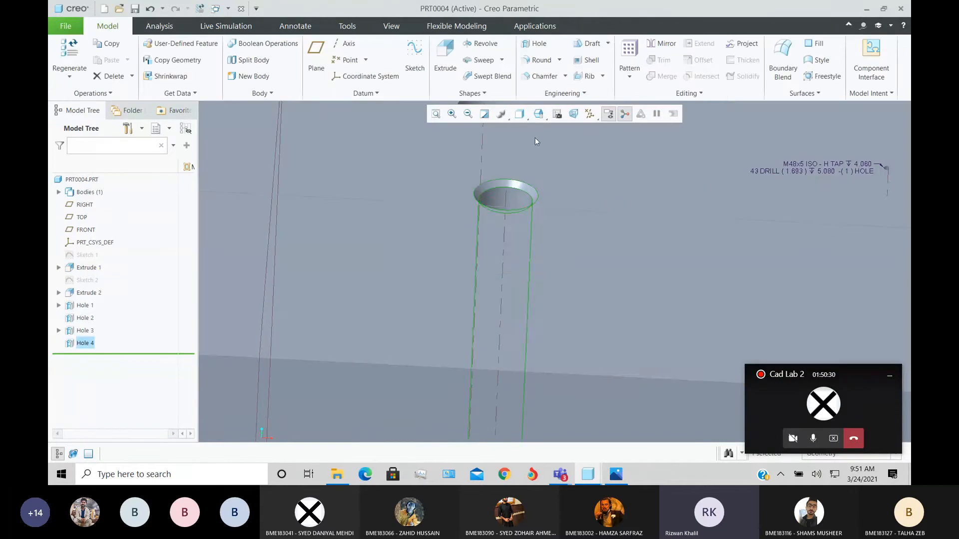
pyautogui.click(535, 42)
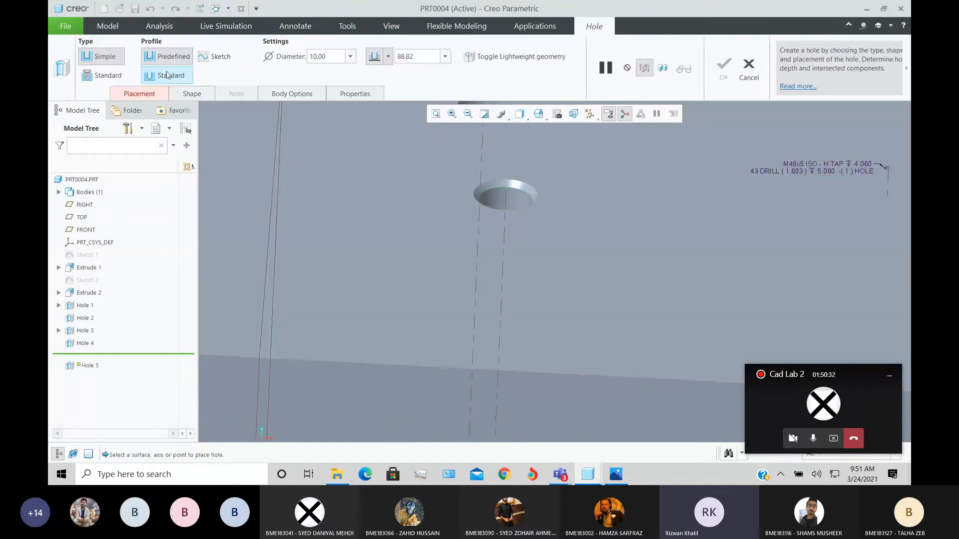
pyautogui.click(168, 79)
pyautogui.click(671, 227)
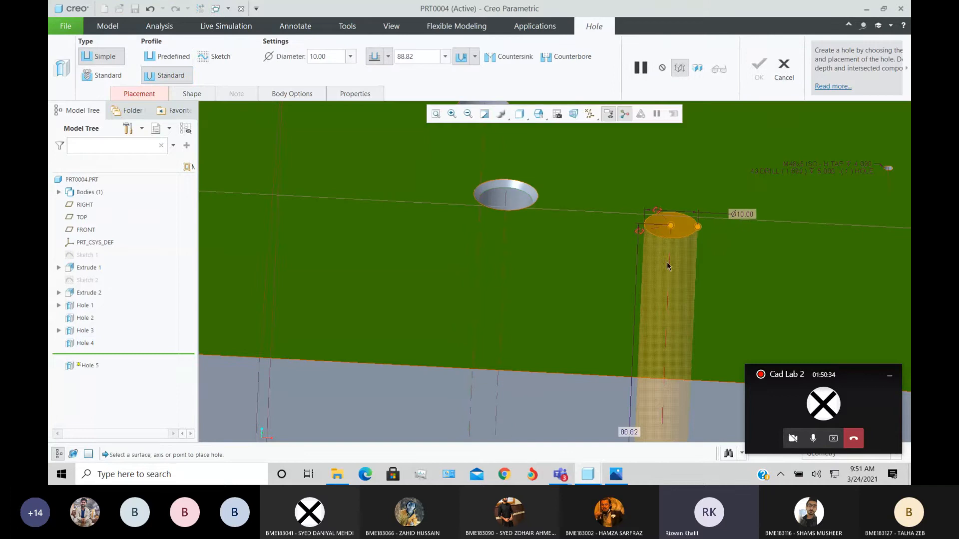
pyautogui.click(565, 58)
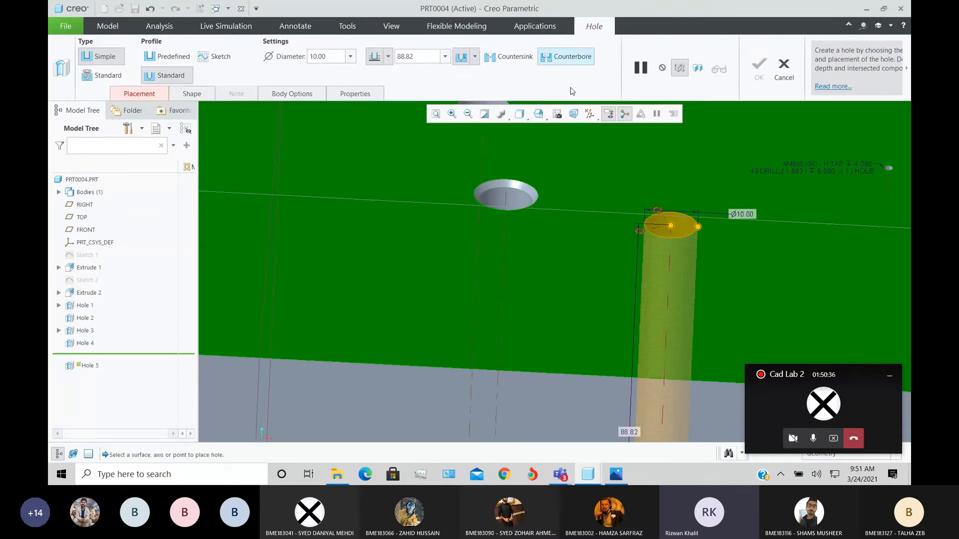
# Locate the counterbored hole about 59.48 from the long edge and 85.10 from the short edge, and complete the feature.
pyautogui.scroll(2, 593, 178)
pyautogui.moveTo(591, 175); pyautogui.dragTo(579, 179, button='middle')
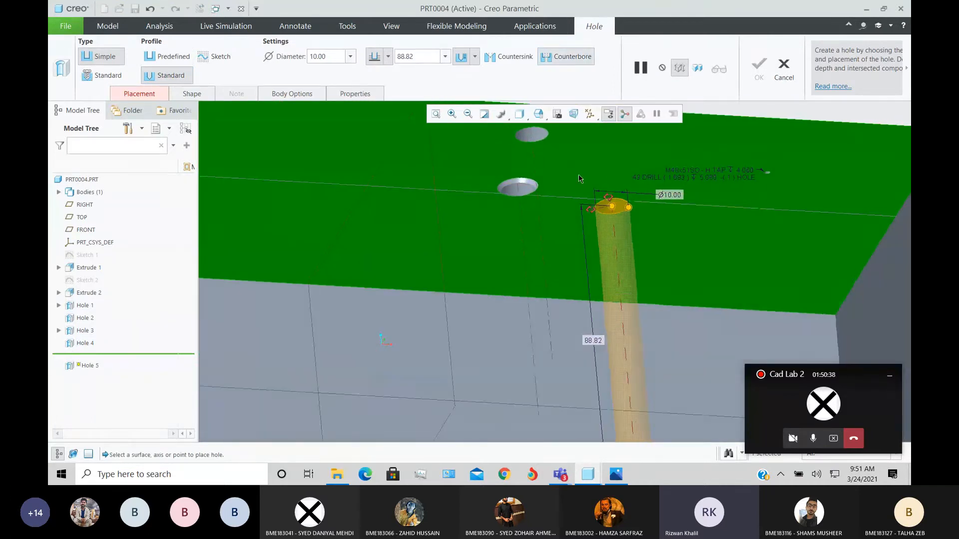
pyautogui.moveTo(608, 196); pyautogui.dragTo(589, 300)
pyautogui.moveTo(589, 300); pyautogui.dragTo(588, 251, button='middle')
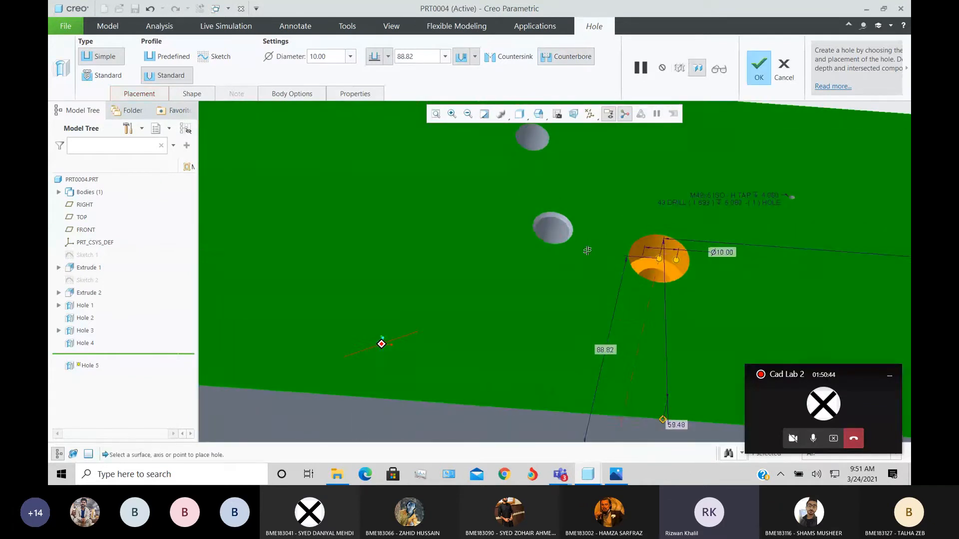
pyautogui.scroll(-3, 588, 251)
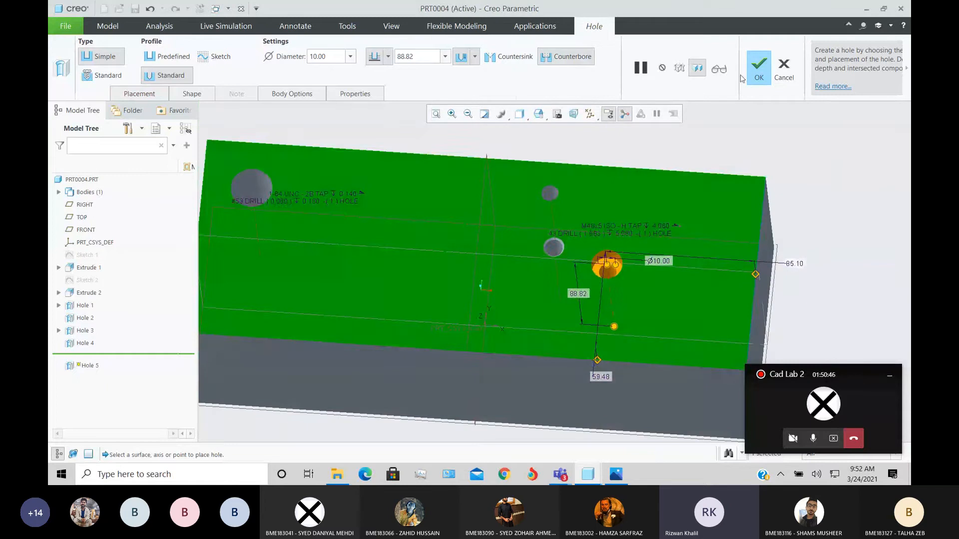
pyautogui.click(753, 72)
# Examine the counterbored hole's stepped outline and its opening from the side and from above.
pyautogui.scroll(-2, 613, 290)
pyautogui.scroll(1, 615, 284)
pyautogui.moveTo(618, 282); pyautogui.dragTo(652, 231, button='middle')
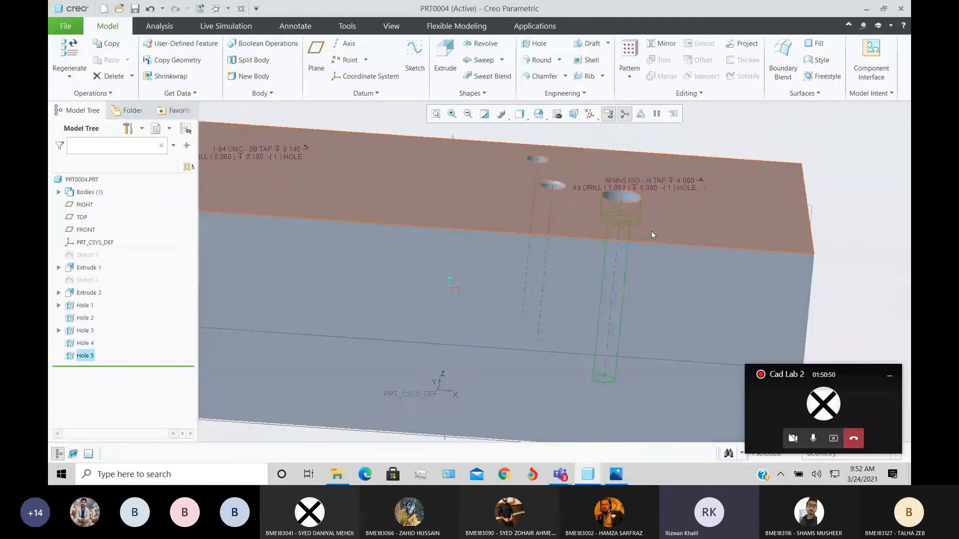
pyautogui.scroll(-4, 652, 231)
pyautogui.scroll(-1, 625, 203)
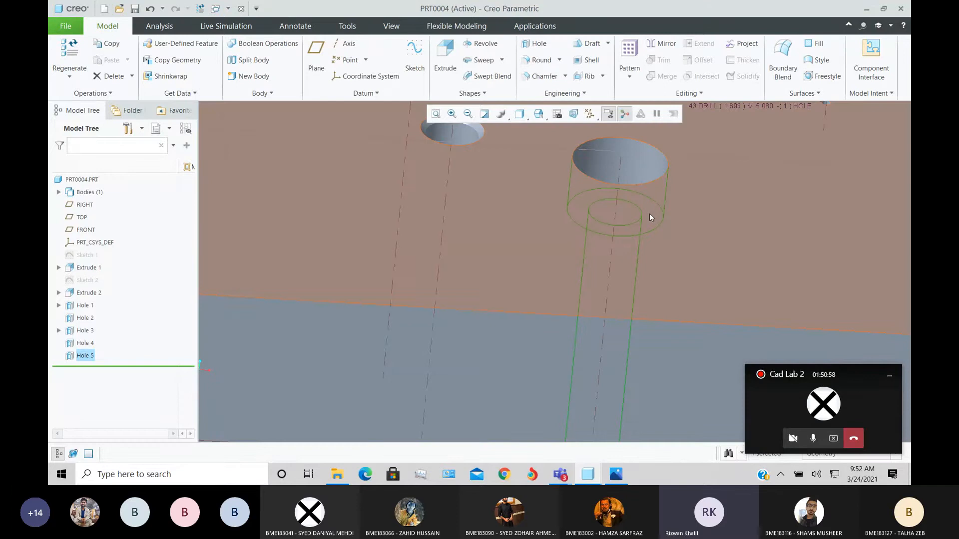
pyautogui.moveTo(635, 192); pyautogui.dragTo(599, 256, button='middle')
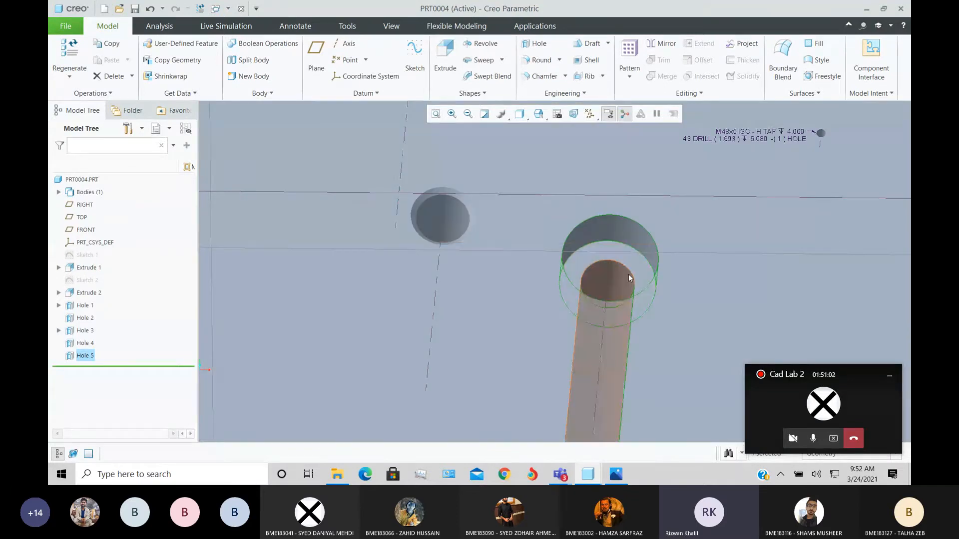
pyautogui.moveTo(628, 274)
pyautogui.mouseDown(button='middle')
pyautogui.moveTo(623, 254)
pyautogui.moveTo(623, 269)
pyautogui.mouseUp(button='middle')
pyautogui.scroll(4, 630, 265)
pyautogui.scroll(-5, 568, 220)
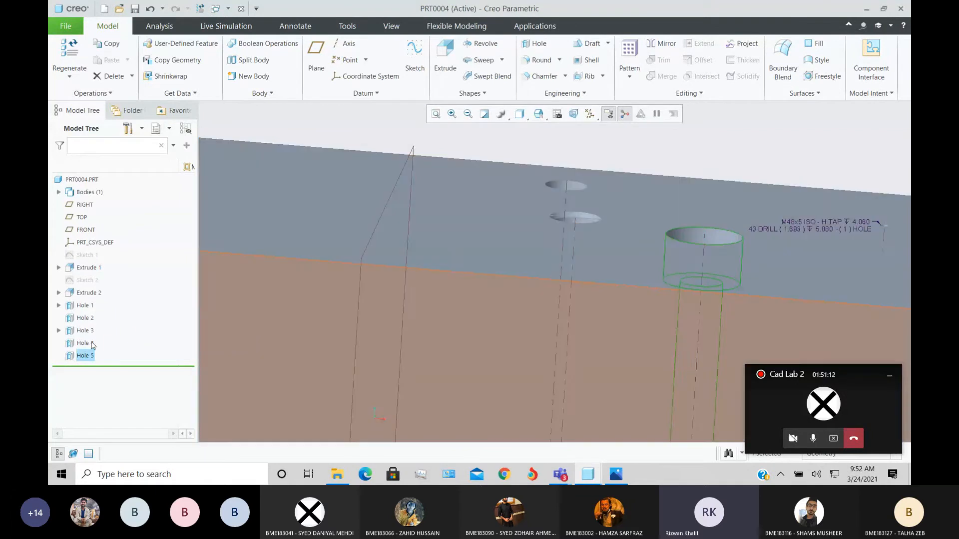
# Select Hole 4 together with Hole 5 and compare the countersunk and counterbored outlines.
pyautogui.keyDown('ctrl'); pyautogui.click(84, 343); pyautogui.keyUp('ctrl')
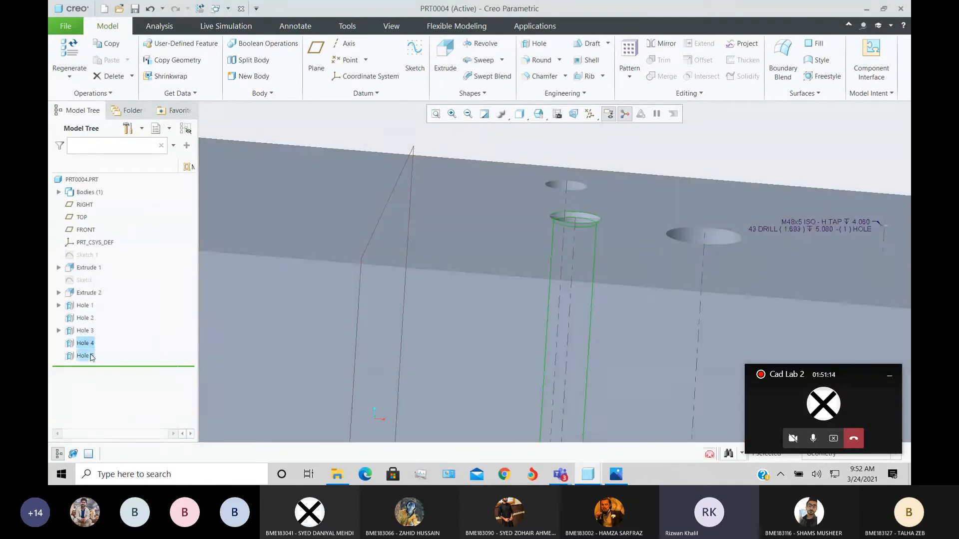
pyautogui.moveTo(408, 353)
pyautogui.mouseDown(button='middle')
pyautogui.moveTo(505, 272)
pyautogui.moveTo(506, 251)
pyautogui.moveTo(508, 261)
pyautogui.moveTo(298, 212)
pyautogui.mouseUp(button='middle')
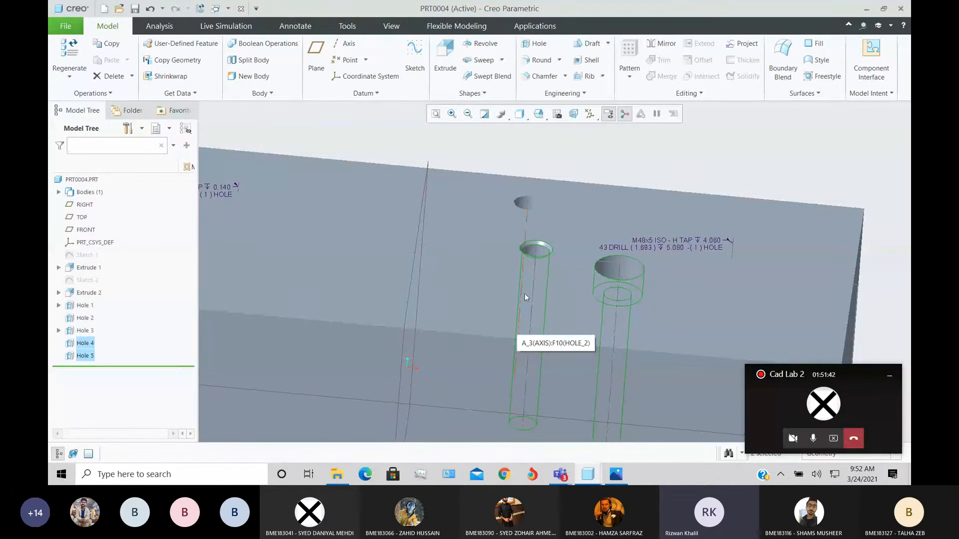
pyautogui.scroll(-3, 524, 295)
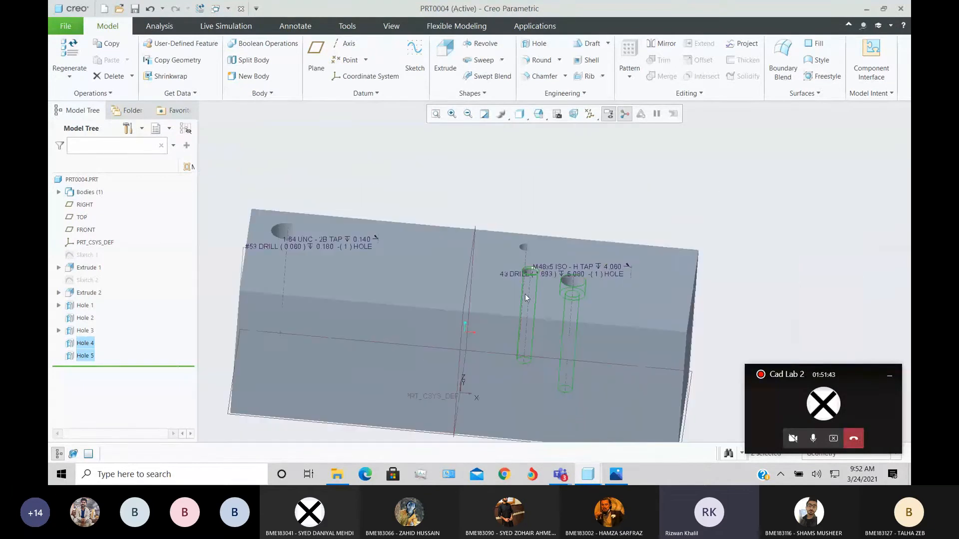
pyautogui.moveTo(525, 294)
pyautogui.mouseDown(button='middle')
pyautogui.moveTo(563, 294)
pyautogui.moveTo(562, 287)
pyautogui.moveTo(552, 306)
pyautogui.mouseUp(button='middle')
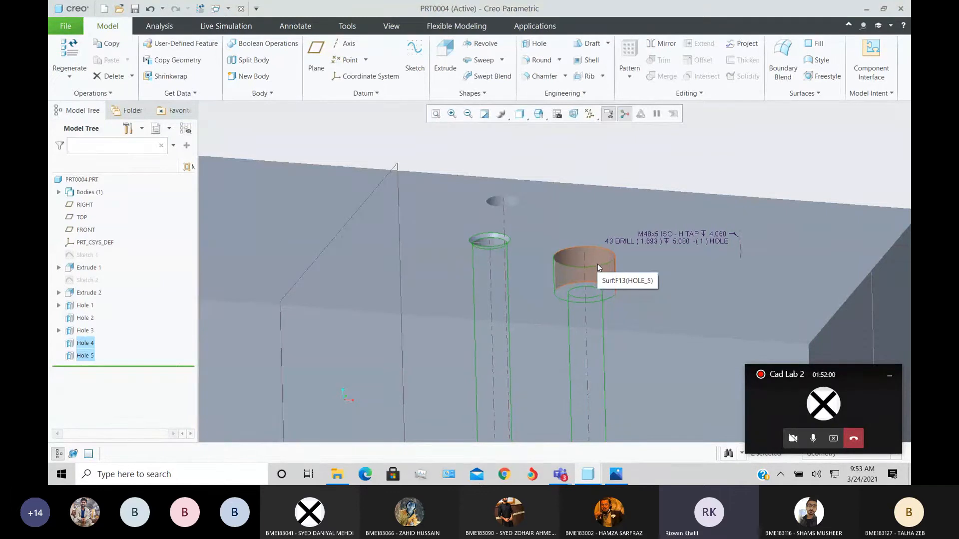
# Return the block to its default orientation and create a new part.
pyautogui.hotkey('ctrl', 'd')
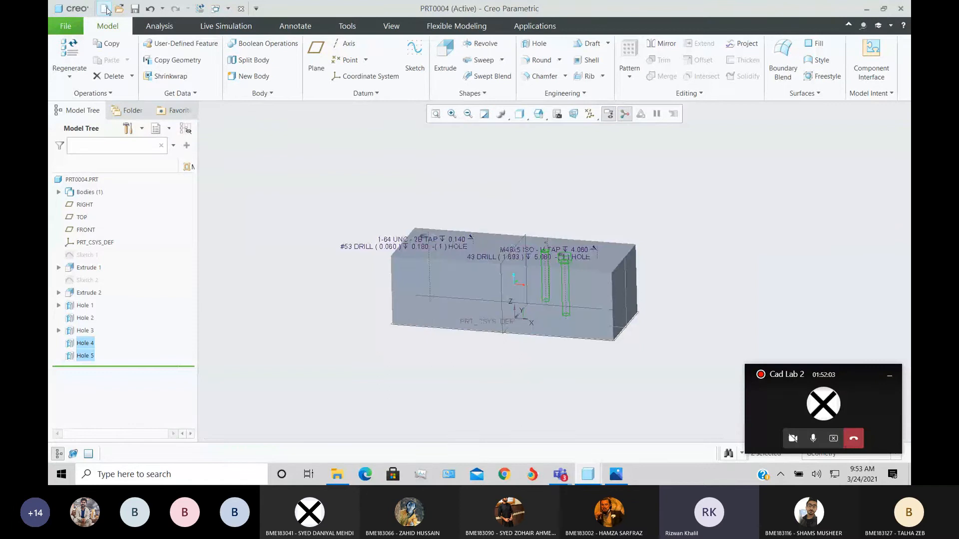
pyautogui.click(106, 9)
pyautogui.click(552, 366)
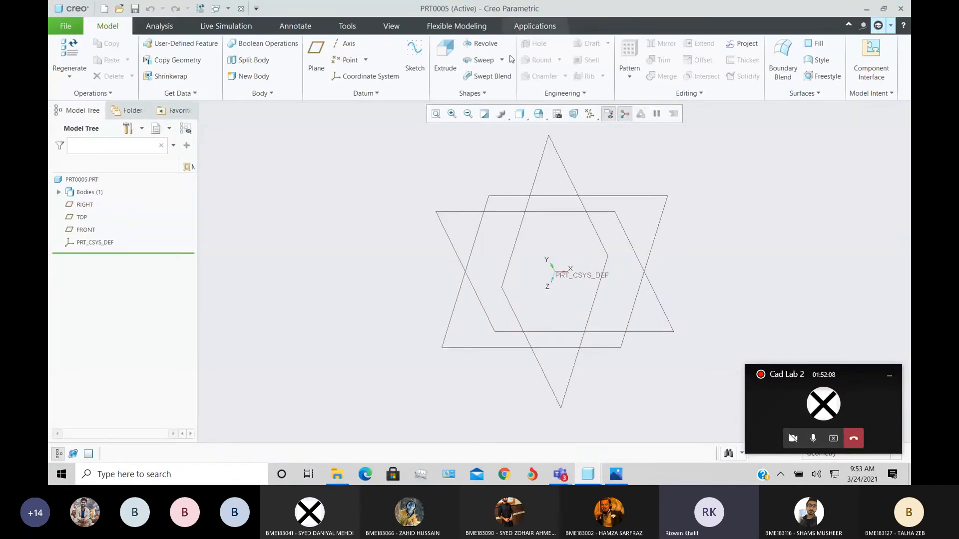
# Sketch a center rectangle about 448 by 209 on the FRONT plane, centred on the origin, and finish the sketch.
pyautogui.click(85, 229)
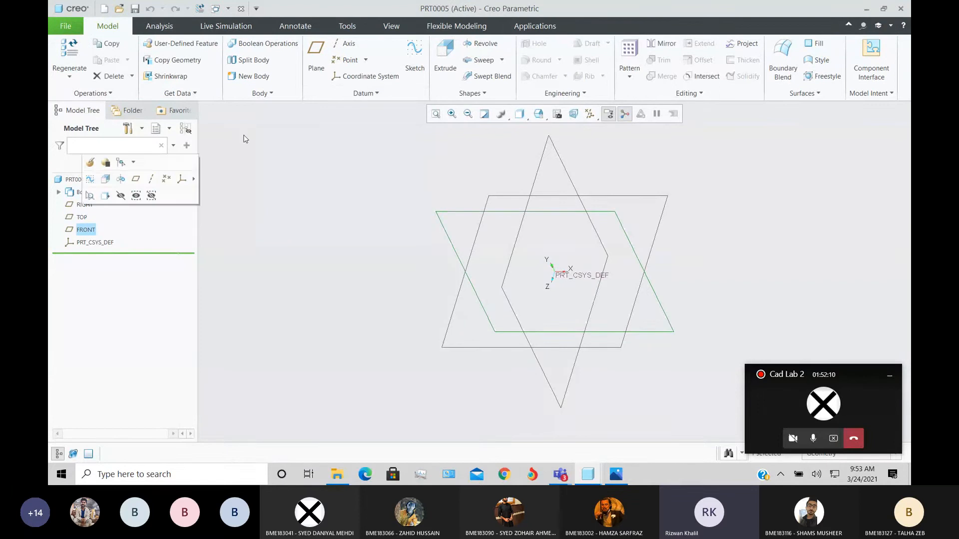
pyautogui.click(406, 57)
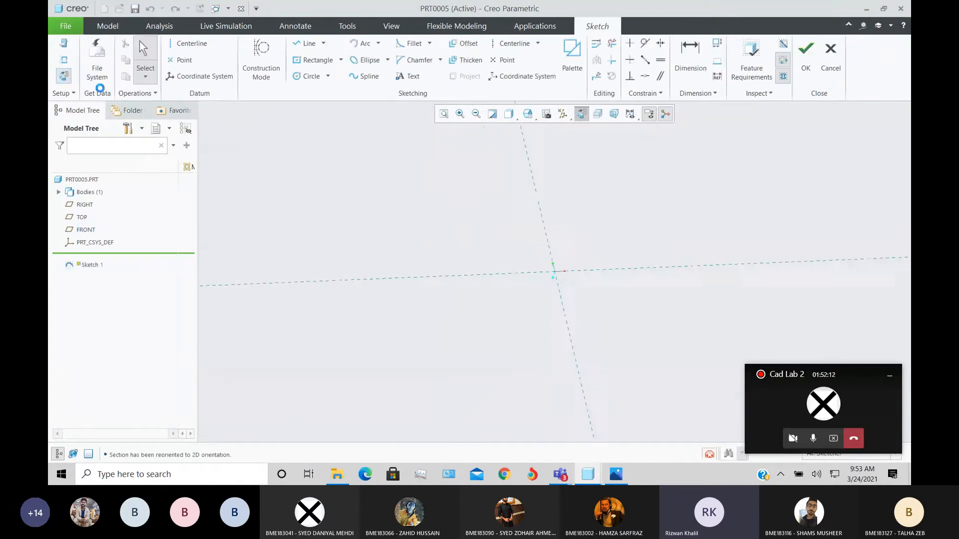
pyautogui.click(555, 271)
pyautogui.click(675, 216)
pyautogui.middleClick(744, 200)
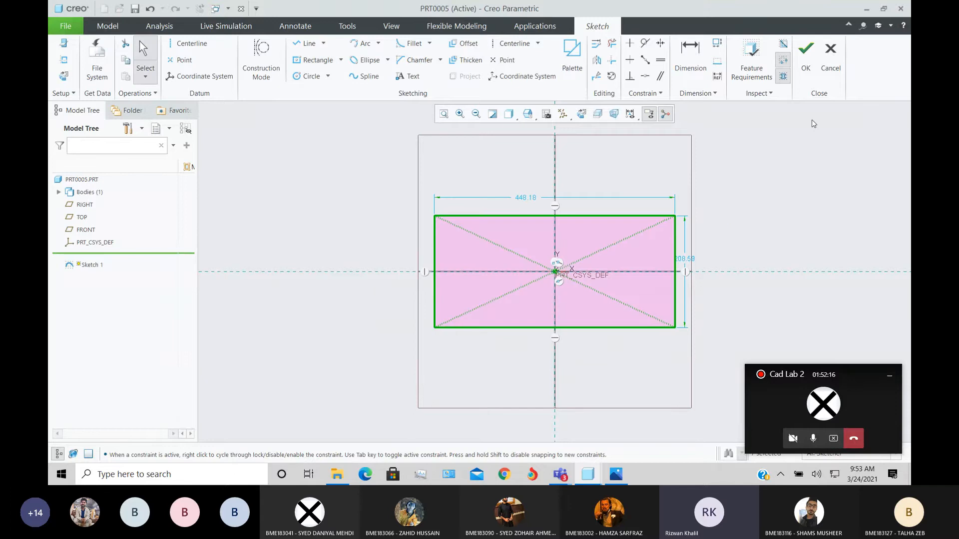
pyautogui.click(806, 54)
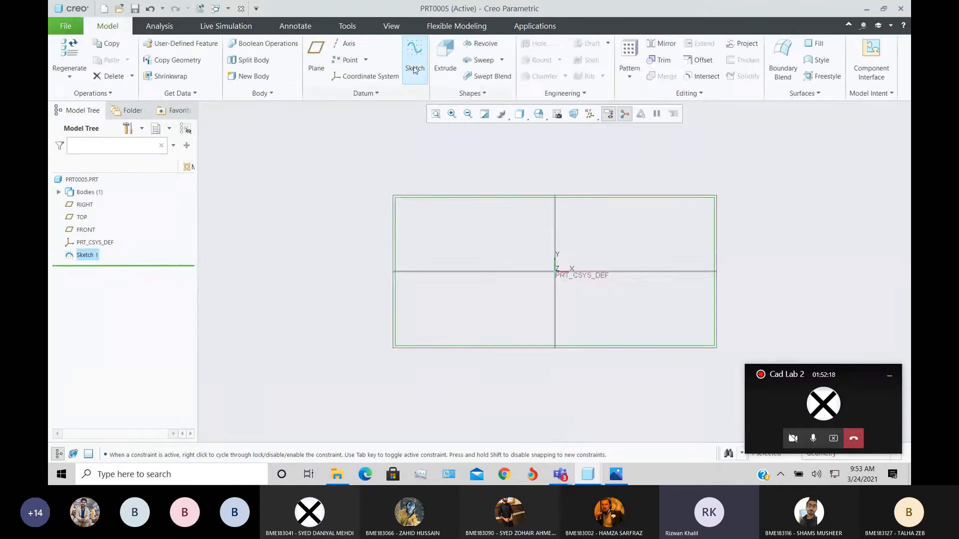
# Extrude the rectangle sketch as a solid to a depth of 500.
pyautogui.click(446, 55)
pyautogui.doubleClick(187, 57)
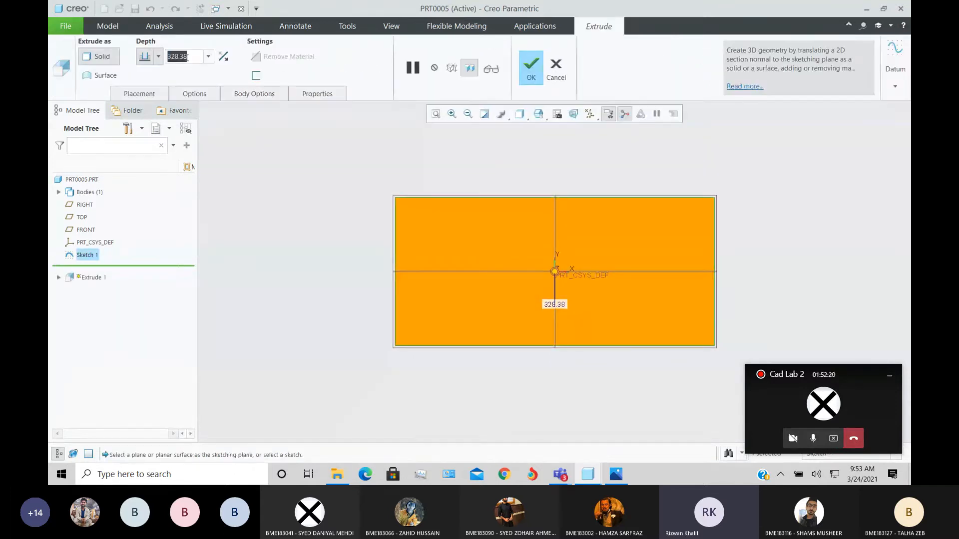
pyautogui.write('500')
pyautogui.press('Return')
pyautogui.click(531, 68)
pyautogui.moveTo(446, 278); pyautogui.dragTo(422, 274, button='middle')
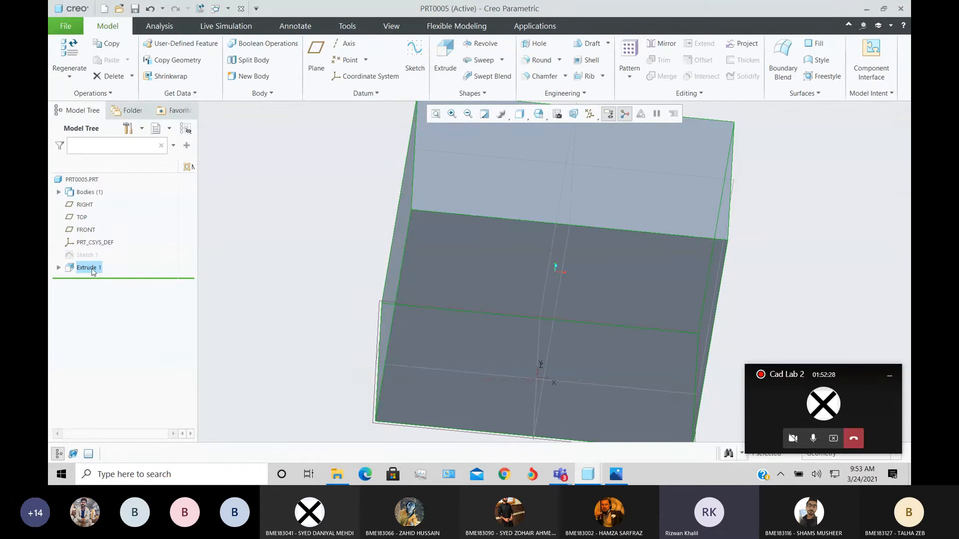
pyautogui.scroll(-3, 505, 290)
pyautogui.moveTo(523, 296); pyautogui.dragTo(458, 317, button='middle')
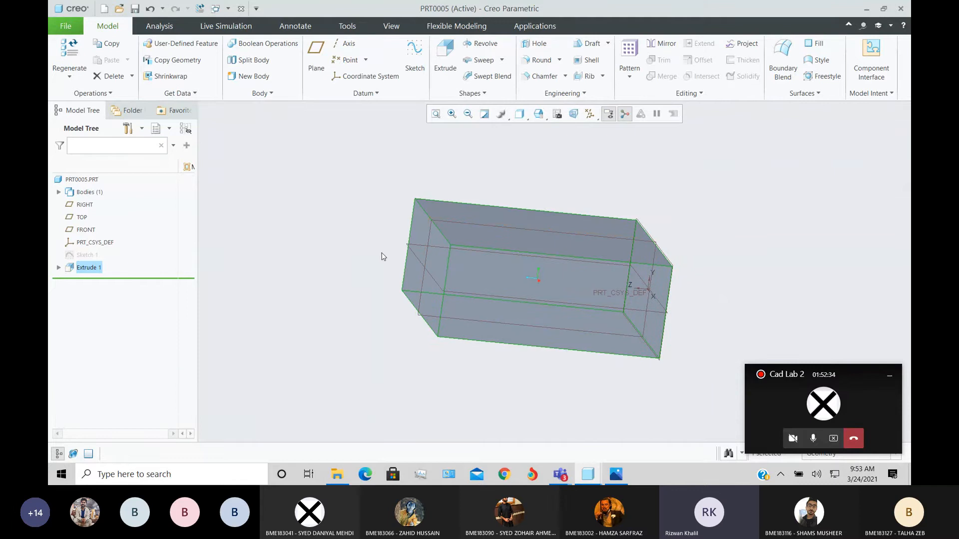
# Start a draft with the block's end face as the draft surface and its upper long face as the draft hinge.
pyautogui.click(592, 44)
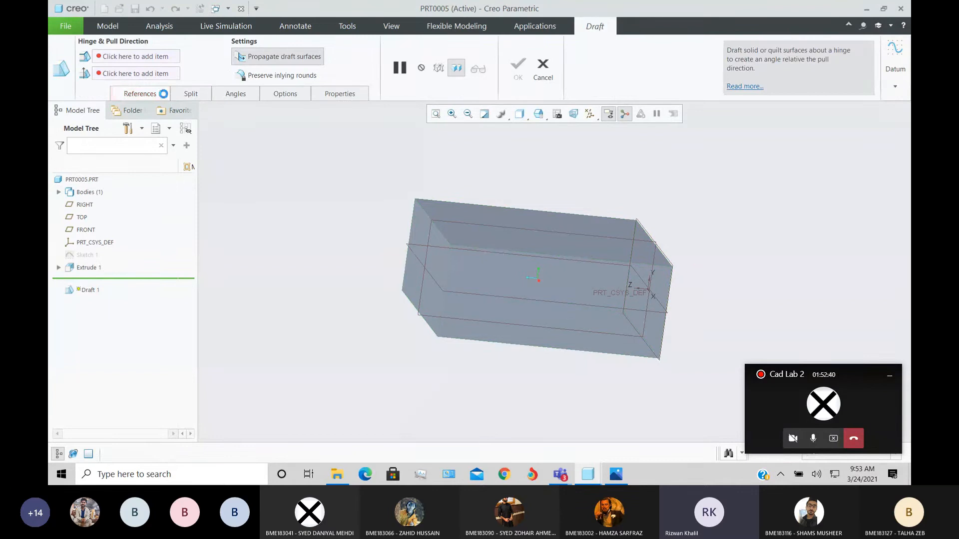
pyautogui.click(140, 94)
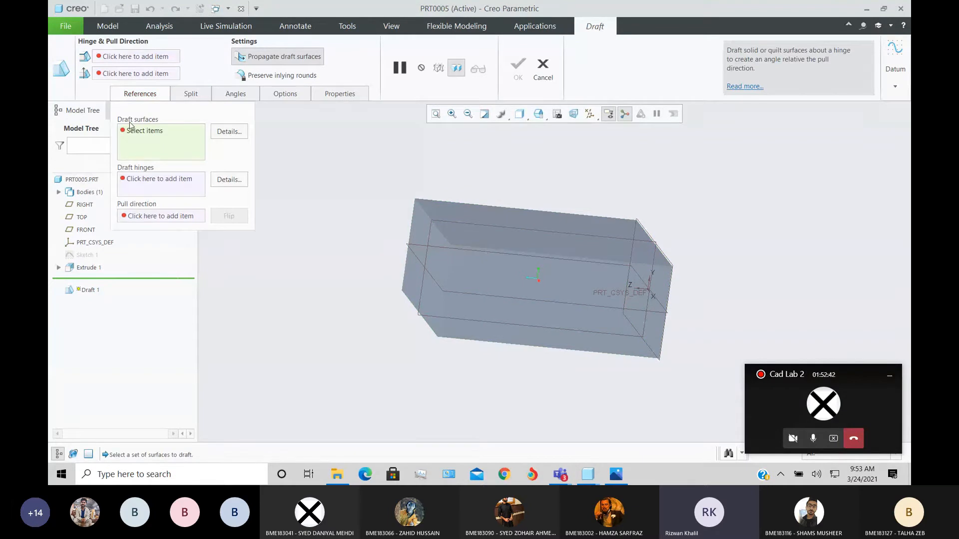
pyautogui.click(159, 133)
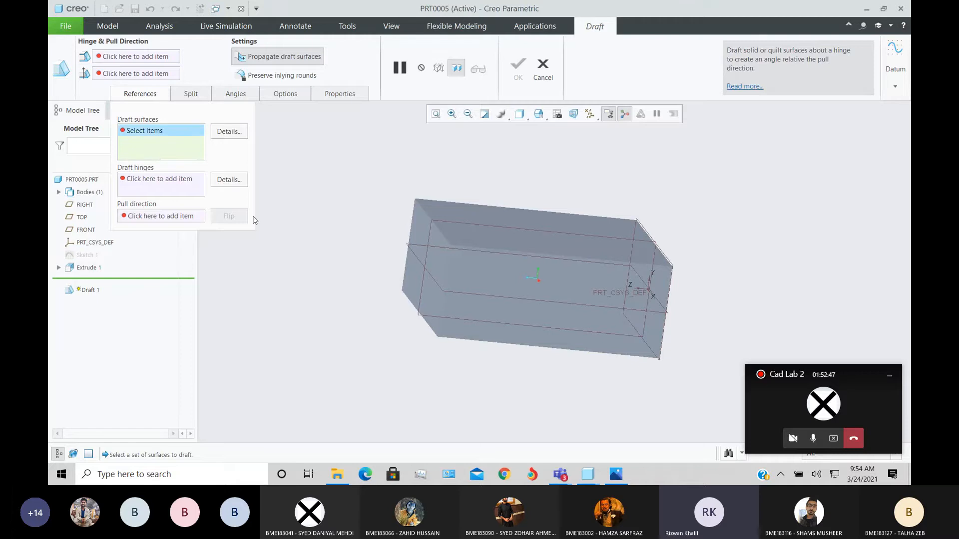
pyautogui.click(422, 233)
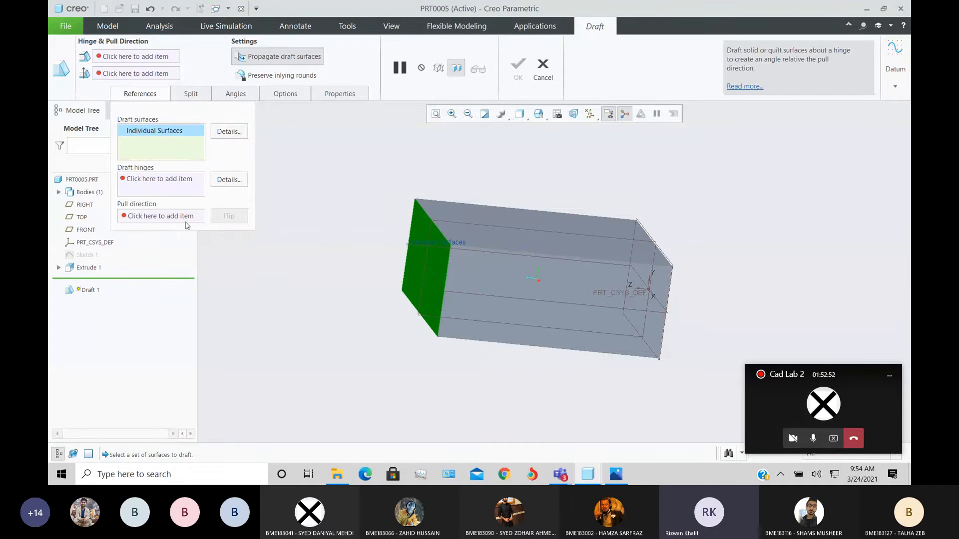
pyautogui.click(169, 181)
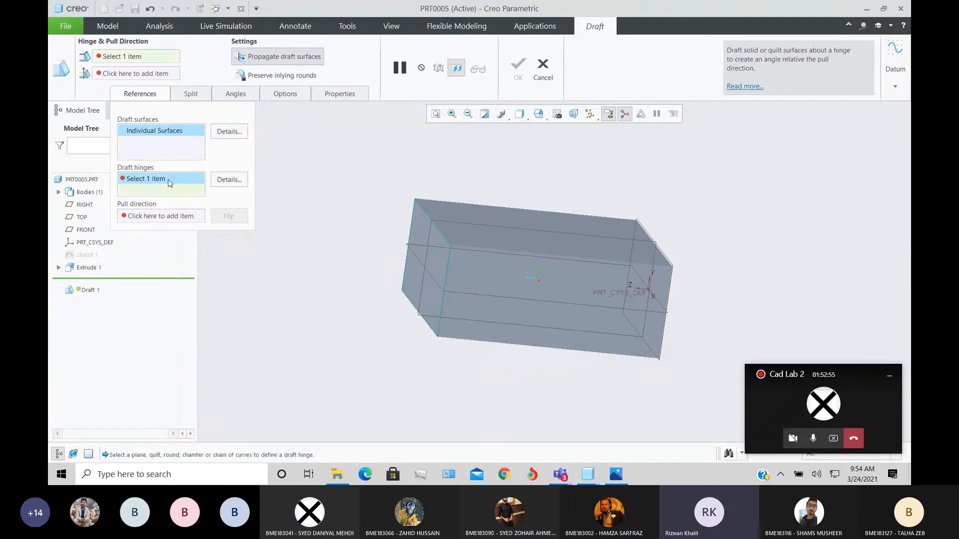
pyautogui.click(496, 215)
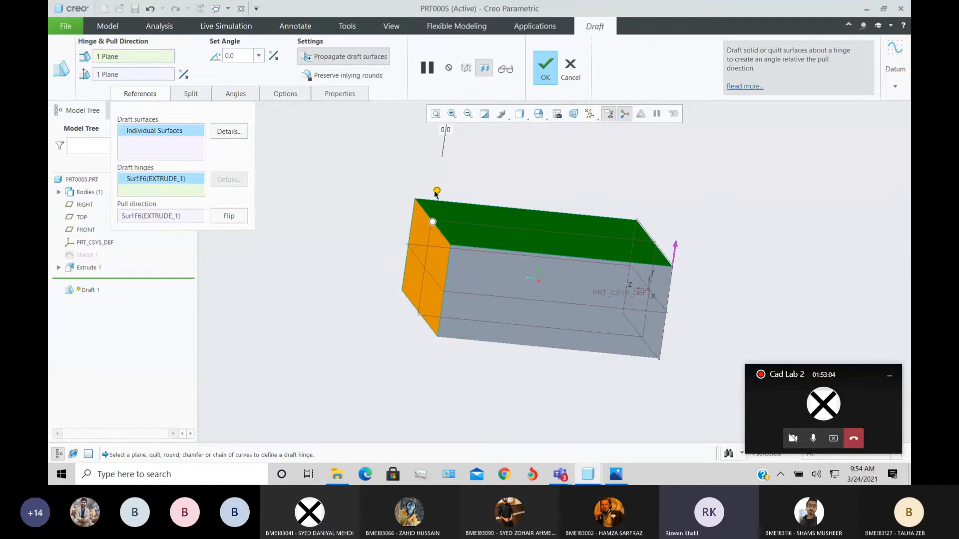
# Try draft angles of 24, 10, 17 and 18 degrees on the end face, and cancel the draft.
pyautogui.moveTo(437, 193)
pyautogui.mouseDown()
pyautogui.moveTo(423, 194)
pyautogui.moveTo(458, 195)
pyautogui.moveTo(414, 195)
pyautogui.moveTo(451, 194)
pyautogui.mouseUp()
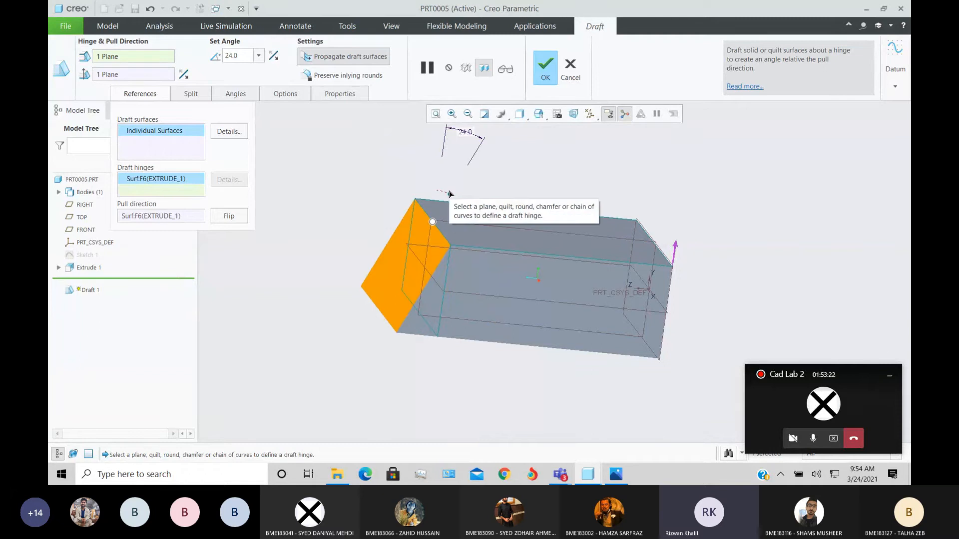
pyautogui.moveTo(449, 194)
pyautogui.mouseDown()
pyautogui.moveTo(418, 190)
pyautogui.moveTo(442, 191)
pyautogui.mouseUp()
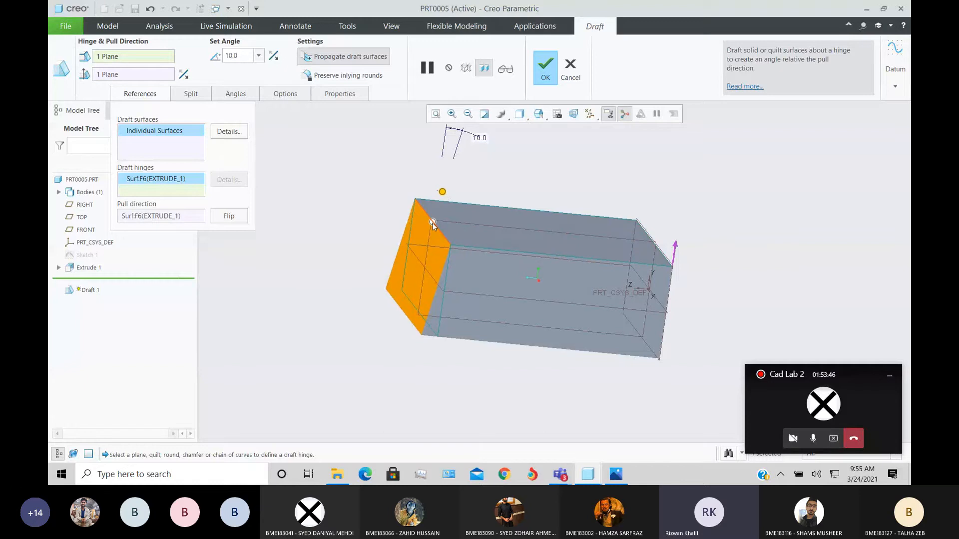
pyautogui.moveTo(445, 197)
pyautogui.mouseDown()
pyautogui.moveTo(465, 195)
pyautogui.moveTo(434, 200)
pyautogui.moveTo(446, 194)
pyautogui.mouseUp()
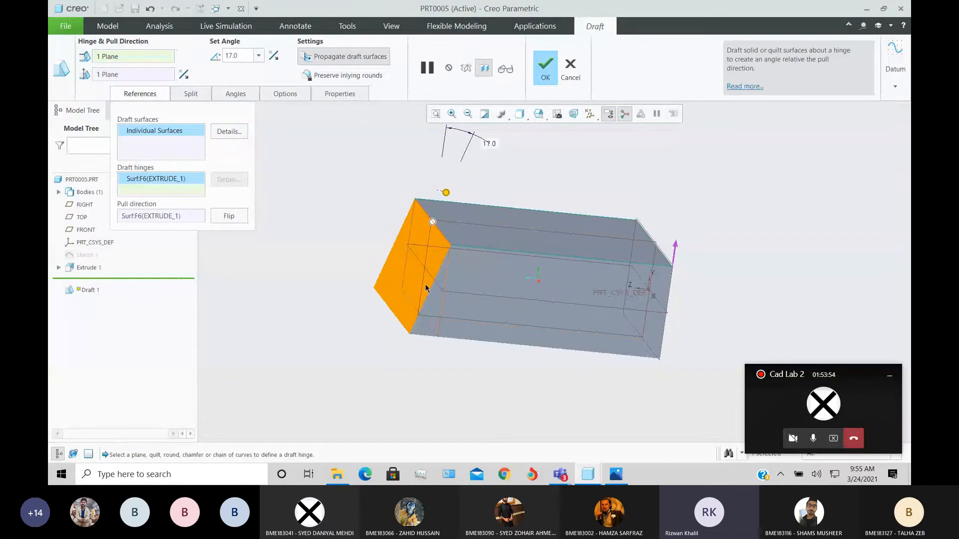
pyautogui.moveTo(445, 193)
pyautogui.mouseDown()
pyautogui.moveTo(421, 196)
pyautogui.moveTo(437, 199)
pyautogui.moveTo(418, 200)
pyautogui.moveTo(427, 213)
pyautogui.moveTo(423, 207)
pyautogui.moveTo(446, 192)
pyautogui.mouseUp()
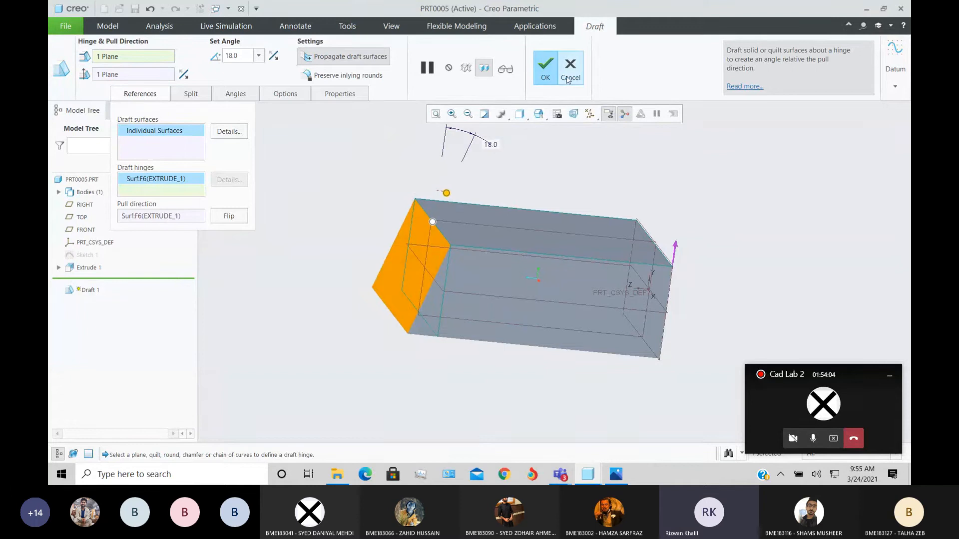
pyautogui.click(481, 258)
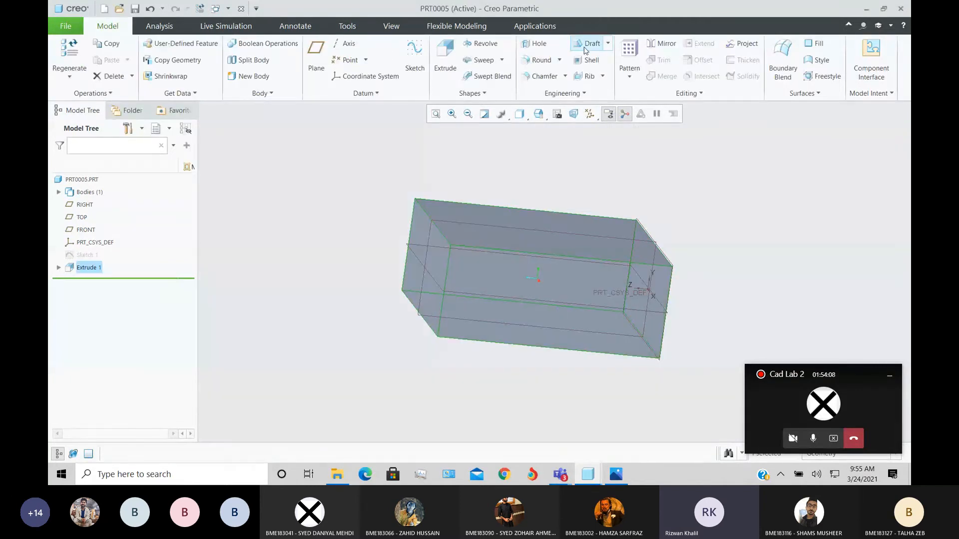
# Start another draft on the block's end face, with the upper long face as the draft hinge.
pyautogui.click(585, 50)
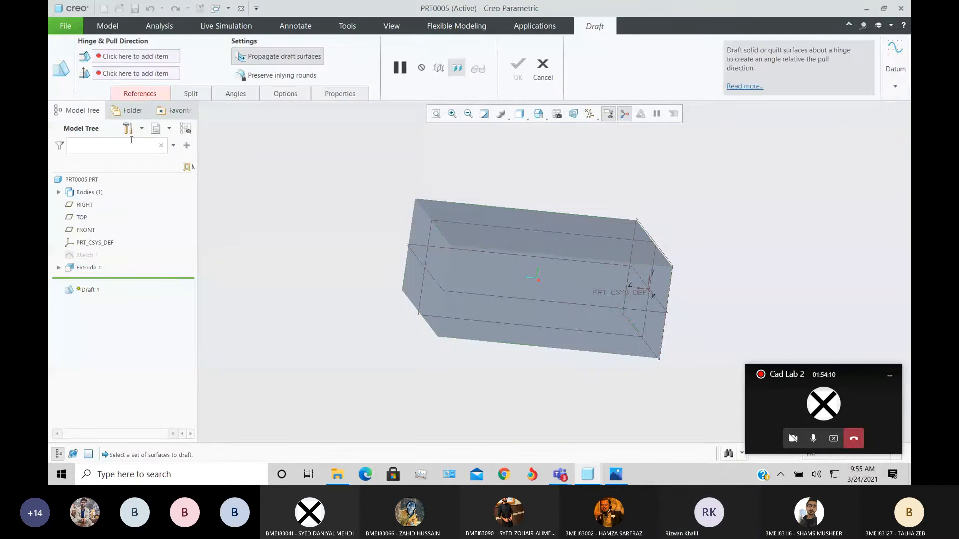
pyautogui.click(135, 95)
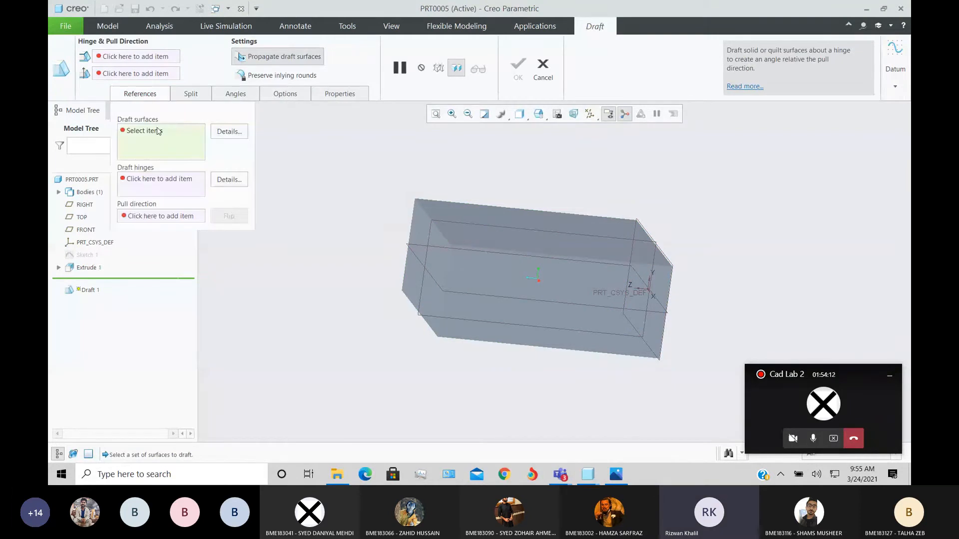
pyautogui.click(157, 131)
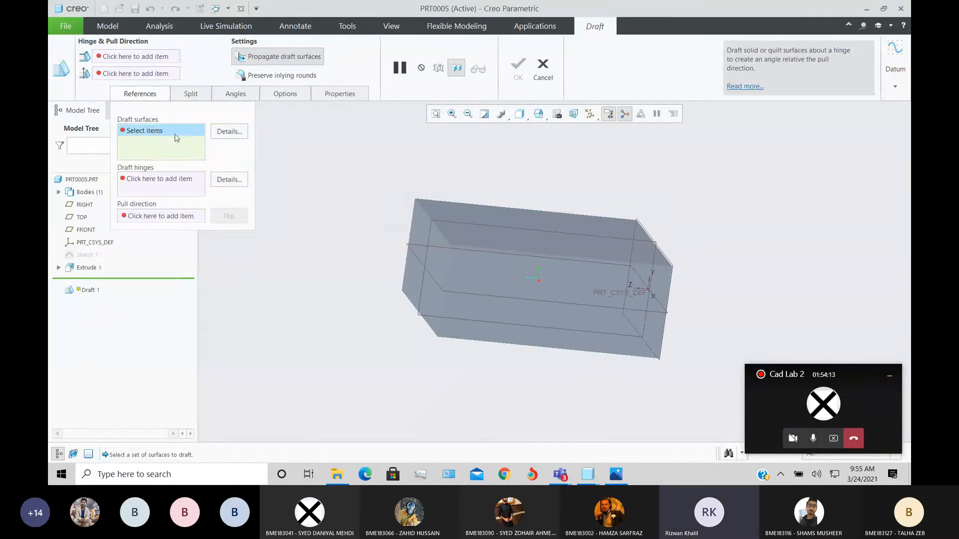
pyautogui.click(422, 240)
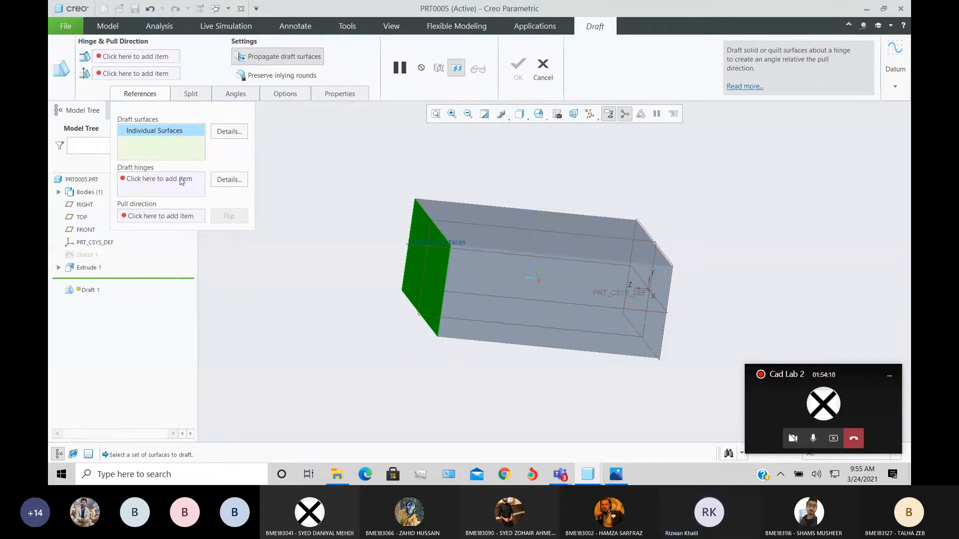
pyautogui.click(181, 182)
pyautogui.click(427, 206)
# Split the draft by the draft hinge and replace the hinge with the TOP plane.
pyautogui.click(188, 95)
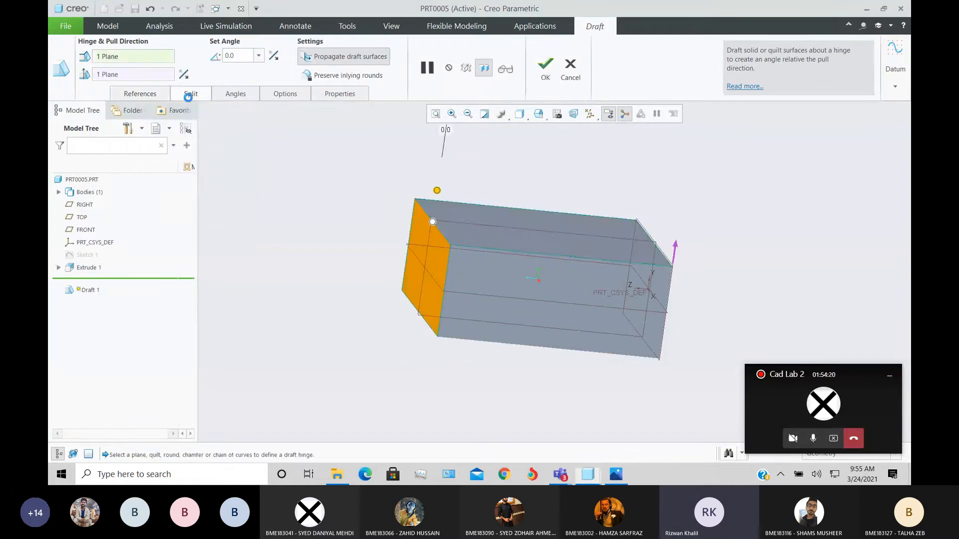
pyautogui.click(282, 136)
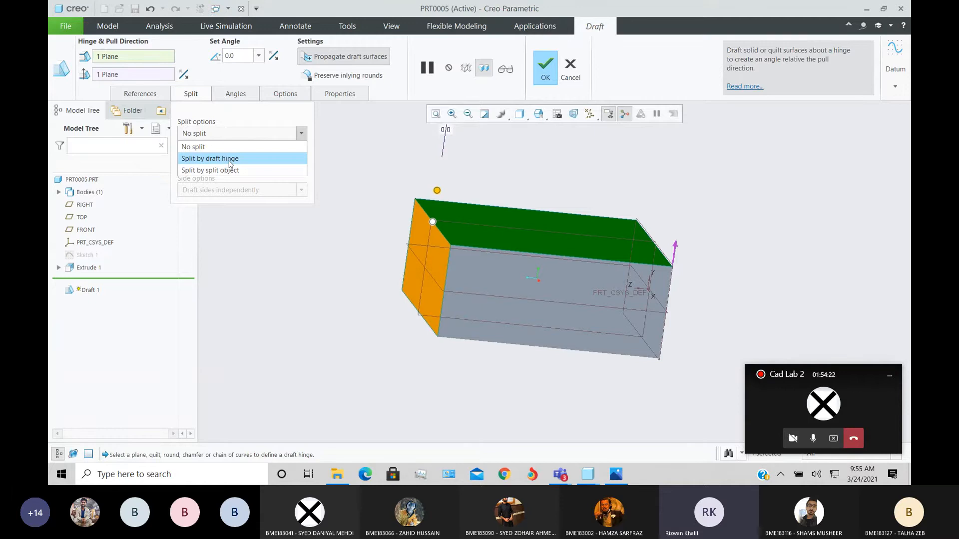
pyautogui.click(231, 159)
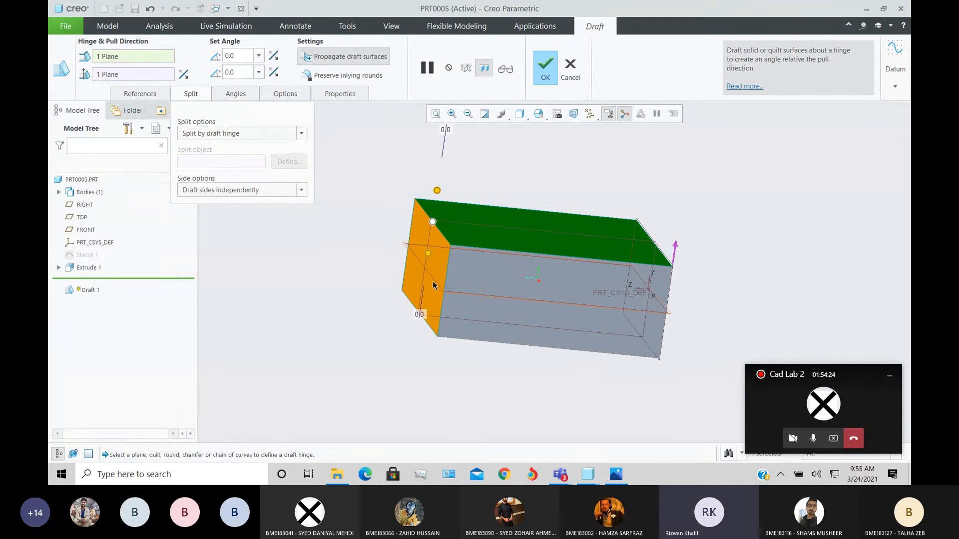
pyautogui.click(433, 280)
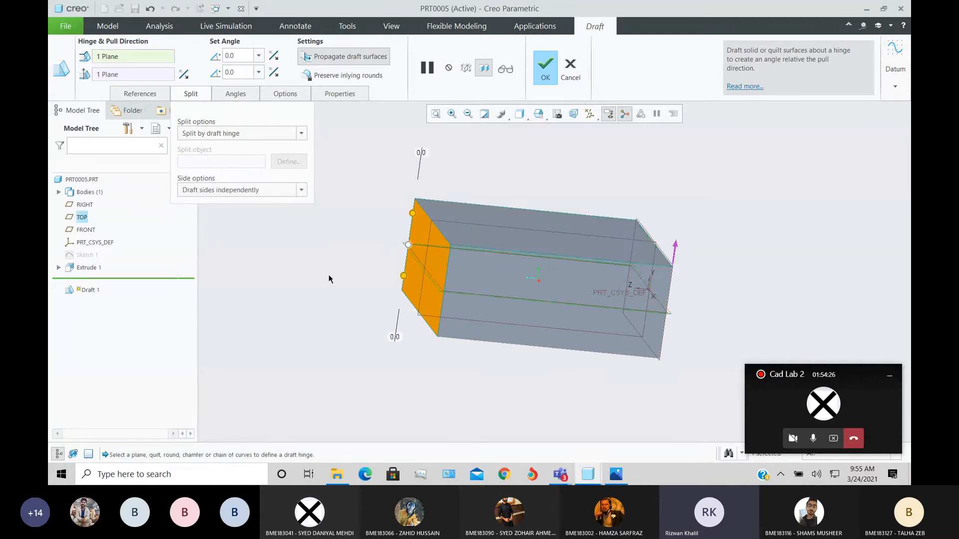
# Try 32 degrees on the end face's upper half, 11 on the lower and 15 inward on the upper, and discard the draft.
pyautogui.moveTo(413, 213); pyautogui.dragTo(395, 216)
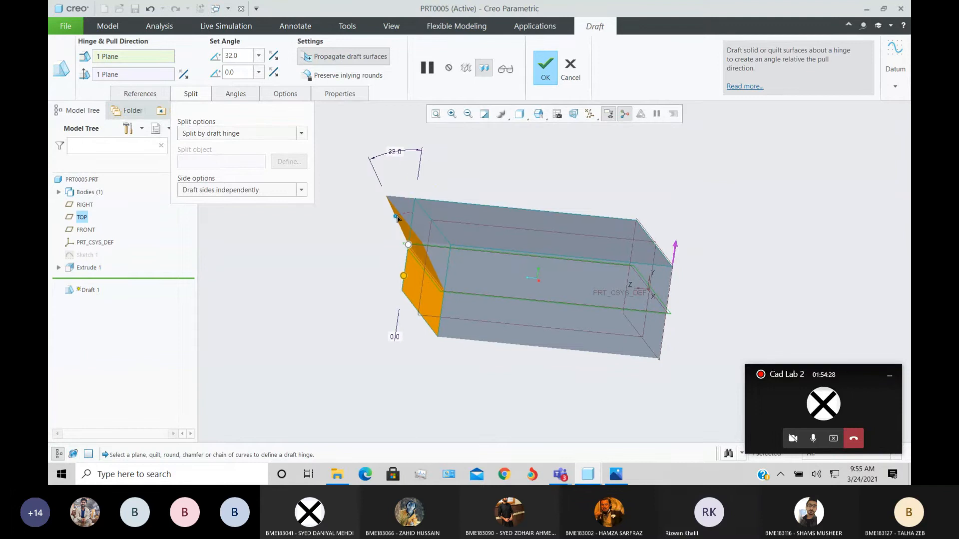
pyautogui.moveTo(404, 276)
pyautogui.mouseDown()
pyautogui.moveTo(392, 276)
pyautogui.moveTo(422, 277)
pyautogui.moveTo(395, 277)
pyautogui.moveTo(415, 272)
pyautogui.moveTo(400, 266)
pyautogui.moveTo(410, 273)
pyautogui.mouseUp()
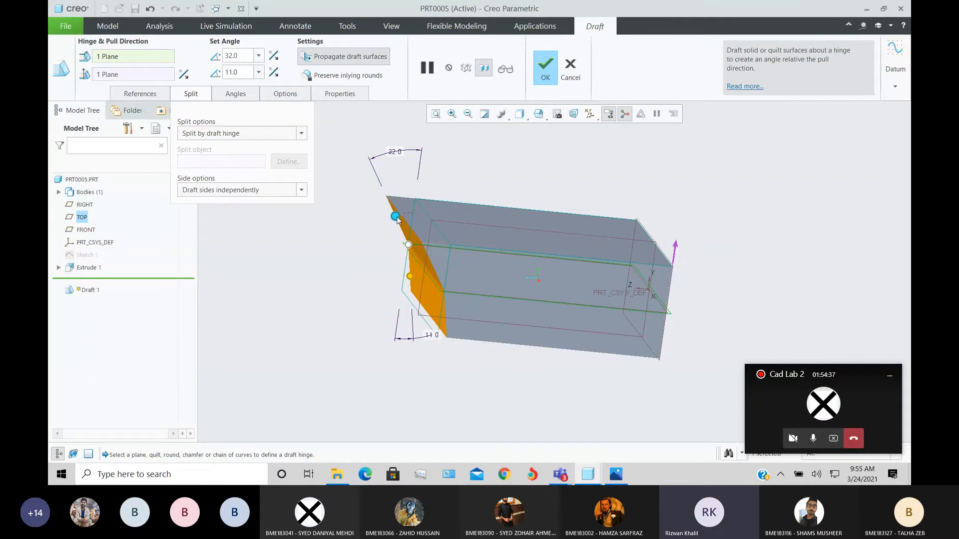
pyautogui.moveTo(396, 216); pyautogui.dragTo(426, 216)
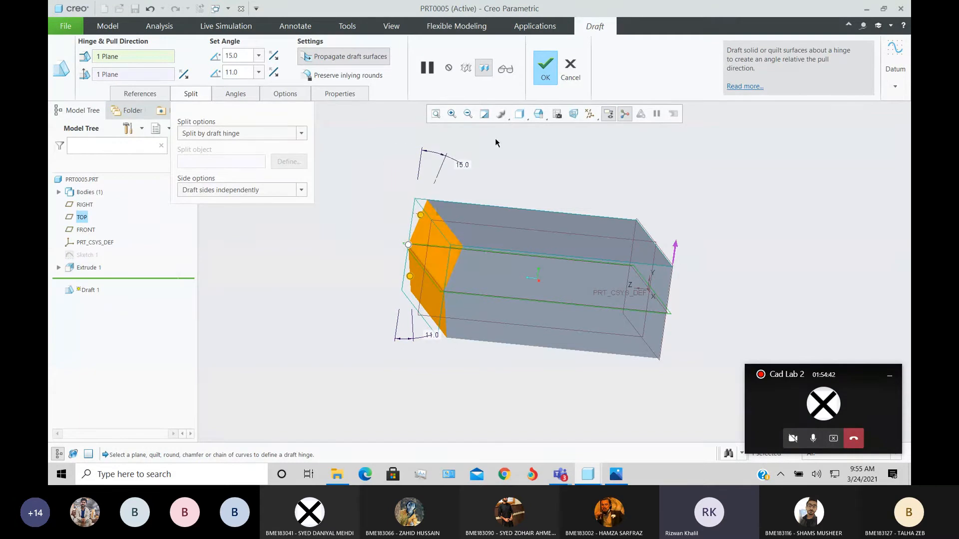
pyautogui.click(571, 70)
pyautogui.click(482, 257)
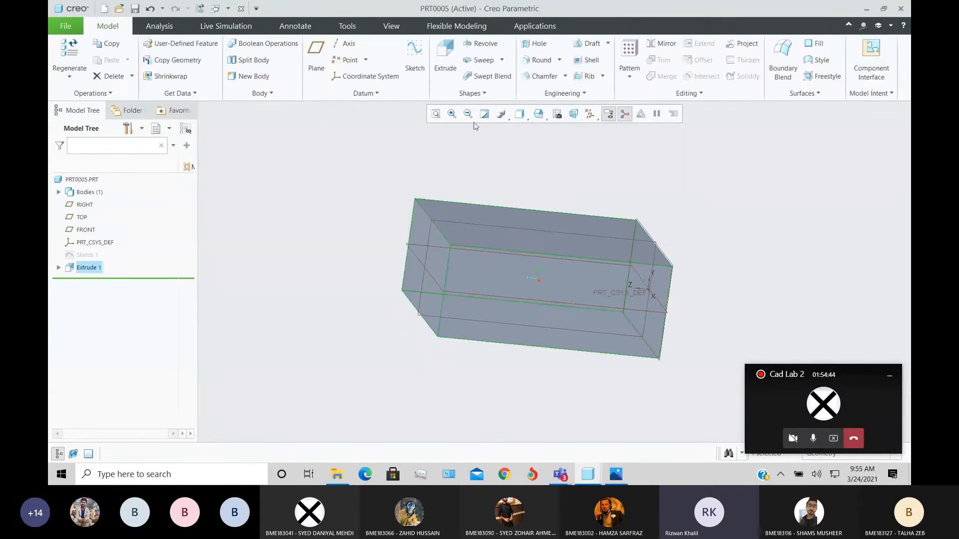
# Start a draft on the block's end face, with the upper long face as the draft hinge.
pyautogui.click(591, 45)
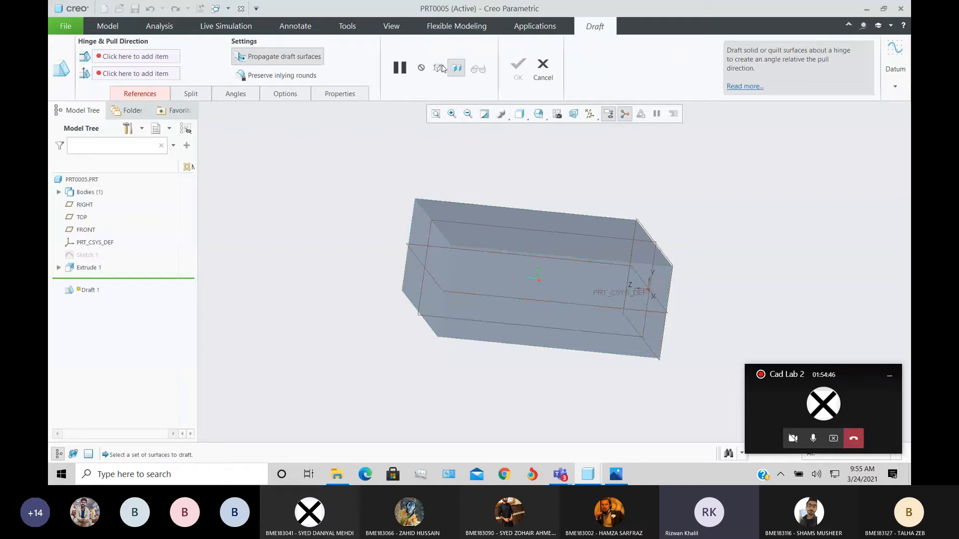
pyautogui.click(147, 95)
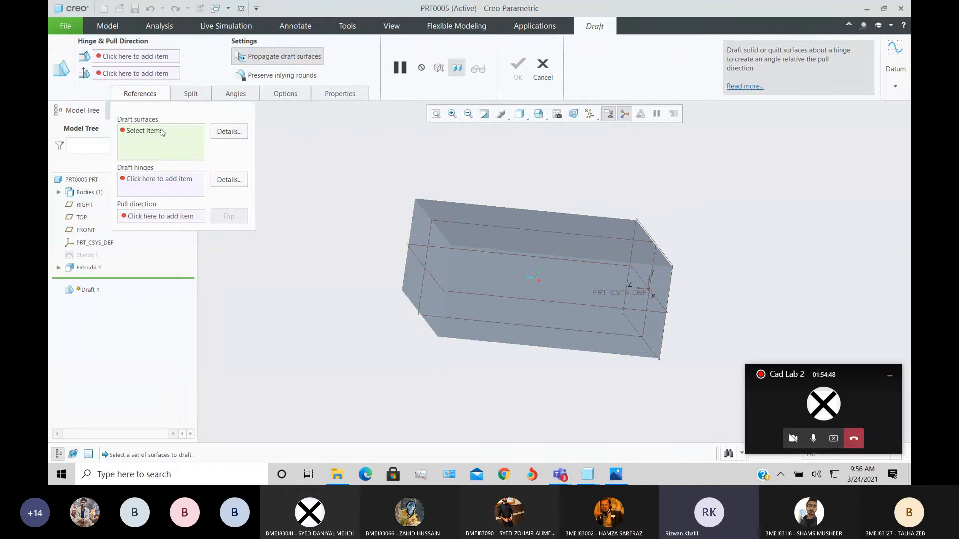
pyautogui.click(191, 94)
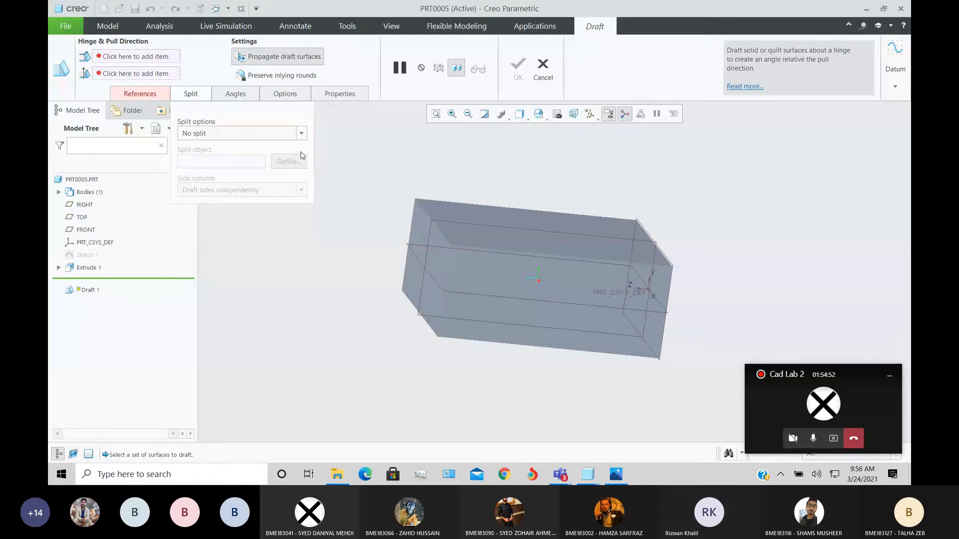
pyautogui.click(298, 133)
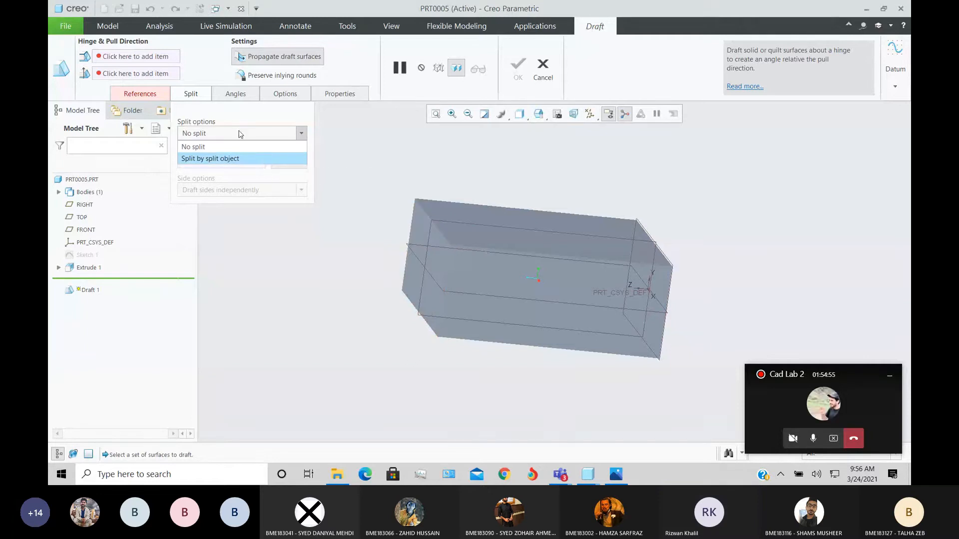
pyautogui.click(196, 98)
pyautogui.click(218, 139)
pyautogui.click(221, 142)
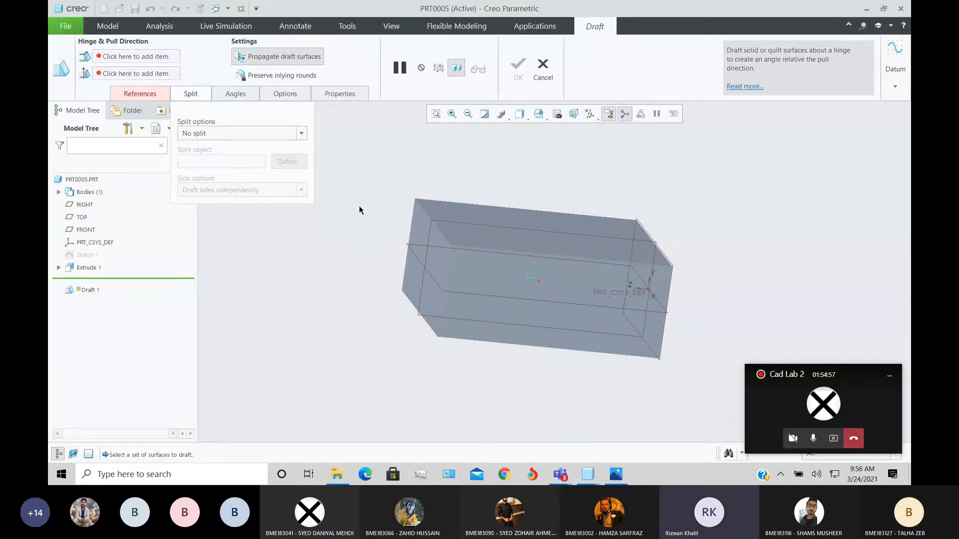
pyautogui.click(167, 95)
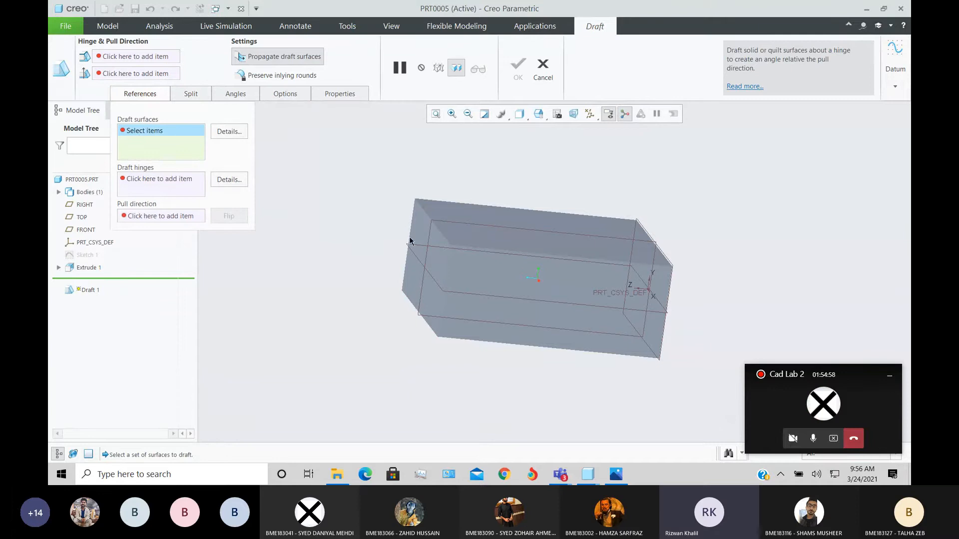
pyautogui.click(427, 231)
pyautogui.click(168, 179)
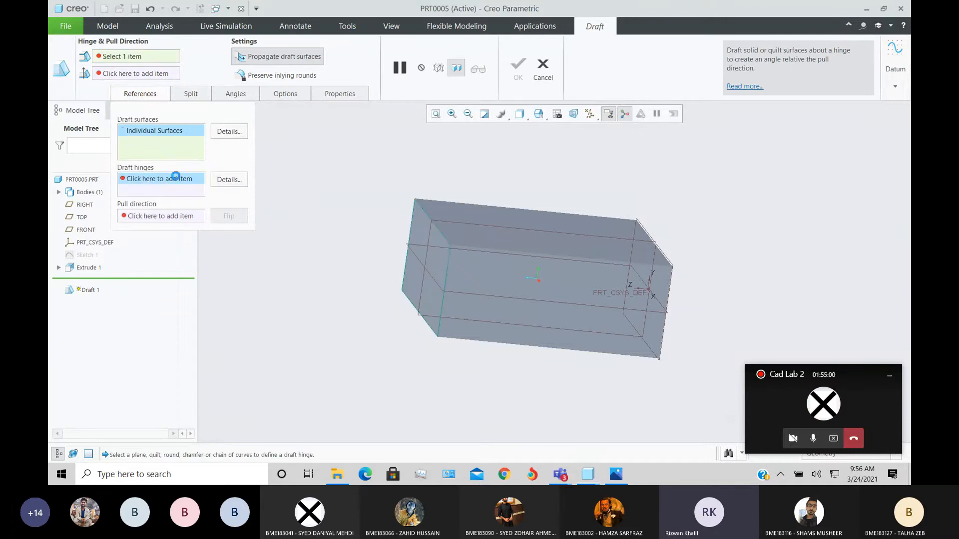
pyautogui.click(490, 221)
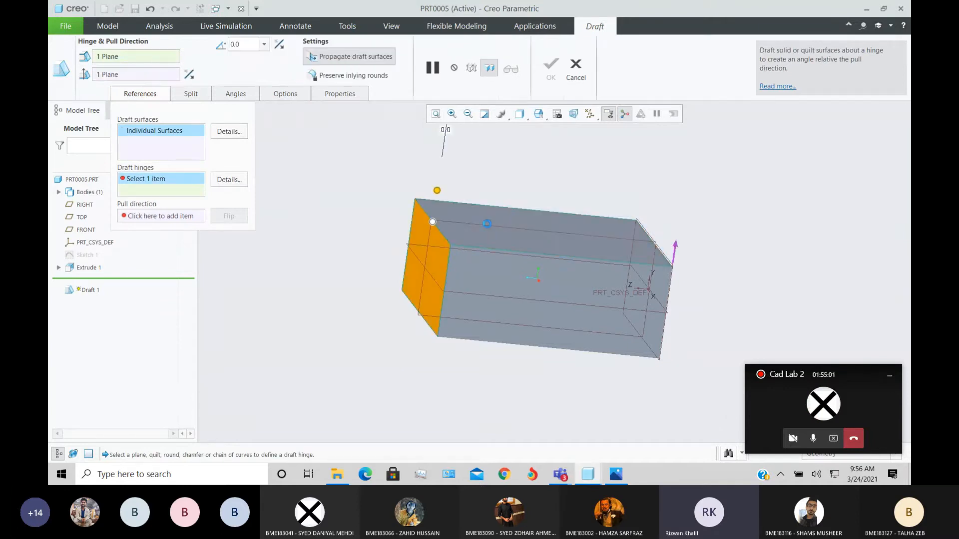
# Split the draft by the draft hinge and use the TOP plane as the hinge instead of the upper face.
pyautogui.click(191, 95)
pyautogui.click(222, 134)
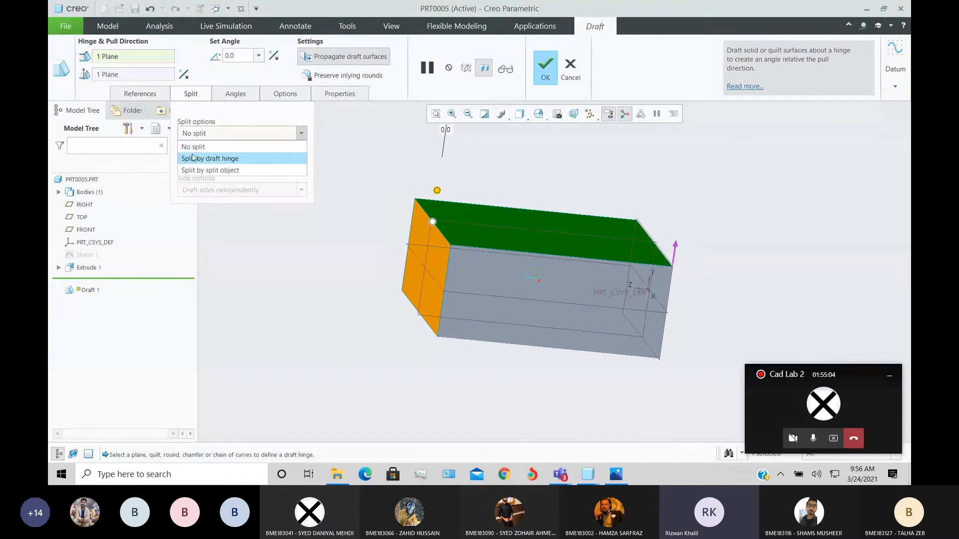
pyautogui.click(224, 159)
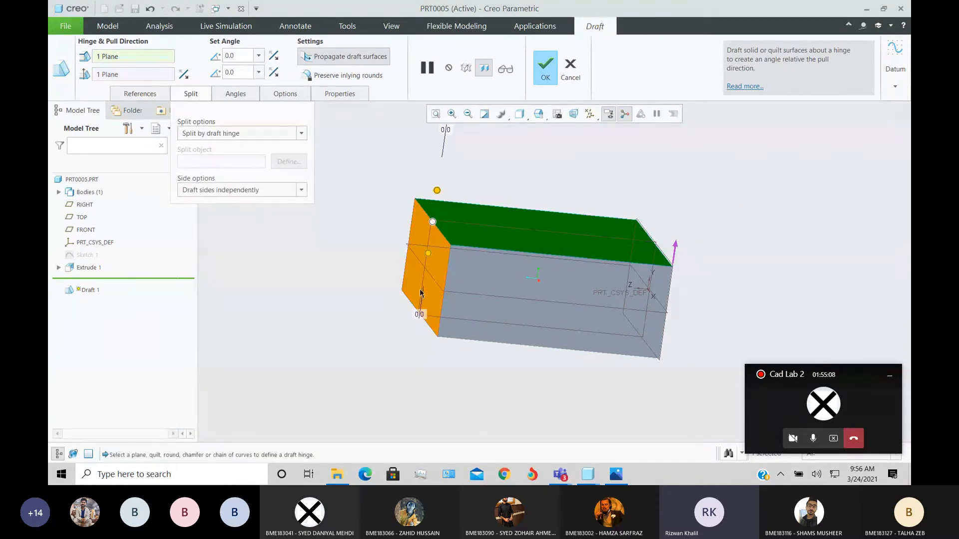
pyautogui.scroll(3, 420, 293)
pyautogui.scroll(-3, 464, 300)
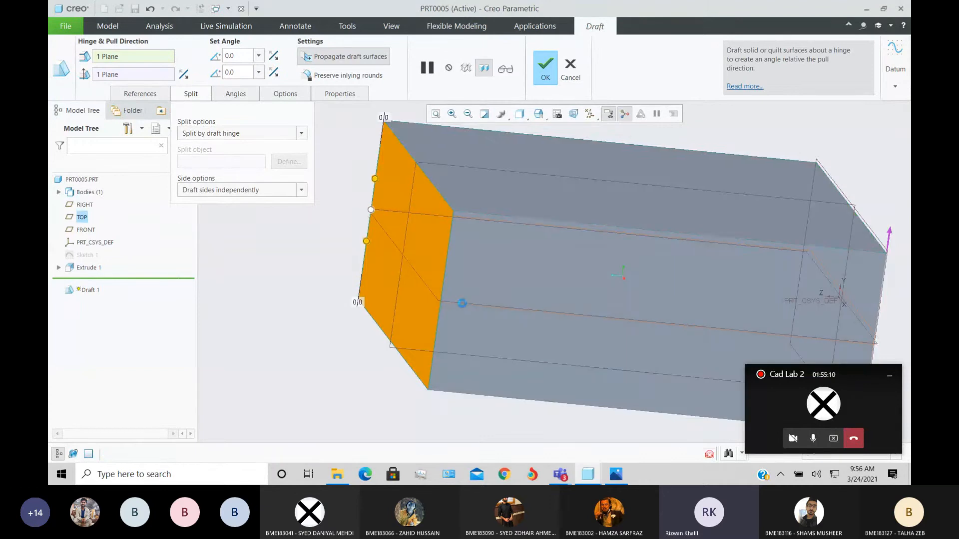
pyautogui.scroll(-2, 452, 305)
pyautogui.moveTo(450, 306); pyautogui.dragTo(407, 253, button='middle')
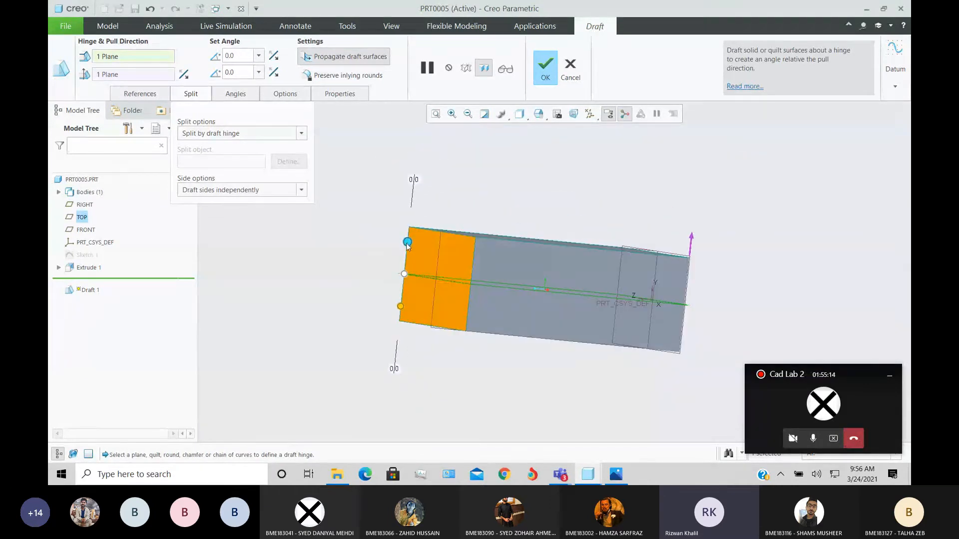
# Try 35 degrees on the end face's upper half, 5 and 39 degrees on its lower half, and cancel the draft.
pyautogui.moveTo(407, 242)
pyautogui.mouseDown()
pyautogui.moveTo(384, 255)
pyautogui.moveTo(413, 242)
pyautogui.moveTo(389, 246)
pyautogui.mouseUp()
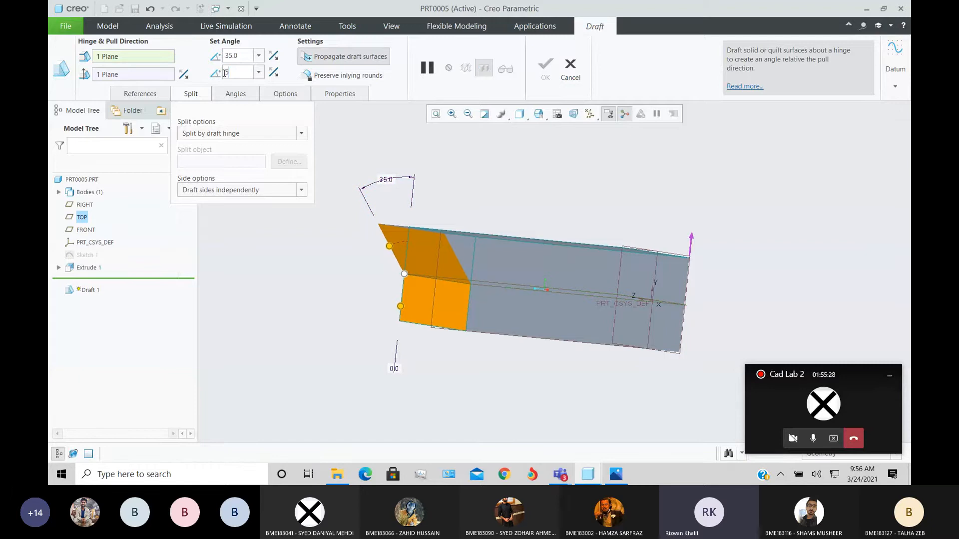
pyautogui.write('5')
pyautogui.press('Return')
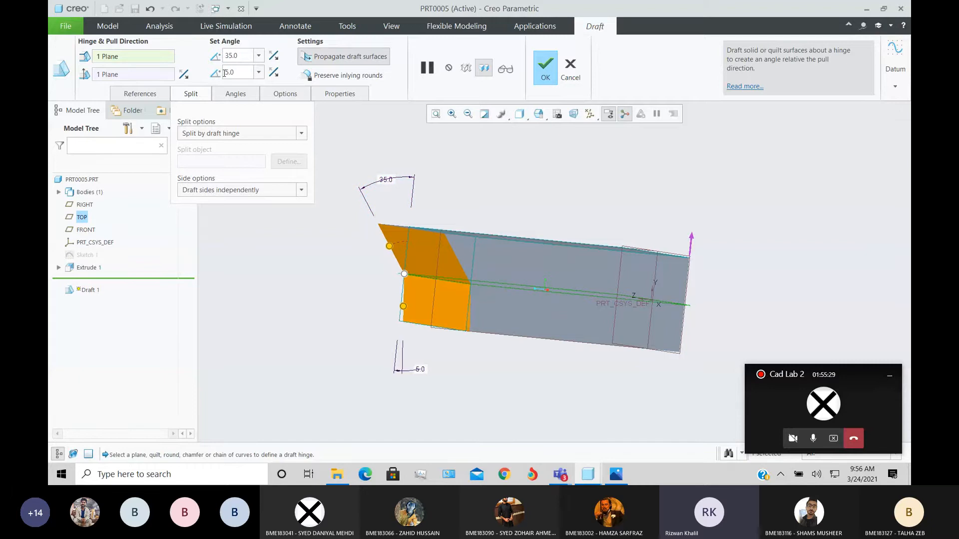
pyautogui.moveTo(395, 319)
pyautogui.mouseDown(button='middle')
pyautogui.moveTo(415, 325)
pyautogui.moveTo(407, 330)
pyautogui.mouseUp(button='middle')
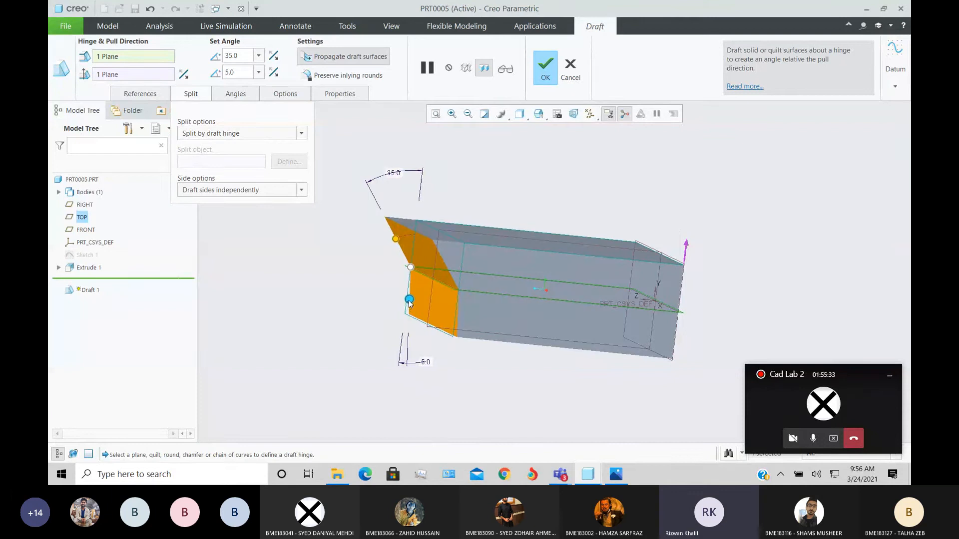
pyautogui.moveTo(409, 300); pyautogui.dragTo(394, 274)
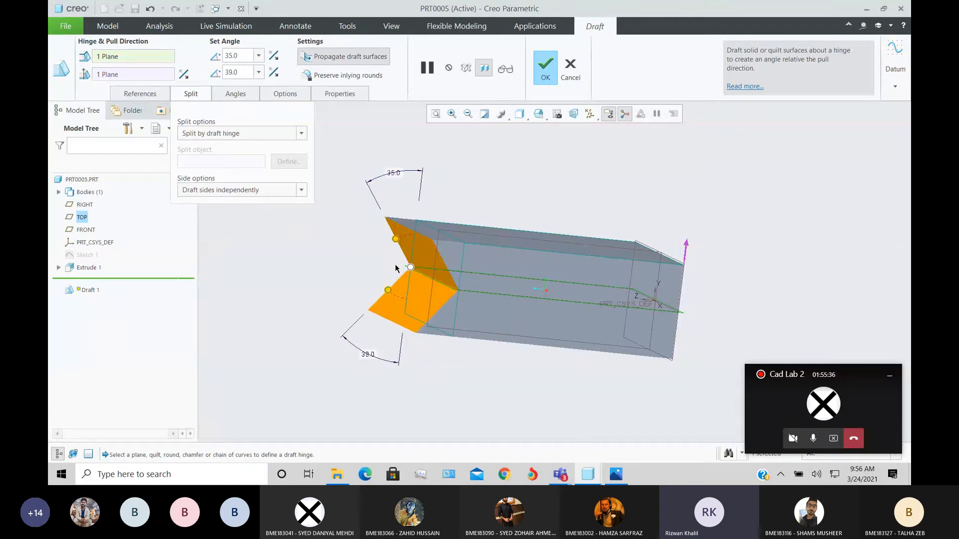
pyautogui.click(570, 65)
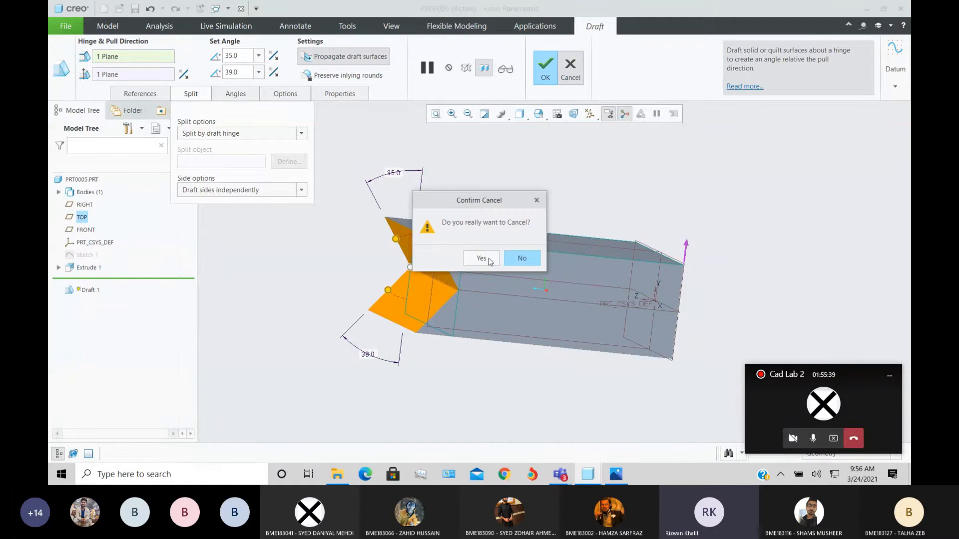
pyautogui.click(481, 258)
# Start another draft on the end face, with the RIGHT plane as pull direction and the upper long face as hinge.
pyautogui.click(591, 51)
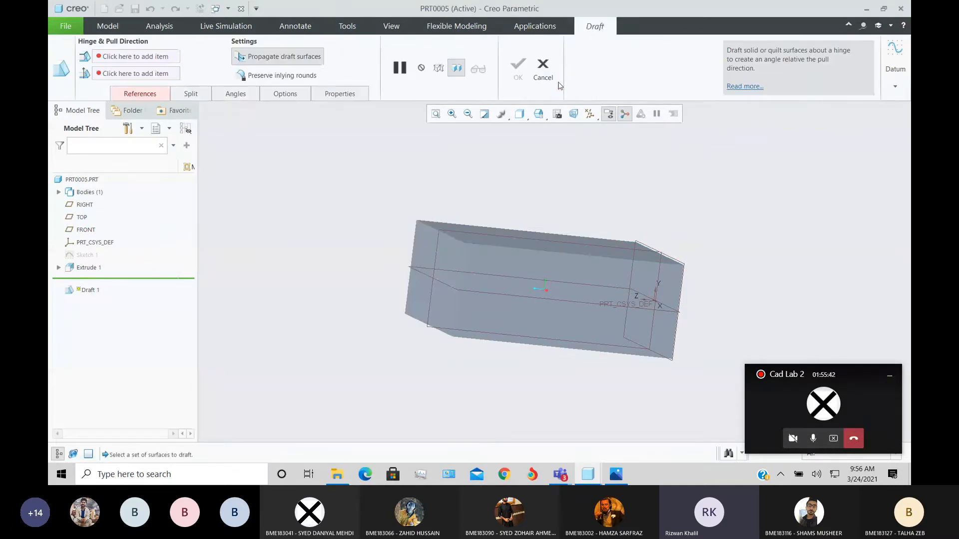
pyautogui.click(136, 94)
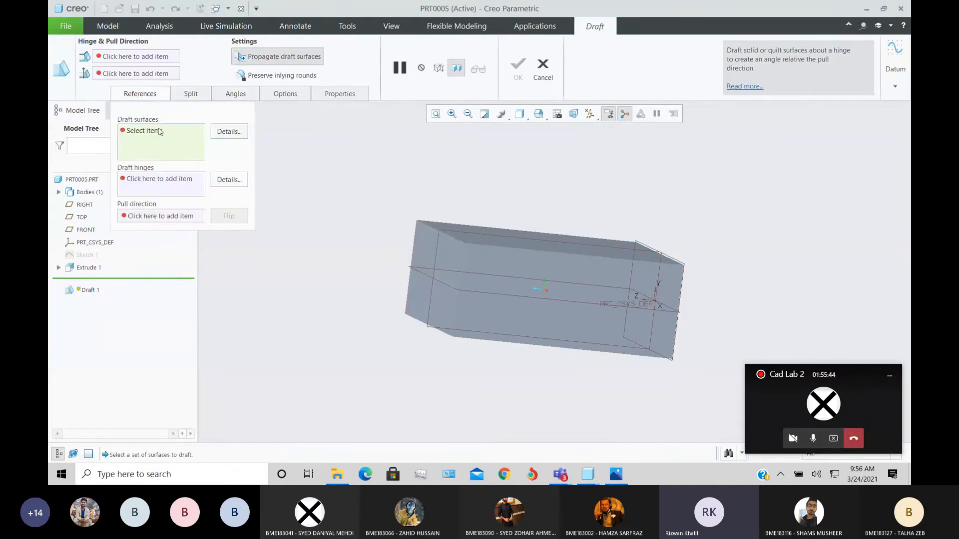
pyautogui.click(452, 274)
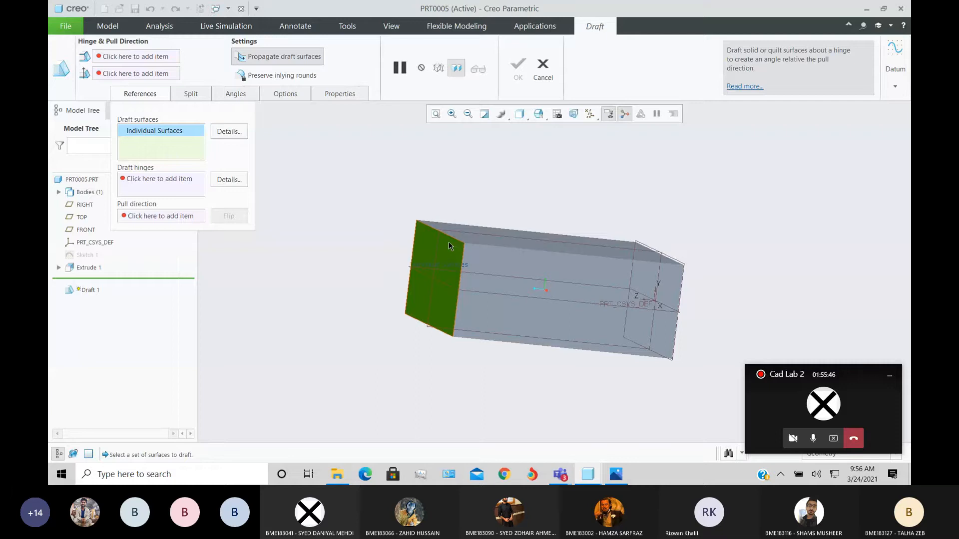
pyautogui.click(173, 179)
pyautogui.click(511, 238)
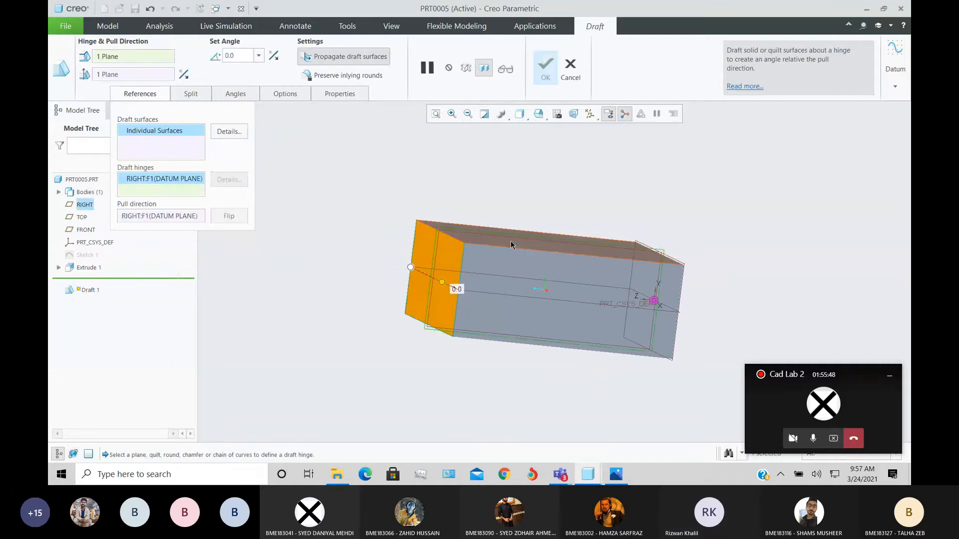
pyautogui.click(511, 245)
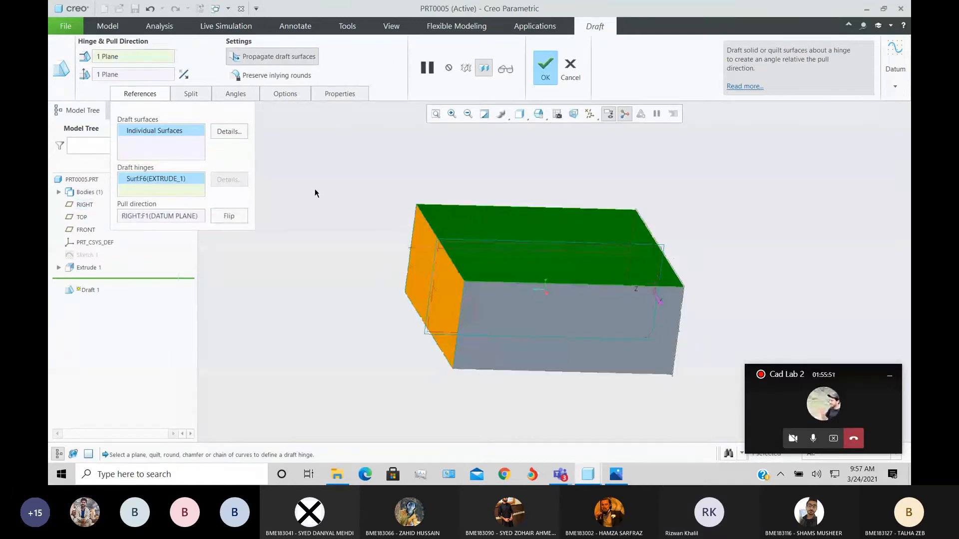
# Split the draft by a split object and open its sketch on the plane at the block's opposite end.
pyautogui.click(191, 94)
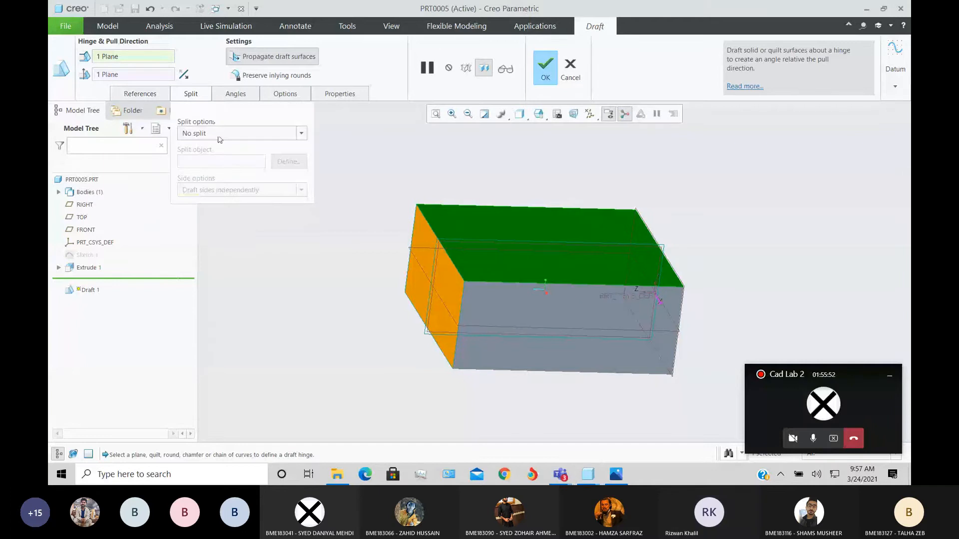
pyautogui.click(220, 133)
pyautogui.click(210, 151)
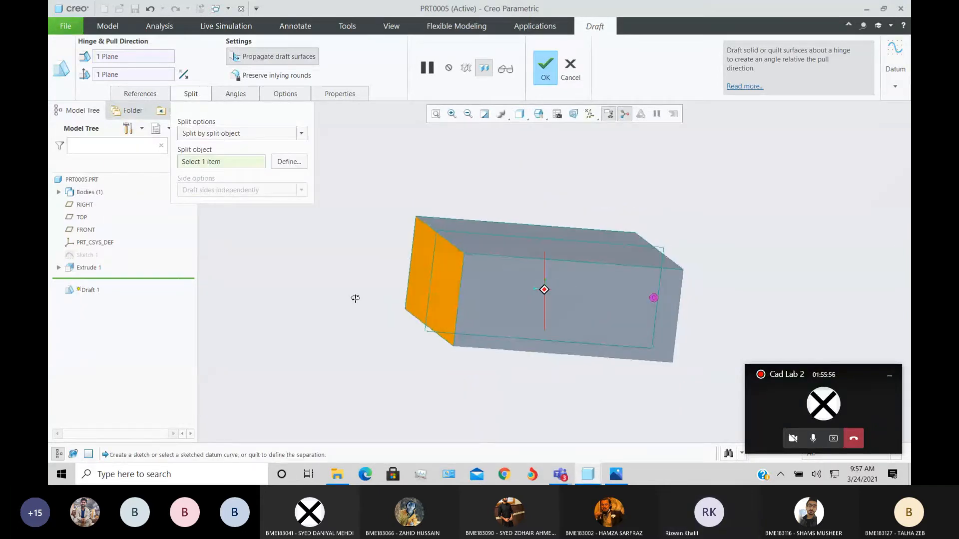
pyautogui.moveTo(355, 298); pyautogui.dragTo(443, 285, button='middle')
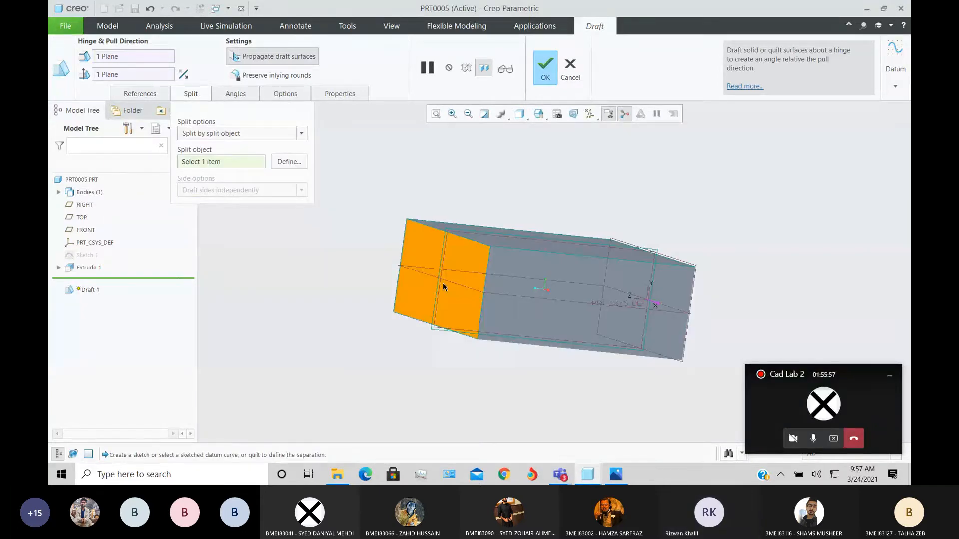
pyautogui.click(289, 161)
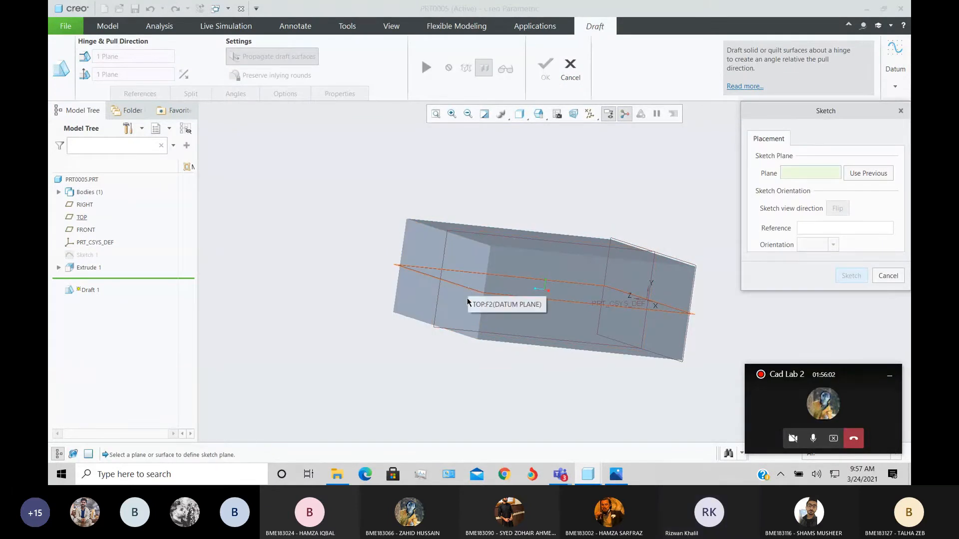
pyautogui.moveTo(458, 330); pyautogui.dragTo(458, 343, button='middle')
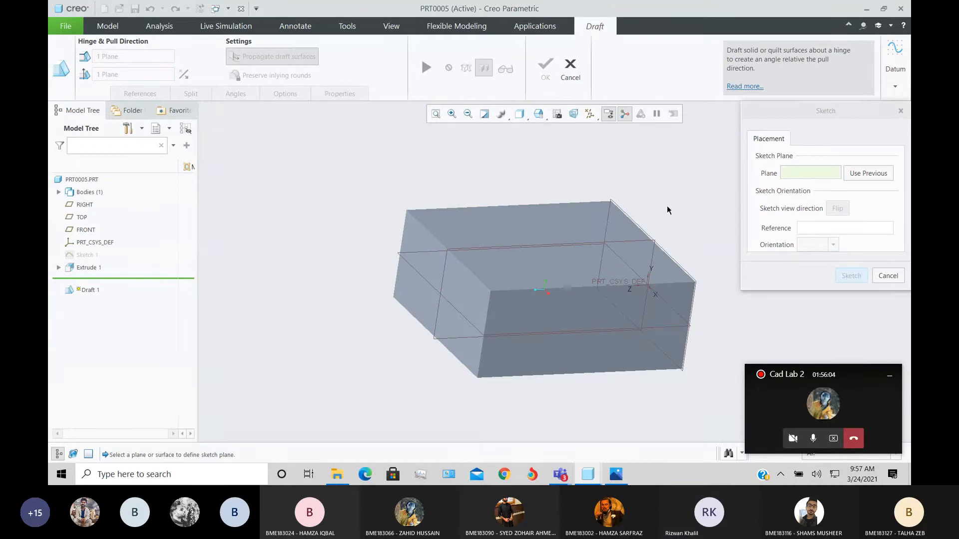
pyautogui.click(637, 224)
pyautogui.click(851, 275)
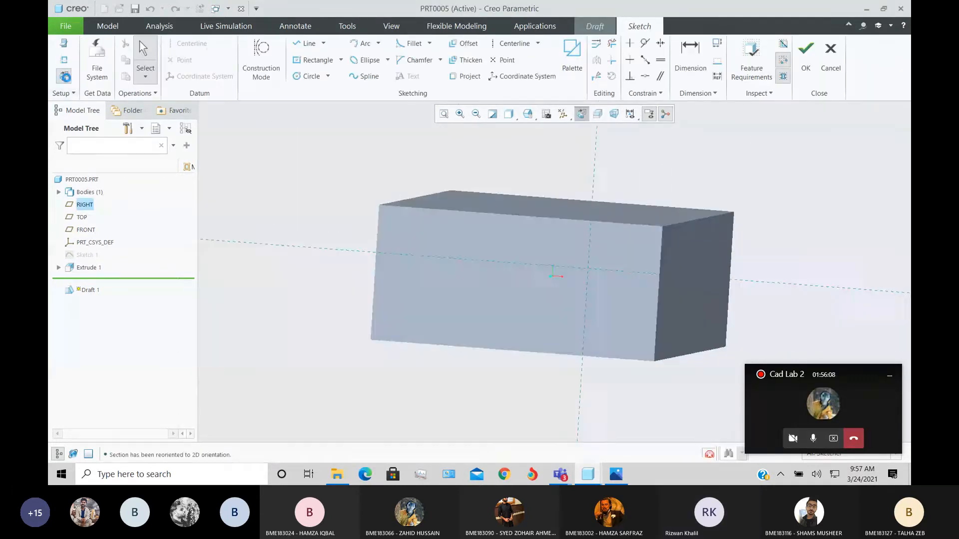
# Sketch a slanted line across the full width of the block as the split object, and discard the draft.
pyautogui.click(309, 43)
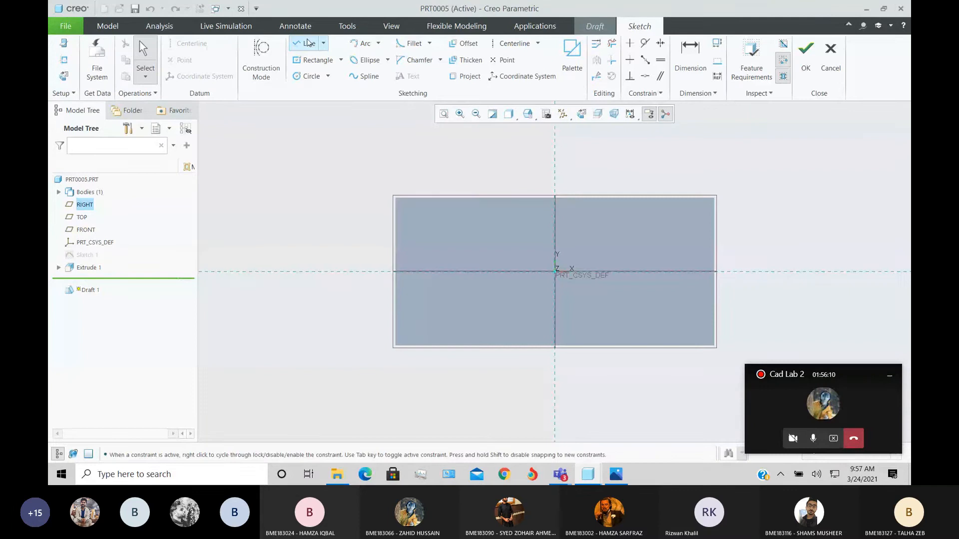
pyautogui.click(333, 324)
pyautogui.click(795, 222)
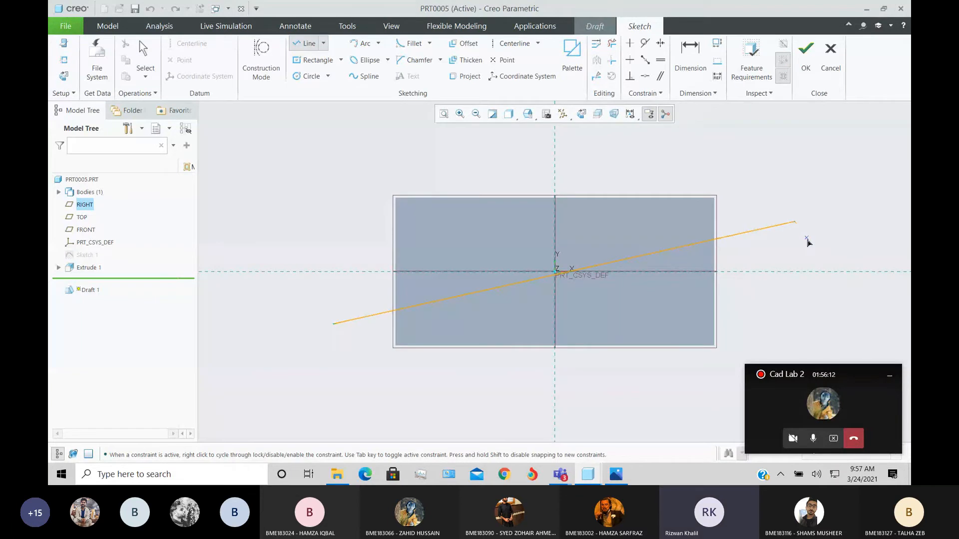
pyautogui.middleClick(807, 242)
pyautogui.click(805, 52)
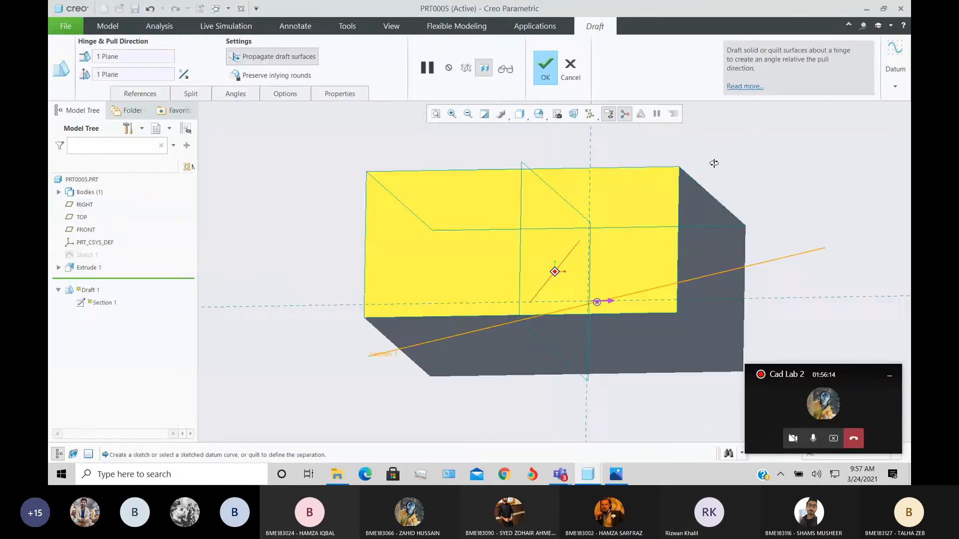
pyautogui.moveTo(713, 163)
pyautogui.mouseDown(button='middle')
pyautogui.moveTo(598, 179)
pyautogui.moveTo(634, 174)
pyautogui.moveTo(597, 100)
pyautogui.mouseUp(button='middle')
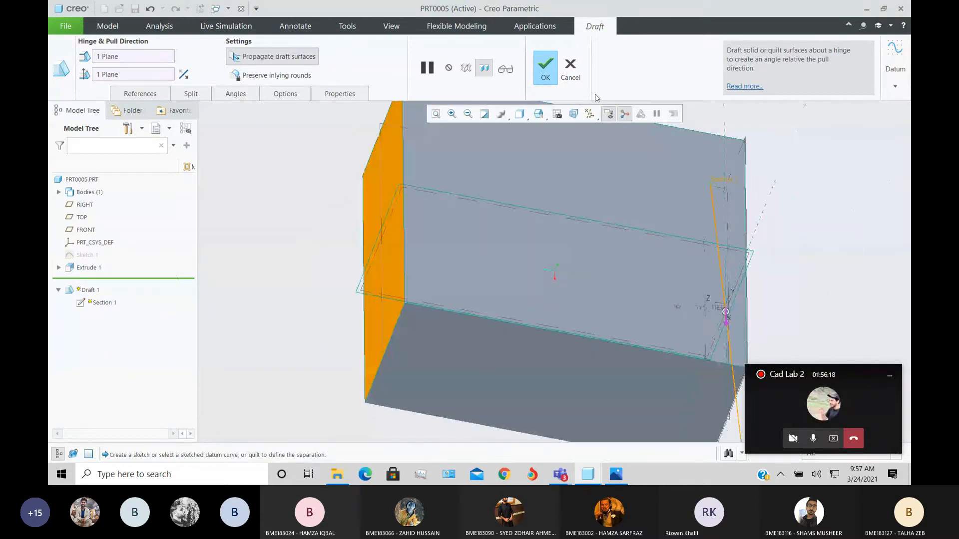
pyautogui.click(570, 68)
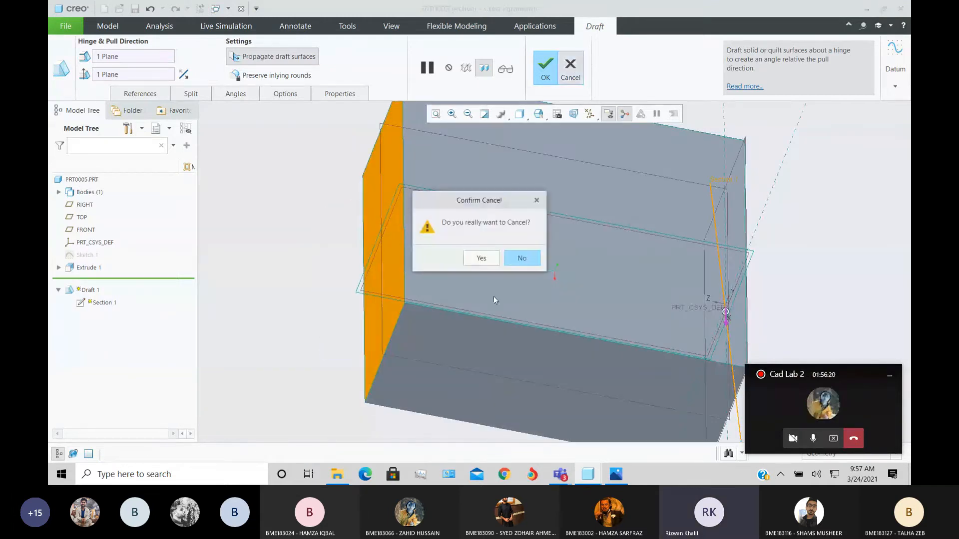
pyautogui.click(481, 257)
# Start a draft on the block's end face, with the adjoining upper long face as the draft hinge.
pyautogui.scroll(3, 285, 280)
pyautogui.moveTo(288, 283); pyautogui.dragTo(300, 259, button='middle')
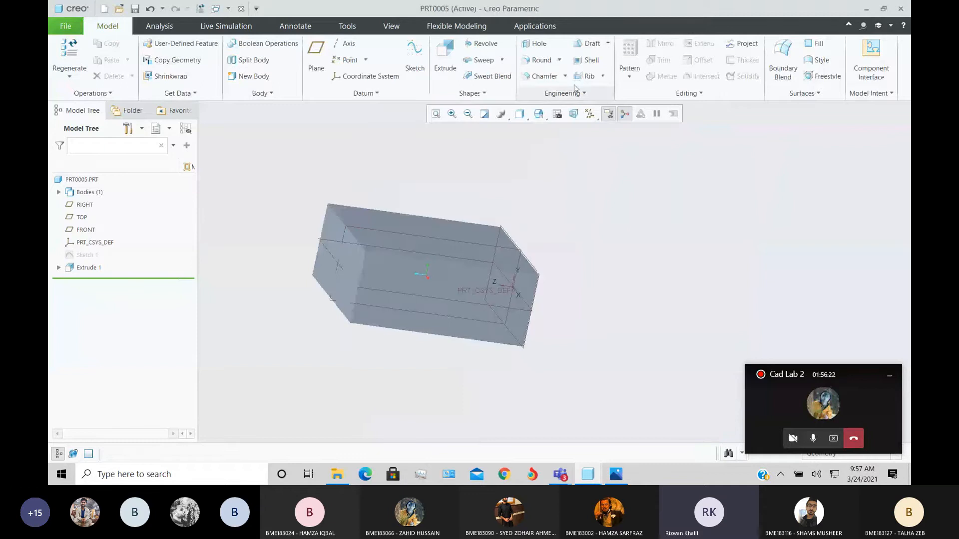
pyautogui.click(585, 44)
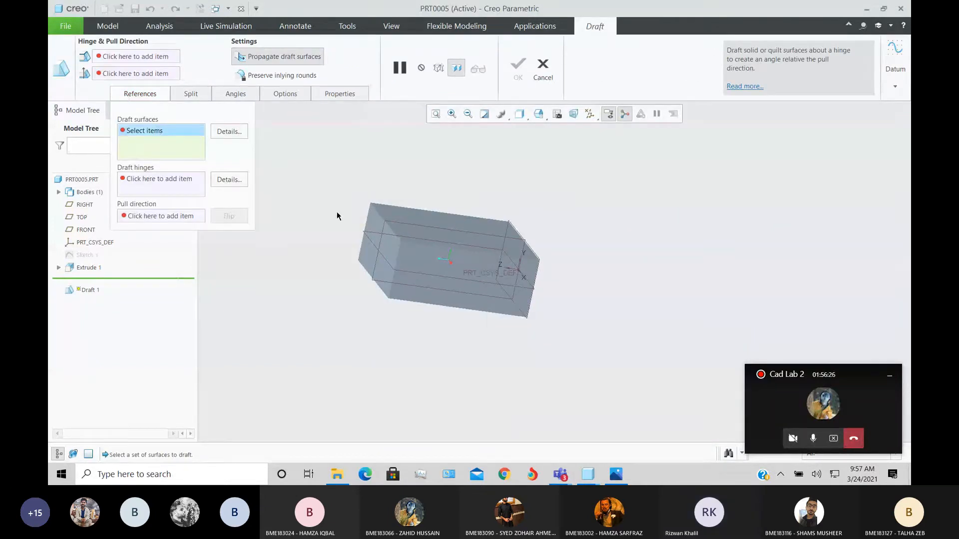
pyautogui.click(375, 226)
pyautogui.click(183, 178)
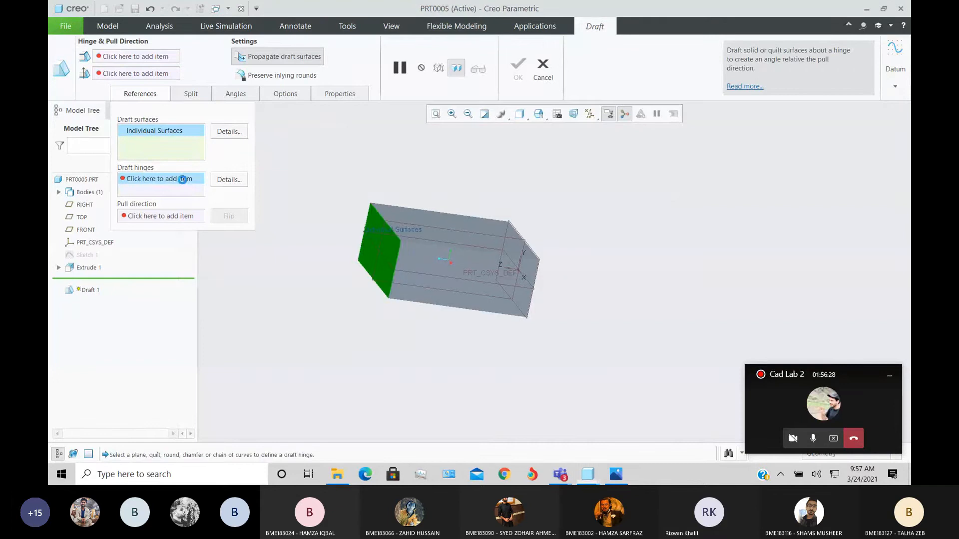
pyautogui.click(428, 224)
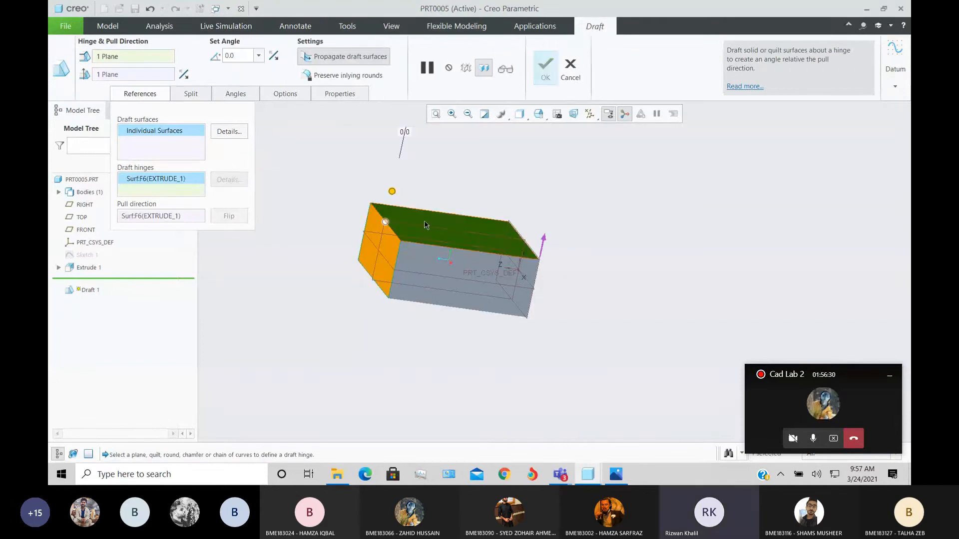
# Split the draft by a split object and open its sketch on the drafted end face, with the RIGHT plane as orientation reference.
pyautogui.click(192, 94)
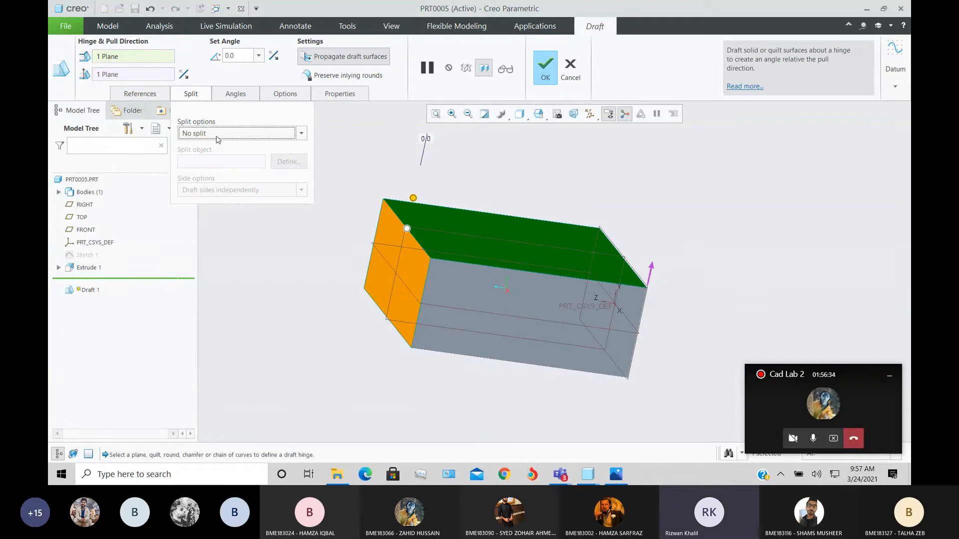
pyautogui.click(218, 134)
pyautogui.click(214, 149)
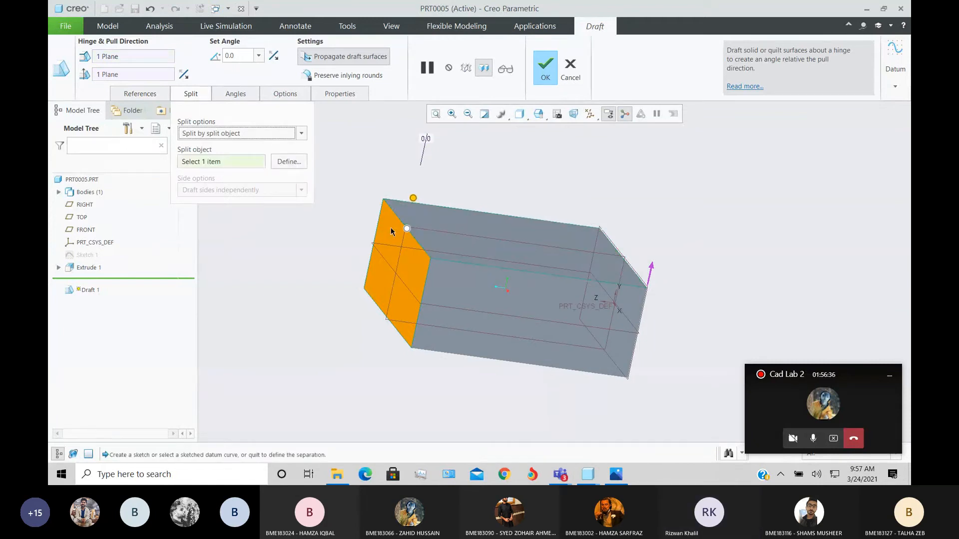
pyautogui.click(391, 231)
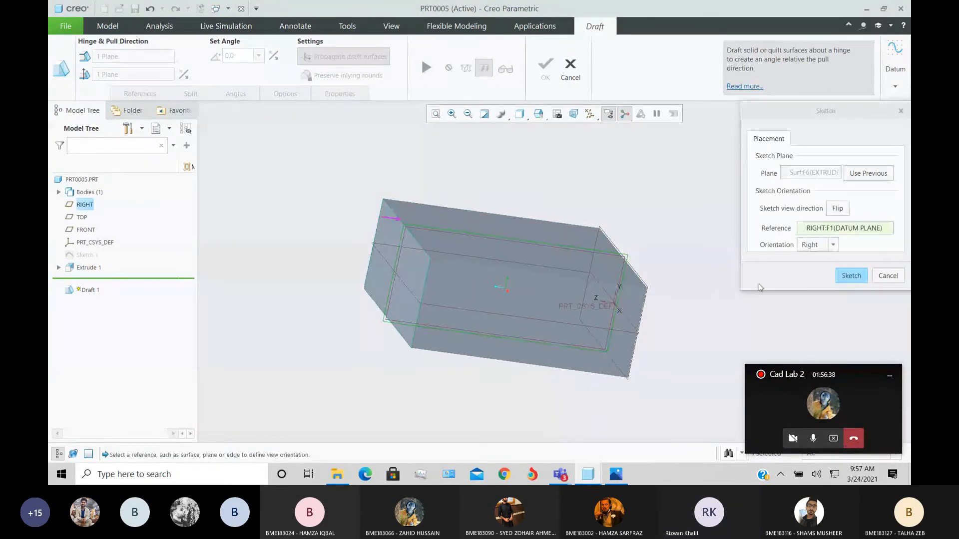
pyautogui.click(851, 276)
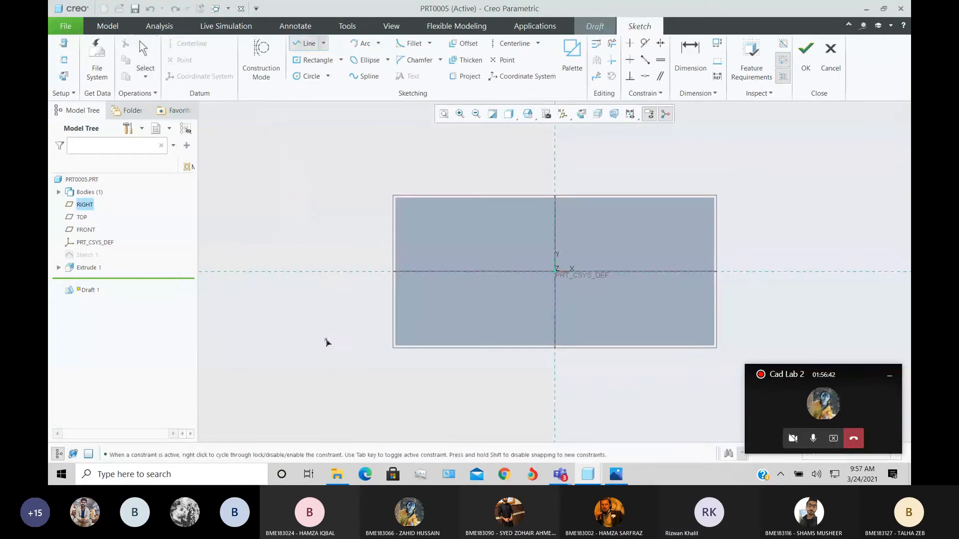
# Sketch a slanted line across the end face's full width as the split object and draft the part above it by 29 degrees.
pyautogui.click(327, 340)
pyautogui.click(820, 210)
pyautogui.middleClick(827, 257)
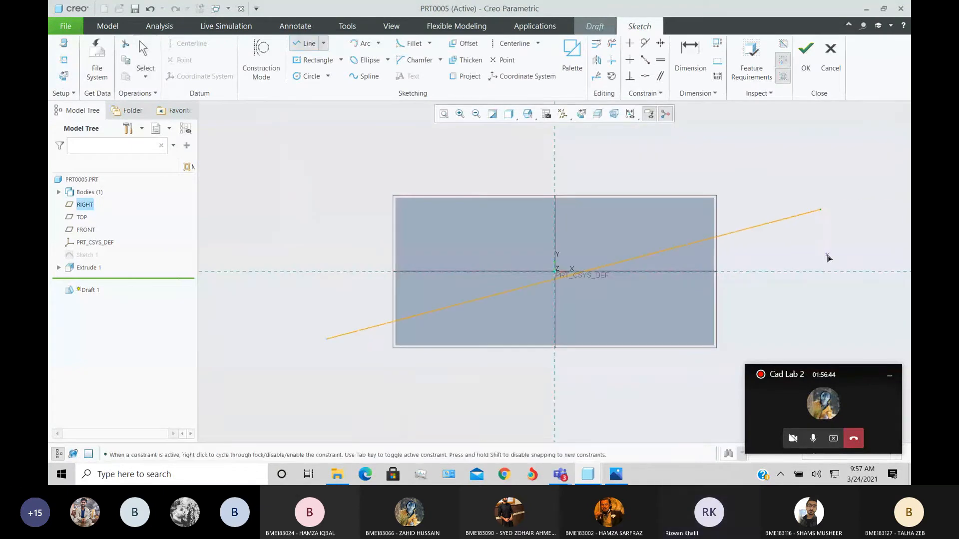
pyautogui.click(806, 50)
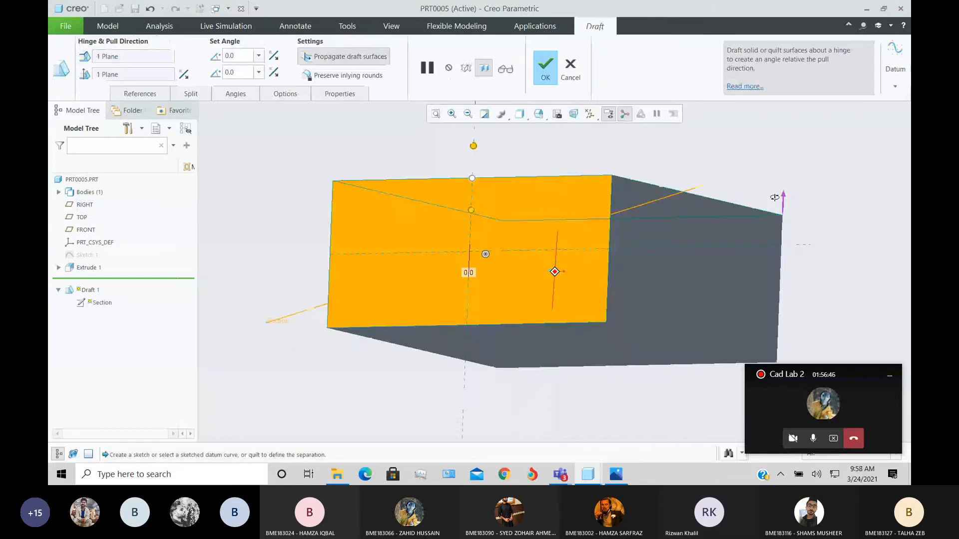
pyautogui.moveTo(428, 160)
pyautogui.mouseDown()
pyautogui.moveTo(406, 167)
pyautogui.moveTo(454, 161)
pyautogui.moveTo(406, 177)
pyautogui.moveTo(441, 168)
pyautogui.mouseUp()
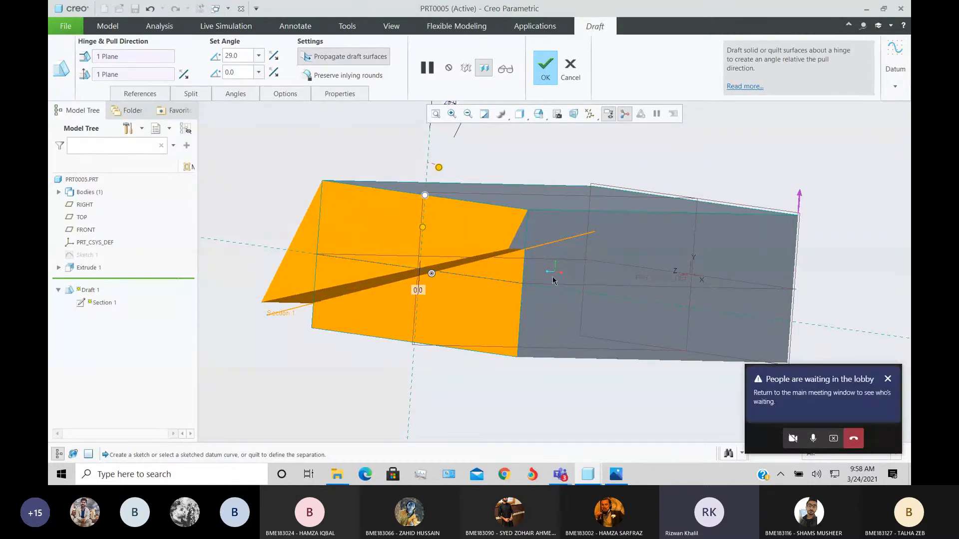
# Switch to Microsoft Teams, admit the participant waiting in the lobby, and return to Creo Parametric.
pyautogui.click(560, 475)
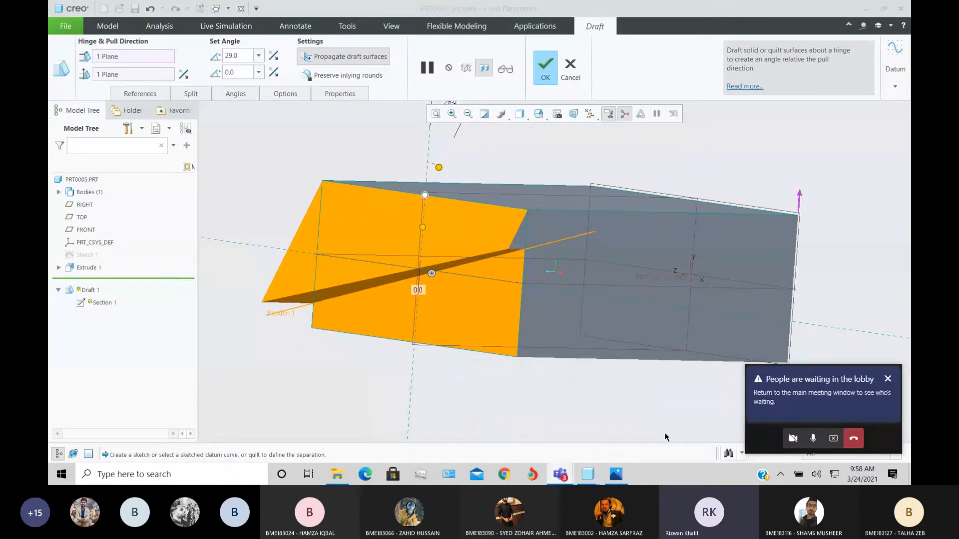
pyautogui.moveTo(567, 473)
pyautogui.click(559, 417)
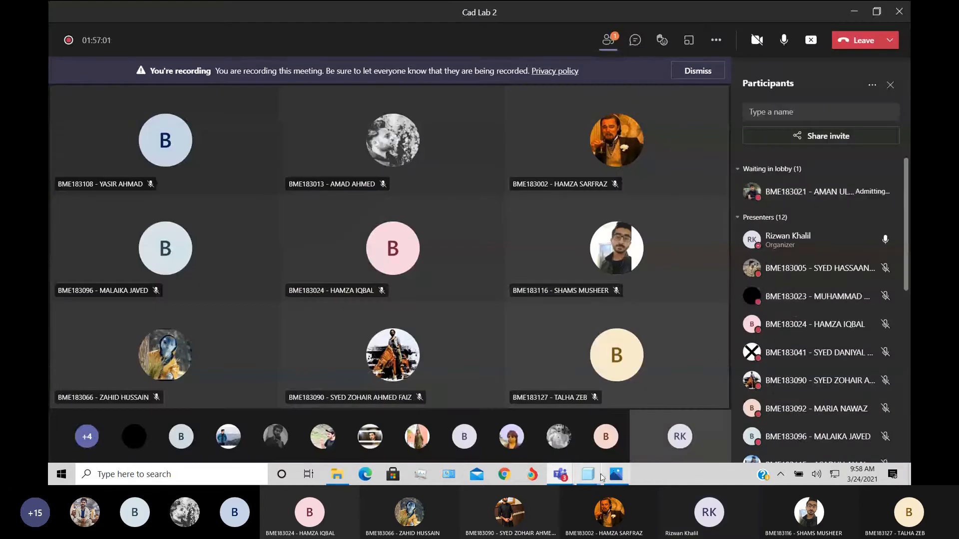
pyautogui.moveTo(588, 474)
pyautogui.click(673, 415)
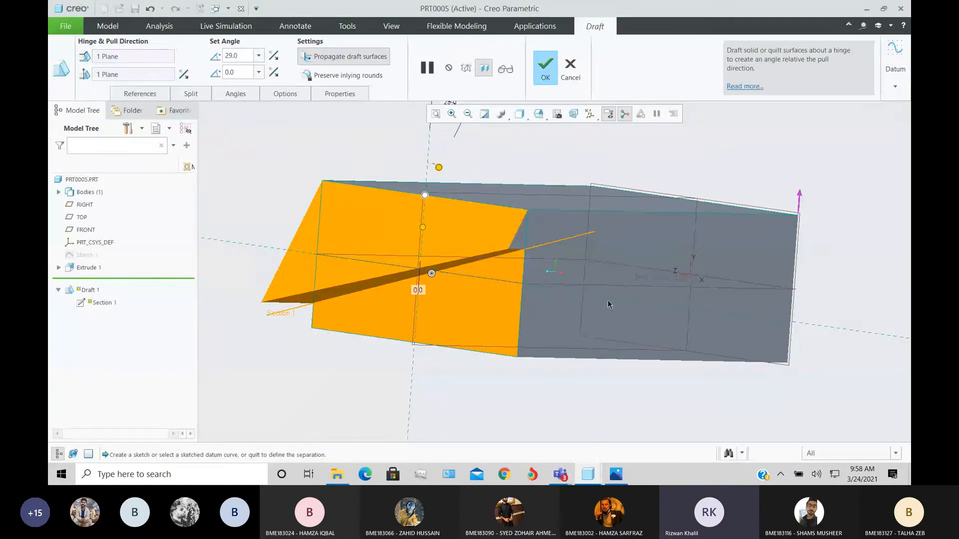
# Try draft angles of 63 degrees inward and 34 degrees outward on the part above the split line.
pyautogui.moveTo(607, 299); pyautogui.dragTo(482, 305, button='middle')
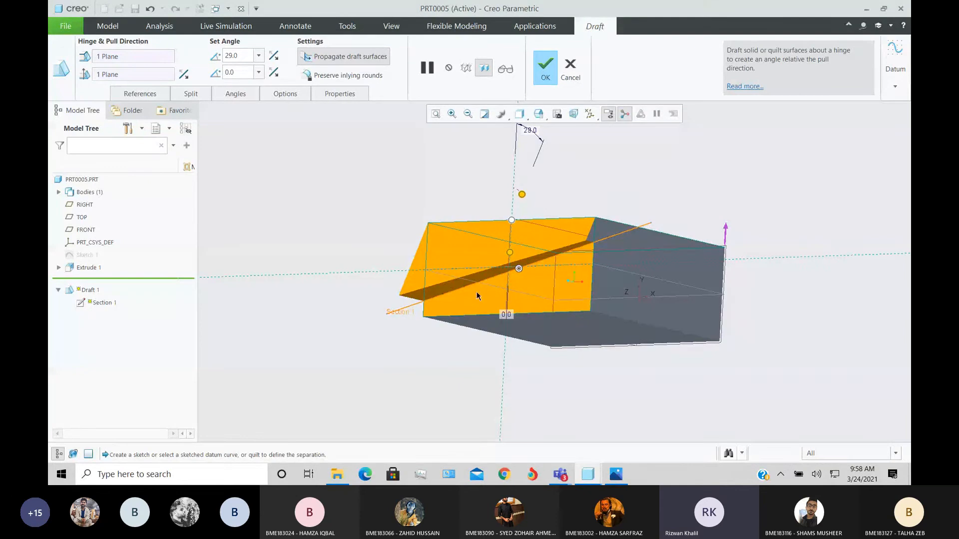
pyautogui.moveTo(574, 282); pyautogui.dragTo(606, 331, button='middle')
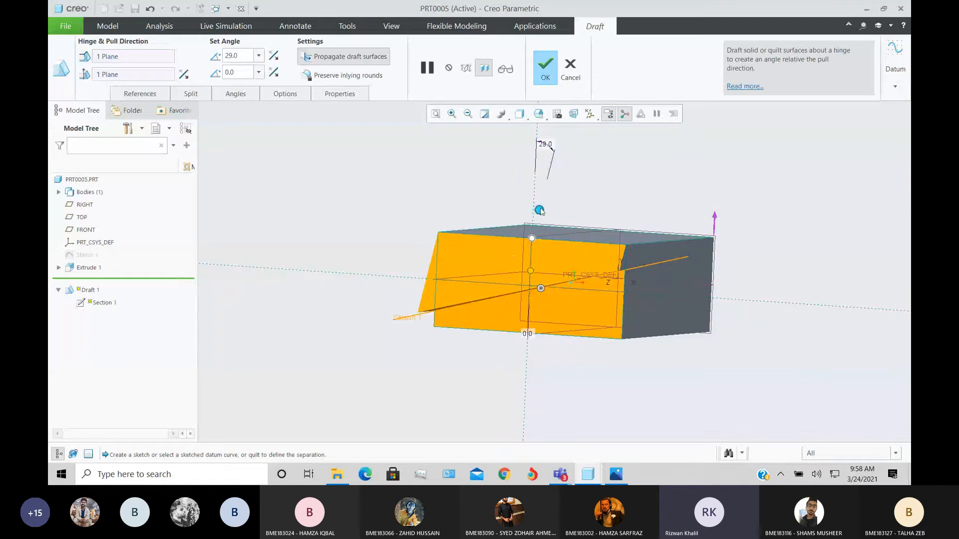
pyautogui.moveTo(540, 210); pyautogui.dragTo(519, 243)
pyautogui.moveTo(540, 288); pyautogui.dragTo(495, 295)
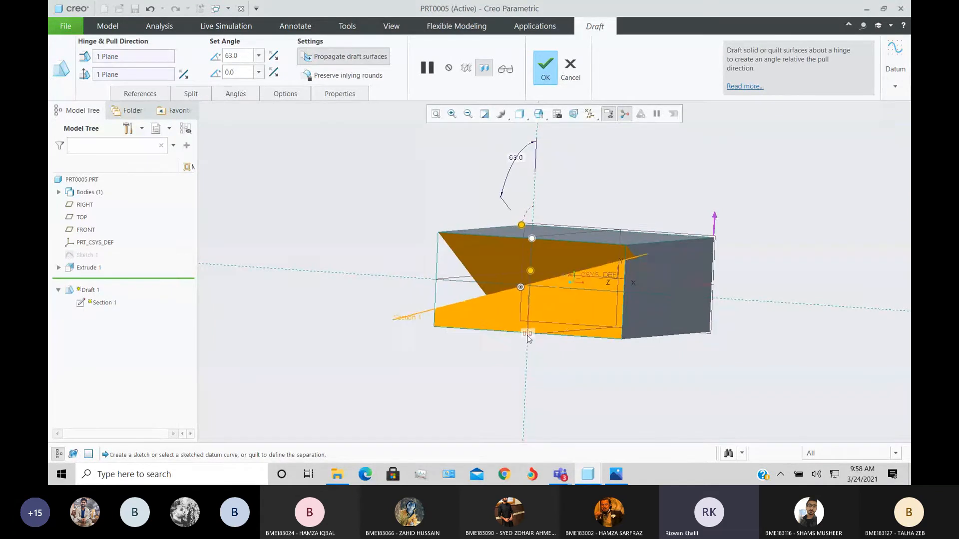
pyautogui.moveTo(615, 348); pyautogui.dragTo(489, 278, button='middle')
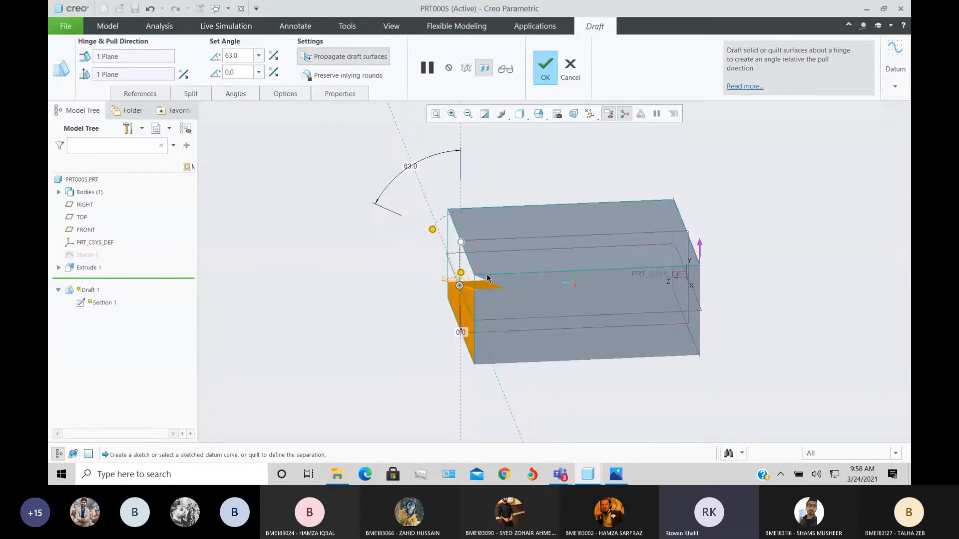
pyautogui.moveTo(433, 229); pyautogui.dragTo(479, 216)
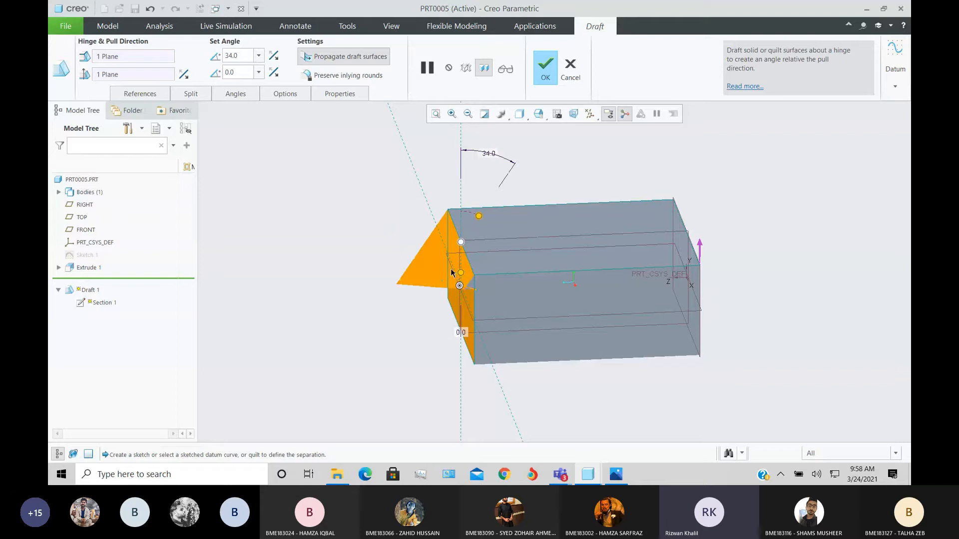
# Draft the end face 17 degrees outward below the split line and 35 degrees inward above it.
pyautogui.moveTo(460, 273); pyautogui.dragTo(451, 272)
pyautogui.moveTo(481, 219); pyautogui.dragTo(446, 224)
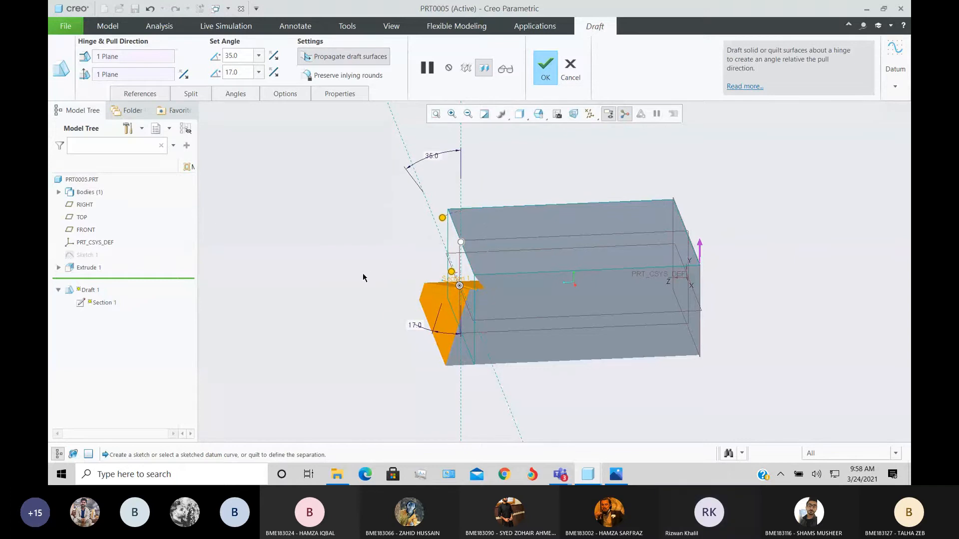
pyautogui.moveTo(363, 273); pyautogui.dragTo(407, 280, button='middle')
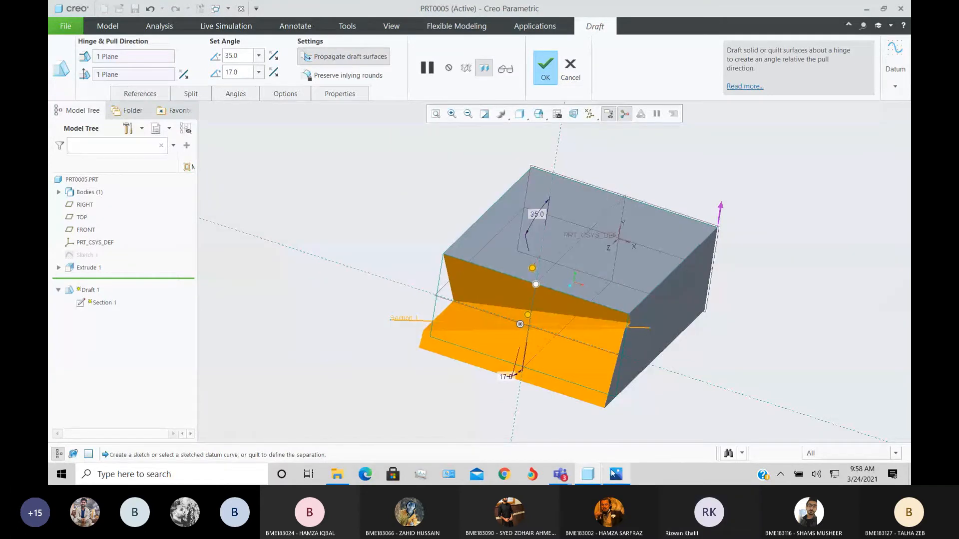
# Switch to the Microsoft Teams meeting and look through the lists of presenters and attendees.
pyautogui.click(561, 475)
pyautogui.click(677, 400)
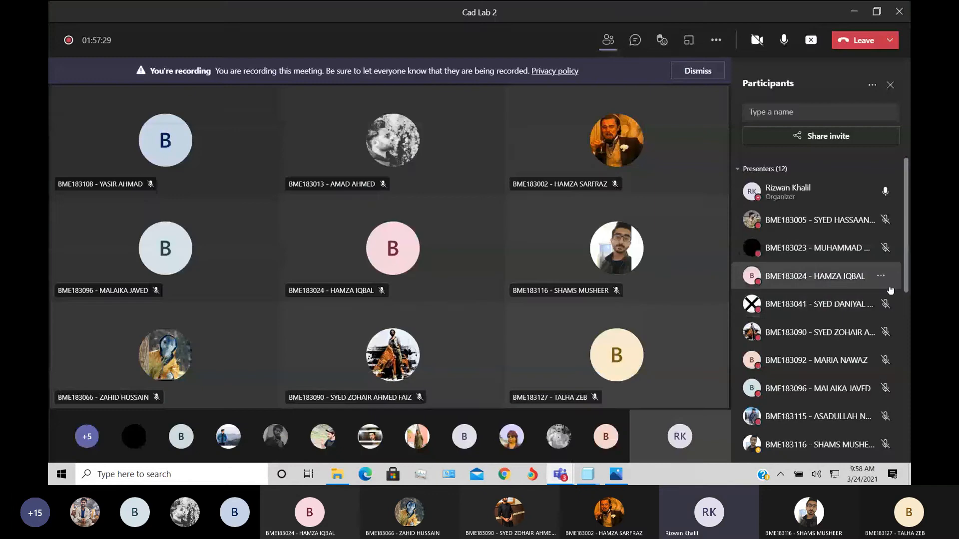
pyautogui.moveTo(909, 233); pyautogui.dragTo(909, 330)
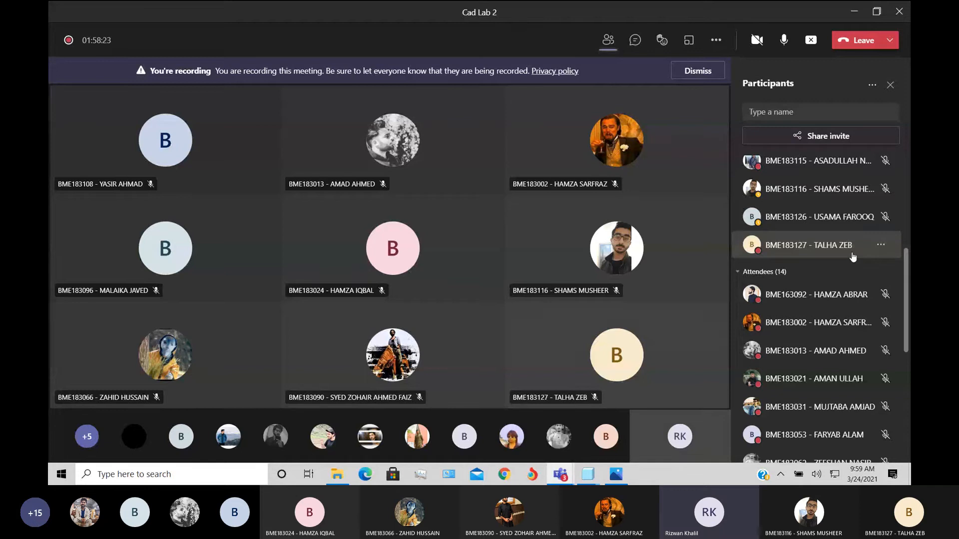
pyautogui.scroll(-1, 907, 292)
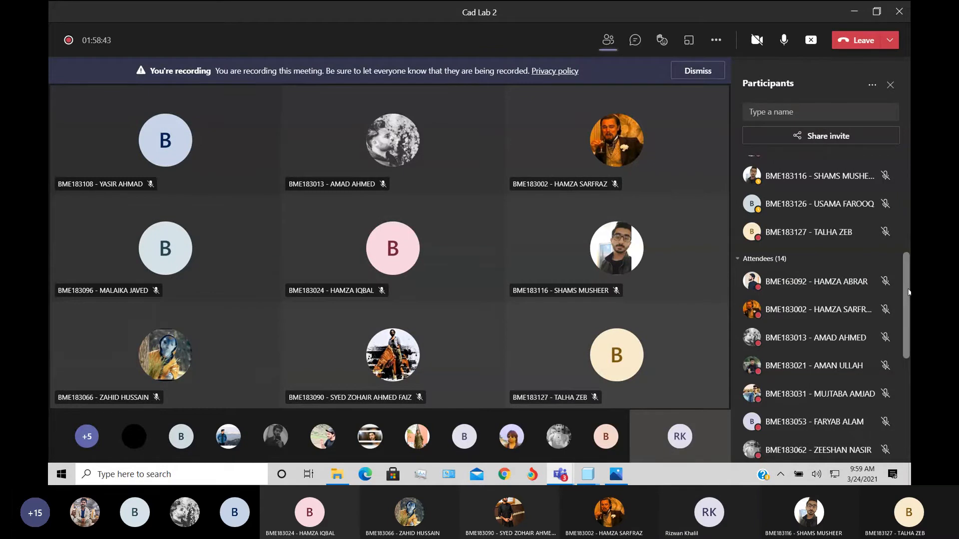
pyautogui.scroll(-2, 907, 323)
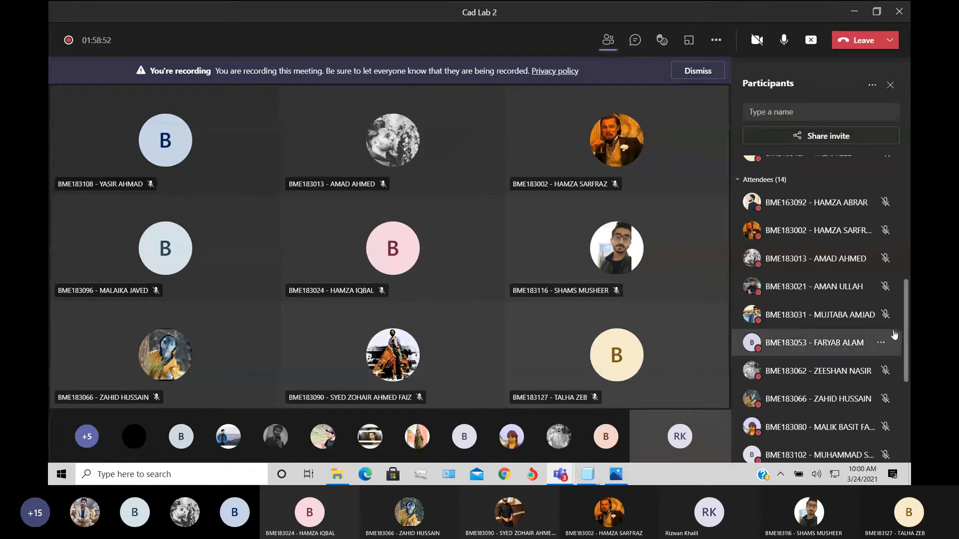
pyautogui.scroll(-2, 894, 329)
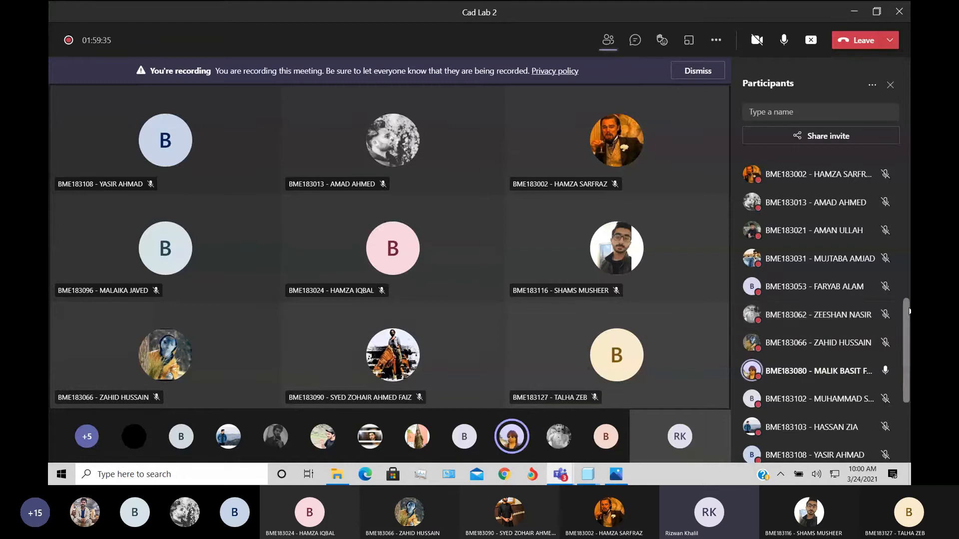
# Check the participant list of the Cad Lab 2 meeting and admit the person waiting in the lobby.
pyautogui.scroll(-3, 897, 324)
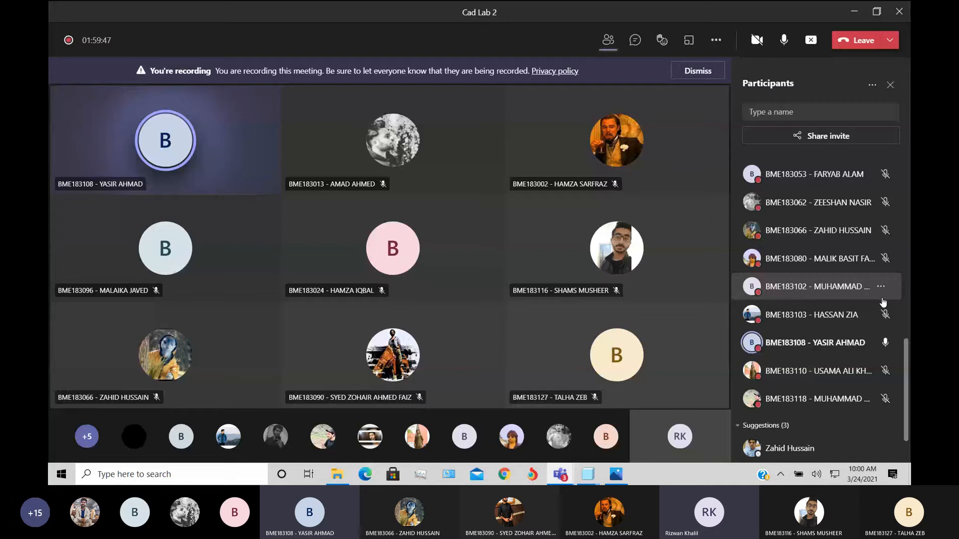
pyautogui.scroll(10, 883, 303)
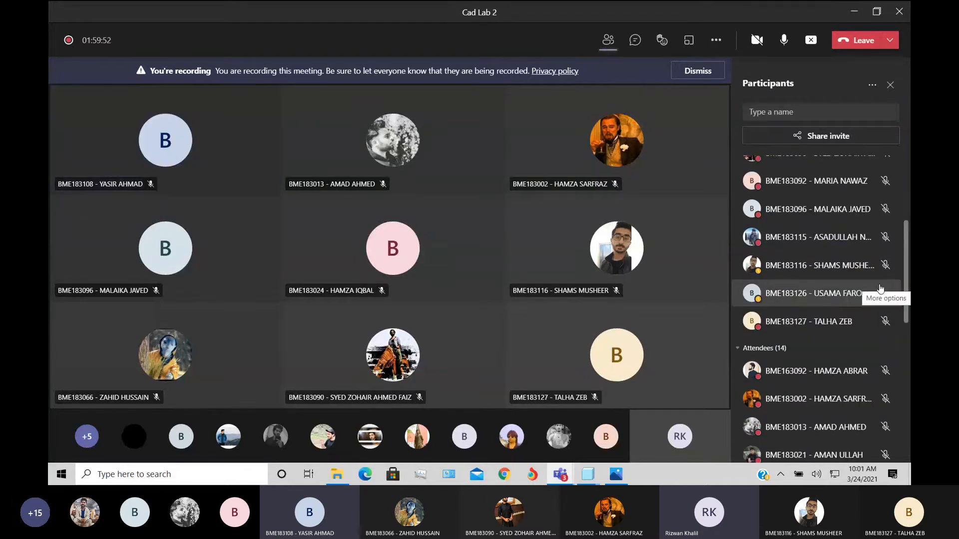
pyautogui.scroll(1, 880, 294)
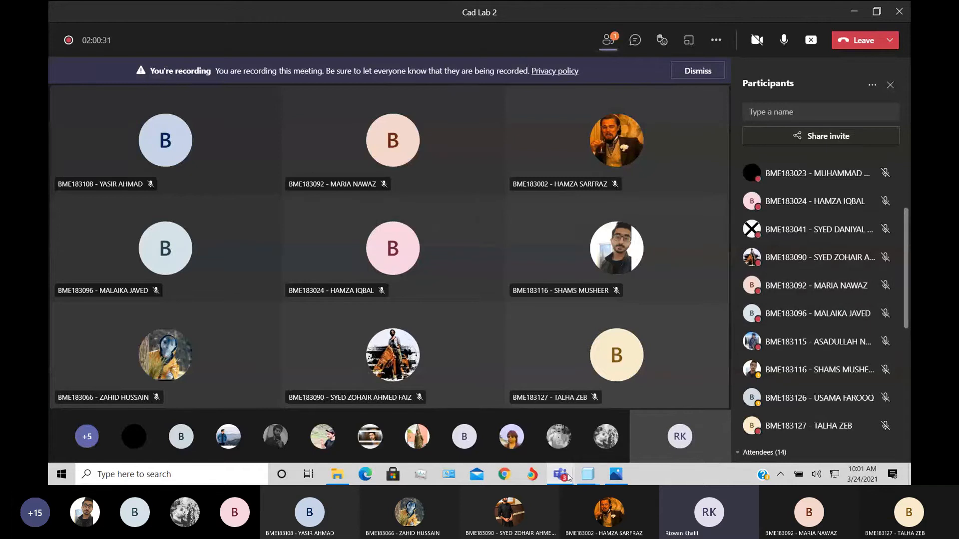
pyautogui.scroll(3, 782, 220)
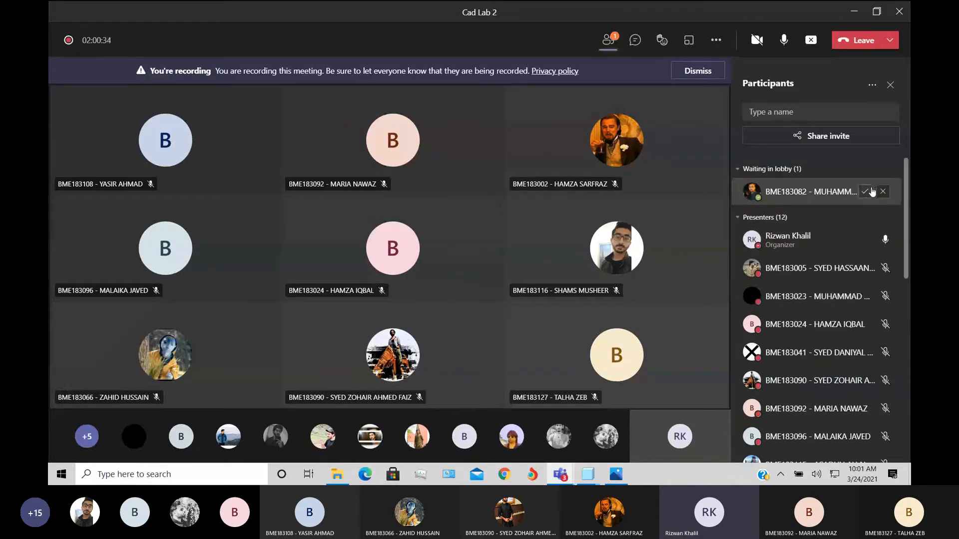
pyautogui.click(871, 192)
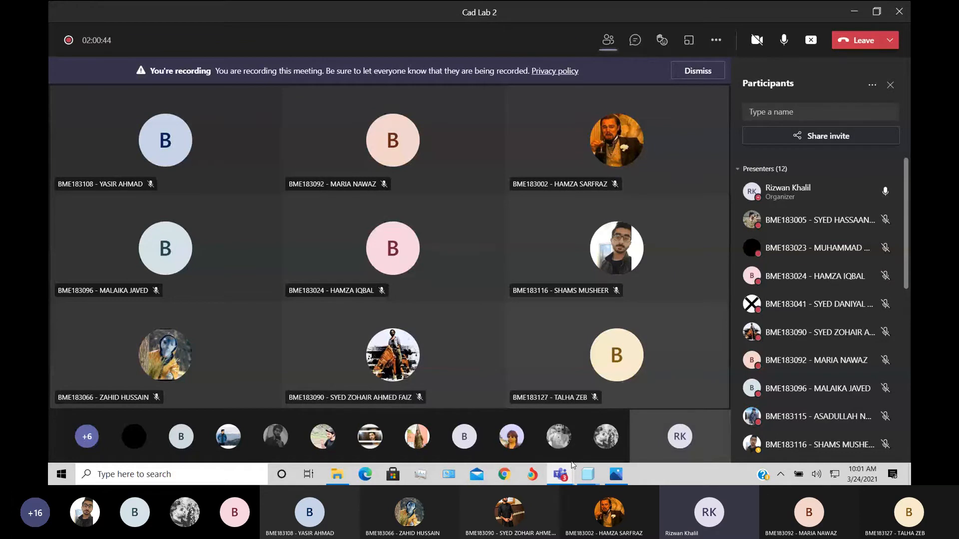
# Switch to the PRT0005 window in Creo Parametric, complete the draft on the block and view it from the side.
pyautogui.click(562, 475)
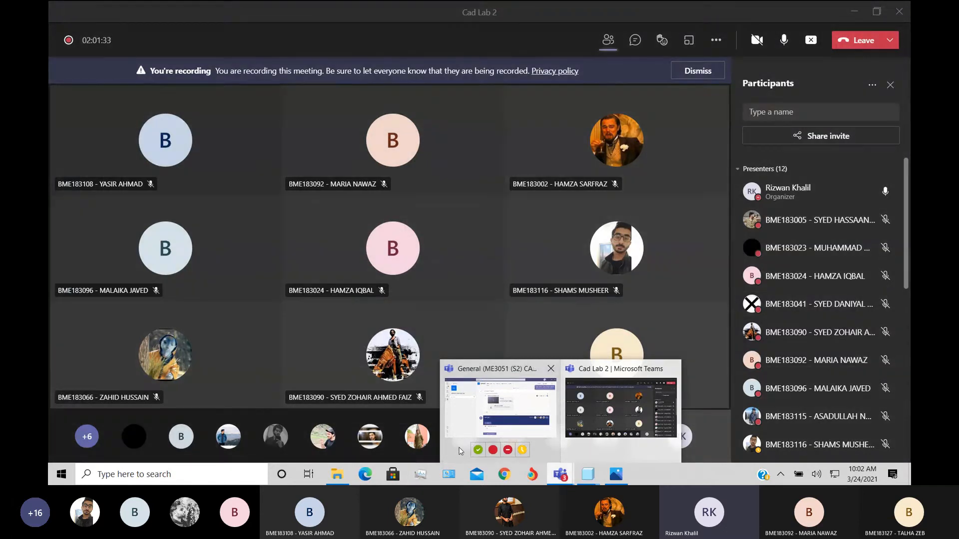
pyautogui.moveTo(461, 451)
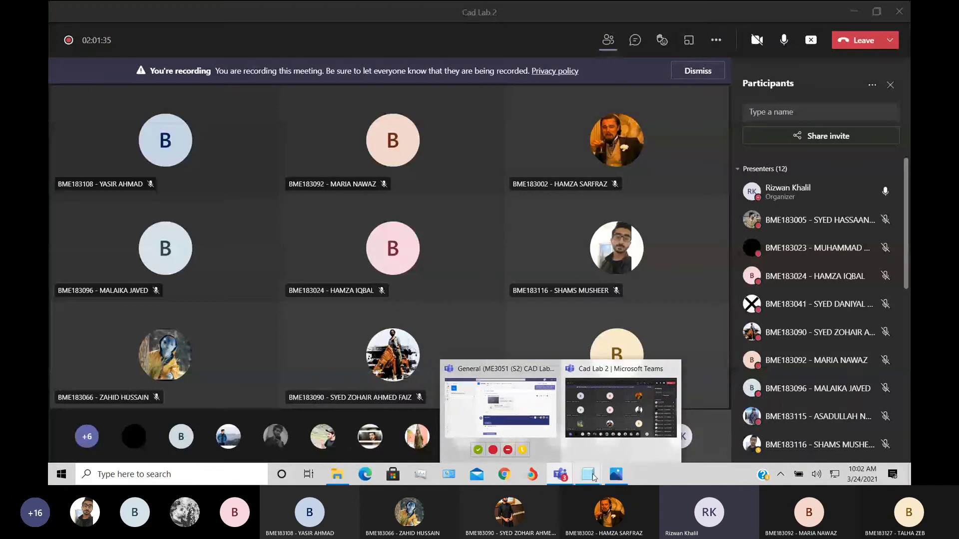
pyautogui.moveTo(588, 474)
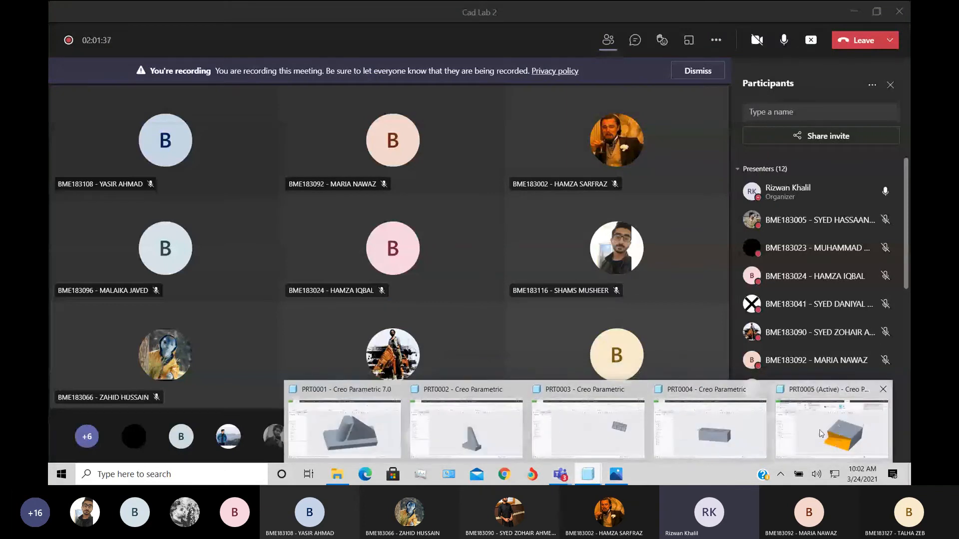
pyautogui.click(832, 428)
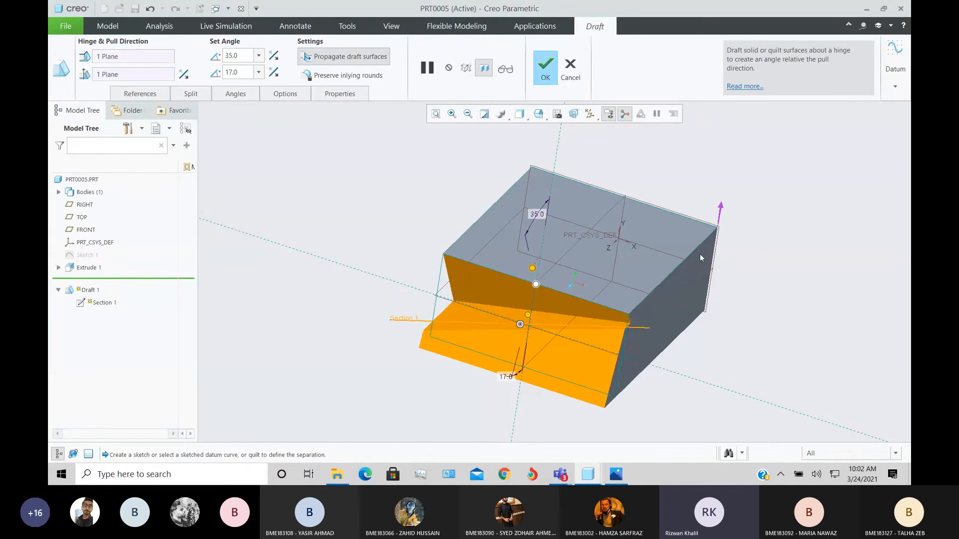
pyautogui.click(545, 77)
pyautogui.moveTo(722, 292); pyautogui.dragTo(681, 270, button='middle')
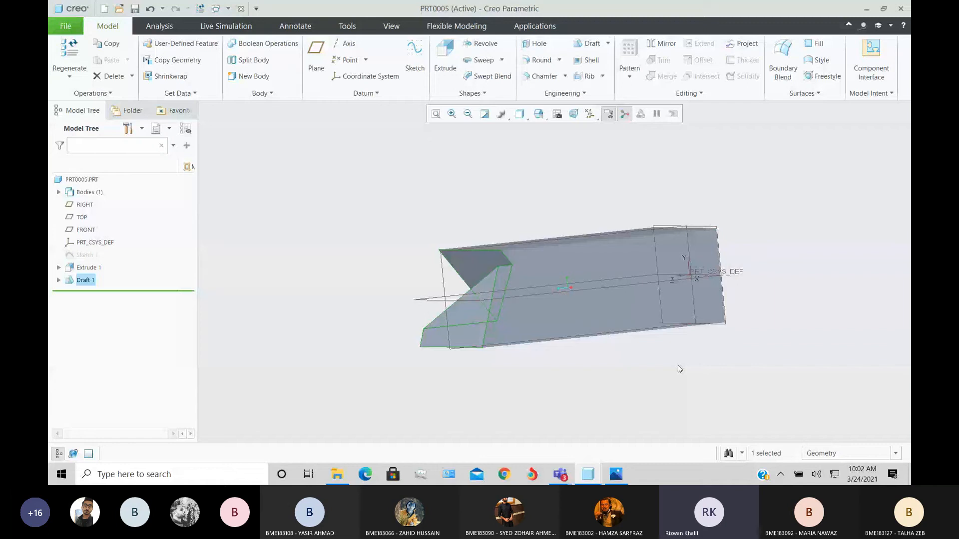
pyautogui.click(791, 252)
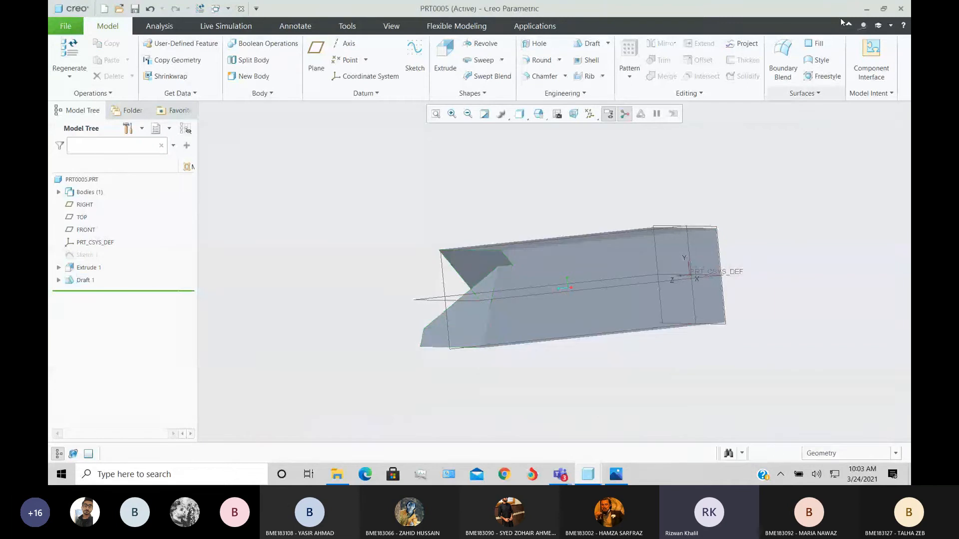
# Switch back to the Cad Lab 2 meeting in Microsoft Teams and admit the next participant from the lobby.
pyautogui.click(559, 474)
pyautogui.click(621, 409)
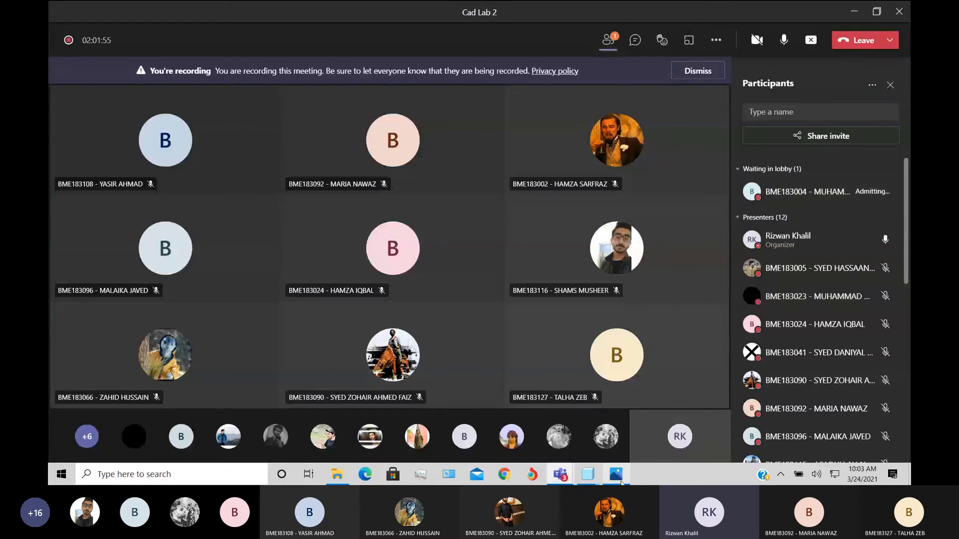
pyautogui.moveTo(621, 483)
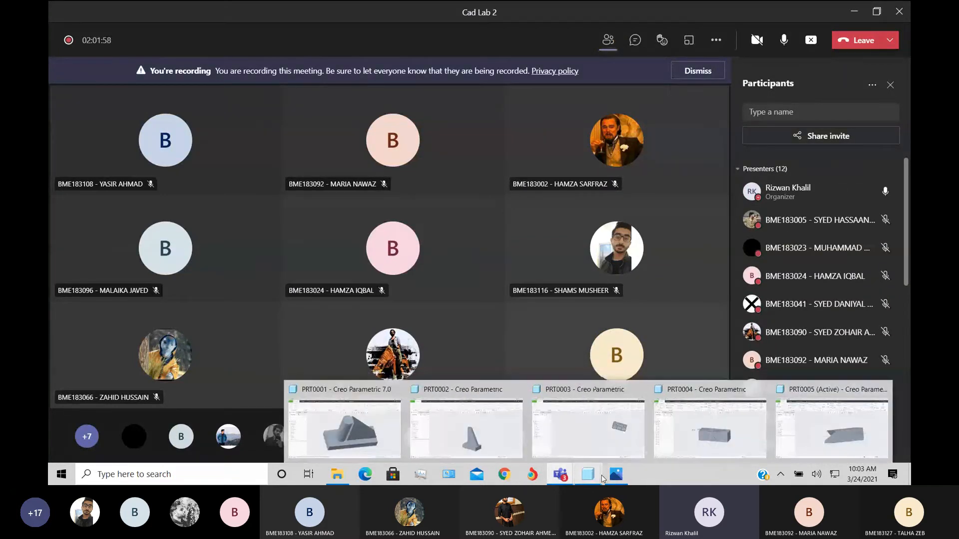
# Clear the desktop by minimizing the meeting, Creo and picture windows and closing the Lab1 folder.
pyautogui.click(851, 12)
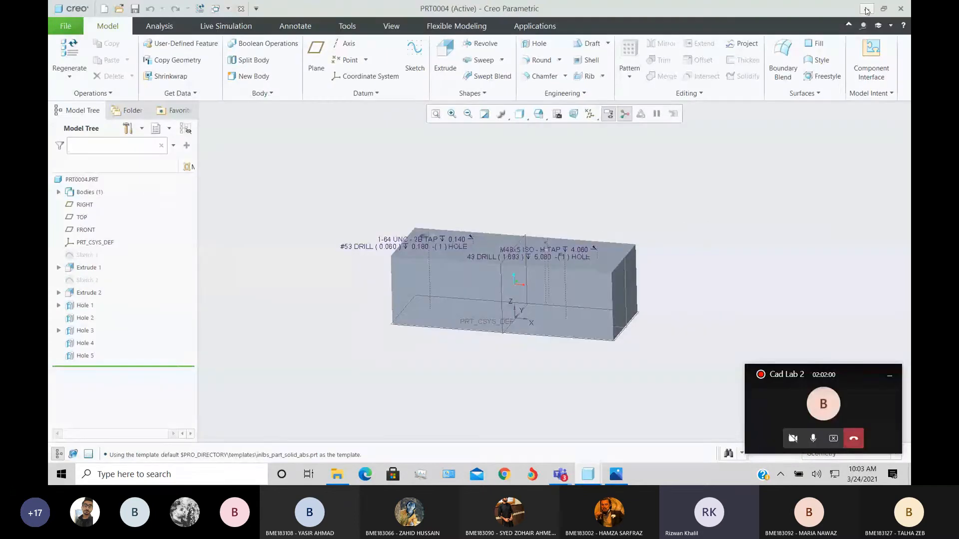
pyautogui.click(338, 477)
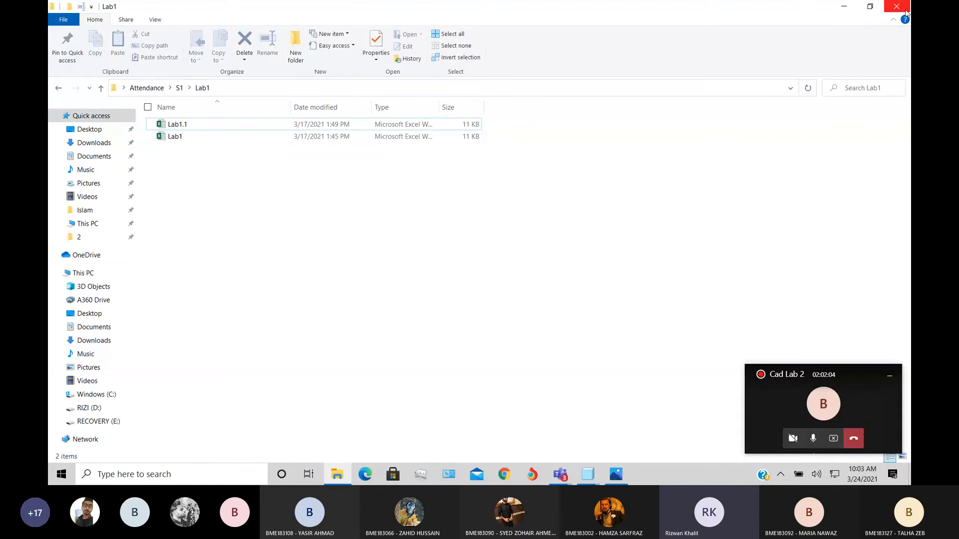
pyautogui.click(897, 6)
pyautogui.click(862, 13)
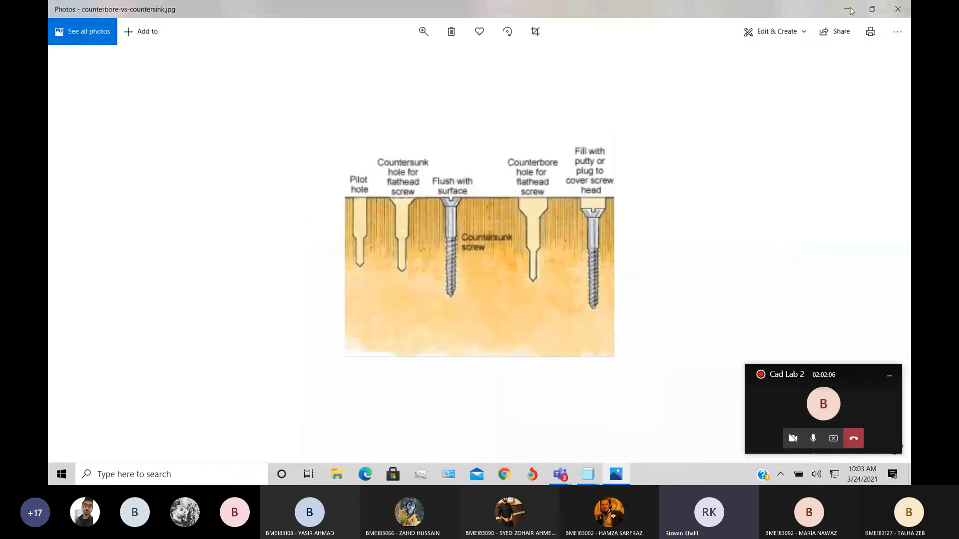
pyautogui.click(849, 9)
pyautogui.rightClick(632, 114)
pyautogui.click(737, 148)
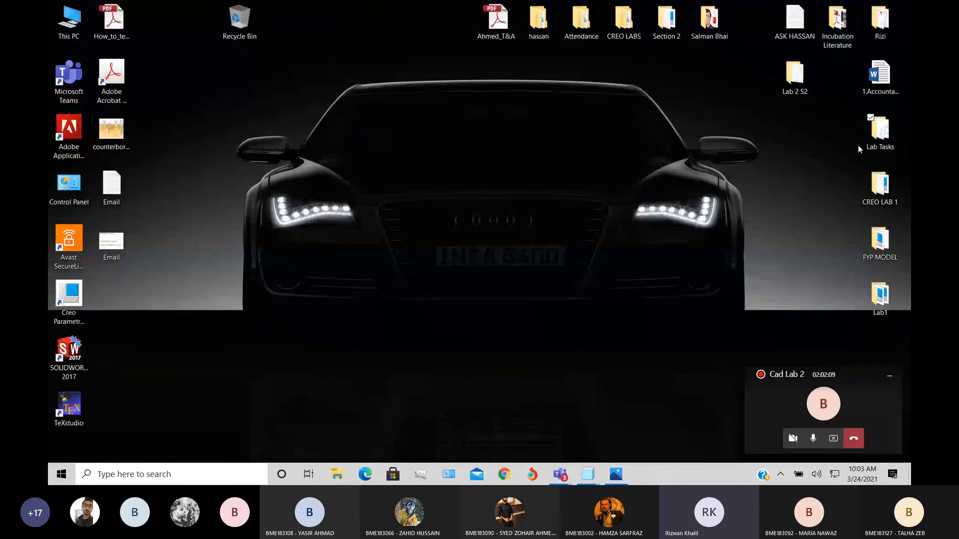
# Open the Lab2.1 drawing from the Lab Tasks folder and compare it with the Lab2 drawing.
pyautogui.doubleClick(859, 149)
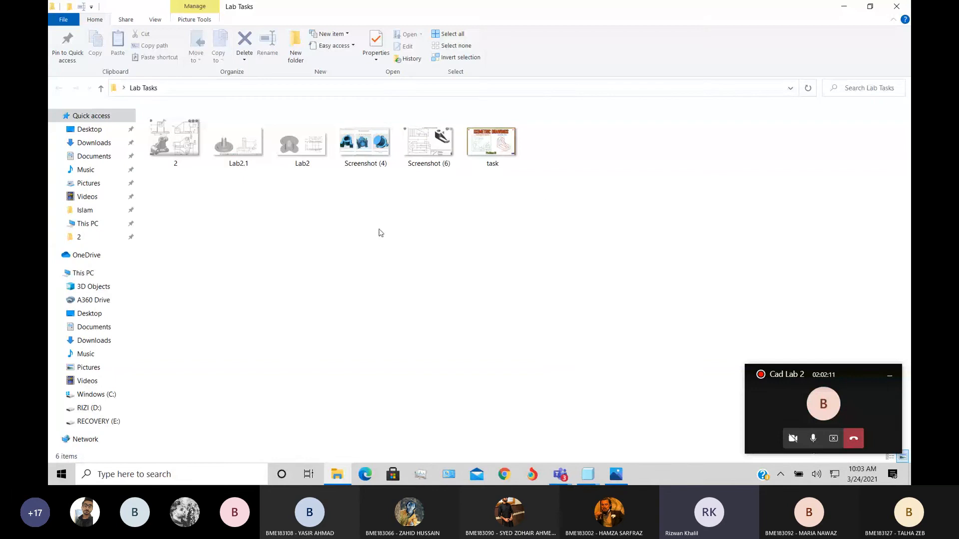
pyautogui.click(237, 150)
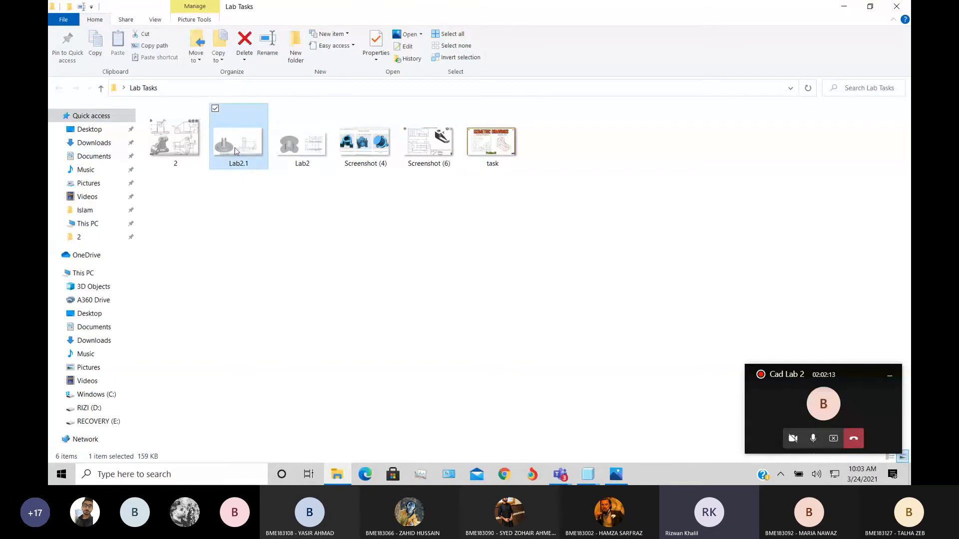
pyautogui.doubleClick(236, 151)
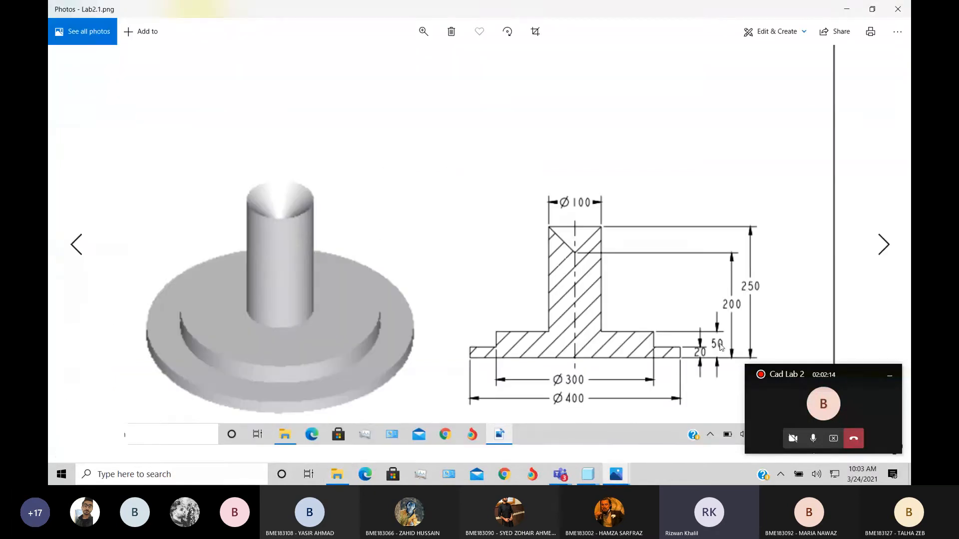
pyautogui.press('Right')
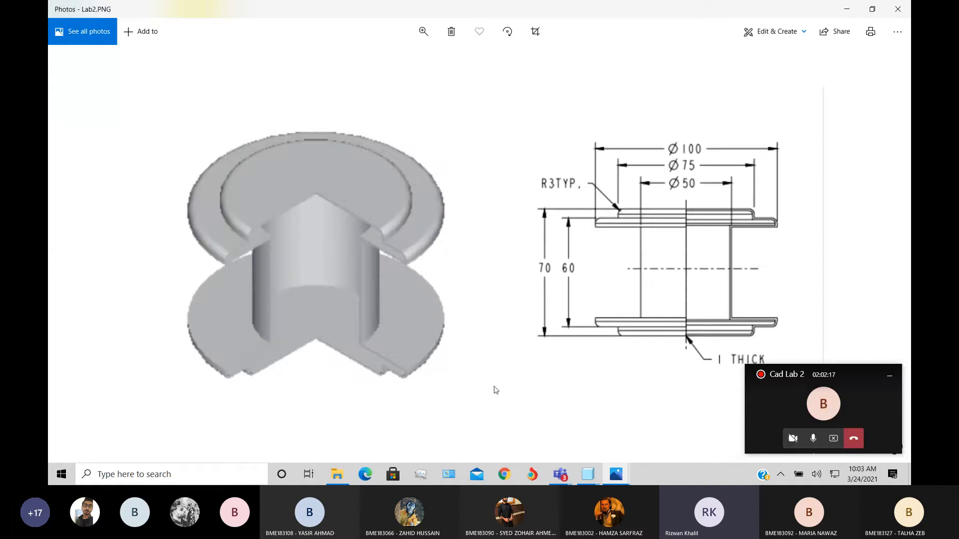
pyautogui.press('Left')
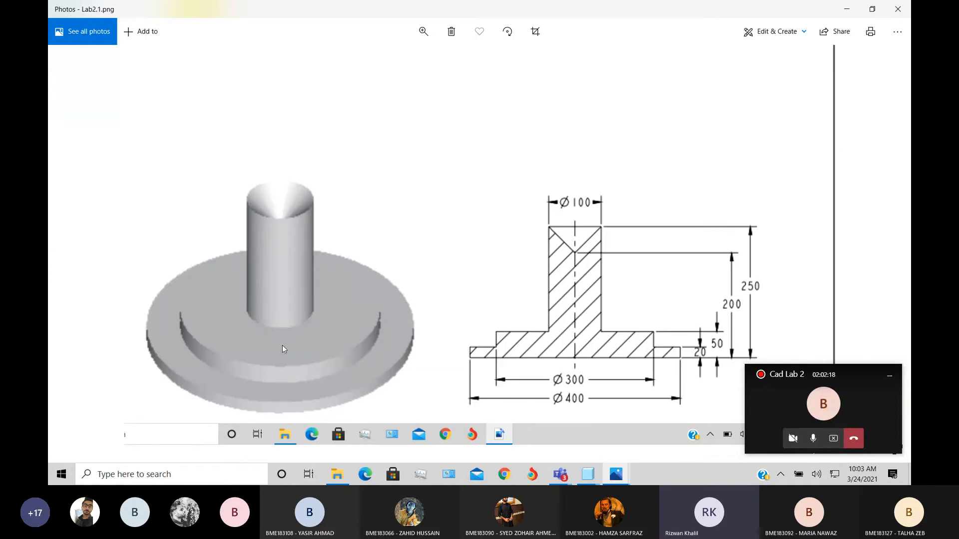
pyautogui.scroll(2, 282, 346)
pyautogui.scroll(-2, 467, 335)
# Switch to Creo Parametric, create a new part and start a sketch on the FRONT plane.
pyautogui.click(588, 474)
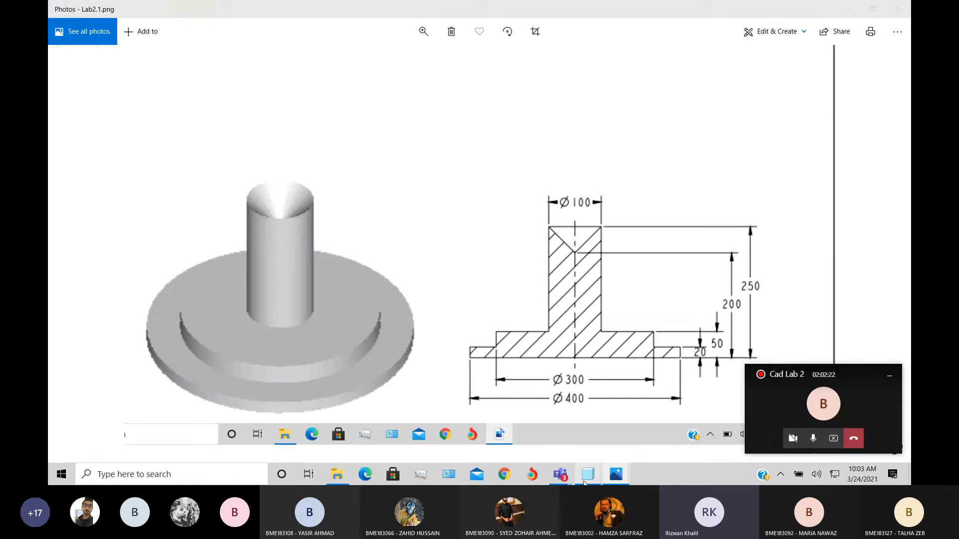
pyautogui.click(802, 430)
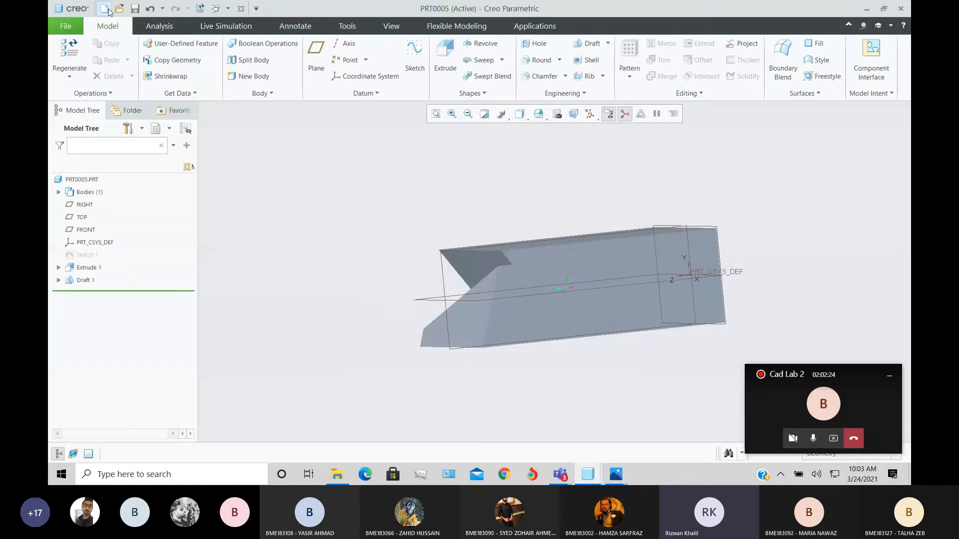
pyautogui.click(103, 9)
pyautogui.click(543, 362)
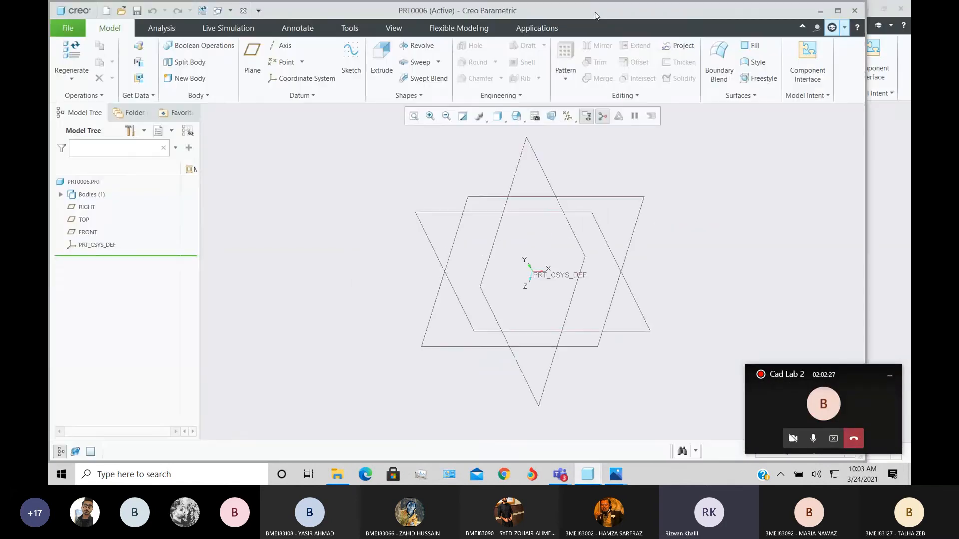
pyautogui.doubleClick(595, 15)
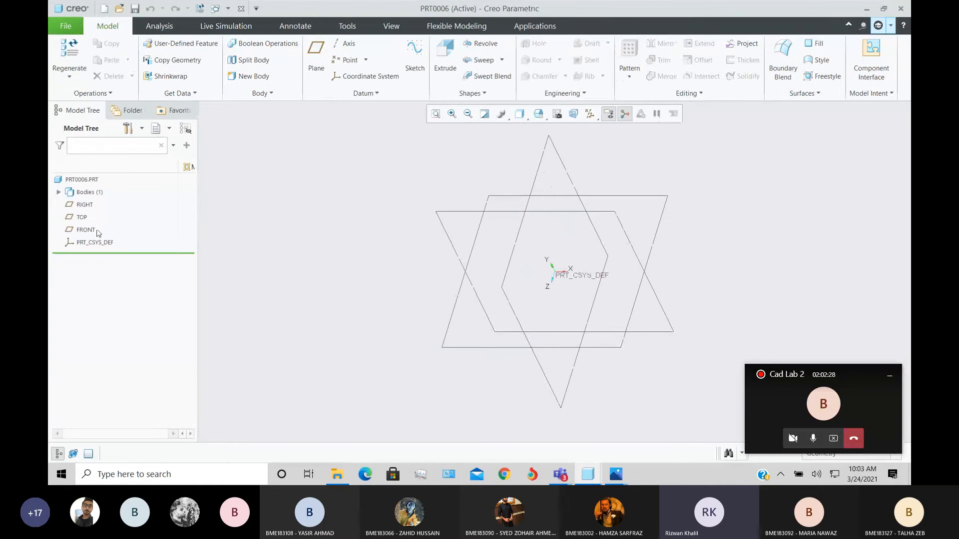
pyautogui.click(95, 231)
pyautogui.click(415, 58)
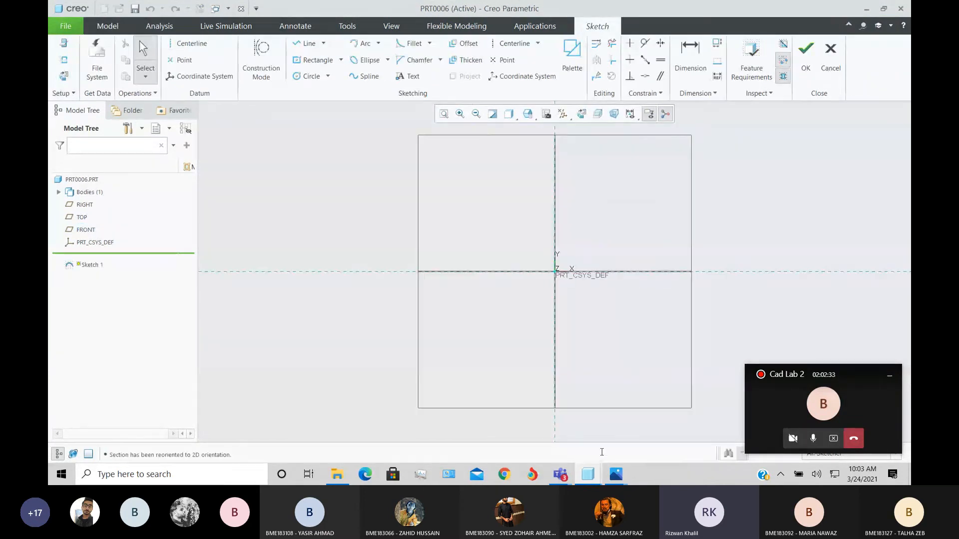
# Close the counterbore picture, review the dimensions in the Lab2.1 drawing and return to the PRT0006 sketch.
pyautogui.moveTo(627, 473)
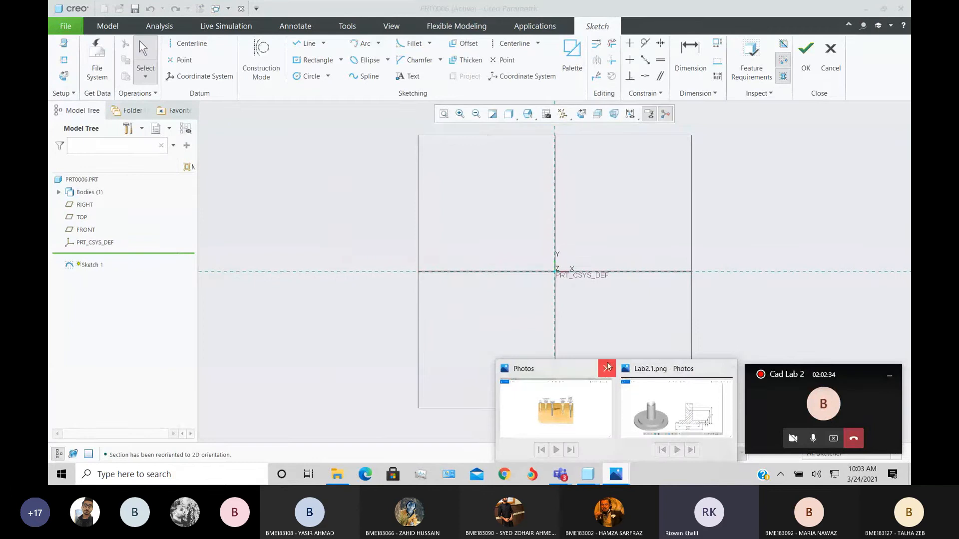
pyautogui.click(606, 368)
pyautogui.click(618, 401)
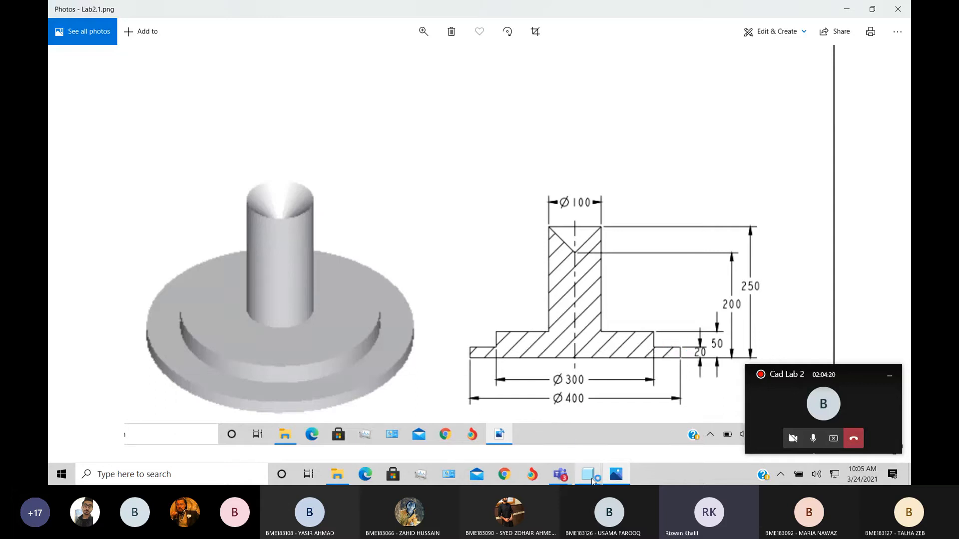
pyautogui.moveTo(592, 478)
pyautogui.click(825, 419)
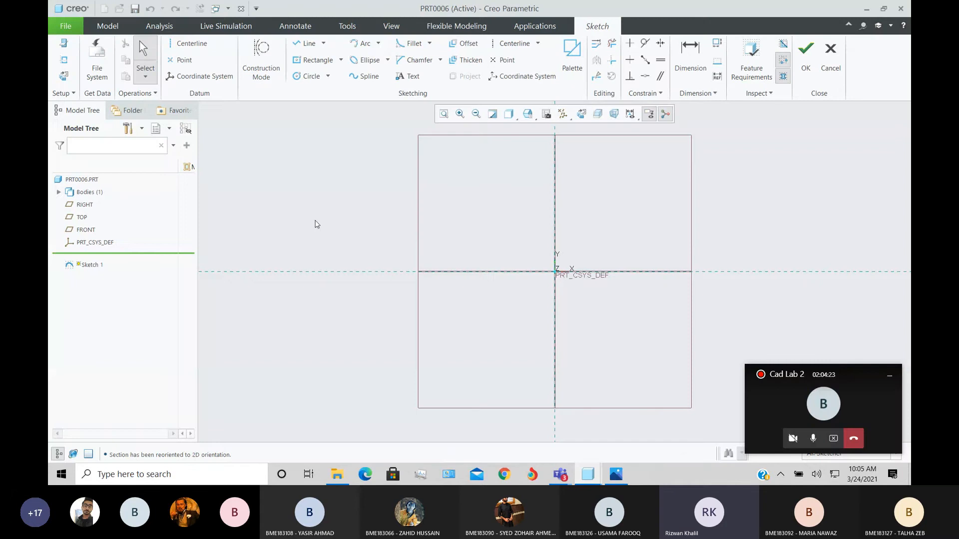
# Sketch a horizontal line from the origin along the positive X axis and set its length to 200.
pyautogui.click(305, 44)
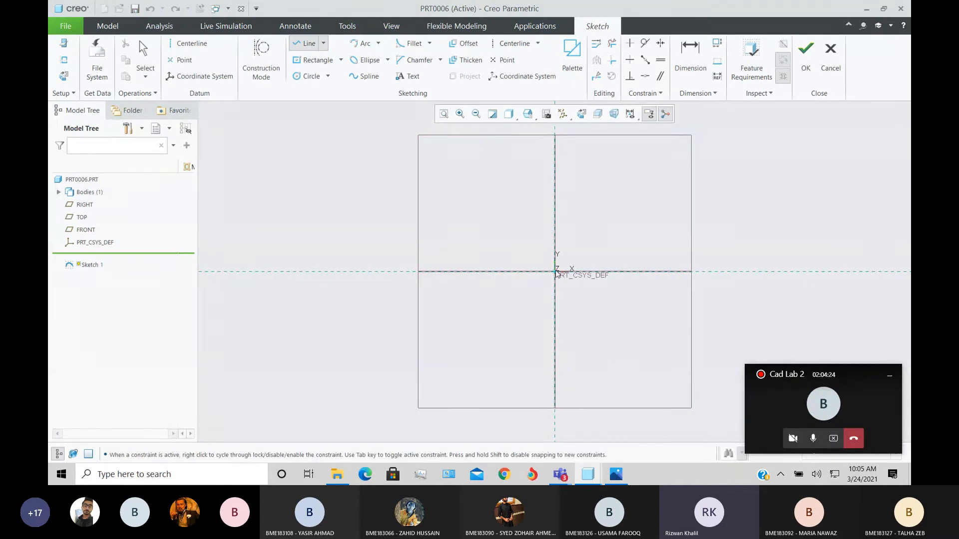
pyautogui.click(554, 272)
pyautogui.click(653, 271)
pyautogui.middleClick(654, 297)
pyautogui.middleClick(653, 298)
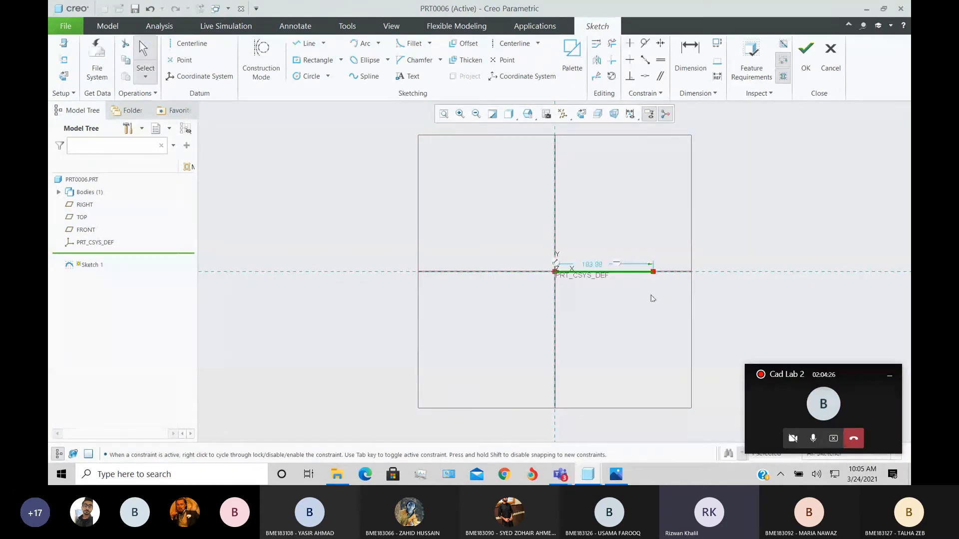
pyautogui.doubleClick(593, 264)
pyautogui.write('200')
pyautogui.press('Return')
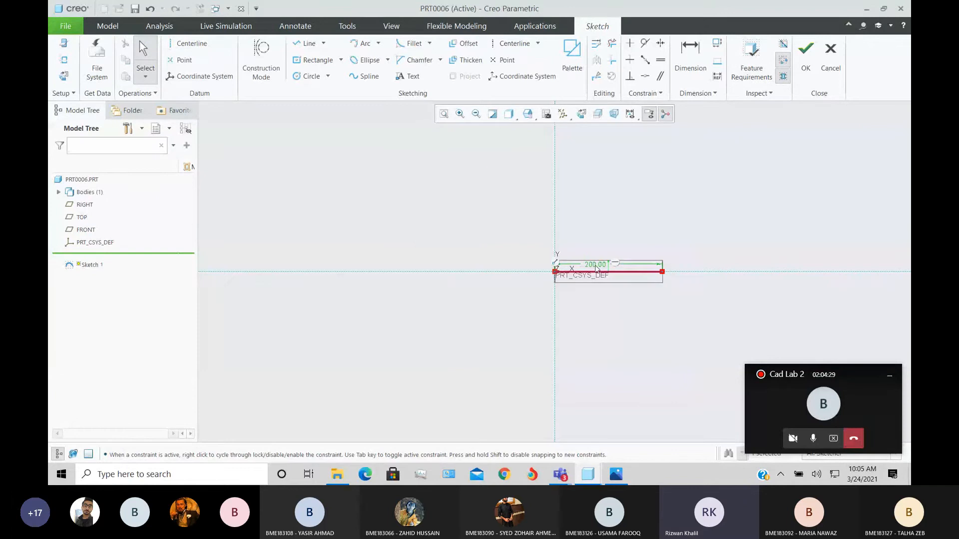
# Sketch a vertical line upward from the far end of the 200 base line and set its length to 20.
pyautogui.scroll(-5, 687, 272)
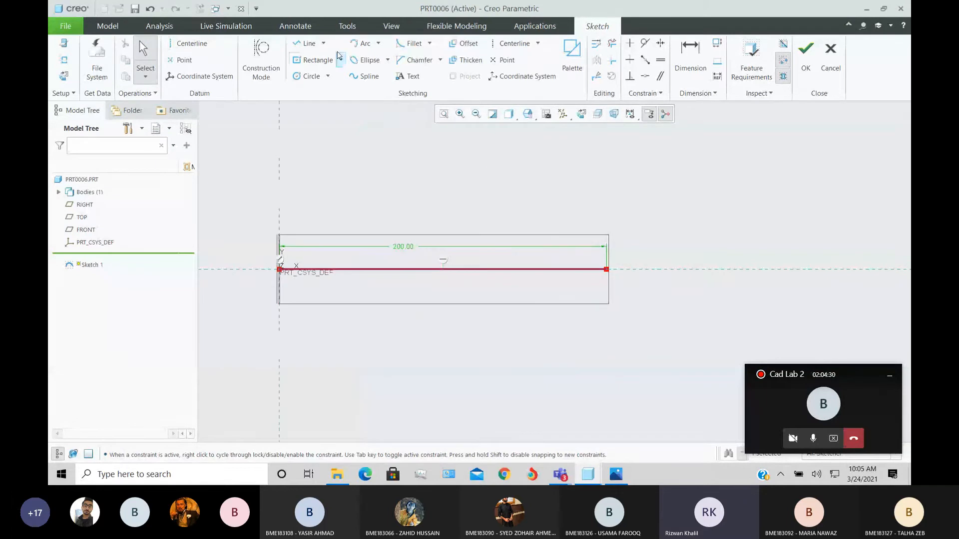
pyautogui.click(313, 48)
pyautogui.click(606, 269)
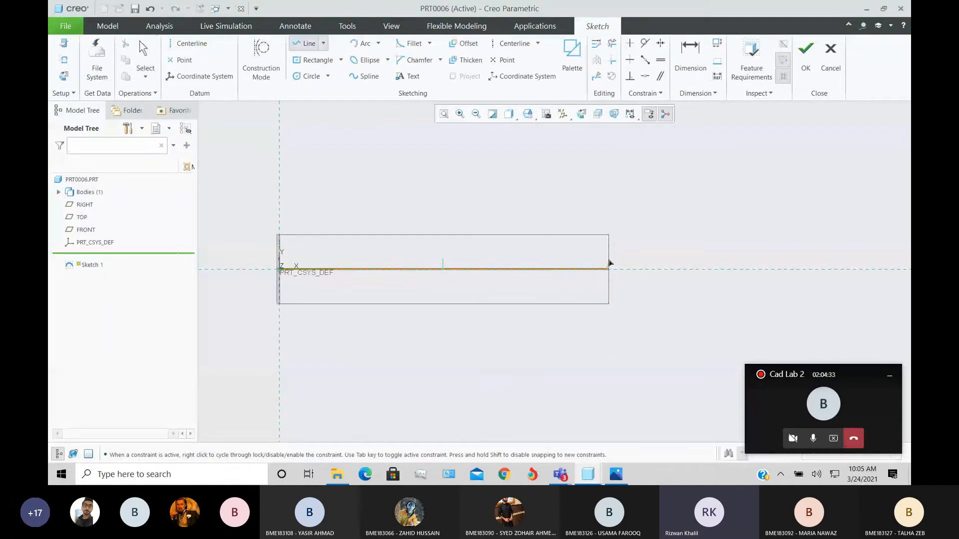
pyautogui.click(607, 243)
pyautogui.middleClick(619, 250)
pyautogui.middleClick(619, 251)
pyautogui.doubleClick(595, 259)
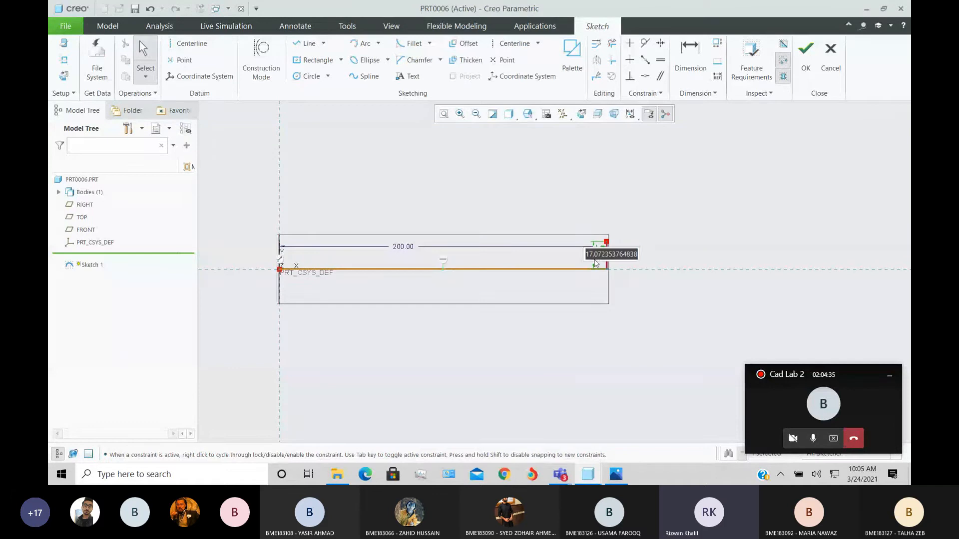
pyautogui.write('20')
pyautogui.press('Return')
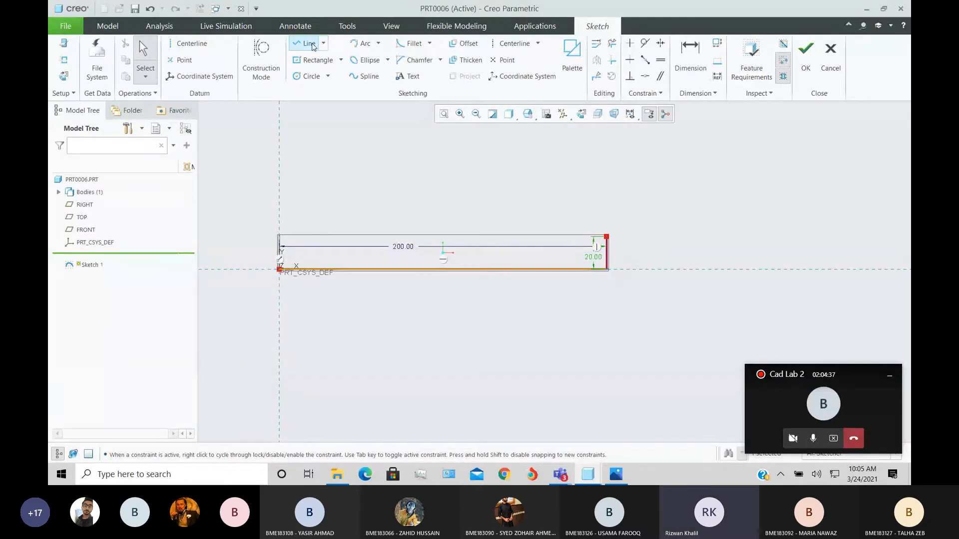
# Sketch a horizontal line inward from the upper end of the outer rim edge and set its length to 50.
pyautogui.click(313, 44)
pyautogui.click(607, 236)
pyautogui.click(542, 236)
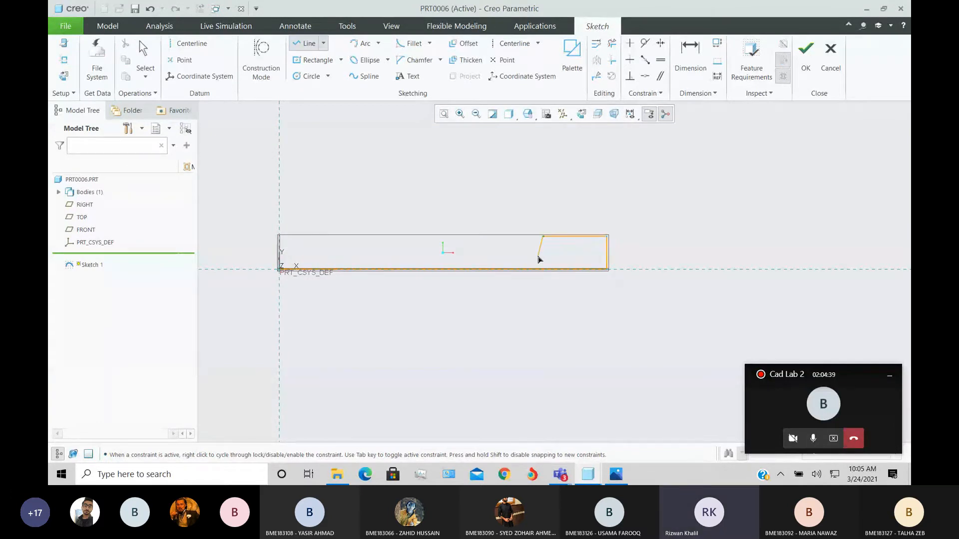
pyautogui.middleClick(540, 259)
pyautogui.middleClick(540, 259)
pyautogui.doubleClick(580, 252)
pyautogui.write('50')
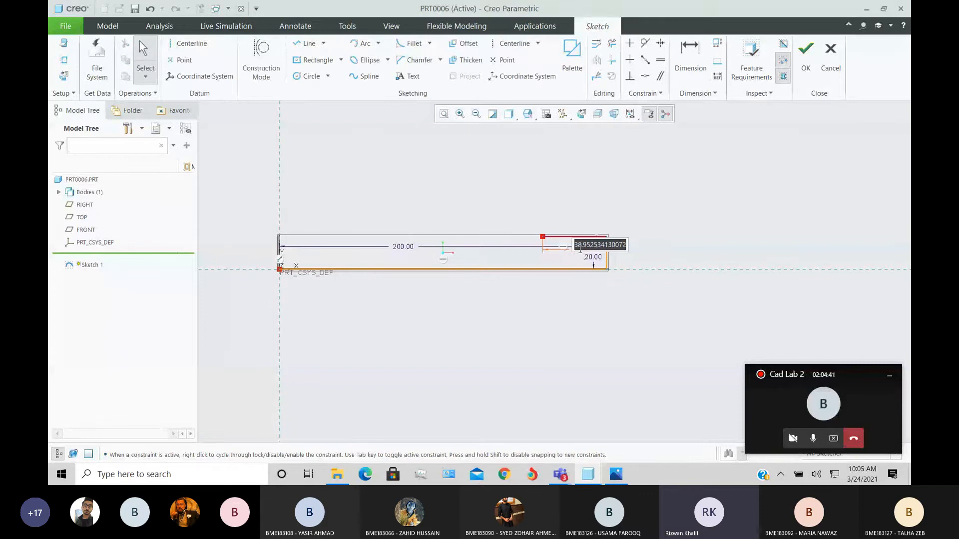
pyautogui.press('Return')
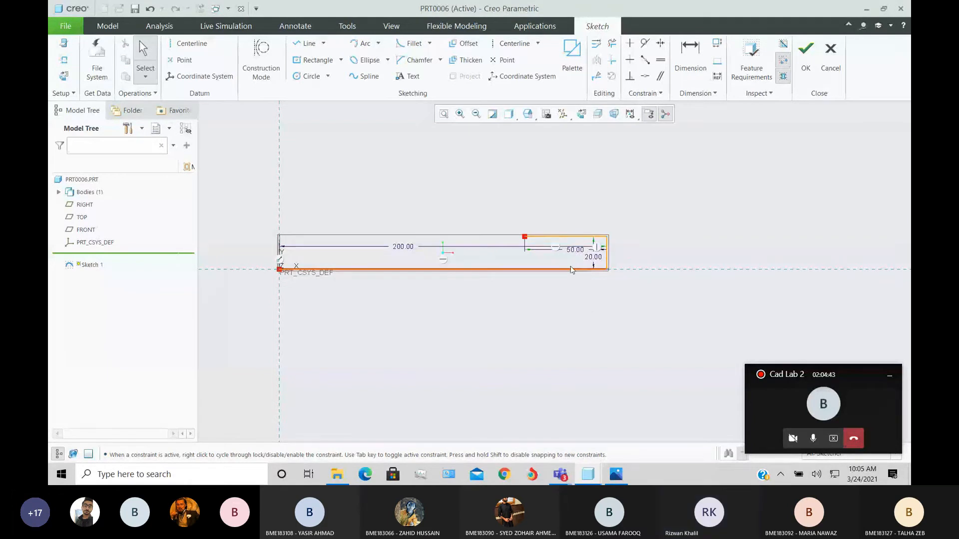
# Check the Lab2.1 drawing and, in the PRT0006 sketch, add a vertical line 30 long upward from the inner end of the rim's upper edge.
pyautogui.hotkey('alt', 'Tab')
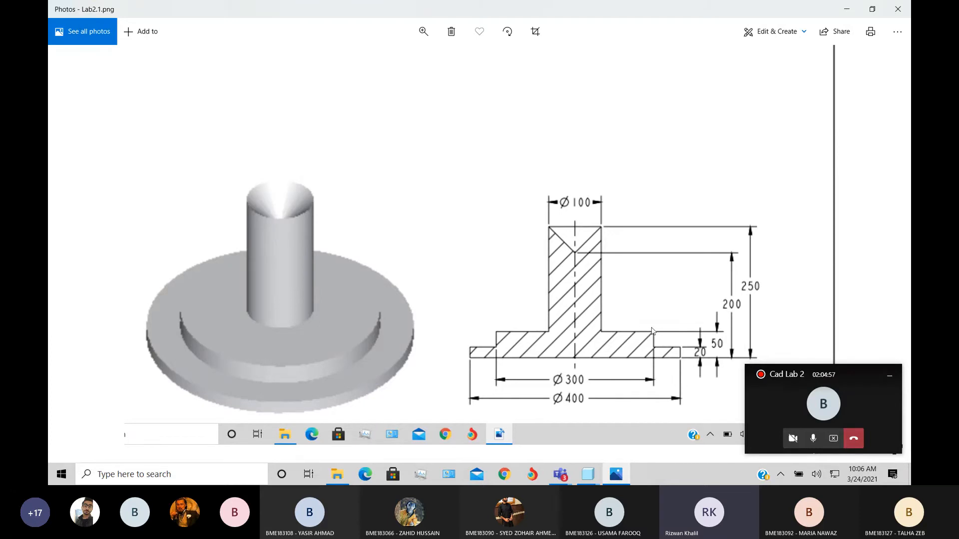
pyautogui.moveTo(590, 473)
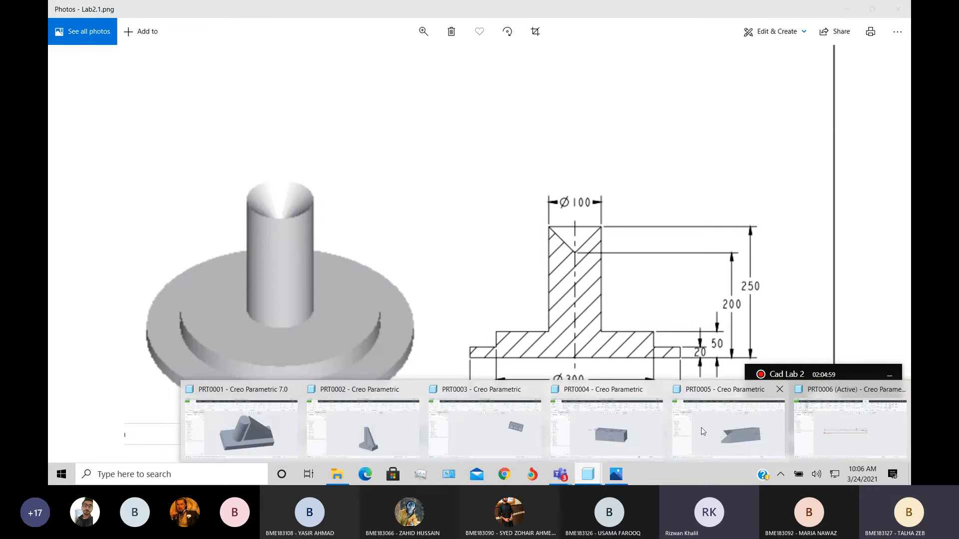
pyautogui.click(849, 429)
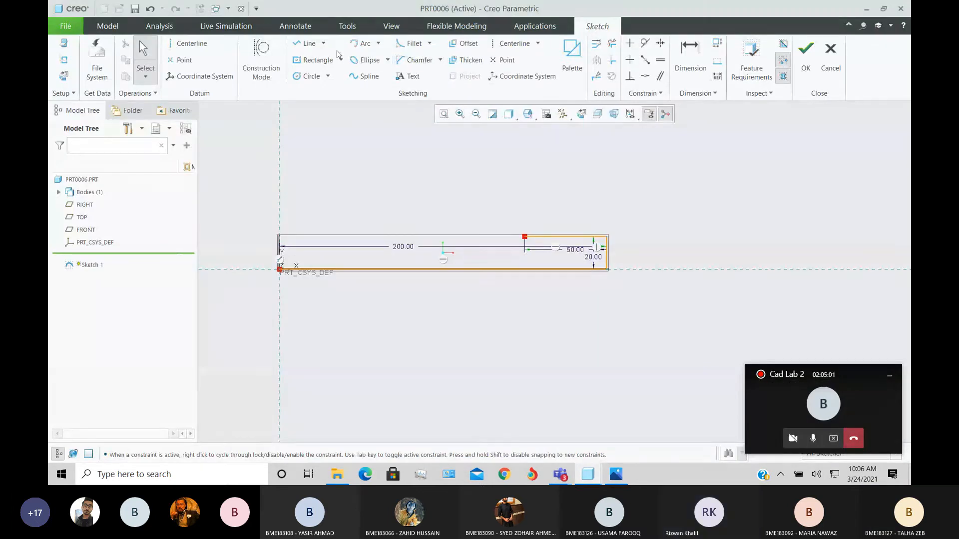
pyautogui.click(305, 44)
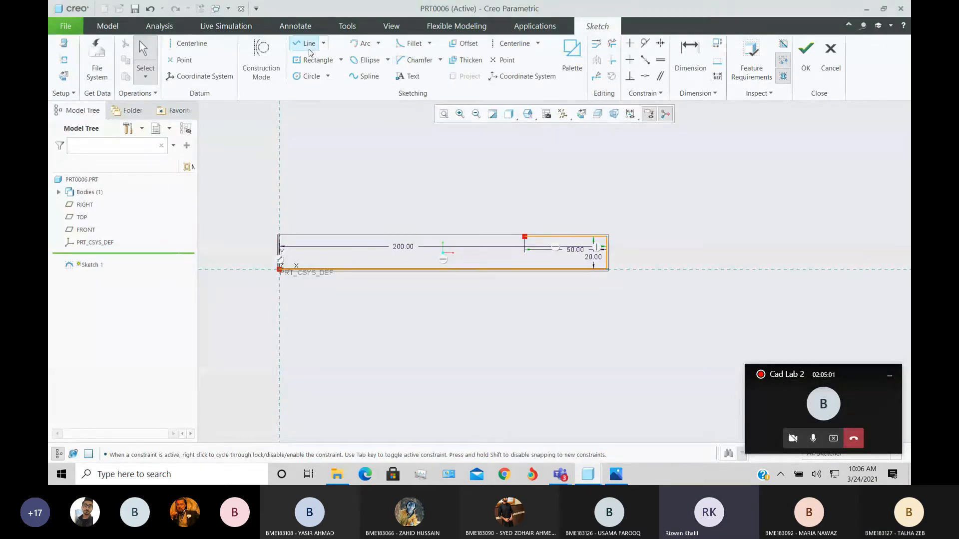
pyautogui.click(524, 182)
pyautogui.middleClick(546, 201)
pyautogui.middleClick(544, 201)
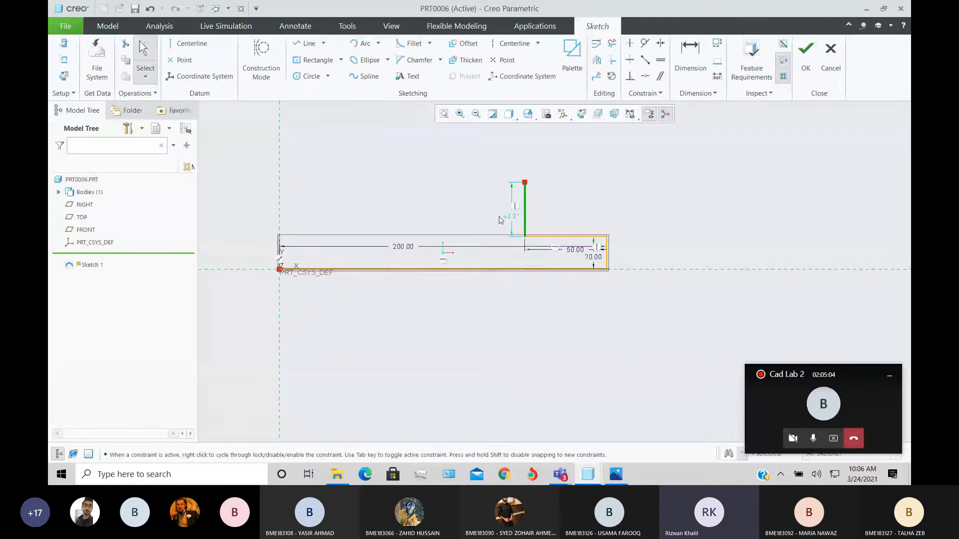
pyautogui.doubleClick(512, 216)
pyautogui.write('30')
pyautogui.press('Return')
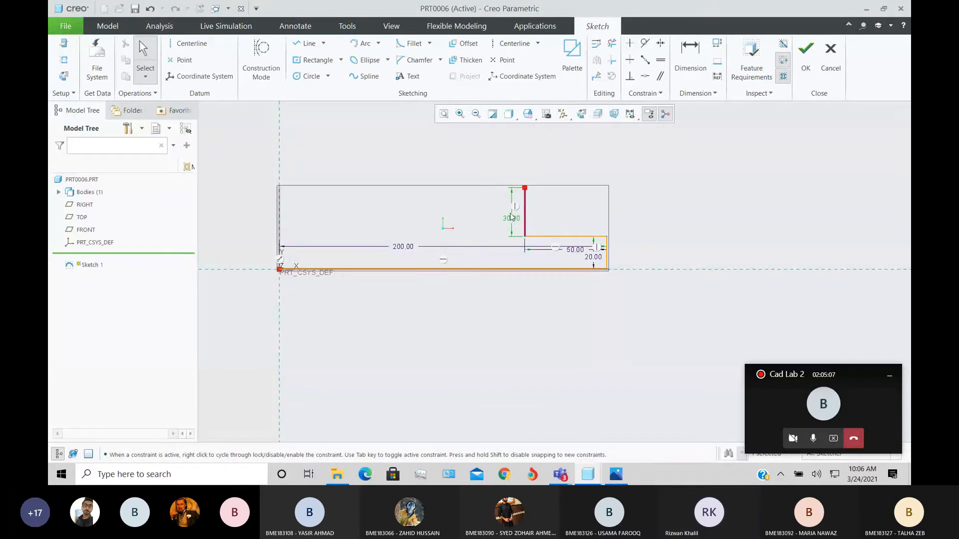
# Consult the Lab2.1 drawing and sketch a horizontal line 100 long inward from the upper end of the 30 riser in PRT0006.
pyautogui.hotkey('alt', 'Tab')
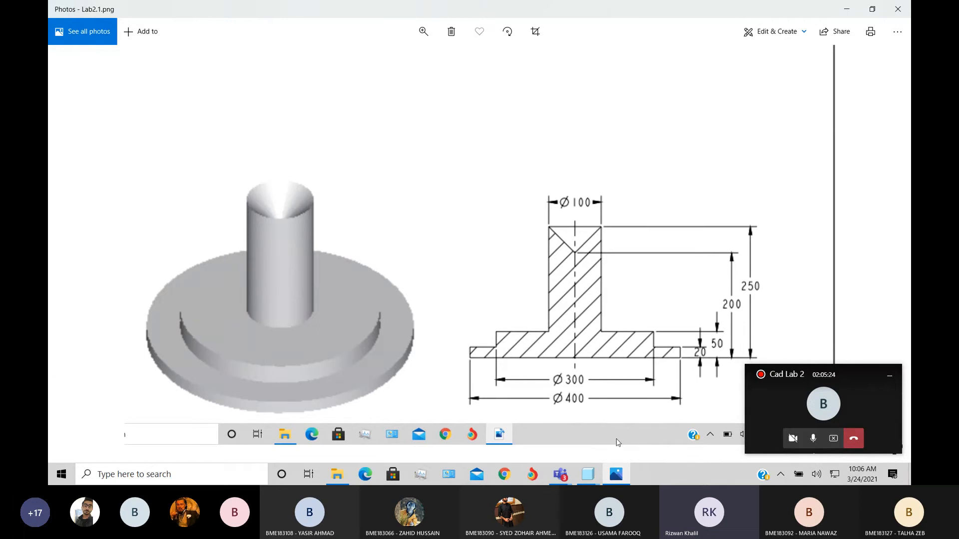
pyautogui.click(588, 474)
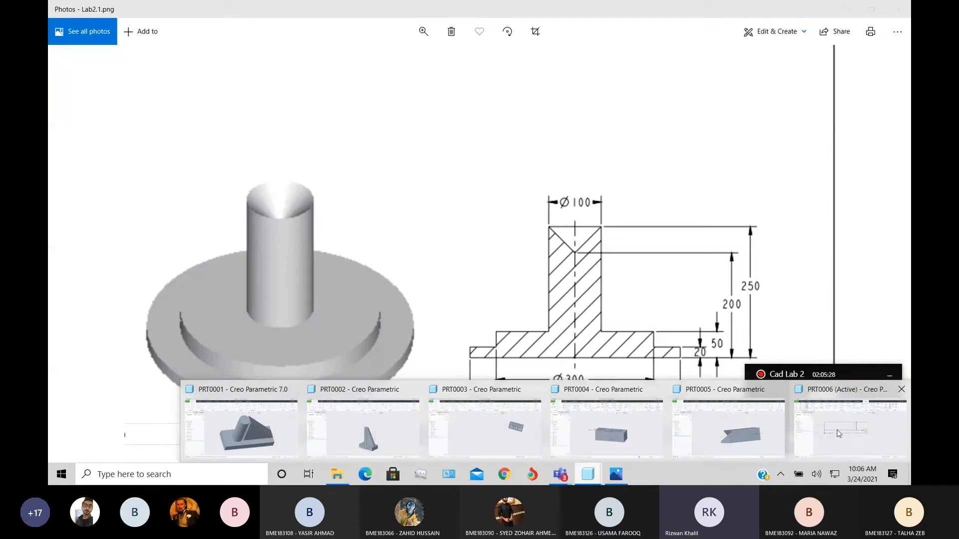
pyautogui.click(840, 433)
pyautogui.click(524, 236)
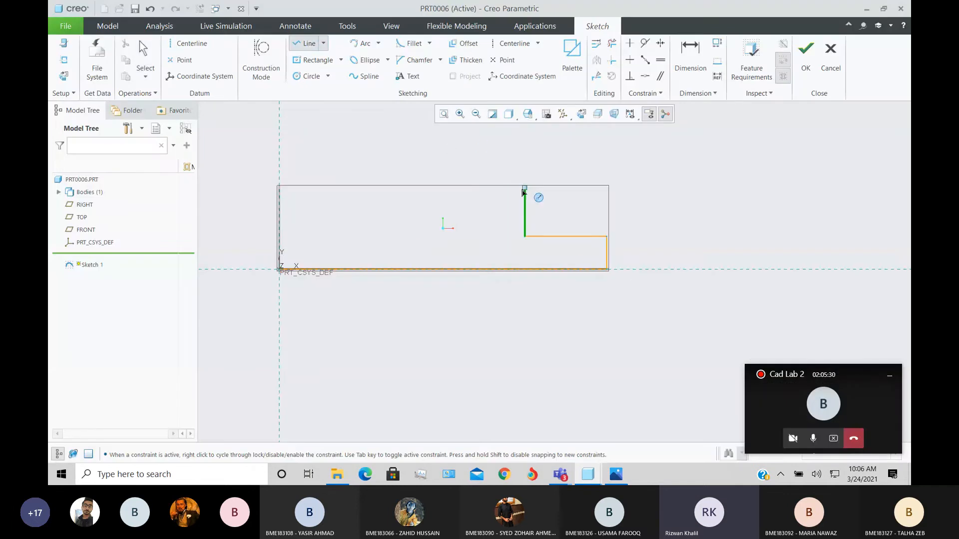
pyautogui.click(524, 186)
pyautogui.click(401, 188)
pyautogui.middleClick(400, 188)
pyautogui.middleClick(400, 188)
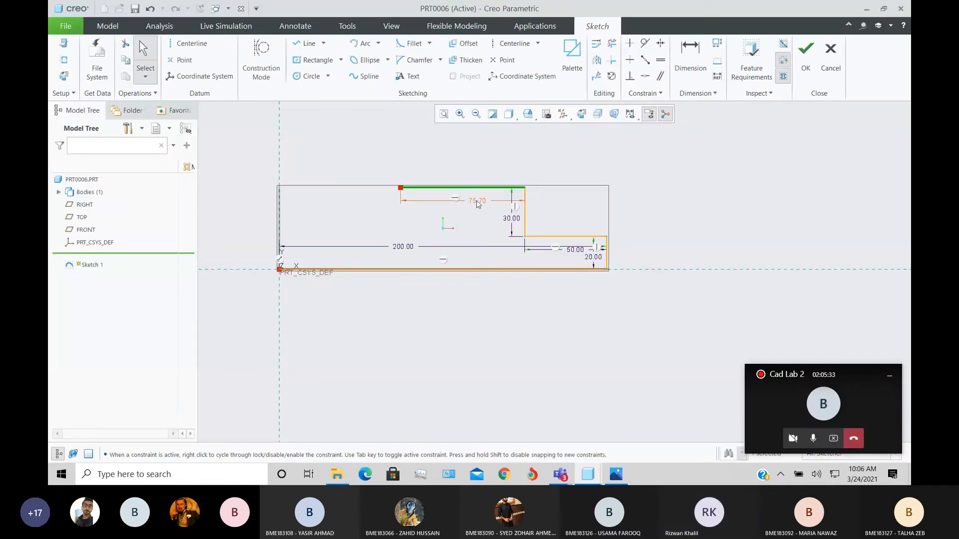
pyautogui.doubleClick(478, 202)
pyautogui.write('100')
pyautogui.press('Return')
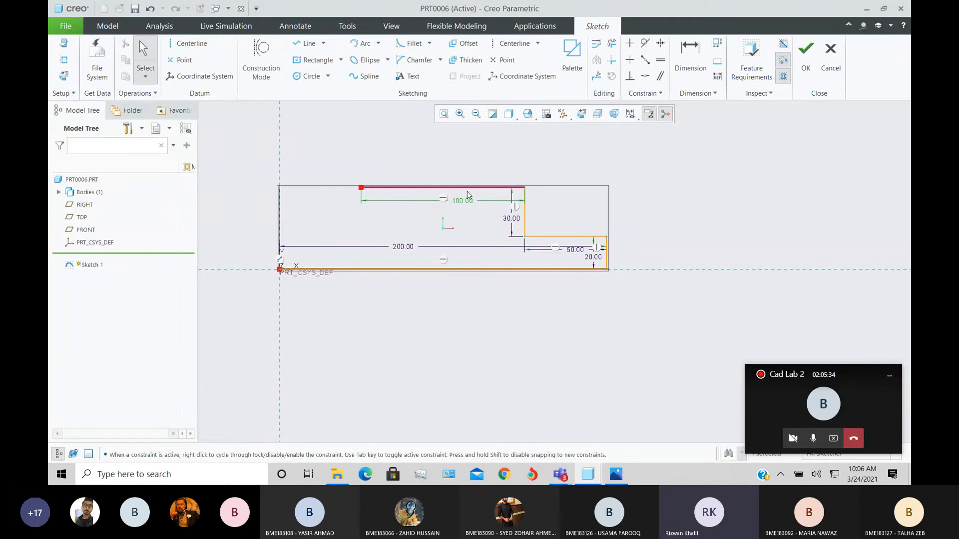
# Switch to Microsoft Teams, admit the participant waiting in the Cad Lab 2 lobby and return to the Lab2.1 drawing.
pyautogui.hotkey('alt', 'Tab')
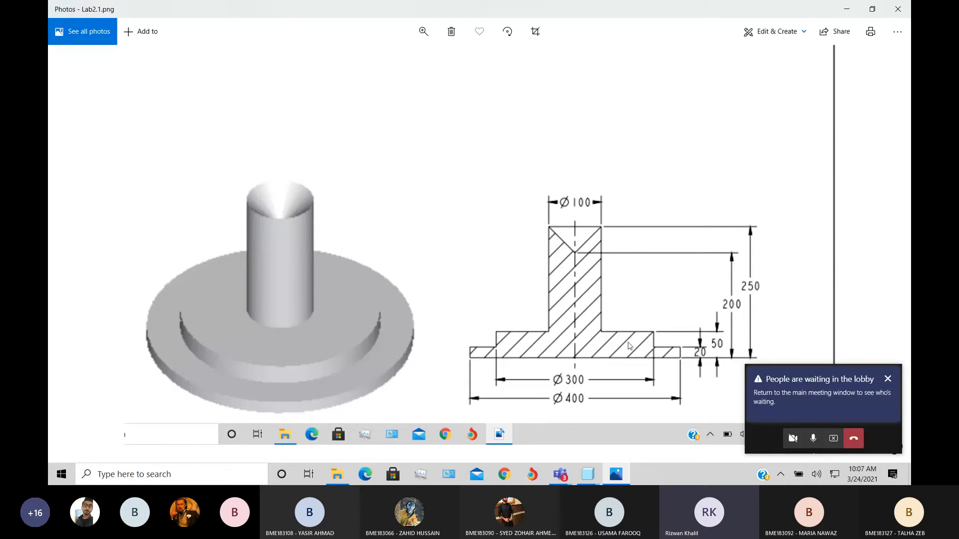
pyautogui.moveTo(559, 478)
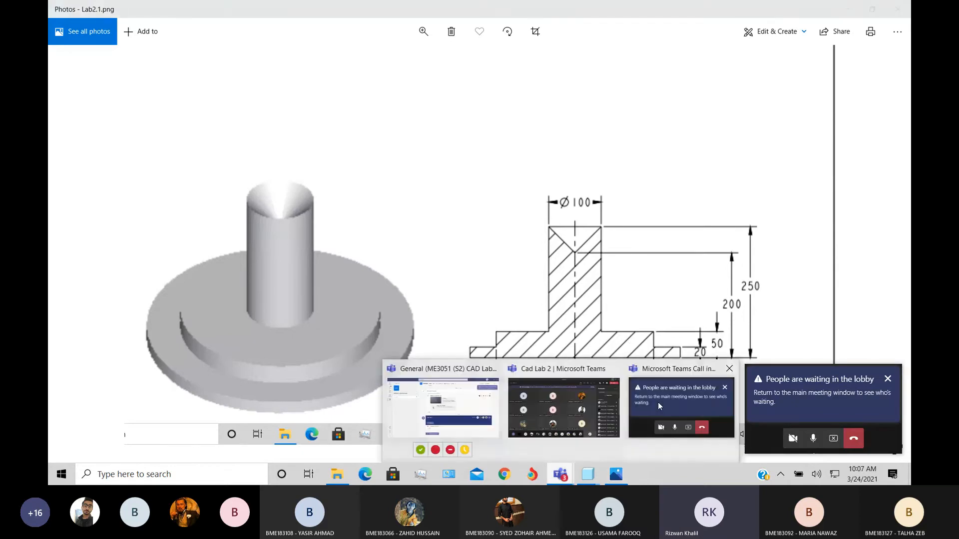
pyautogui.click(585, 397)
pyautogui.click(864, 192)
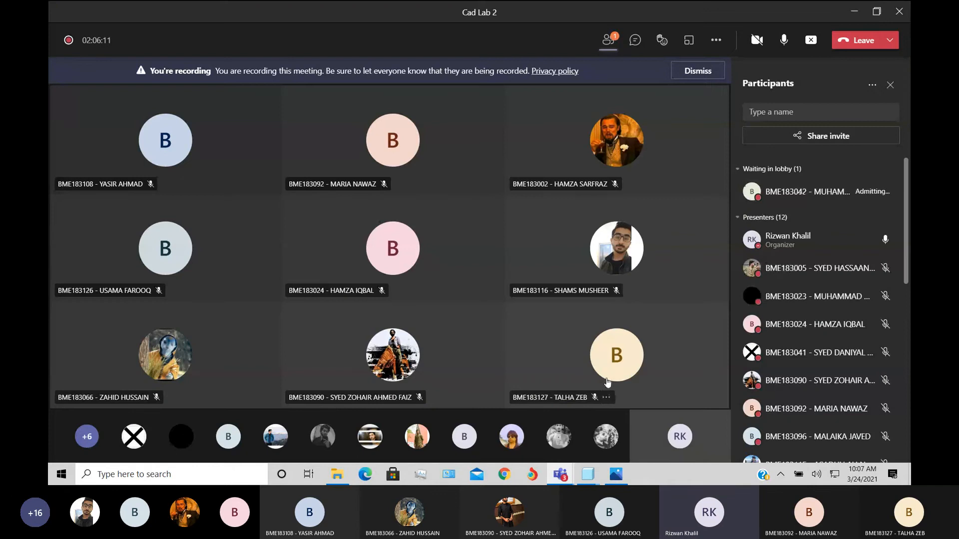
pyautogui.moveTo(619, 476)
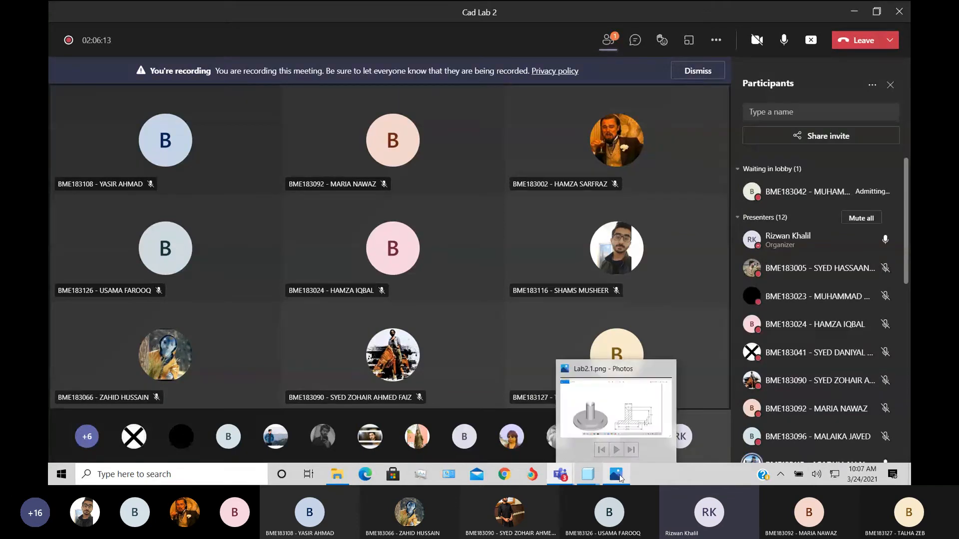
pyautogui.click(622, 423)
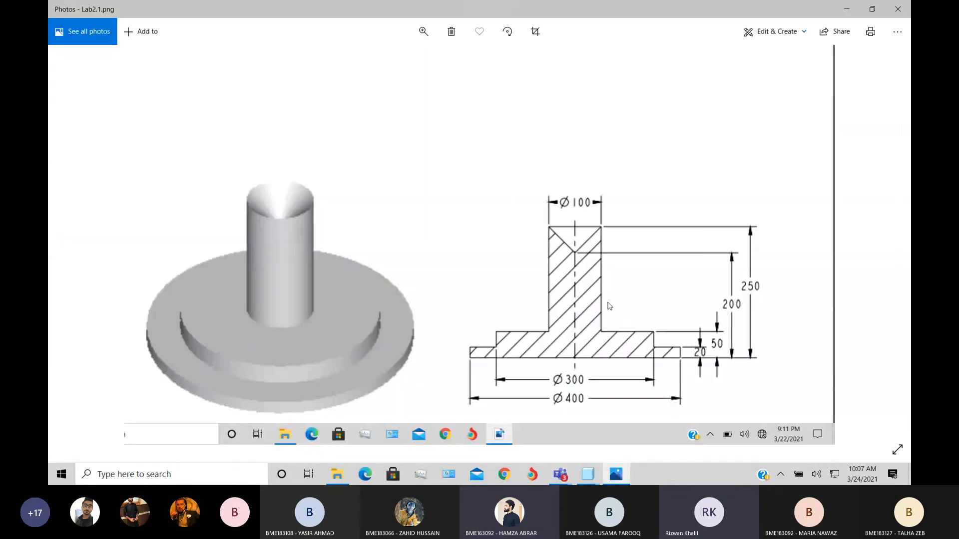
# Return to the PRT0006 sketch in Creo and draw a vertical line 200 long upward from the inner end of the 100 line.
pyautogui.hotkey('alt', 'Tab')
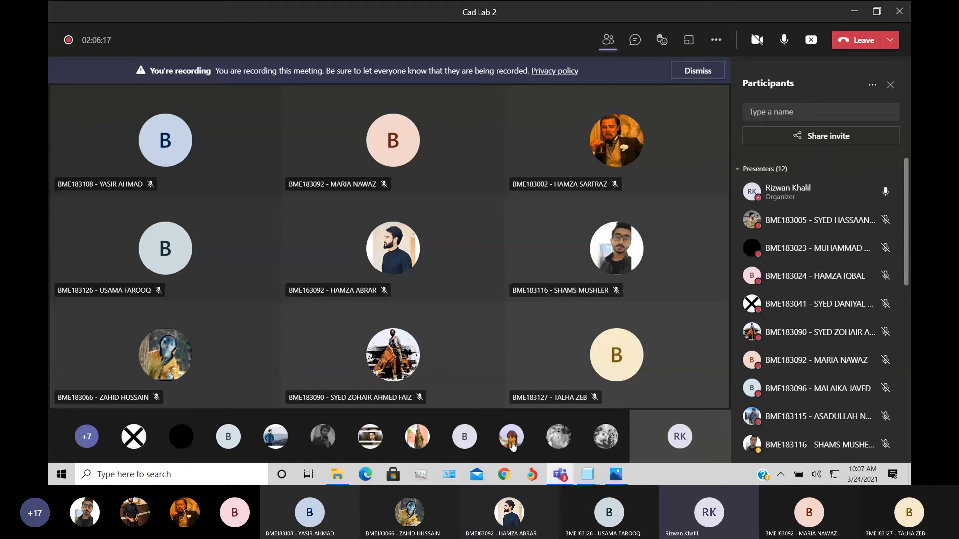
pyautogui.click(849, 428)
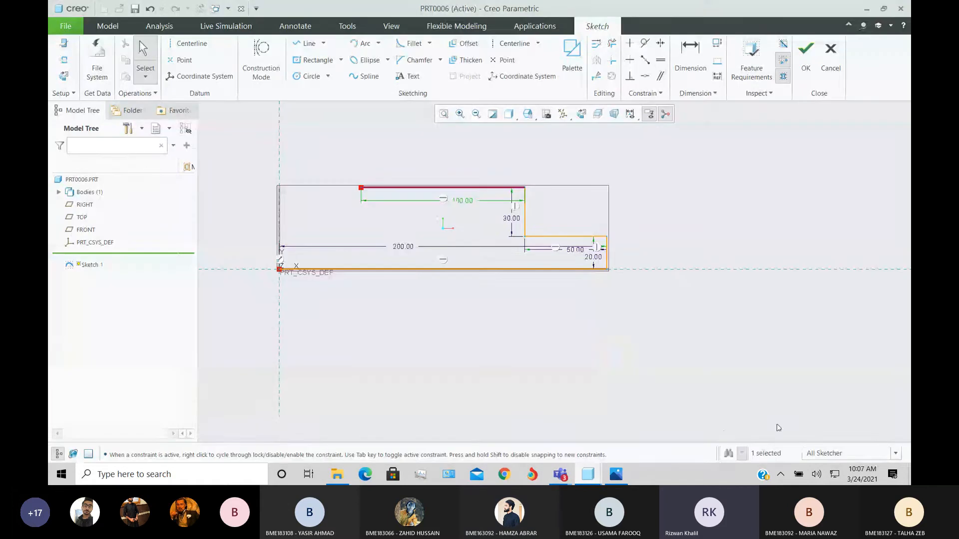
pyautogui.click(306, 44)
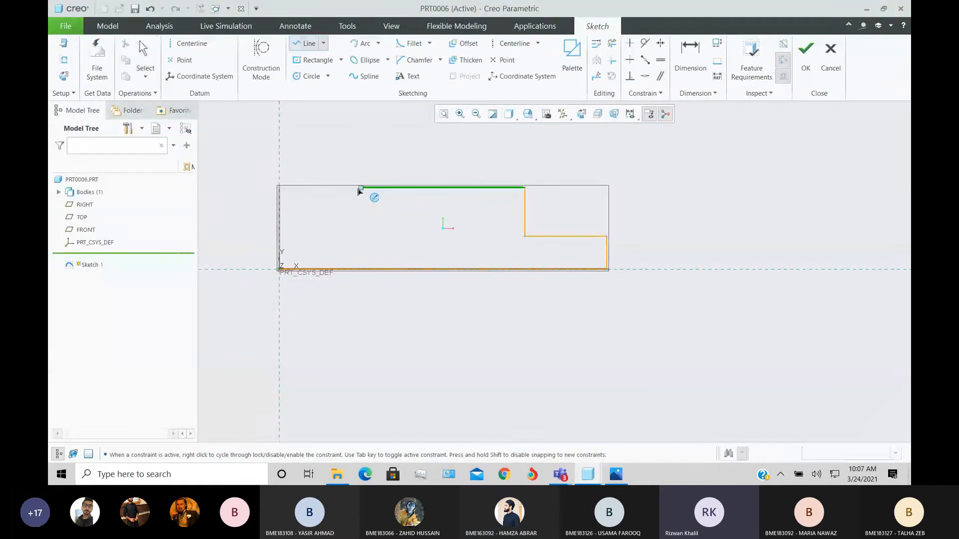
pyautogui.click(361, 187)
pyautogui.scroll(-3, 365, 148)
pyautogui.scroll(-4, 375, 172)
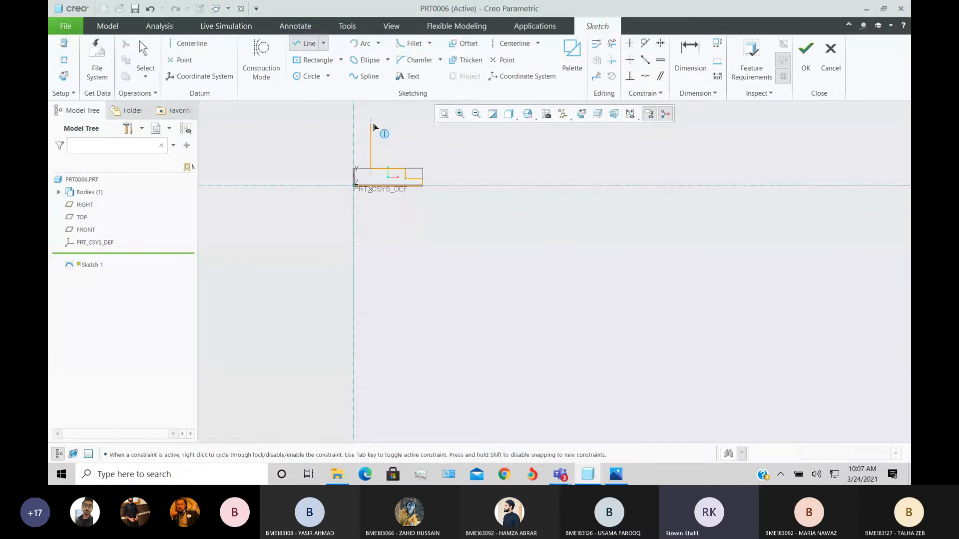
pyautogui.click(370, 124)
pyautogui.middleClick(392, 157)
pyautogui.scroll(4, 368, 158)
pyautogui.doubleClick(359, 145)
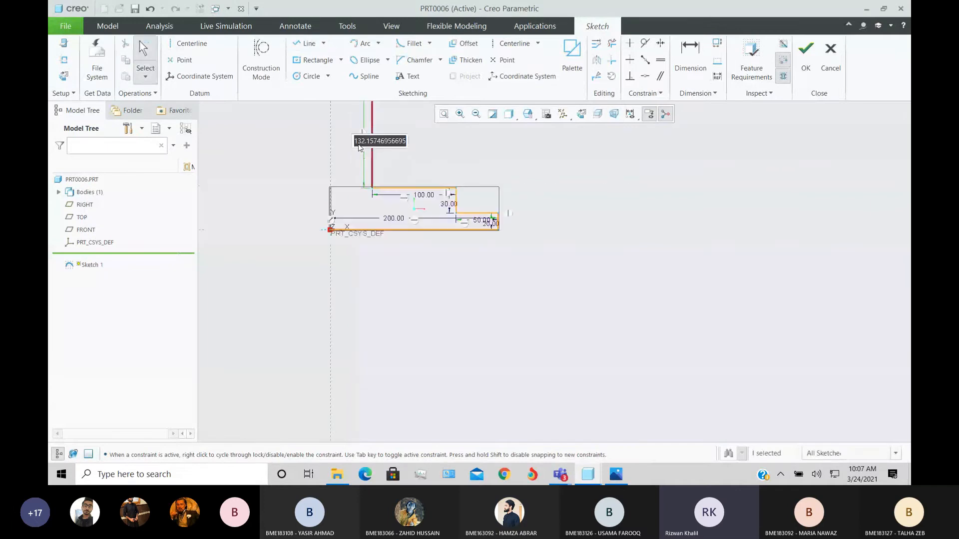
pyautogui.write('200')
pyautogui.press('Return')
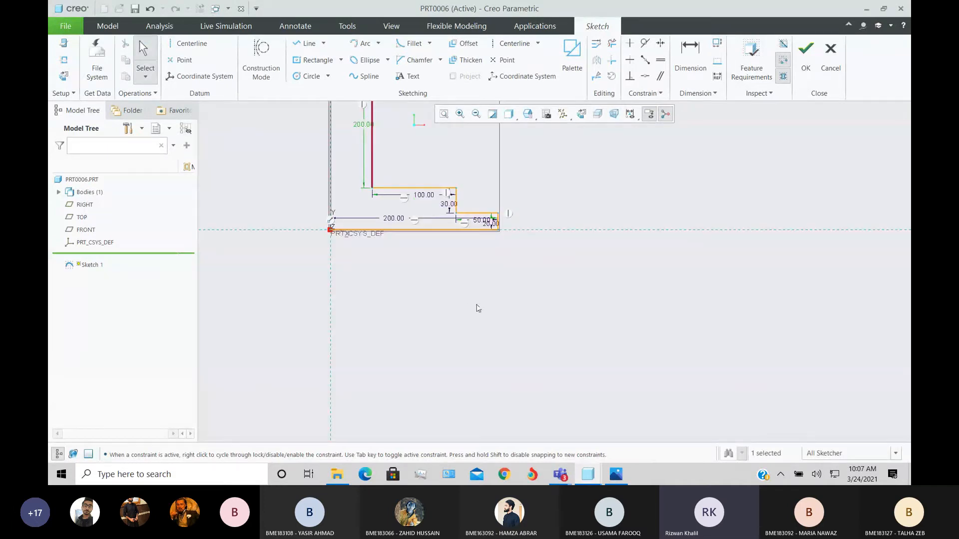
# Review the overall height and cone depth in the Lab2.1 drawing and return to the PRT0006 sketch.
pyautogui.hotkey('alt', 'Tab')
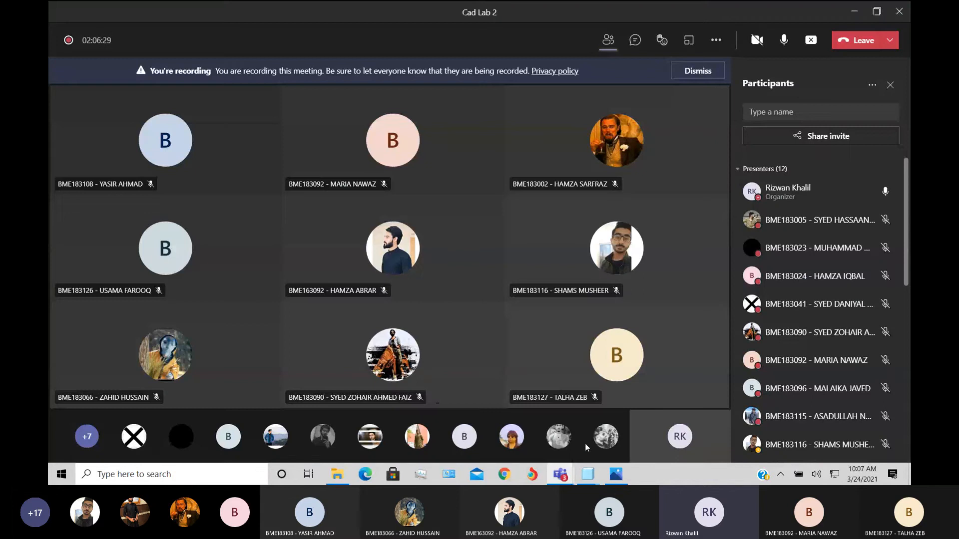
pyautogui.moveTo(588, 474)
pyautogui.click(850, 429)
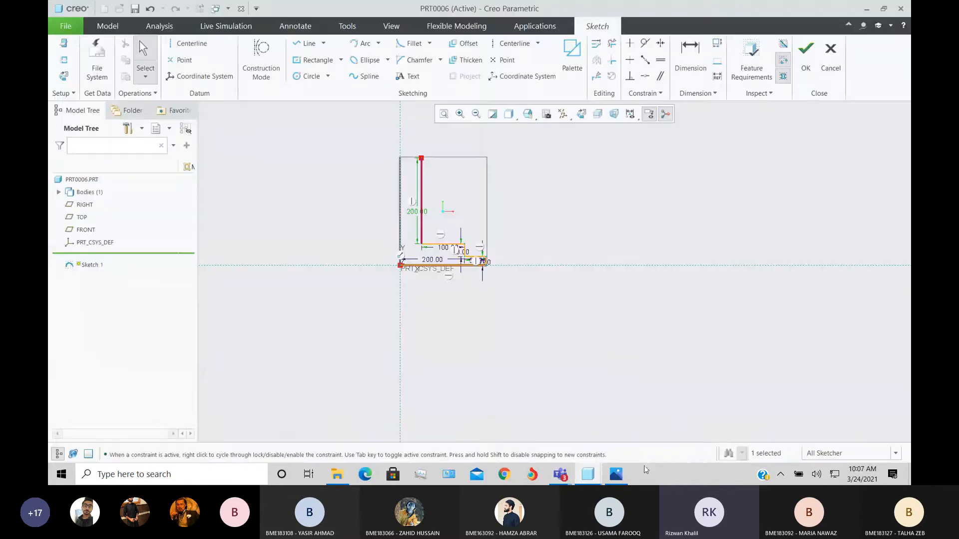
pyautogui.click(616, 474)
pyautogui.hotkey('alt', 'Tab')
pyautogui.hotkey('alt', 'Tab')
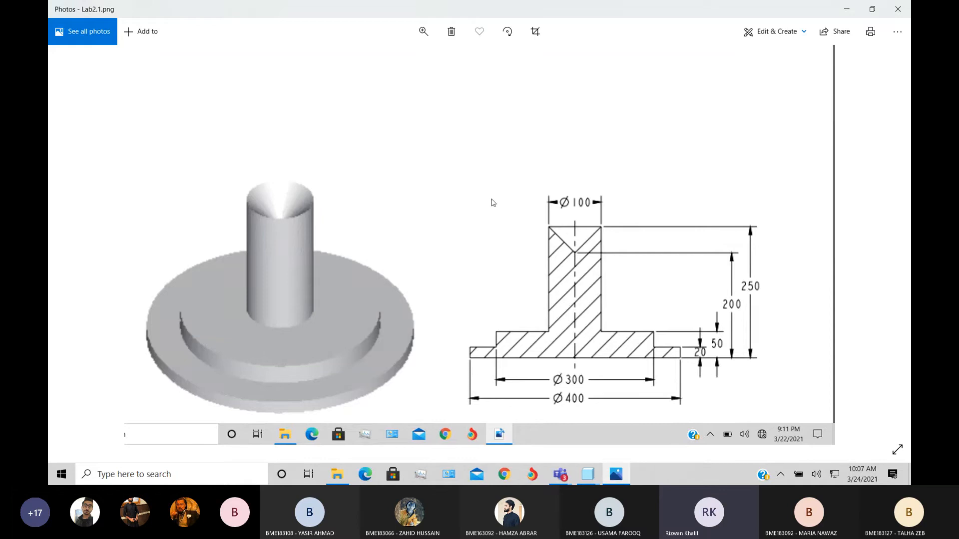
pyautogui.hotkey('alt', 'Tab')
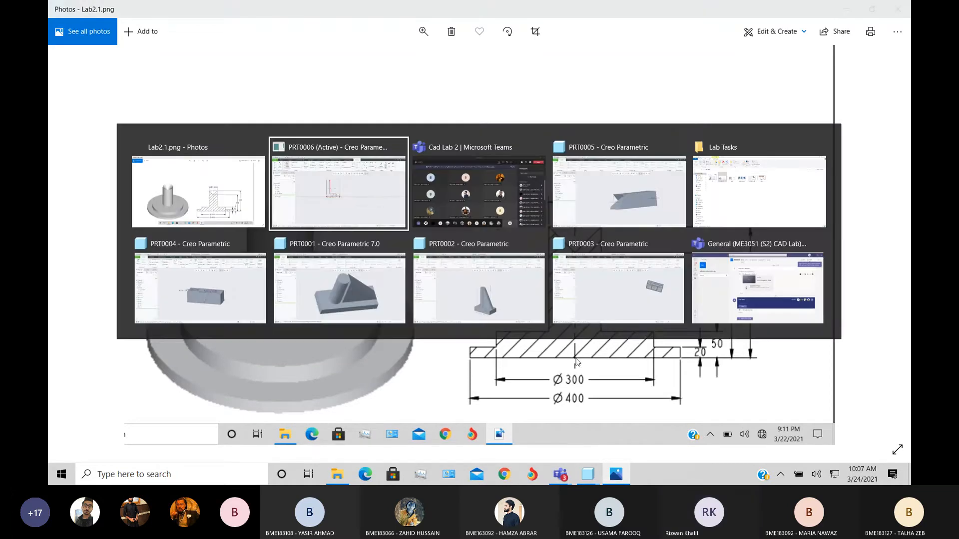
pyautogui.click(393, 197)
# Sketch a vertical line upward from the origin along the vertical reference and set its length to 200.
pyautogui.scroll(5, 396, 268)
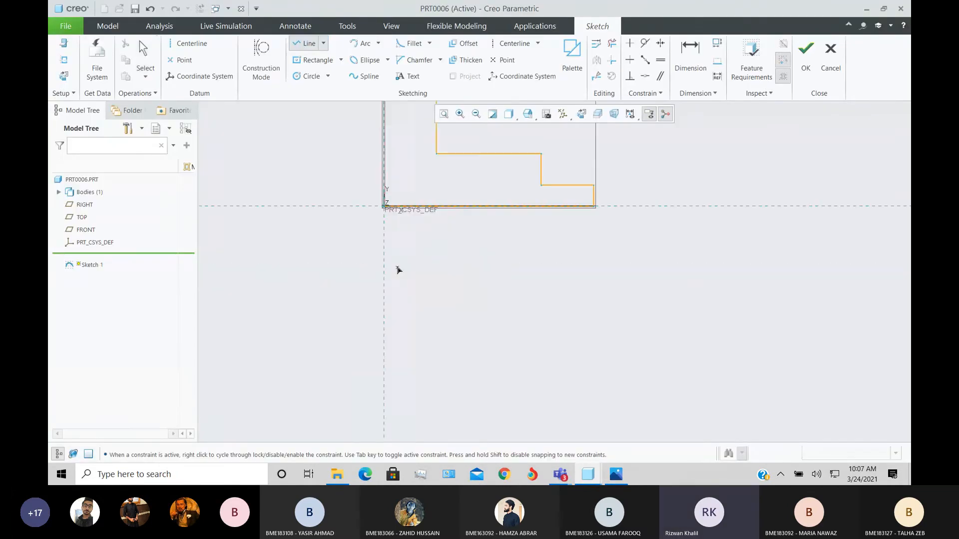
pyautogui.scroll(-5, 407, 323)
pyautogui.scroll(2, 433, 309)
pyautogui.click(435, 303)
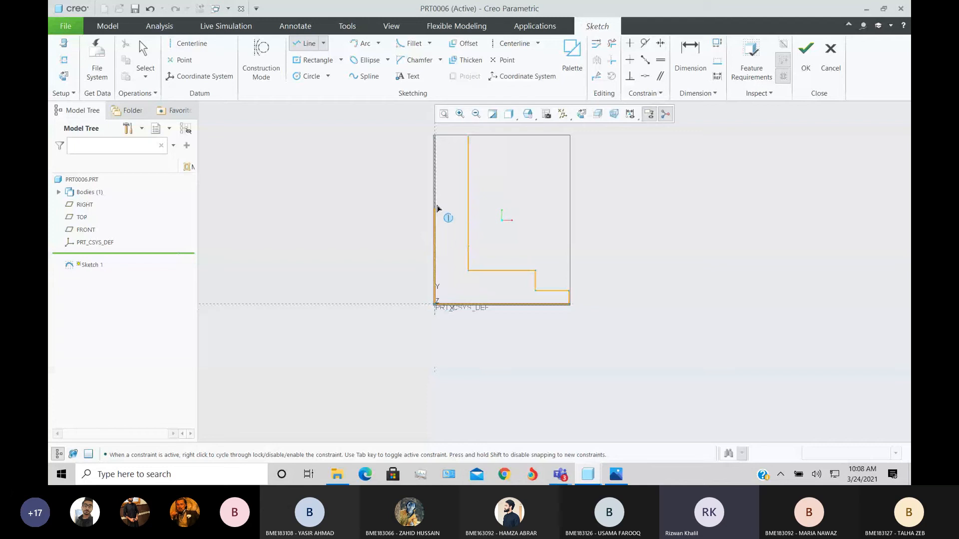
pyautogui.click(434, 189)
pyautogui.middleClick(394, 220)
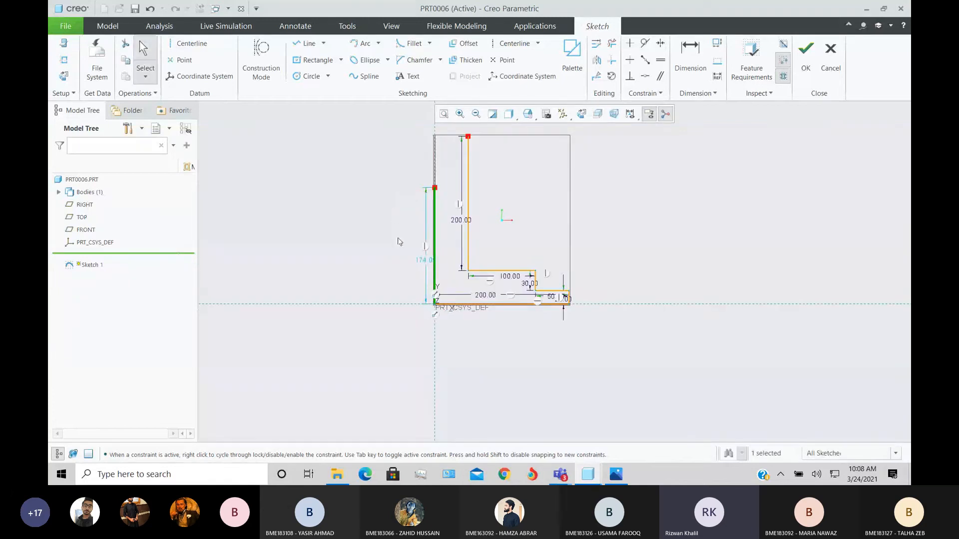
pyautogui.doubleClick(422, 261)
pyautogui.write('200')
pyautogui.press('Return')
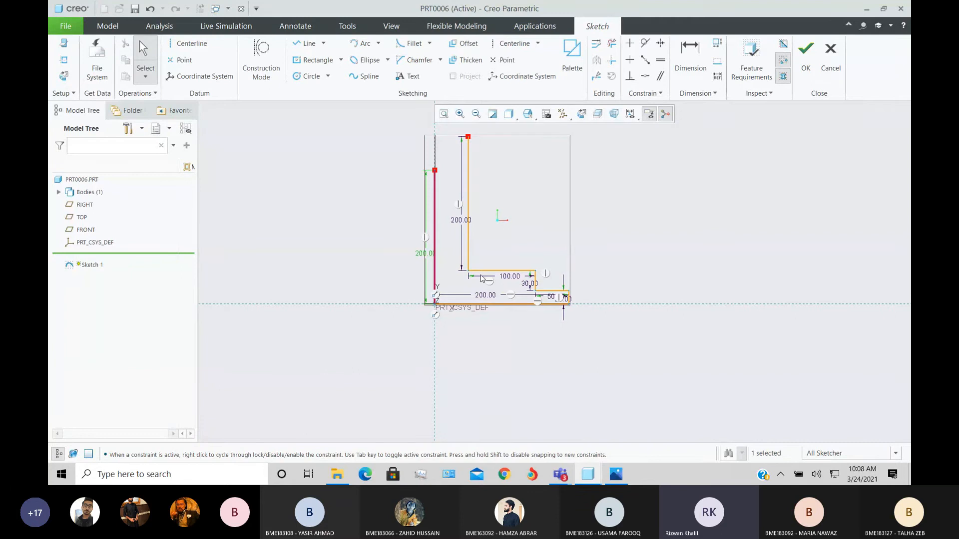
# Check the Lab2.1 drawing, then close the profile with a slanted line between the upper ends of the outer vertical line and the axis line.
pyautogui.hotkey('alt', 'Tab')
pyautogui.hotkey('alt', 'Tab')
pyautogui.scroll(3, 452, 245)
pyautogui.press('l')
pyautogui.click(461, 188)
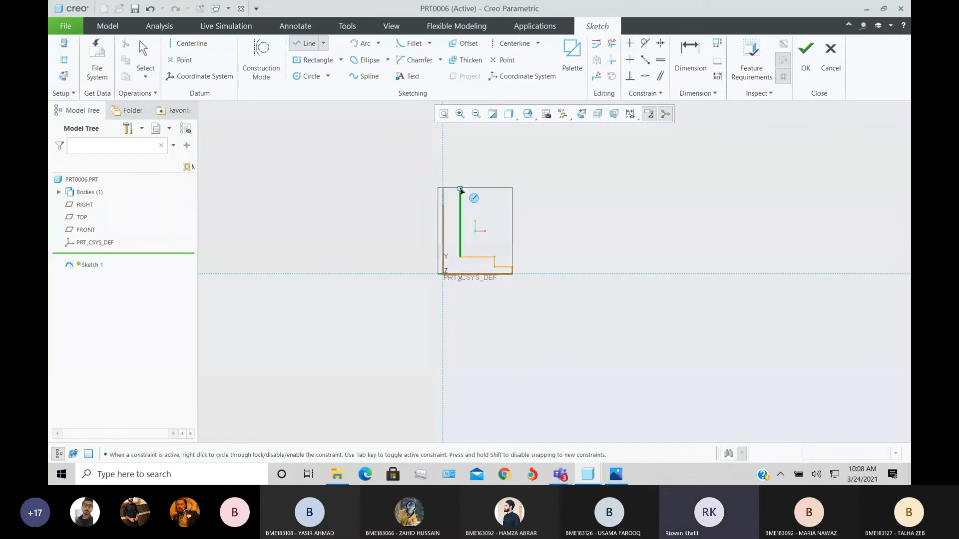
pyautogui.click(443, 206)
pyautogui.middleClick(470, 218)
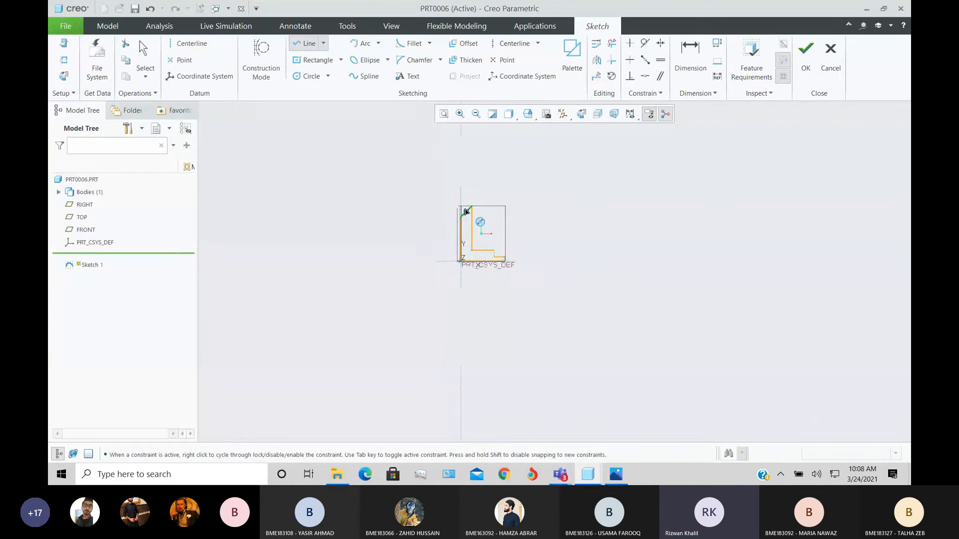
# Sketch a horizontal helper line about 75 long from the axis line's upper end and try to dimension the cone depth against it.
pyautogui.scroll(-2, 464, 217)
pyautogui.scroll(-3, 463, 216)
pyautogui.press('d')
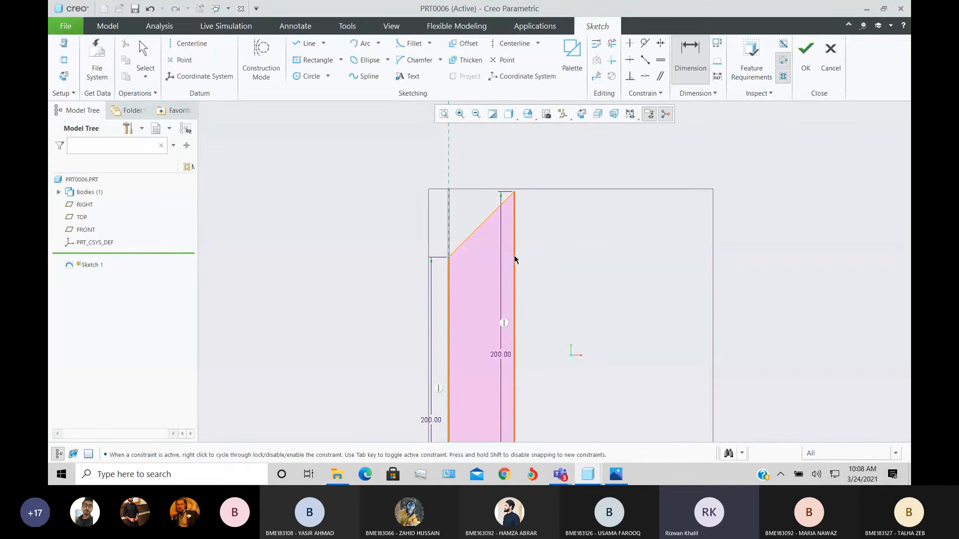
pyautogui.click(304, 44)
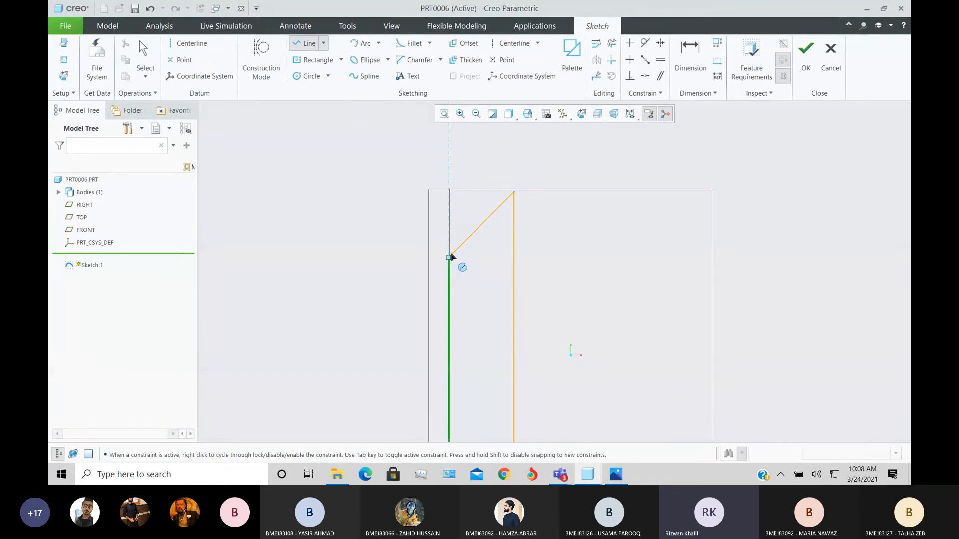
pyautogui.click(449, 258)
pyautogui.click(547, 257)
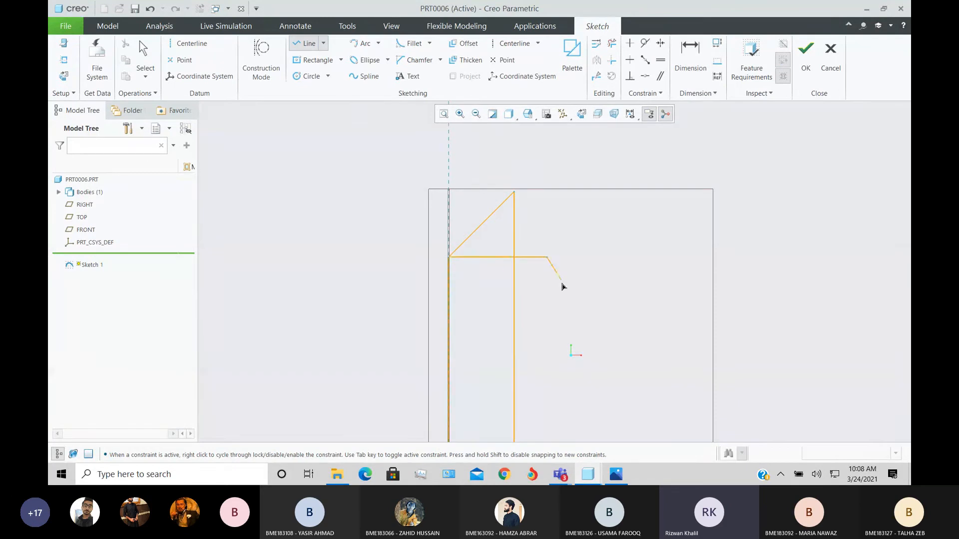
pyautogui.click(691, 55)
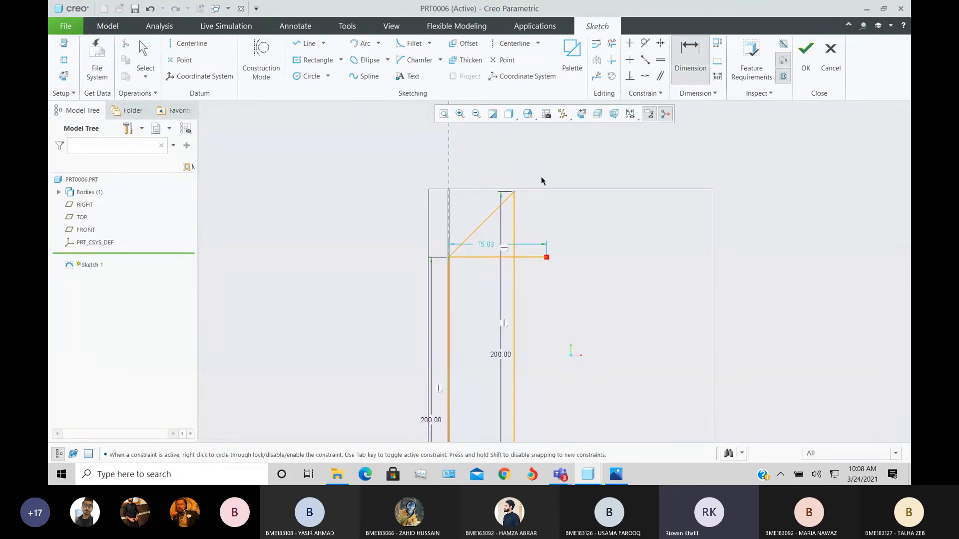
pyautogui.click(514, 258)
pyautogui.middleClick(668, 250)
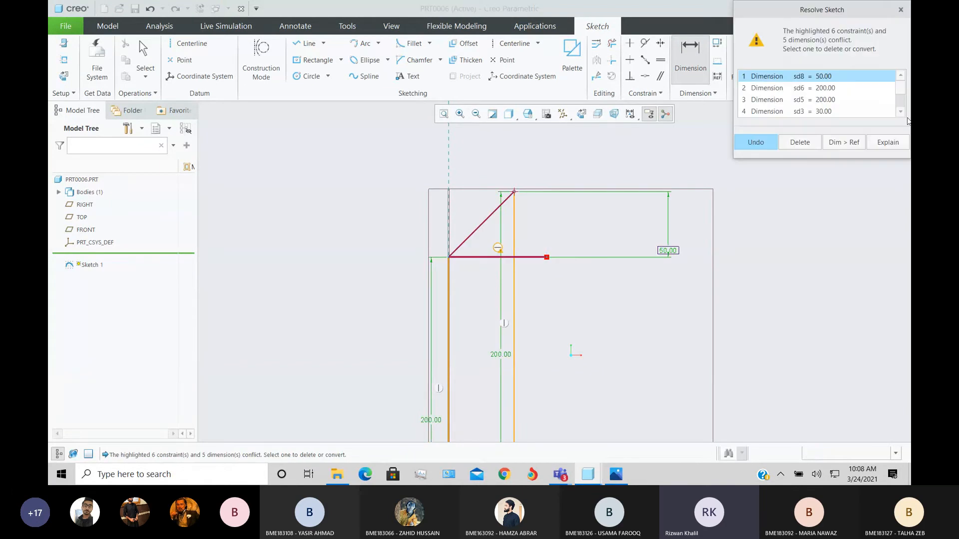
pyautogui.click(757, 143)
# Trim away both segments of the horizontal helper line with Delete Segment.
pyautogui.click(612, 43)
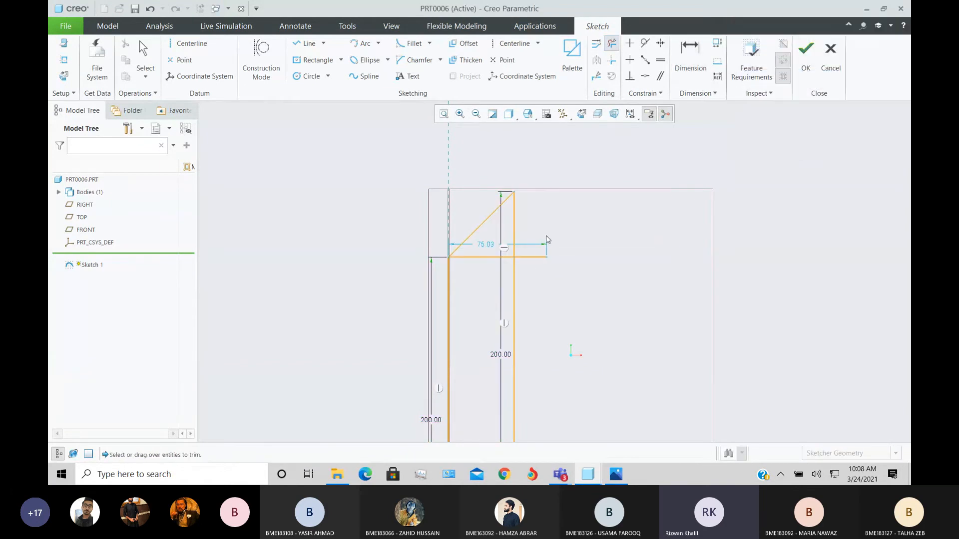
pyautogui.moveTo(545, 238); pyautogui.dragTo(541, 270)
pyautogui.moveTo(492, 235); pyautogui.dragTo(496, 266)
pyautogui.middleClick(659, 241)
pyautogui.scroll(-4, 655, 231)
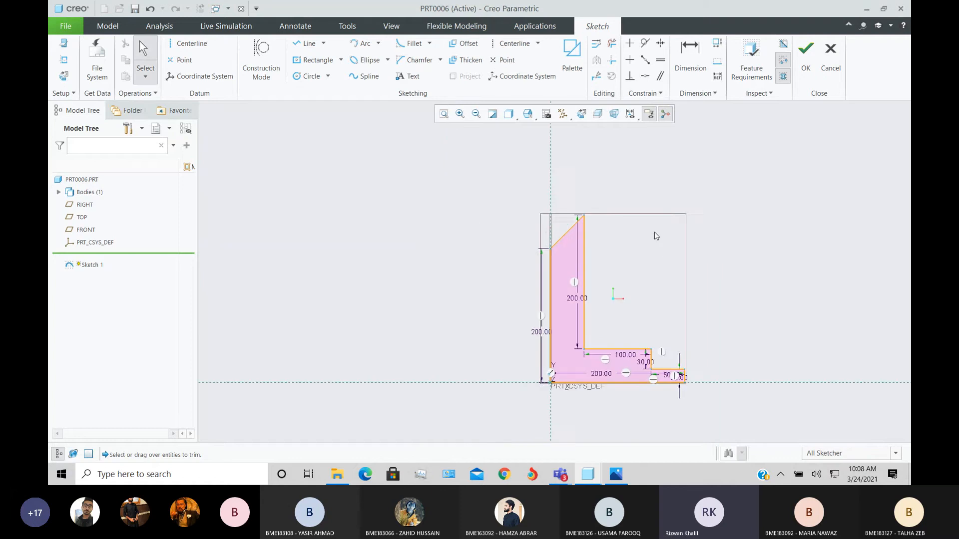
pyautogui.scroll(2, 692, 300)
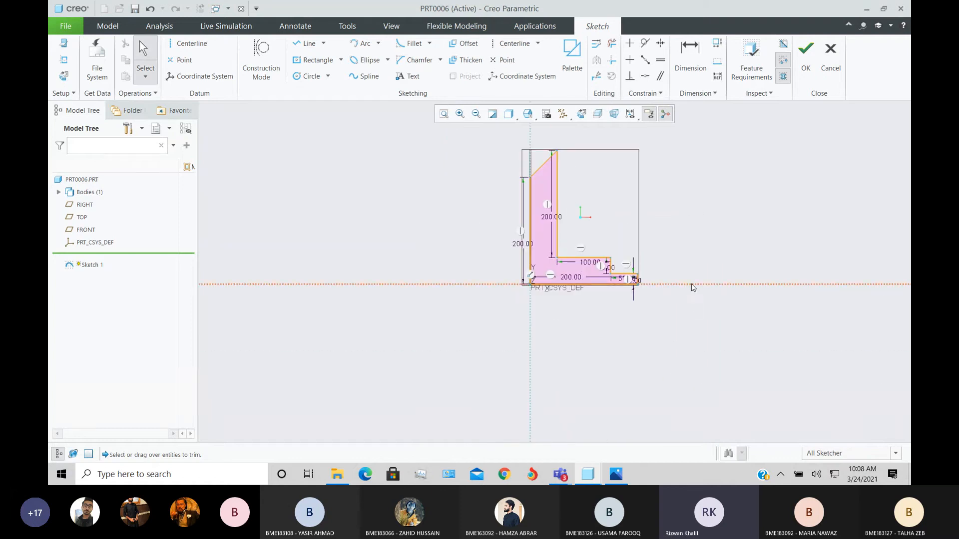
# Review the Lab2.1 drawing against the completed half-profile and return to the PRT0006 sketch.
pyautogui.hotkey('alt', 'Tab')
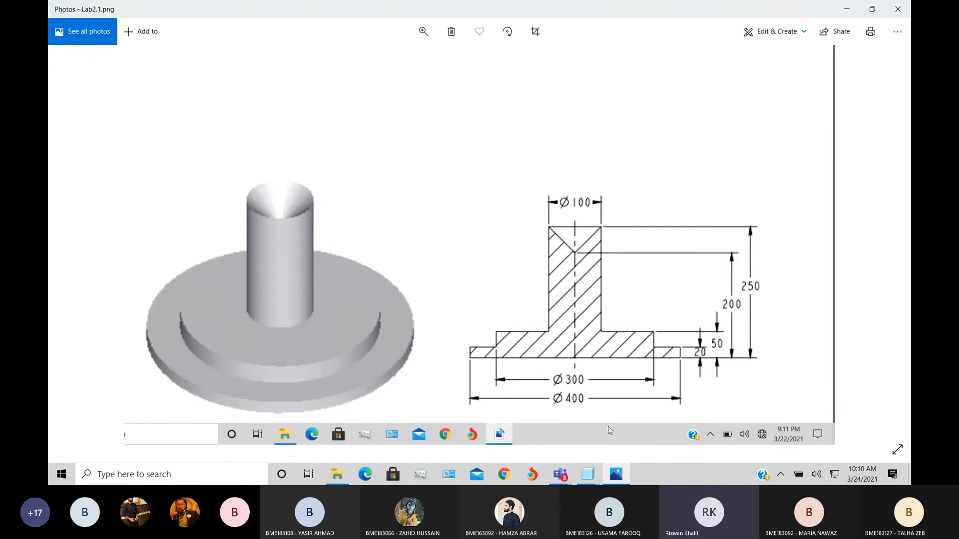
pyautogui.click(595, 478)
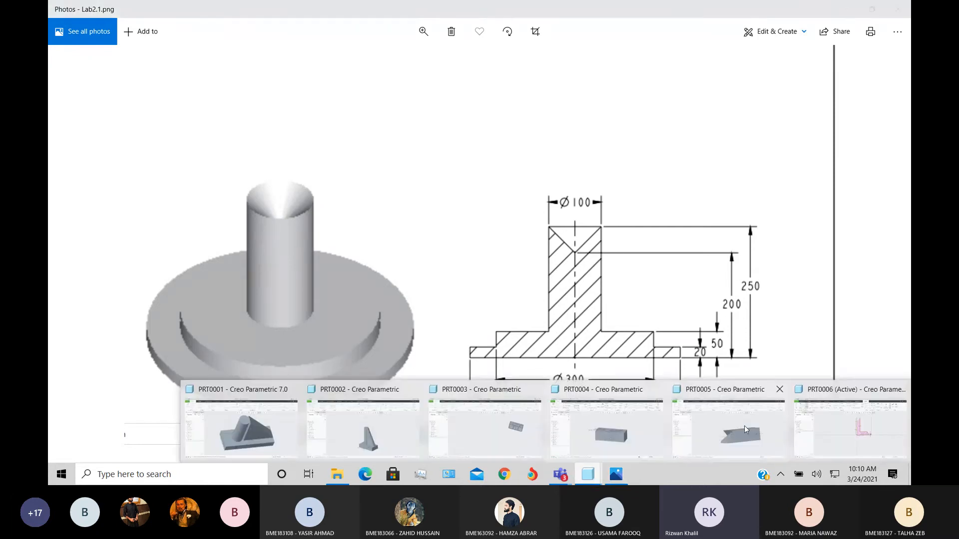
pyautogui.click(831, 428)
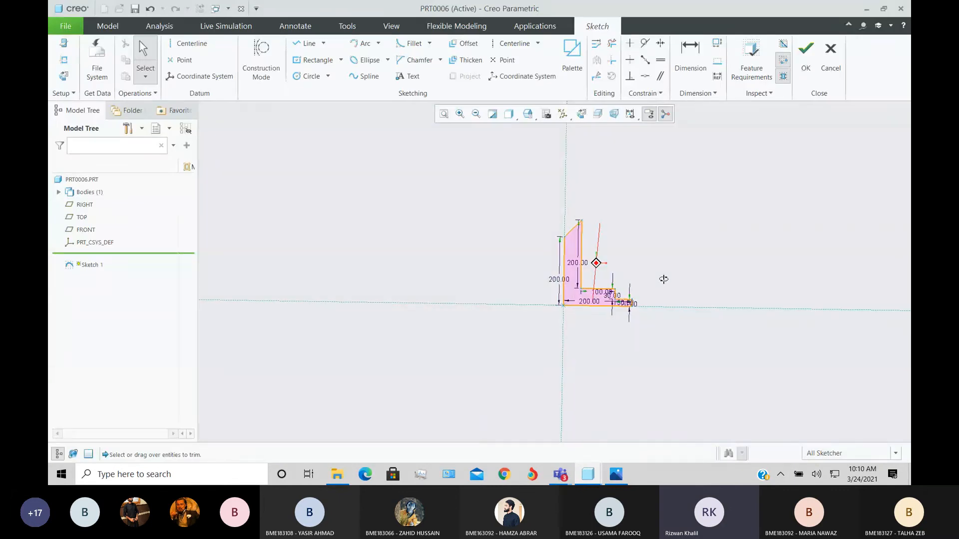
# Place a datum centerline along the vertical reference through the origin and finish the sketch.
pyautogui.moveTo(677, 280); pyautogui.dragTo(686, 272, button='middle')
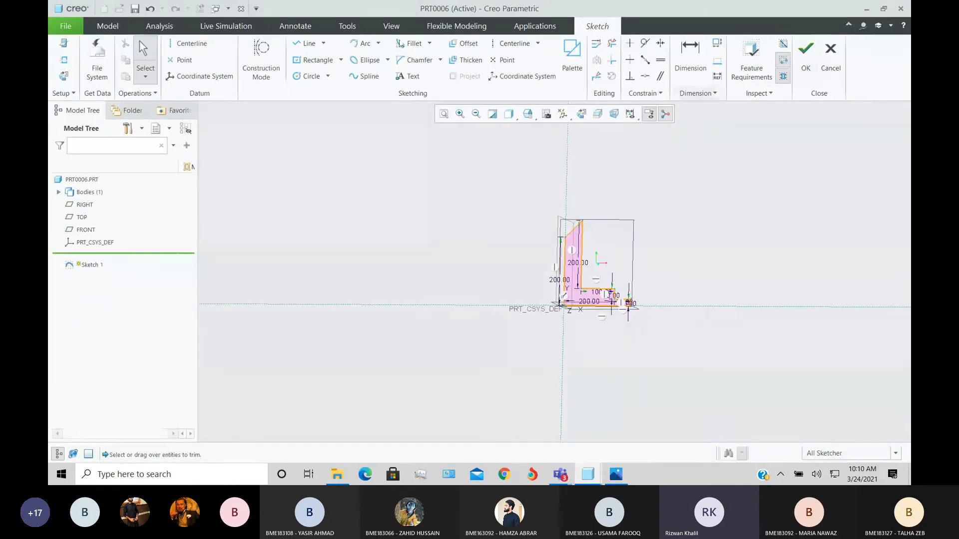
pyautogui.click(201, 45)
pyautogui.click(567, 146)
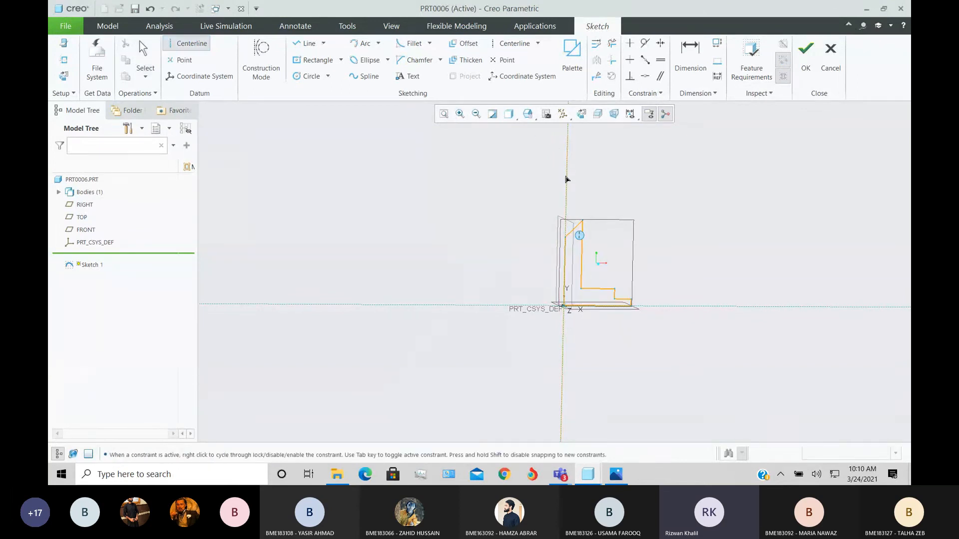
pyautogui.click(565, 180)
pyautogui.middleClick(754, 199)
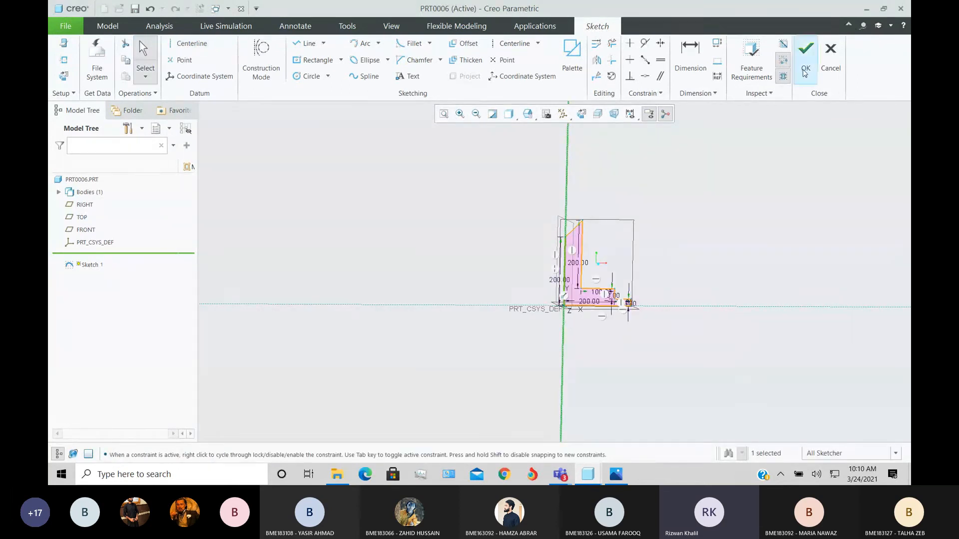
pyautogui.click(806, 52)
# Revolve the half-profile 360° about its centerline as a solid, comparing the shape with the Lab2.1 drawing.
pyautogui.click(475, 45)
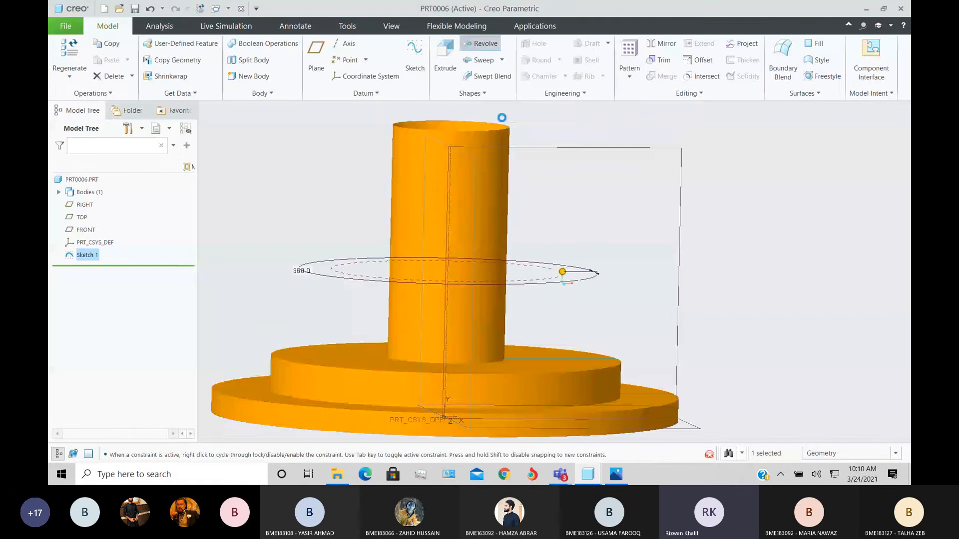
pyautogui.moveTo(552, 220); pyautogui.dragTo(574, 245, button='middle')
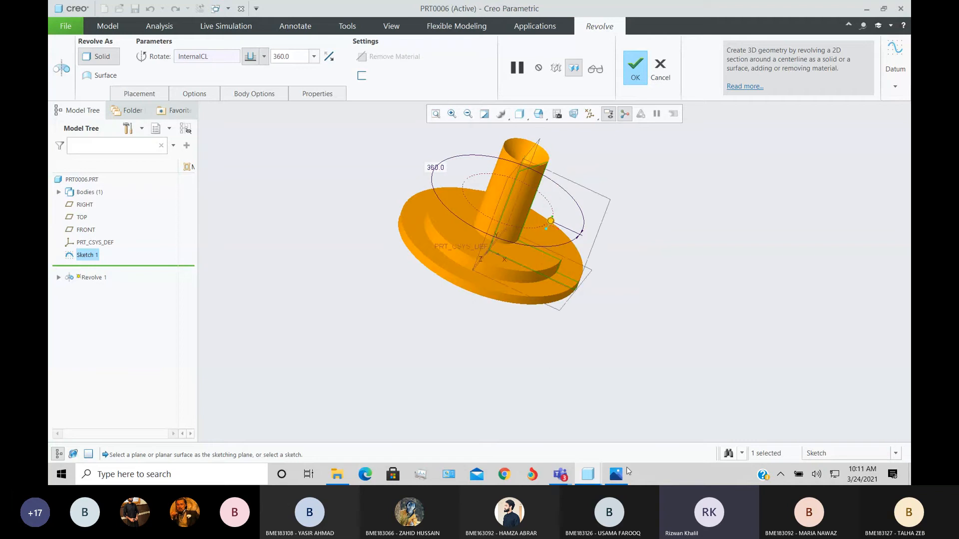
pyautogui.click(615, 474)
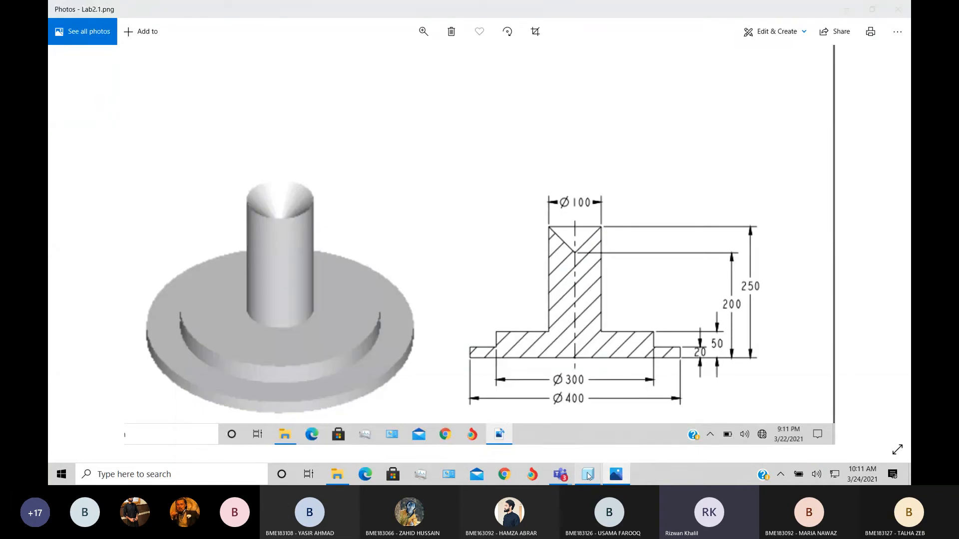
pyautogui.moveTo(588, 474)
pyautogui.click(856, 427)
pyautogui.click(635, 70)
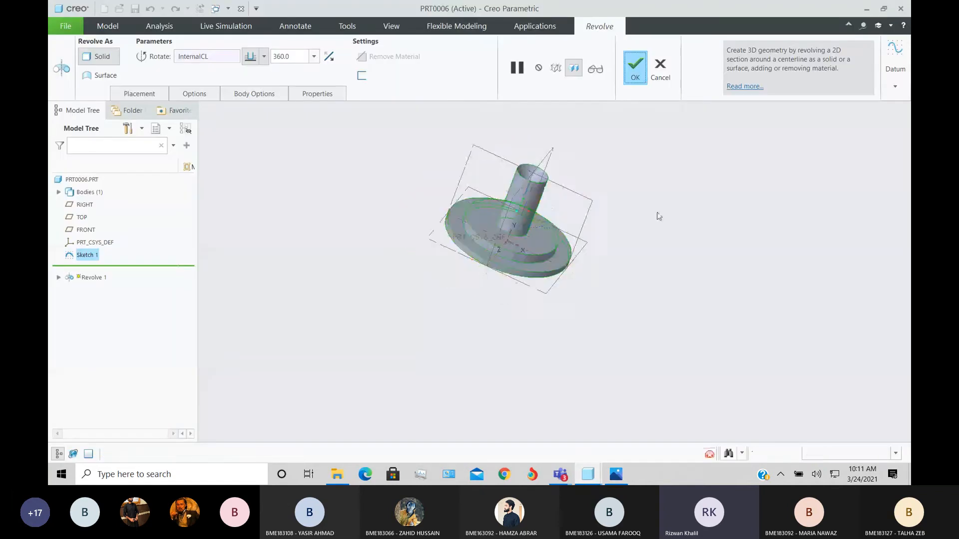
pyautogui.moveTo(658, 214); pyautogui.dragTo(649, 269, button='middle')
pyautogui.click(732, 289)
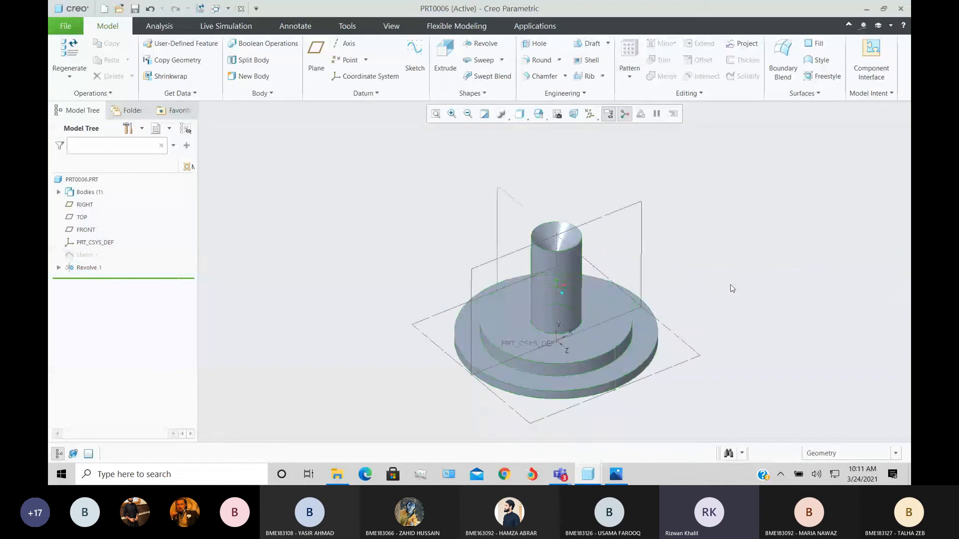
pyautogui.moveTo(731, 289); pyautogui.dragTo(719, 321, button='middle')
pyautogui.scroll(-3, 670, 340)
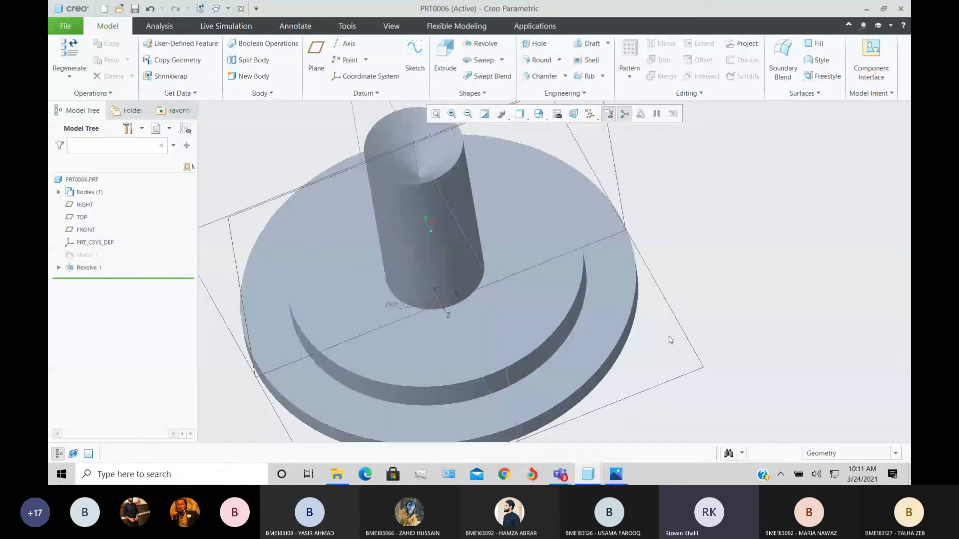
pyautogui.scroll(4, 670, 340)
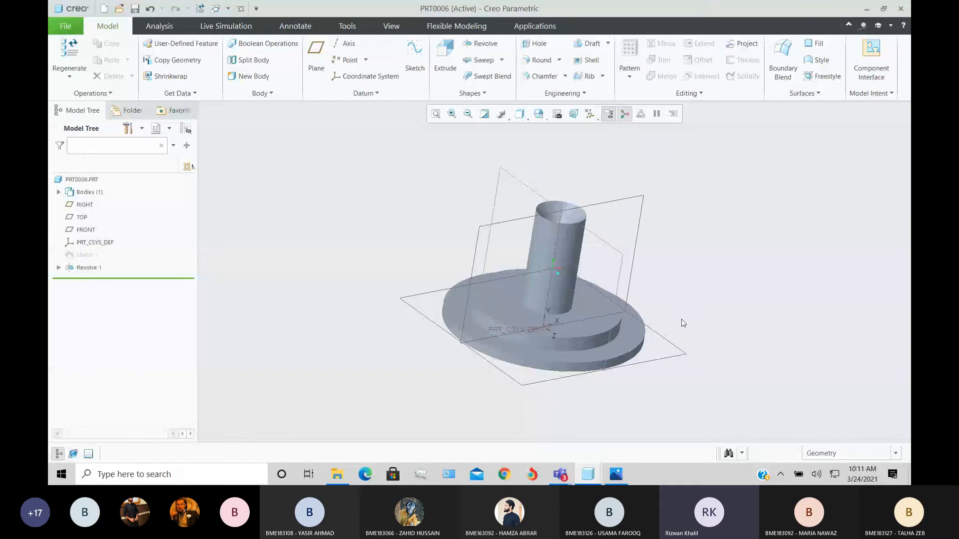
pyautogui.moveTo(684, 323); pyautogui.dragTo(678, 333, button='middle')
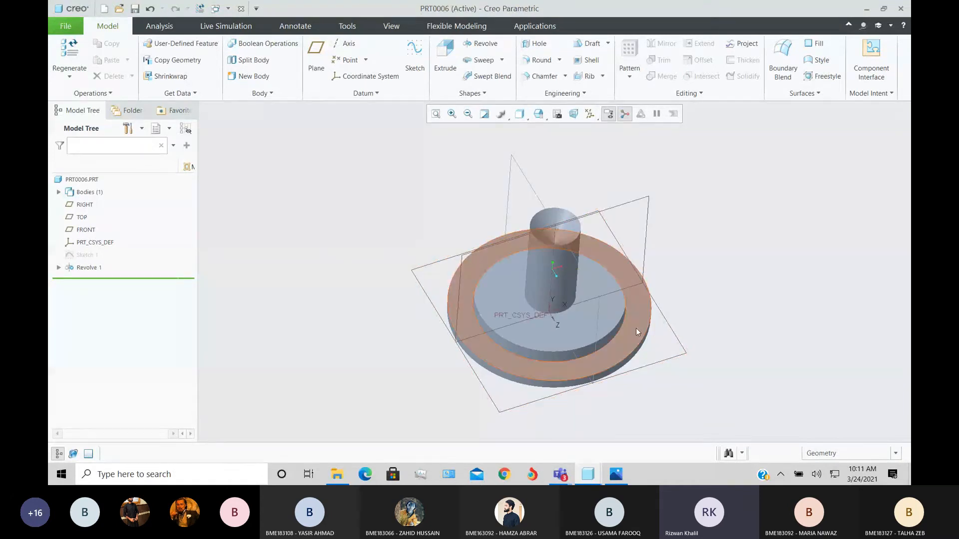
# Delete the revolve feature from PRT0006, keeping its sketch.
pyautogui.click(76, 269)
pyautogui.rightClick(77, 269)
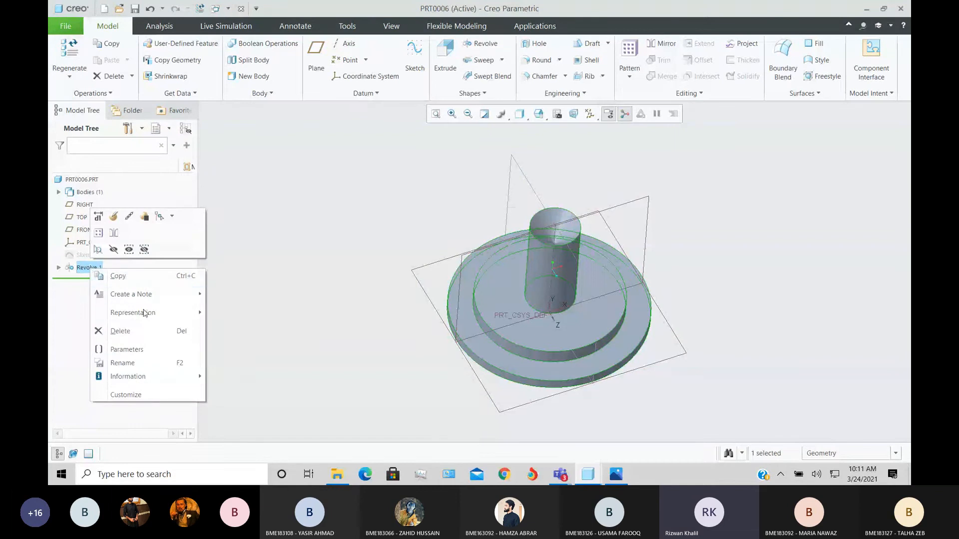
pyautogui.click(150, 331)
pyautogui.click(451, 254)
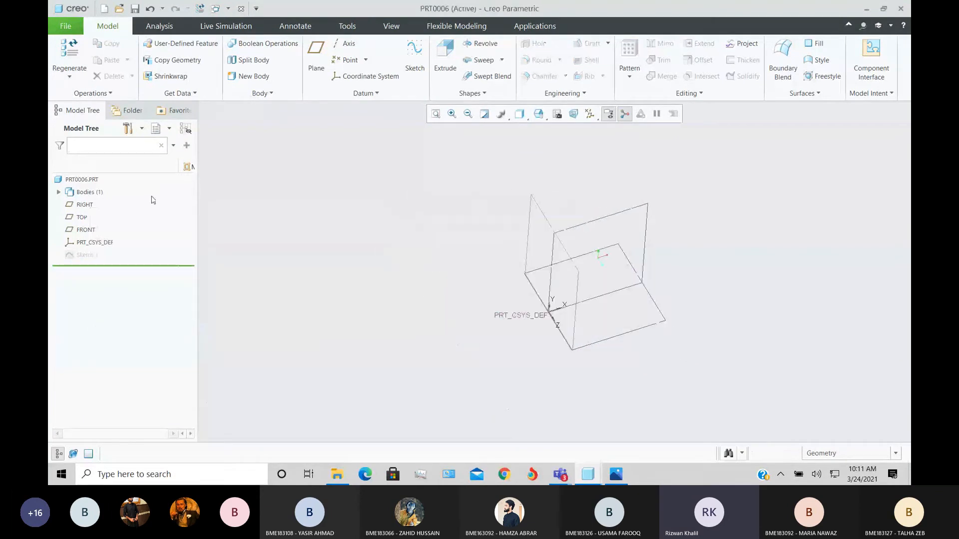
# Reopen the flange's half-profile sketch for editing and orient it parallel to the screen.
pyautogui.click(92, 255)
pyautogui.click(116, 192)
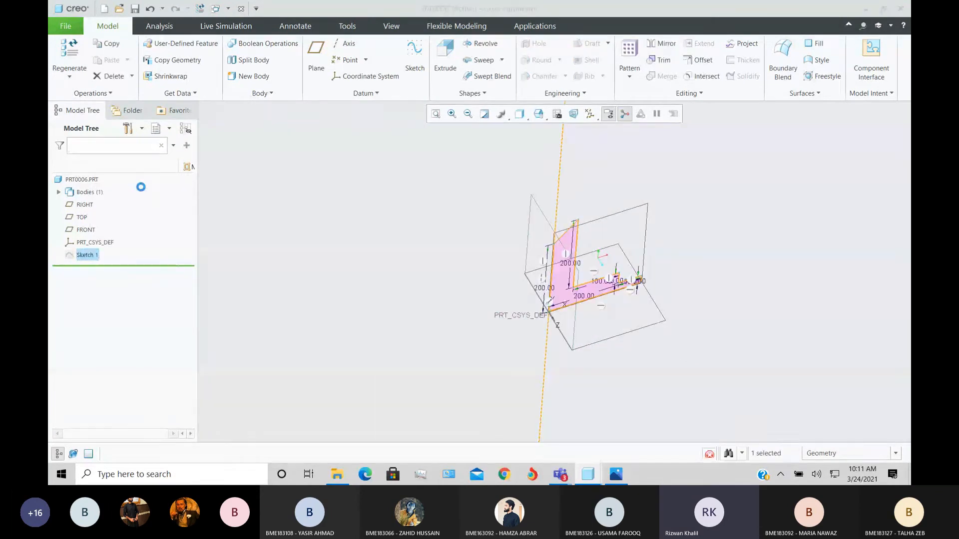
pyautogui.click(62, 78)
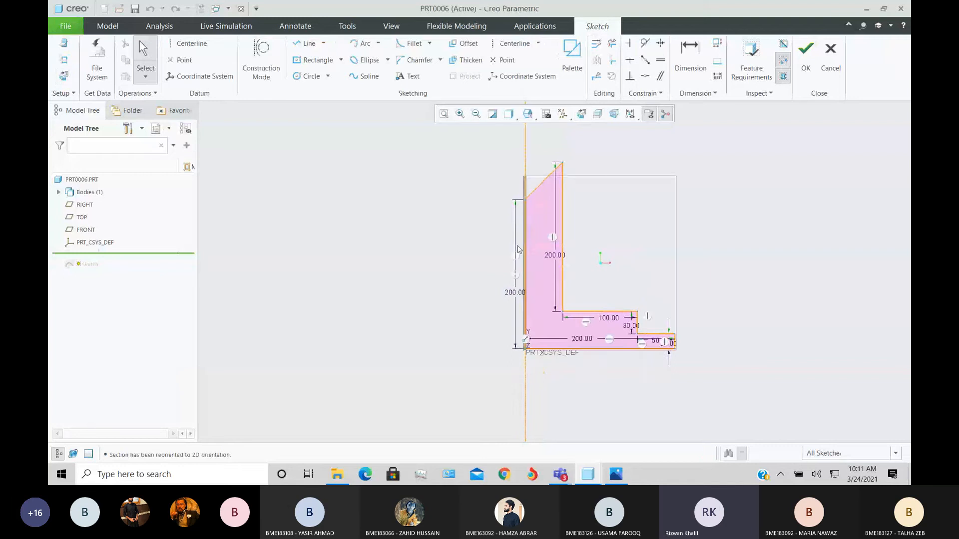
# Draw a datum centerline over the vertical axis of the reopened half-profile sketch.
pyautogui.scroll(3, 528, 258)
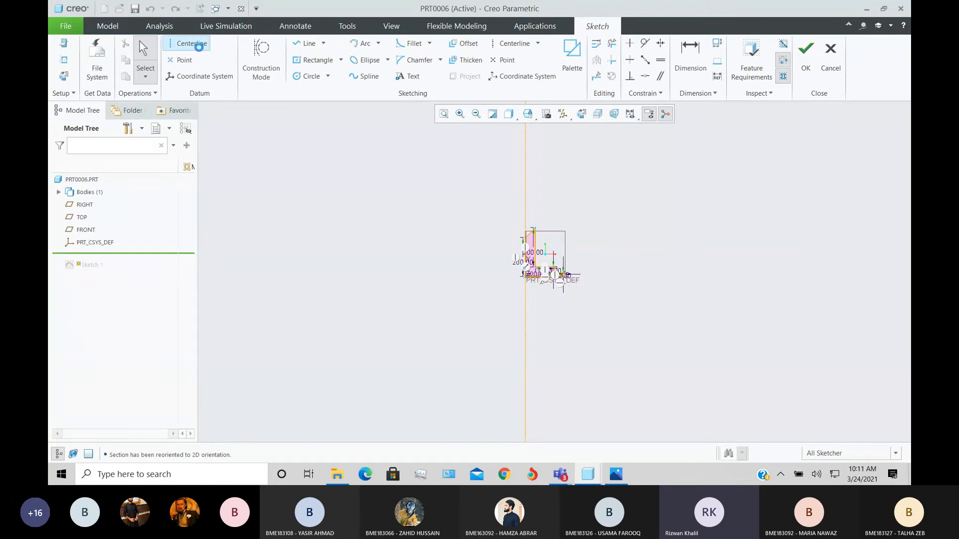
pyautogui.click(191, 43)
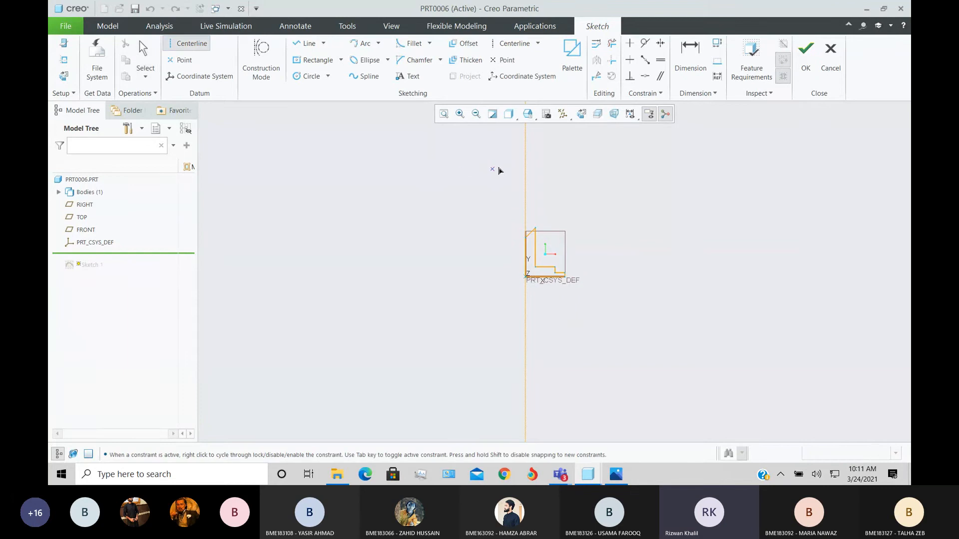
pyautogui.click(526, 158)
pyautogui.click(524, 206)
pyautogui.middleClick(454, 200)
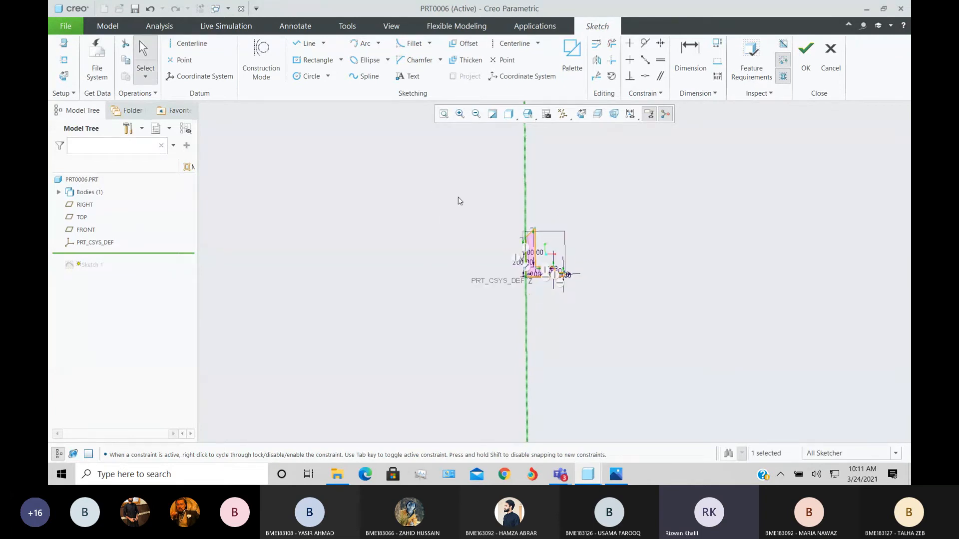
# Accept the half-profile sketch with its new centerline and start a solid Revolve of it about that internal centerline.
pyautogui.click(809, 70)
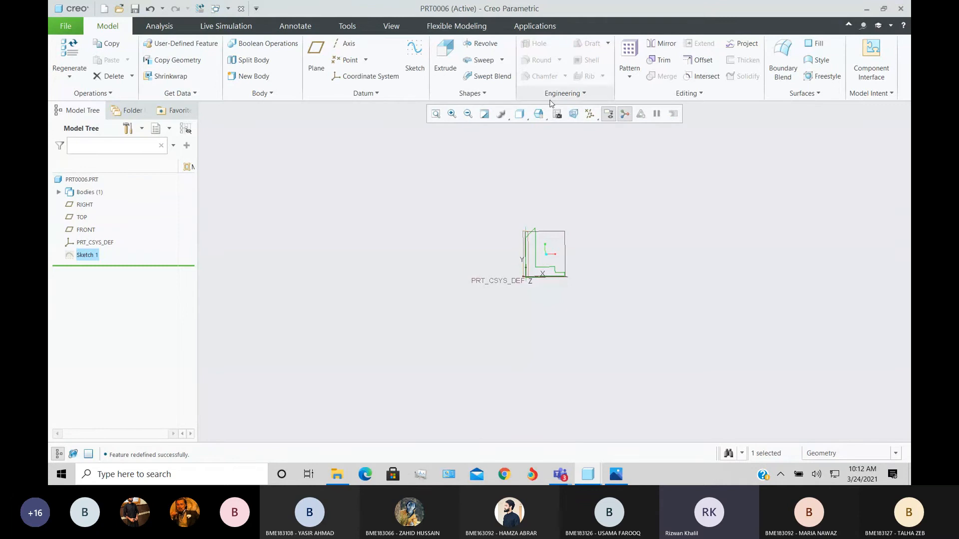
pyautogui.click(481, 43)
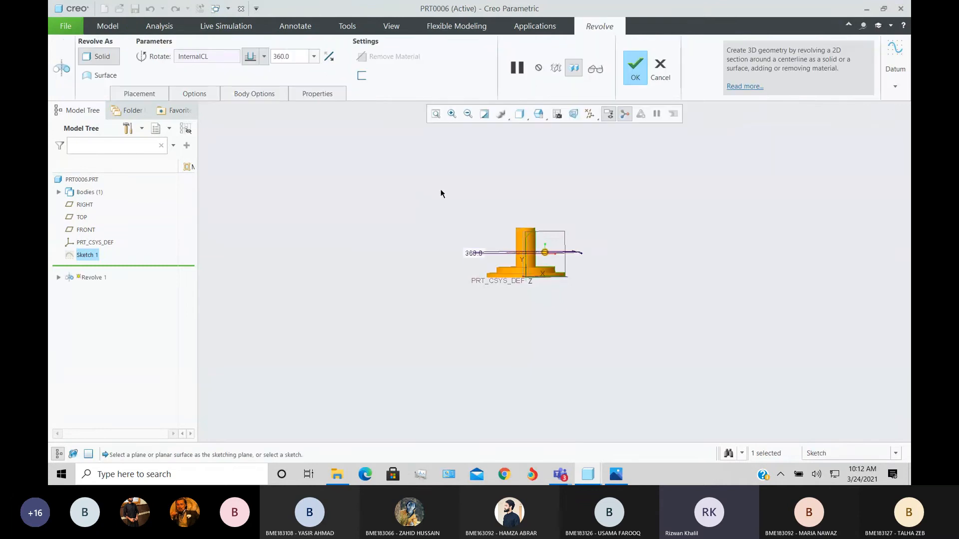
pyautogui.moveTo(462, 179); pyautogui.dragTo(505, 272, button='middle')
pyautogui.scroll(-4, 546, 270)
pyautogui.scroll(-4, 493, 246)
pyautogui.scroll(4, 506, 273)
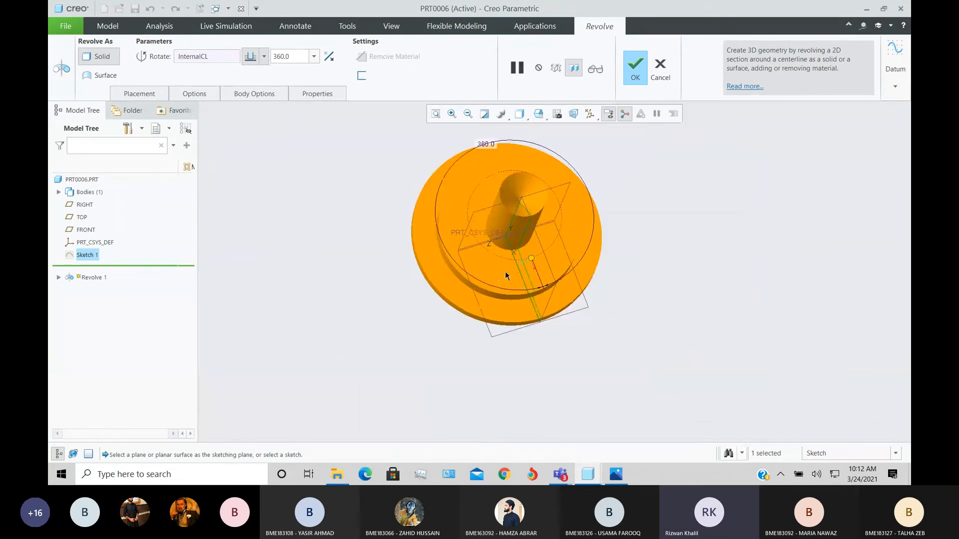
# Try partial revolve angles of 274° and 309° in the flange preview.
pyautogui.moveTo(533, 260); pyautogui.dragTo(556, 211)
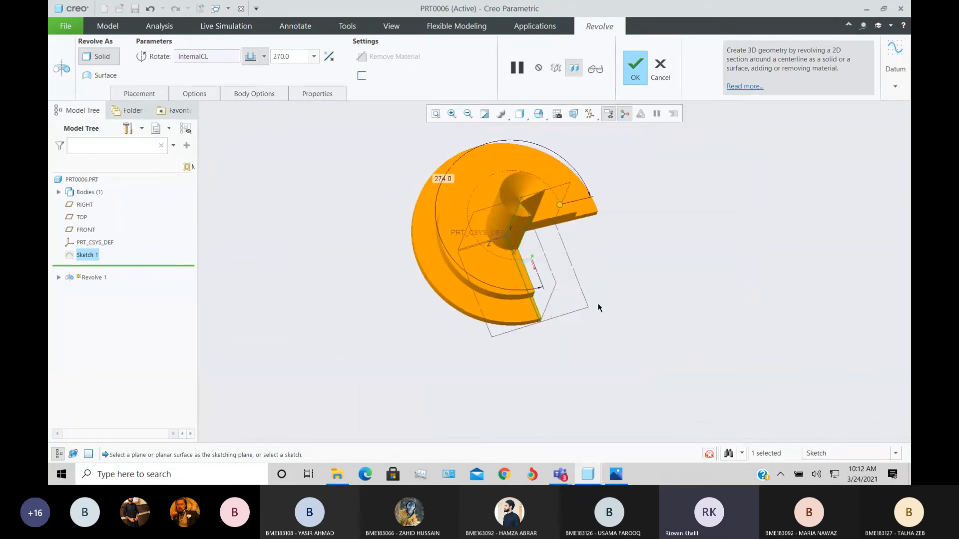
pyautogui.moveTo(556, 211); pyautogui.dragTo(570, 262, button='middle')
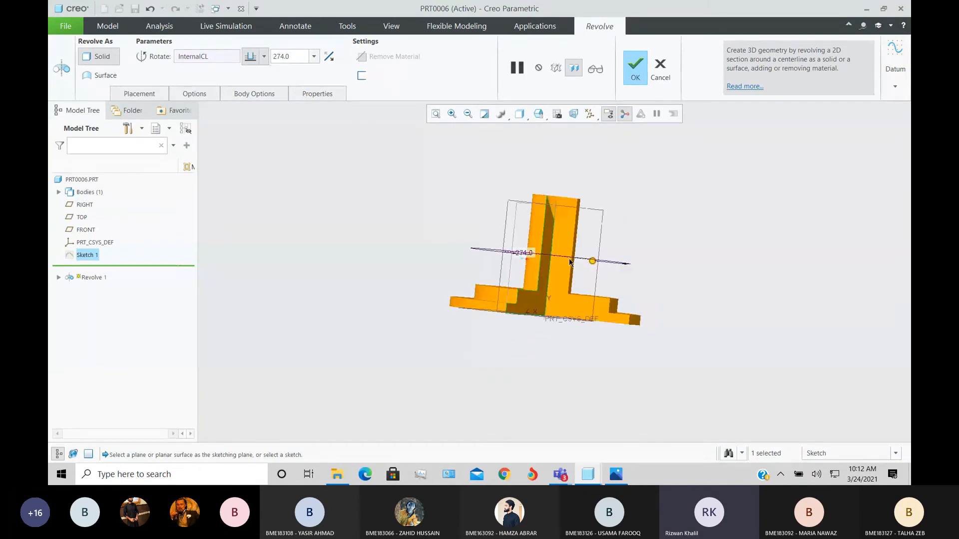
pyautogui.moveTo(593, 261); pyautogui.dragTo(572, 260)
# Set the revolve angle to 360° and complete the solid flange.
pyautogui.click(287, 56)
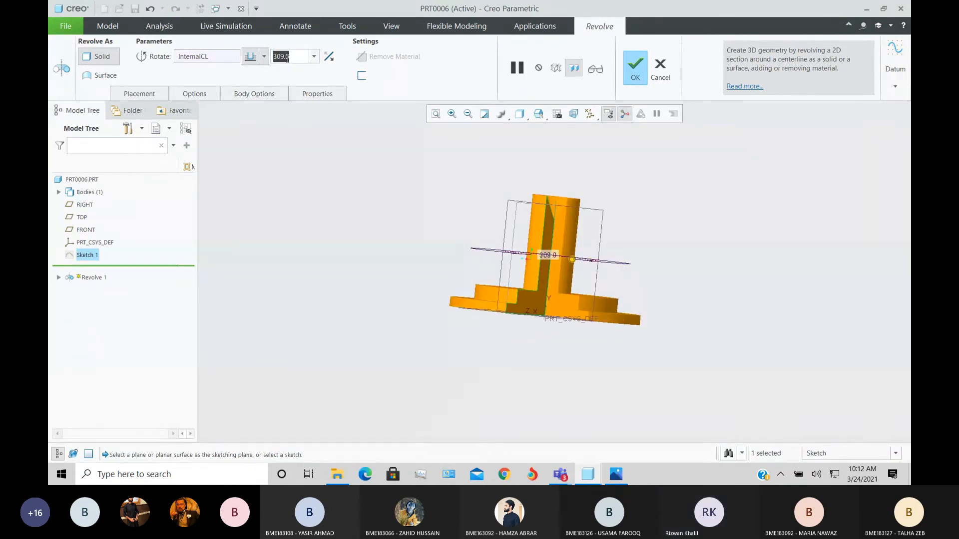
pyautogui.write('360')
pyautogui.press('Return')
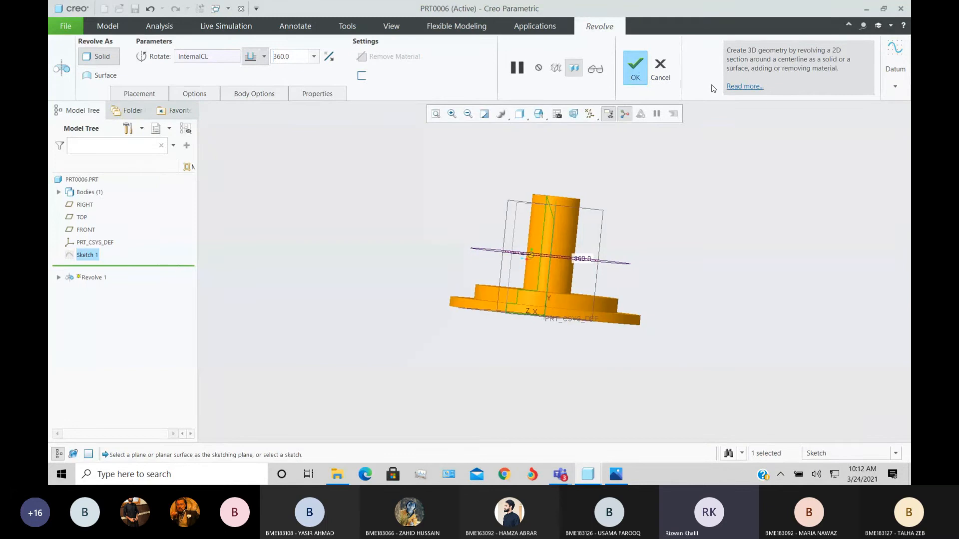
pyautogui.moveTo(628, 177); pyautogui.dragTo(628, 213, button='middle')
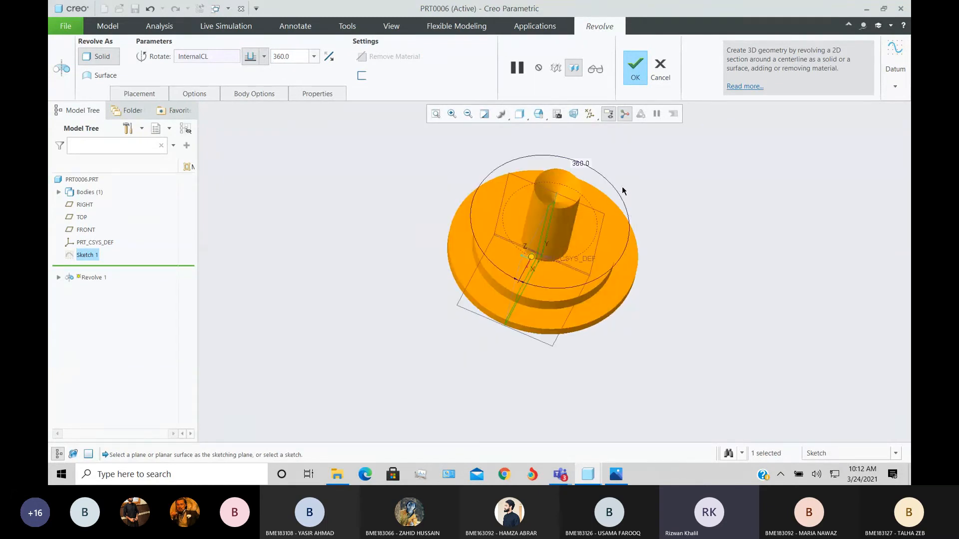
pyautogui.click(635, 70)
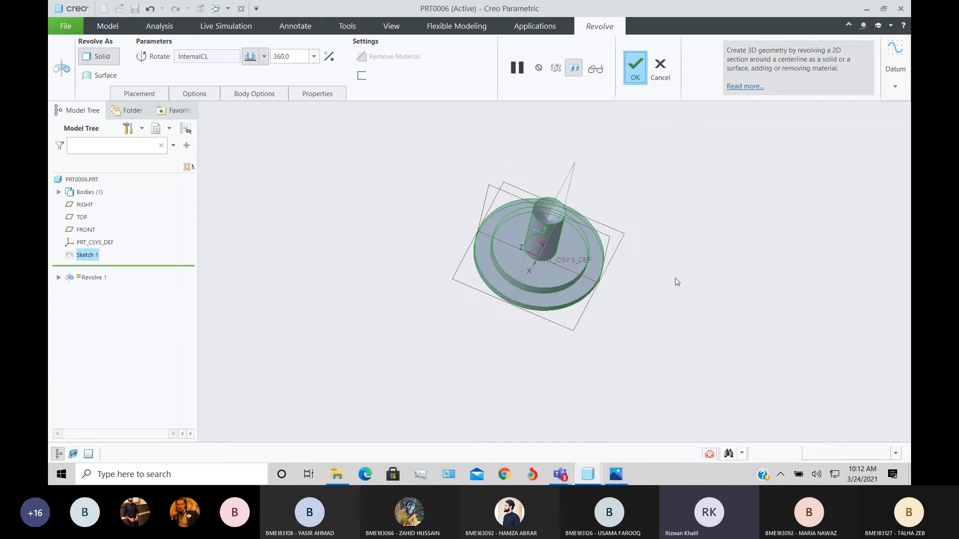
pyautogui.moveTo(704, 278); pyautogui.dragTo(690, 294, button='middle')
# Compare the revolved flange in PRT0006 with the Lab2.1.png drawing in Photos, ending back in Creo Parametric.
pyautogui.click(616, 474)
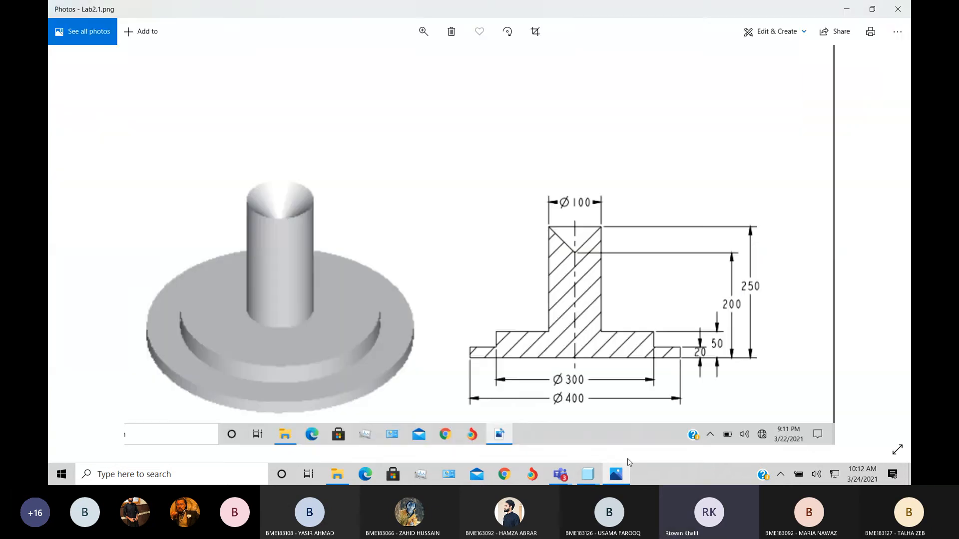
pyautogui.moveTo(587, 474)
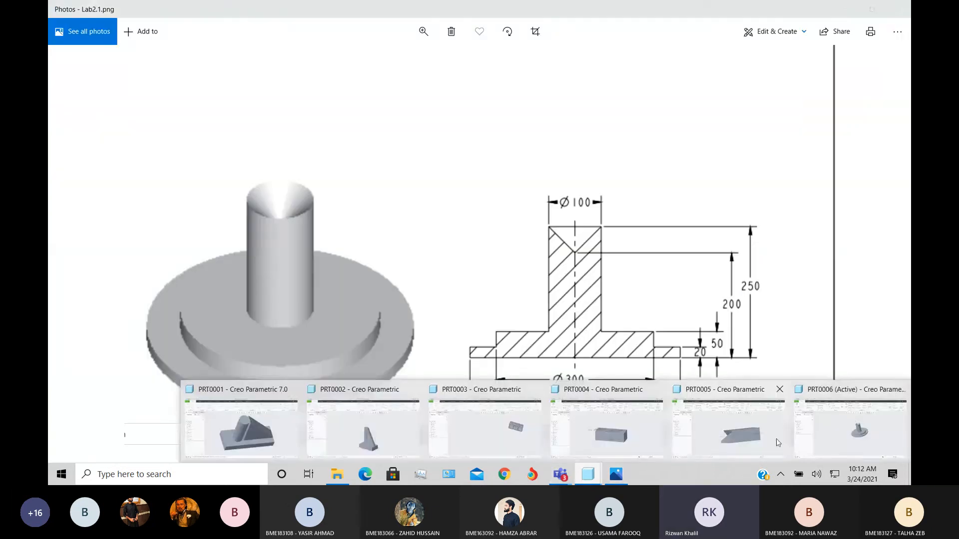
pyautogui.click(850, 431)
pyautogui.hotkey('alt', 'Tab')
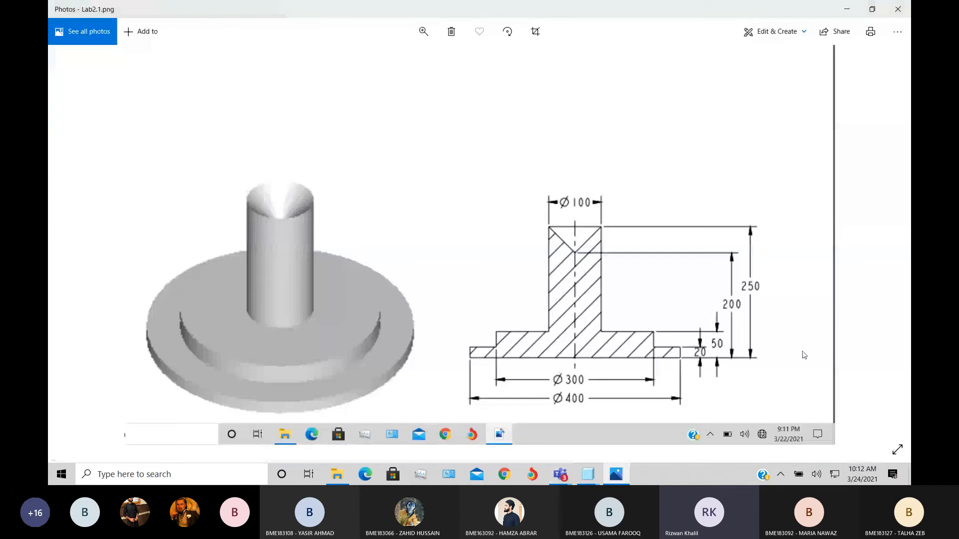
pyautogui.hotkey('alt', 'Tab')
pyautogui.moveTo(803, 354); pyautogui.dragTo(767, 321, button='middle')
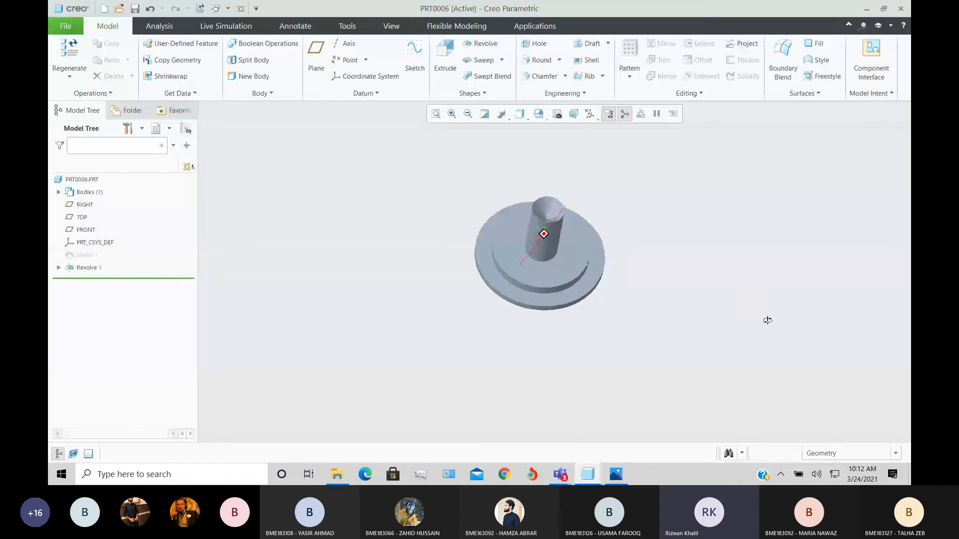
# Create a new solid part prt0007 from the default template and start a sketch on its FRONT plane.
pyautogui.click(104, 8)
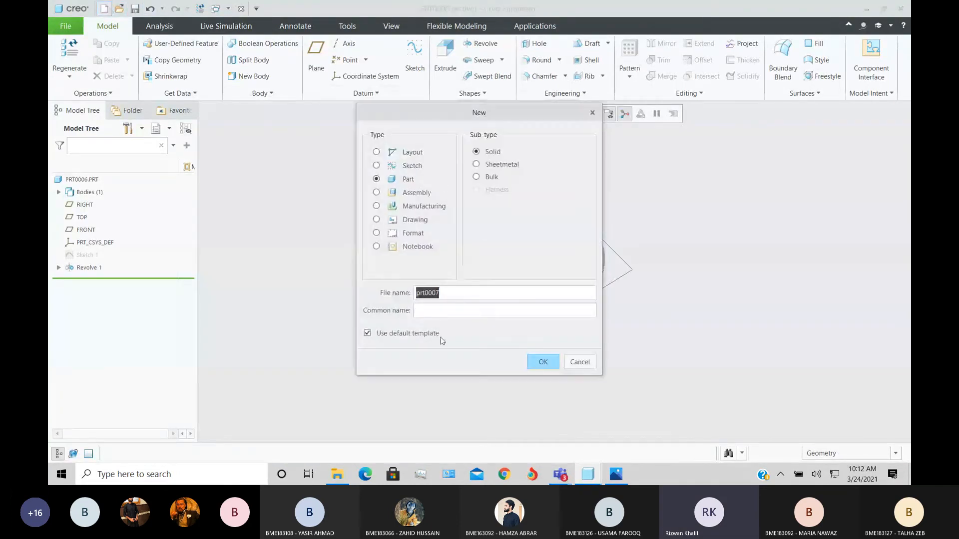
pyautogui.click(543, 362)
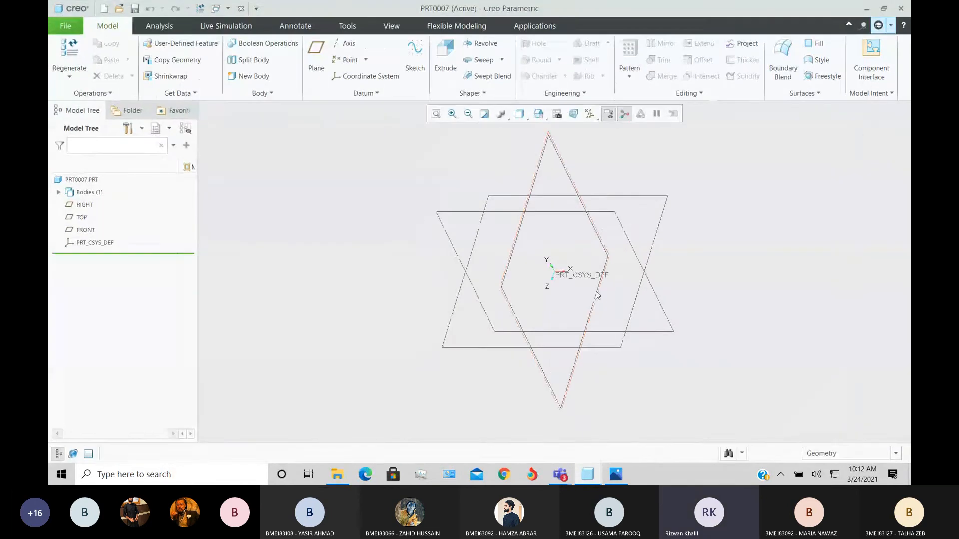
pyautogui.click(597, 330)
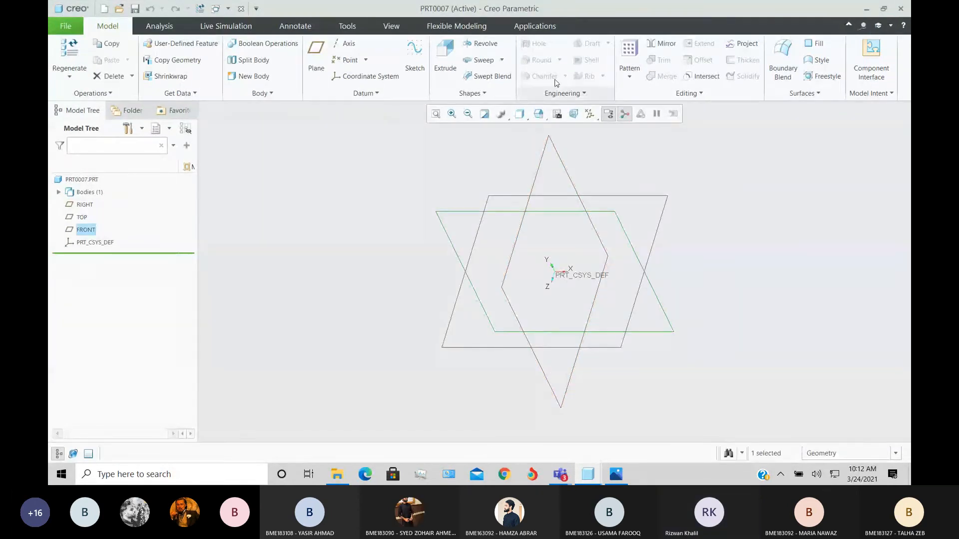
pyautogui.click(415, 55)
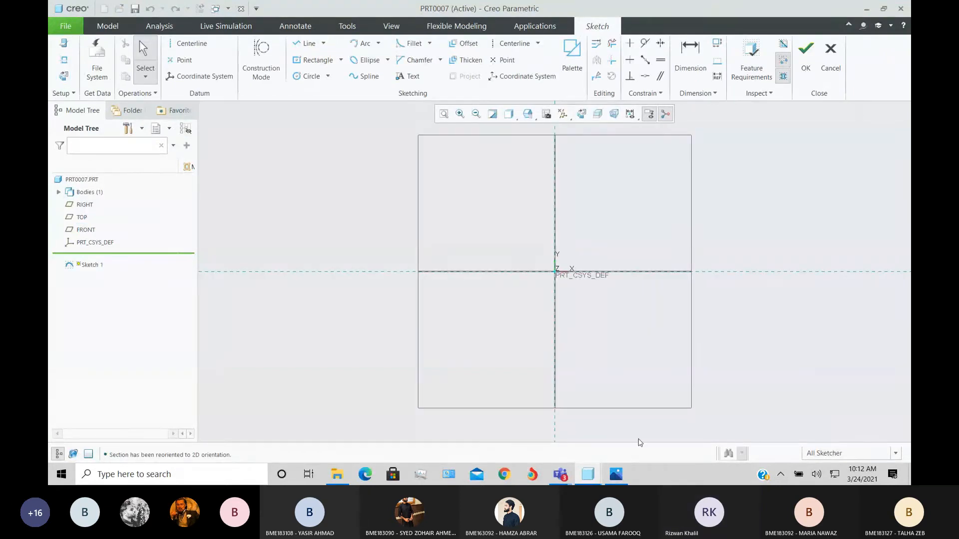
# Switch to Photos and examine the Lab2.PNG drawing for the thin-walled double-flanged part's shape and dimensions.
pyautogui.click(618, 477)
pyautogui.click(611, 472)
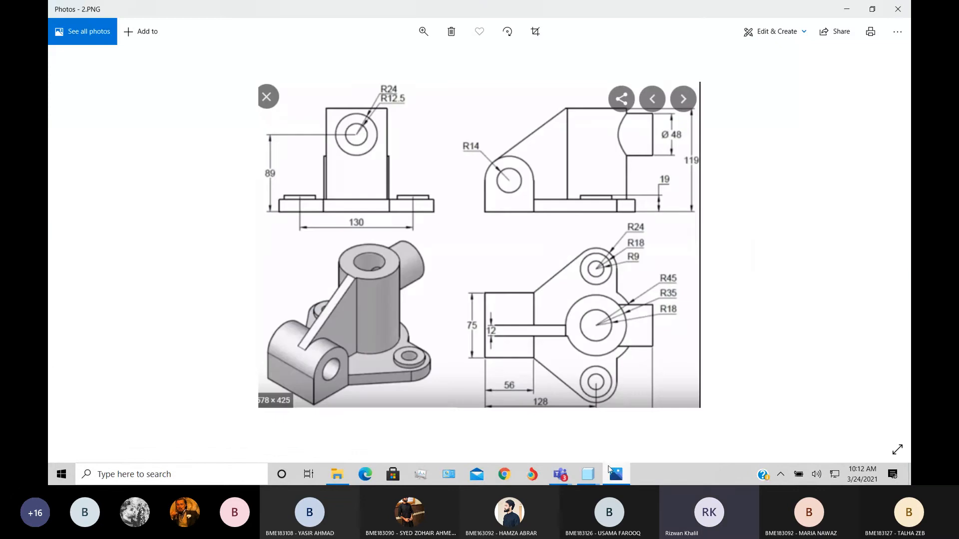
pyautogui.click(609, 471)
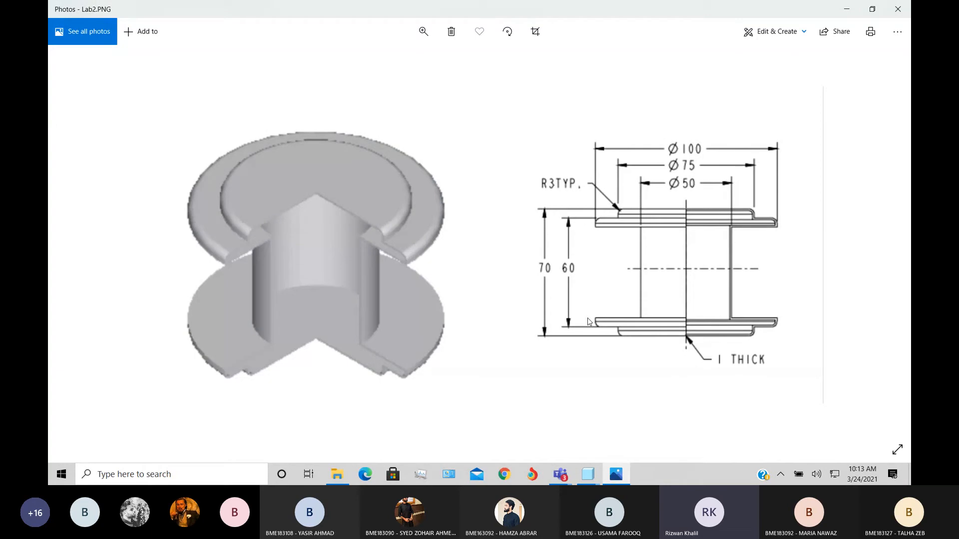
pyautogui.press('XF86AudioRaiseVolume')
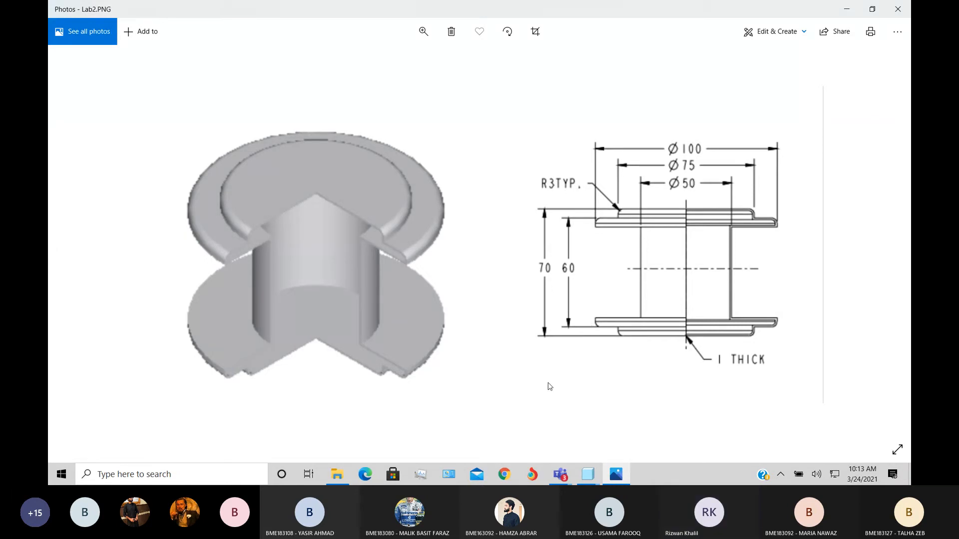
# Switch to the Cad Lab 2 meeting in Microsoft Teams, admit the participant waiting in the lobby, and return to the Lab2.PNG drawing.
pyautogui.click(560, 475)
pyautogui.click(618, 396)
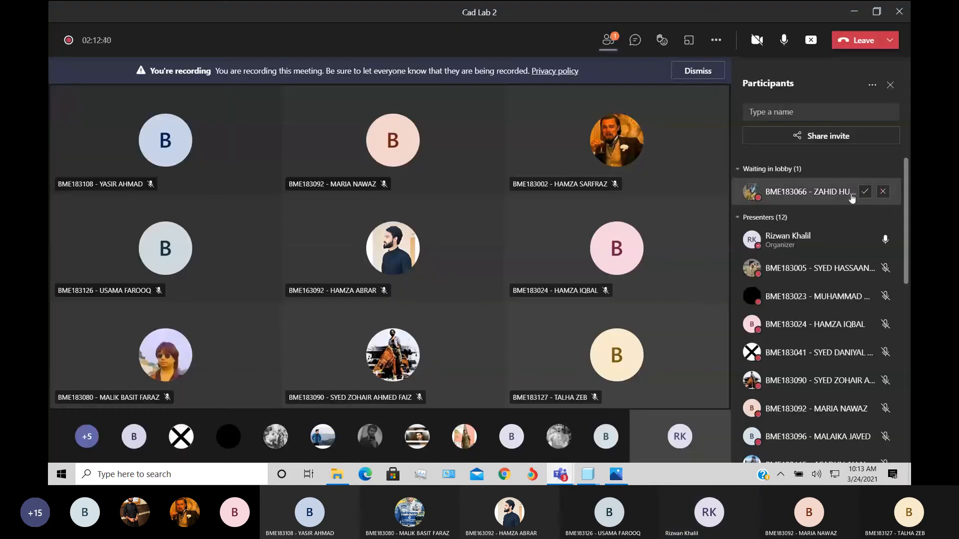
pyautogui.click(852, 197)
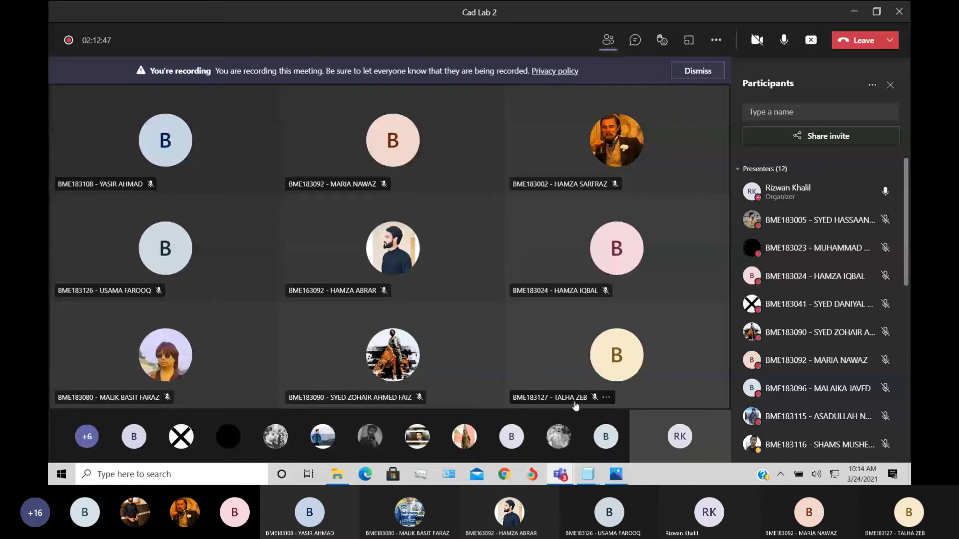
pyautogui.click(616, 474)
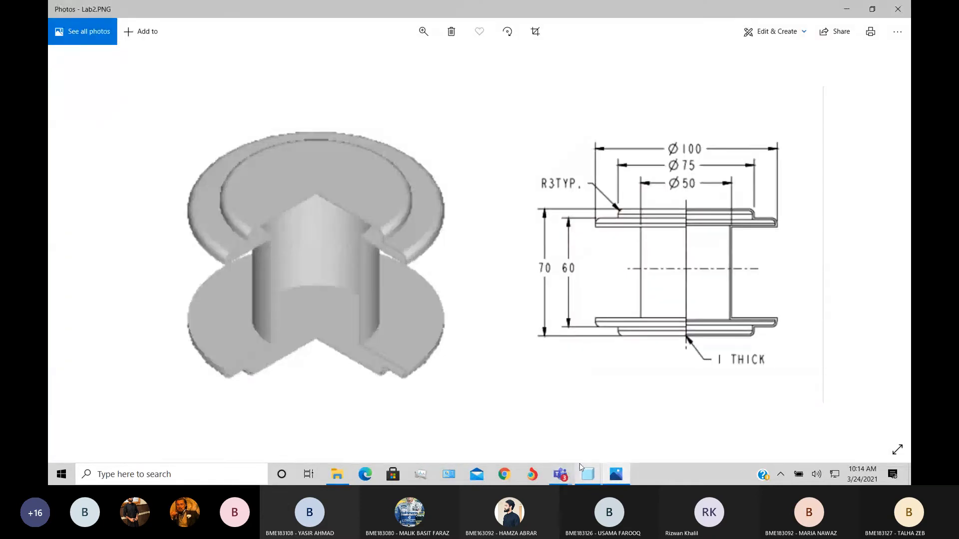
# Switch back to the Cad Lab 2 meeting in Teams and look through the presenters and attendees in the participant list.
pyautogui.moveTo(567, 477)
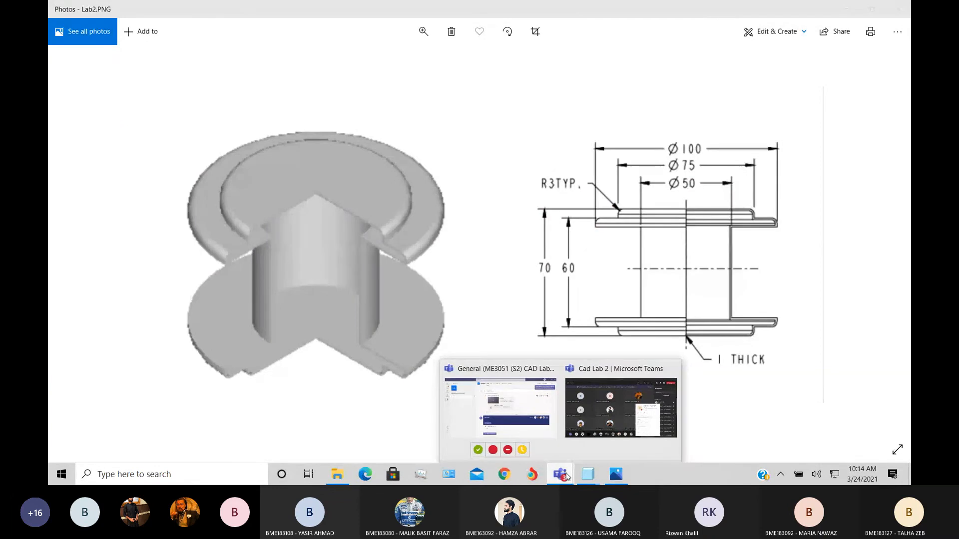
pyautogui.click(620, 407)
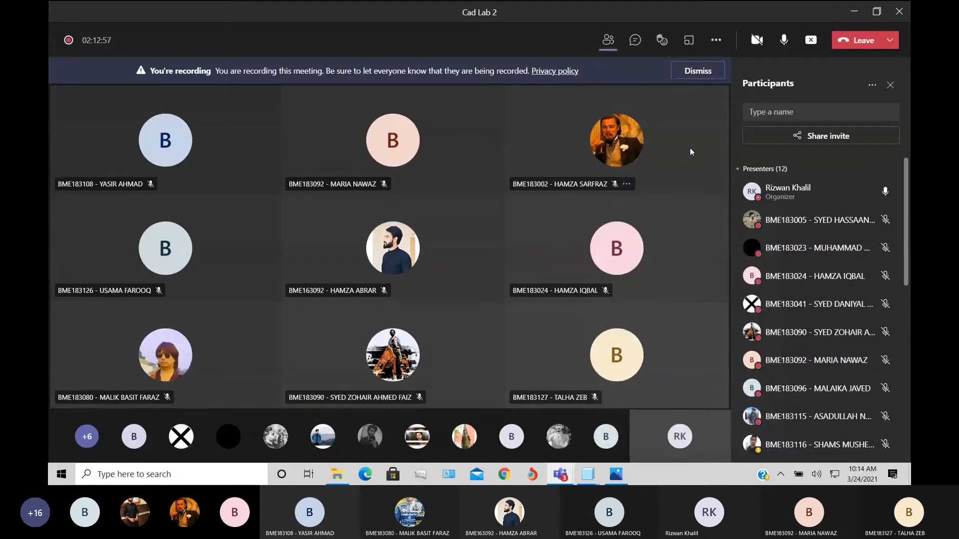
pyautogui.scroll(-5, 906, 304)
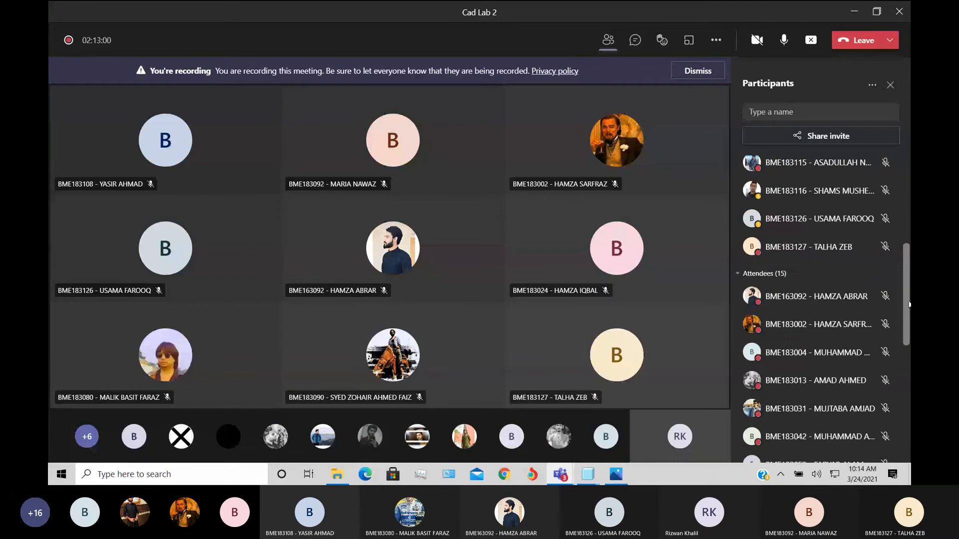
pyautogui.scroll(-3, 910, 304)
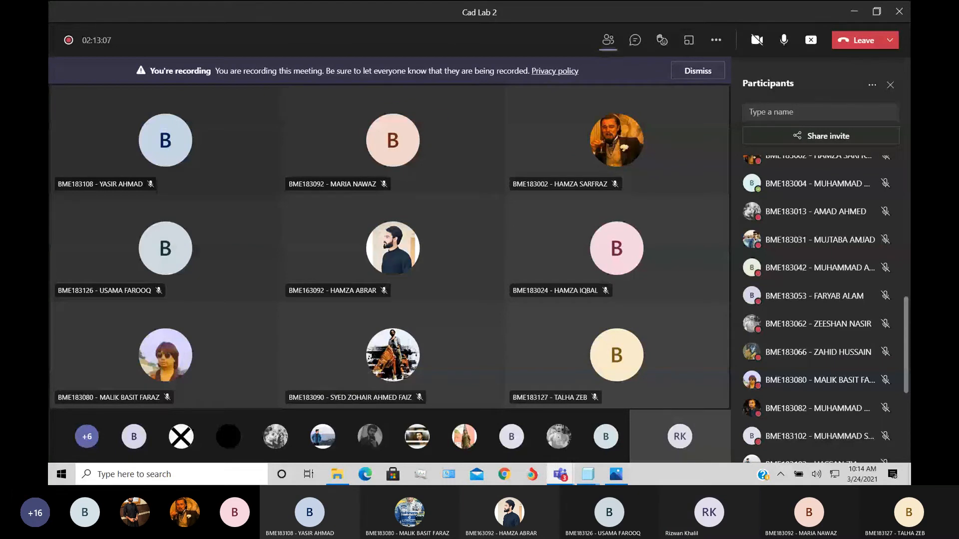
pyautogui.scroll(-3, 823, 230)
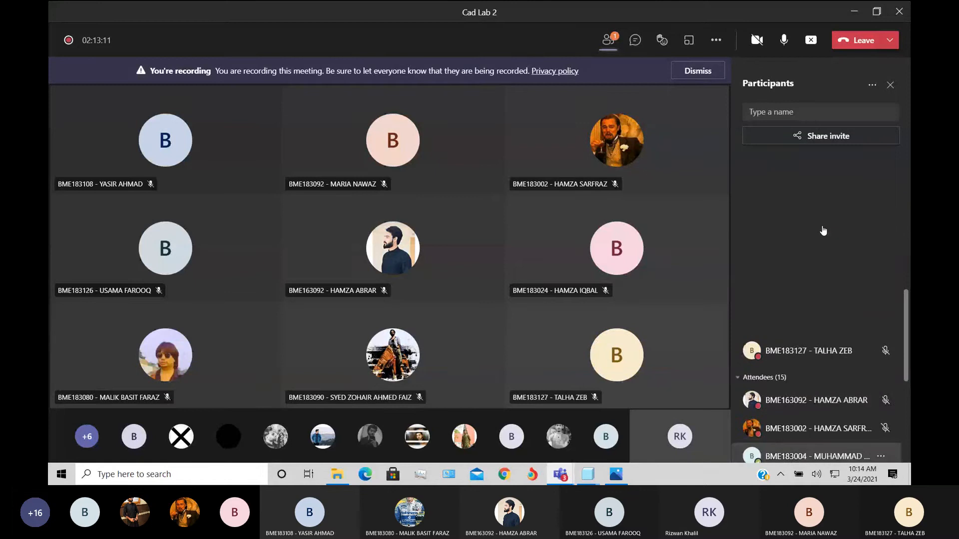
pyautogui.scroll(5, 829, 222)
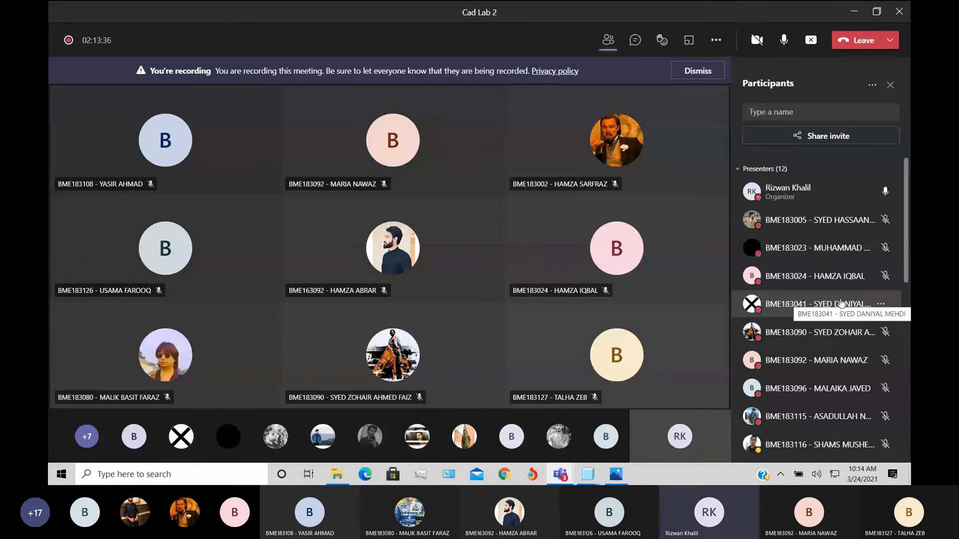
pyautogui.scroll(-3, 869, 319)
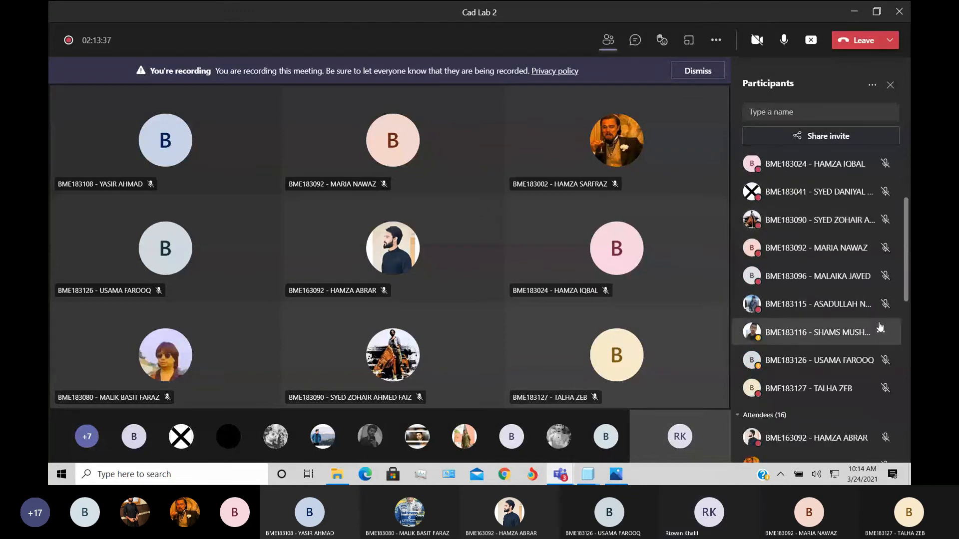
pyautogui.scroll(3, 906, 260)
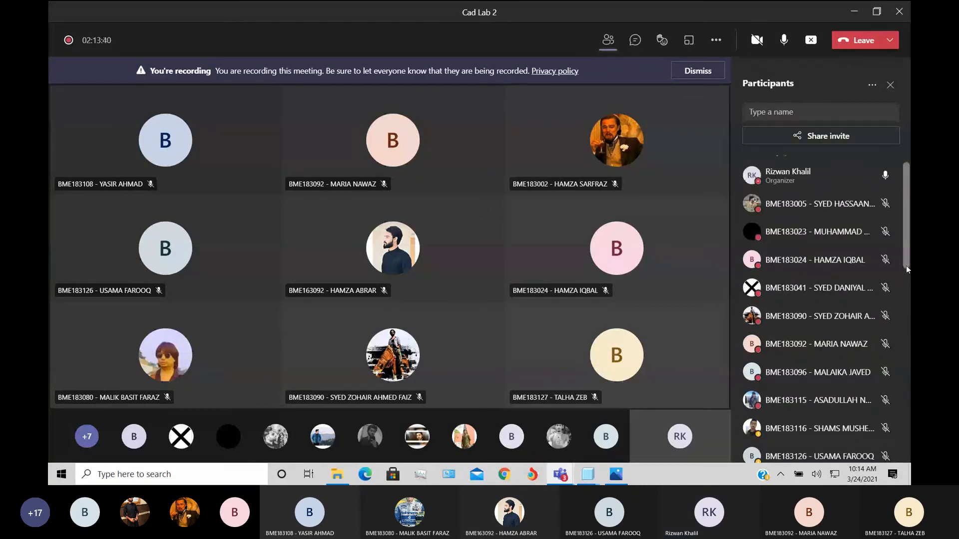
pyautogui.scroll(1, 892, 281)
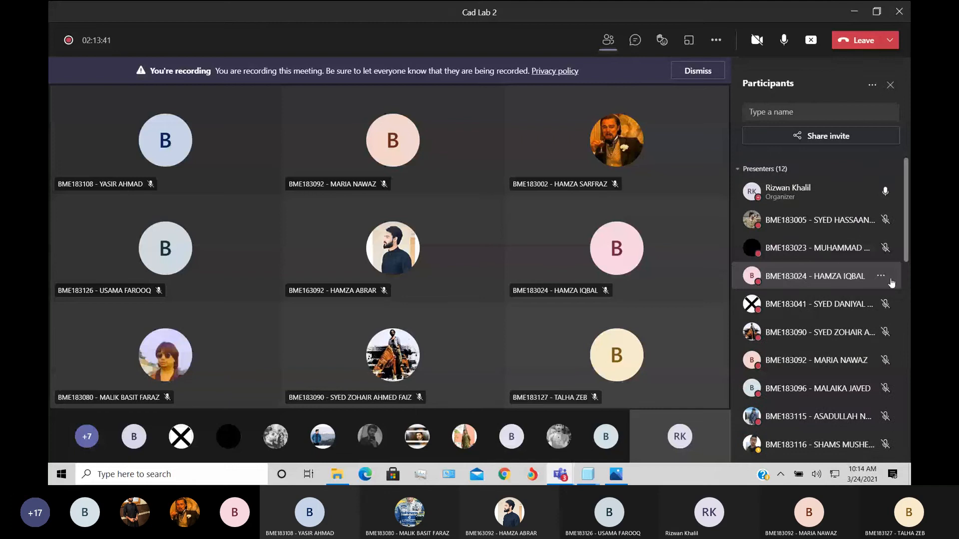
pyautogui.scroll(-5, 891, 282)
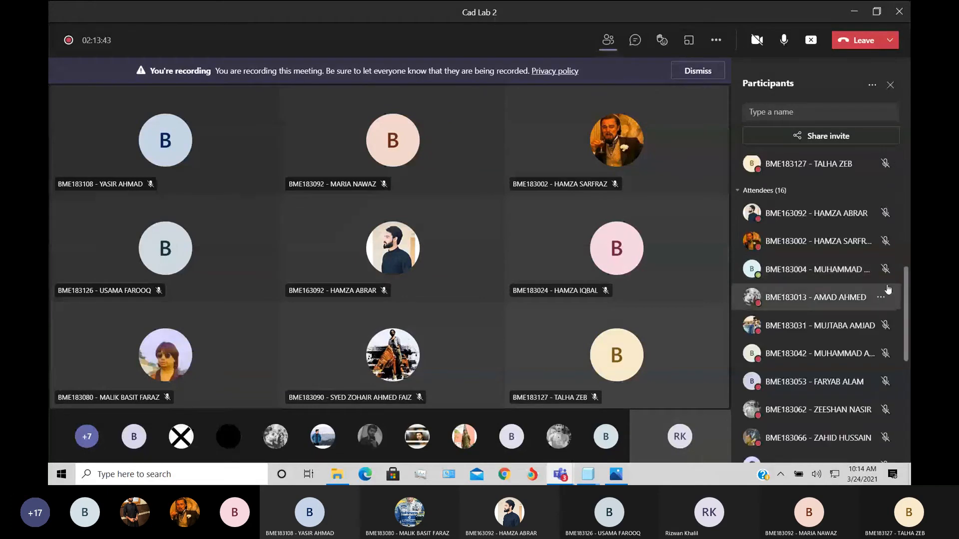
pyautogui.scroll(-5, 888, 290)
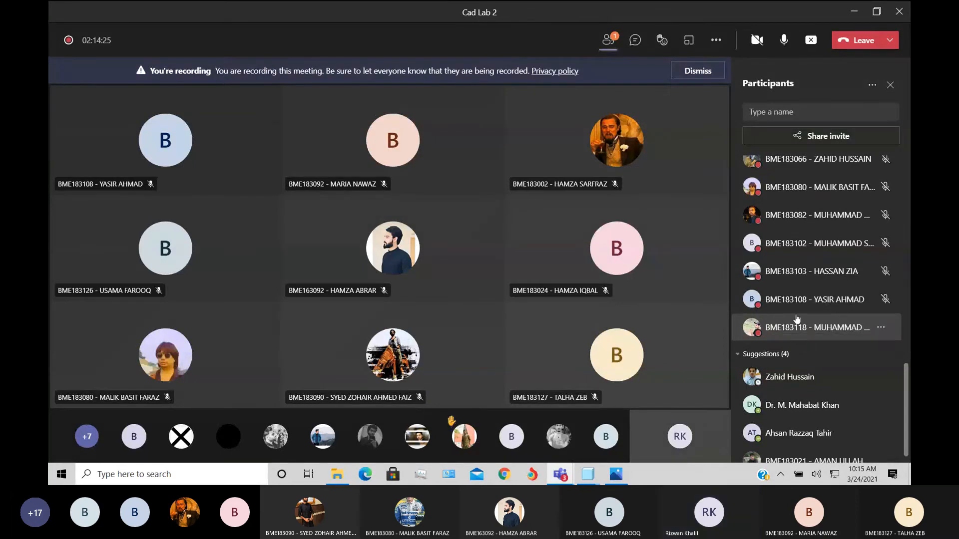
pyautogui.scroll(3, 812, 279)
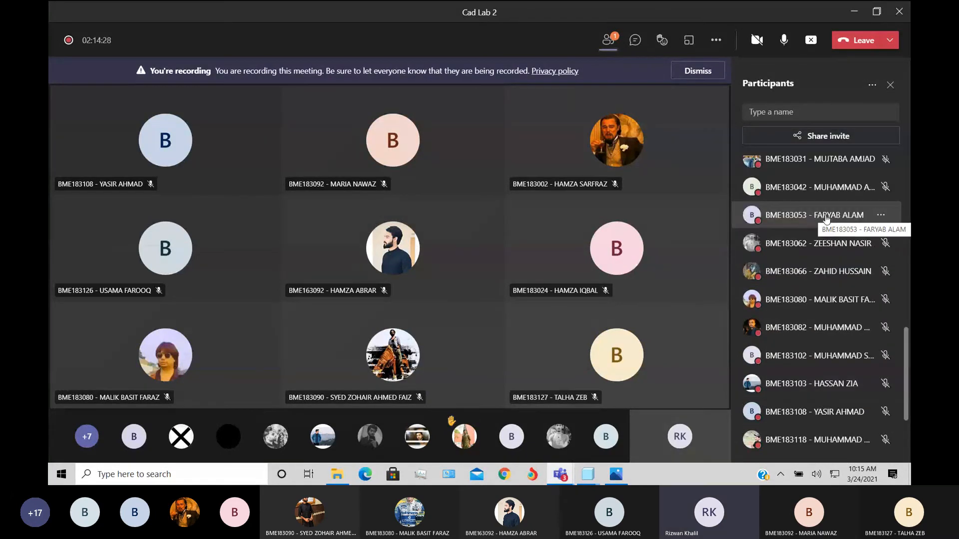
# Review the presenters and attendees in the Cad Lab 2 participant list, and switch back to the Lab2.PNG drawing in Photos.
pyautogui.scroll(3, 827, 219)
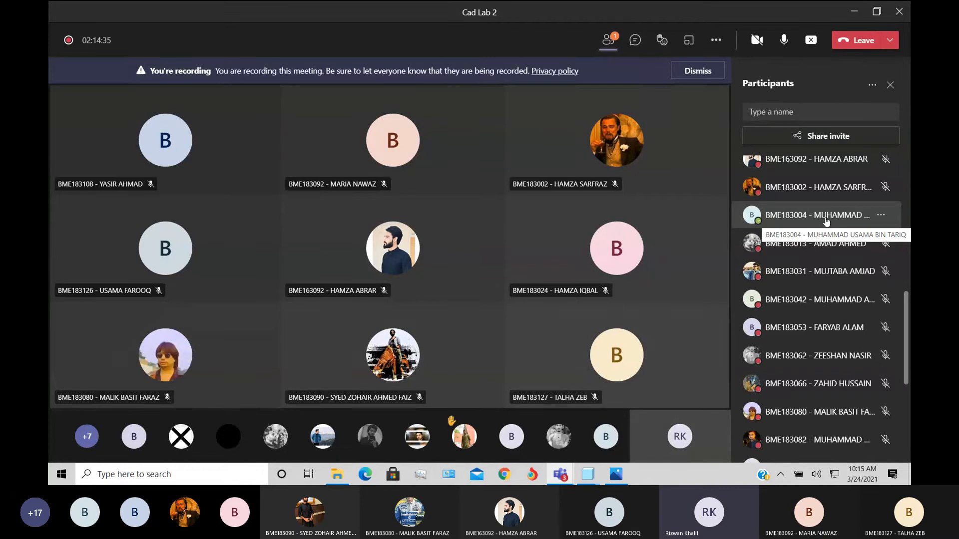
pyautogui.click(572, 296)
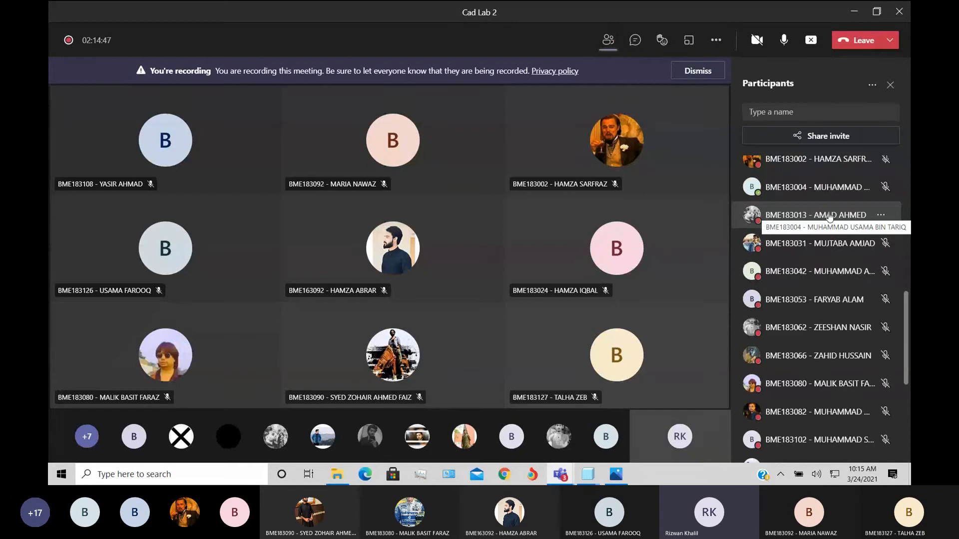
pyautogui.scroll(3, 775, 226)
pyautogui.scroll(5, 775, 226)
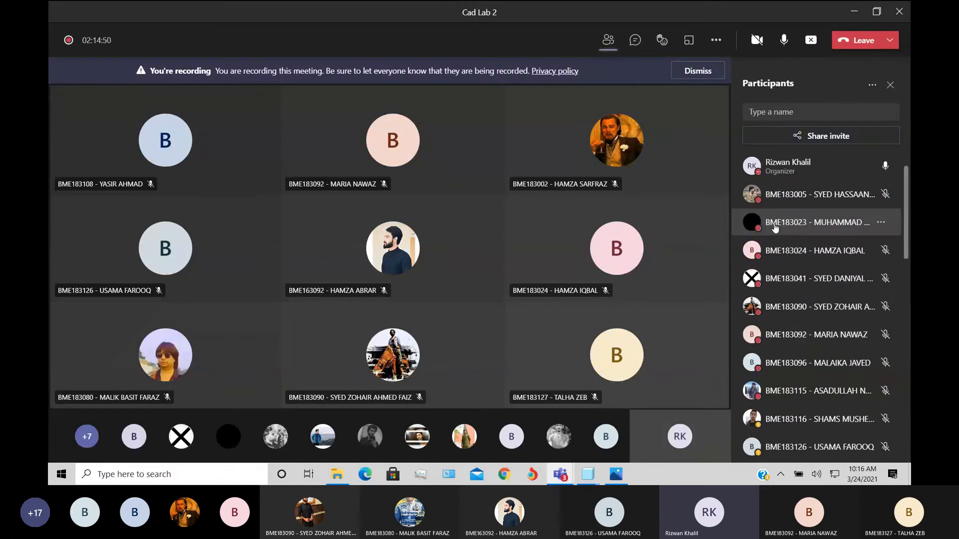
pyautogui.scroll(-6, 774, 227)
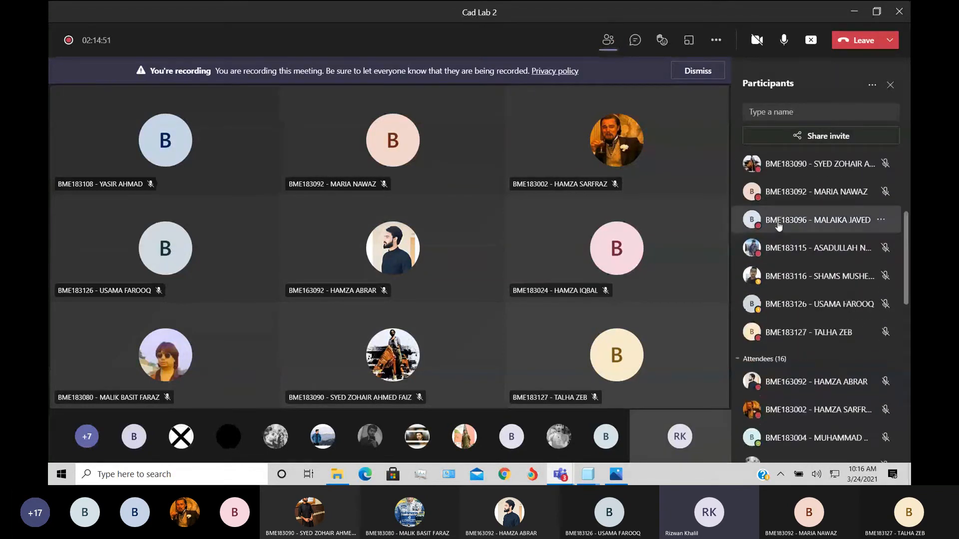
pyautogui.scroll(-3, 779, 226)
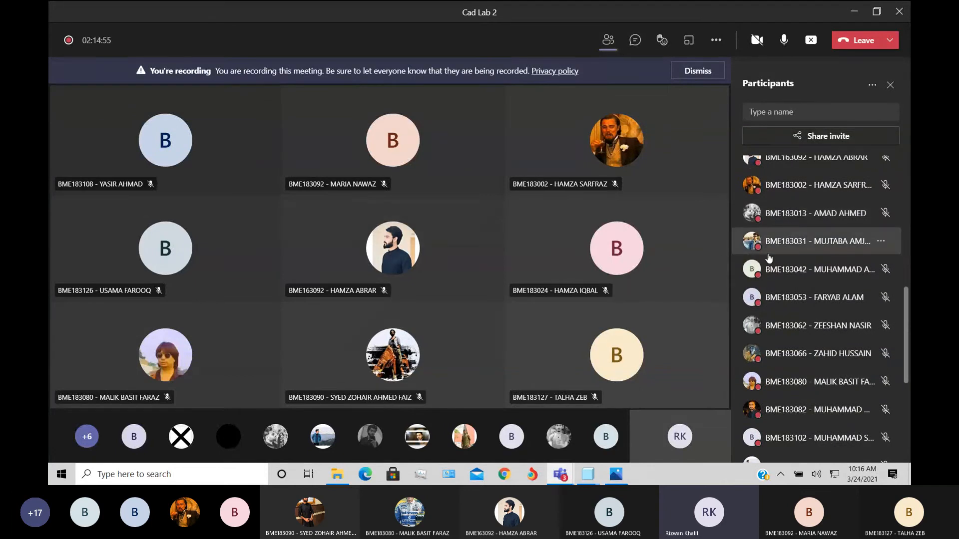
pyautogui.scroll(3, 782, 278)
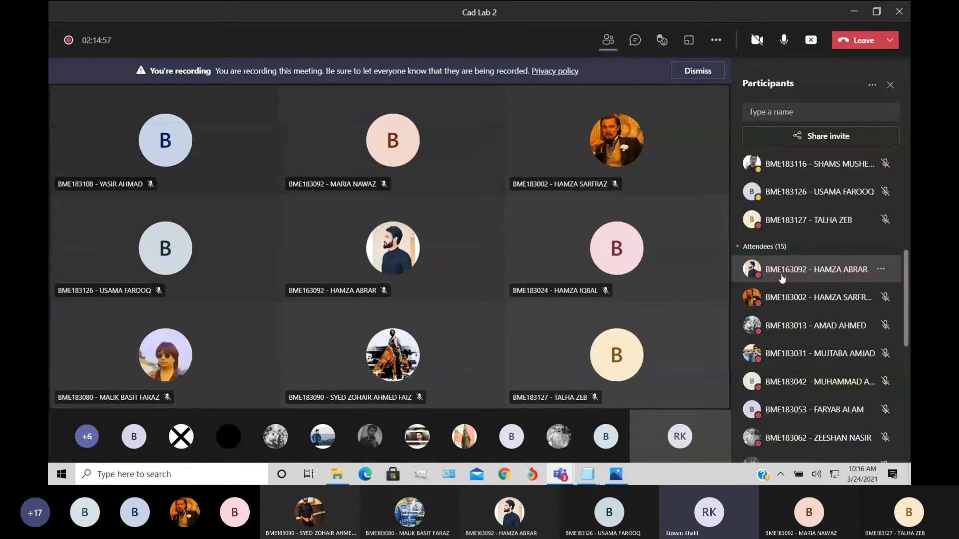
pyautogui.scroll(-3, 782, 278)
pyautogui.scroll(-3, 782, 278)
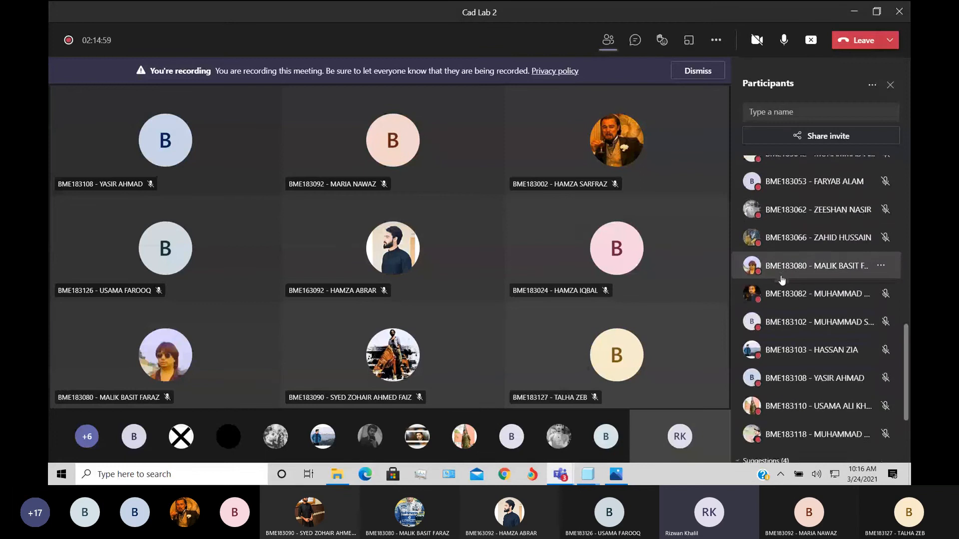
pyautogui.scroll(3, 783, 279)
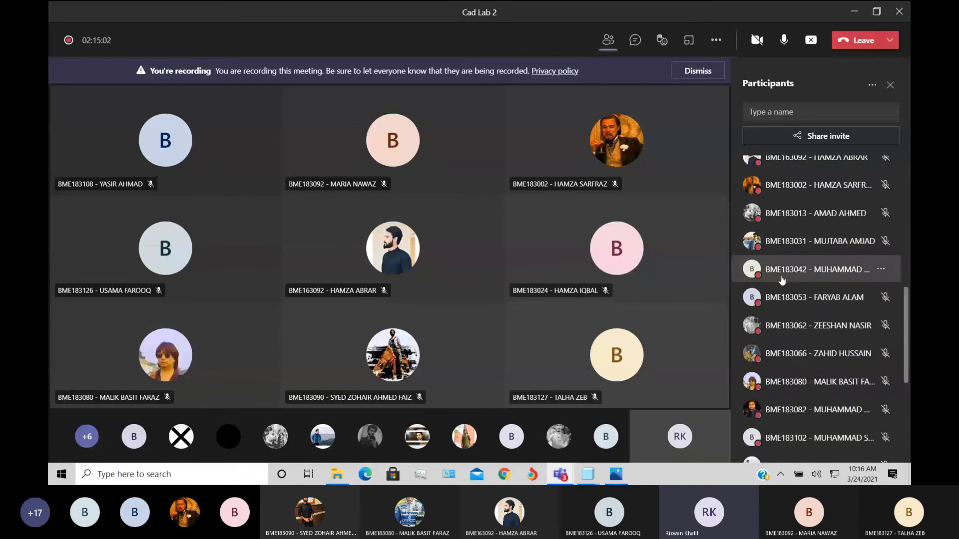
pyautogui.scroll(2, 782, 280)
pyautogui.scroll(3, 783, 280)
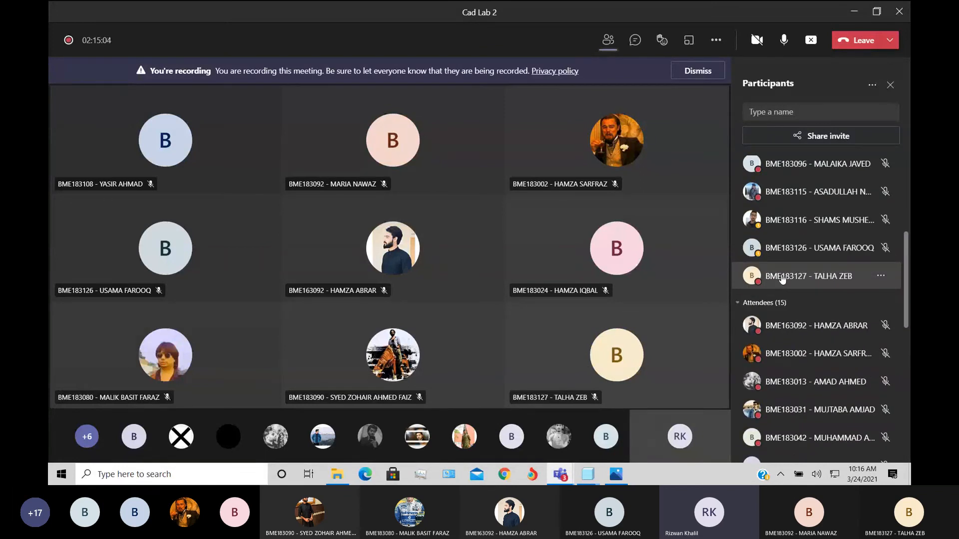
pyautogui.scroll(2, 782, 279)
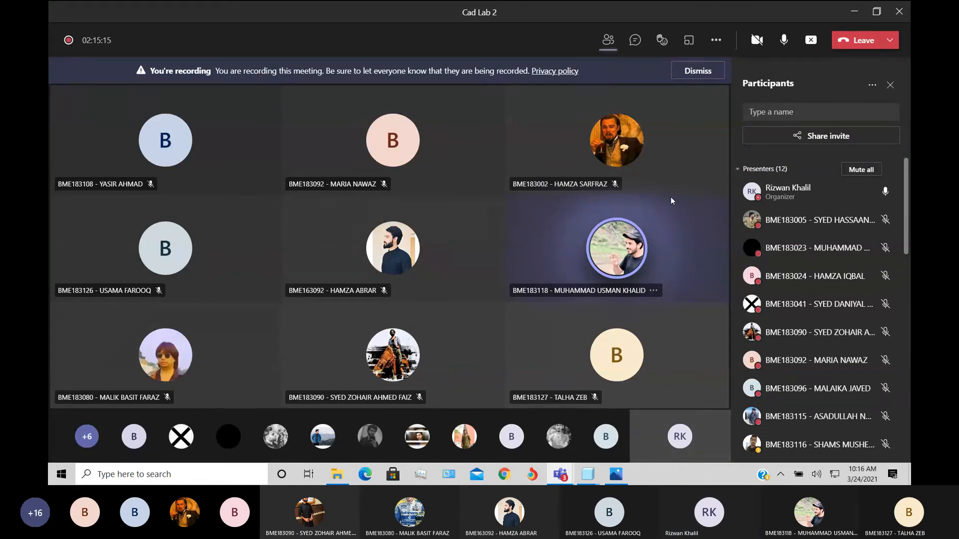
pyautogui.moveTo(618, 244)
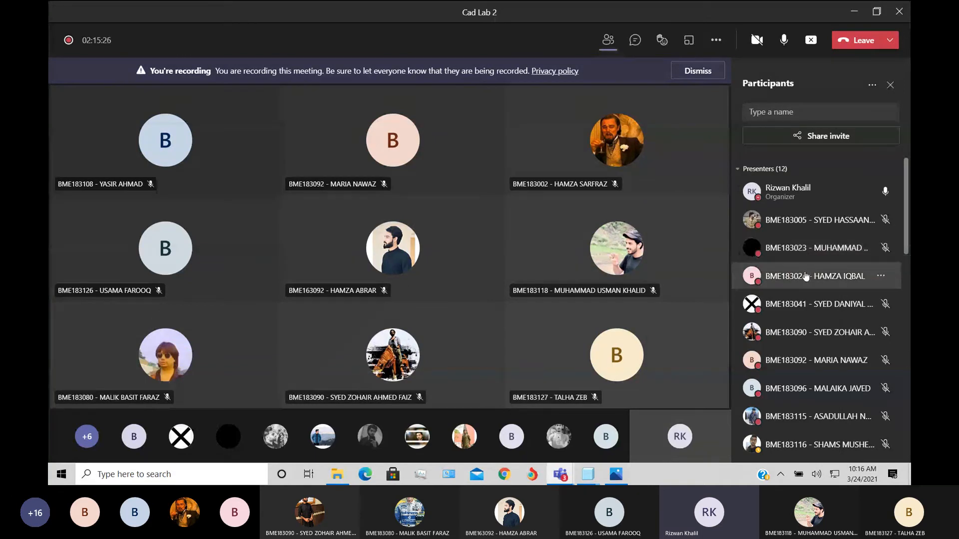
pyautogui.scroll(-5, 805, 277)
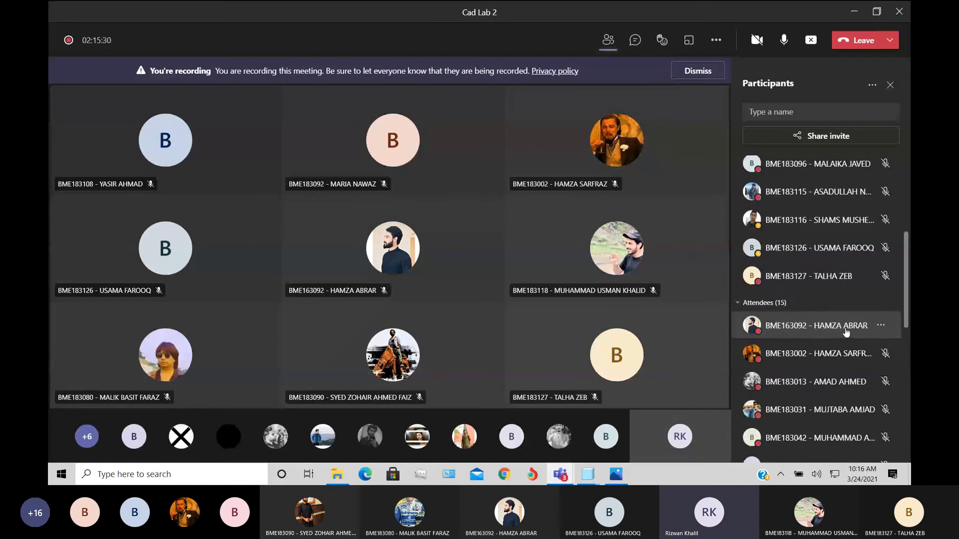
pyautogui.scroll(-2, 845, 332)
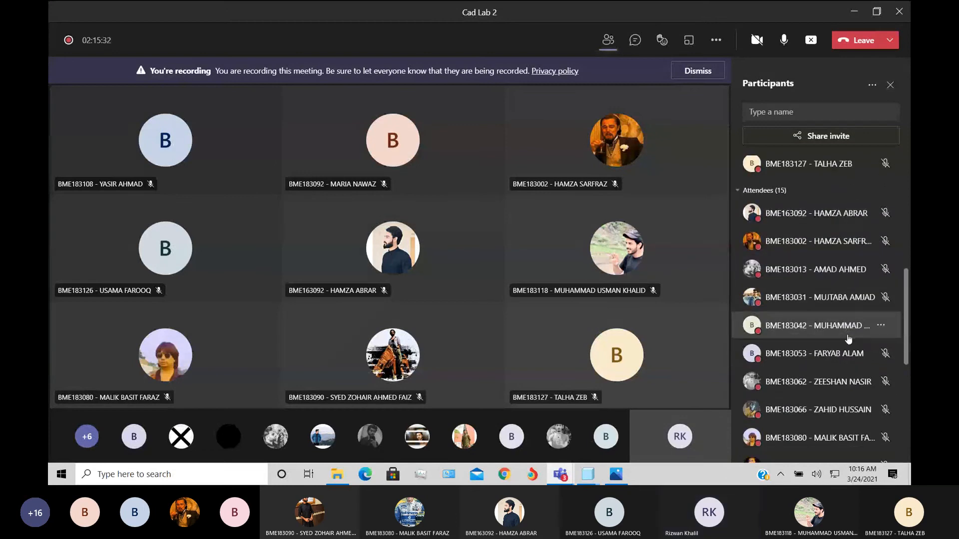
pyautogui.scroll(-2, 852, 352)
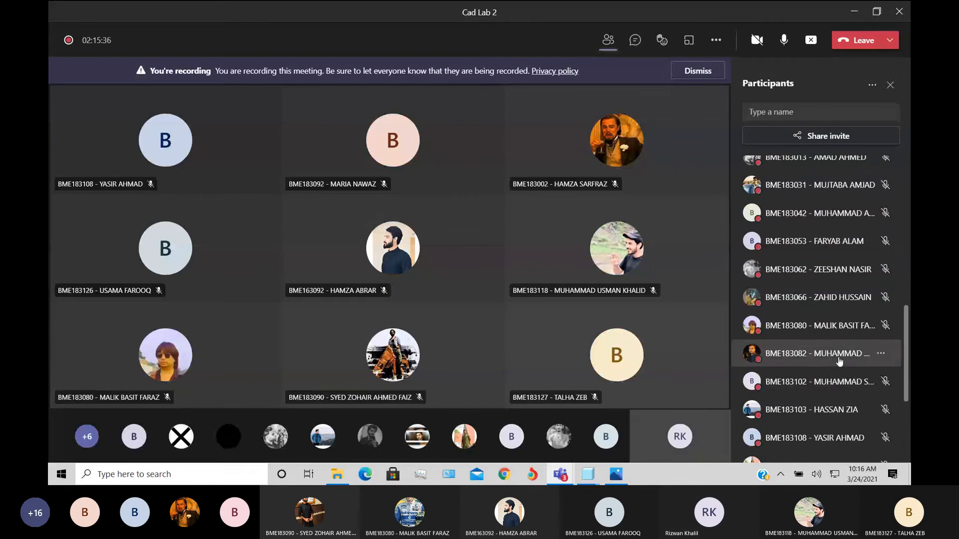
pyautogui.scroll(-2, 841, 365)
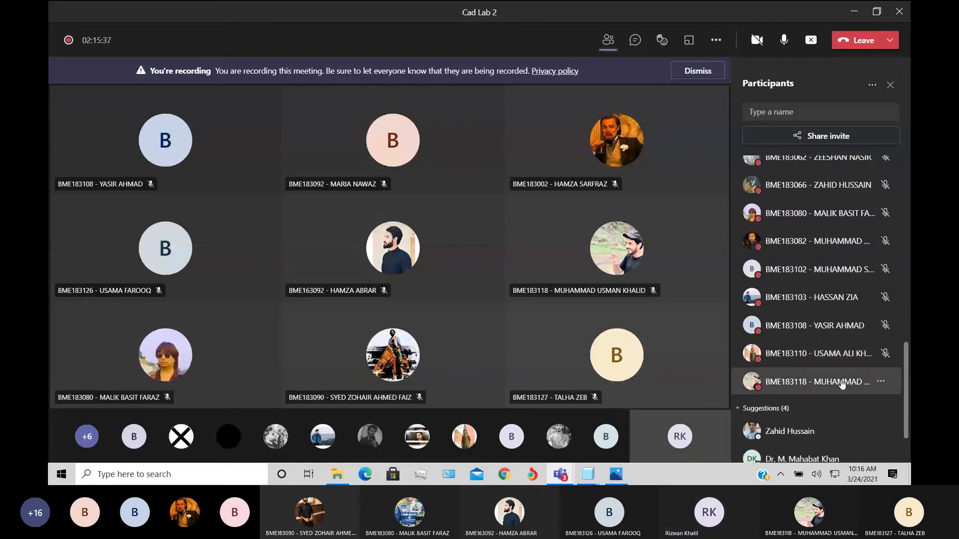
pyautogui.scroll(-2, 842, 384)
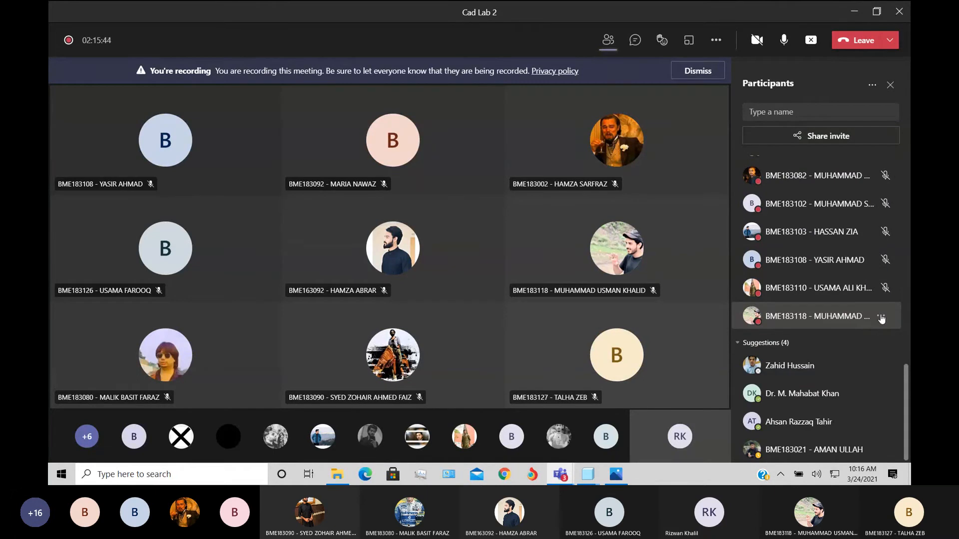
pyautogui.scroll(2, 843, 345)
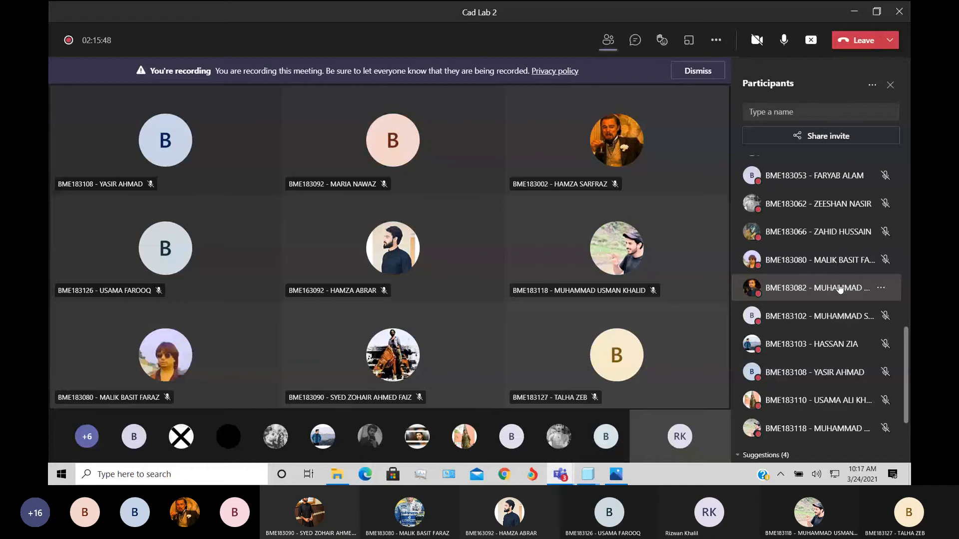
pyautogui.scroll(1, 840, 290)
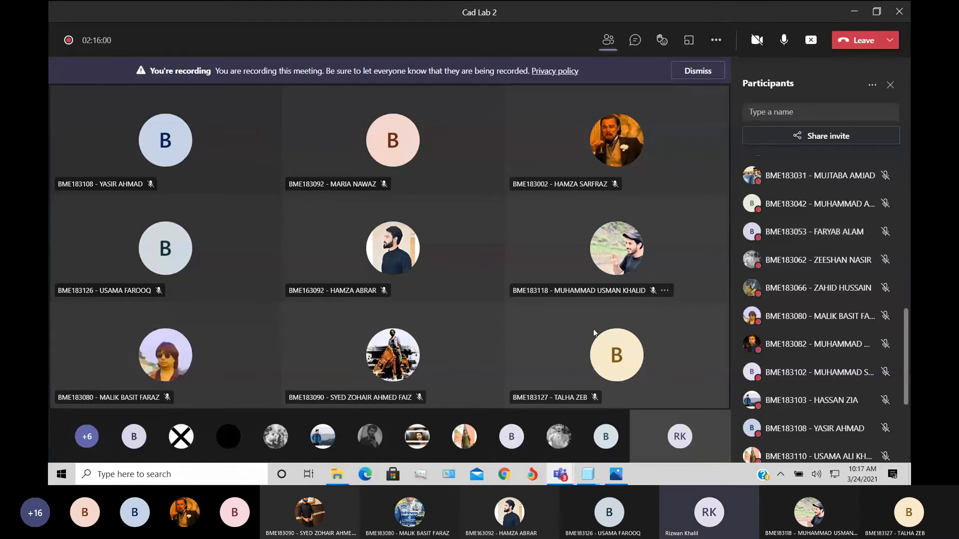
pyautogui.click(616, 474)
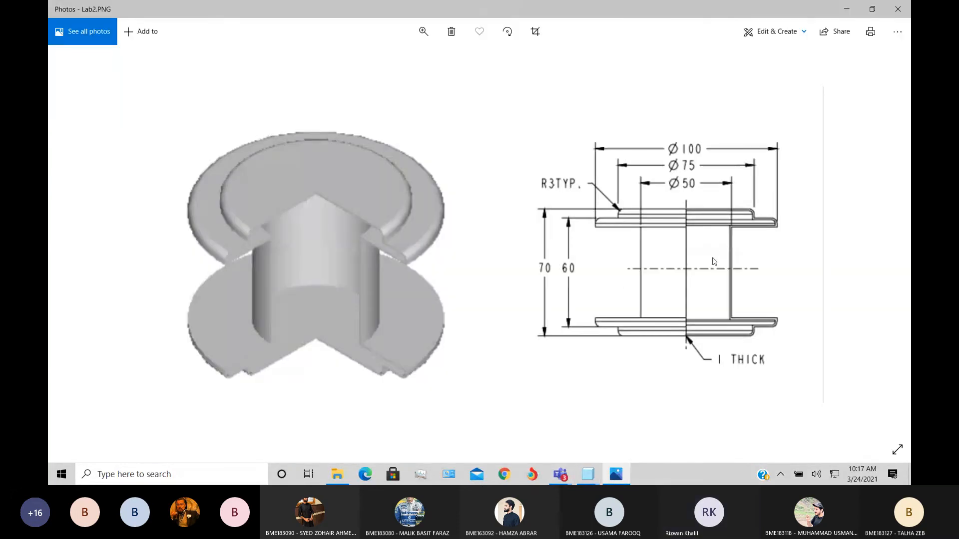
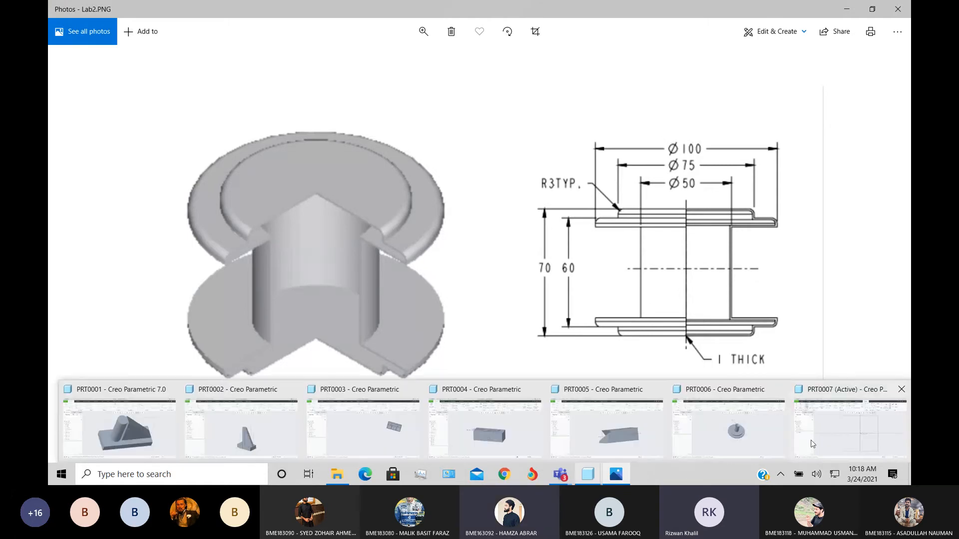
# Switch to PRT0007 in Creo Parametric and sketch a horizontal line from the vertical reference, about 170 above the origin, with length 37.5.
pyautogui.click(850, 428)
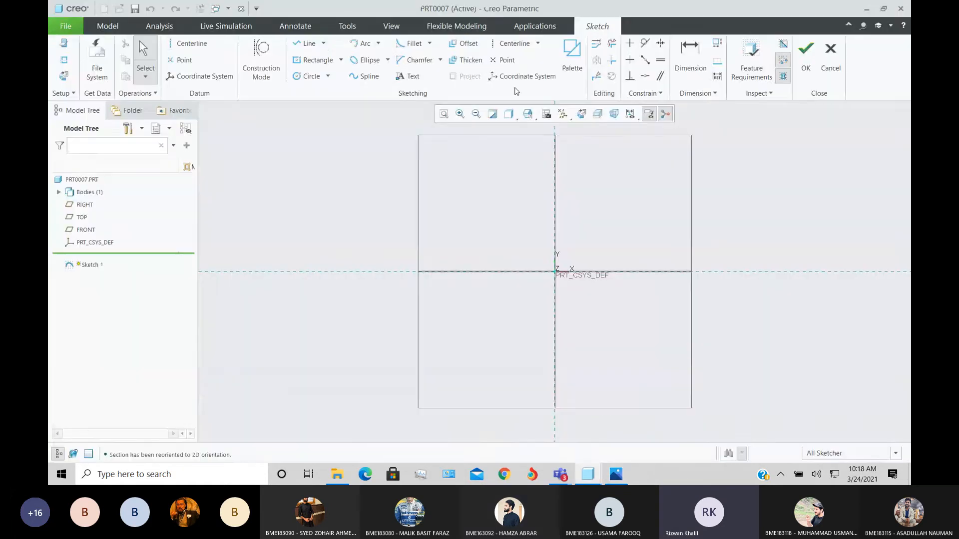
pyautogui.click(555, 180)
pyautogui.click(637, 180)
pyautogui.middleClick(658, 222)
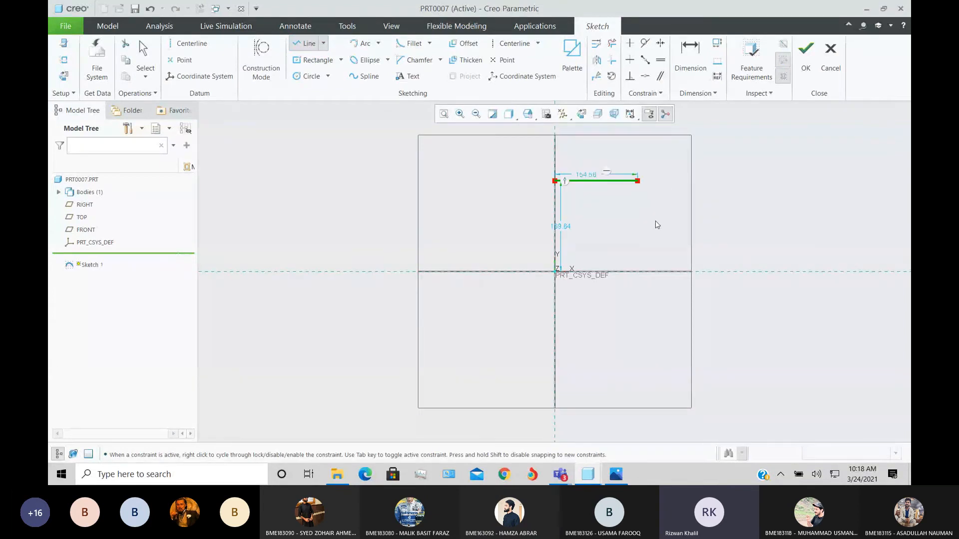
pyautogui.middleClick(658, 223)
pyautogui.doubleClick(588, 172)
pyautogui.write('3')
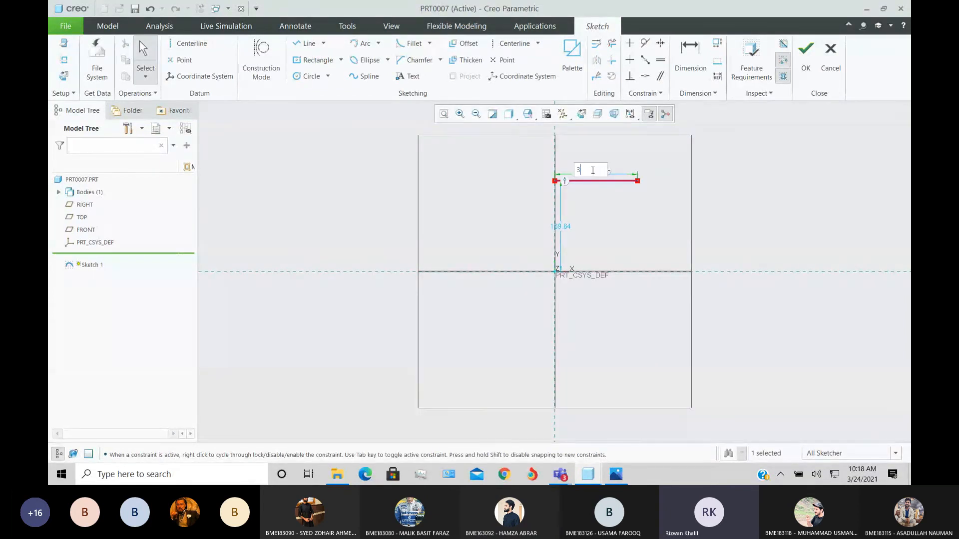
pyautogui.write('7.5')
pyautogui.press('Return')
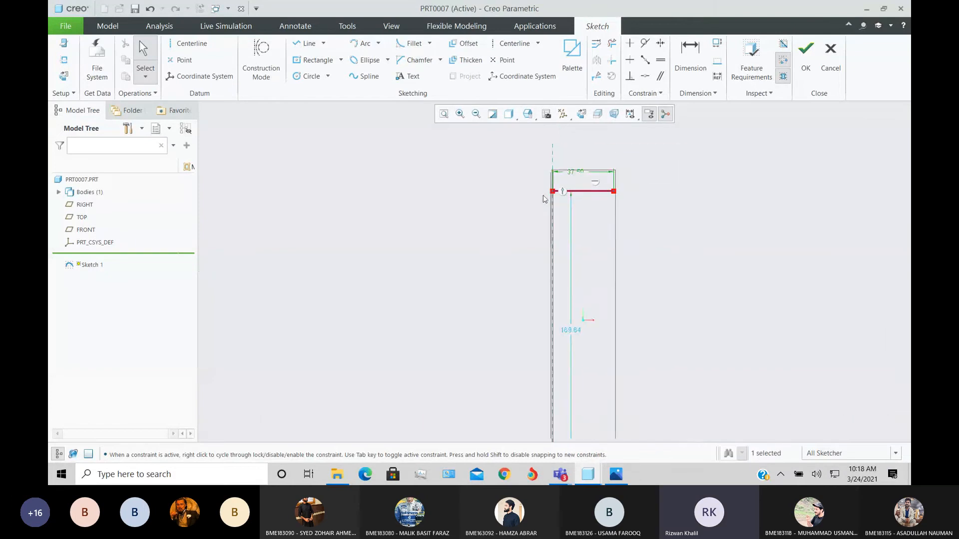
# Check the upper flange step in Lab2.PNG, and sketch a short vertical line down from the outer end of the horizontal line in Creo.
pyautogui.hotkey('alt', 'Tab')
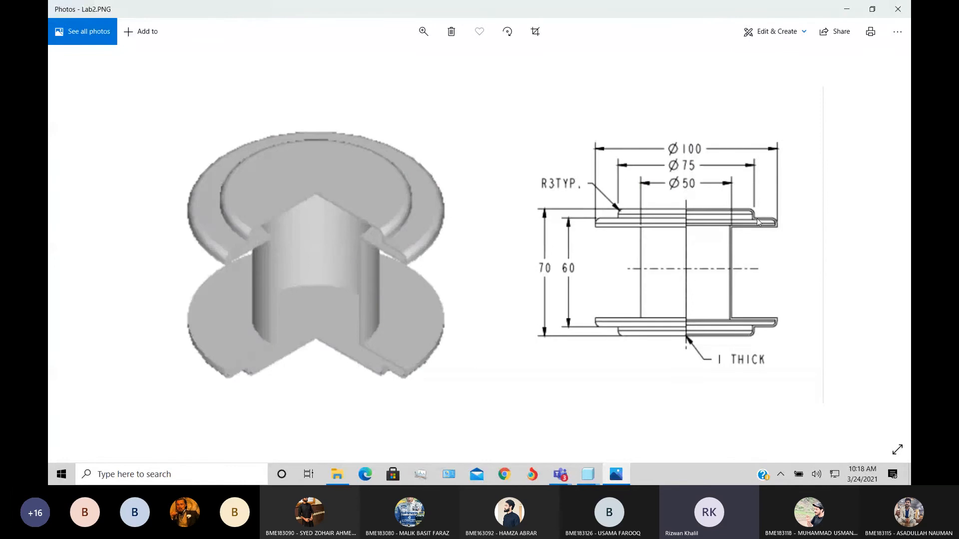
pyautogui.hotkey('alt', 'Tab')
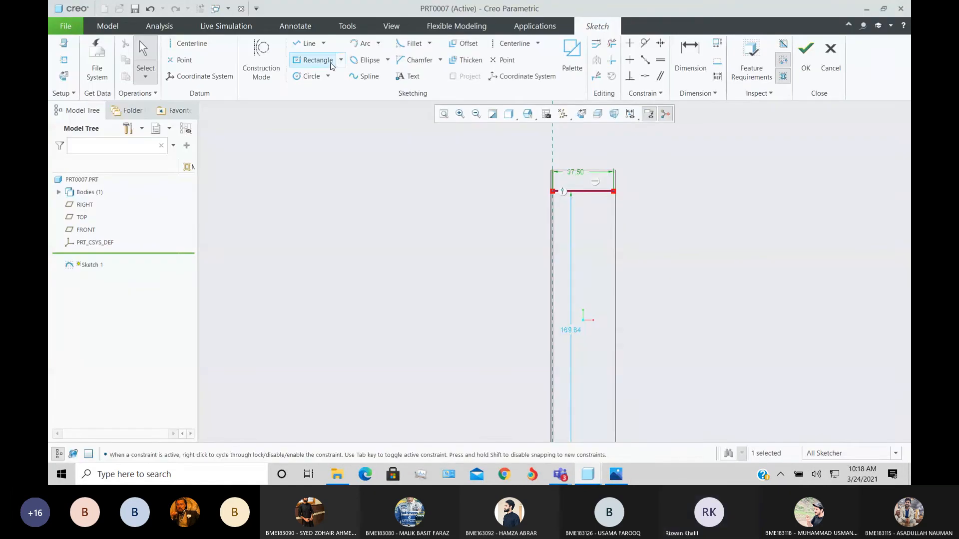
pyautogui.click(303, 44)
pyautogui.scroll(-2, 621, 199)
pyautogui.scroll(-1, 612, 178)
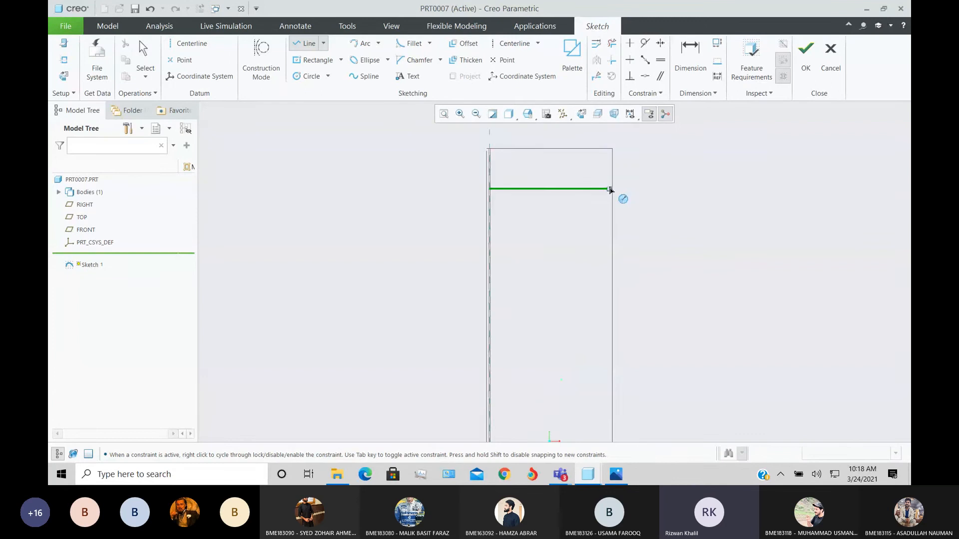
pyautogui.click(610, 188)
pyautogui.click(610, 202)
pyautogui.middleClick(660, 237)
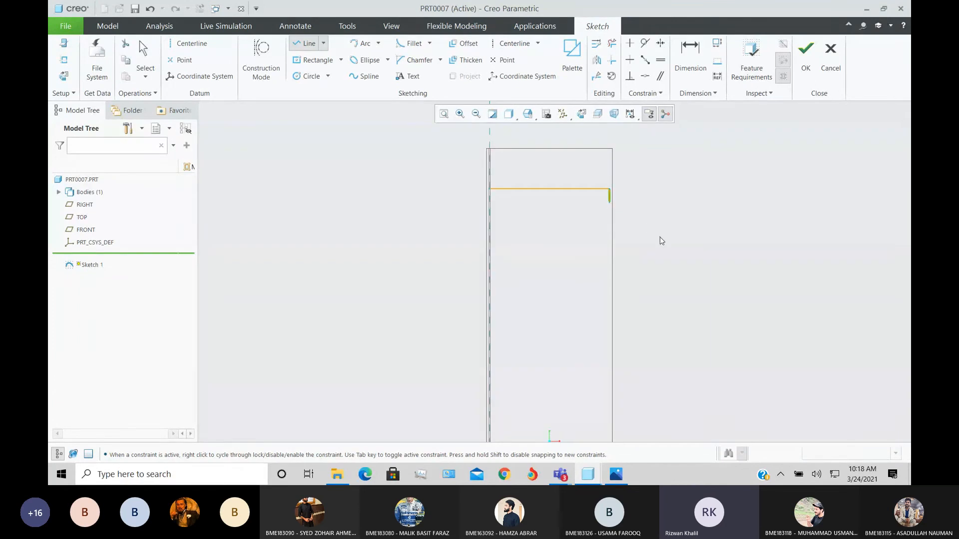
# Switch to Lab2.PNG to check the flange diameters, and open the Calculator app.
pyautogui.hotkey('alt', 'Tab')
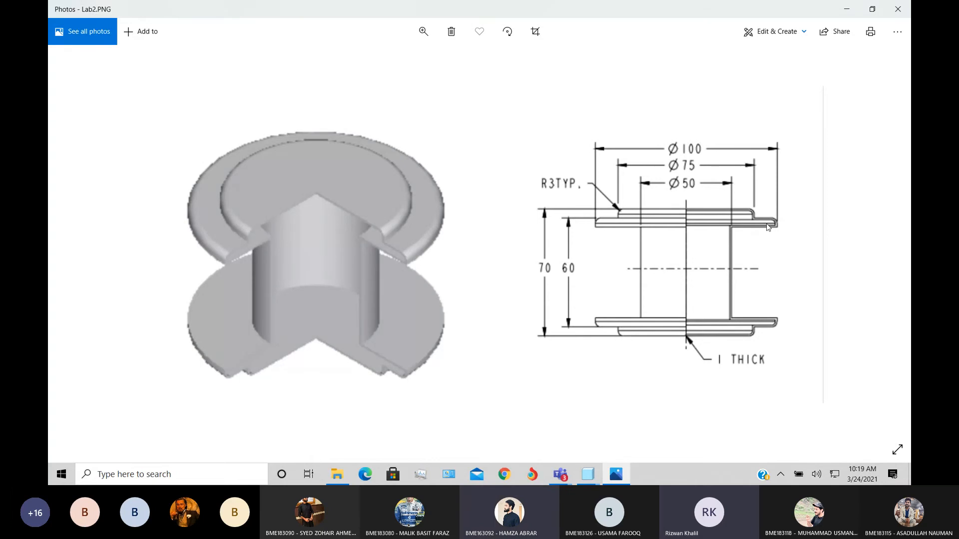
pyautogui.click(179, 477)
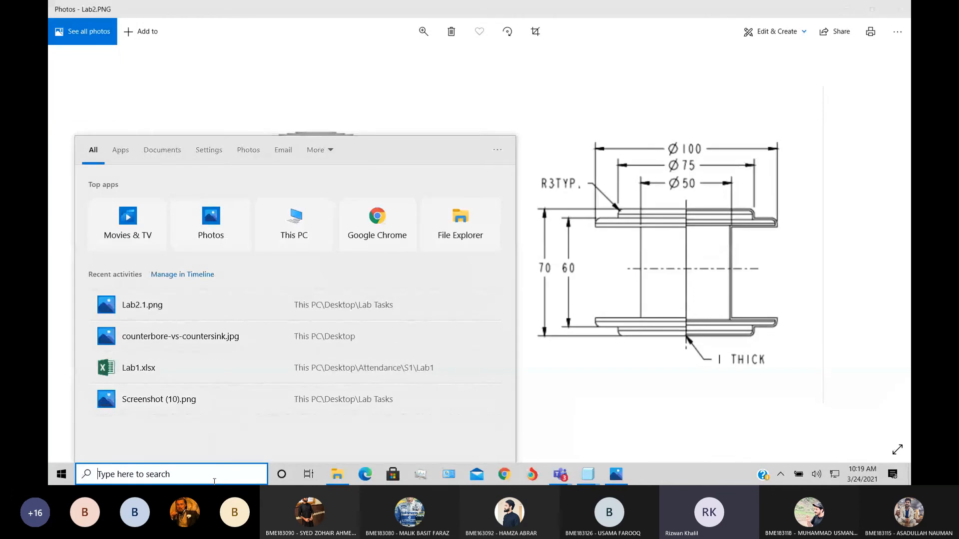
pyautogui.write('cal')
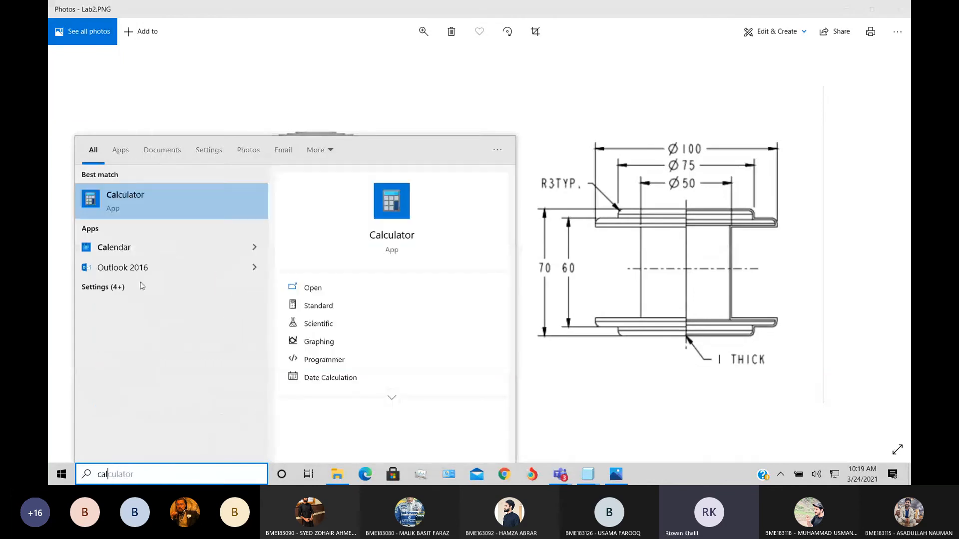
pyautogui.click(167, 206)
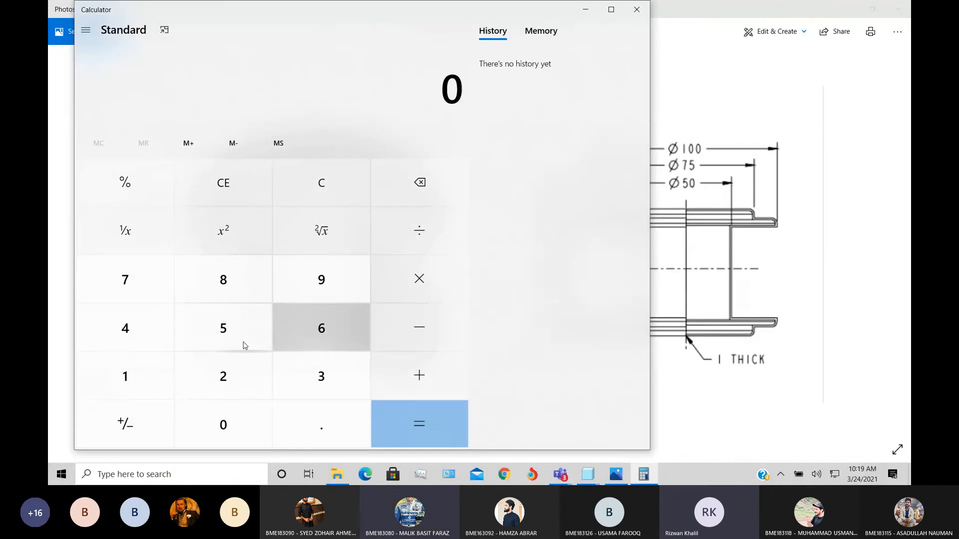
# Calculate 50 minus 37.5 for the flange overhang, and minimize the calculator.
pyautogui.click(234, 341)
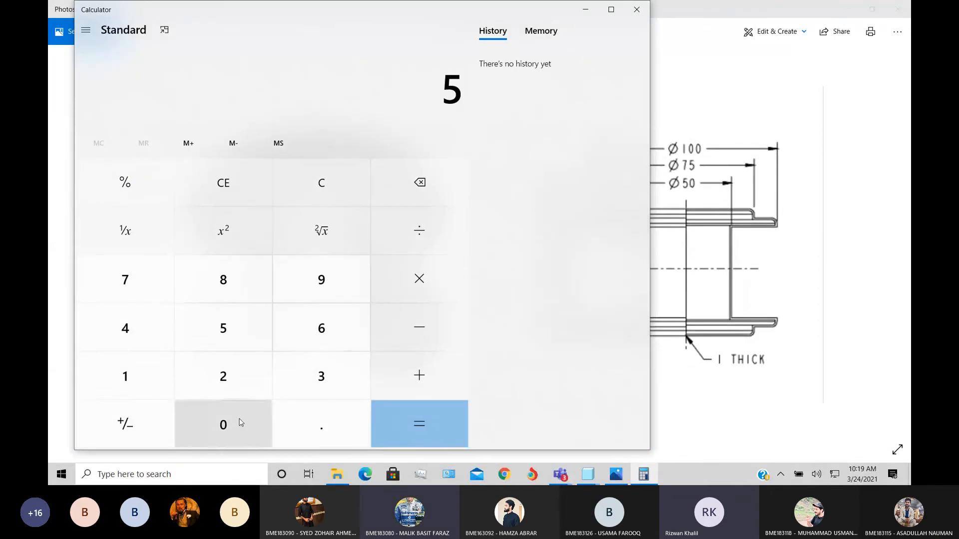
pyautogui.click(242, 422)
pyautogui.click(377, 348)
pyautogui.click(312, 384)
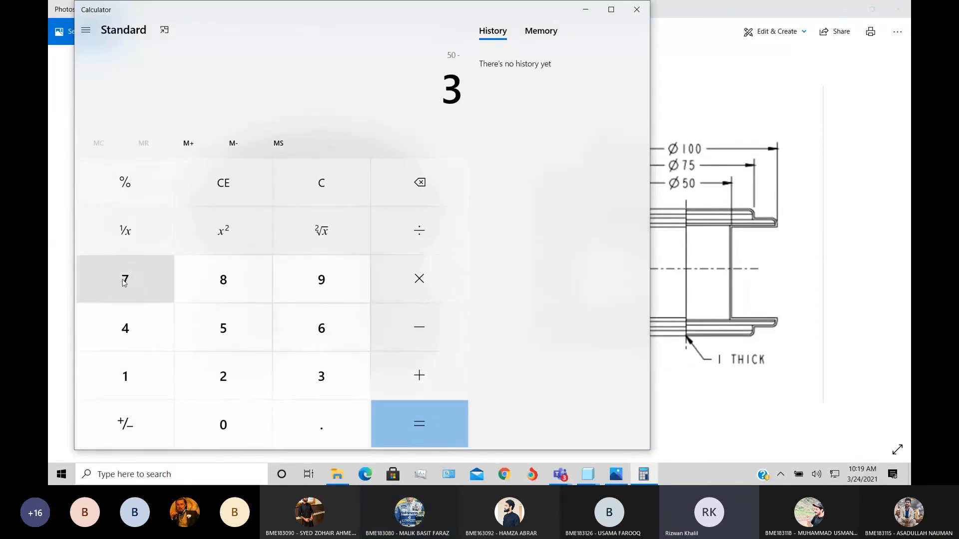
pyautogui.click(128, 290)
pyautogui.click(280, 412)
pyautogui.click(223, 327)
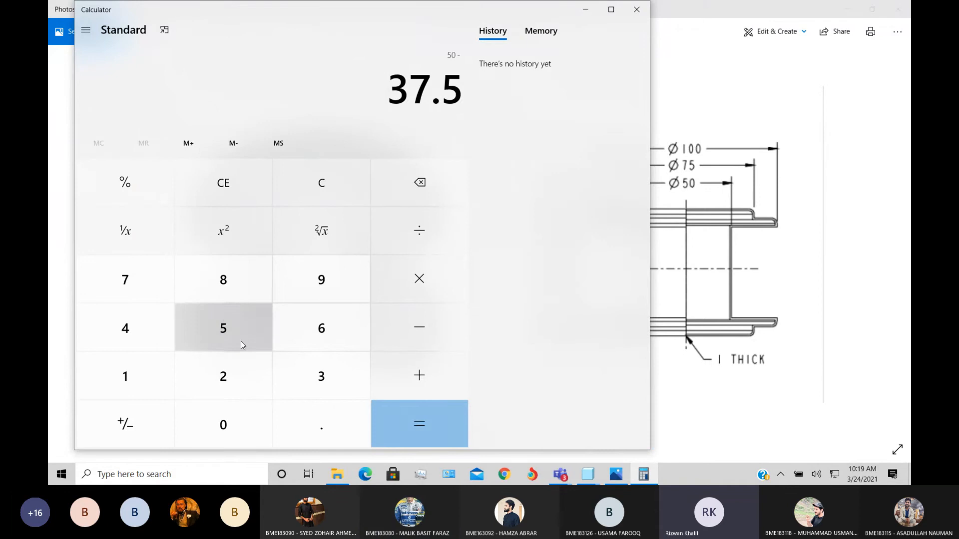
pyautogui.click(427, 436)
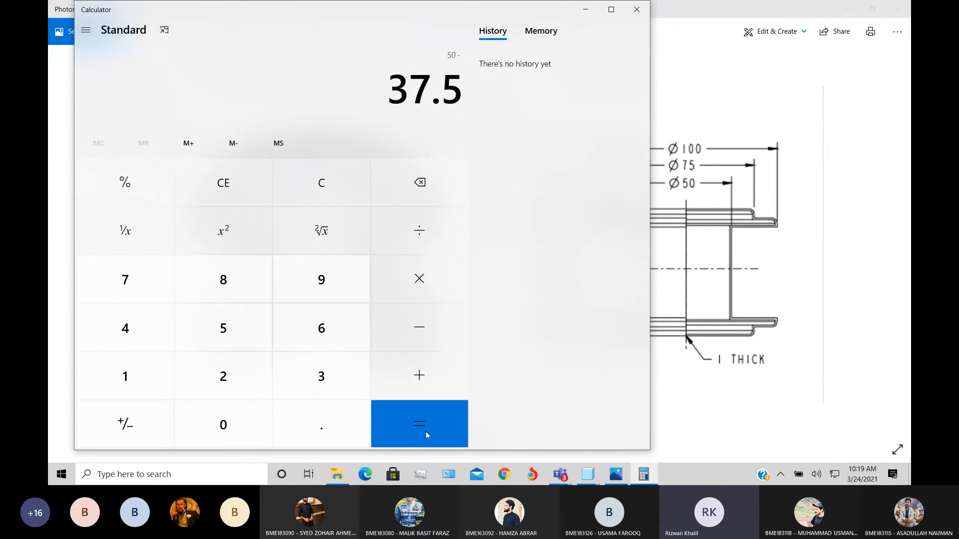
pyautogui.click(586, 9)
# Switch to PRT0007 in Creo Parametric and sketch a horizontal line outward from the short vertical line's lower end, with length 12.5.
pyautogui.moveTo(588, 475)
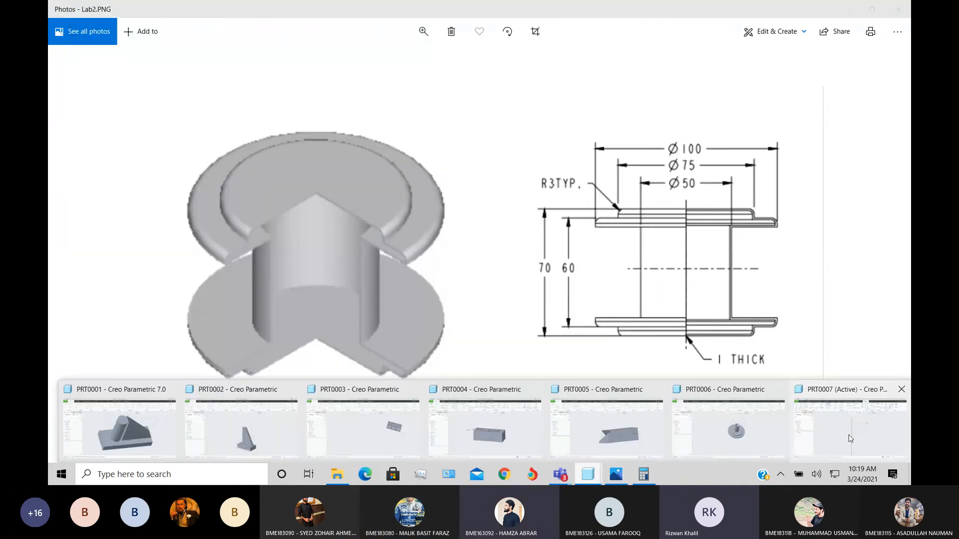
pyautogui.click(849, 435)
pyautogui.click(662, 202)
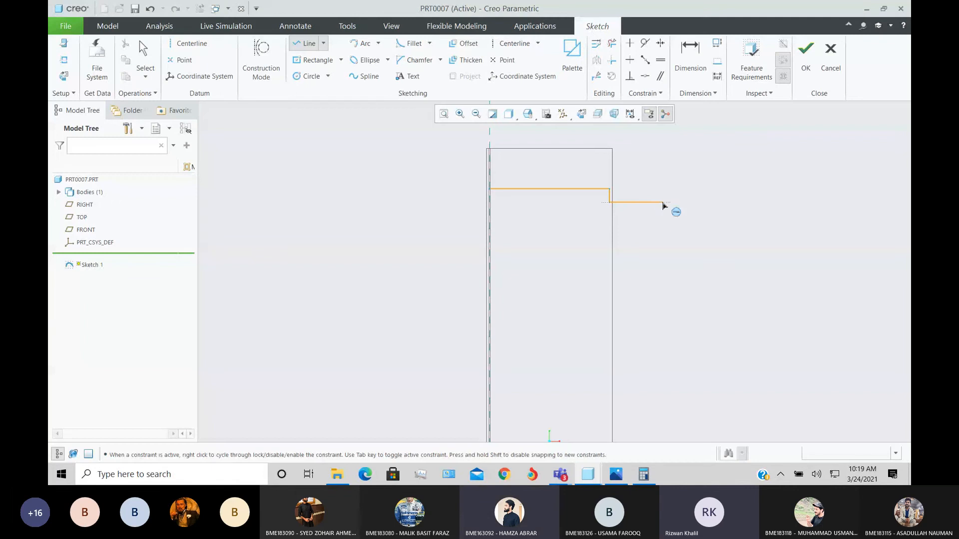
pyautogui.middleClick(663, 255)
pyautogui.middleClick(662, 255)
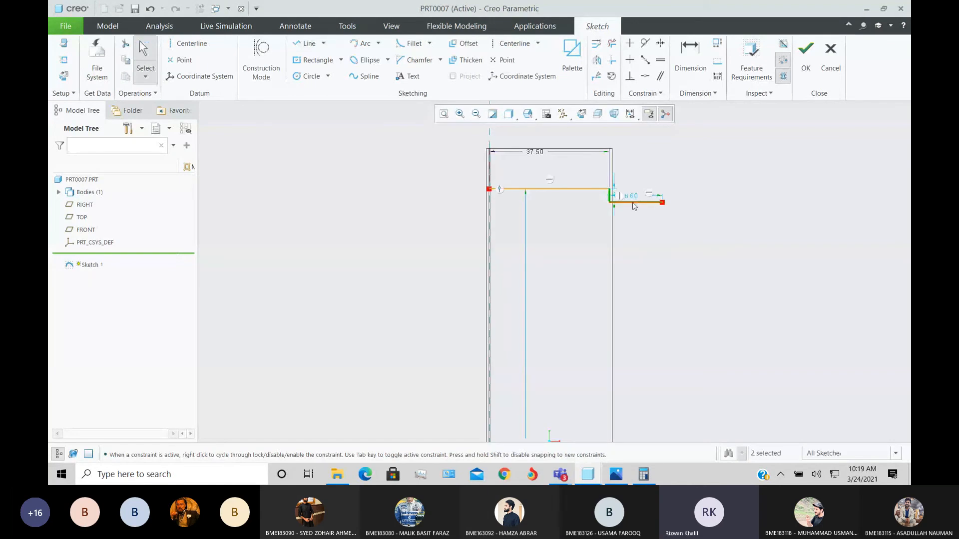
pyautogui.moveTo(633, 206); pyautogui.dragTo(620, 205)
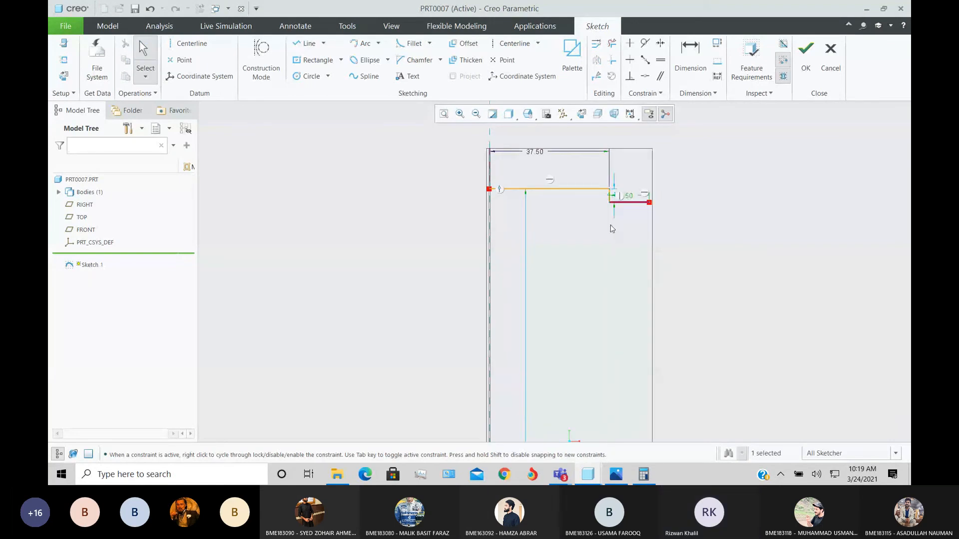
# Check the flange edge in Lab2.PNG, and in Creo sketch a vertical line down from the 12.5 line's outer end, equal to the upper step.
pyautogui.hotkey('alt', 'Tab')
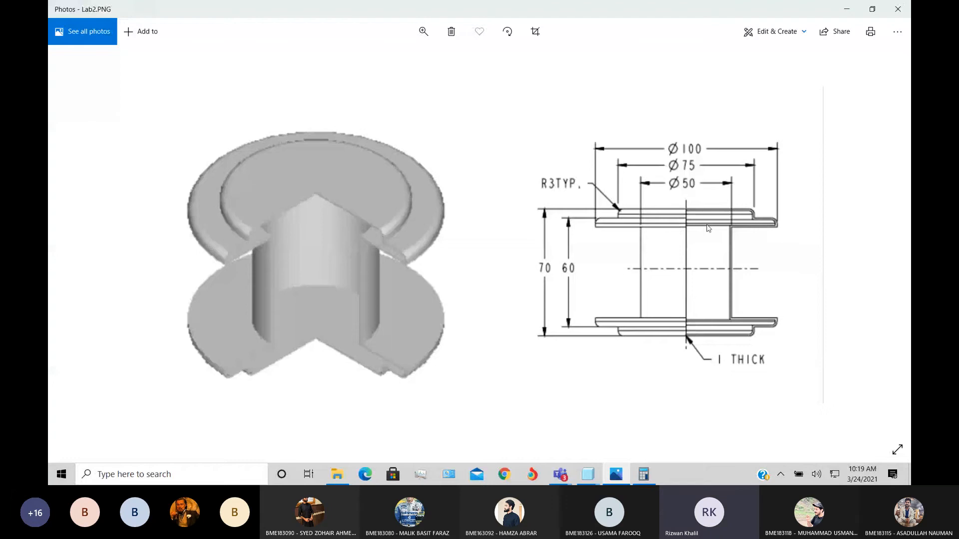
pyautogui.hotkey('alt', 'Tab')
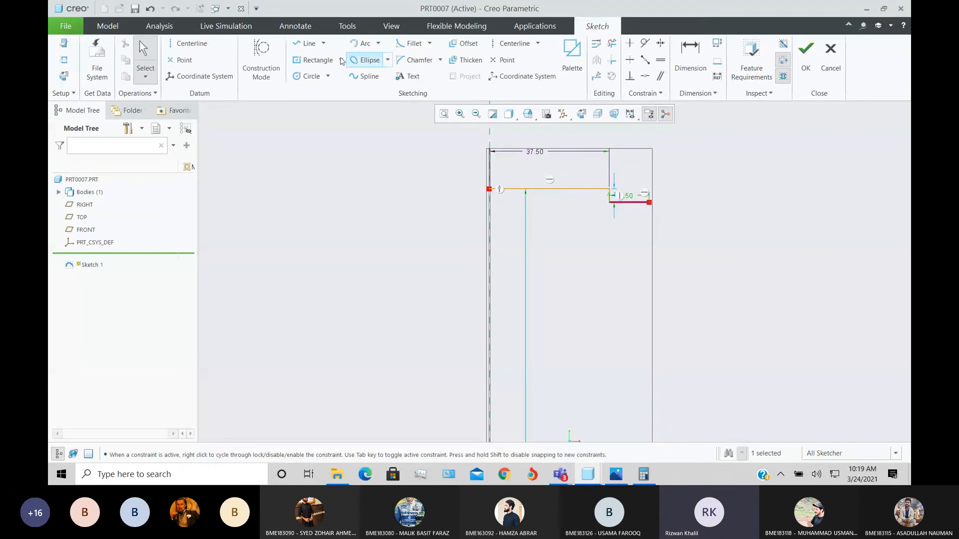
pyautogui.press('l')
pyautogui.click(649, 202)
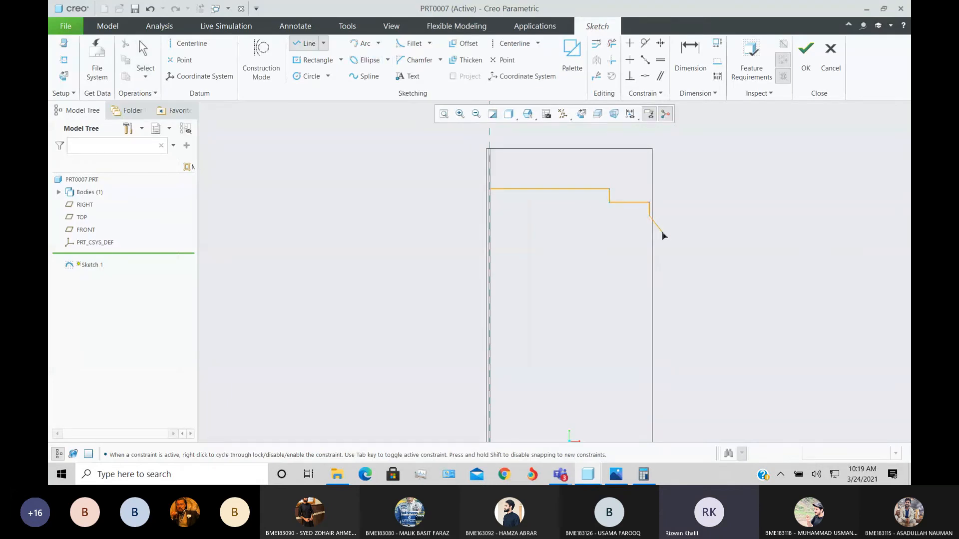
pyautogui.click(649, 216)
pyautogui.middleClick(682, 239)
# Check the drawing again, and in Creo sketch the flange's lower horizontal line inward from its outer edge, with length 25.
pyautogui.hotkey('alt', 'Tab')
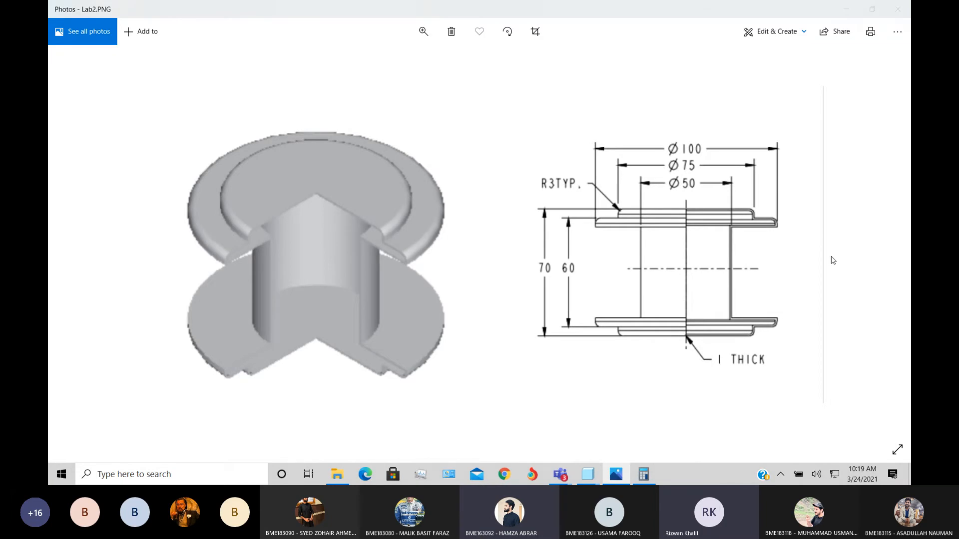
pyautogui.hotkey('alt', 'Tab')
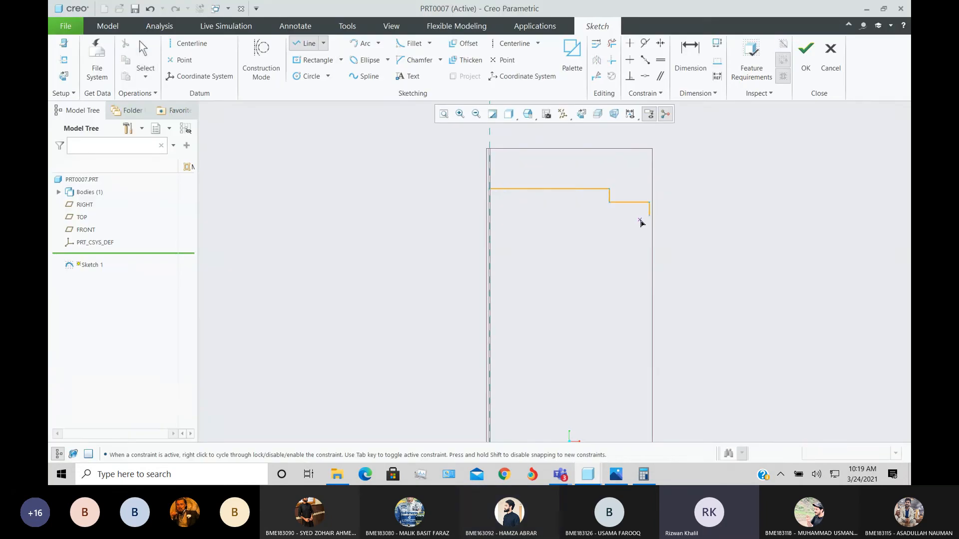
pyautogui.click(649, 216)
pyautogui.click(593, 216)
pyautogui.middleClick(599, 286)
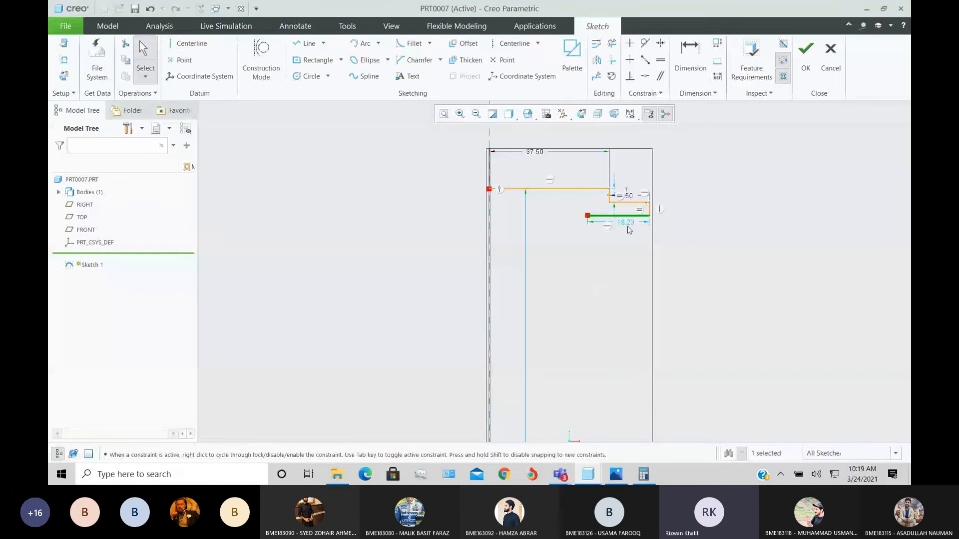
pyautogui.write('25')
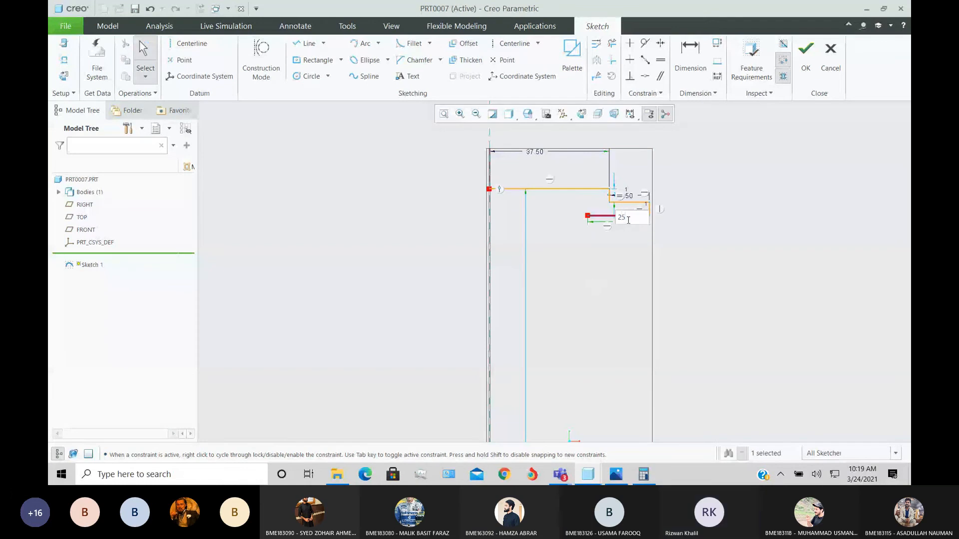
pyautogui.press('Return')
# Check the hub height in Lab2.PNG, and in Creo sketch a vertical line down from the 25 line's inner end, with length 60.
pyautogui.hotkey('alt', 'Tab')
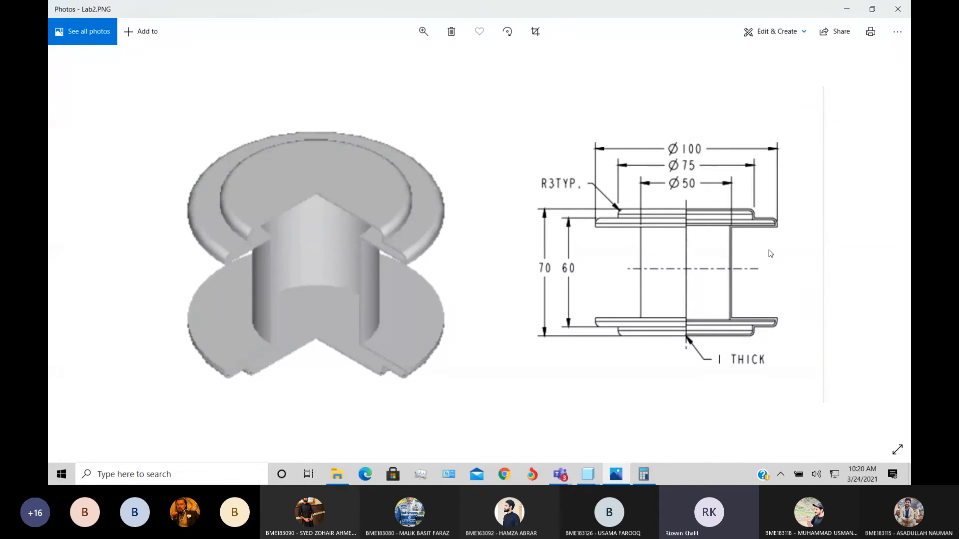
pyautogui.hotkey('alt', 'Tab')
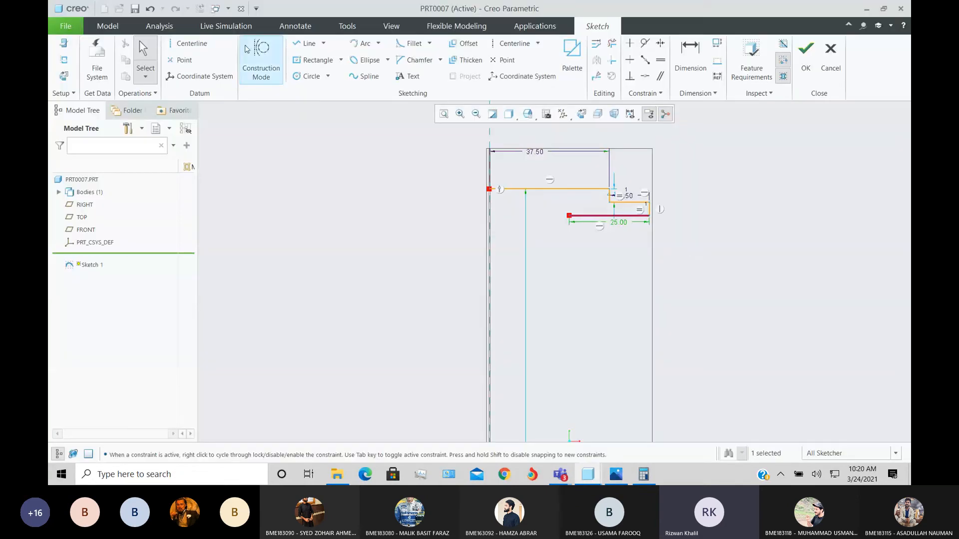
pyautogui.click(308, 45)
pyautogui.click(569, 216)
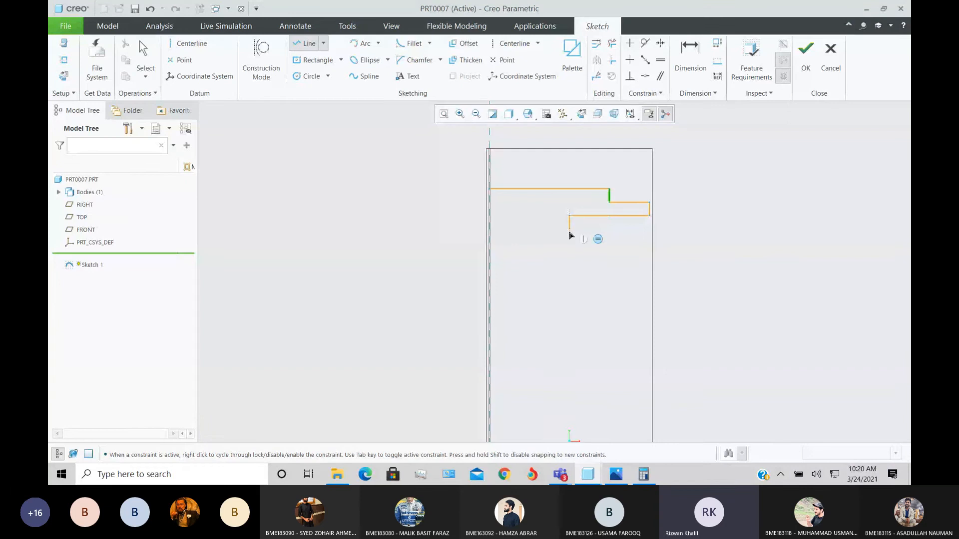
pyautogui.click(569, 326)
pyautogui.middleClick(613, 346)
pyautogui.middleClick(614, 346)
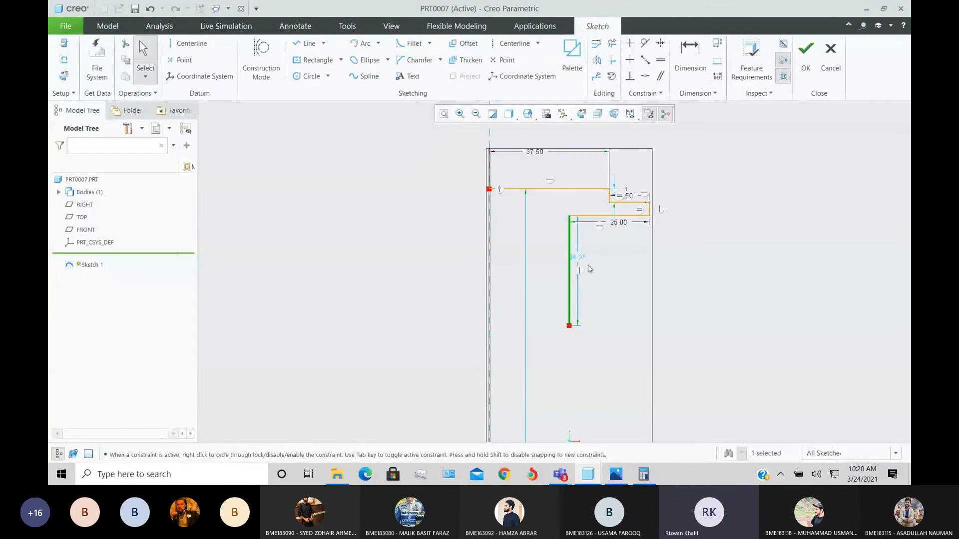
pyautogui.doubleClick(580, 260)
pyautogui.write('30')
pyautogui.press('Return')
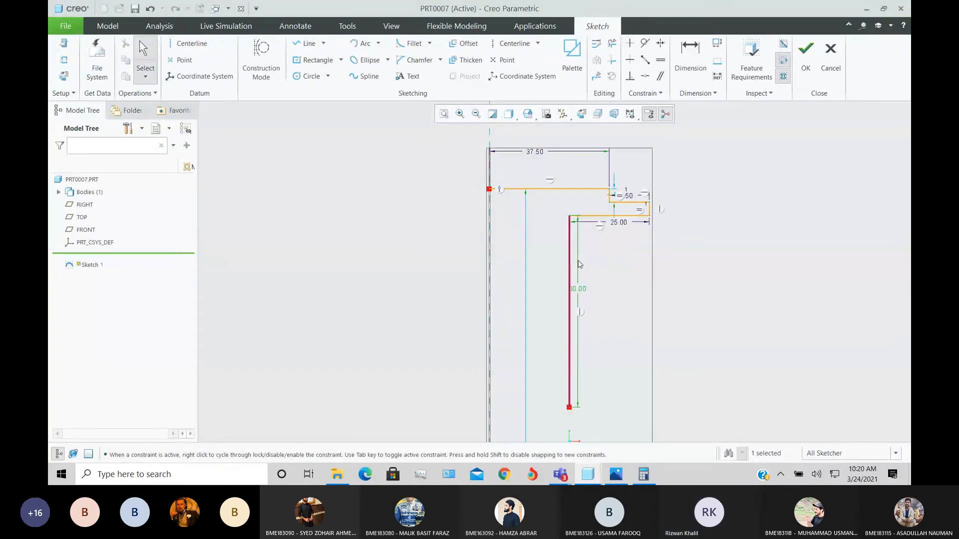
# Sketch the lower flange as a line chain matching the upper flange's segments, from the hub line's lower end to the vertical reference.
pyautogui.click(308, 44)
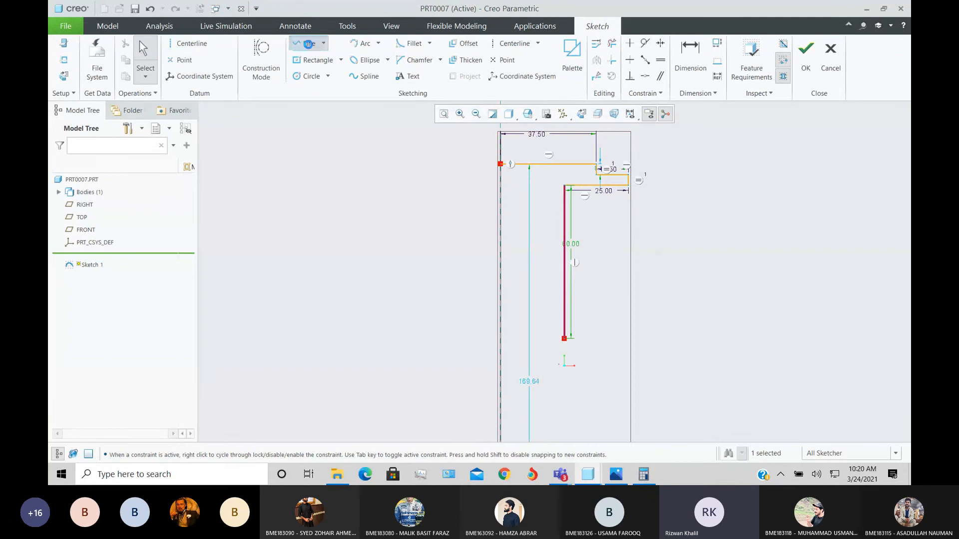
pyautogui.click(564, 339)
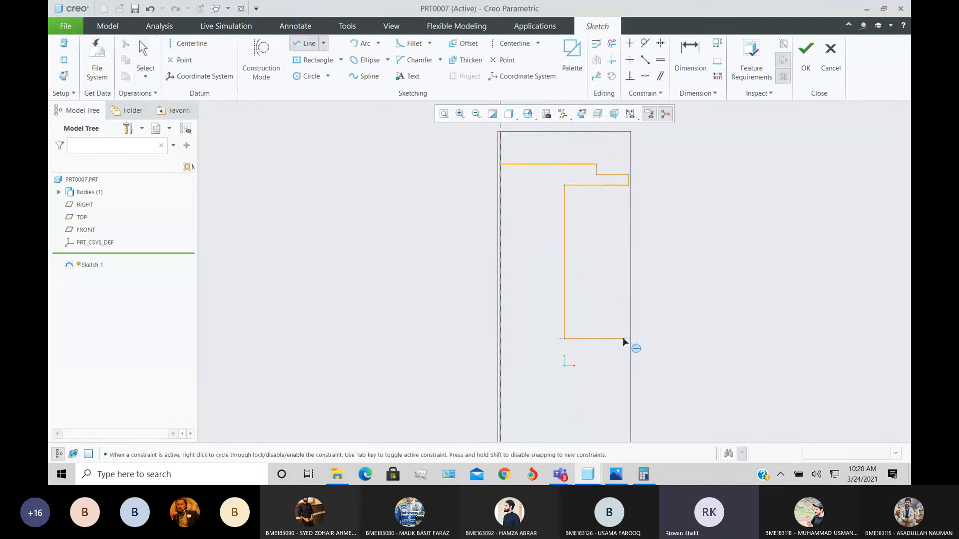
pyautogui.click(628, 340)
pyautogui.click(628, 350)
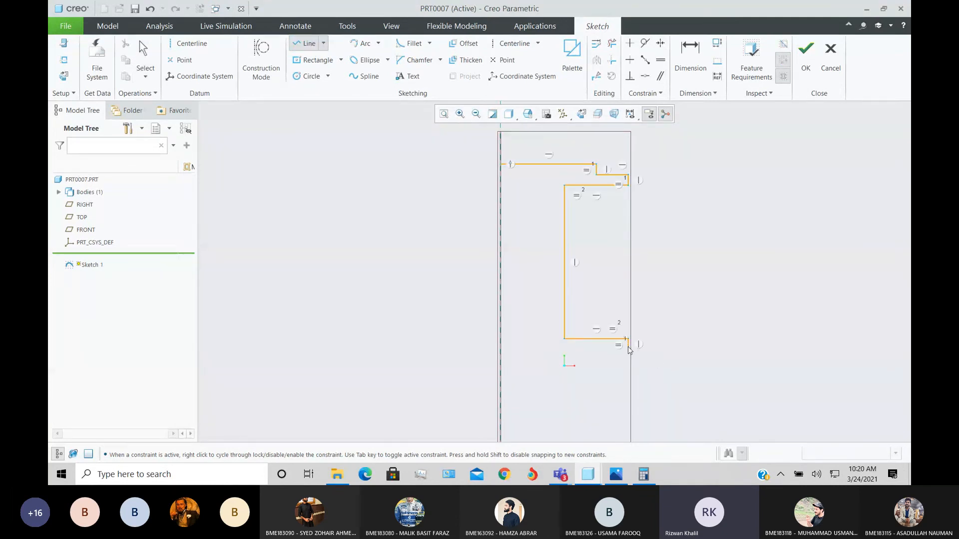
pyautogui.click(596, 349)
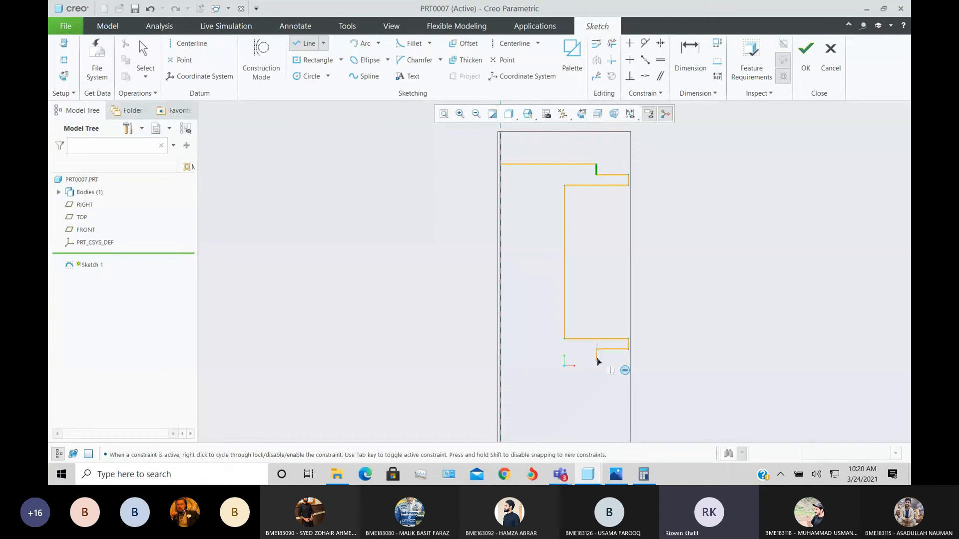
pyautogui.click(596, 360)
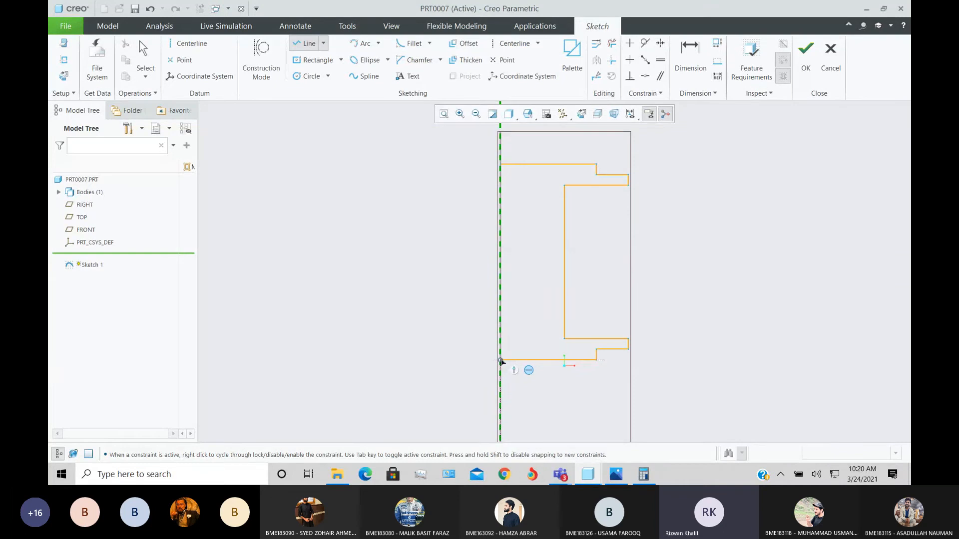
pyautogui.click(501, 360)
pyautogui.middleClick(544, 381)
# Check the fillet radius in Lab2.PNG, and in Creo fillet the upper step's outer corner with radius 3.
pyautogui.hotkey('alt', 'Tab')
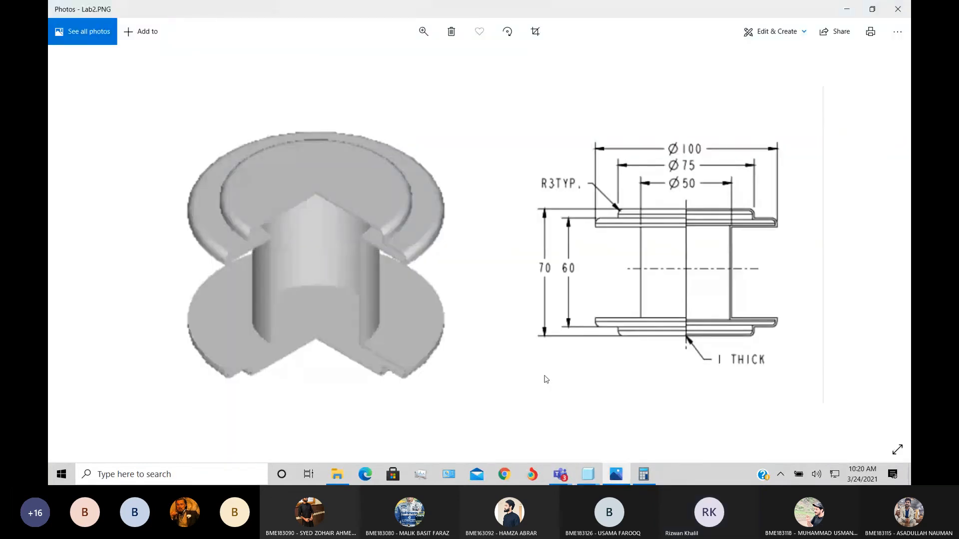
pyautogui.hotkey('alt', 'Tab')
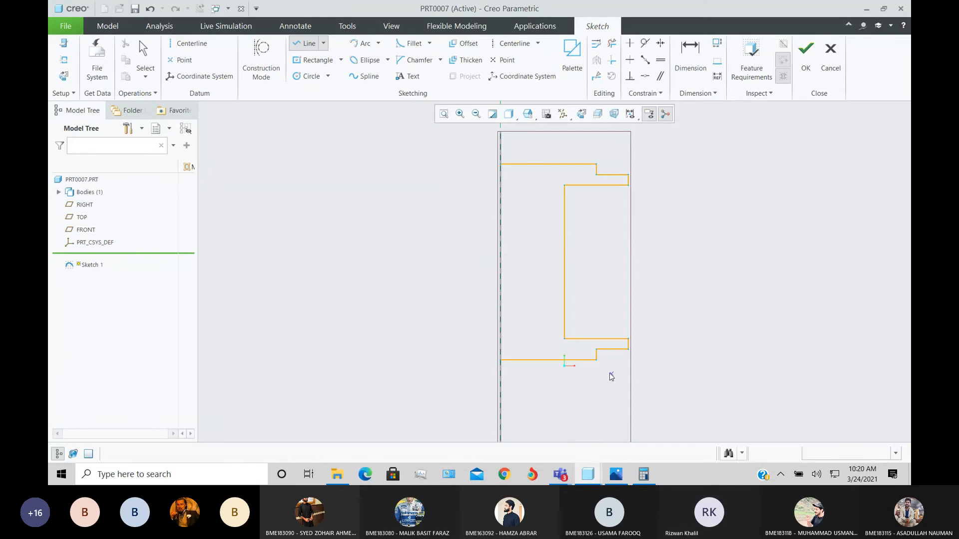
pyautogui.hotkey('alt', 'Tab')
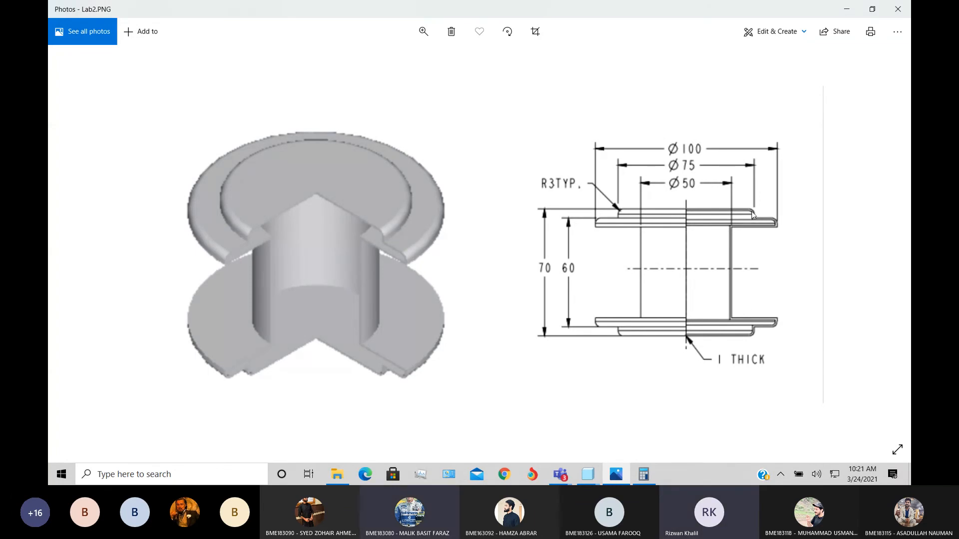
pyautogui.hotkey('alt', 'Tab')
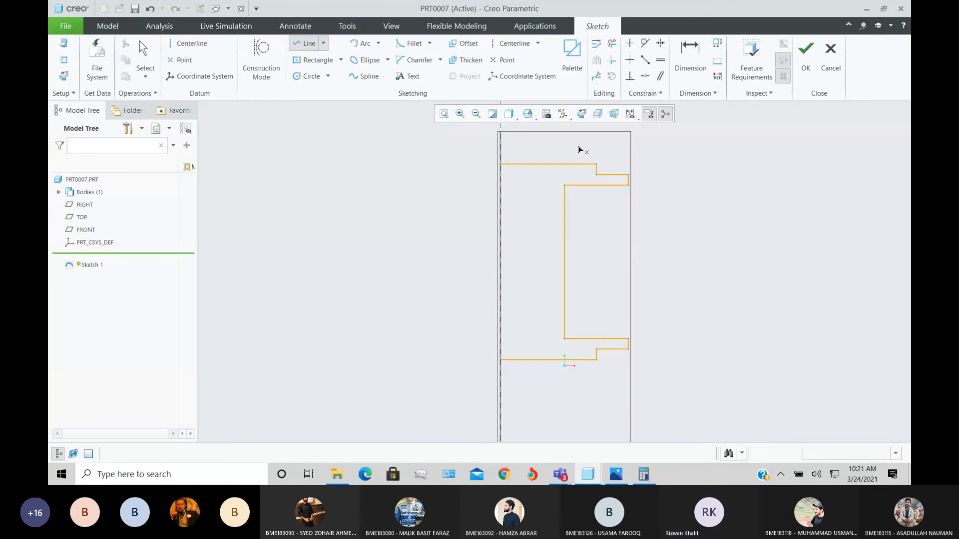
pyautogui.click(414, 43)
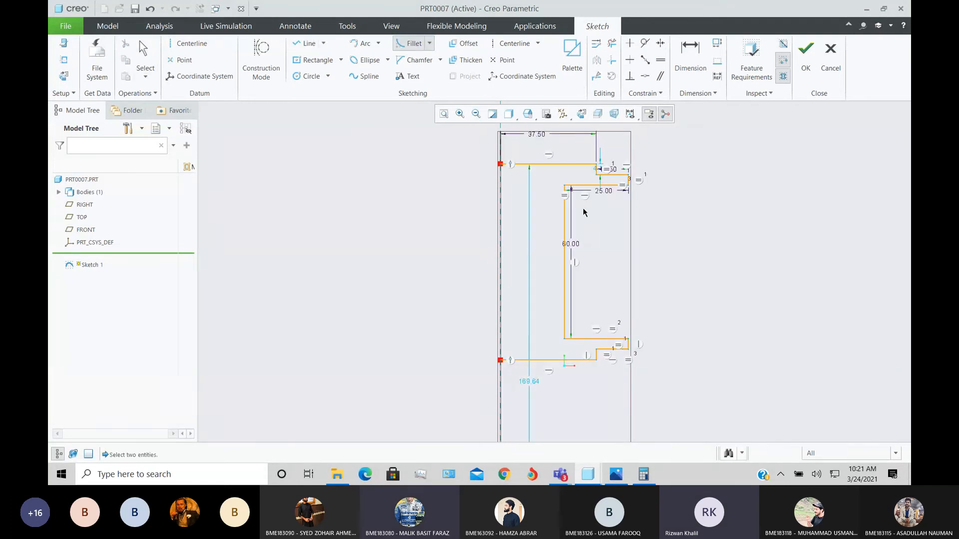
pyautogui.scroll(3, 597, 167)
pyautogui.scroll(3, 596, 167)
pyautogui.click(595, 164)
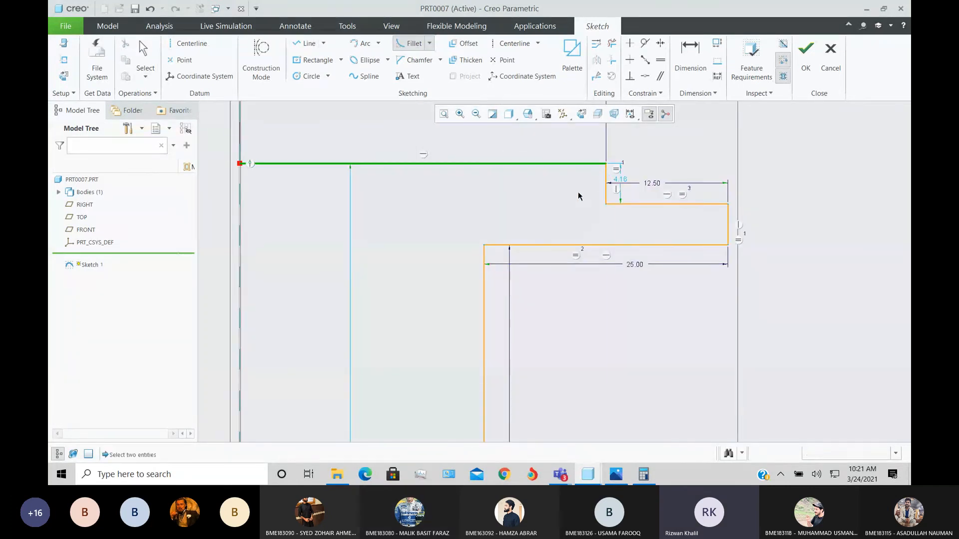
pyautogui.click(606, 184)
pyautogui.middleClick(646, 160)
pyautogui.doubleClick(645, 154)
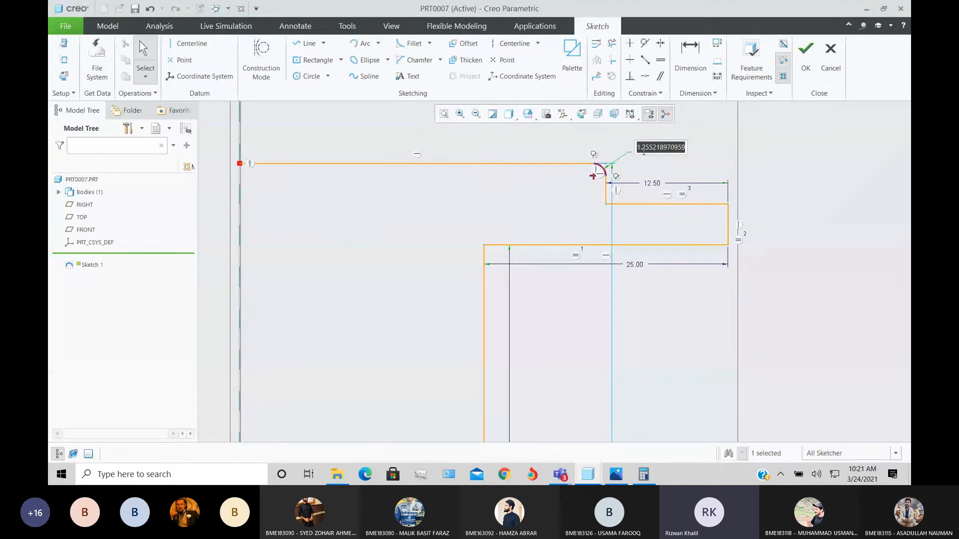
pyautogui.write('3')
pyautogui.press('Return')
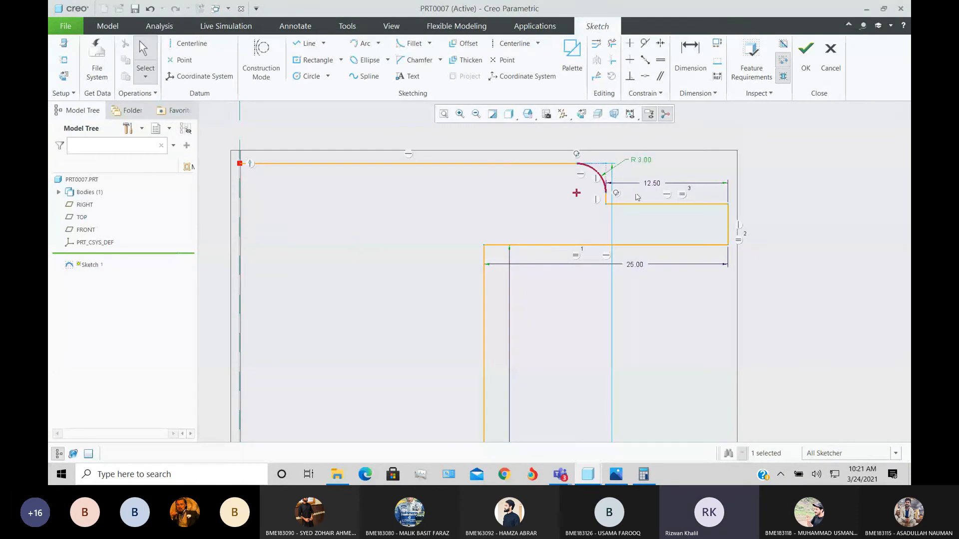
# Fillet the upper flange's outer corner with radius 3.
pyautogui.click(414, 43)
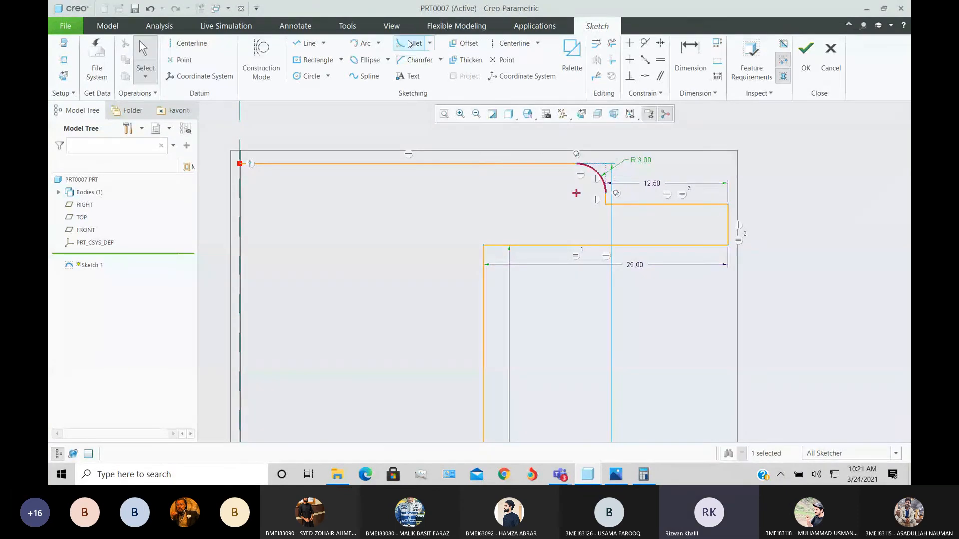
pyautogui.click(712, 203)
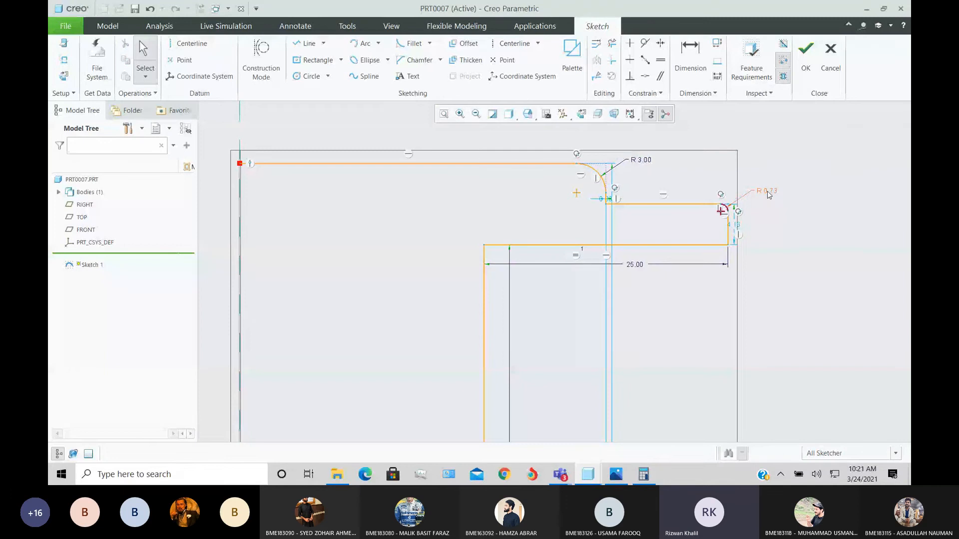
pyautogui.doubleClick(767, 192)
pyautogui.write('3')
pyautogui.press('Return')
# Check the lower flange in Lab2.PNG, and in Creo fillet the lower flange's outer bottom corner with radius 3.
pyautogui.scroll(-5, 742, 229)
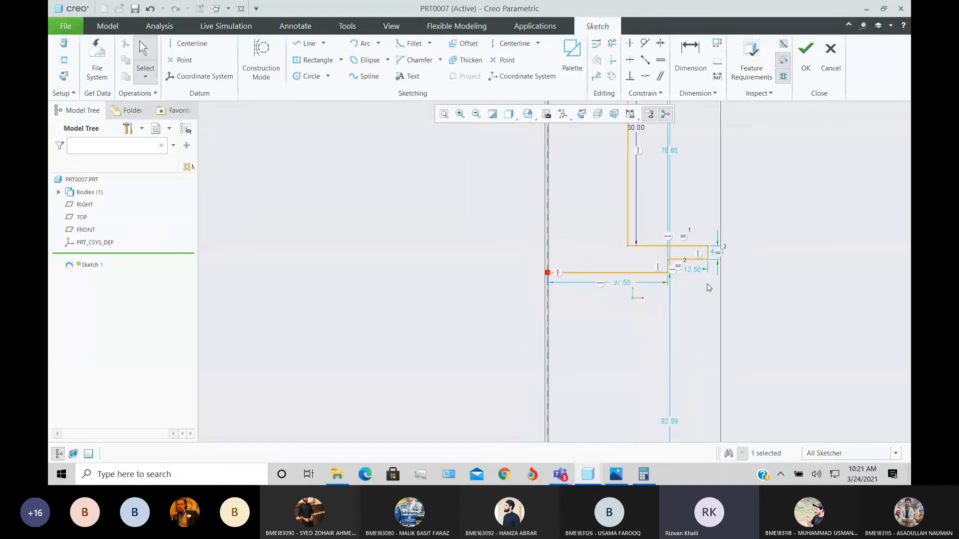
pyautogui.hotkey('alt', 'Tab')
pyautogui.hotkey('alt', 'Tab')
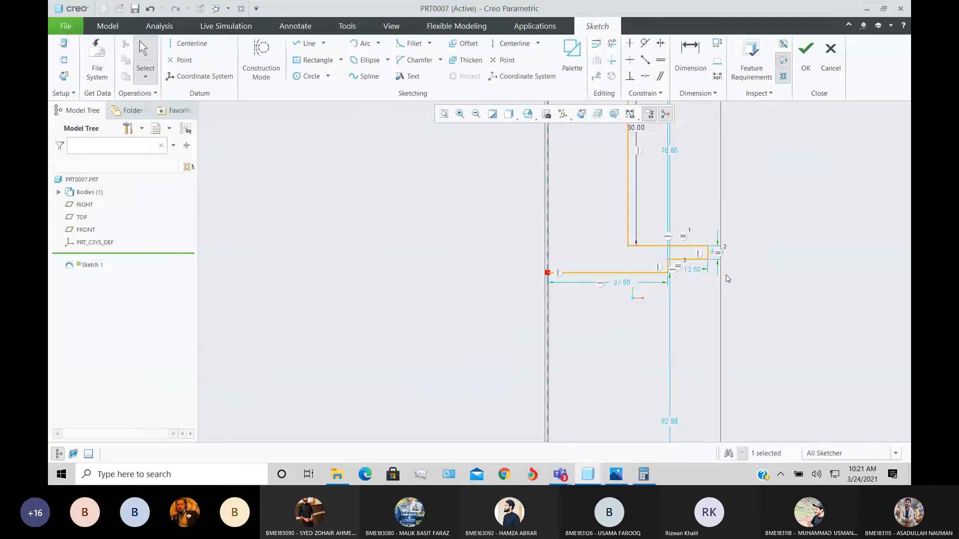
pyautogui.hotkey('alt', 'Tab')
pyautogui.hotkey('alt', 'Tab')
pyautogui.click(412, 44)
pyautogui.scroll(4, 683, 265)
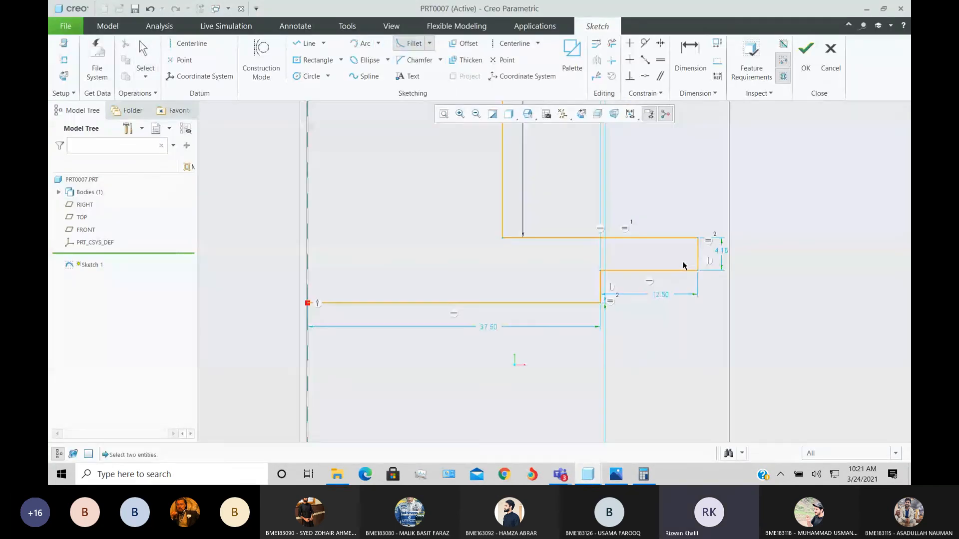
pyautogui.click(698, 265)
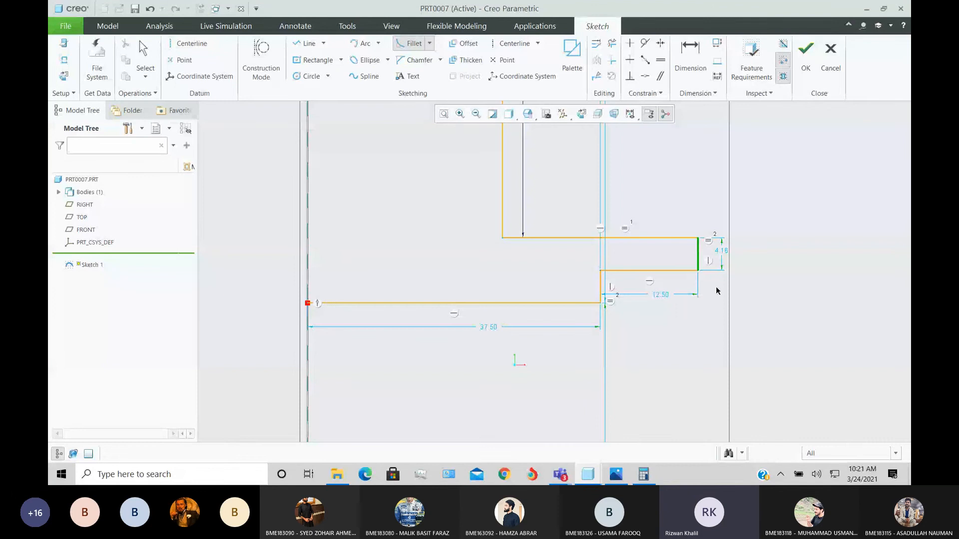
pyautogui.click(685, 270)
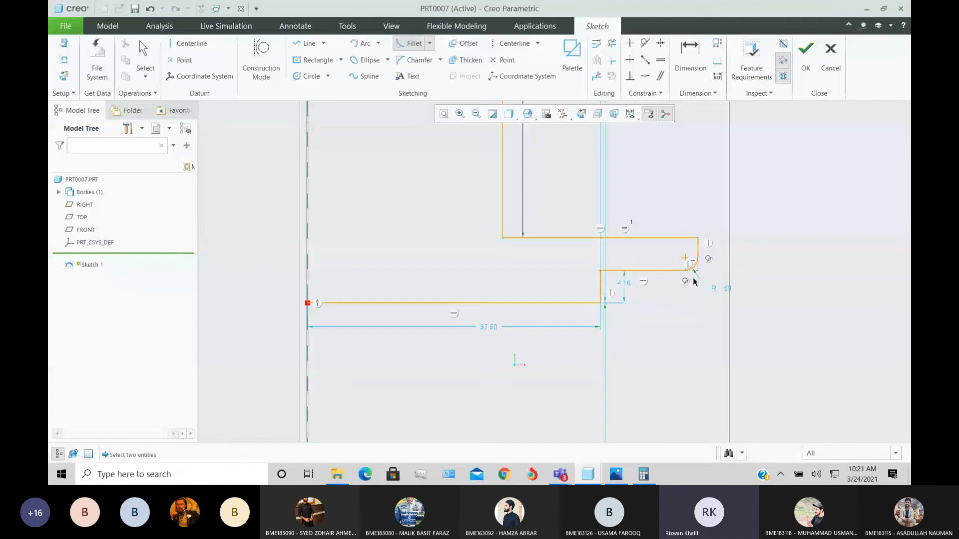
pyautogui.middleClick(725, 306)
pyautogui.doubleClick(722, 288)
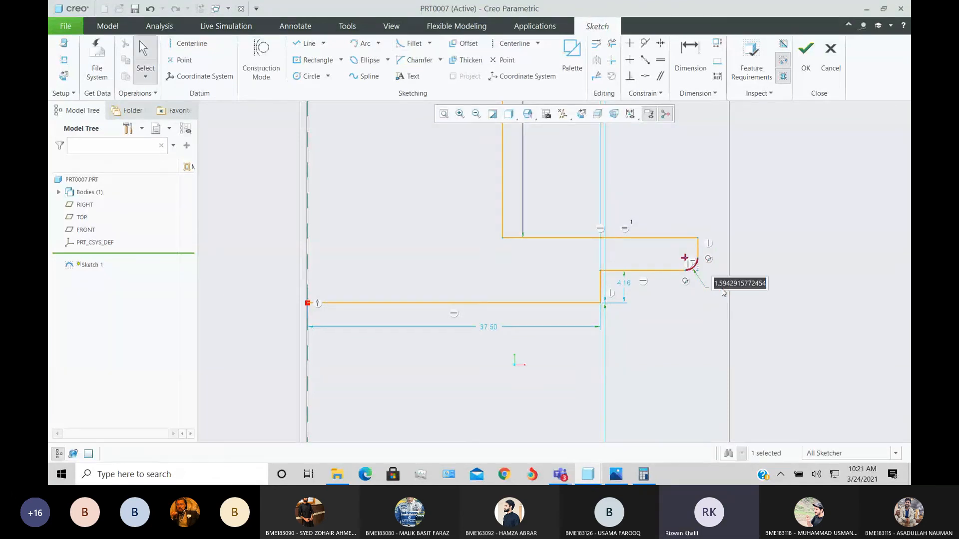
pyautogui.write('3')
pyautogui.press('Return')
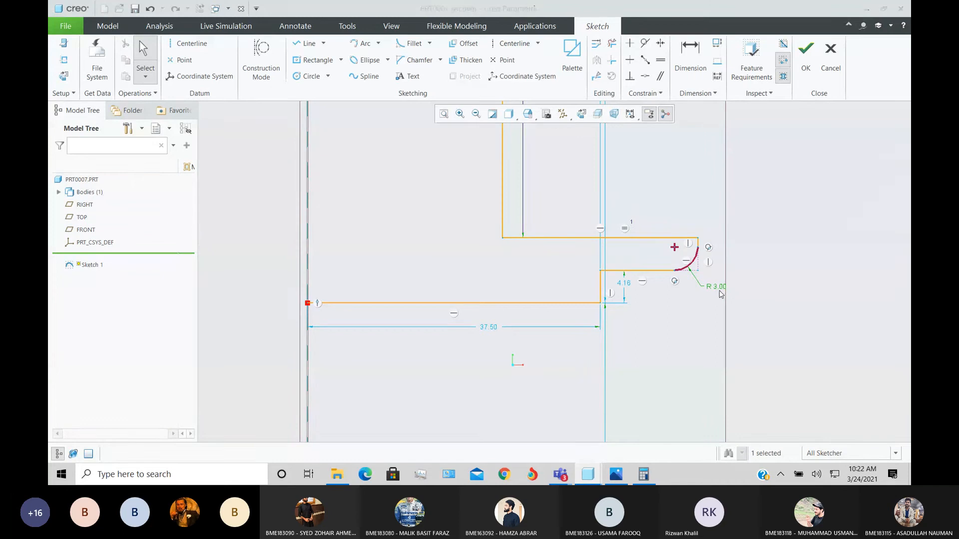
# Check the drawing again, and in Creo fillet the lower step's outer bottom corner with radius 3.
pyautogui.hotkey('alt', 'Tab')
pyautogui.hotkey('alt', 'Tab')
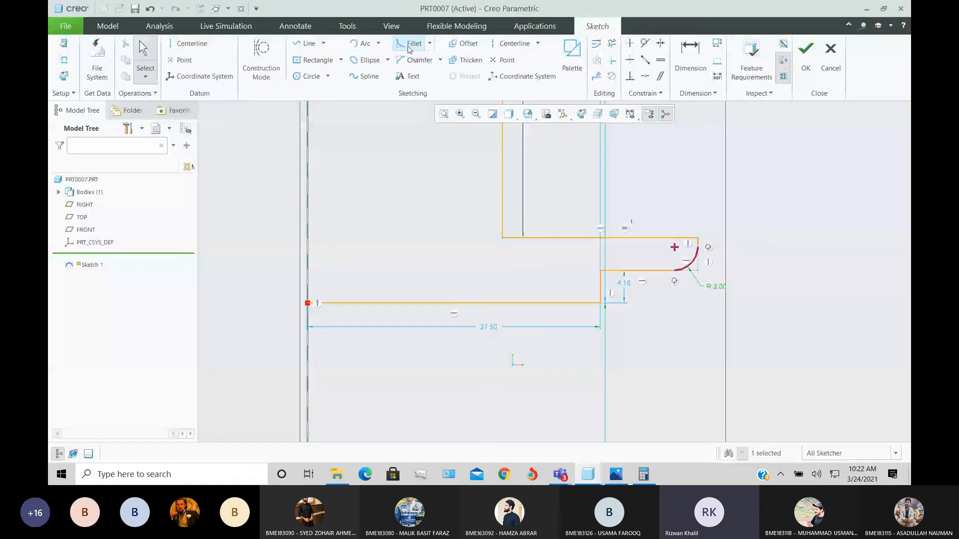
pyautogui.click(409, 44)
pyautogui.click(594, 305)
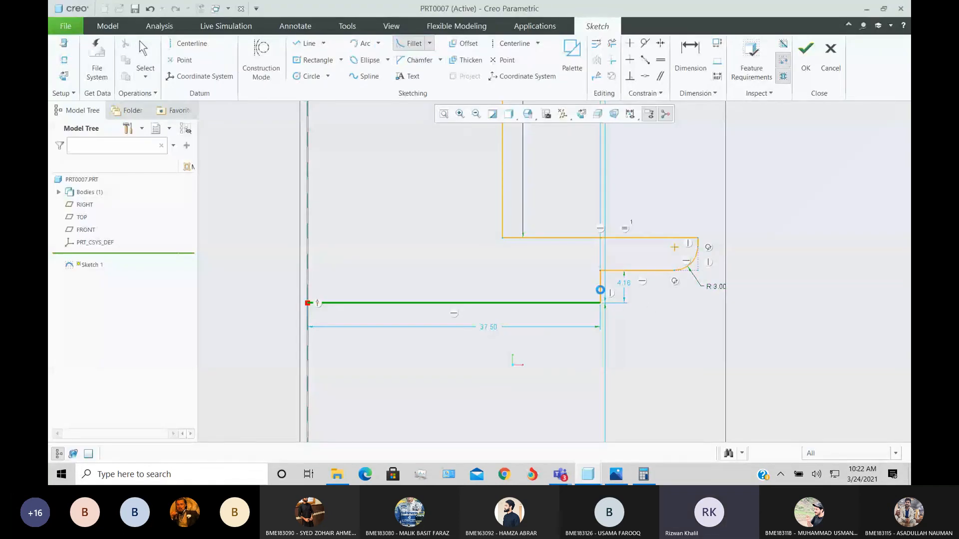
pyautogui.click(601, 287)
pyautogui.doubleClick(623, 321)
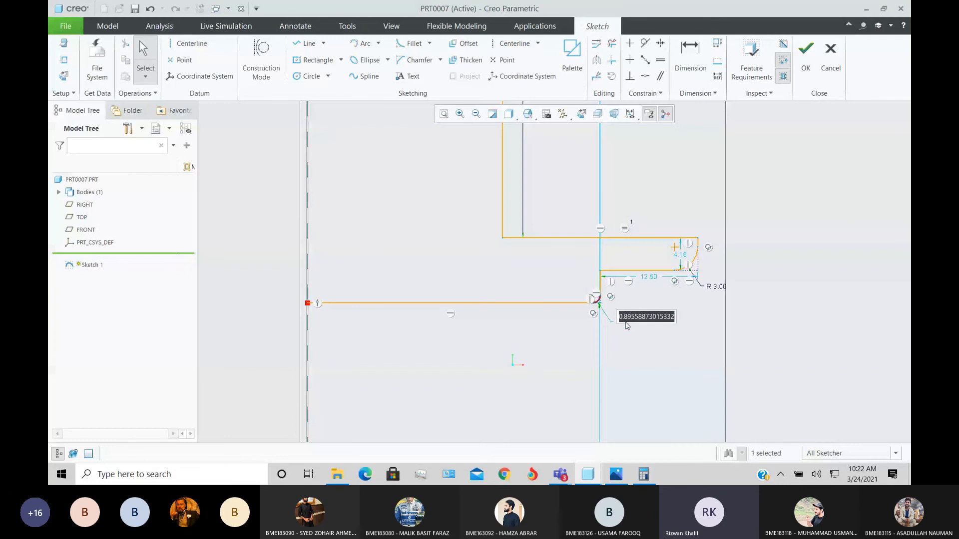
pyautogui.write('3')
pyautogui.press('Return')
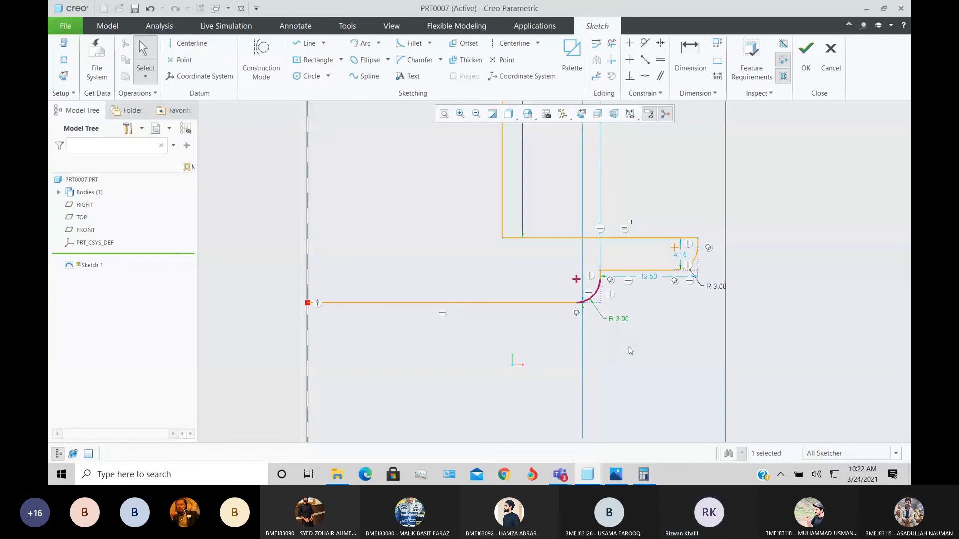
# Compare the filleted profile at both flanges in Creo with the part and wall thickness shown in Lab2.PNG.
pyautogui.scroll(-5, 631, 350)
pyautogui.scroll(5, 635, 222)
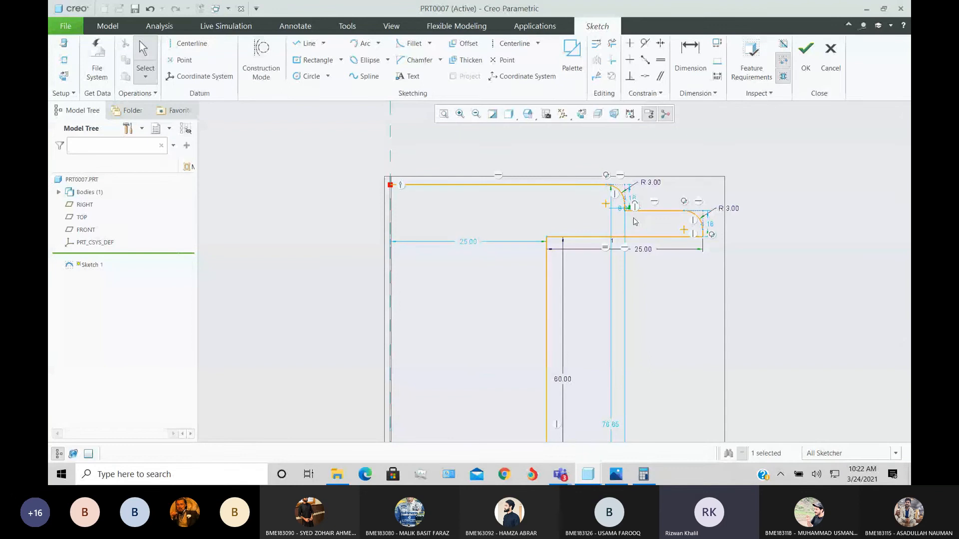
pyautogui.hotkey('alt', 'Tab')
pyautogui.hotkey('alt', 'Tab')
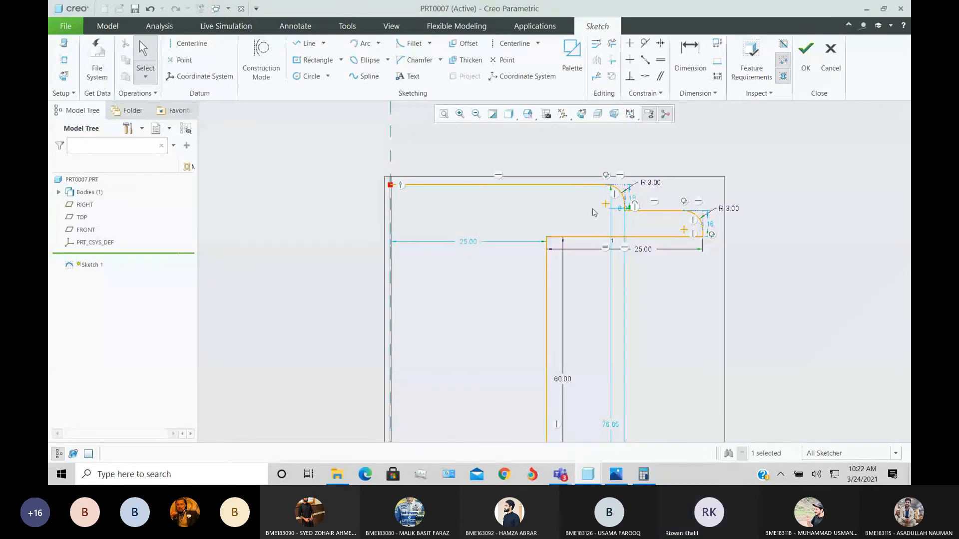
pyautogui.scroll(-3, 593, 212)
pyautogui.scroll(-1, 602, 332)
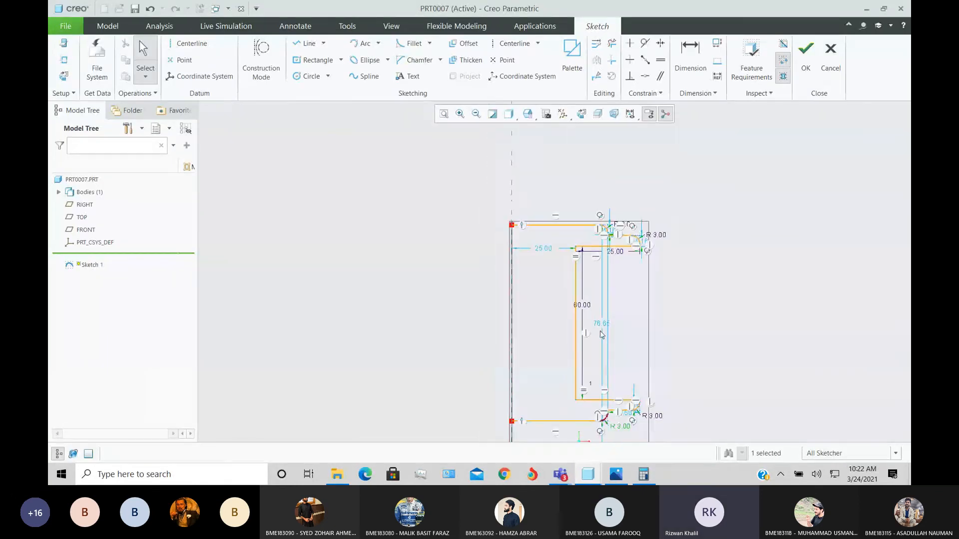
pyautogui.scroll(1, 601, 333)
pyautogui.scroll(-4, 591, 433)
pyautogui.scroll(2, 585, 408)
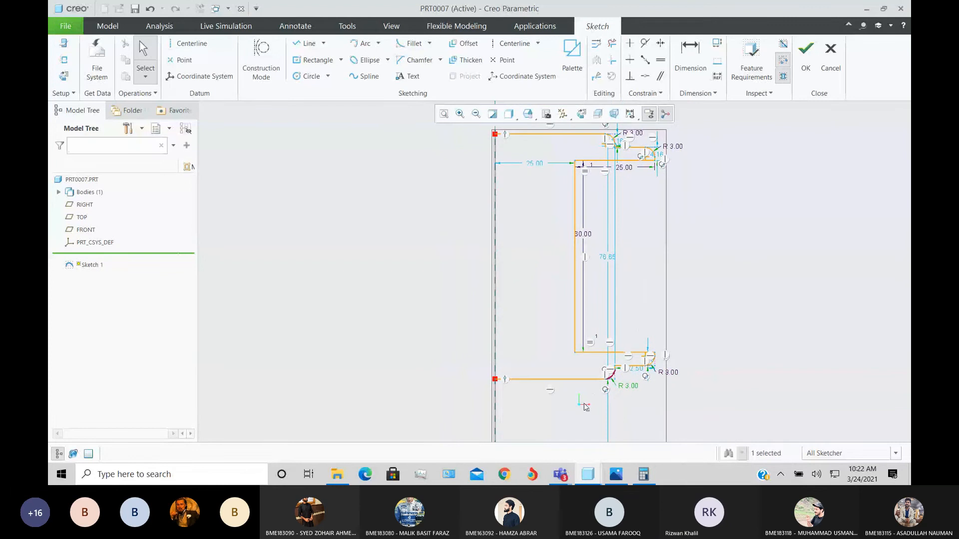
pyautogui.click(782, 286)
pyautogui.click(616, 477)
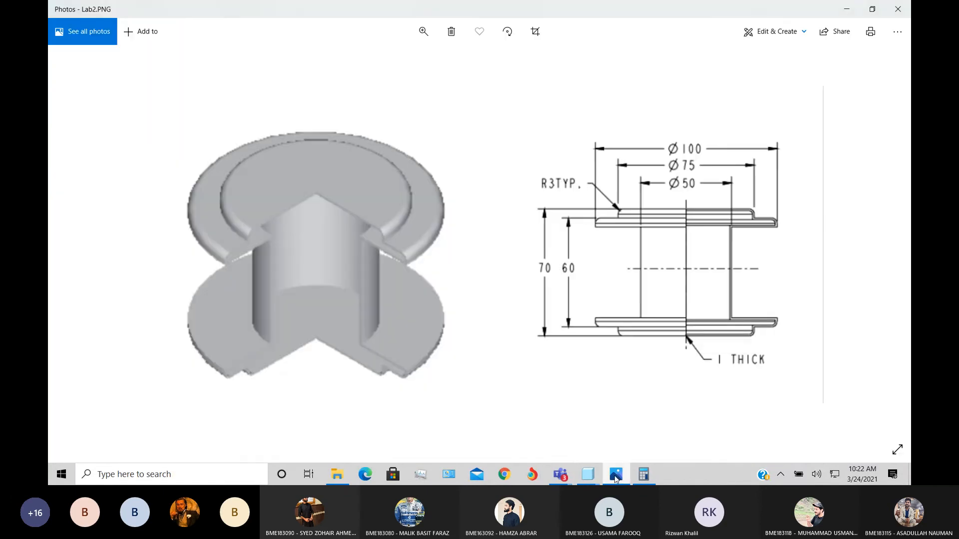
pyautogui.click(598, 476)
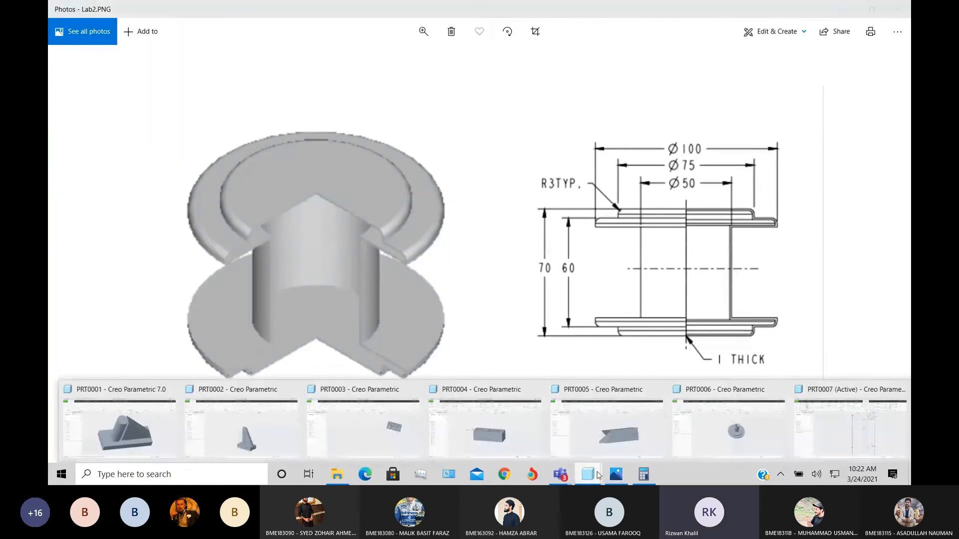
pyautogui.click(598, 475)
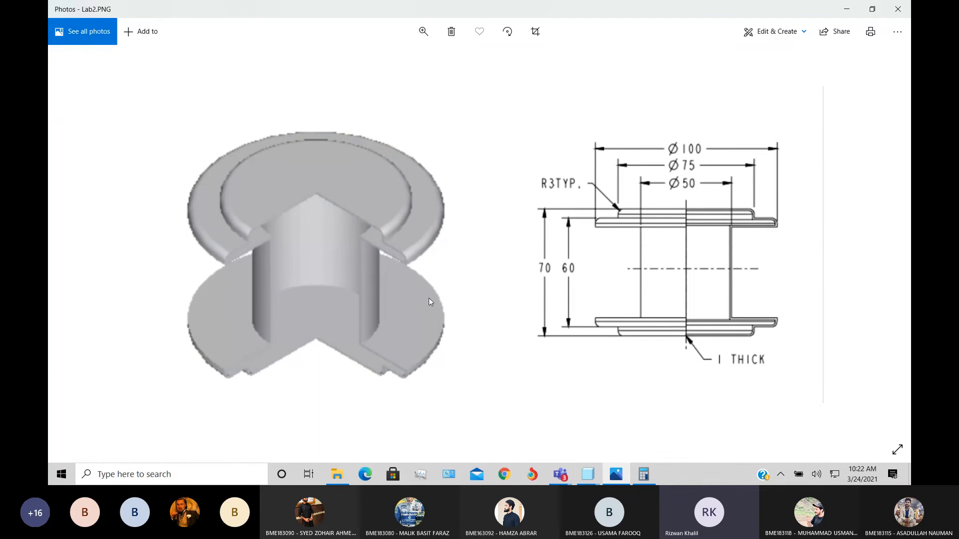
pyautogui.moveTo(588, 474)
pyautogui.click(844, 423)
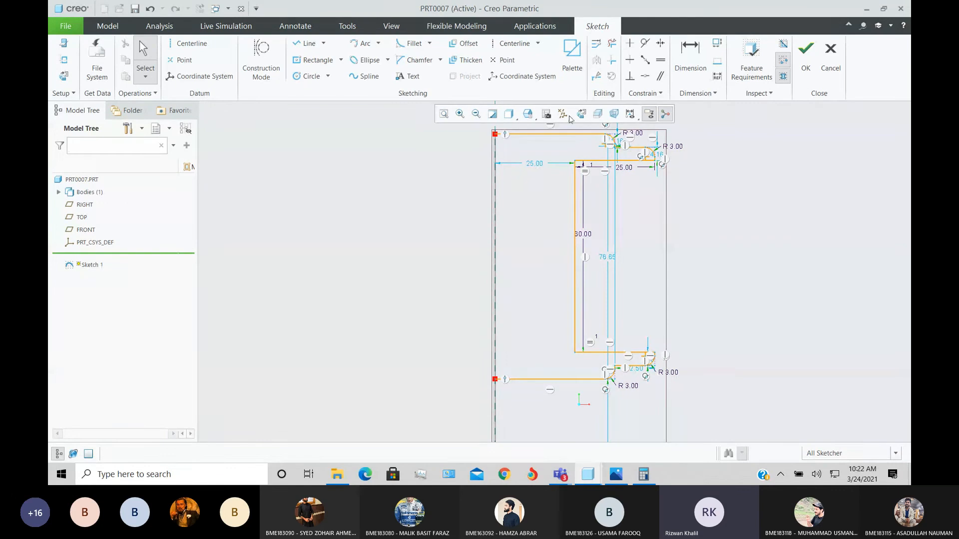
# Offset the profile's top horizontal line inward by 1 as a single edge.
pyautogui.click(467, 45)
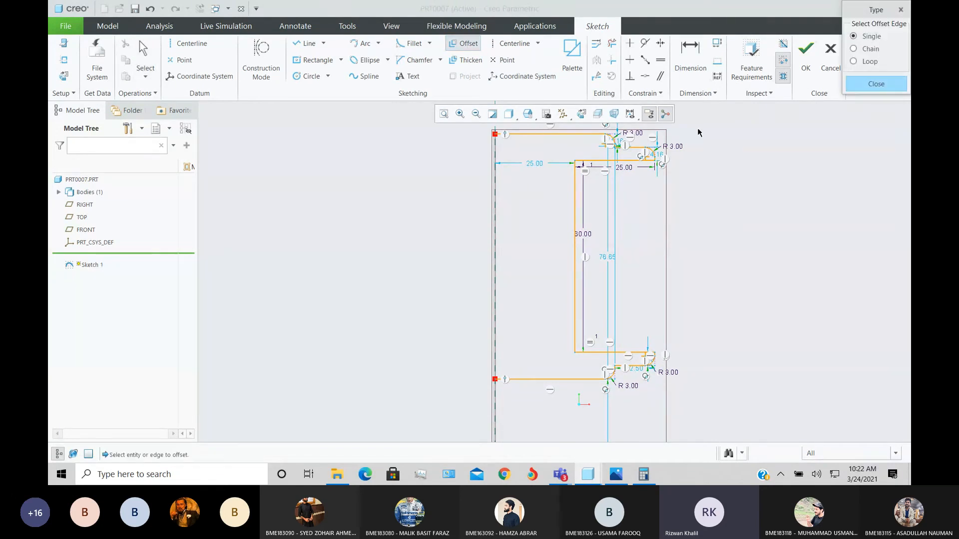
pyautogui.click(581, 135)
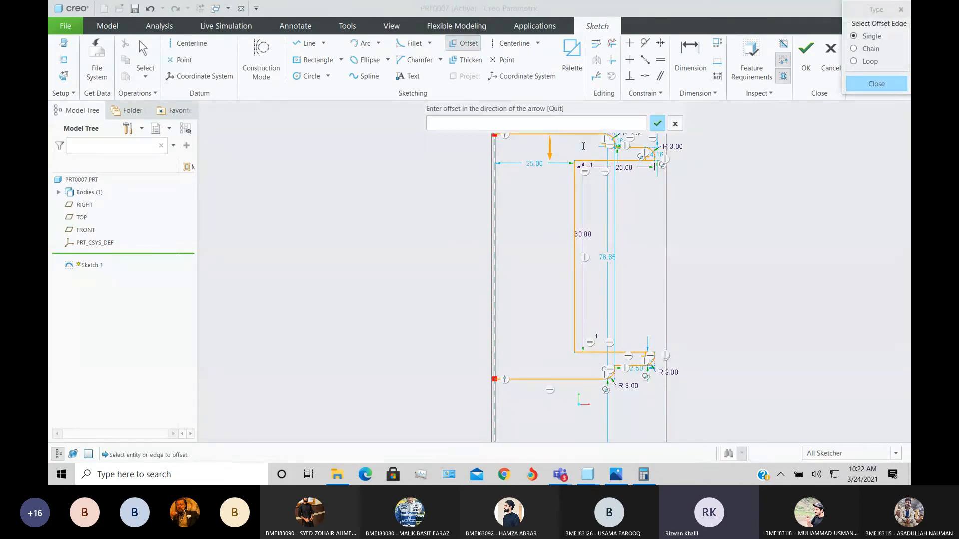
pyautogui.press('Return')
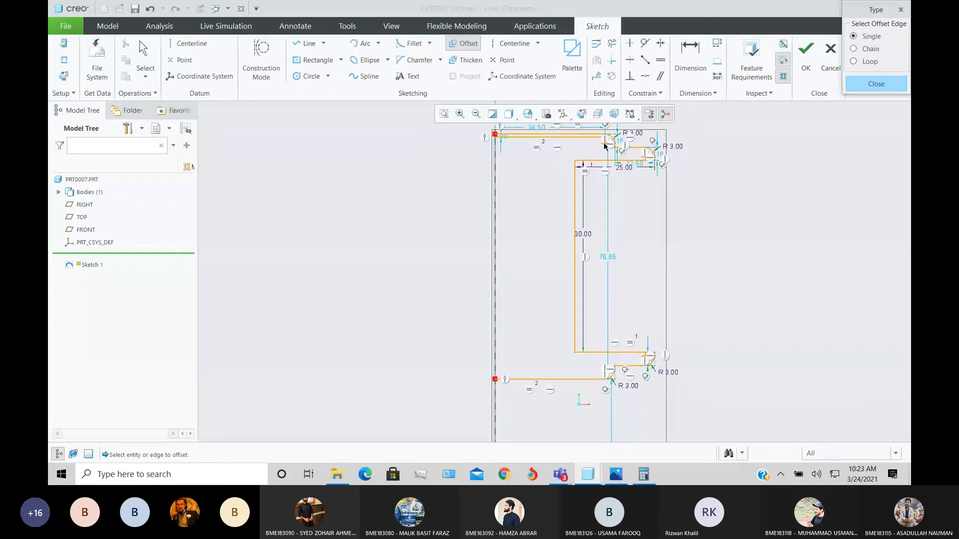
pyautogui.scroll(-4, 631, 138)
pyautogui.click(632, 138)
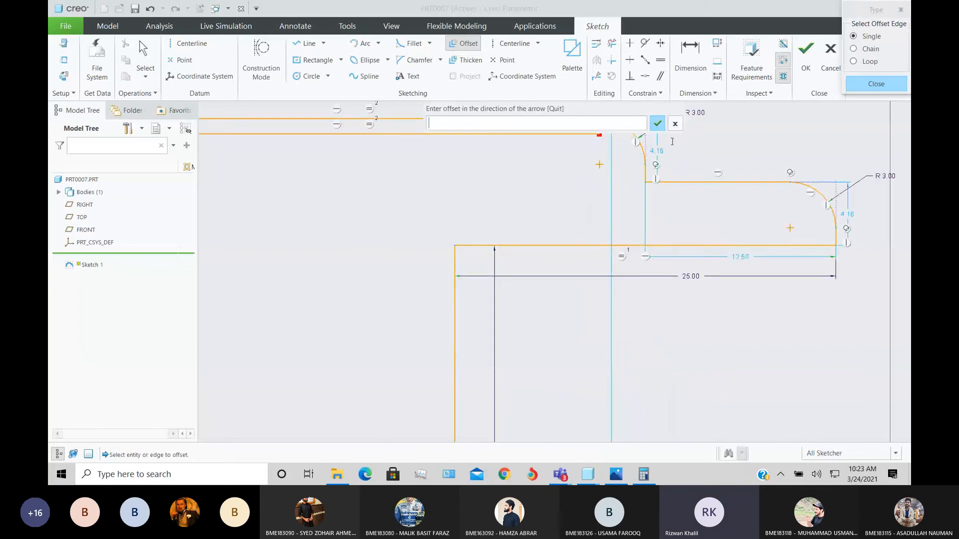
pyautogui.click(674, 124)
# Offset the upper step's fillet arc and the upper flange's top horizontal line inward by 1 as single edges.
pyautogui.scroll(4, 679, 185)
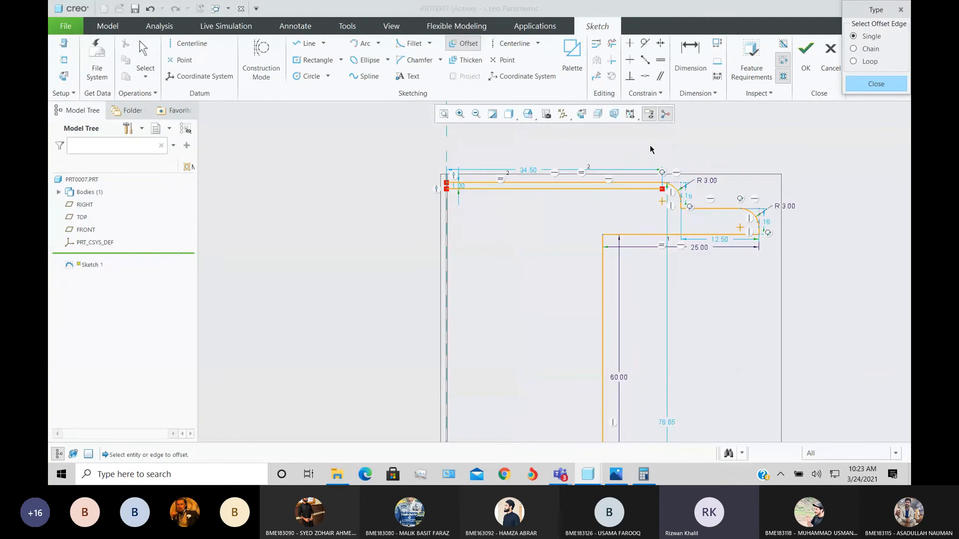
pyautogui.click(675, 195)
pyautogui.write('-')
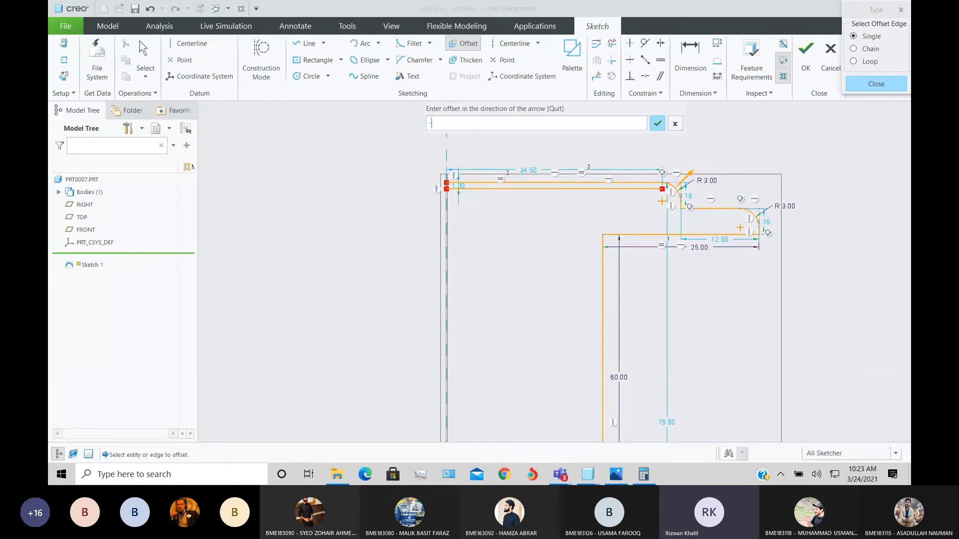
pyautogui.write('1')
pyautogui.press('Return')
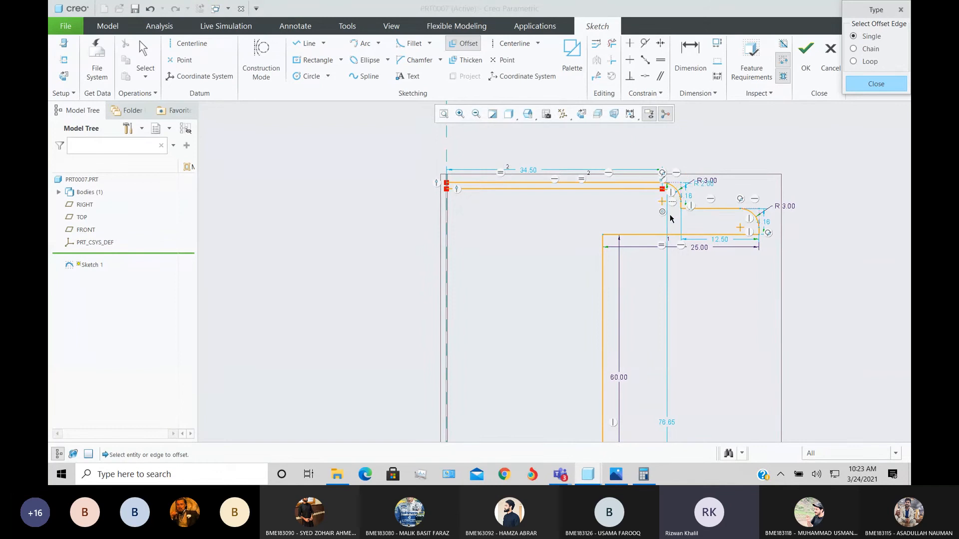
pyautogui.click(705, 220)
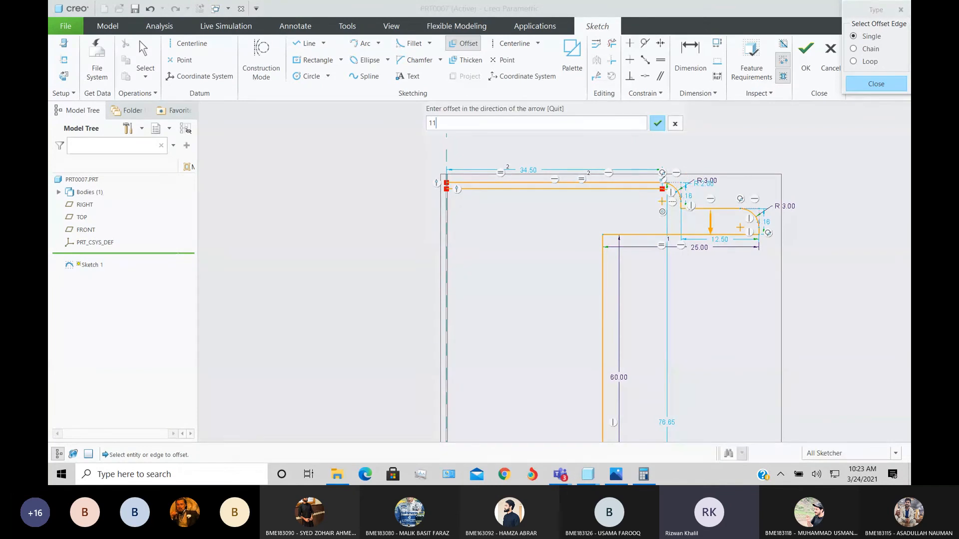
pyautogui.press('Return')
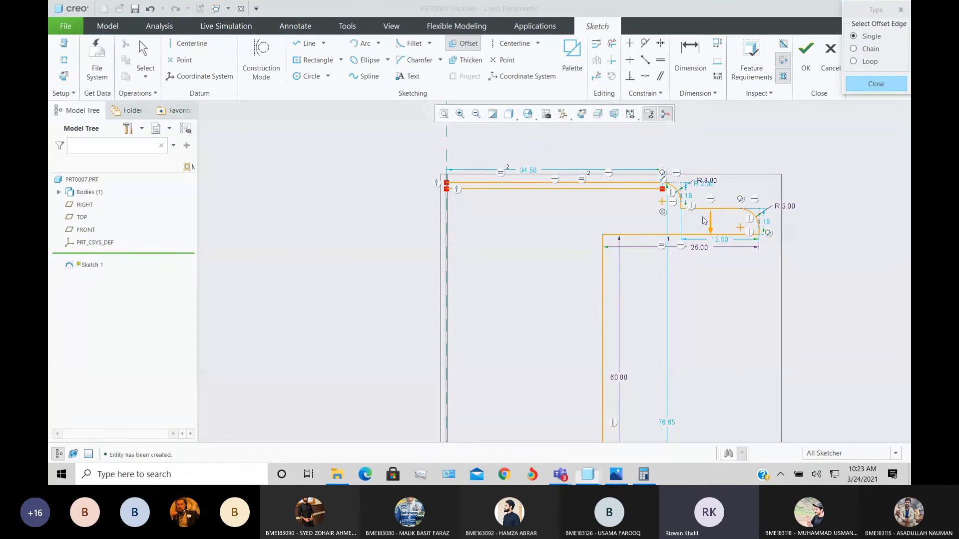
# Offset the upper flange's fillet arc and its short outer vertical edge inward by 1.
pyautogui.click(755, 218)
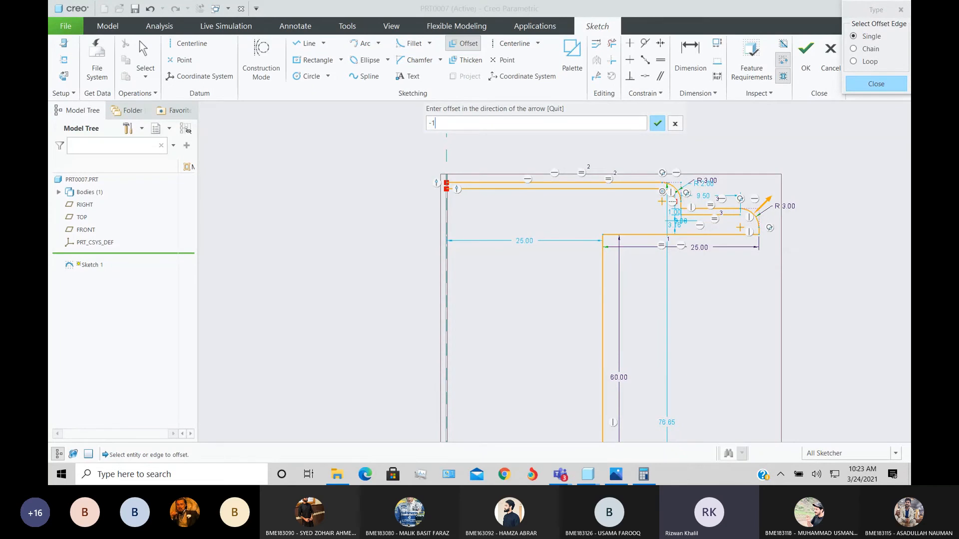
pyautogui.write('-1')
pyautogui.press('Return')
pyautogui.scroll(3, 763, 234)
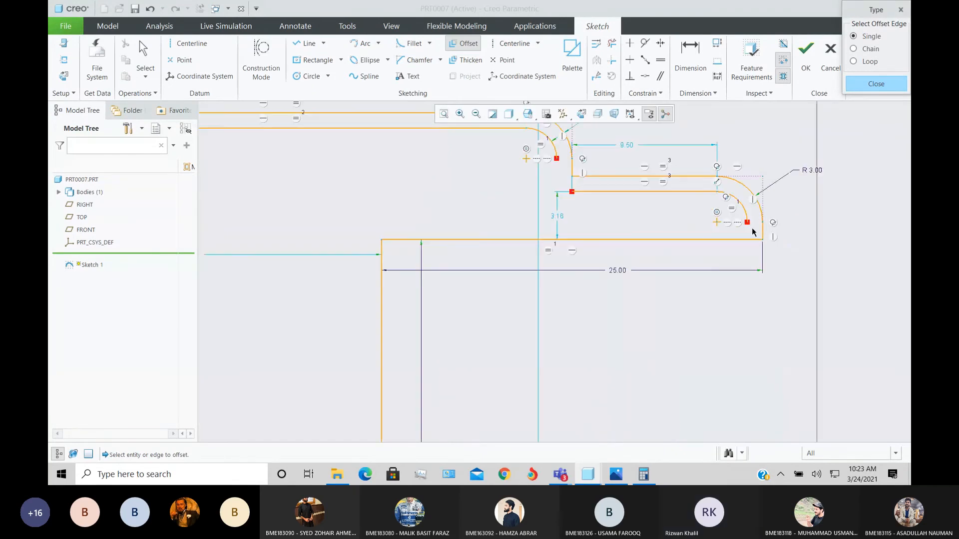
pyautogui.click(764, 234)
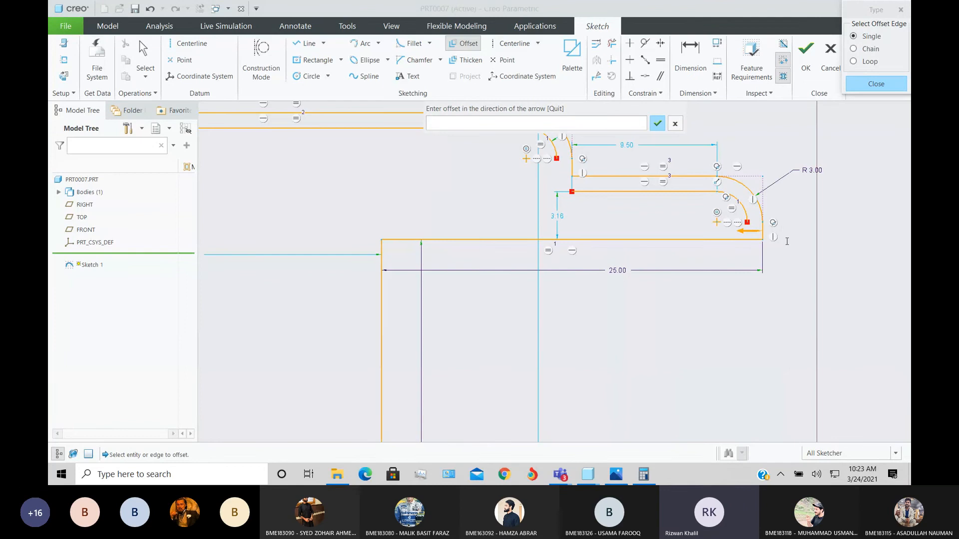
pyautogui.write('1')
pyautogui.press('Return')
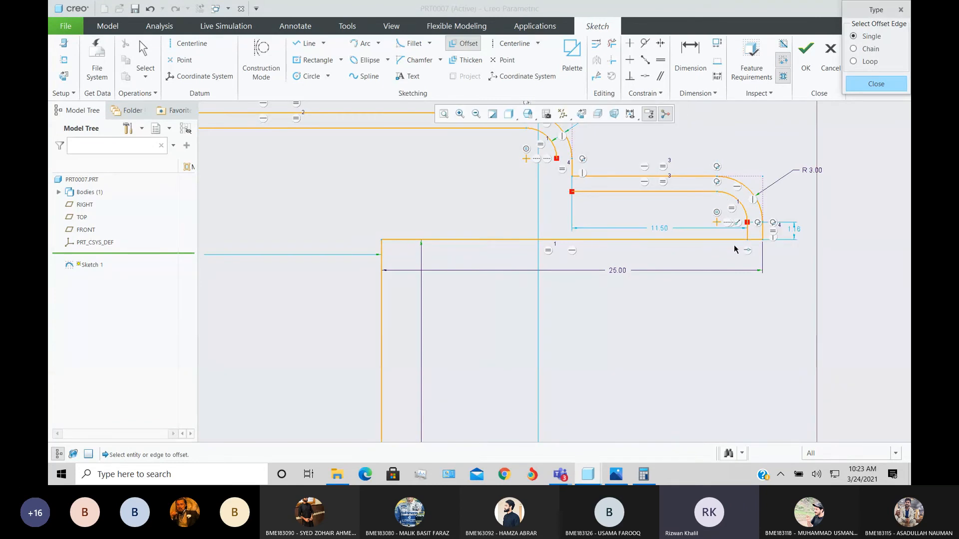
# Offset the upper flange's underside line upward by 1 and the long vertical wall line toward the centerline by 1.
pyautogui.click(735, 240)
pyautogui.write('1')
pyautogui.press('Return')
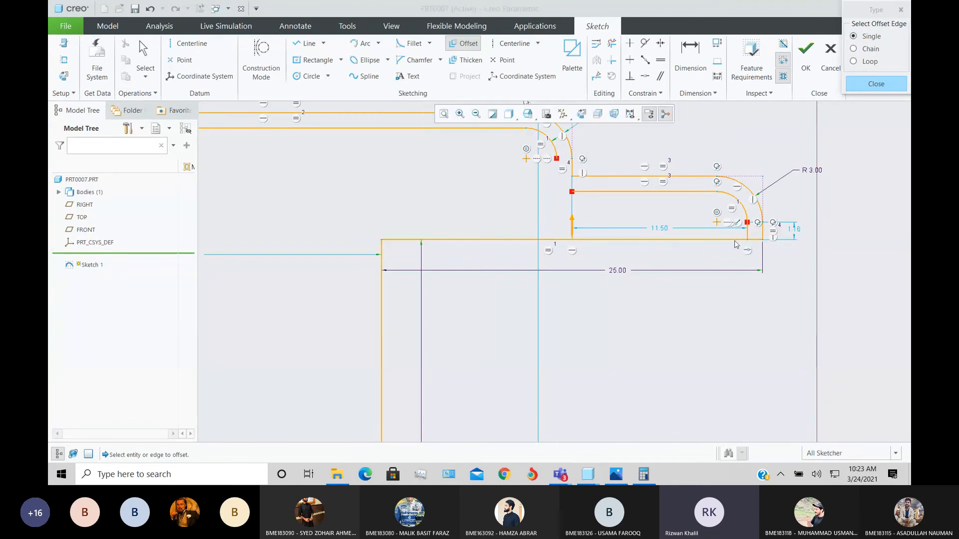
pyautogui.scroll(-2, 630, 255)
pyautogui.click(476, 294)
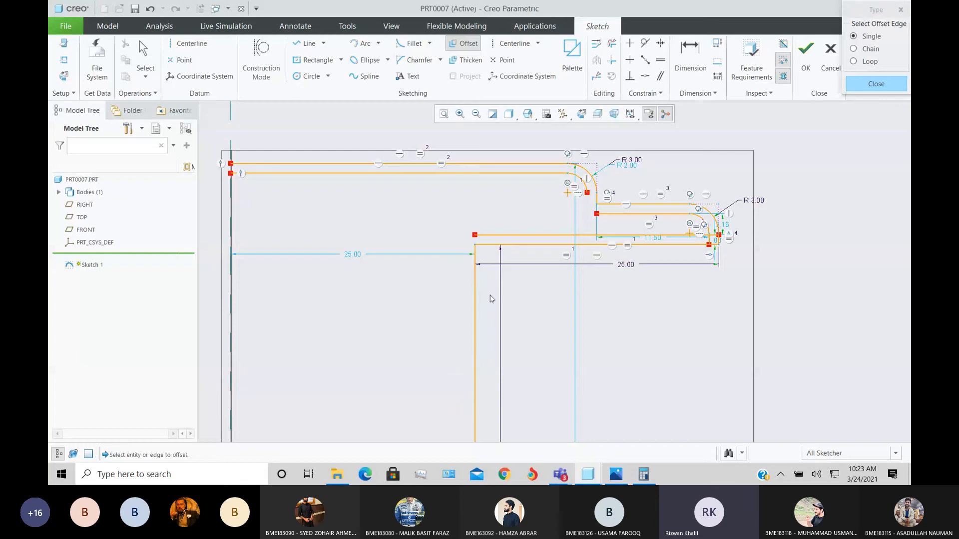
pyautogui.press('Return')
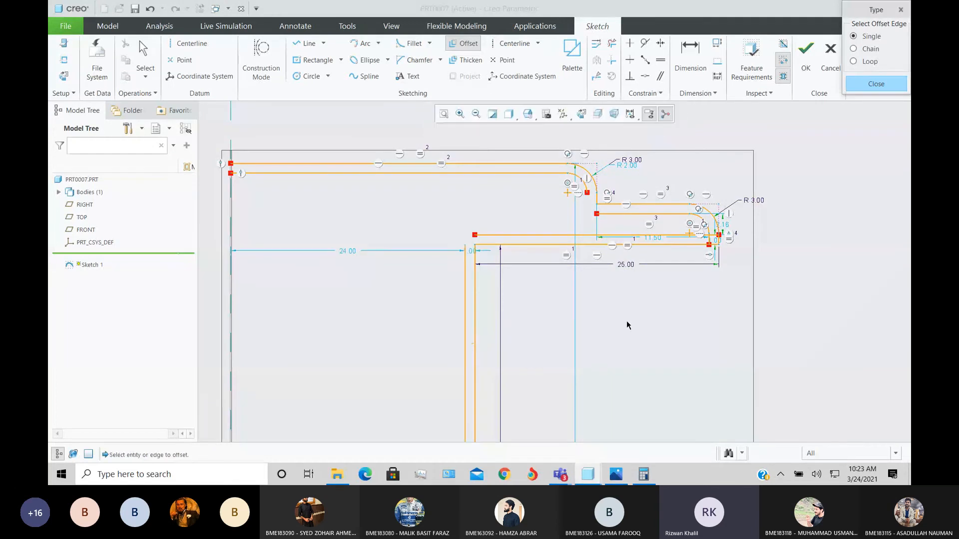
# Offset the lower flange's upper horizontal line and its outer fillet arc inward by 1.
pyautogui.scroll(-4, 627, 321)
pyautogui.scroll(6, 598, 399)
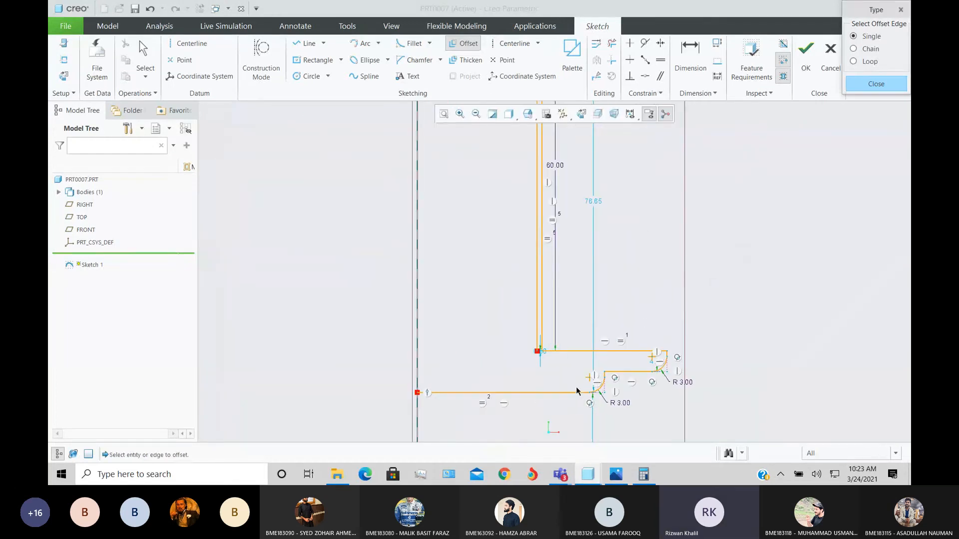
pyautogui.click(563, 335)
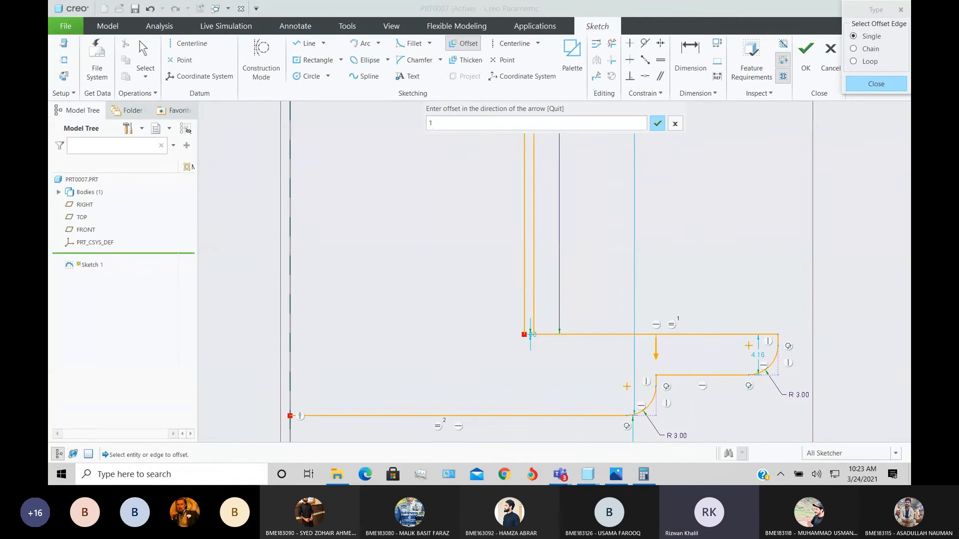
pyautogui.press('Return')
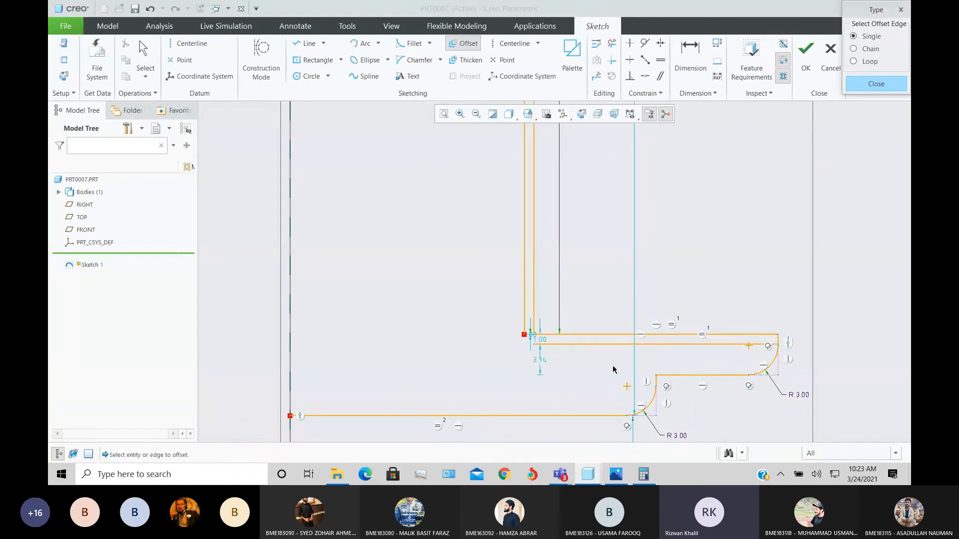
pyautogui.scroll(3, 766, 353)
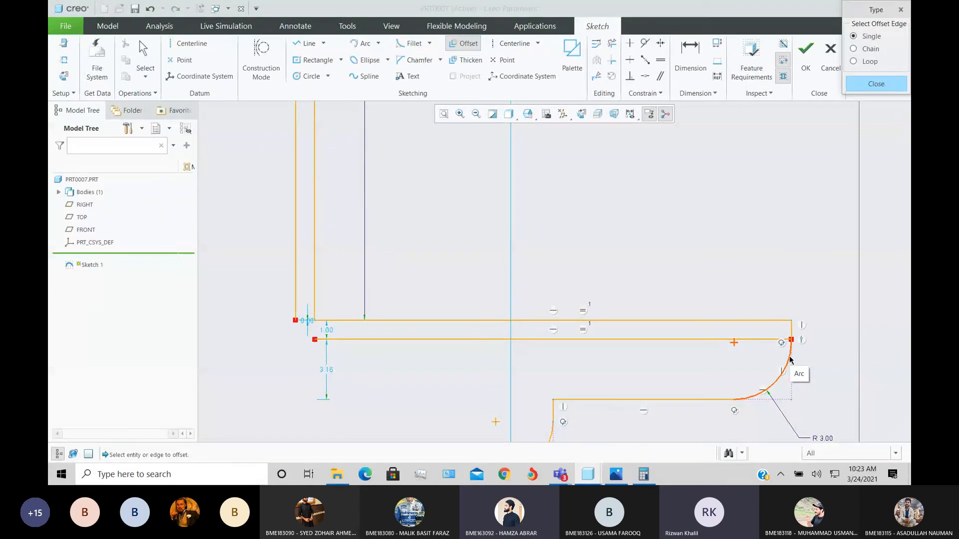
pyautogui.click(790, 359)
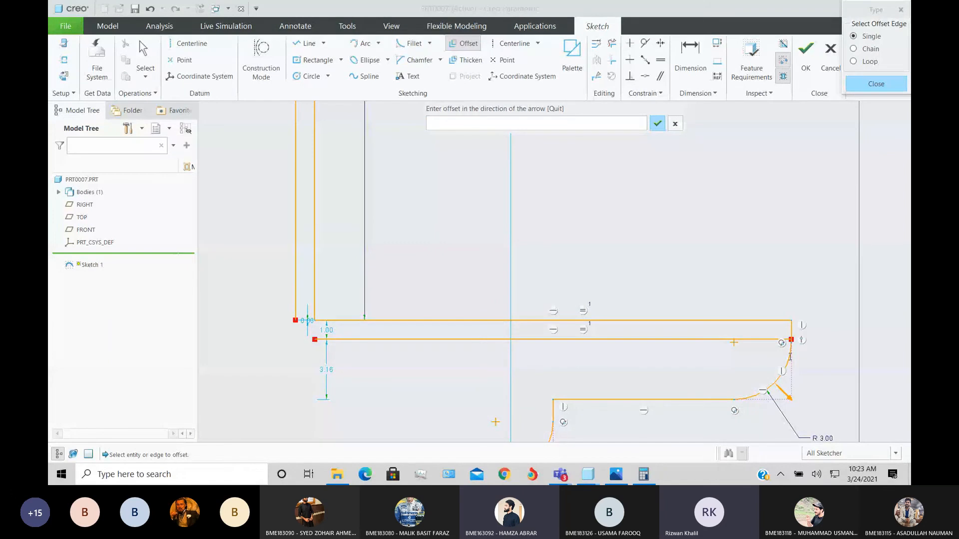
pyautogui.write('-1')
pyautogui.press('Return')
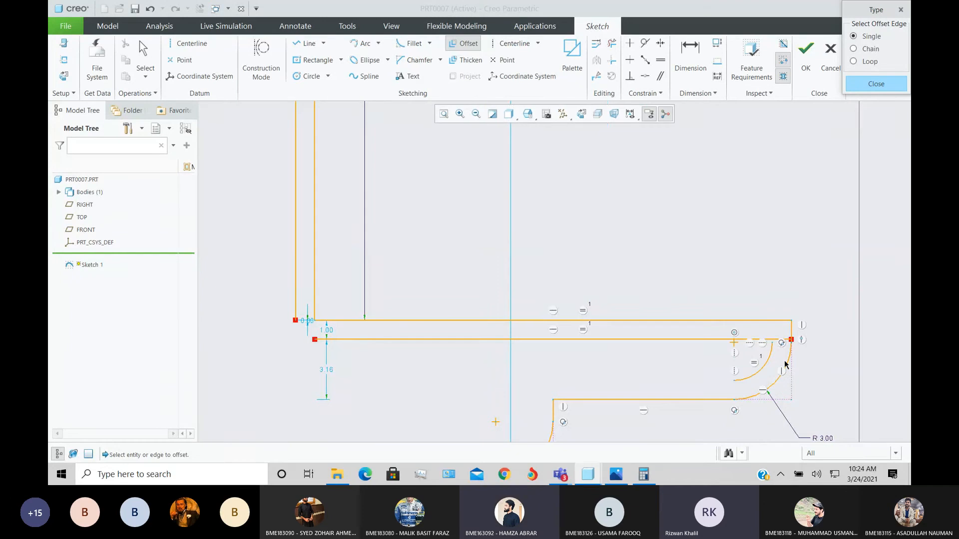
# Offset the lower flange's bottom horizontal line and the lower step's fillet arc inward by 1.
pyautogui.scroll(2, 779, 361)
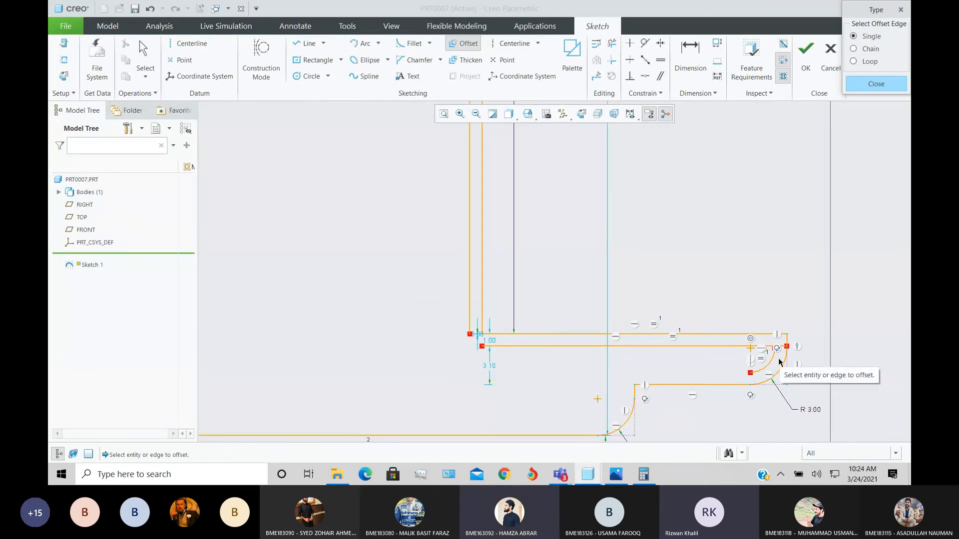
pyautogui.click(728, 386)
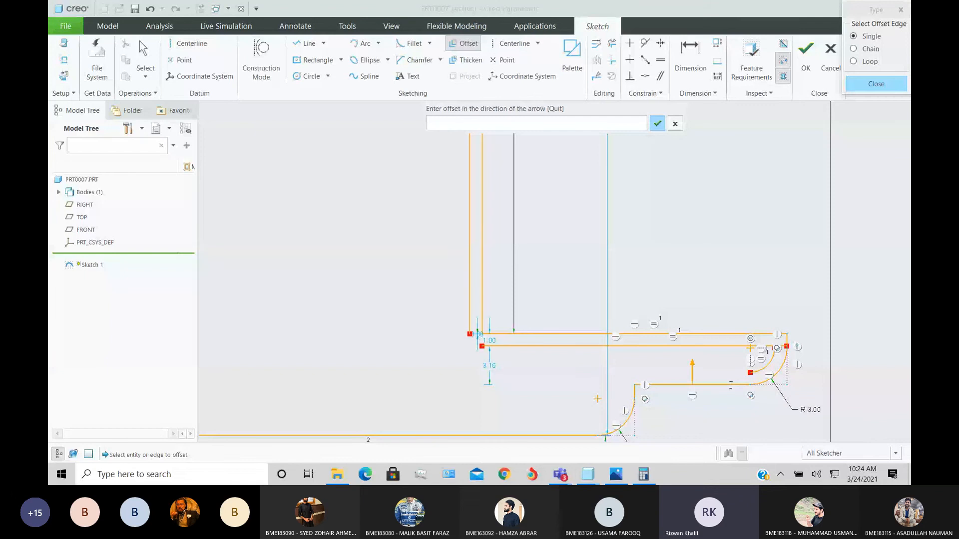
pyautogui.write('-')
pyautogui.press('Return')
pyautogui.scroll(2, 673, 395)
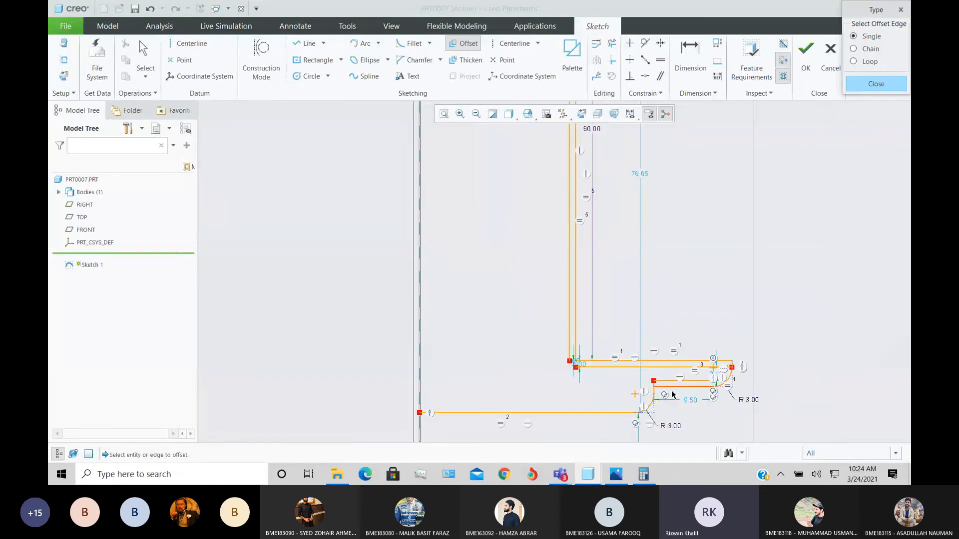
pyautogui.click(649, 405)
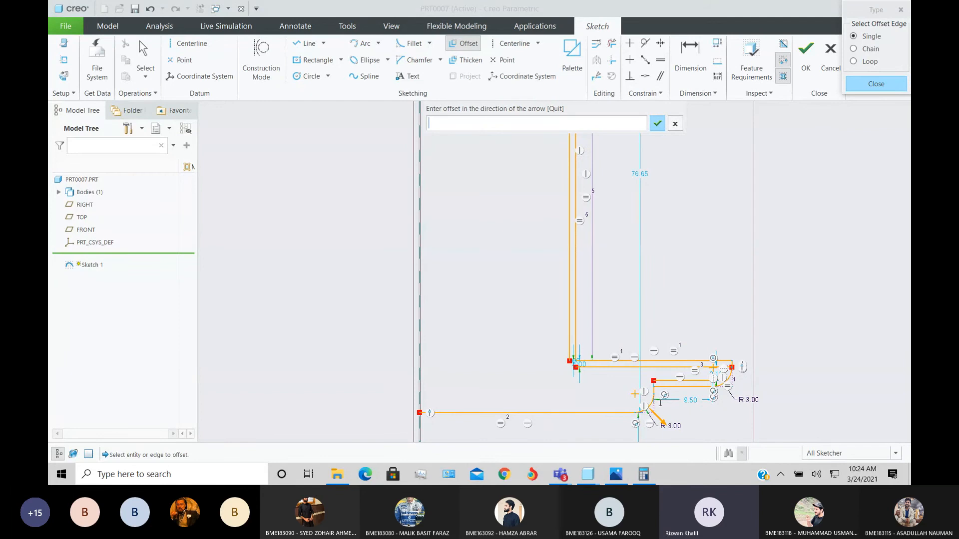
pyautogui.write('-1')
pyautogui.press('Return')
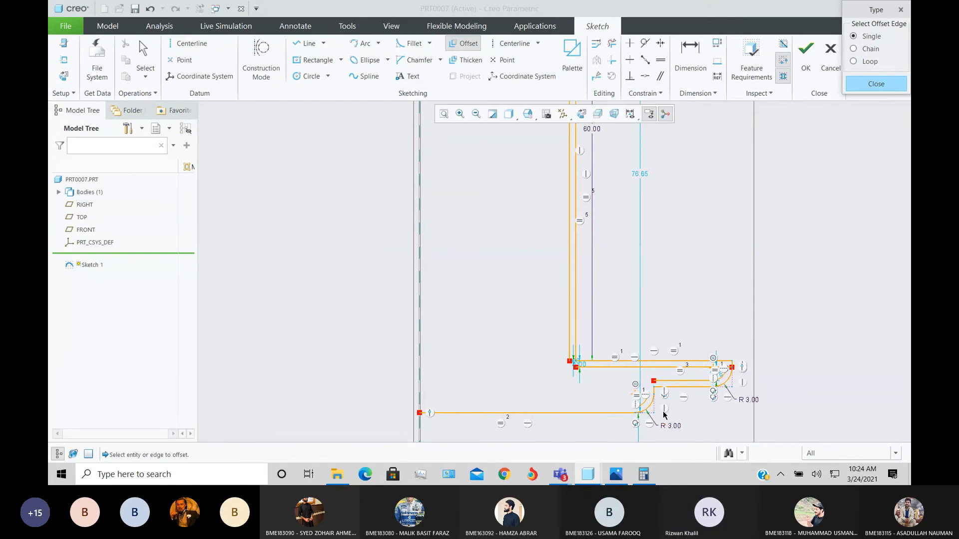
# Offset the profile's bottom horizontal line inward by 1.
pyautogui.scroll(-3, 652, 415)
pyautogui.click(590, 410)
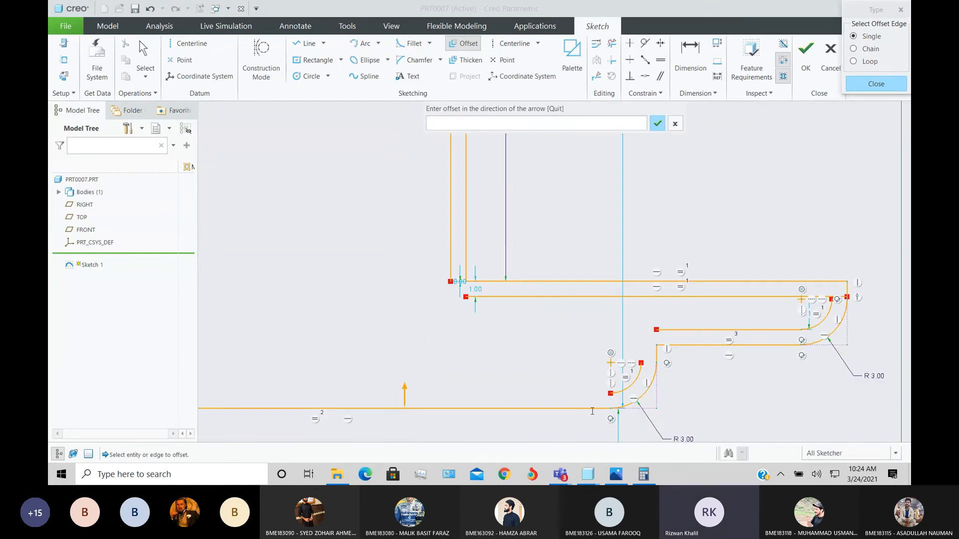
pyautogui.write('1')
pyautogui.press('Return')
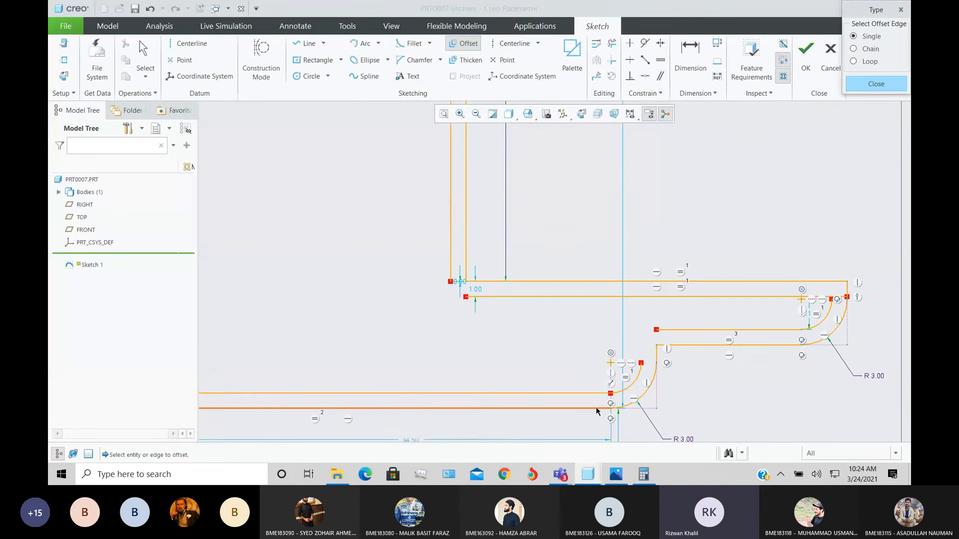
# Close the bottom and top ends of the doubled profile with short vertical lines along the centerline.
pyautogui.scroll(3, 594, 403)
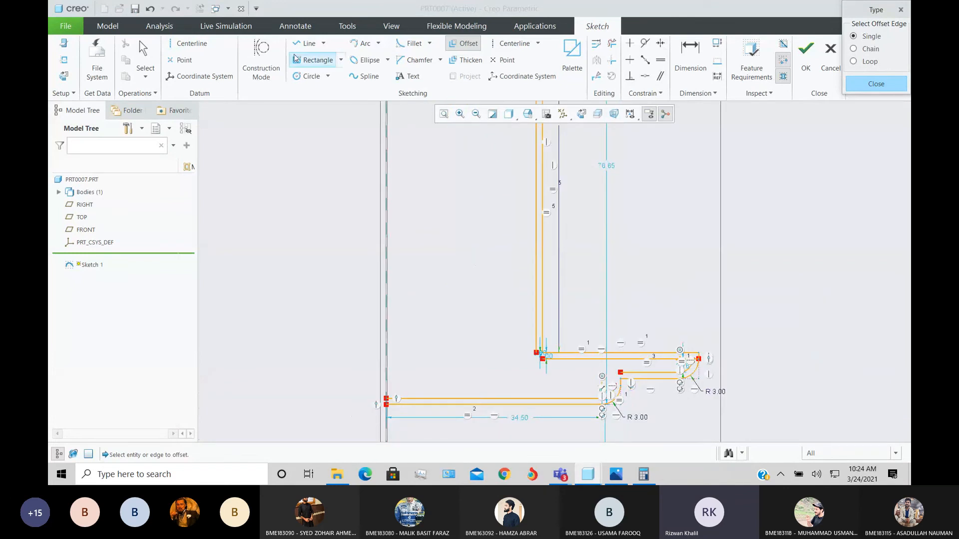
pyautogui.click(306, 43)
pyautogui.scroll(3, 370, 394)
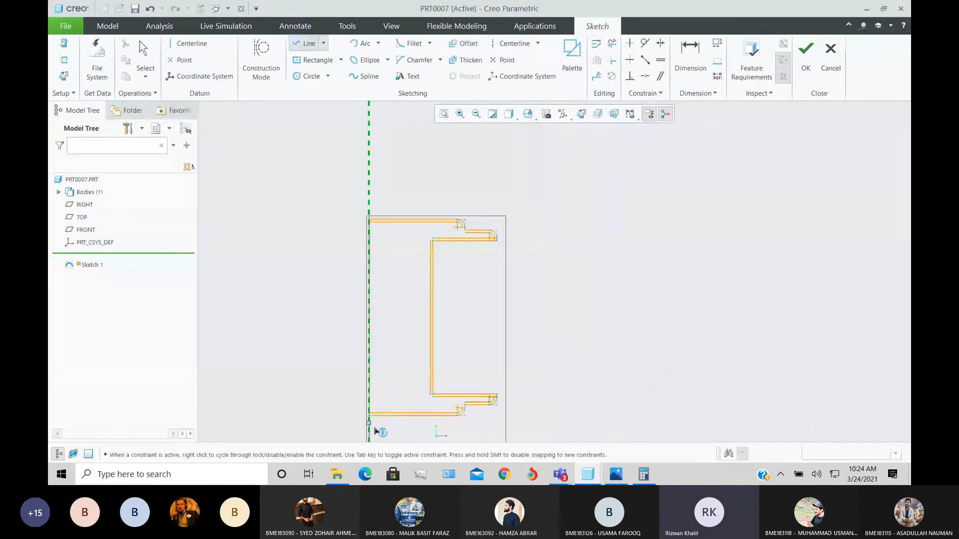
pyautogui.scroll(-3, 368, 413)
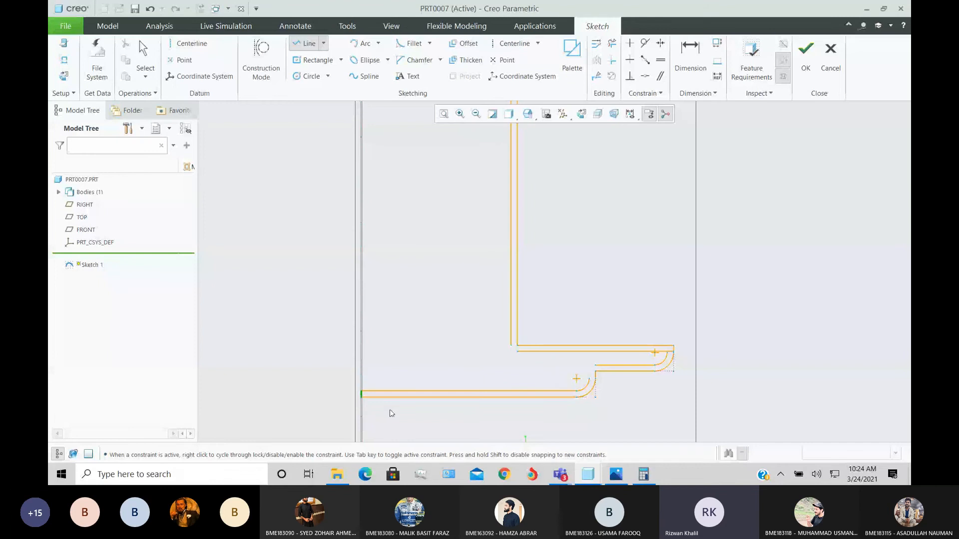
pyautogui.scroll(4, 380, 280)
pyautogui.scroll(-6, 396, 194)
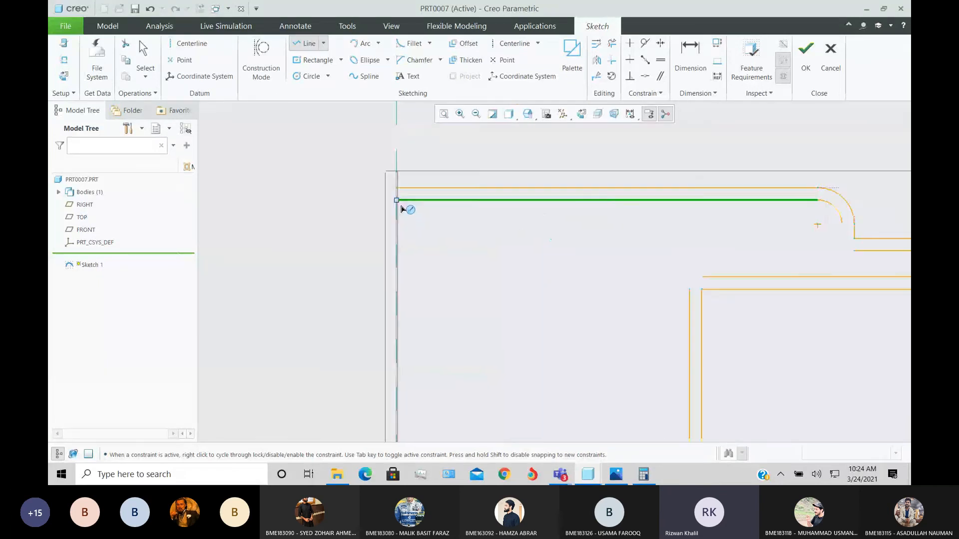
pyautogui.click(394, 194)
pyautogui.middleClick(439, 257)
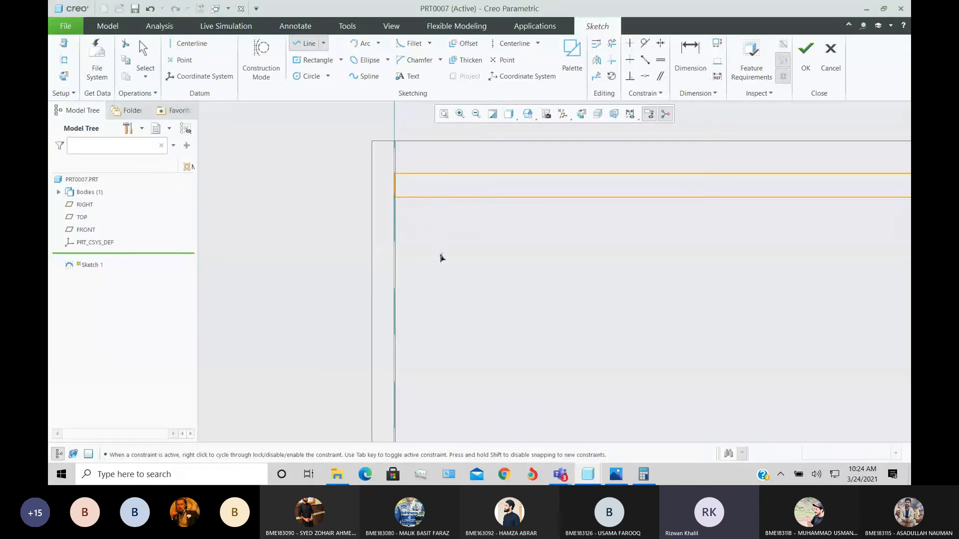
# Close the offset outline's gaps at the web's upper and lower corners and at the lower step's inner fillet with short lines.
pyautogui.scroll(3, 441, 259)
pyautogui.scroll(-5, 585, 295)
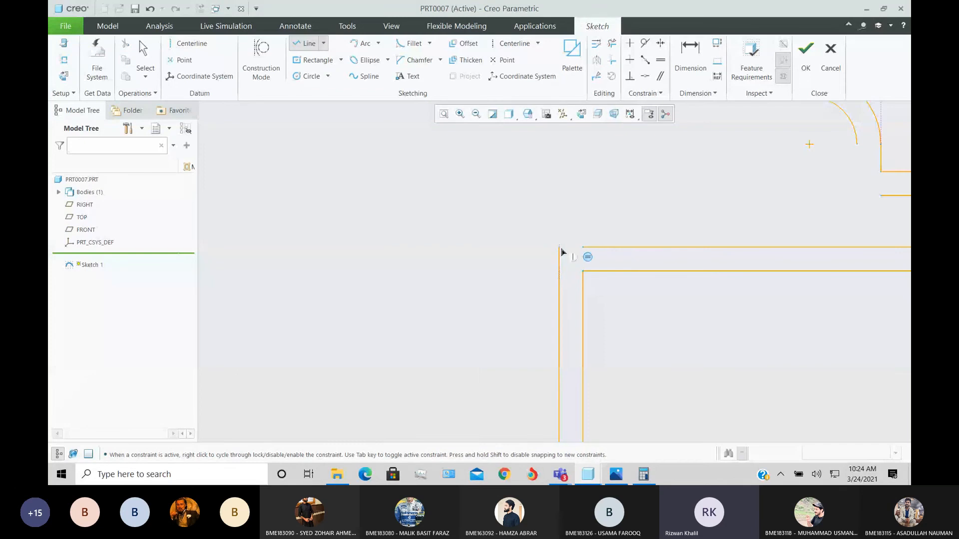
pyautogui.scroll(4, 591, 296)
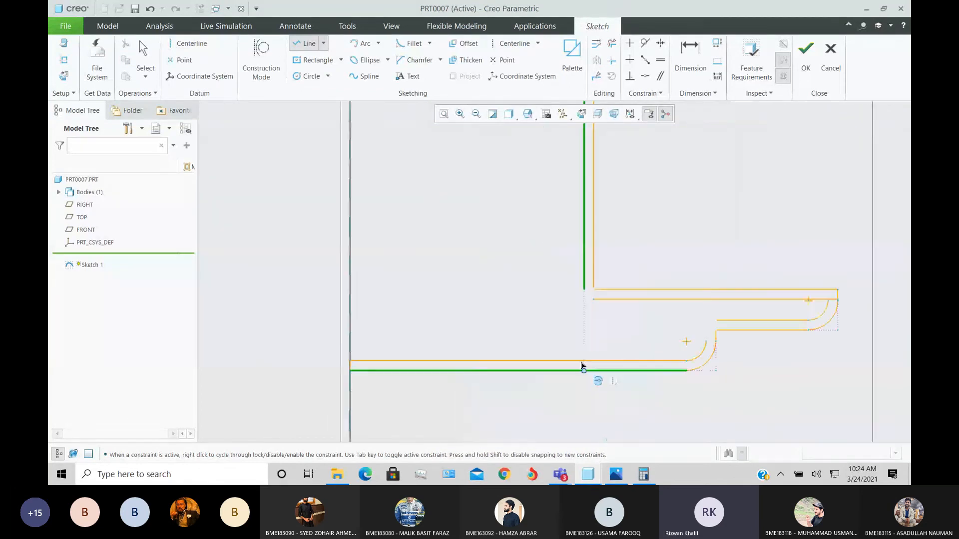
pyautogui.scroll(-2, 582, 366)
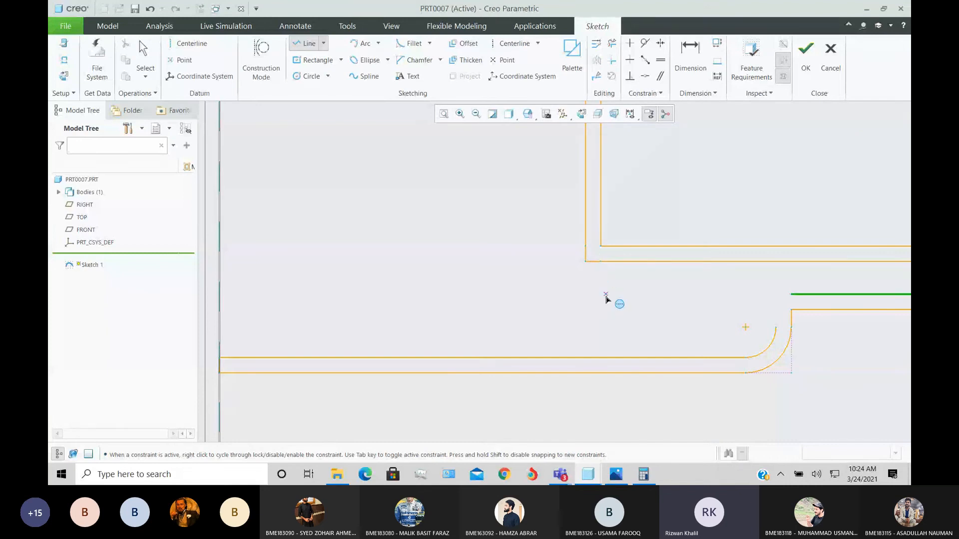
pyautogui.scroll(3, 622, 312)
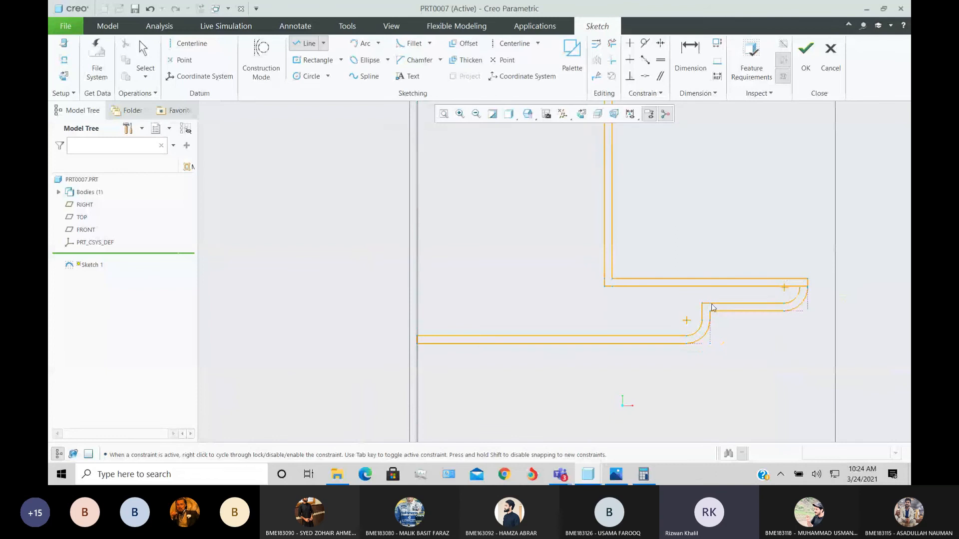
# Draw a short vertical line from the upper step's inner fillet arc down to the offset horizontal line.
pyautogui.scroll(4, 725, 364)
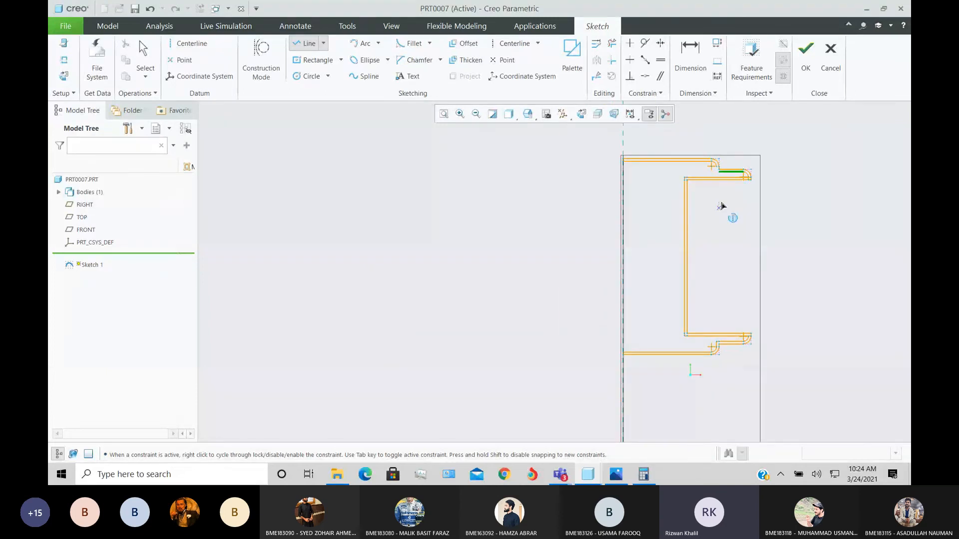
pyautogui.scroll(-5, 716, 162)
pyautogui.click(714, 159)
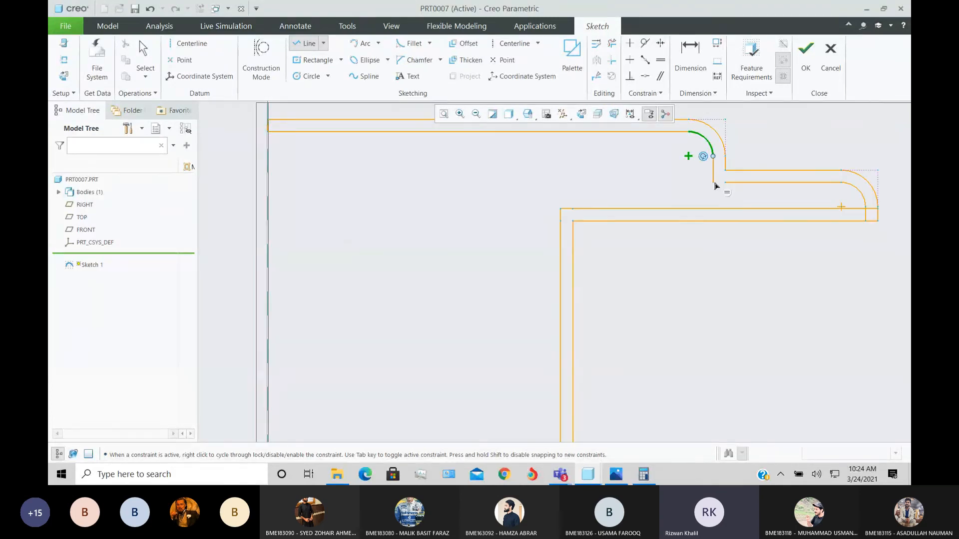
pyautogui.click(713, 182)
pyautogui.scroll(3, 729, 241)
# Trim the overlapping segments at the outer end of the upper flange.
pyautogui.click(611, 44)
pyautogui.scroll(-4, 693, 171)
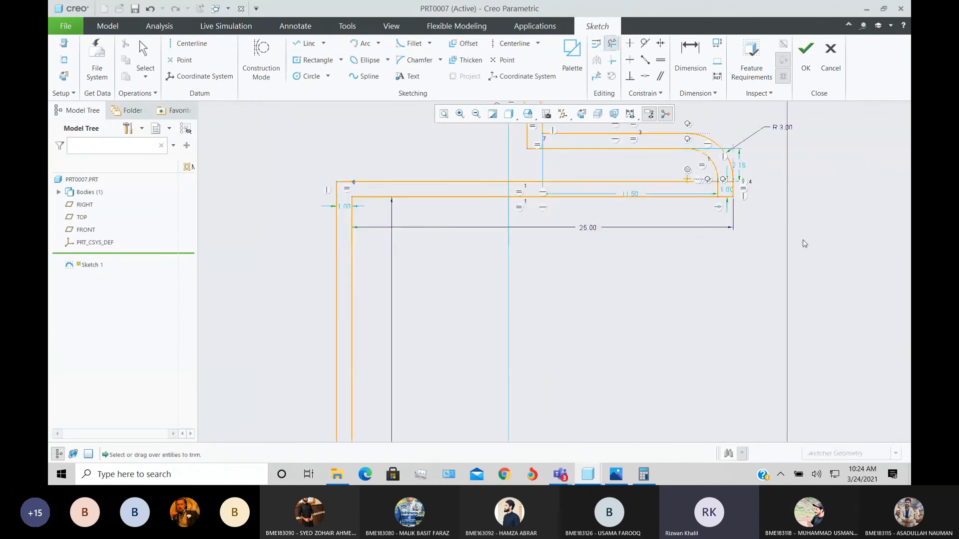
pyautogui.scroll(8, 715, 289)
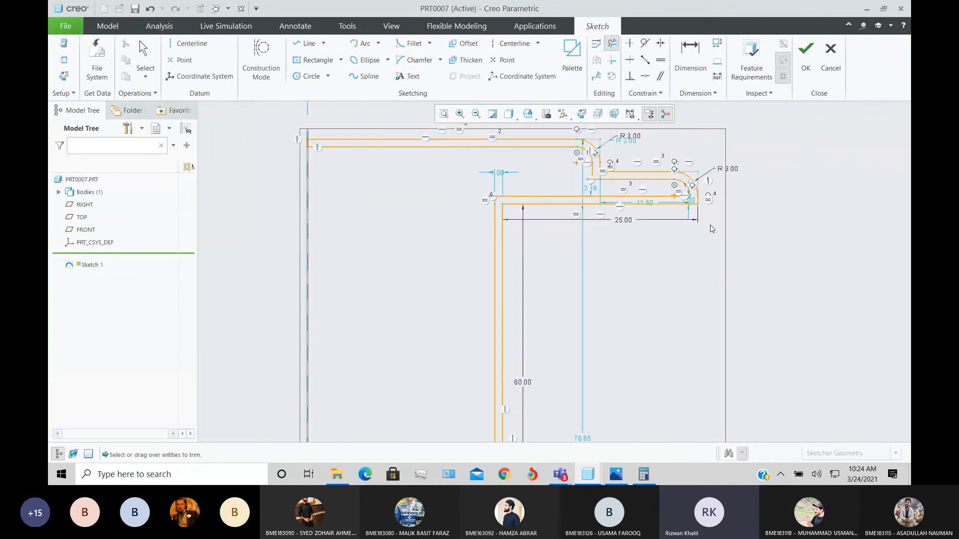
pyautogui.scroll(-6, 695, 198)
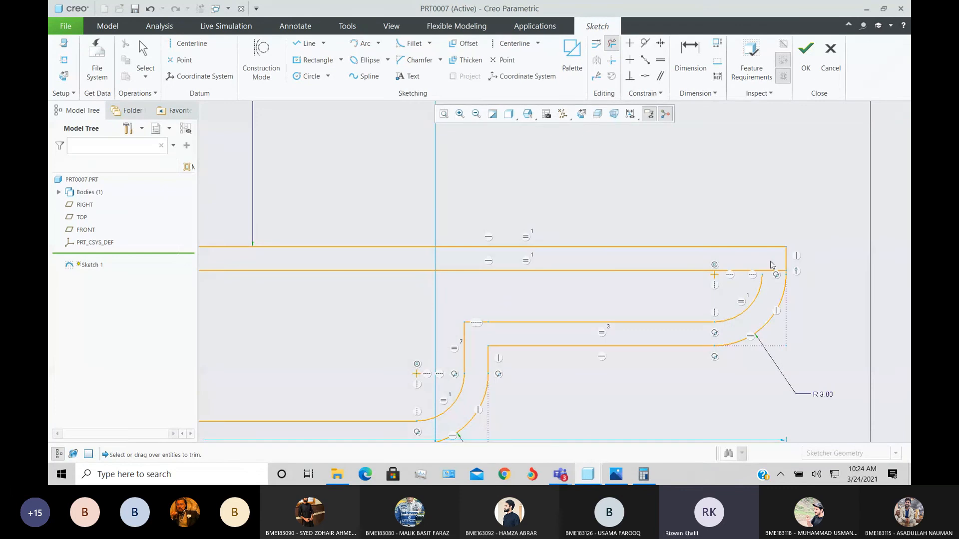
# Trim away the lower flange's inner offset line and redraw it from the inner fillet arc's end to the web's corner.
pyautogui.click(773, 277)
pyautogui.scroll(3, 824, 342)
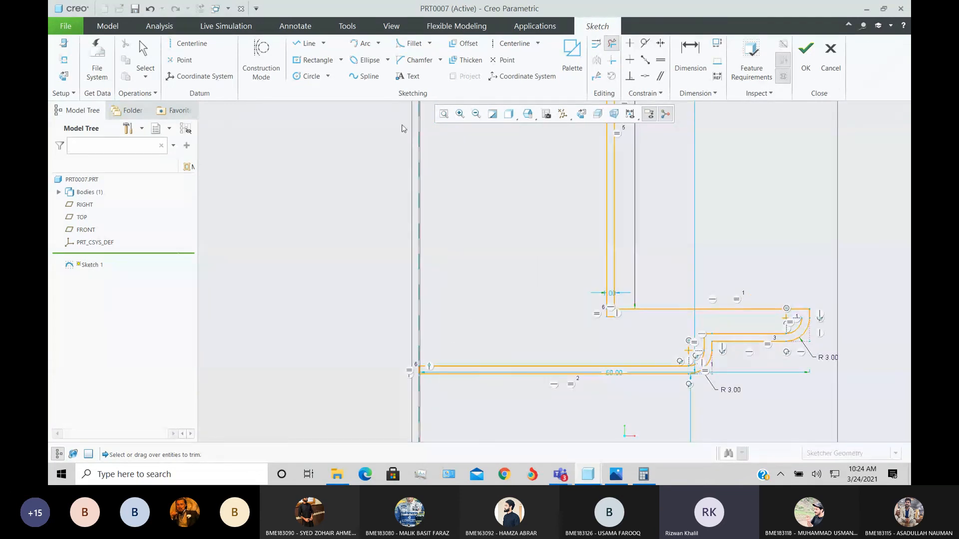
pyautogui.press('l')
pyautogui.click(804, 320)
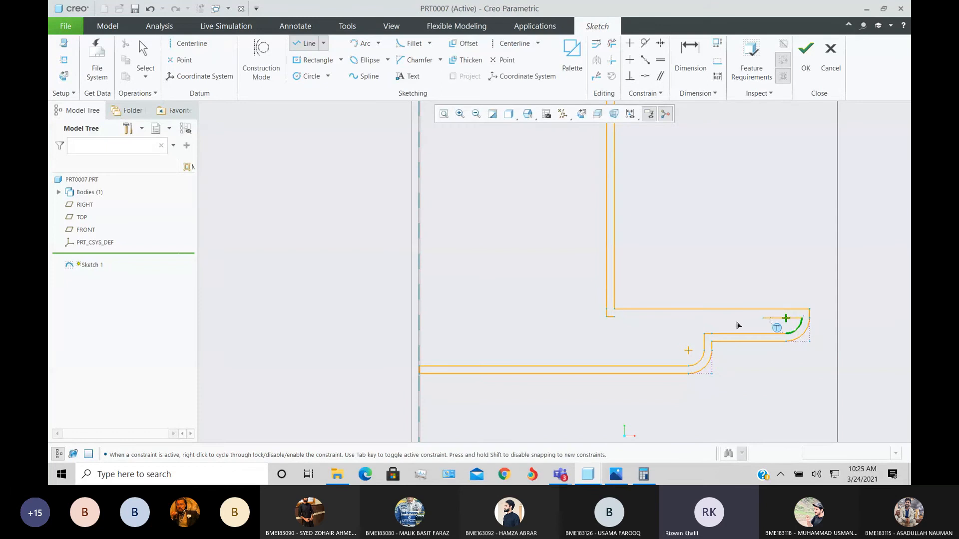
pyautogui.click(614, 317)
pyautogui.middleClick(642, 364)
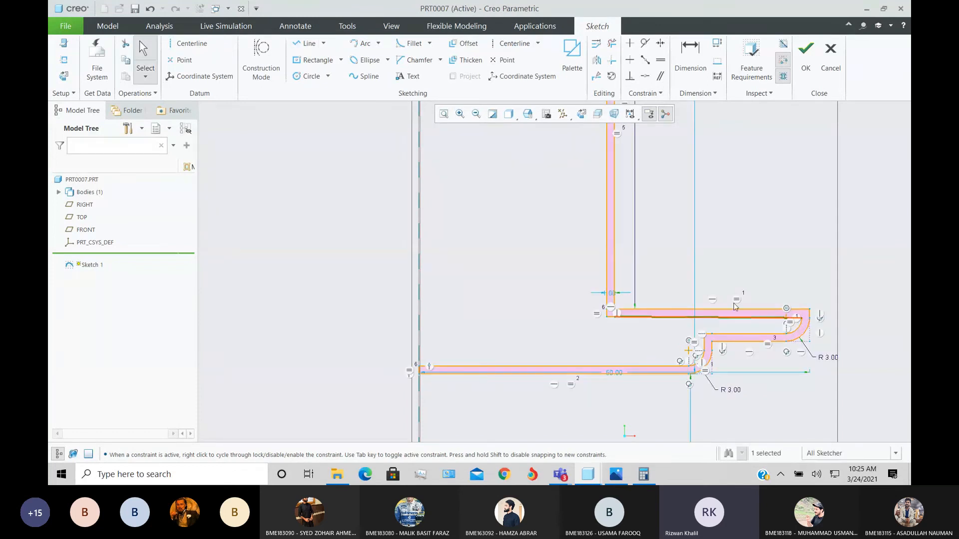
# Admit the participant waiting in the lobby of the Cad Lab 2 Teams meeting and return to the Creo sketch.
pyautogui.scroll(2, 691, 231)
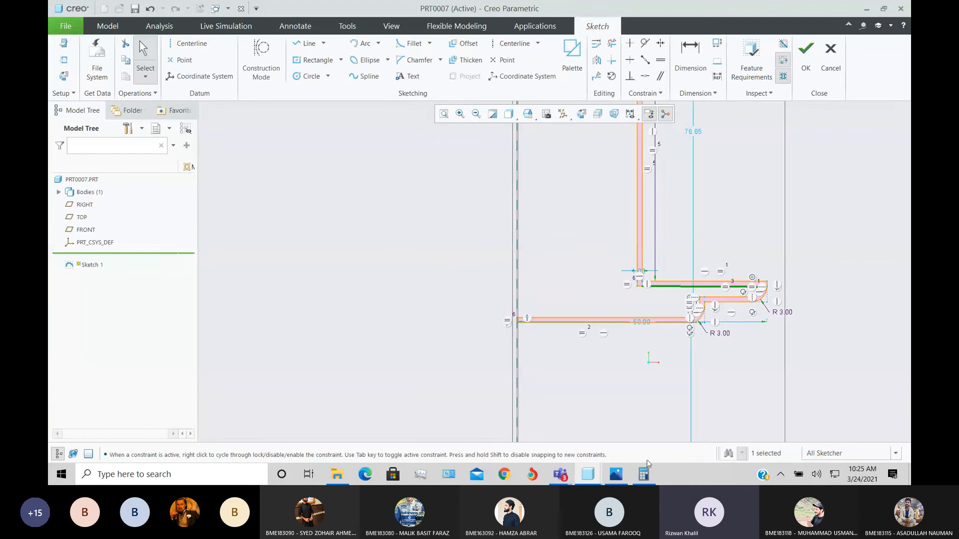
pyautogui.moveTo(560, 474)
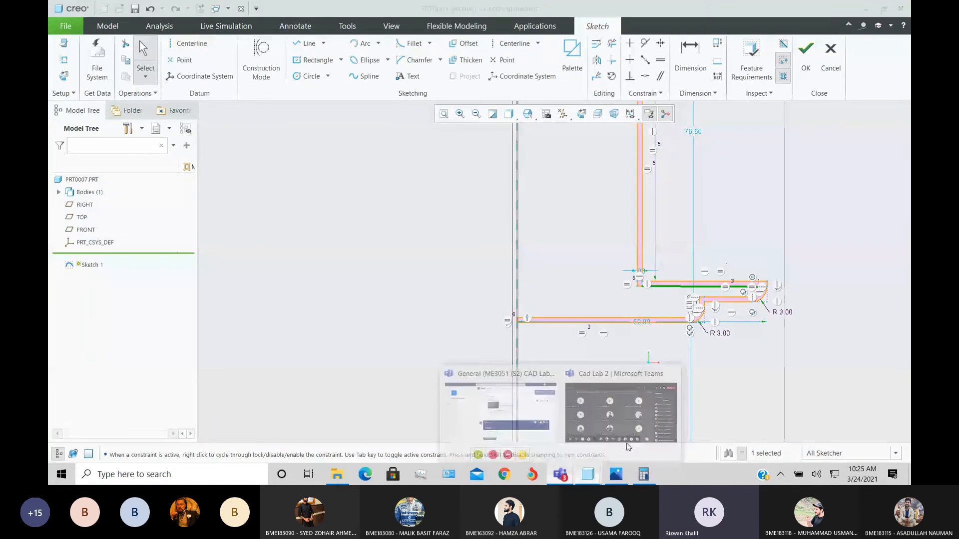
pyautogui.click(662, 411)
pyautogui.scroll(5, 835, 264)
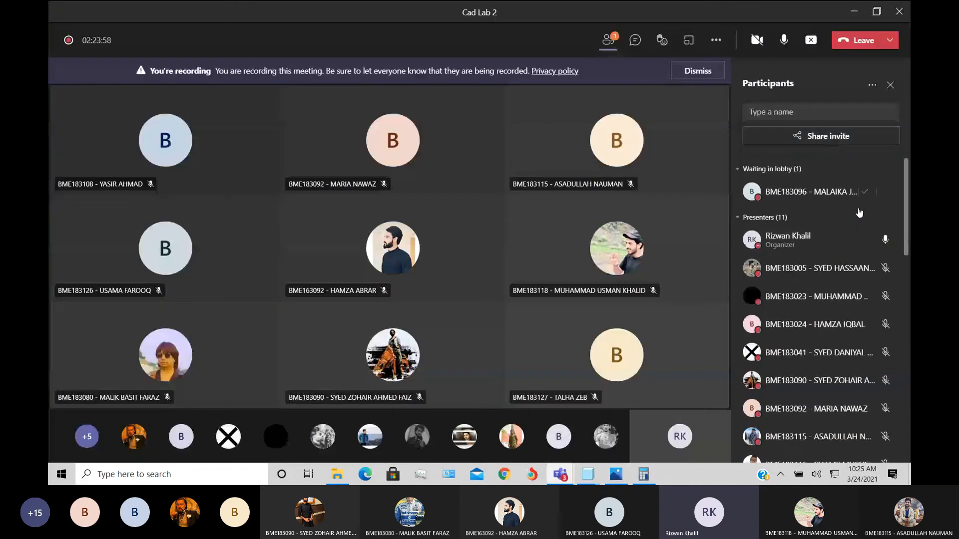
pyautogui.click(864, 192)
pyautogui.click(583, 475)
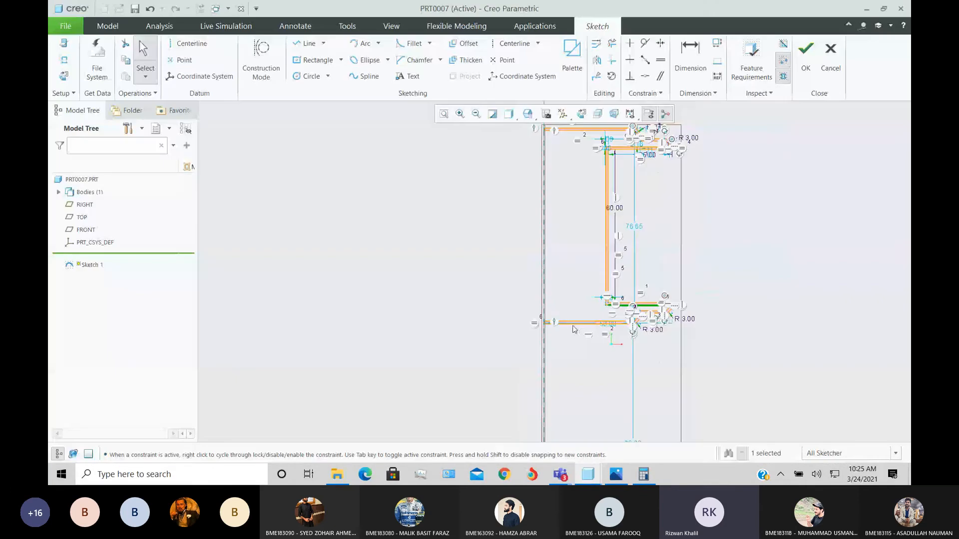
# Delete the slanted line in the lower flange and offset the flange's upper horizontal line downward by 1.
pyautogui.scroll(4, 685, 306)
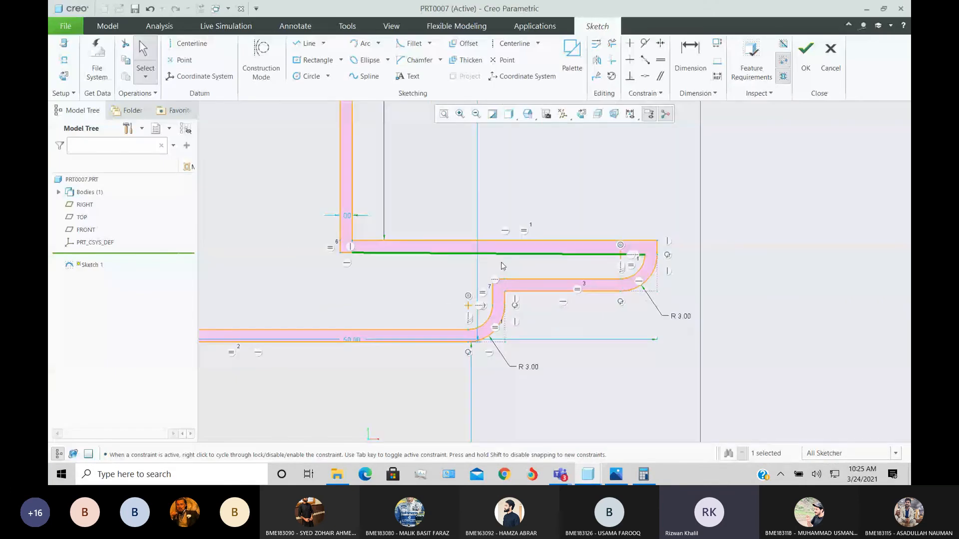
pyautogui.scroll(2, 502, 266)
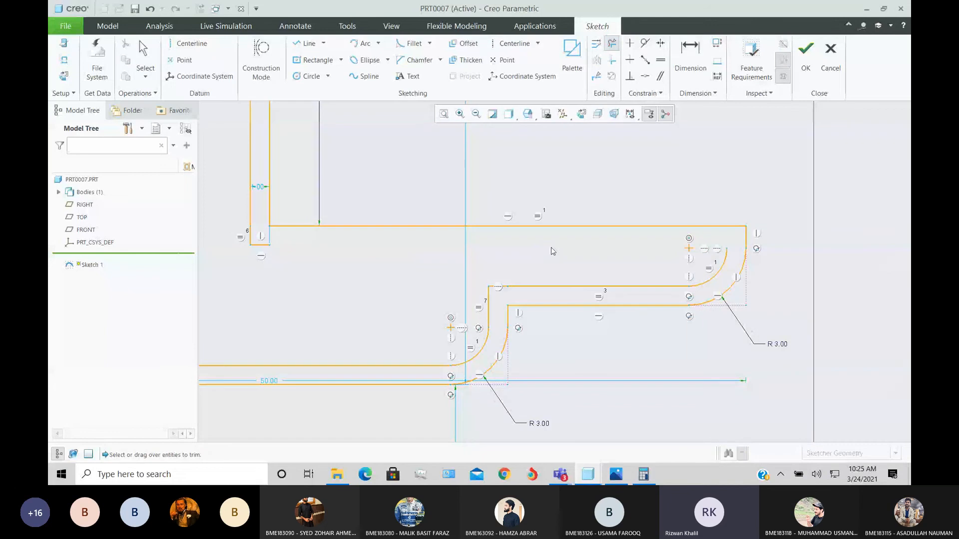
pyautogui.click(465, 43)
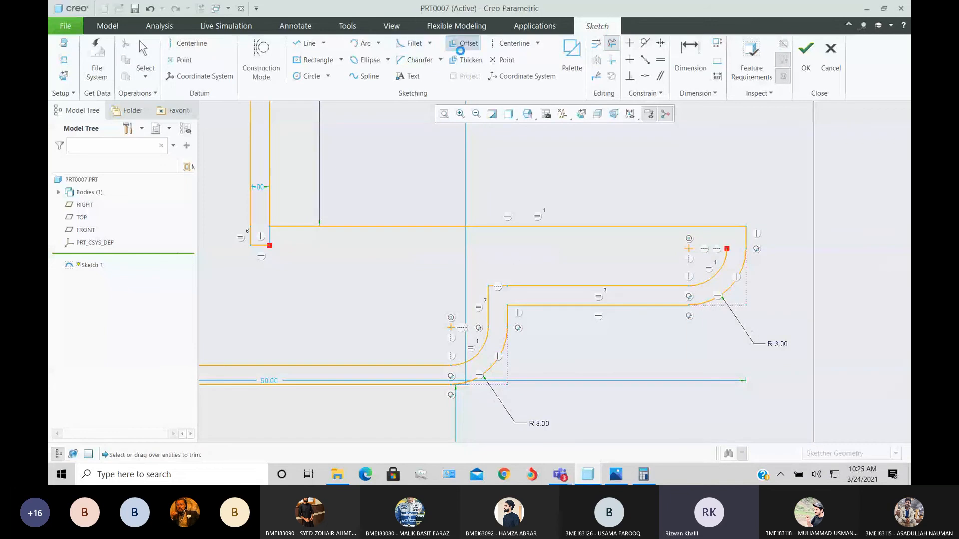
pyautogui.click(497, 227)
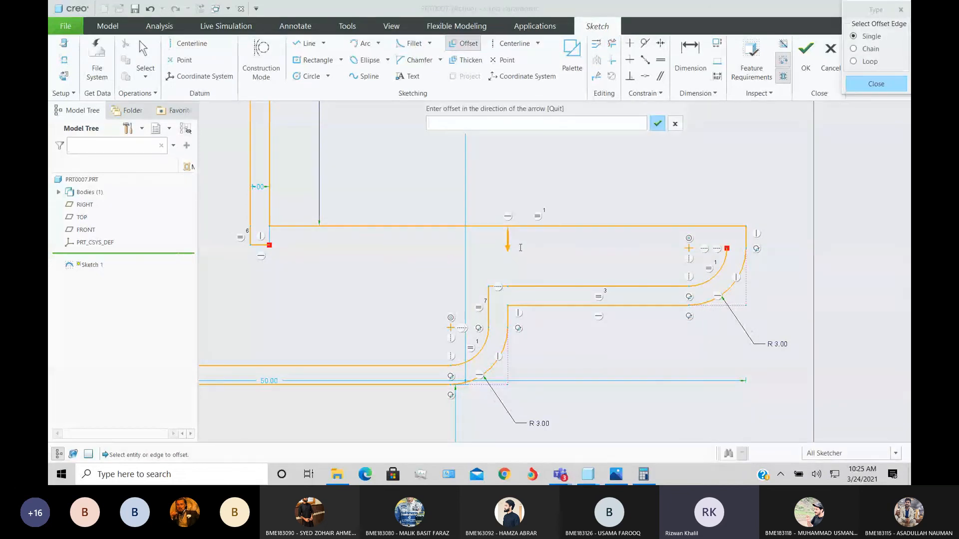
pyautogui.write('3')
pyautogui.press('Return')
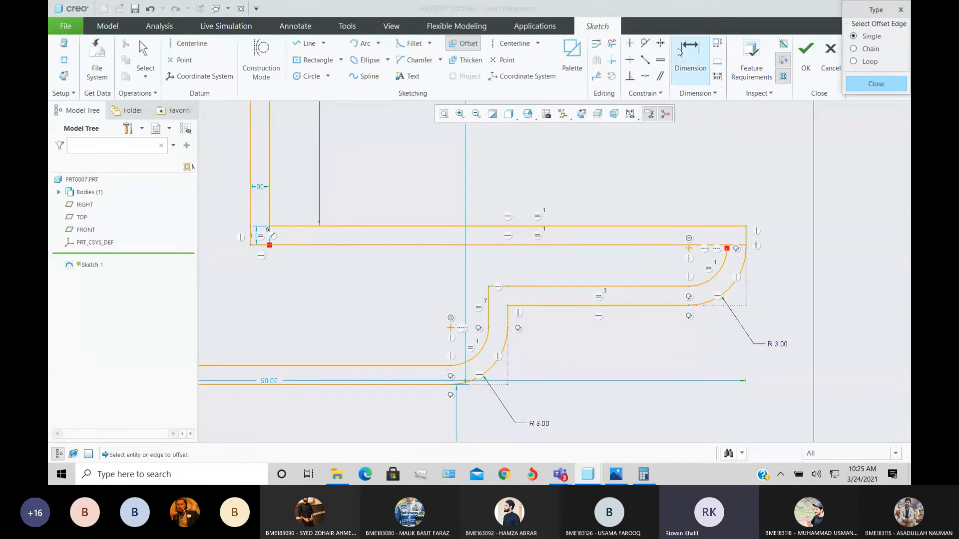
# Try to trim the lower flange's offset line beyond the inner fillet arc and undo the trim.
pyautogui.click(612, 44)
pyautogui.scroll(-4, 730, 242)
pyautogui.moveTo(744, 245); pyautogui.dragTo(745, 261)
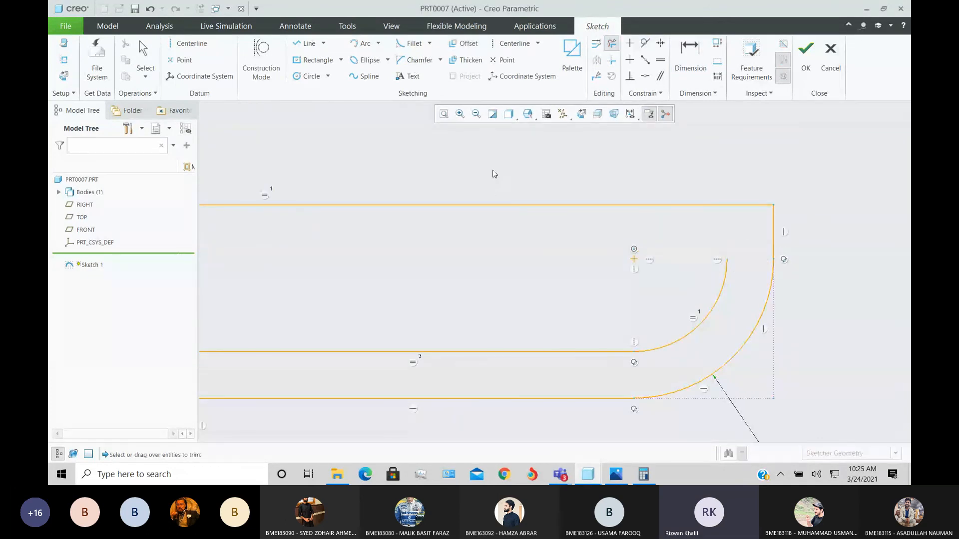
pyautogui.hotkey('ctrl', 'z')
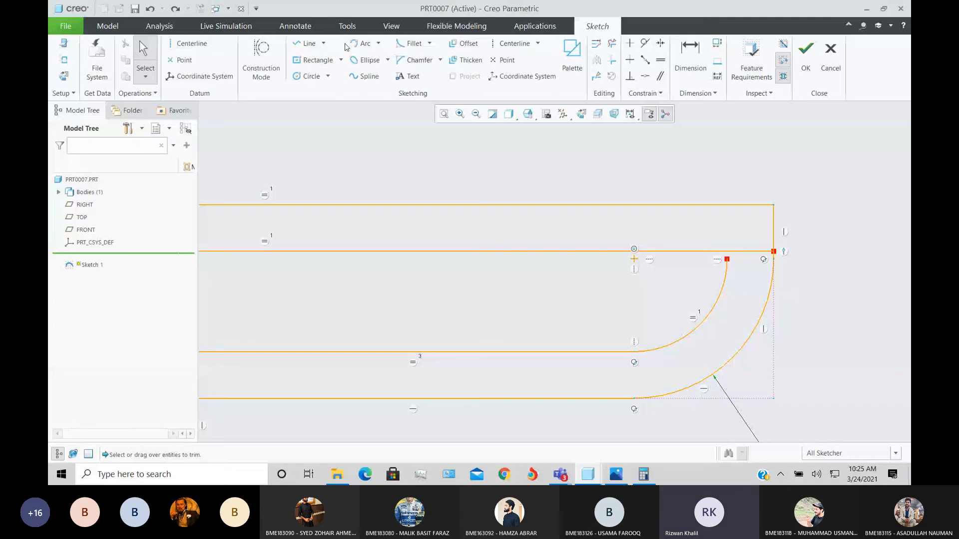
# Draw a short vertical line joining the lower flange's inner fillet arc to the offset horizontal line above it.
pyautogui.click(306, 44)
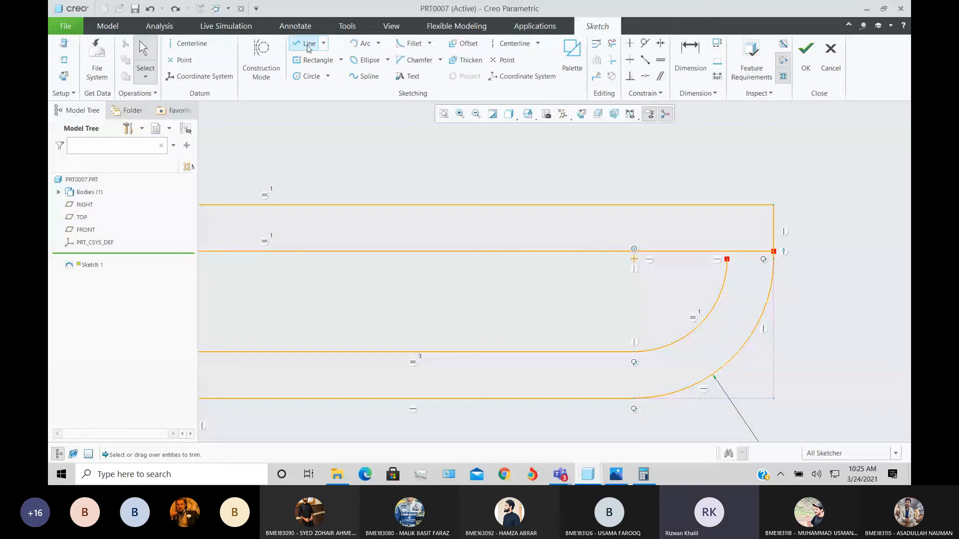
pyautogui.click(727, 253)
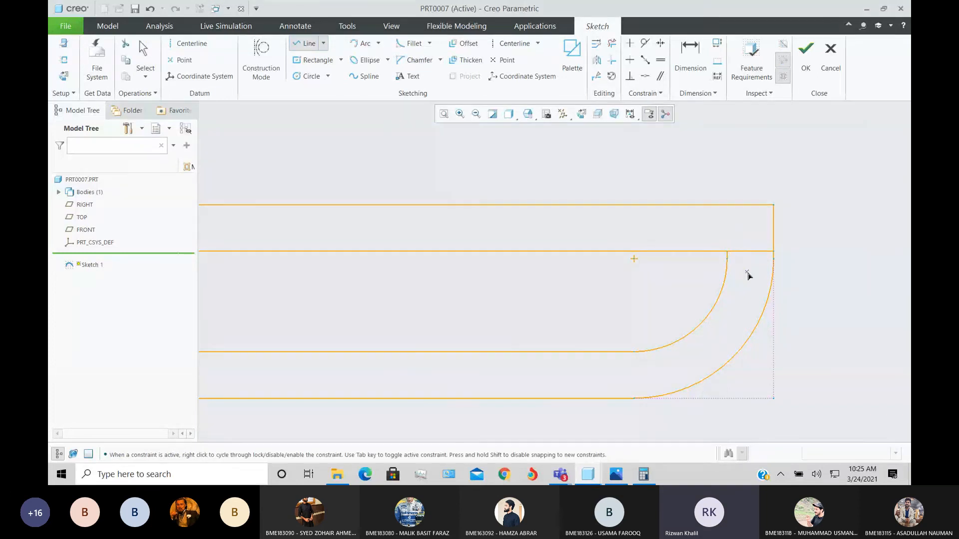
pyautogui.scroll(-5, 749, 274)
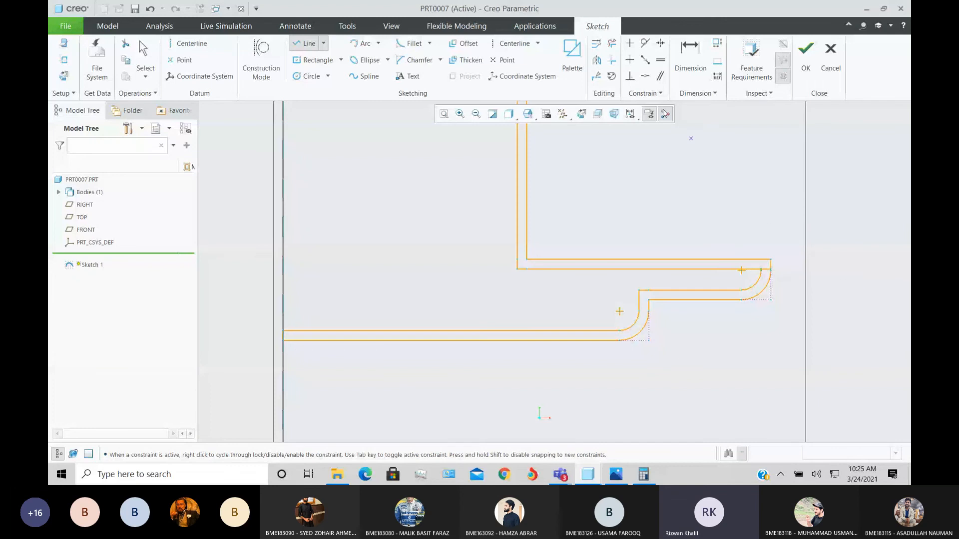
# Trim the offset line's surplus segment between the inner and outer walls at the lower flange's outer end.
pyautogui.click(612, 44)
pyautogui.scroll(3, 794, 259)
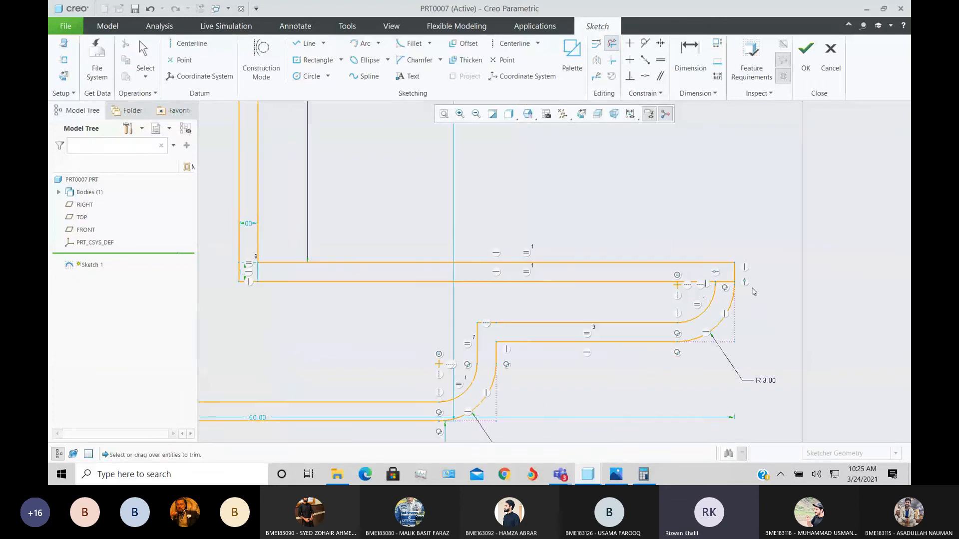
pyautogui.middleClick(788, 293)
pyautogui.scroll(-5, 789, 292)
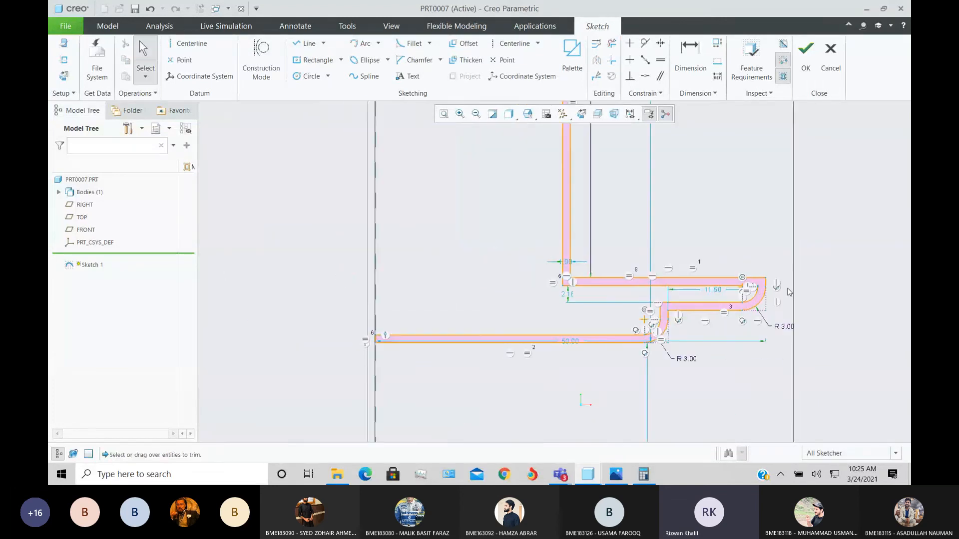
pyautogui.scroll(-6, 811, 241)
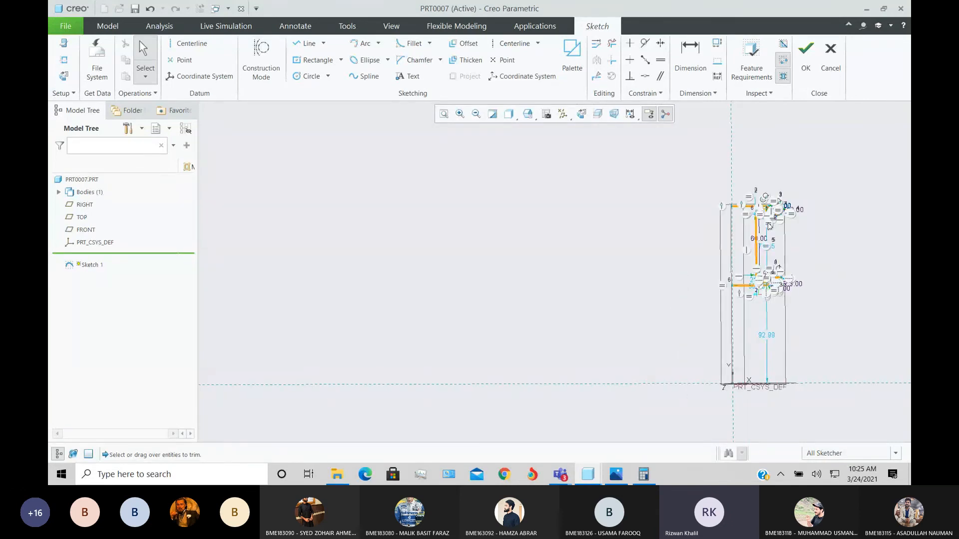
# Reorient the sketch parallel to the screen and check the complete closed profile.
pyautogui.click(63, 76)
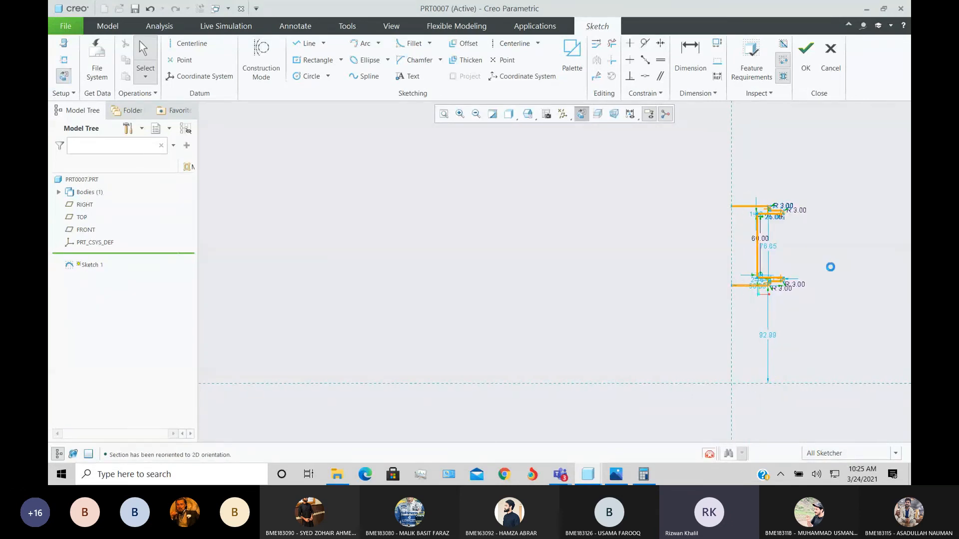
pyautogui.scroll(5, 820, 241)
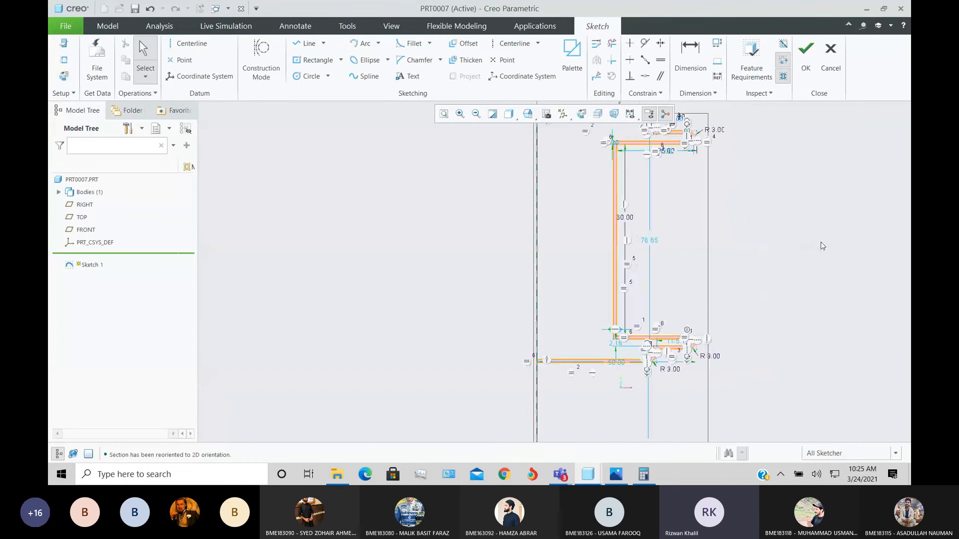
pyautogui.scroll(-1, 781, 238)
pyautogui.scroll(-1, 840, 183)
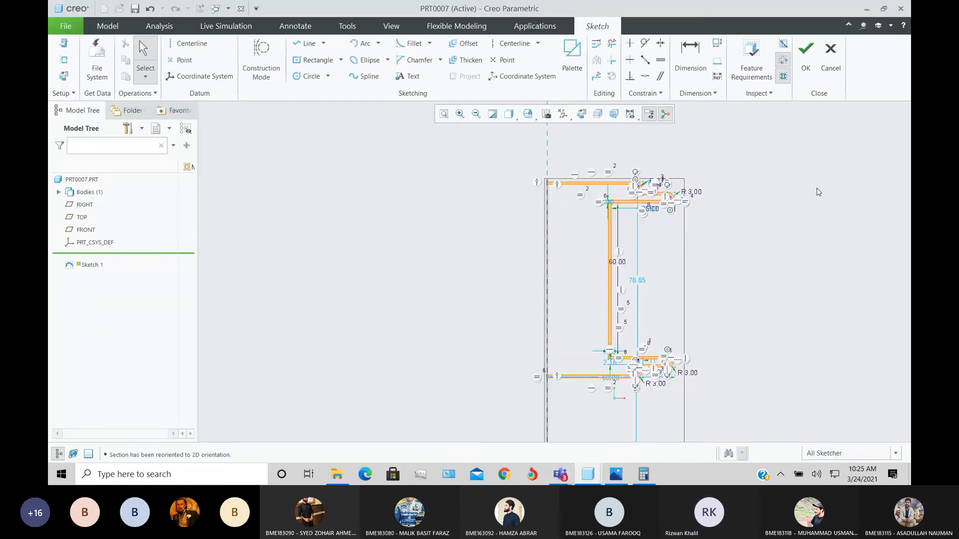
# Check the reference drawing and the Cad Lab 2 meeting window, and return to the PRT0007 sketch.
pyautogui.click(614, 477)
pyautogui.click(616, 475)
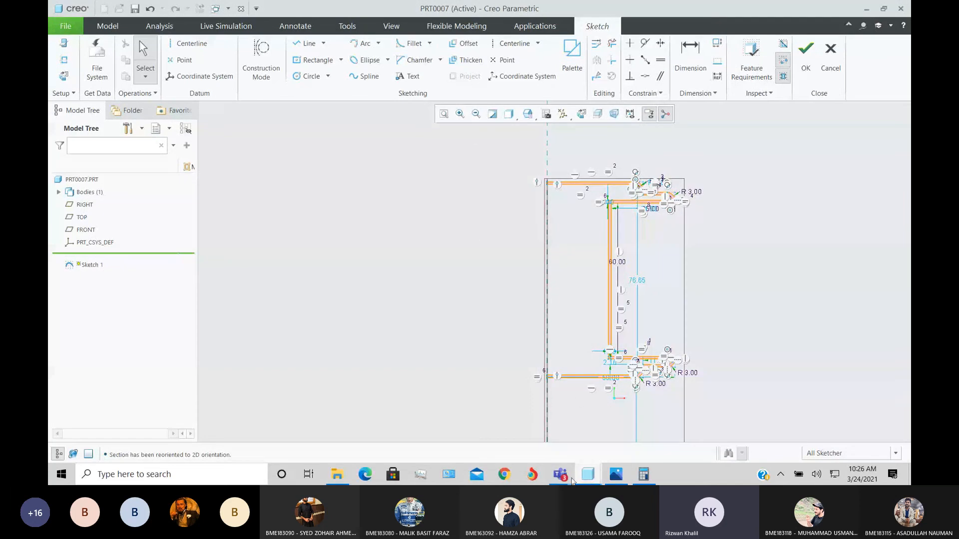
pyautogui.moveTo(560, 475)
pyautogui.click(617, 388)
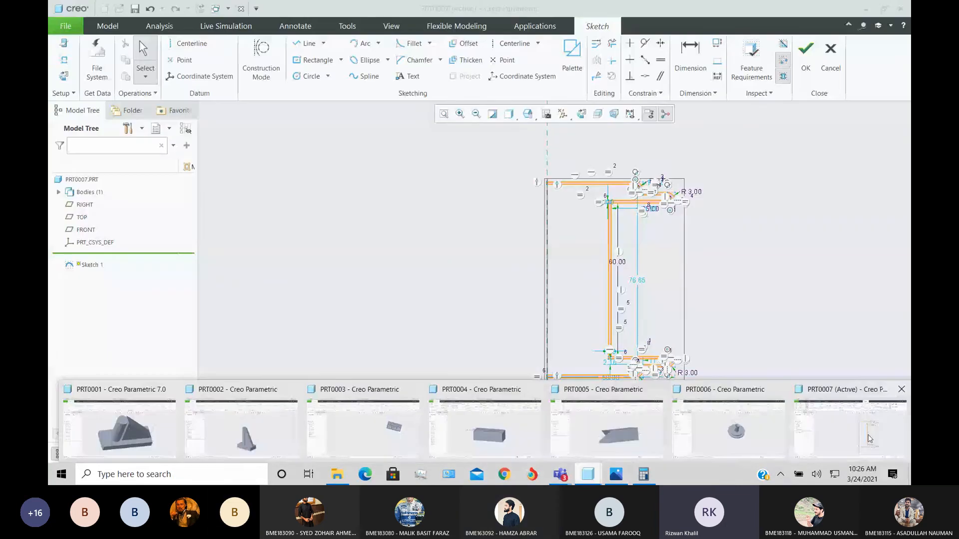
pyautogui.click(839, 427)
# Add a vertical datum centerline along the profile's inner vertical reference line and finish the sketch.
pyautogui.click(189, 44)
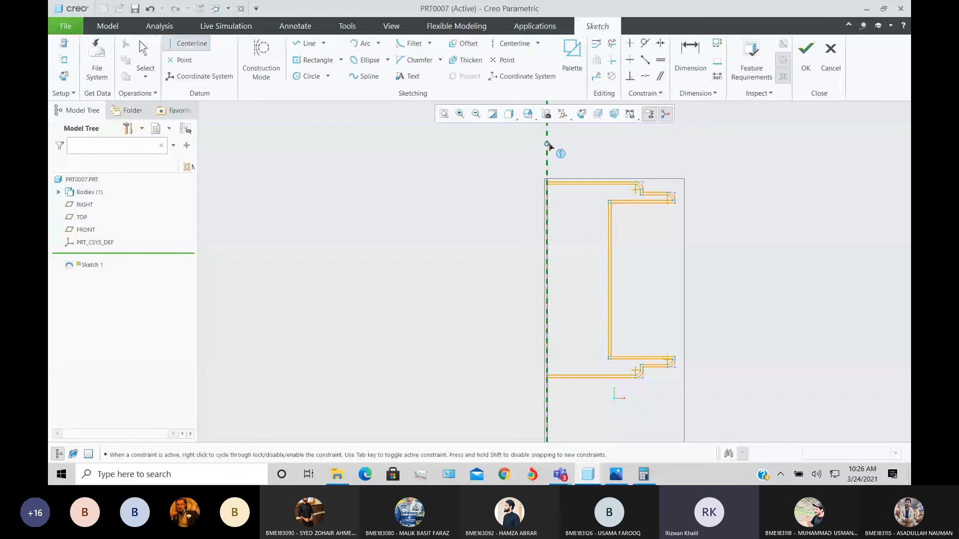
pyautogui.click(550, 168)
pyautogui.middleClick(790, 199)
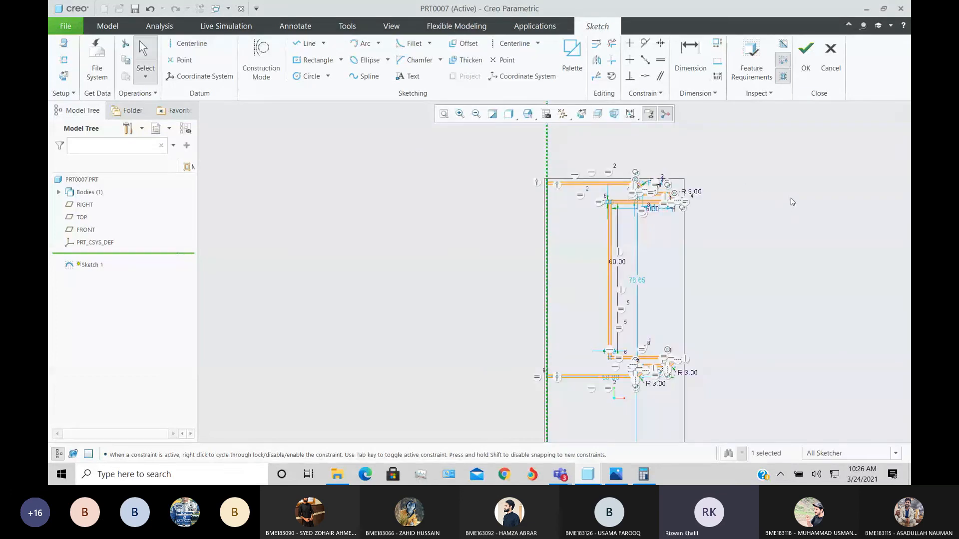
pyautogui.click(800, 56)
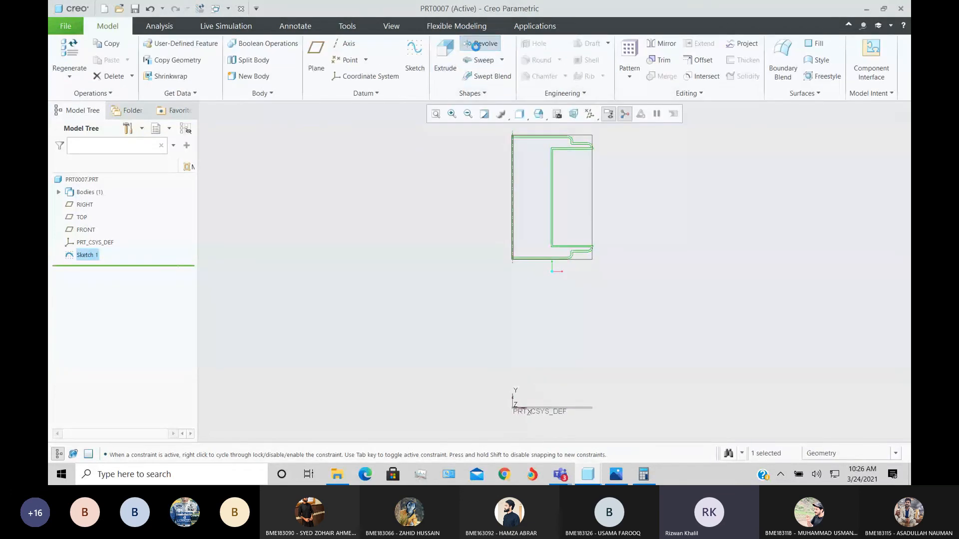
# Revolve the closed wall profile as a solid about the sketch centerline through 275 degrees.
pyautogui.click(480, 43)
pyautogui.moveTo(471, 257)
pyautogui.mouseDown(button='middle')
pyautogui.moveTo(486, 298)
pyautogui.moveTo(460, 281)
pyautogui.moveTo(443, 210)
pyautogui.moveTo(427, 202)
pyautogui.mouseUp(button='middle')
pyautogui.scroll(3, 443, 210)
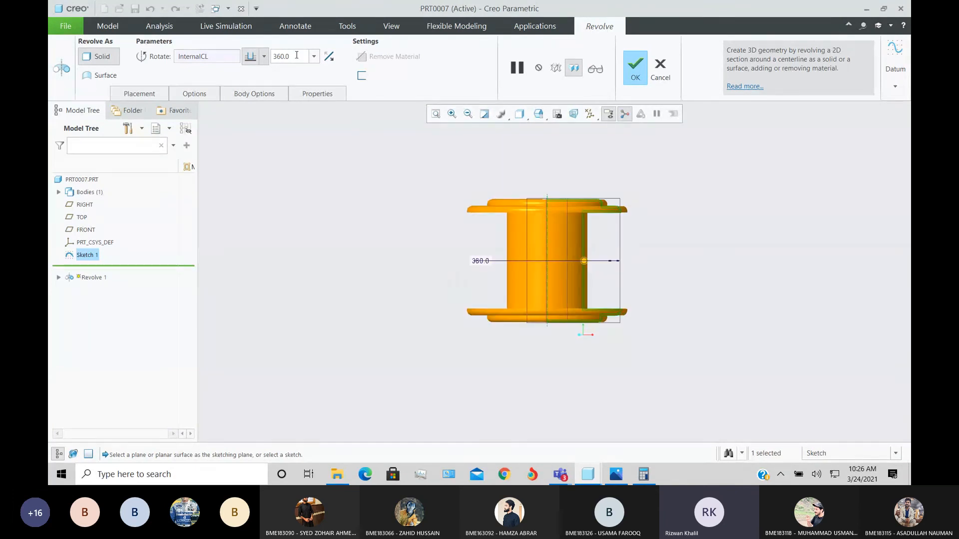
pyautogui.doubleClick(299, 56)
pyautogui.write('275')
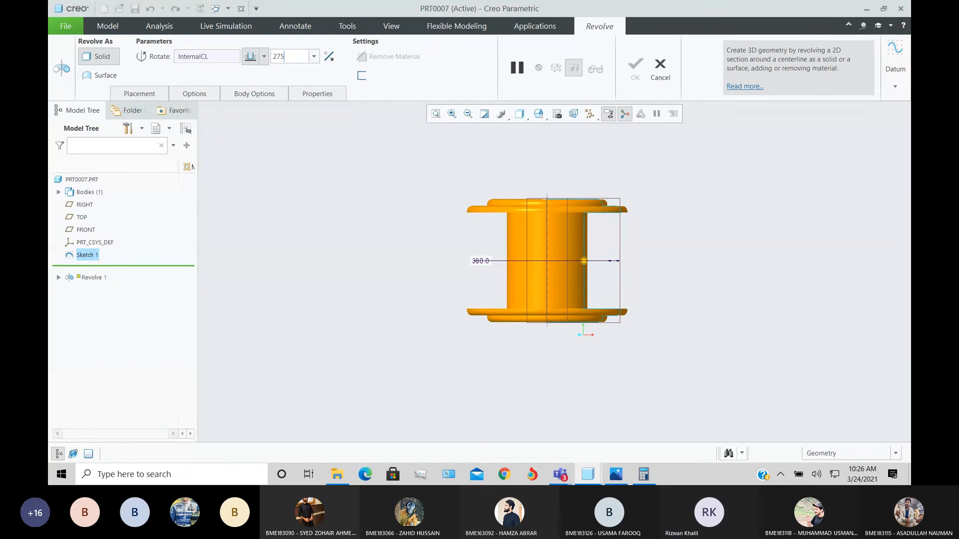
pyautogui.press('Return')
pyautogui.moveTo(637, 274); pyautogui.dragTo(664, 225, button='middle')
pyautogui.scroll(3, 665, 243)
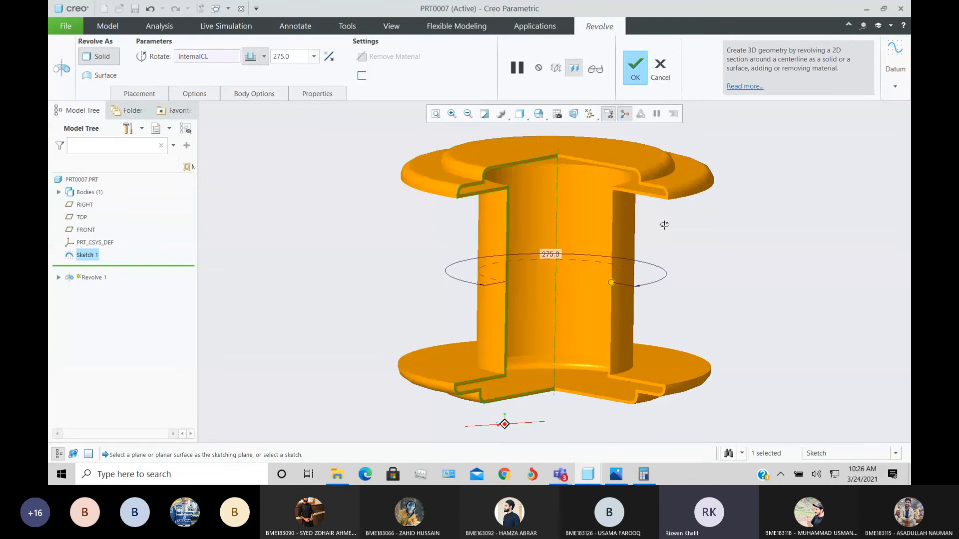
# Compare the revolve preview with the Lab2.PNG reference drawing and accept the revolve feature.
pyautogui.hotkey('alt', 'Tab')
pyautogui.hotkey('alt', 'Tab')
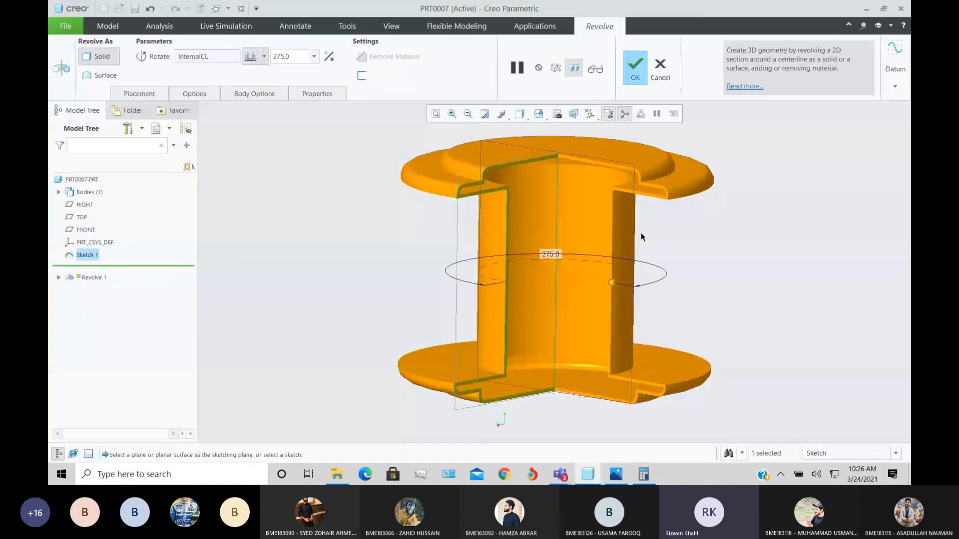
pyautogui.hotkey('alt', 'Tab')
pyautogui.hotkey('alt', 'Tab')
pyautogui.moveTo(687, 248)
pyautogui.mouseDown(button='middle')
pyautogui.moveTo(699, 274)
pyautogui.moveTo(687, 262)
pyautogui.mouseUp(button='middle')
pyautogui.scroll(3, 700, 273)
pyautogui.hotkey('alt', 'Tab')
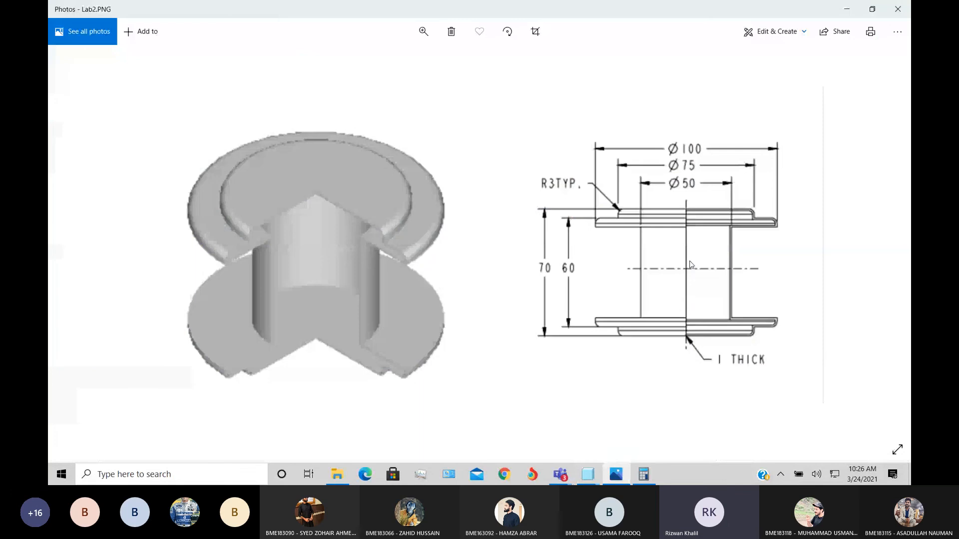
pyautogui.hotkey('alt', 'Tab')
pyautogui.scroll(-3, 693, 261)
pyautogui.moveTo(693, 260)
pyautogui.mouseDown(button='middle')
pyautogui.moveTo(707, 251)
pyautogui.moveTo(691, 251)
pyautogui.moveTo(687, 238)
pyautogui.moveTo(694, 258)
pyautogui.mouseUp(button='middle')
pyautogui.scroll(2, 700, 262)
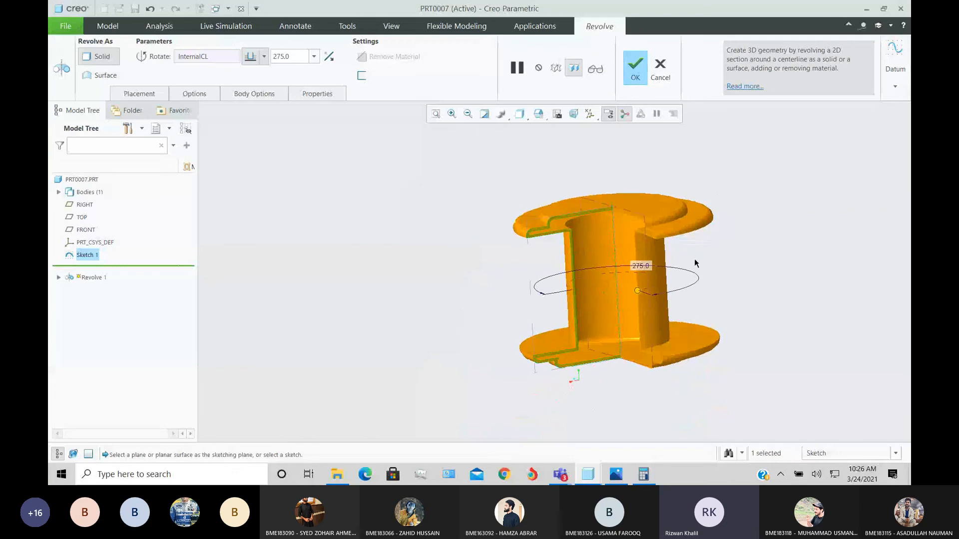
pyautogui.hotkey('alt', 'Tab')
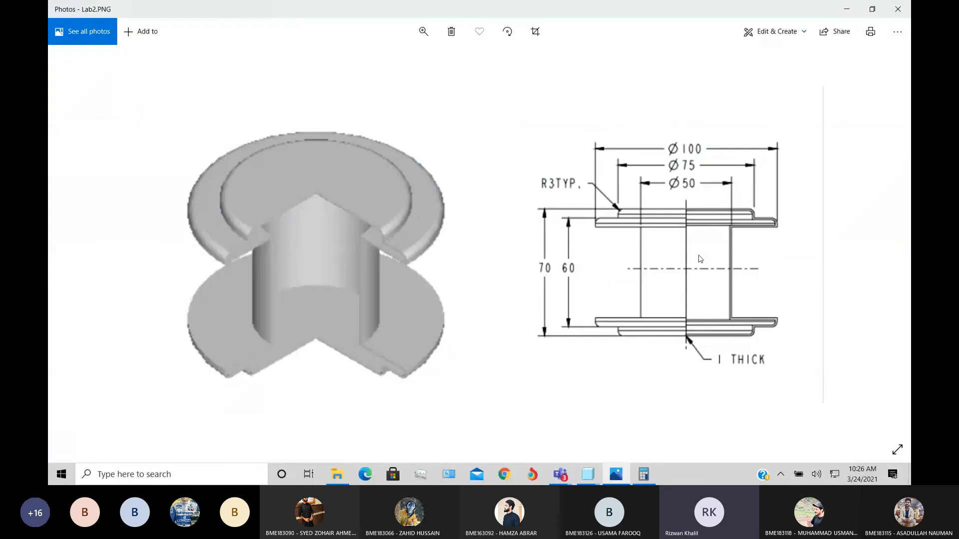
pyautogui.hotkey('alt', 'Tab')
pyautogui.hotkey('alt', 'Tab')
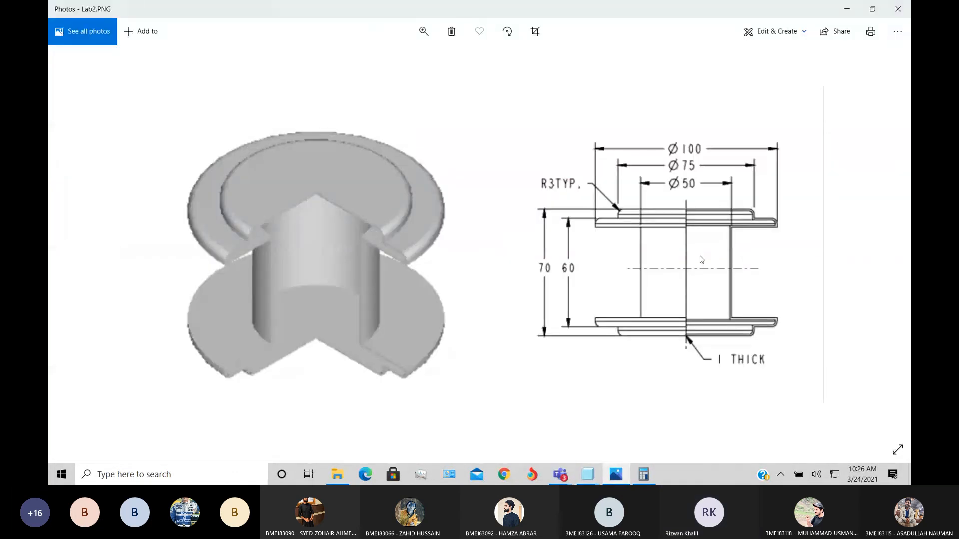
pyautogui.hotkey('alt', 'Tab')
pyautogui.click(636, 71)
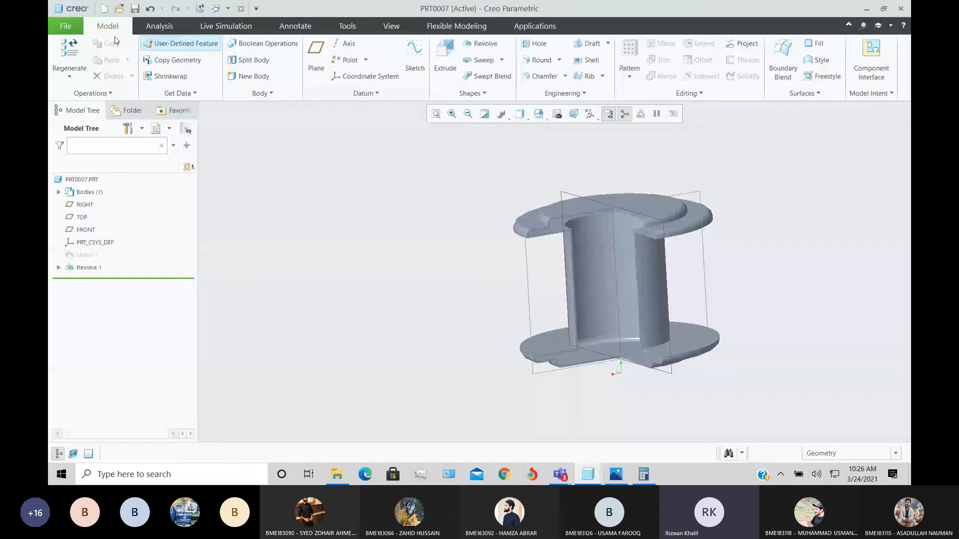
# Save PRT0007.PRT in the Lab 2 S2 folder on the Desktop and close its window.
pyautogui.click(65, 26)
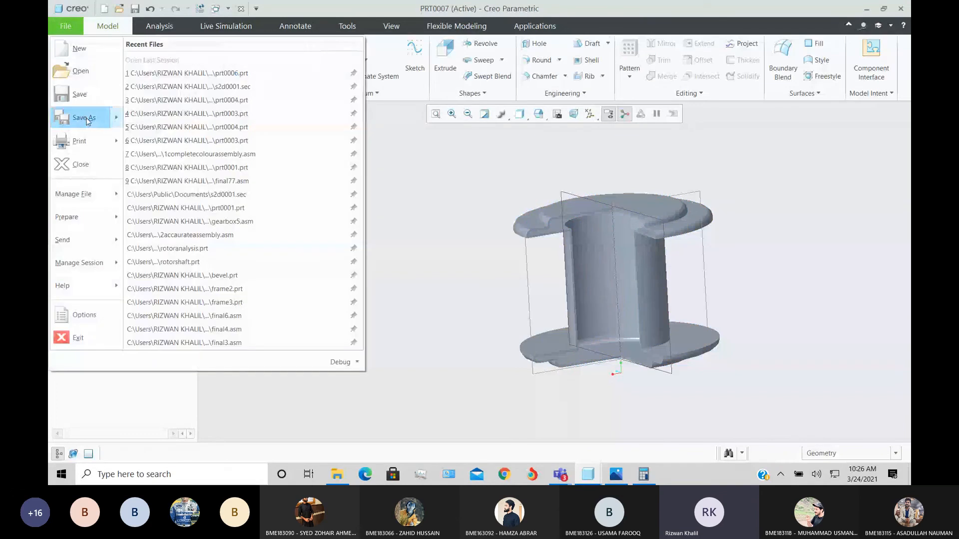
pyautogui.click(449, 177)
pyautogui.click(135, 8)
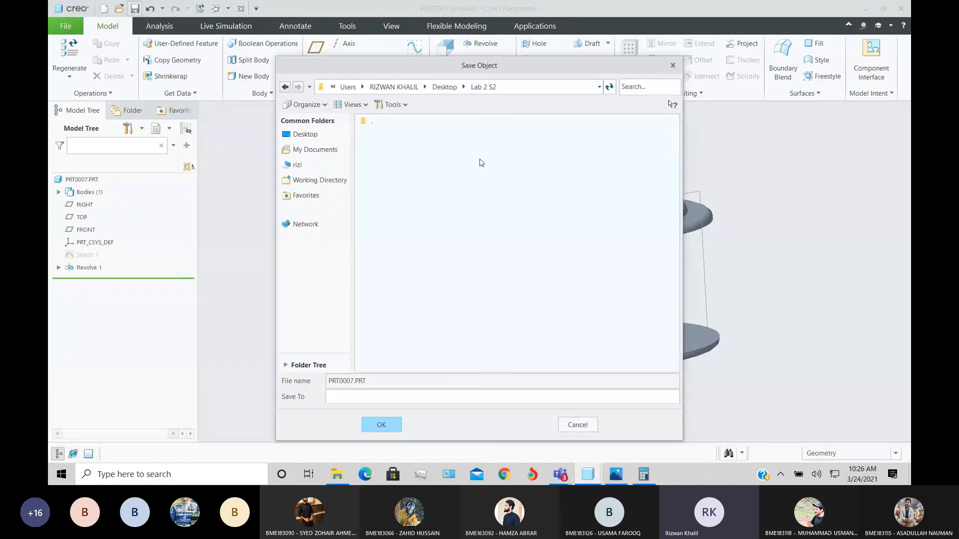
pyautogui.click(479, 86)
pyautogui.click(397, 425)
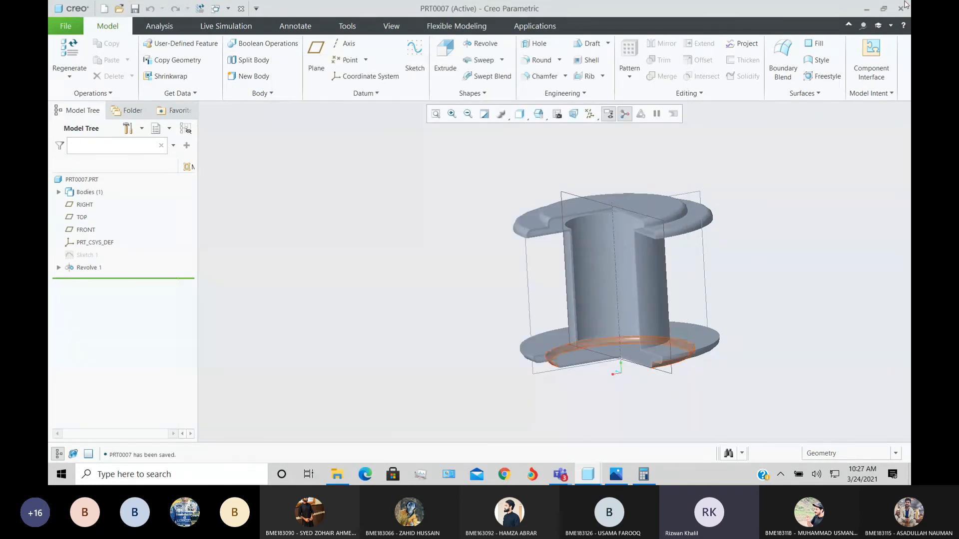
pyautogui.click(901, 7)
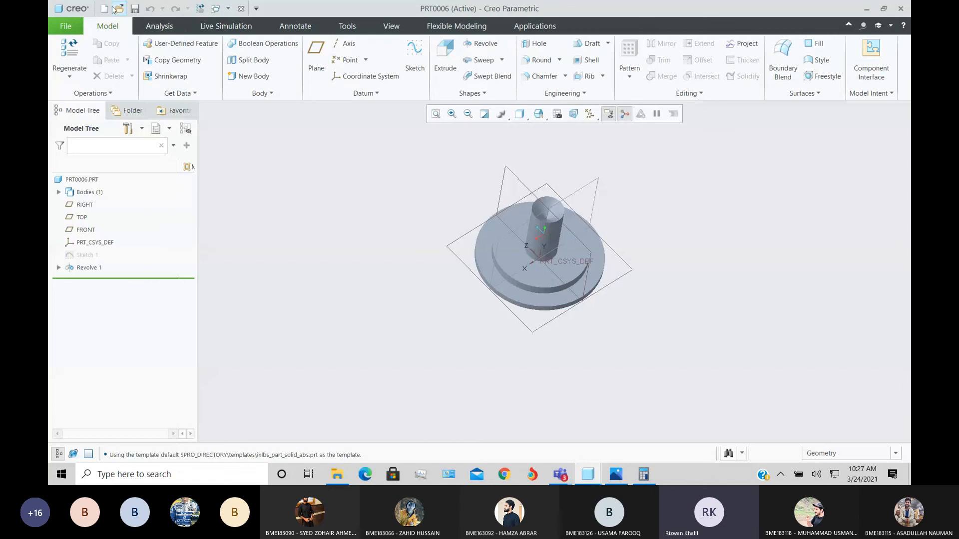
# Save PRT0006.PRT, the stepped disc with a central shaft, in the Lab 2 S2 folder.
pyautogui.click(135, 9)
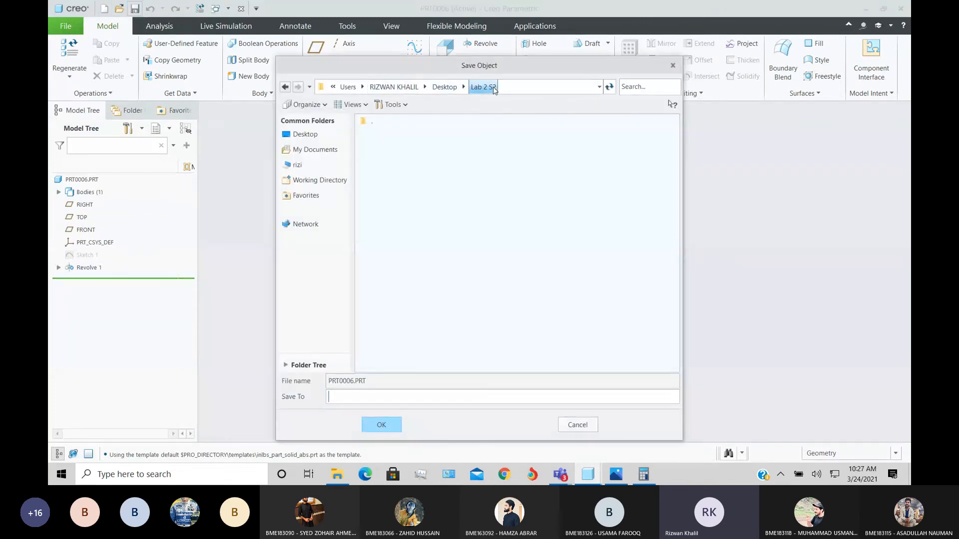
pyautogui.click(398, 428)
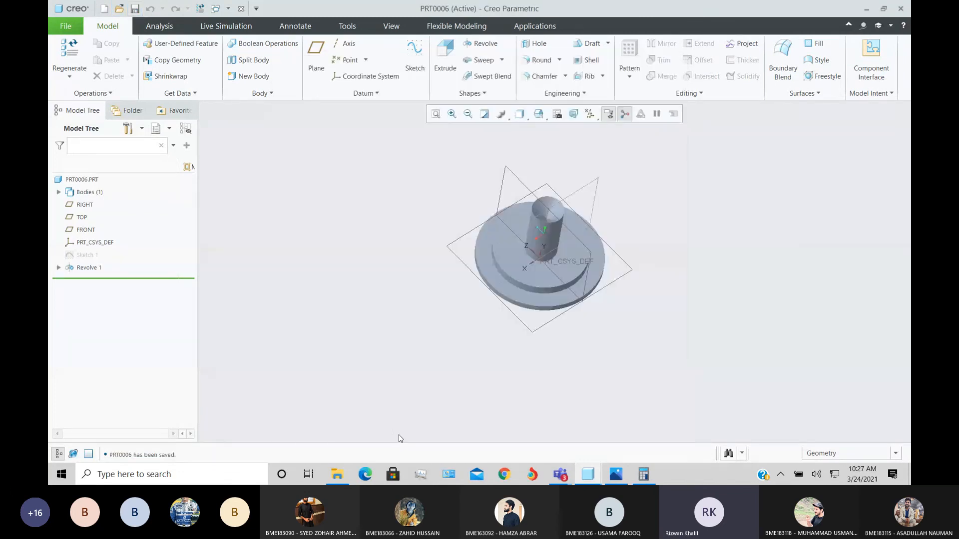
pyautogui.moveTo(399, 434); pyautogui.dragTo(412, 283, button='middle')
pyautogui.scroll(5, 525, 230)
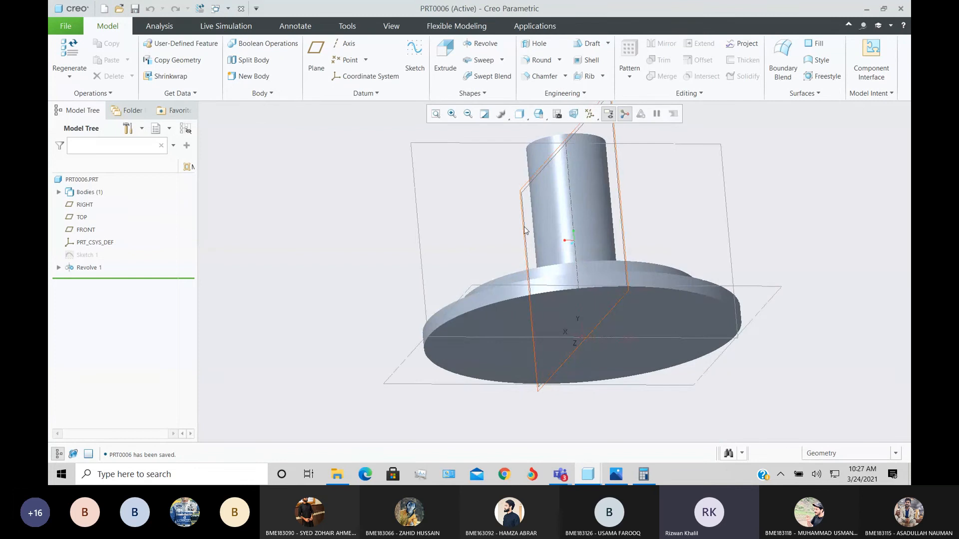
pyautogui.moveTo(524, 230)
pyautogui.mouseDown(button='middle')
pyautogui.moveTo(548, 280)
pyautogui.moveTo(510, 250)
pyautogui.moveTo(518, 231)
pyautogui.mouseUp(button='middle')
pyautogui.scroll(-5, 547, 281)
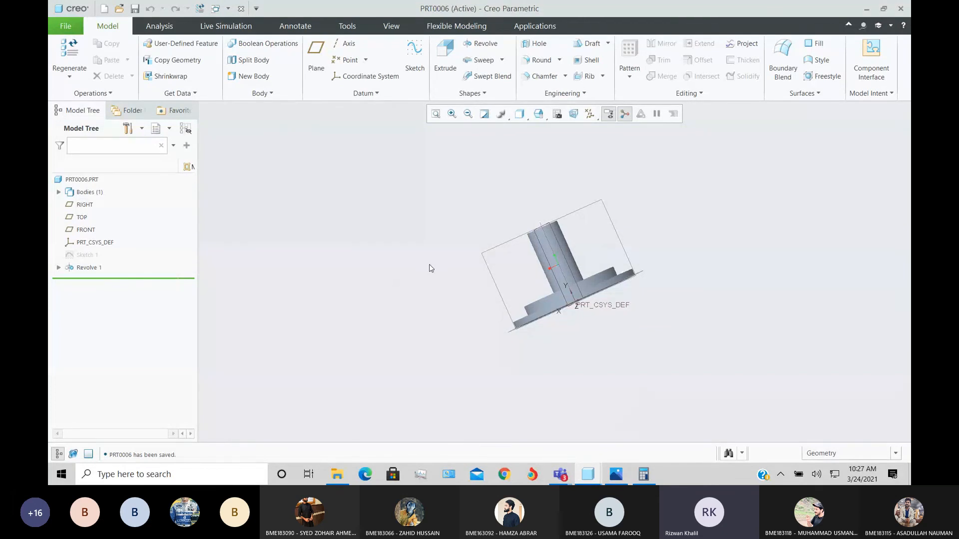
# Switch to the Cad Lab 2 meeting in Microsoft Teams, check the Lab2.PNG drawing, and return to the meeting.
pyautogui.moveTo(561, 474)
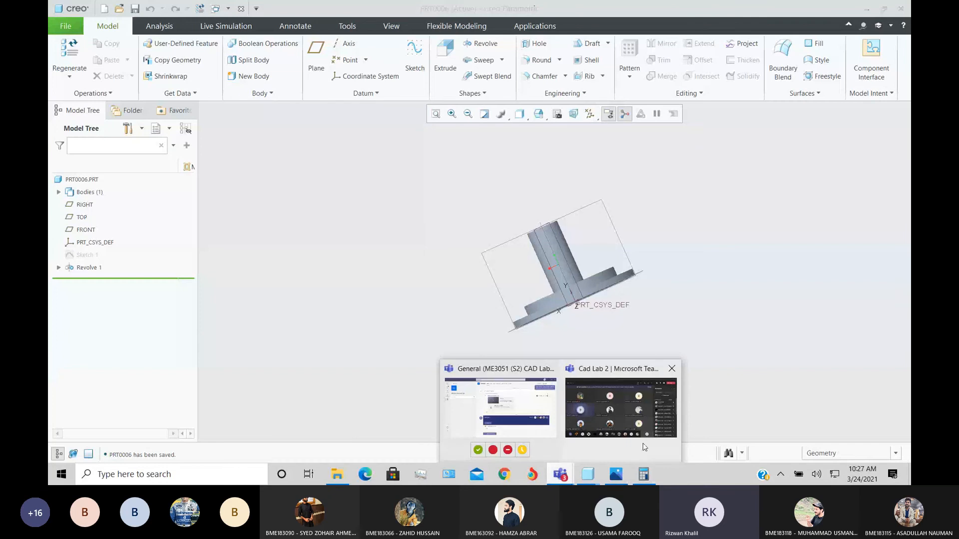
pyautogui.click(620, 410)
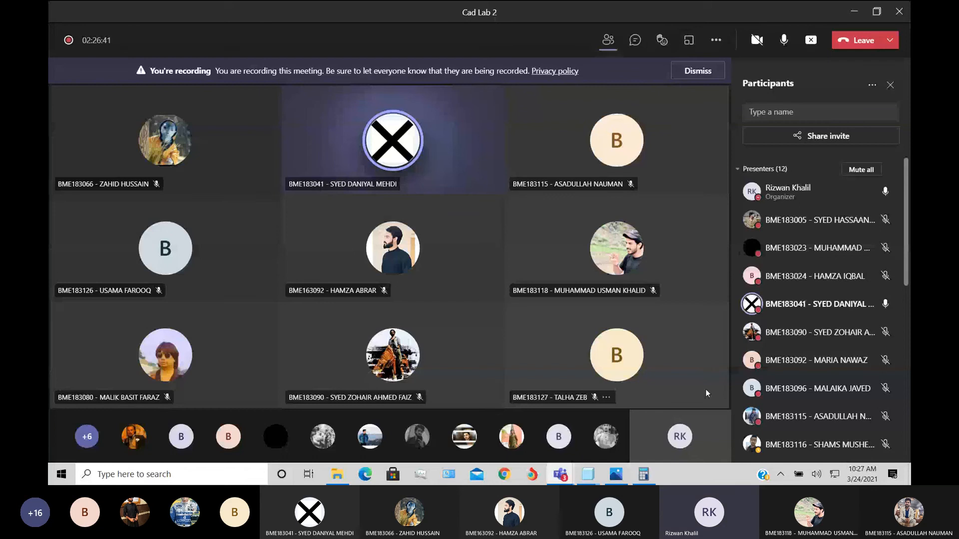
pyautogui.moveTo(619, 465)
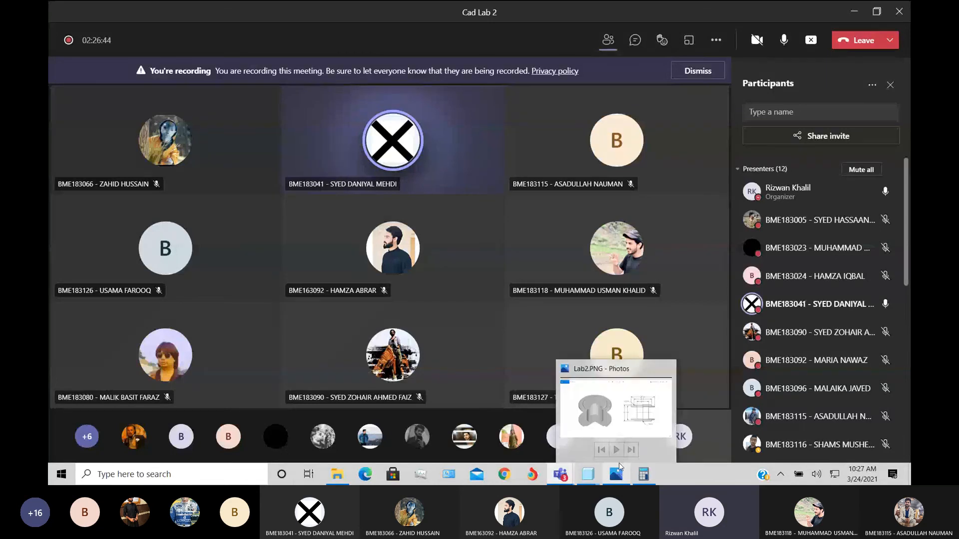
pyautogui.click(635, 412)
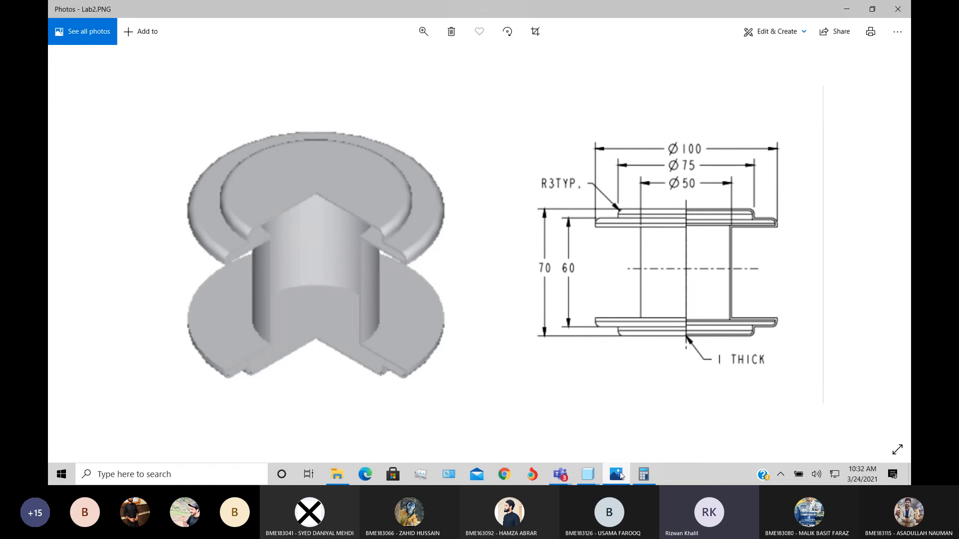
pyautogui.click(588, 474)
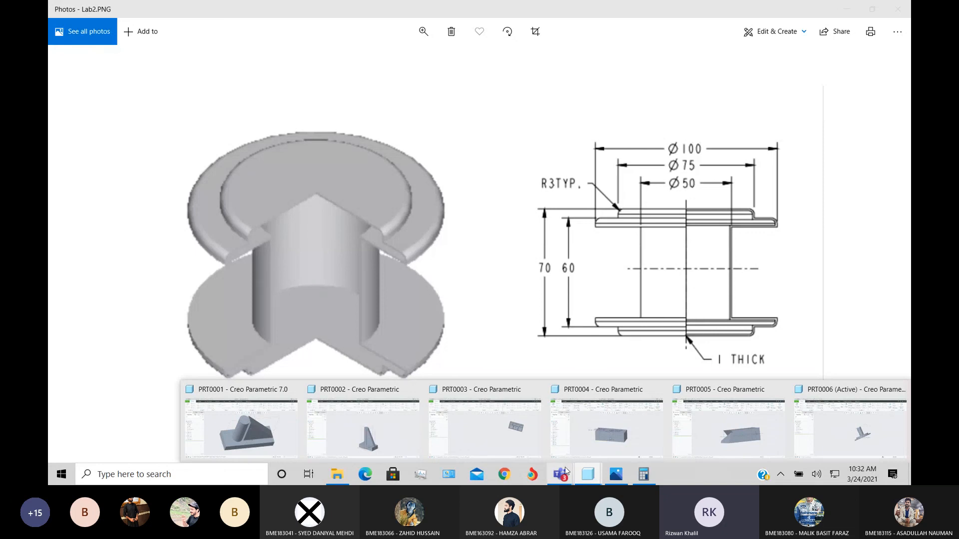
pyautogui.moveTo(566, 472)
pyautogui.moveTo(633, 404)
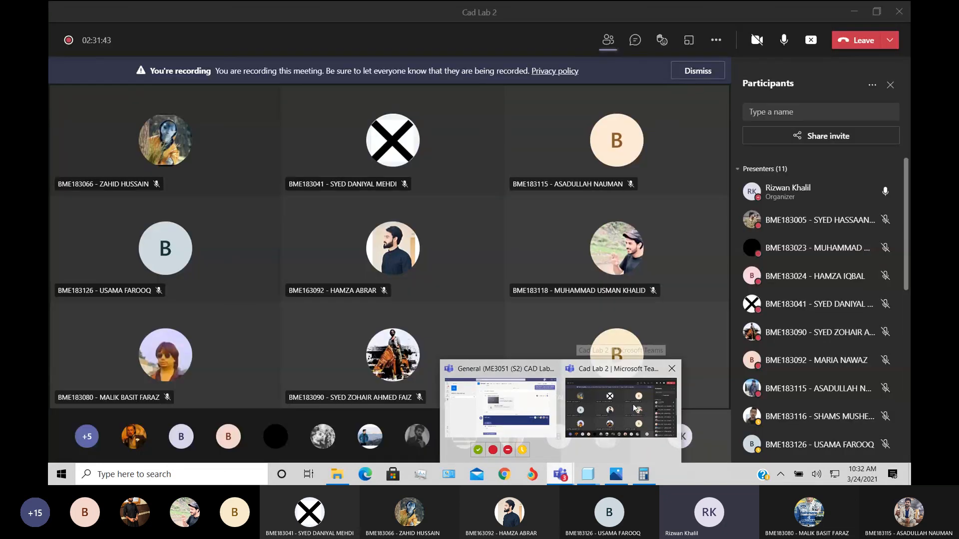
pyautogui.click(593, 382)
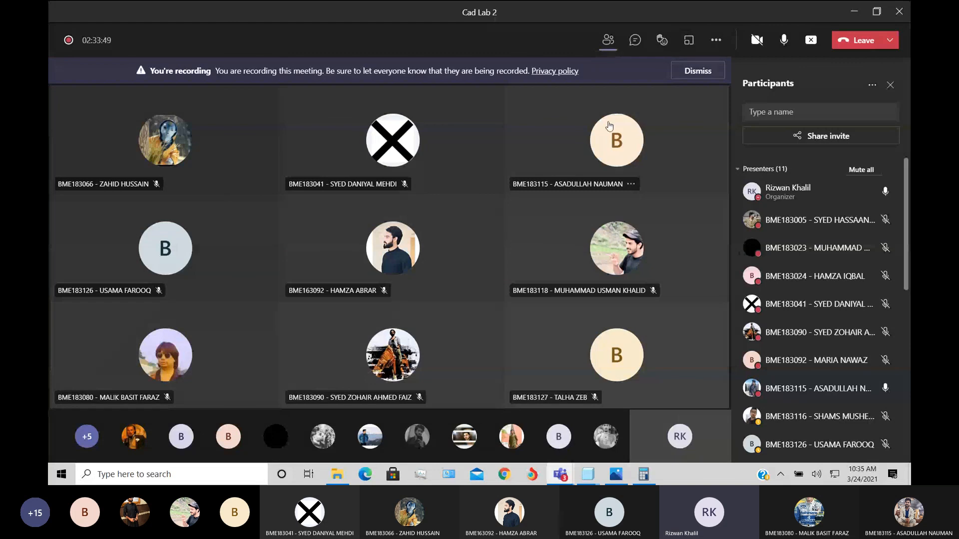
# Unmute the microphone in the Cad Lab 2 meeting and open the choices for leaving or ending it.
pyautogui.click(716, 57)
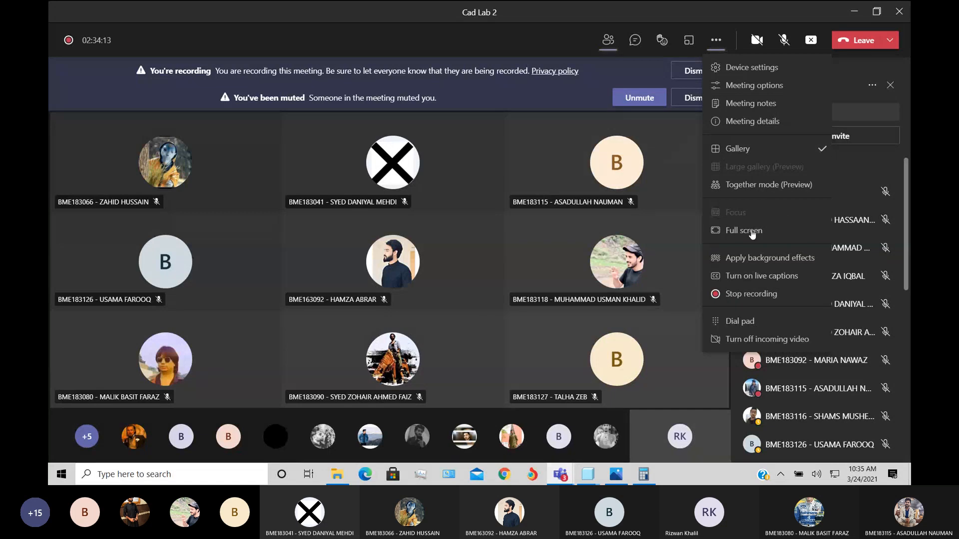
pyautogui.click(783, 40)
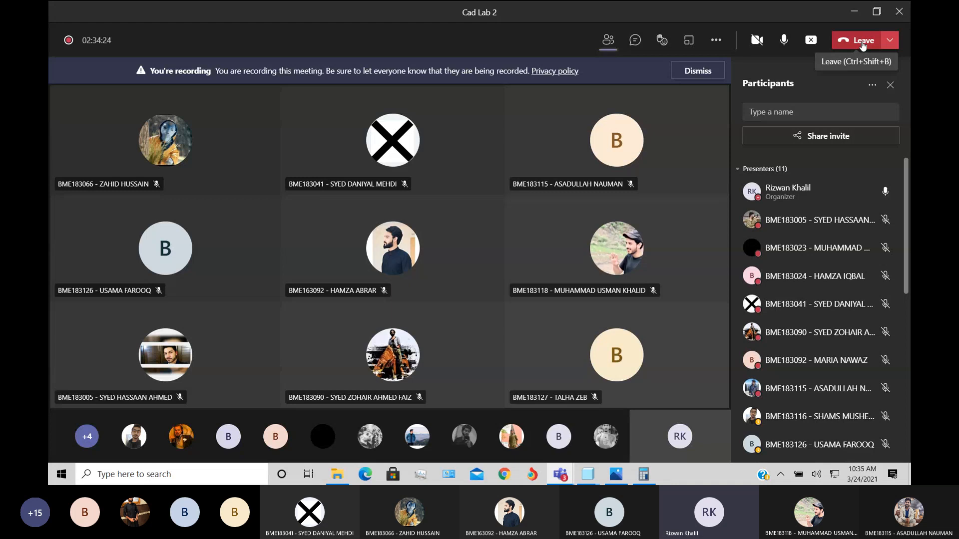
pyautogui.click(889, 41)
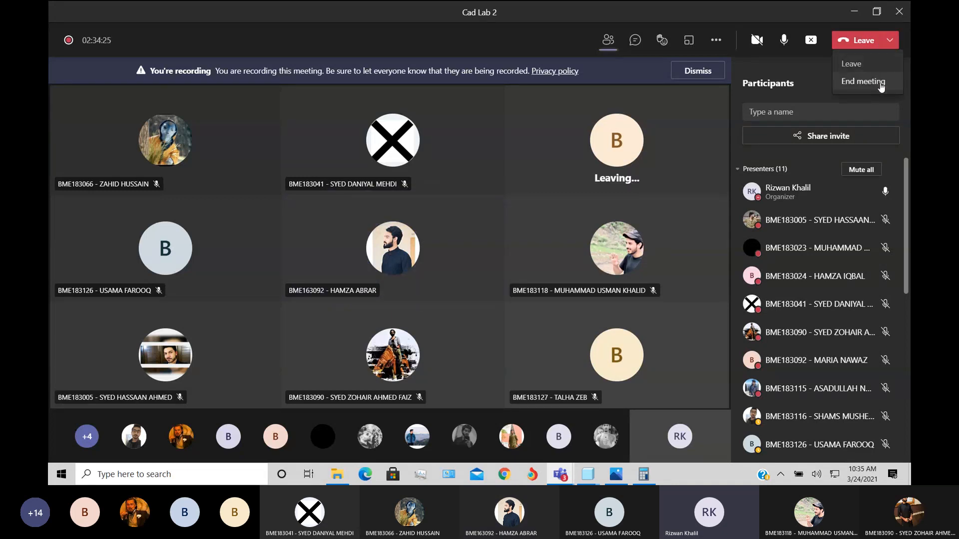